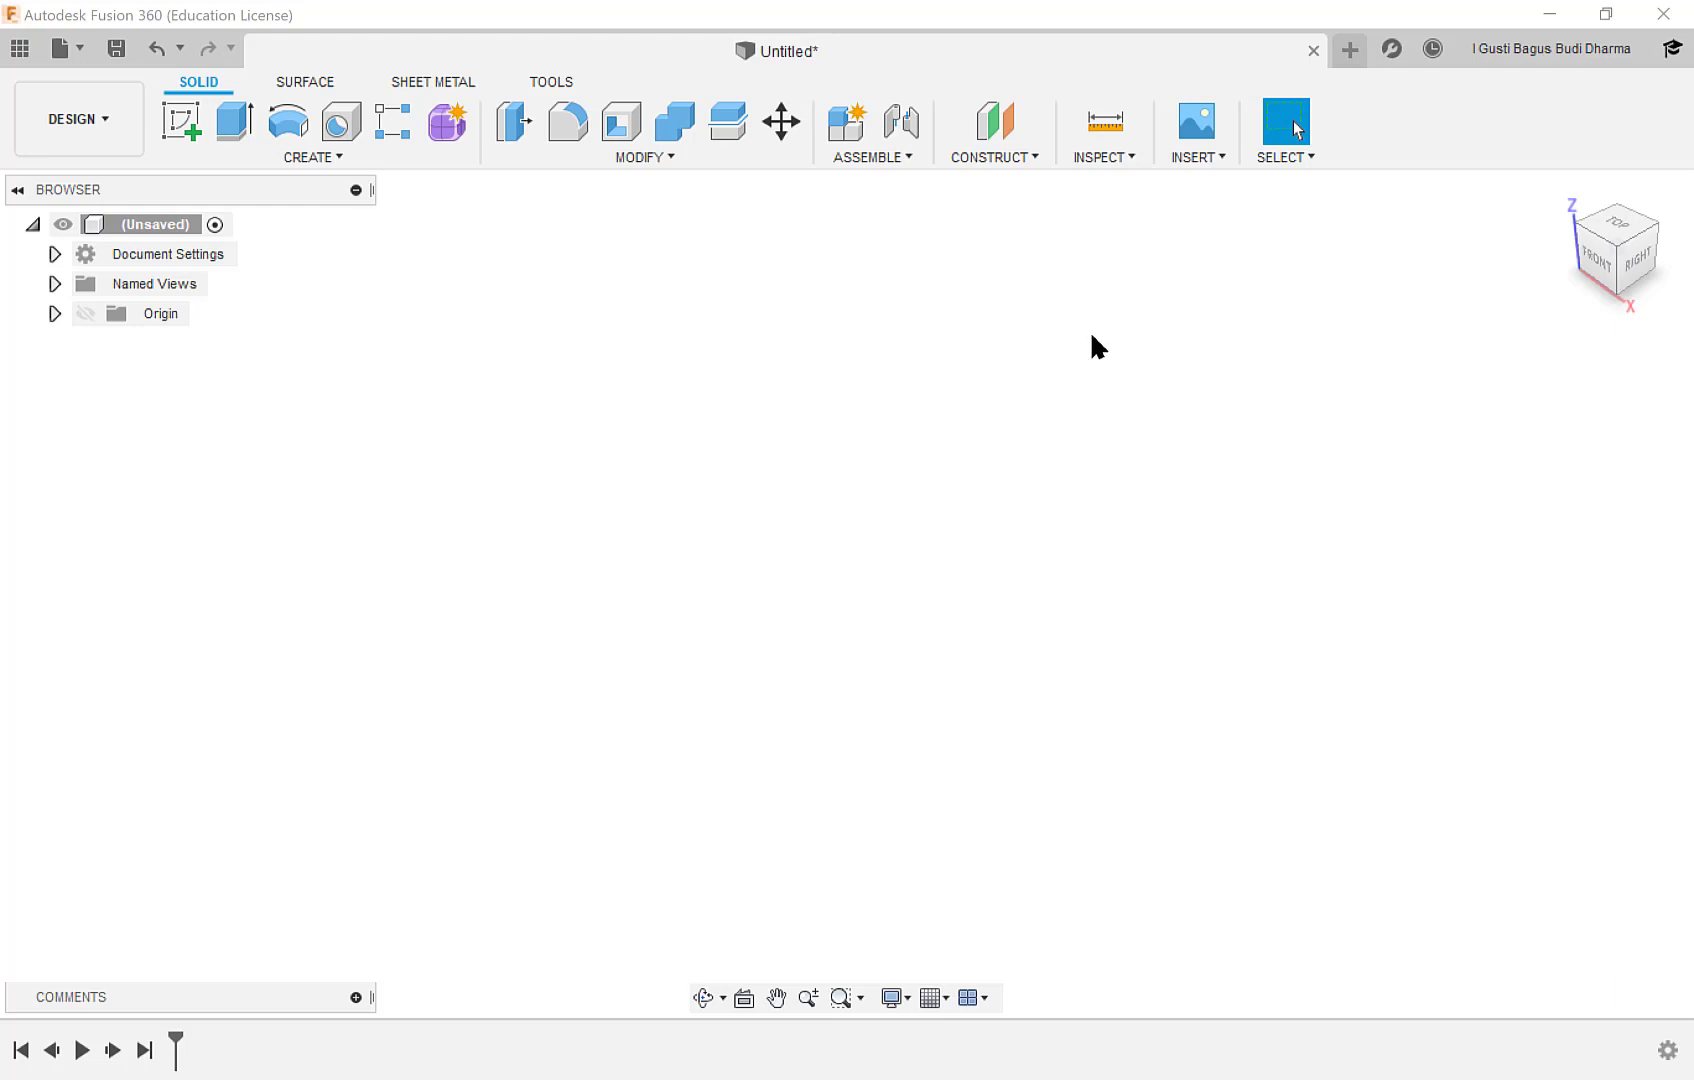
Look through the pipe and joint parts stored in the project's Frame folder.
{"action": "left_click", "coordinate": [20, 49]}
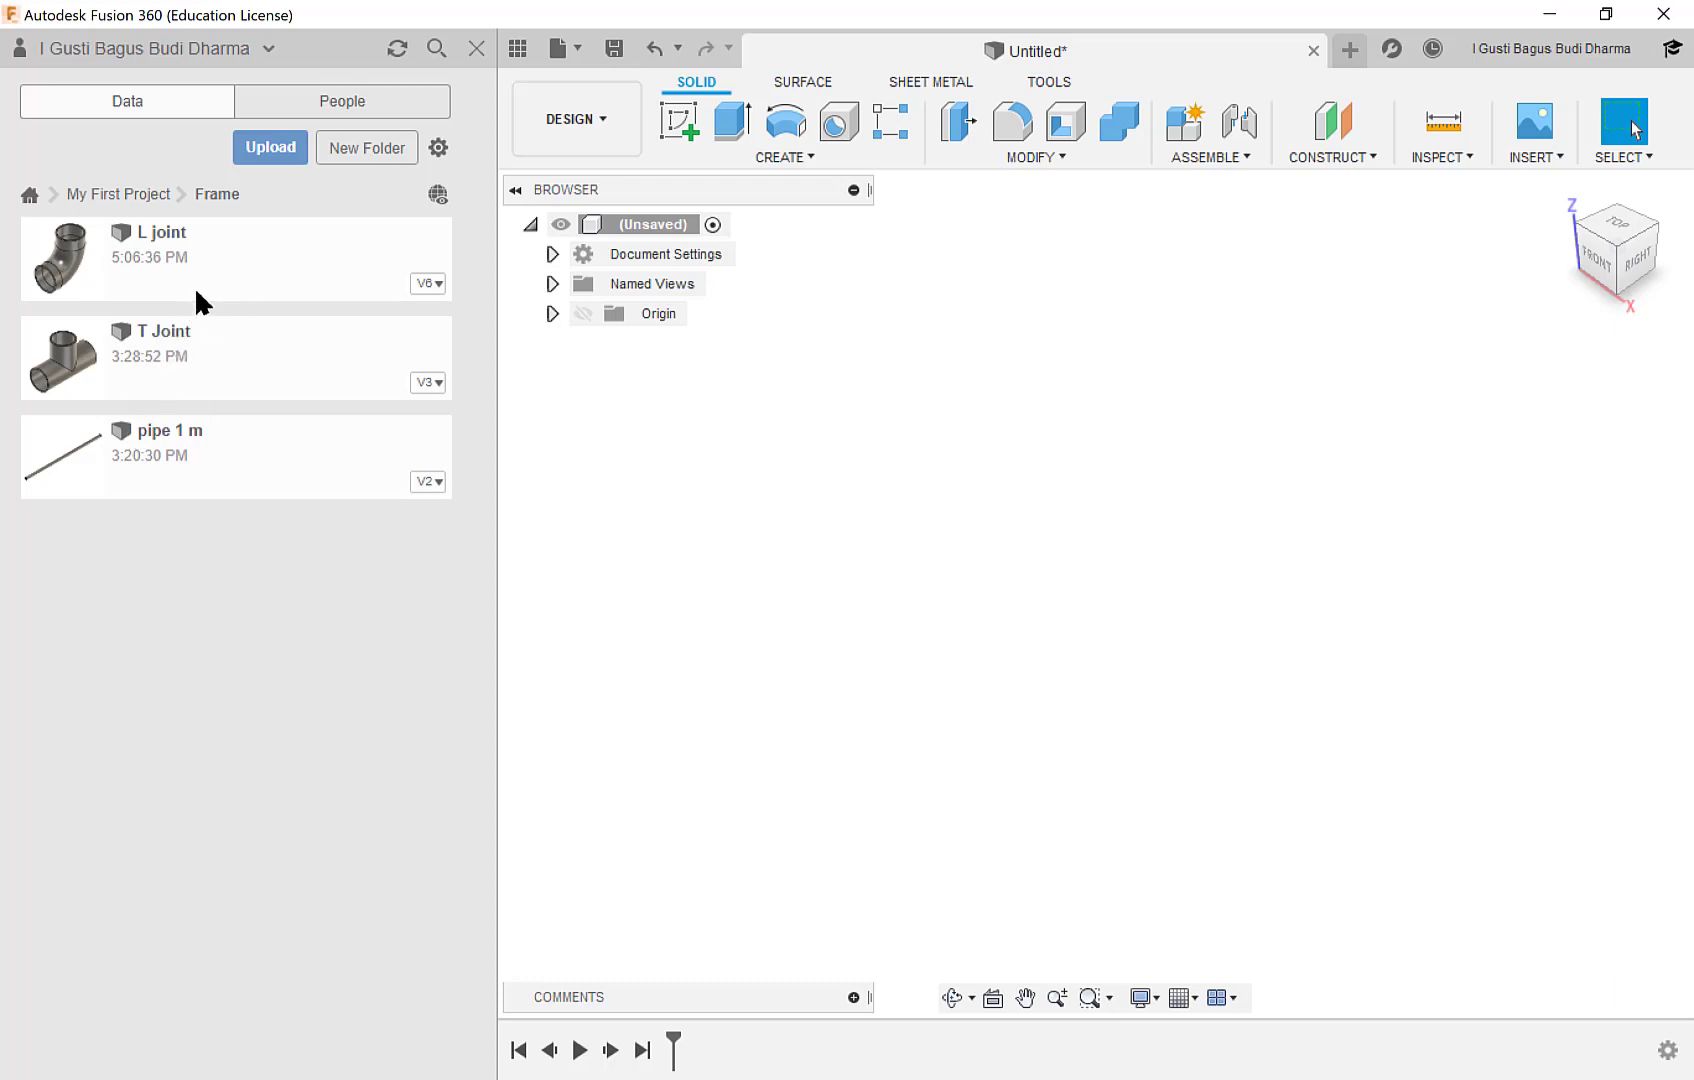
{"action": "left_click", "coordinate": [516, 48]}
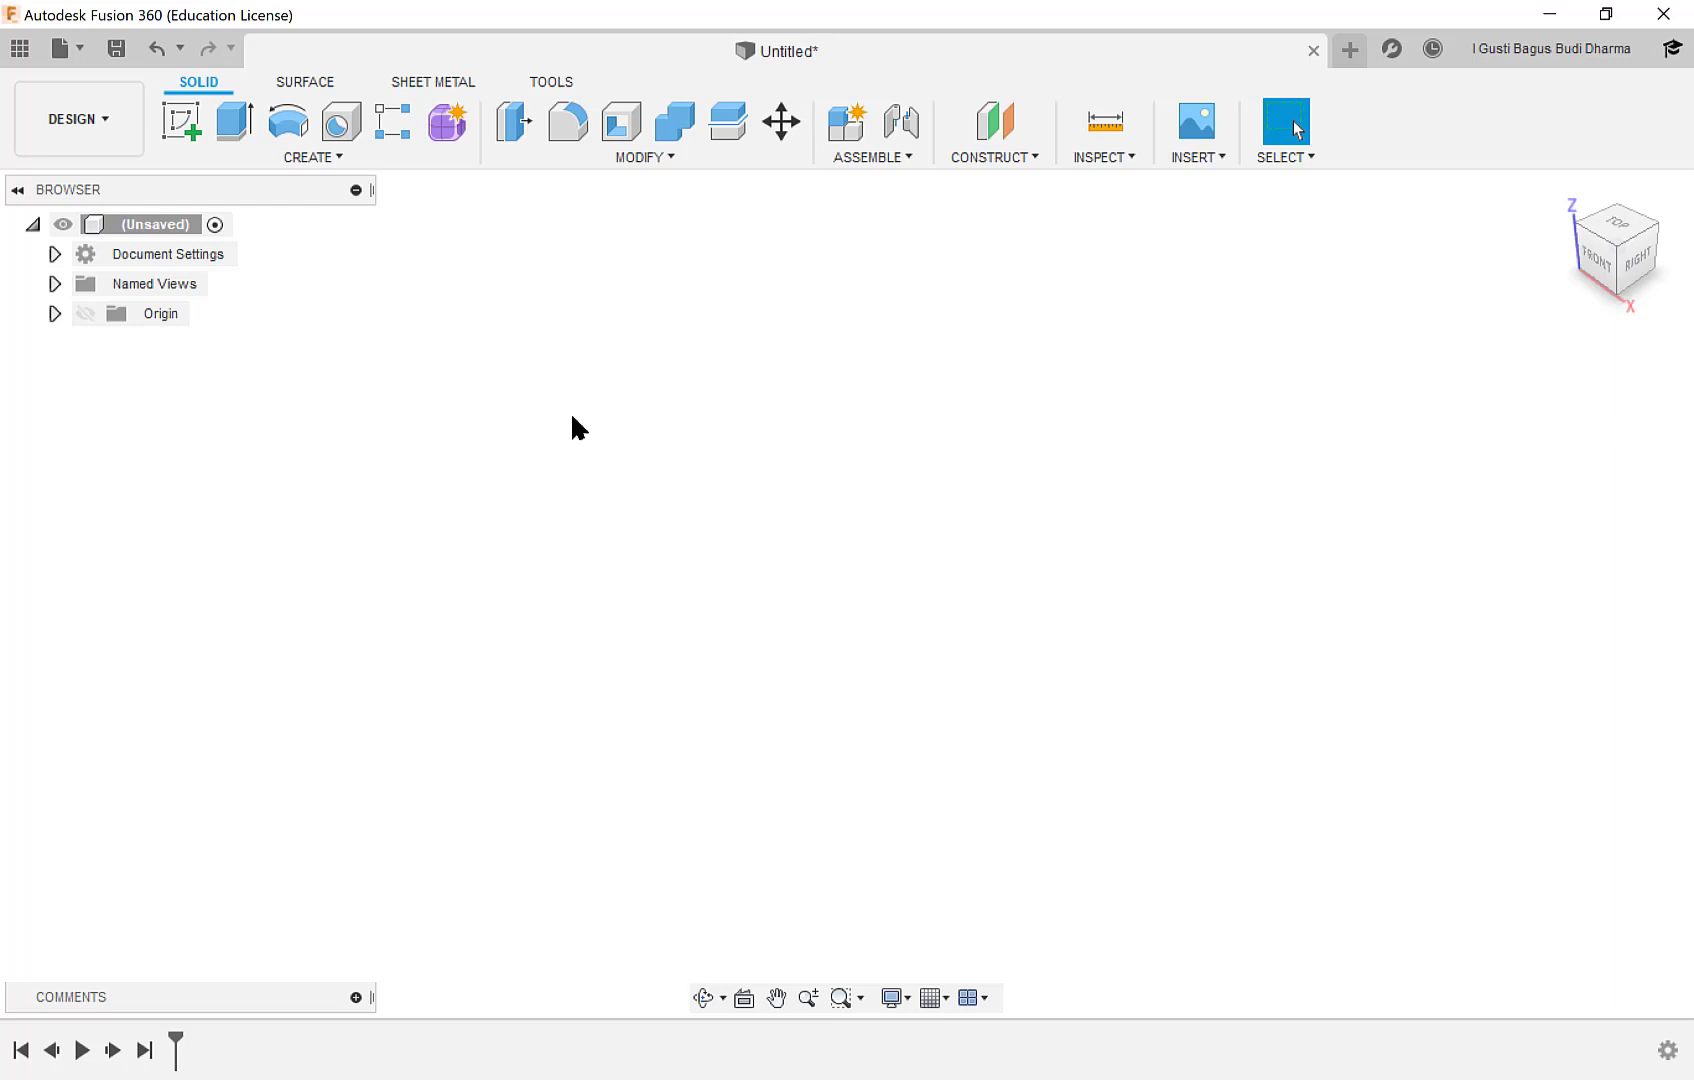
Start a sketch on the front XZ plane and draw an 800 mm vertical line upward from the origin.
{"action": "left_click", "coordinate": [191, 127]}
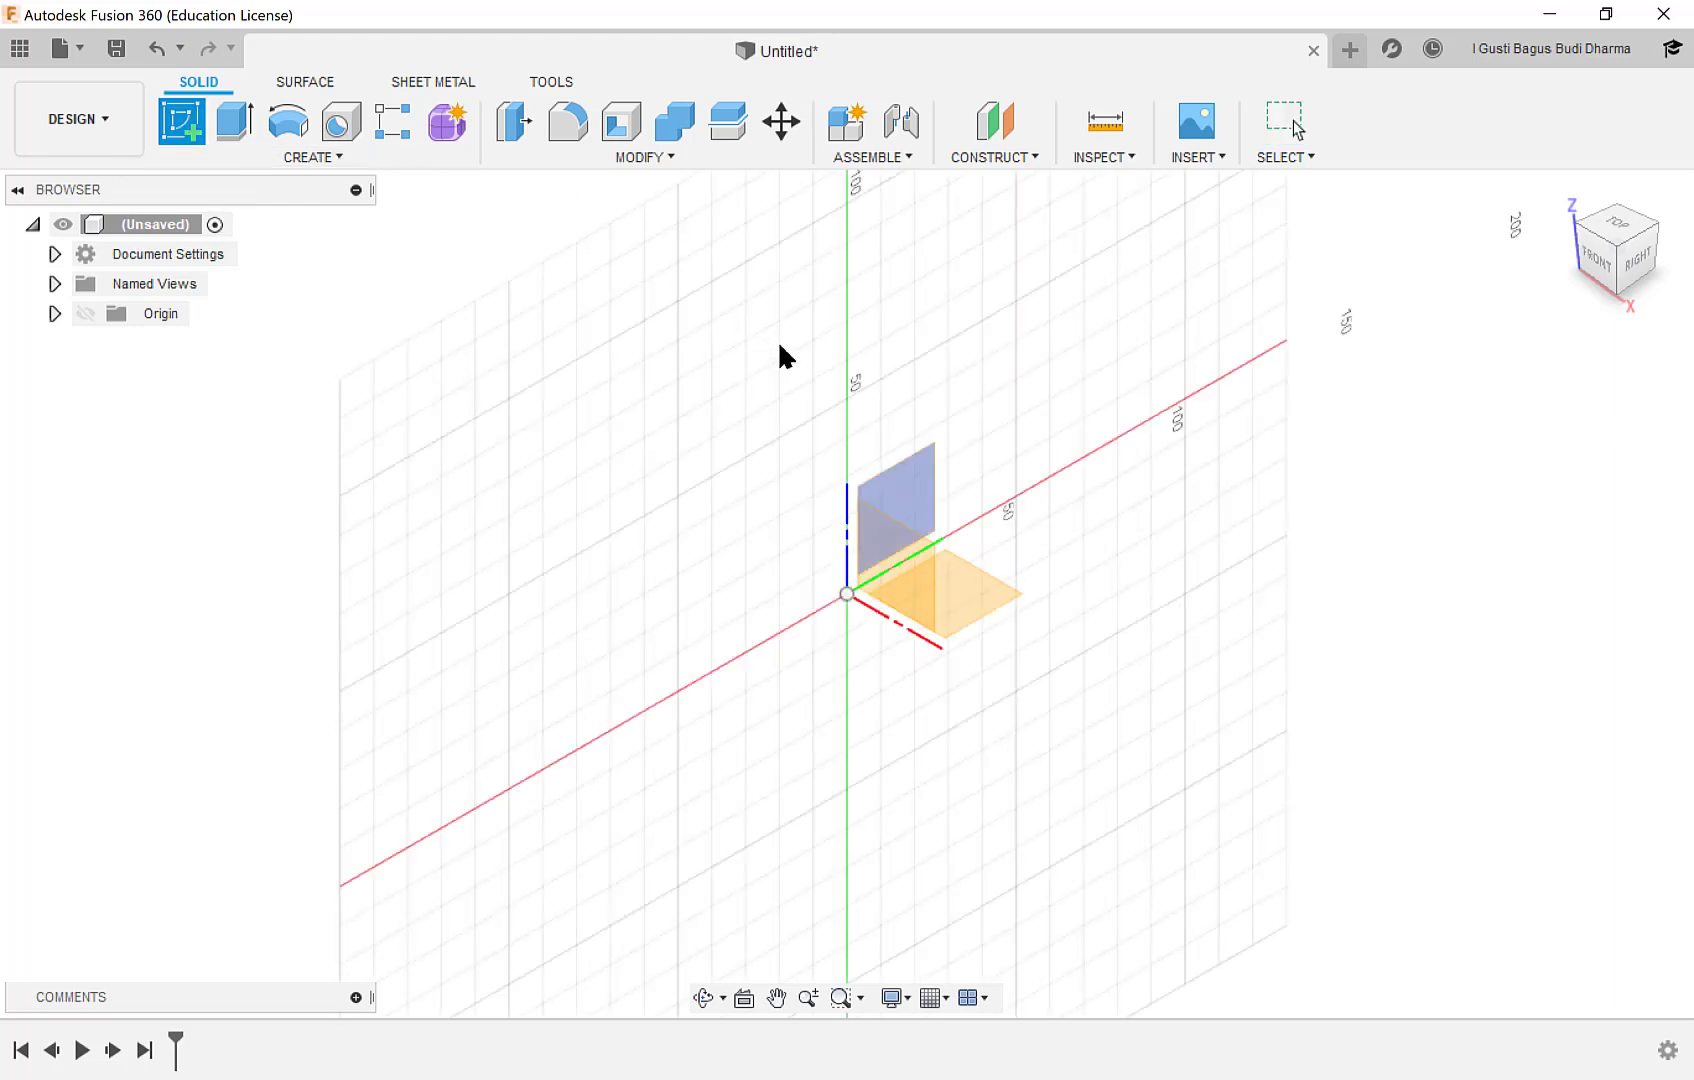
{"action": "left_click", "coordinate": [907, 569]}
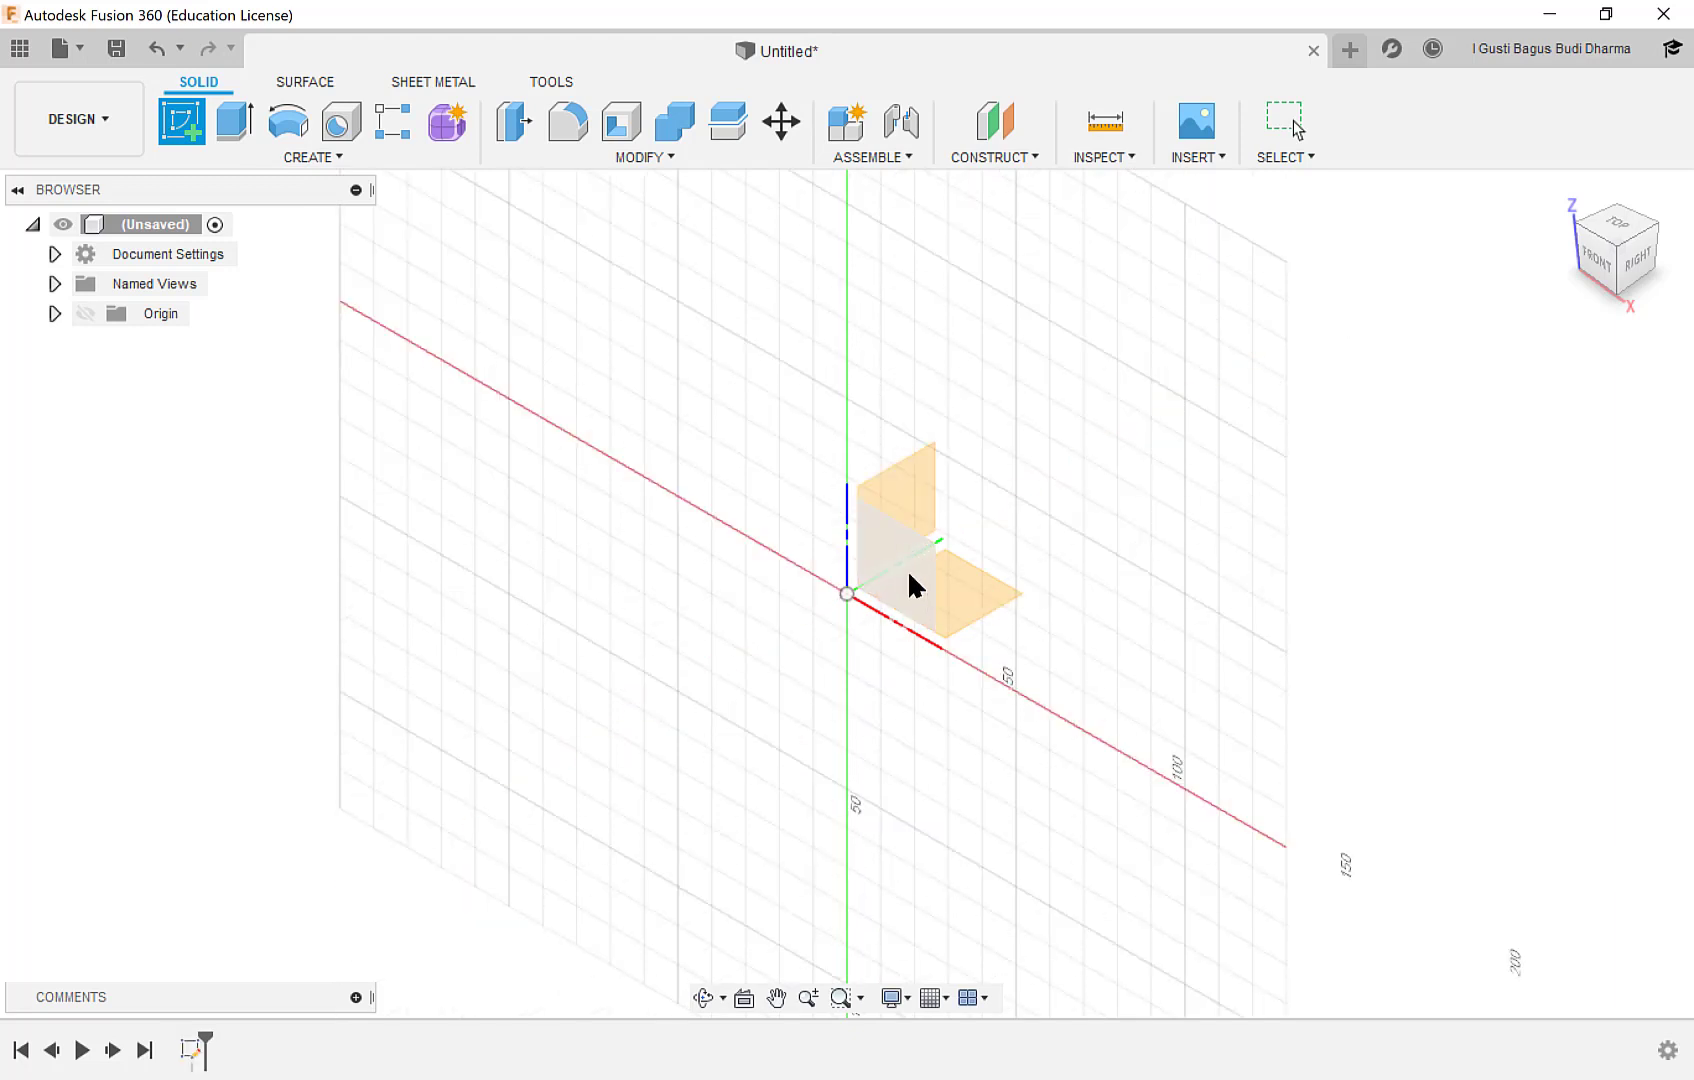
{"action": "mouse_move", "coordinate": [885, 472]}
{"action": "middle_mouse_down"}
{"action": "mouse_move", "coordinate": [800, 505]}
{"action": "mouse_move", "coordinate": [766, 556]}
{"action": "middle_mouse_up"}
{"action": "left_click", "coordinate": [177, 140]}
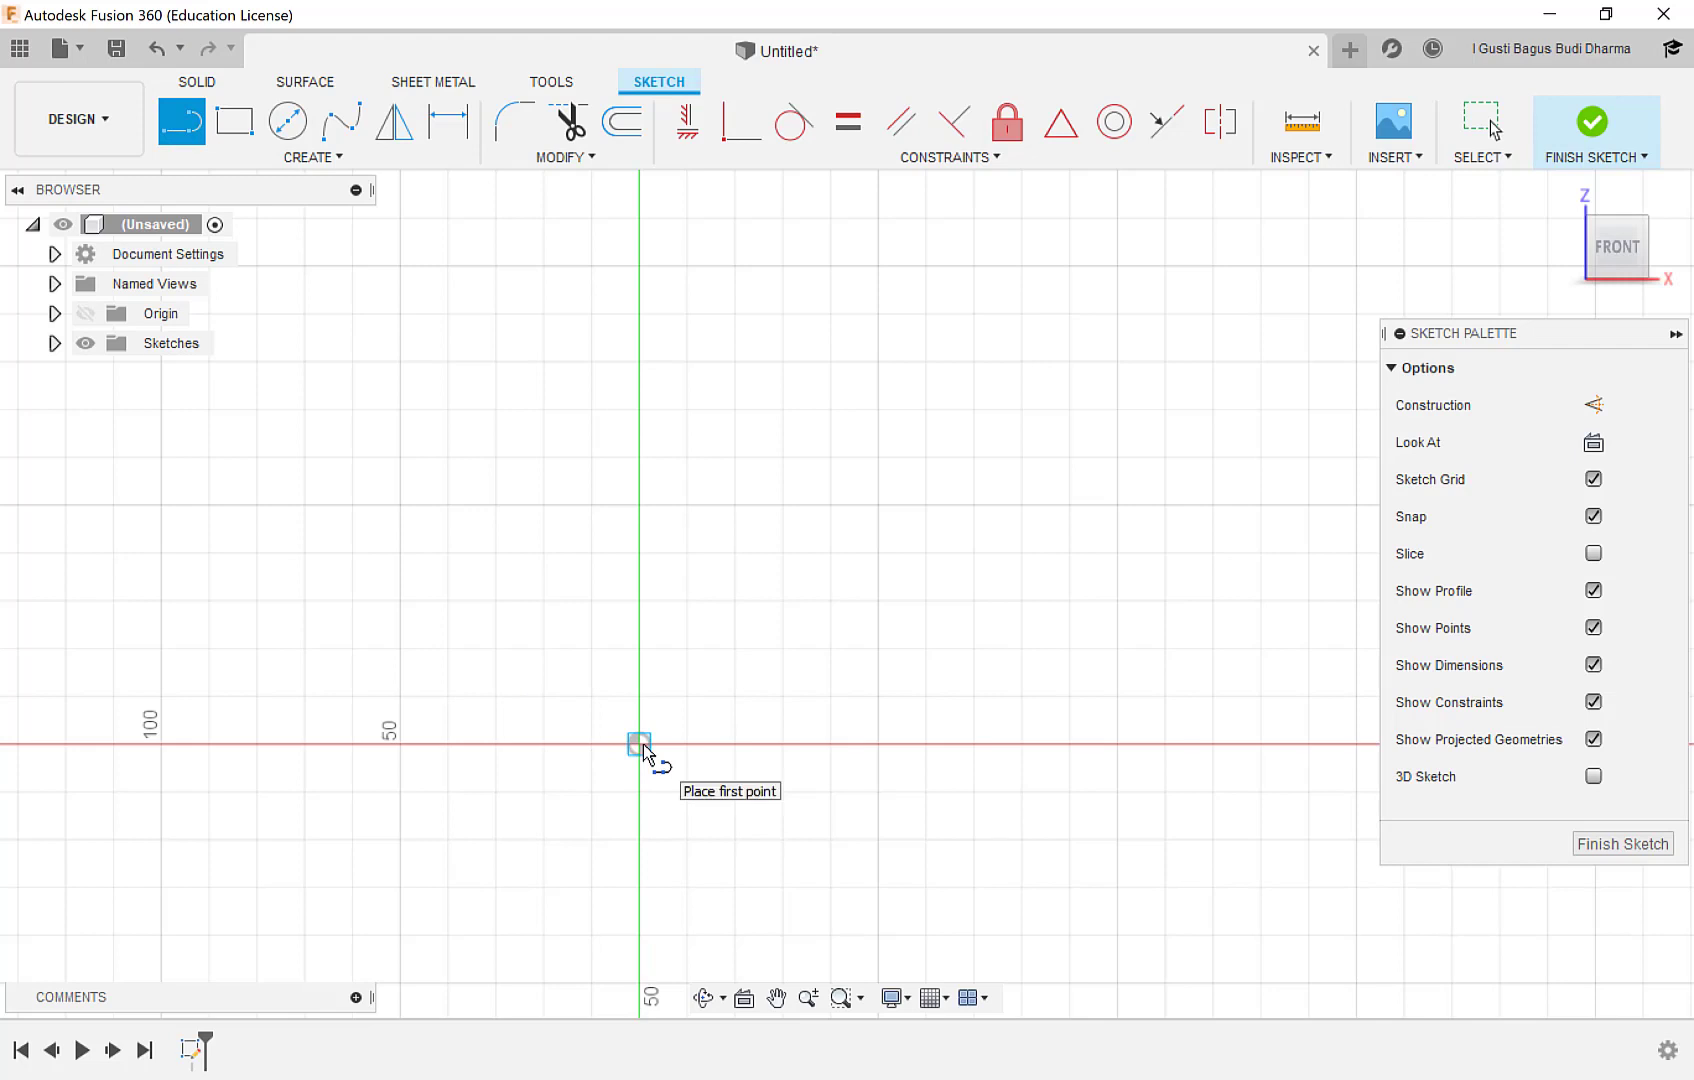
{"action": "left_click", "coordinate": [639, 744]}
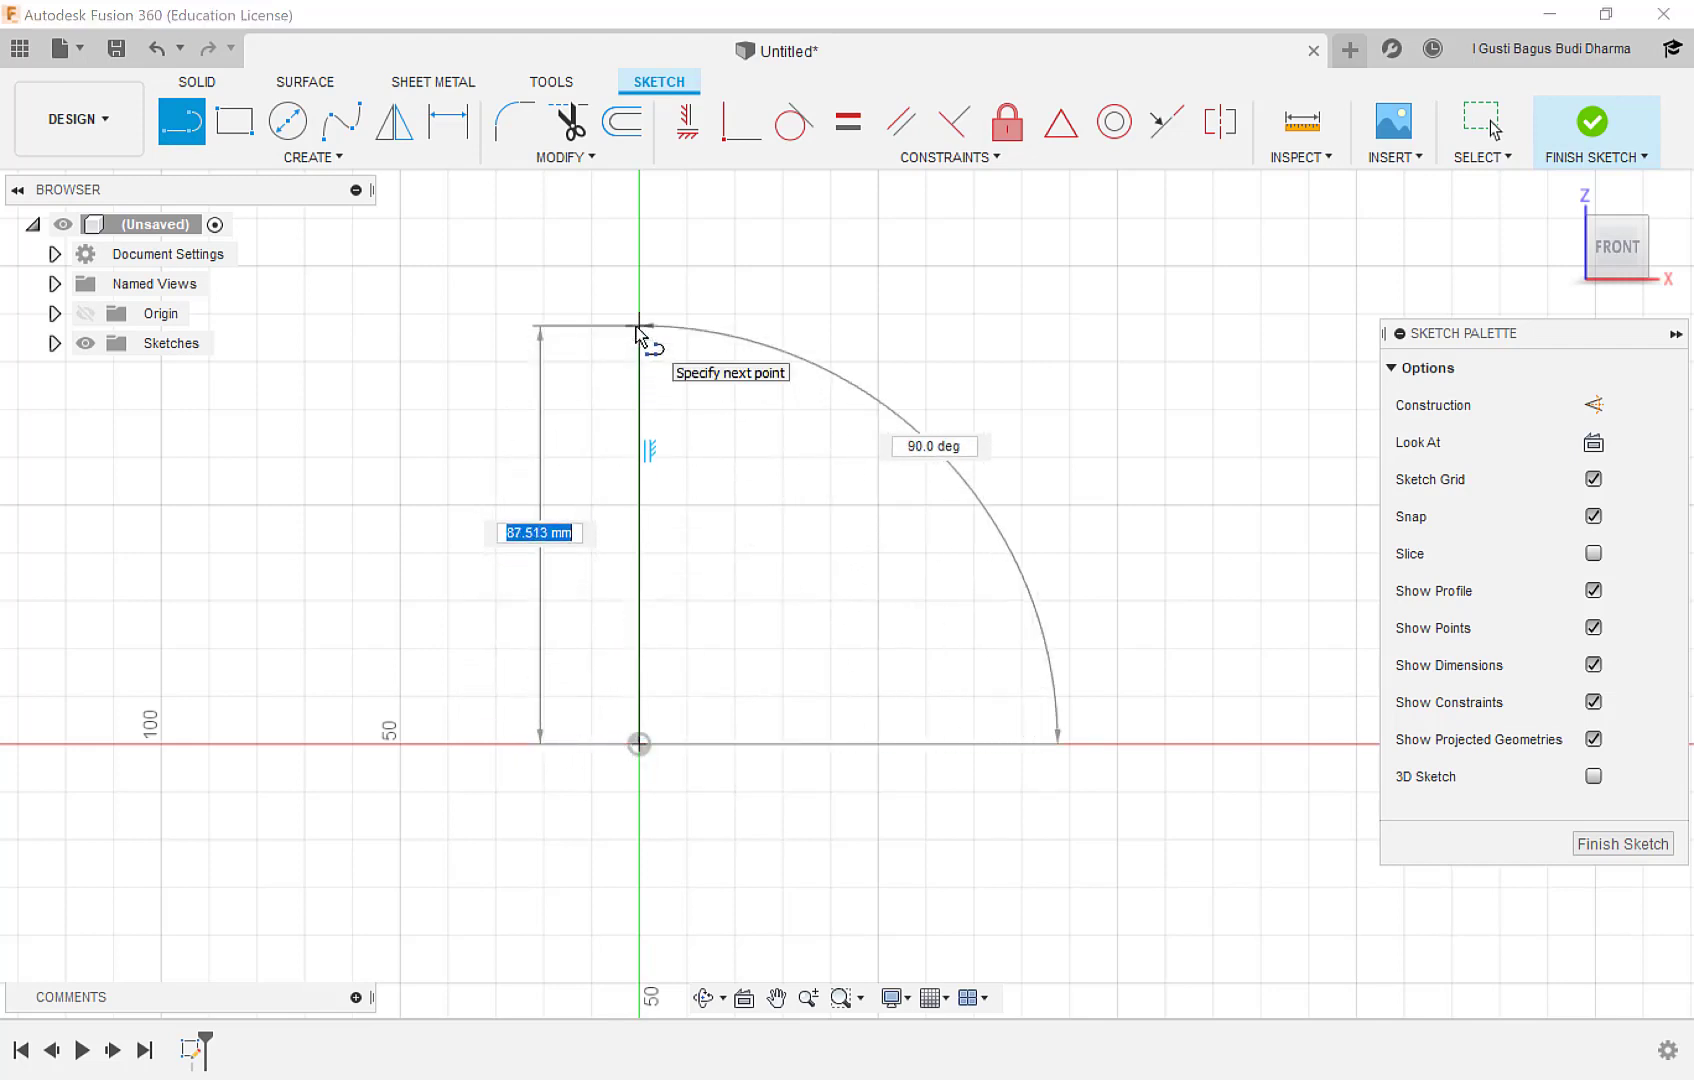
{"action": "type", "text": "800"}
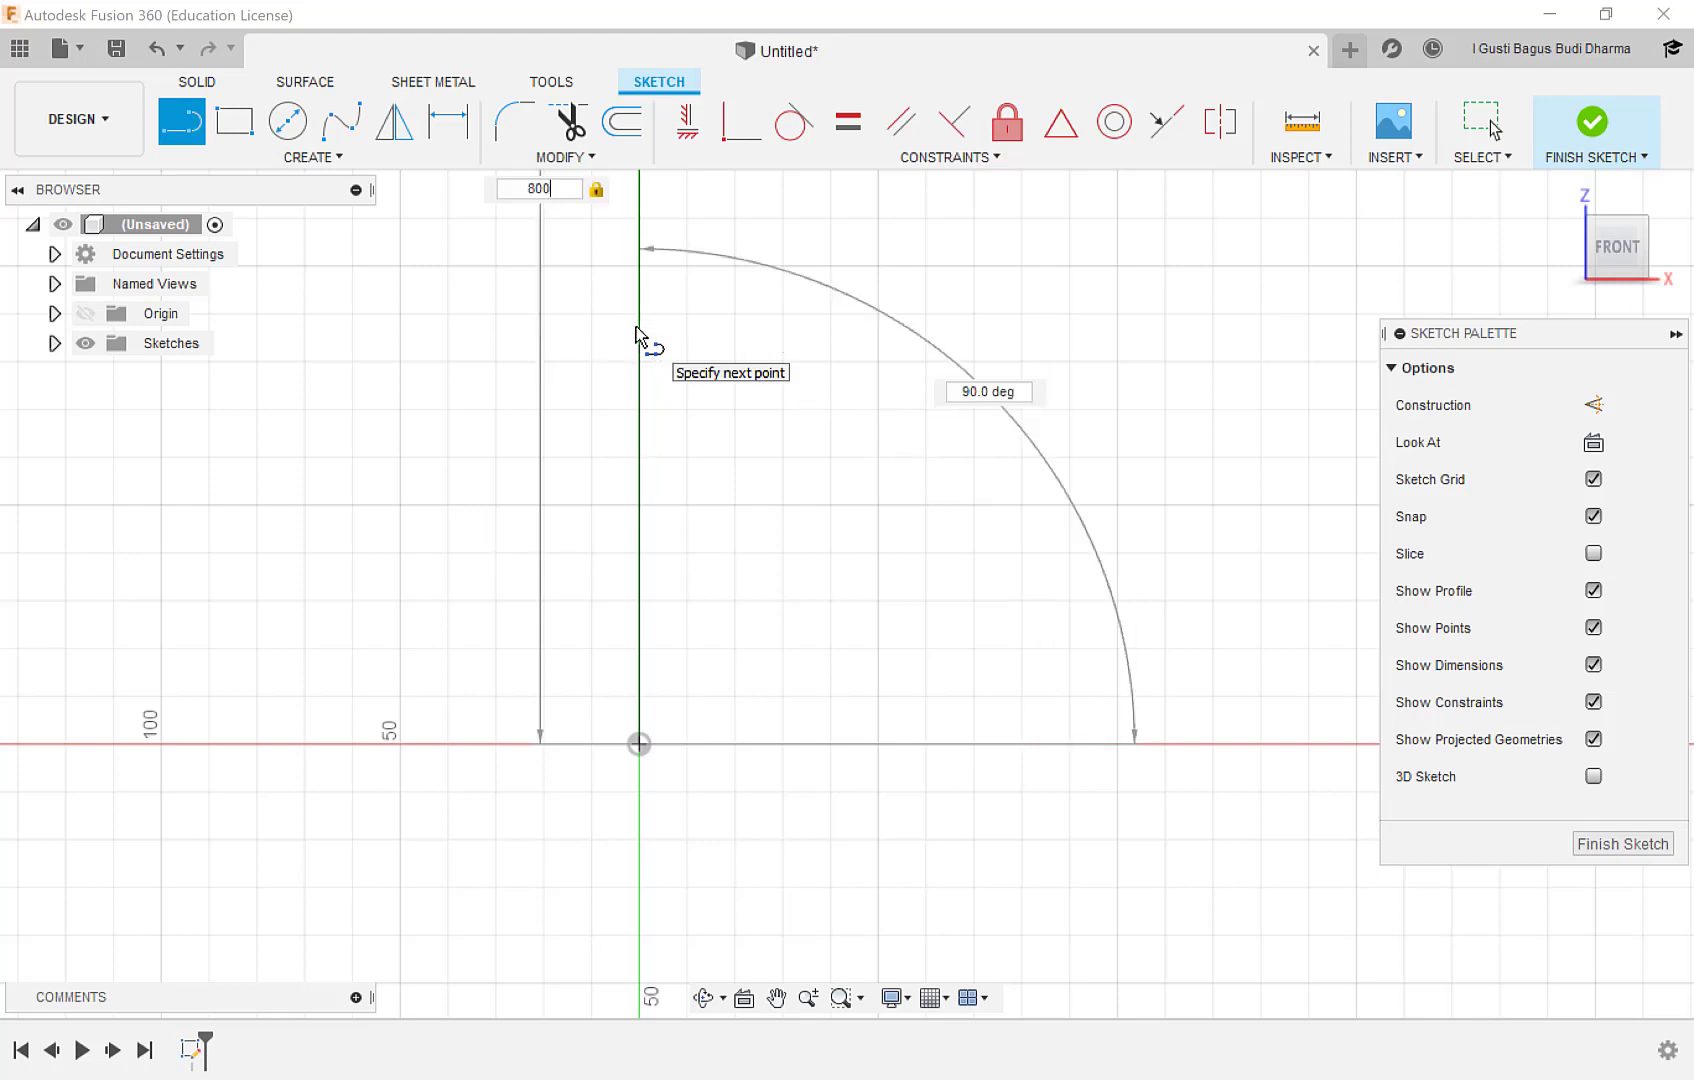
{"action": "key", "text": "Return"}
{"action": "key", "text": "Escape"}
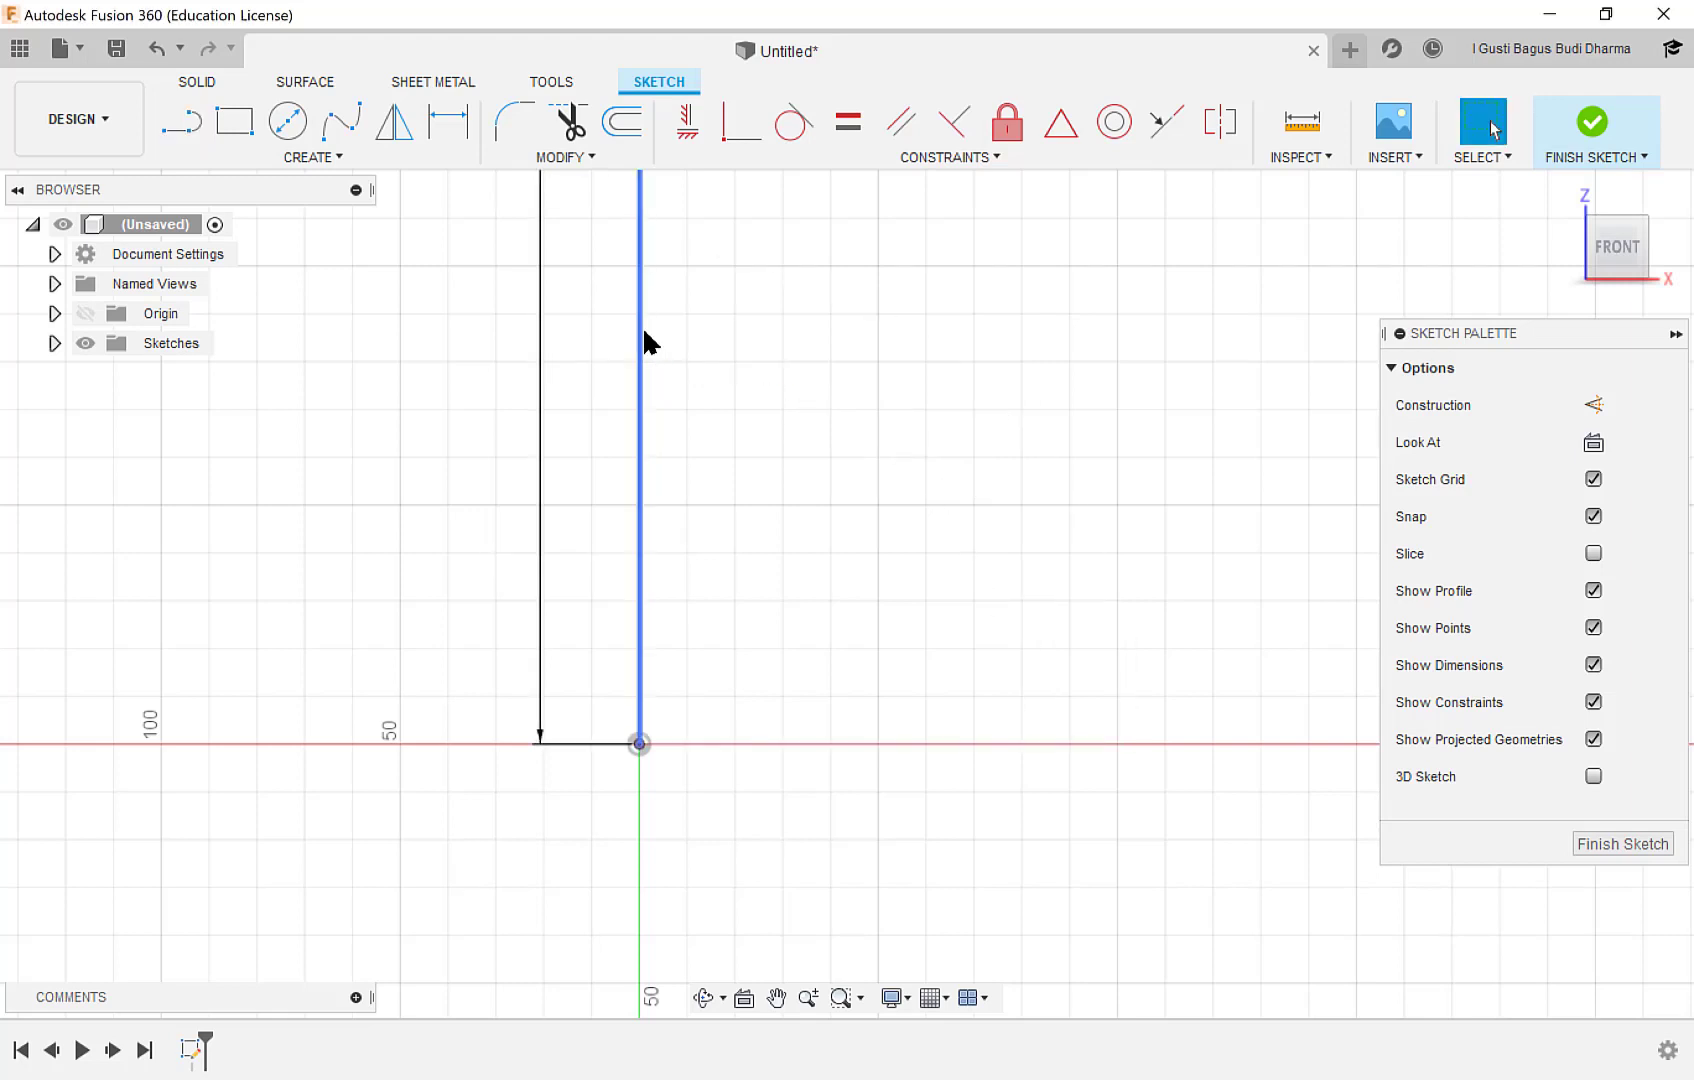
Draw a 600 mm horizontal line in the negative X direction from the vertical line's upper end and finish the sketch.
{"action": "scroll", "coordinate": [677, 378], "scroll_direction": "down", "scroll_amount": 3}
{"action": "scroll", "coordinate": [677, 380], "scroll_direction": "down", "scroll_amount": 5}
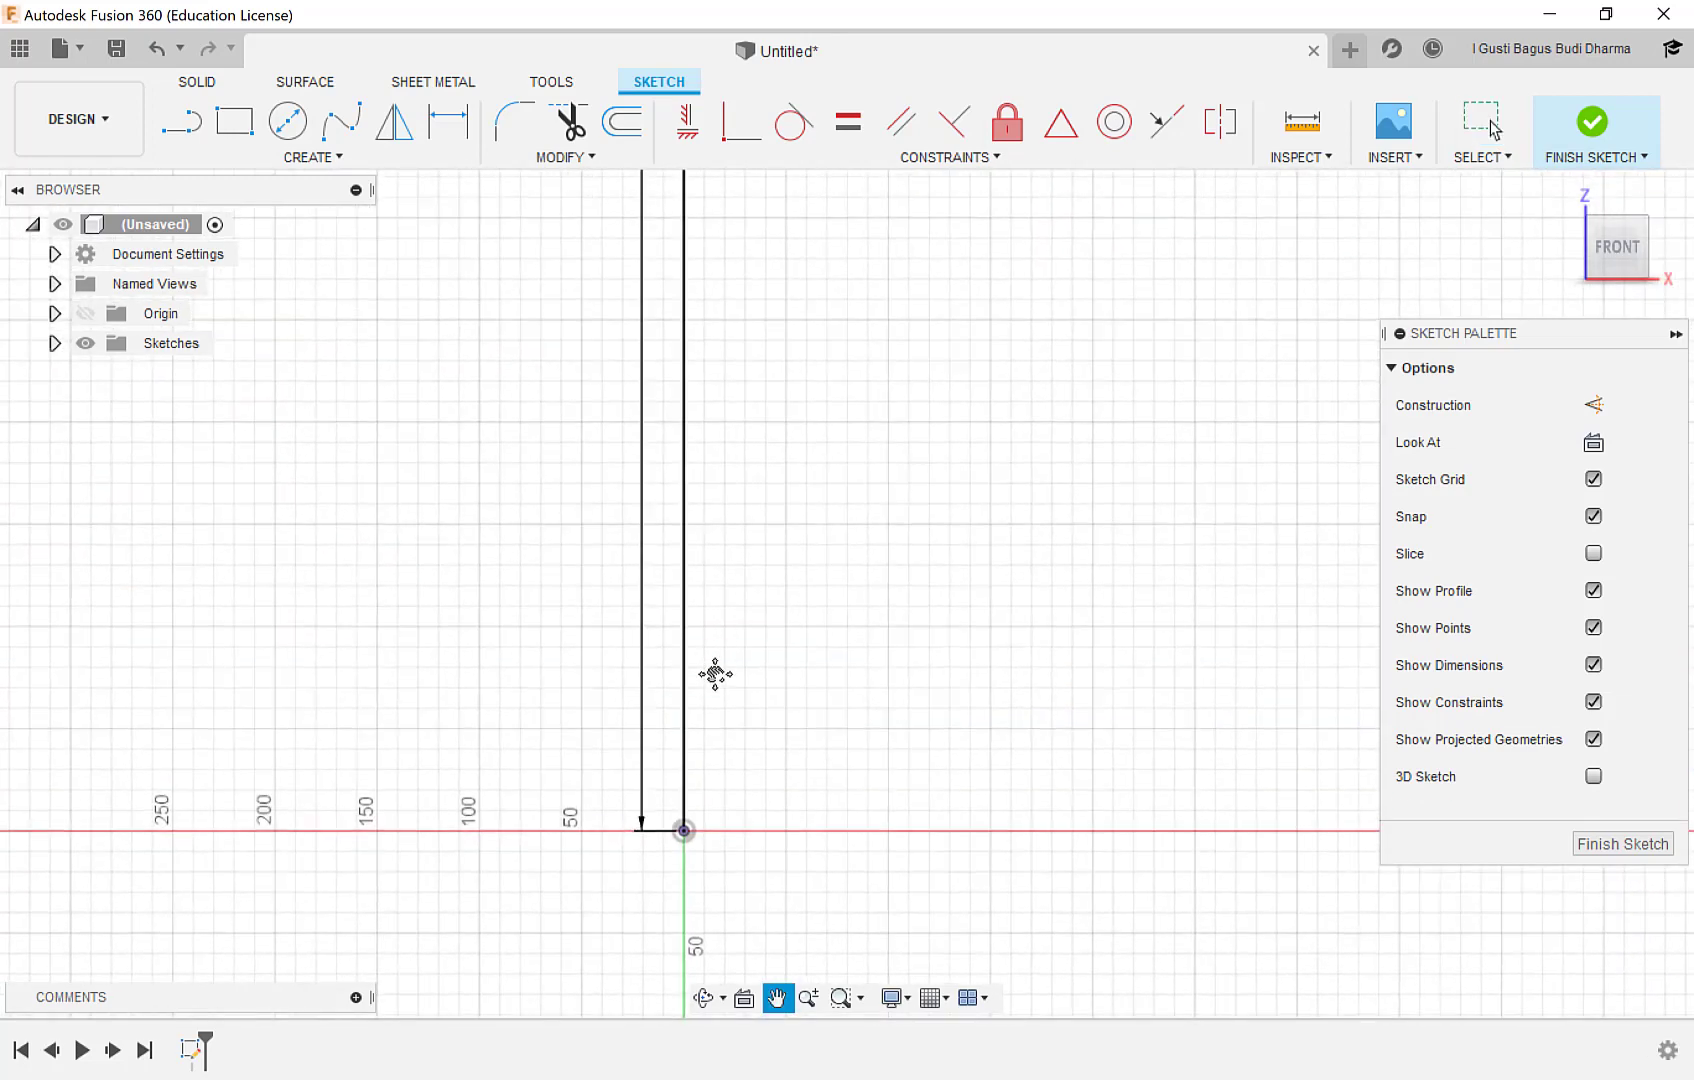
{"action": "scroll", "coordinate": [675, 400], "scroll_direction": "down", "scroll_amount": 6}
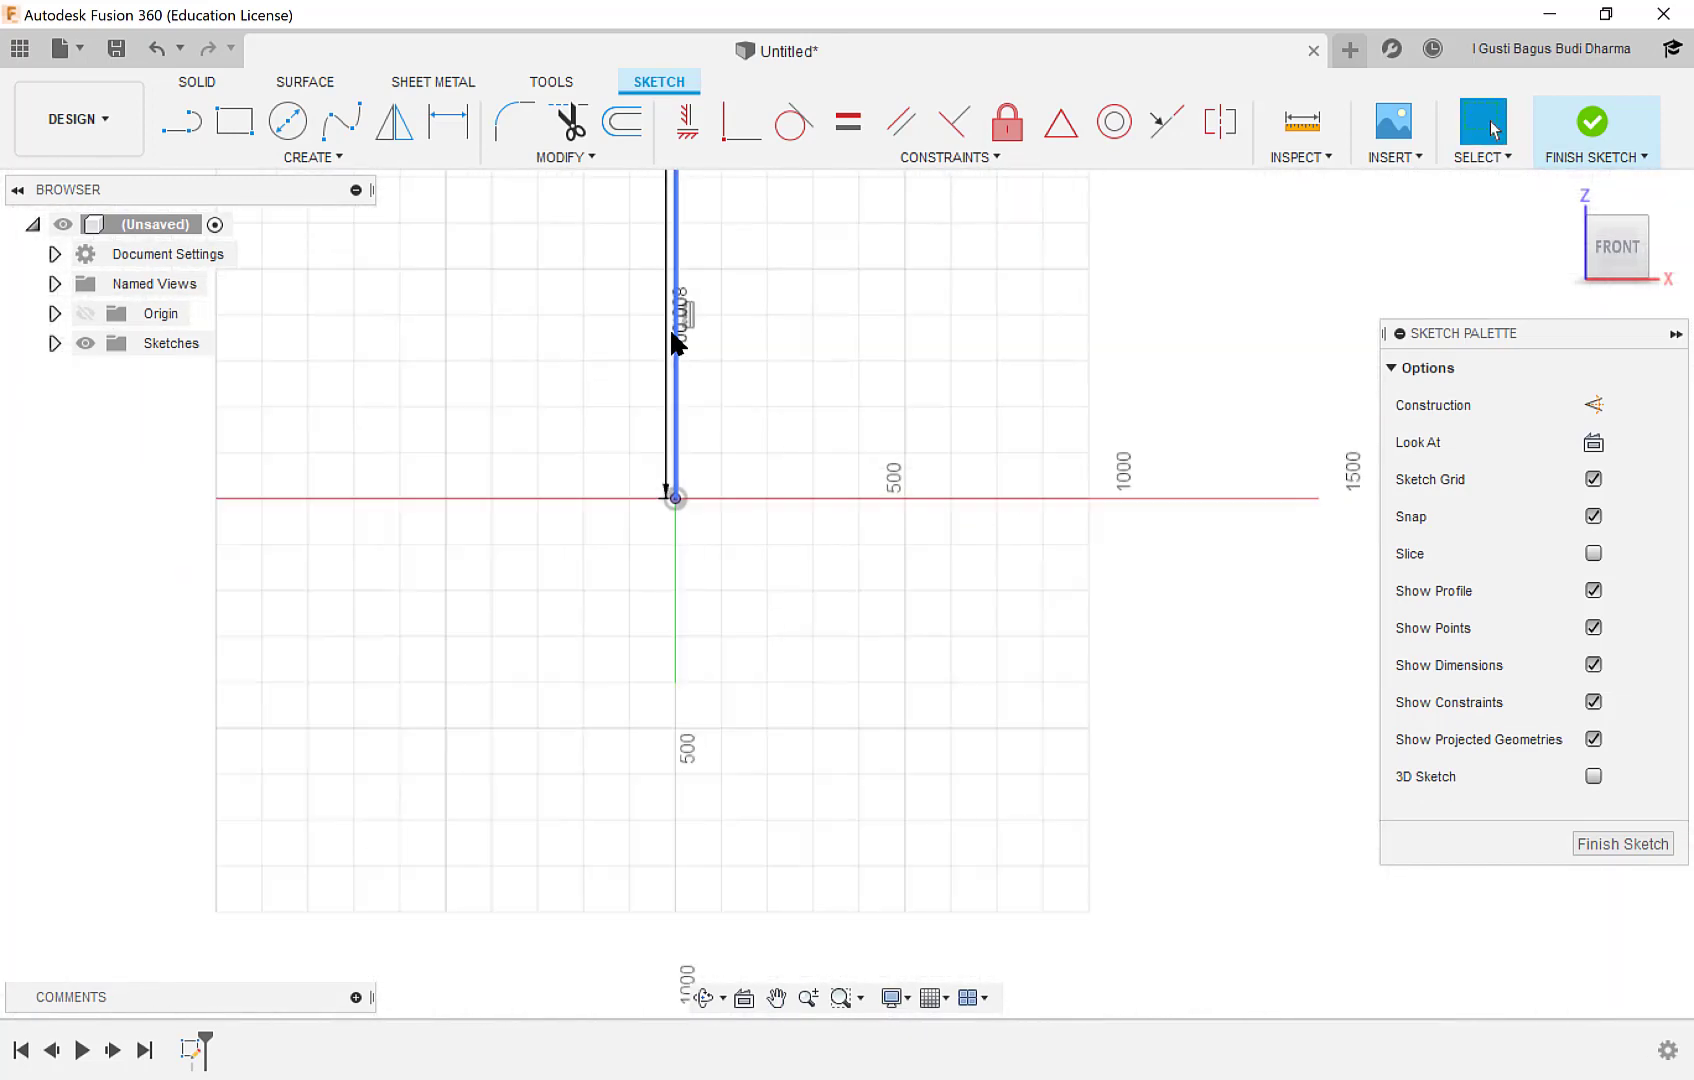
{"action": "middle_click_drag", "start_coordinate": [692, 272], "coordinate": [688, 648]}
{"action": "scroll", "coordinate": [686, 475], "scroll_direction": "up", "scroll_amount": 8}
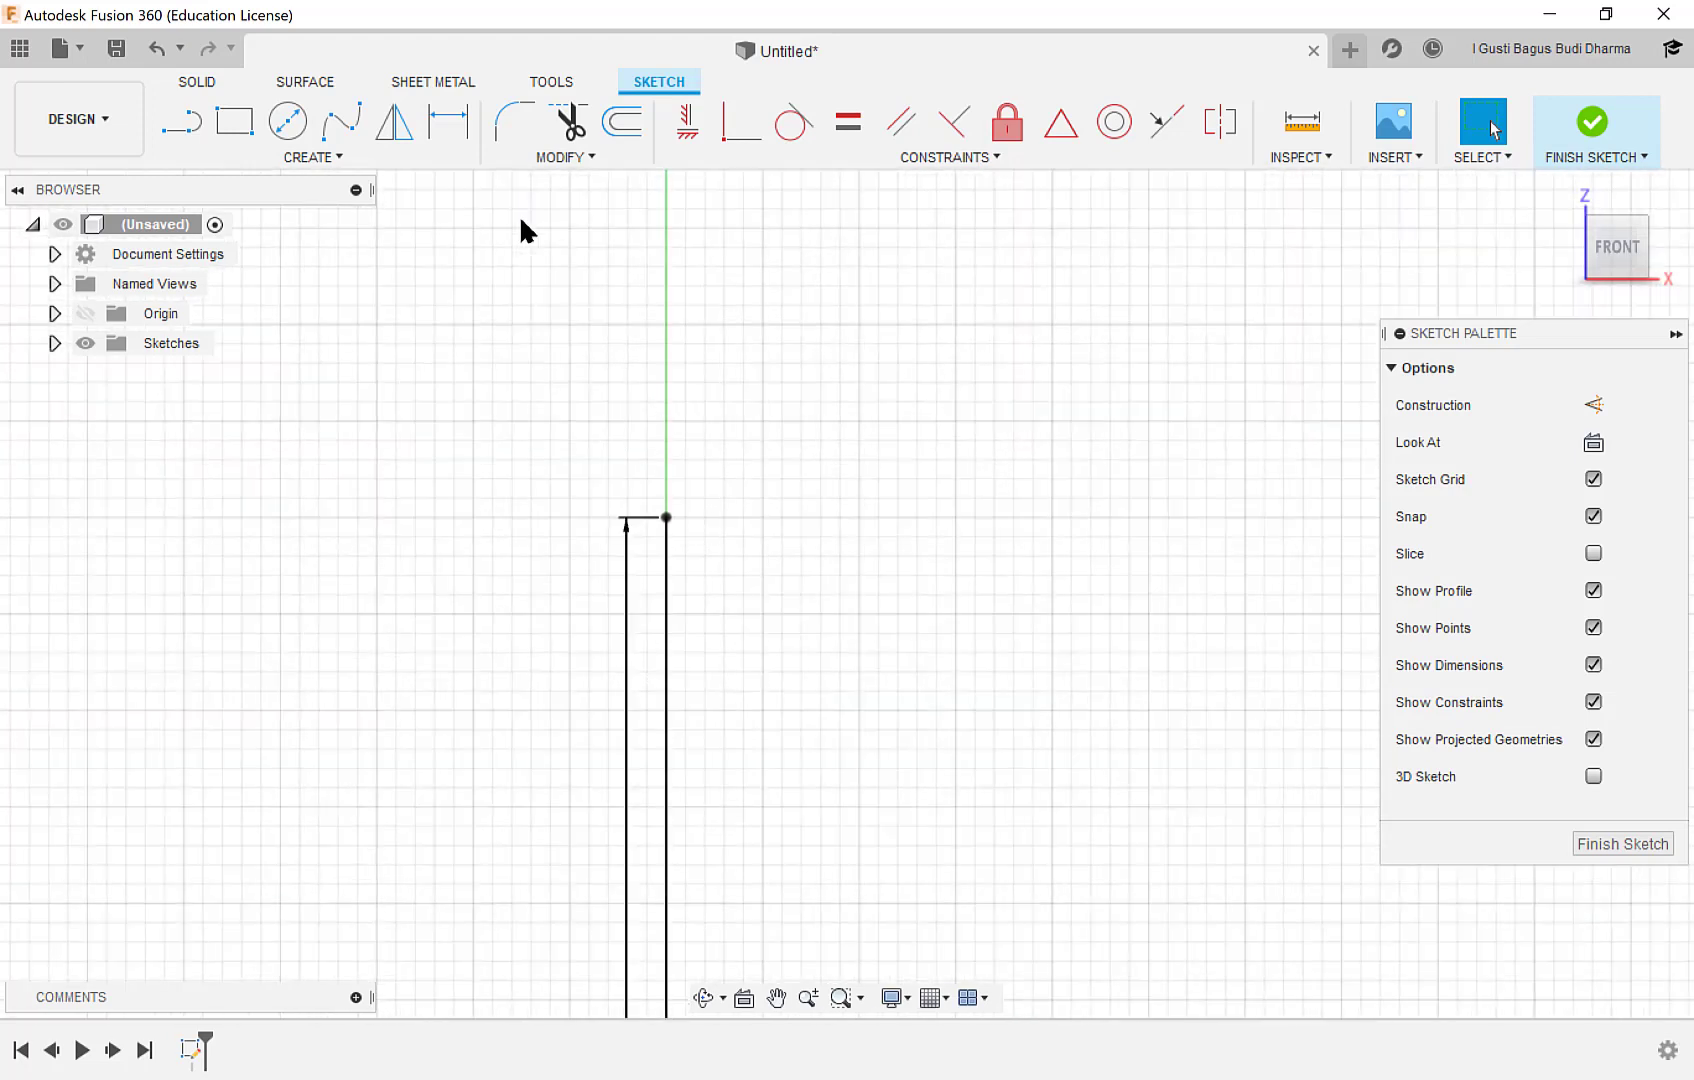
{"action": "left_click", "coordinate": [182, 124]}
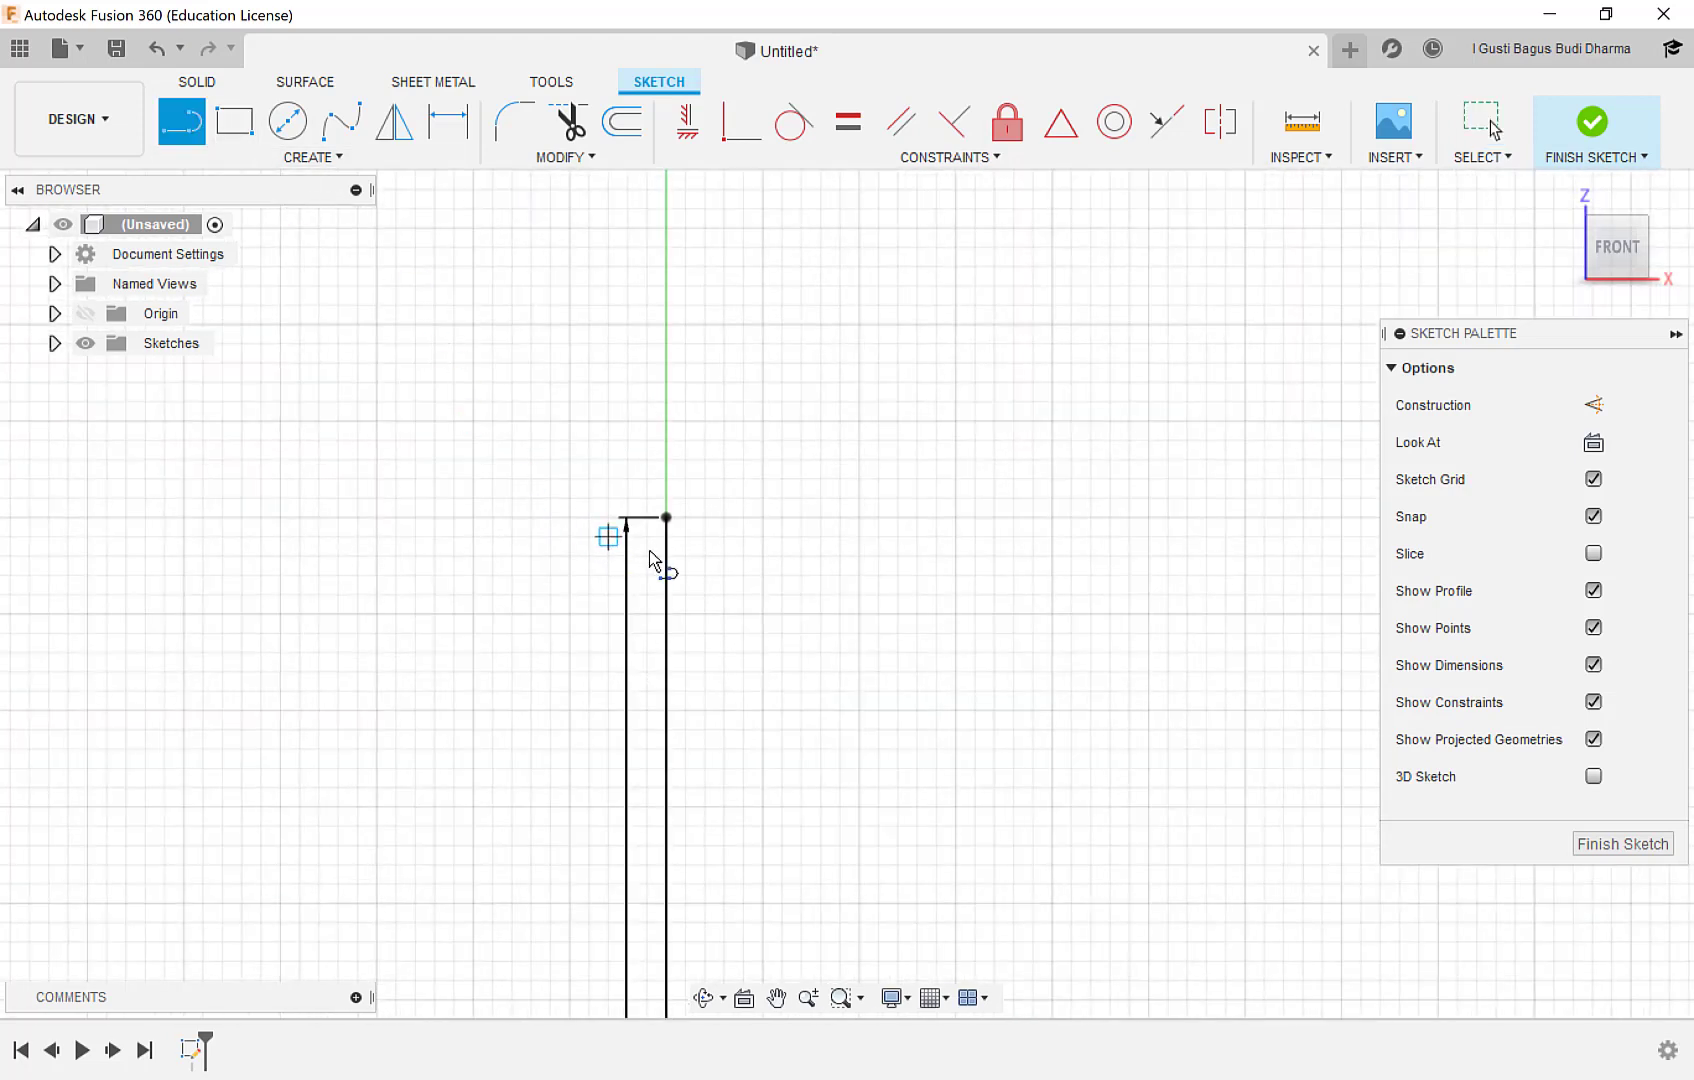
{"action": "left_click_drag", "start_coordinate": [666, 518], "coordinate": [303, 520]}
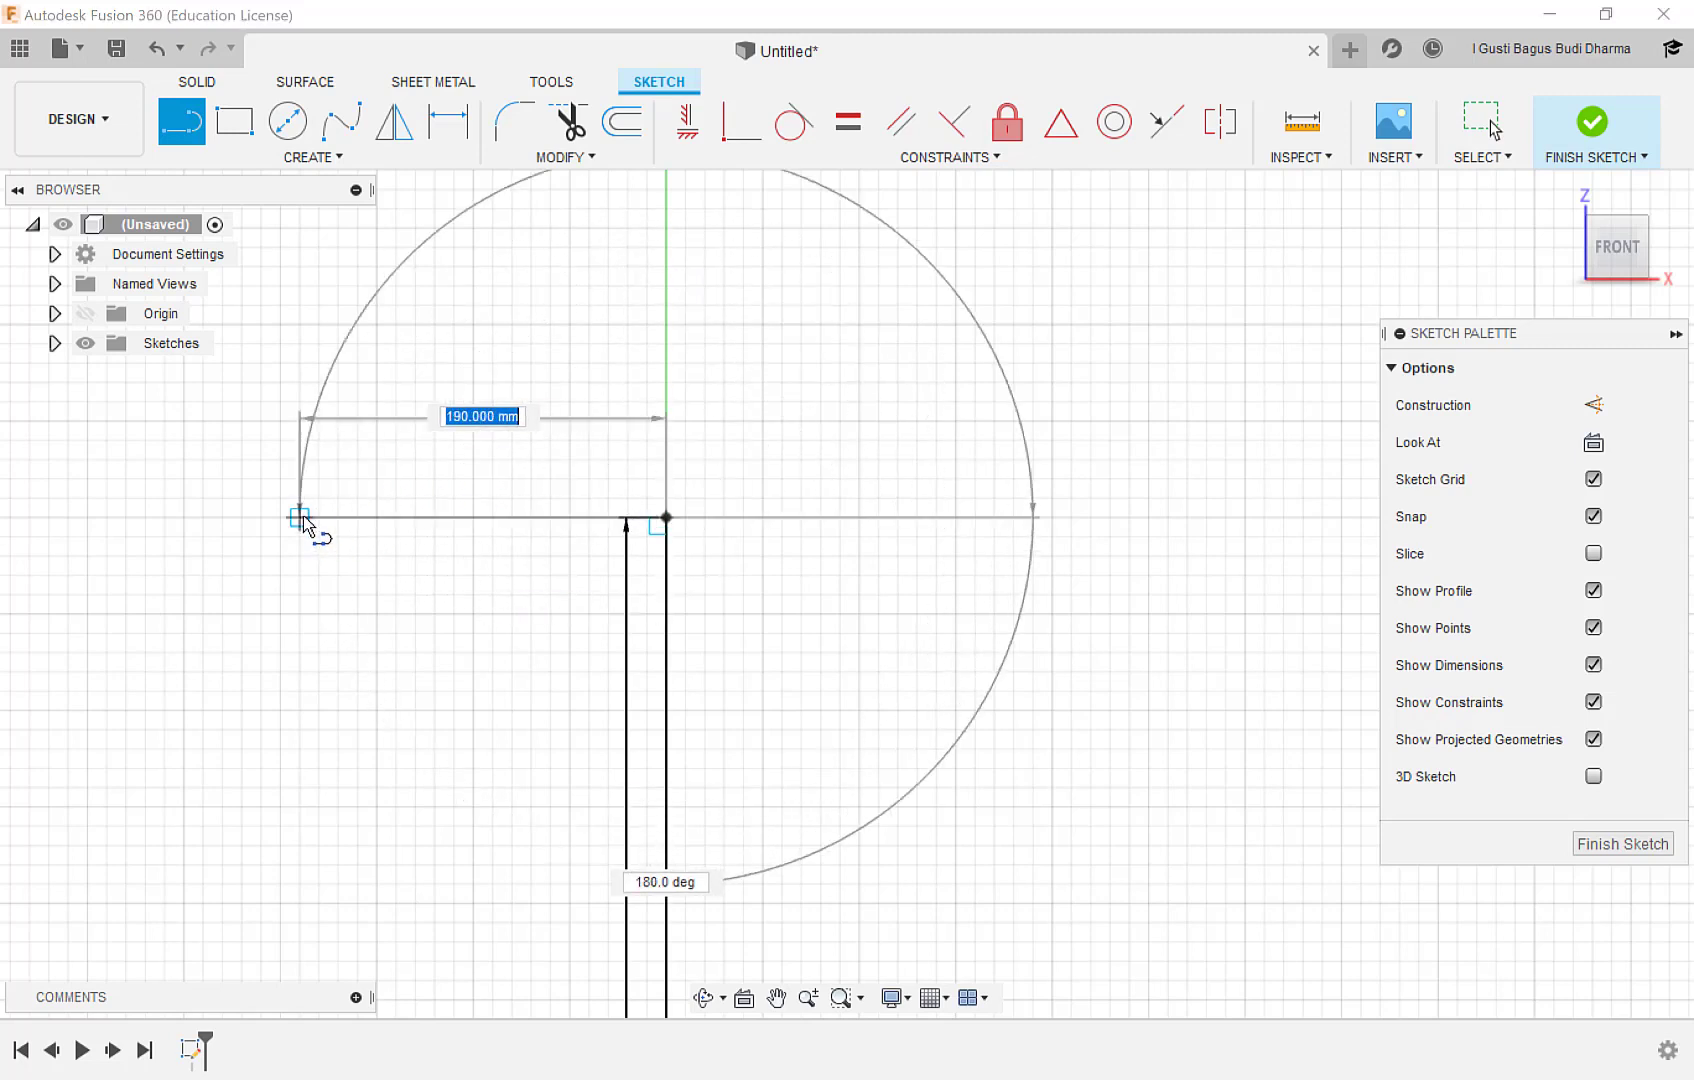
{"action": "type", "text": "600"}
{"action": "key", "text": "Tab"}
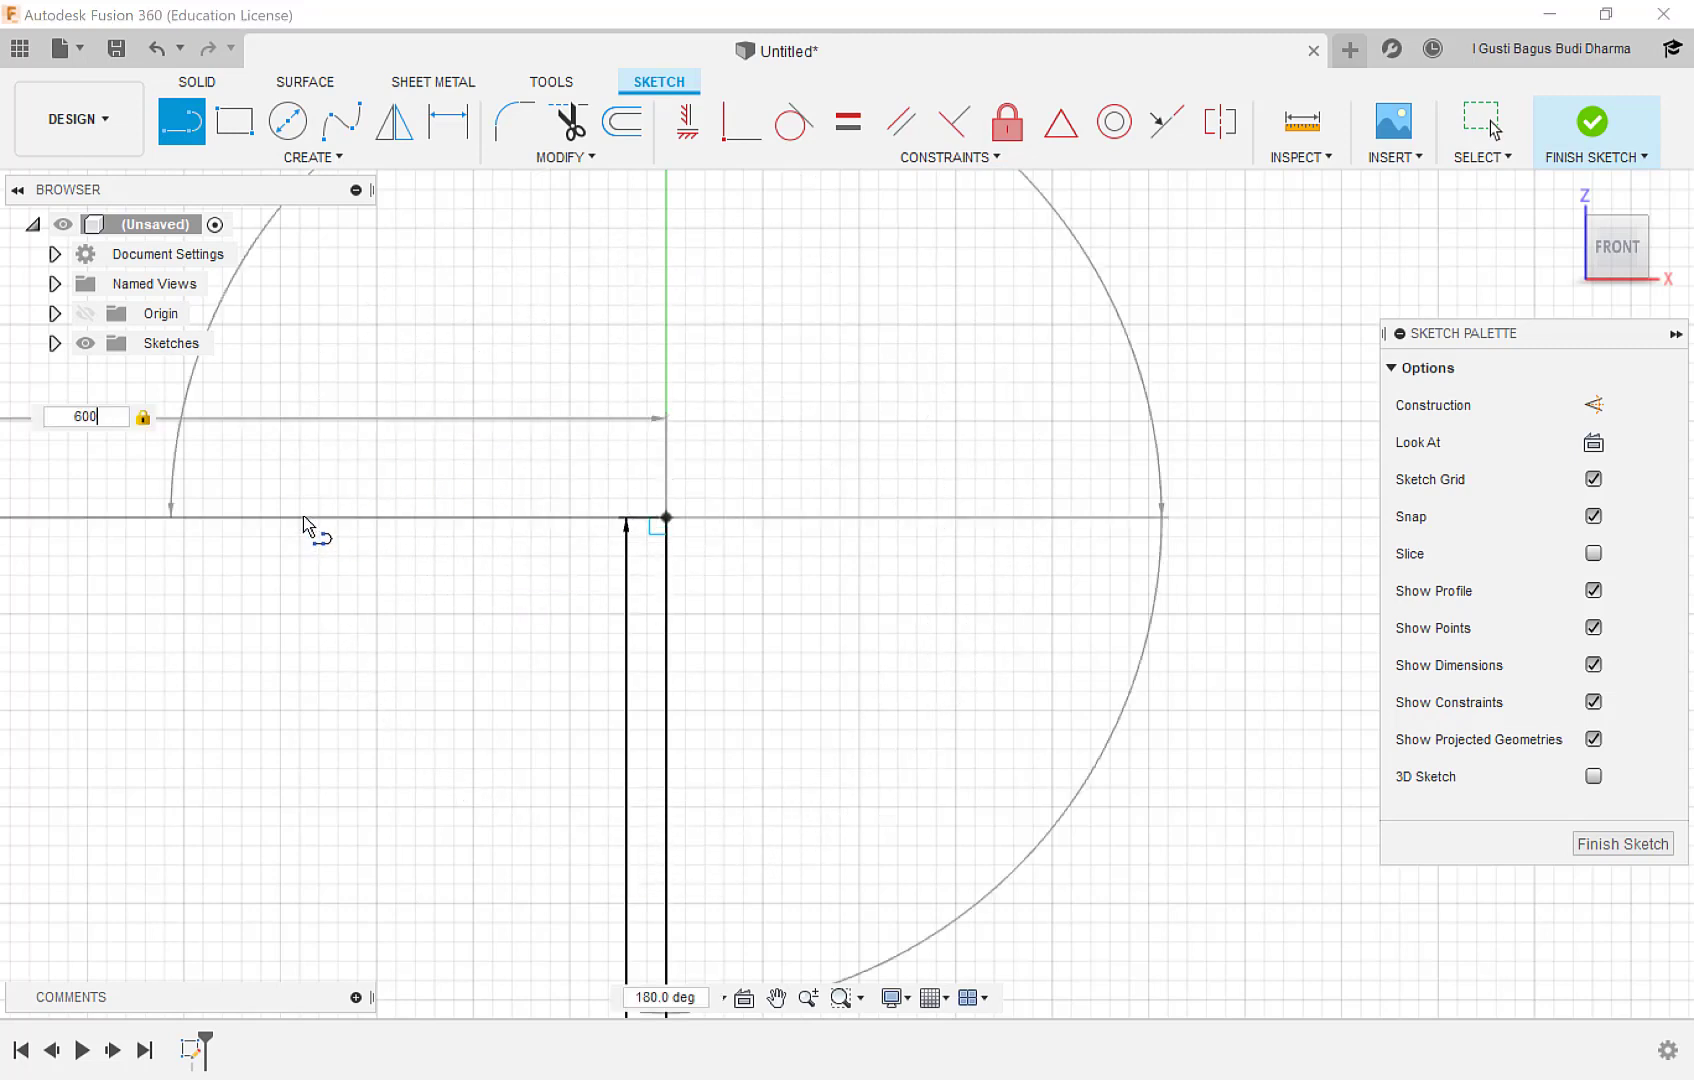
{"action": "key", "text": "Escape"}
{"action": "scroll", "coordinate": [532, 597], "scroll_direction": "down", "scroll_amount": 5}
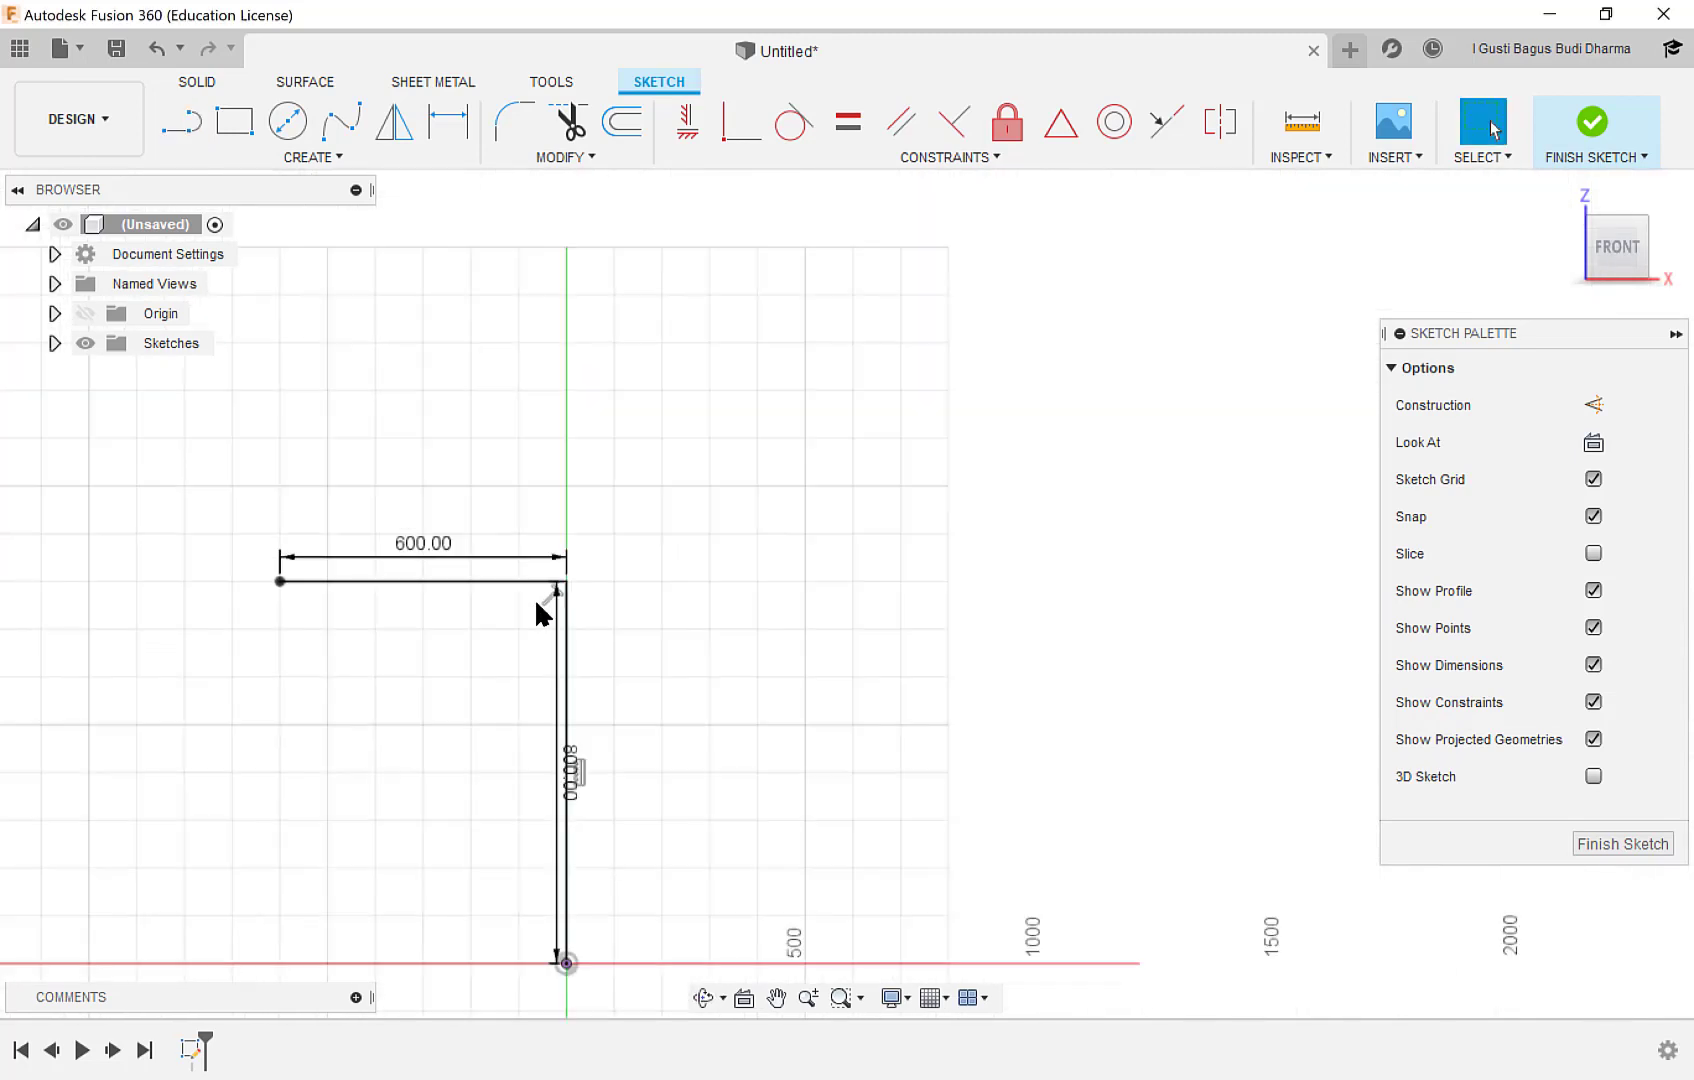
{"action": "left_click", "coordinate": [1584, 123]}
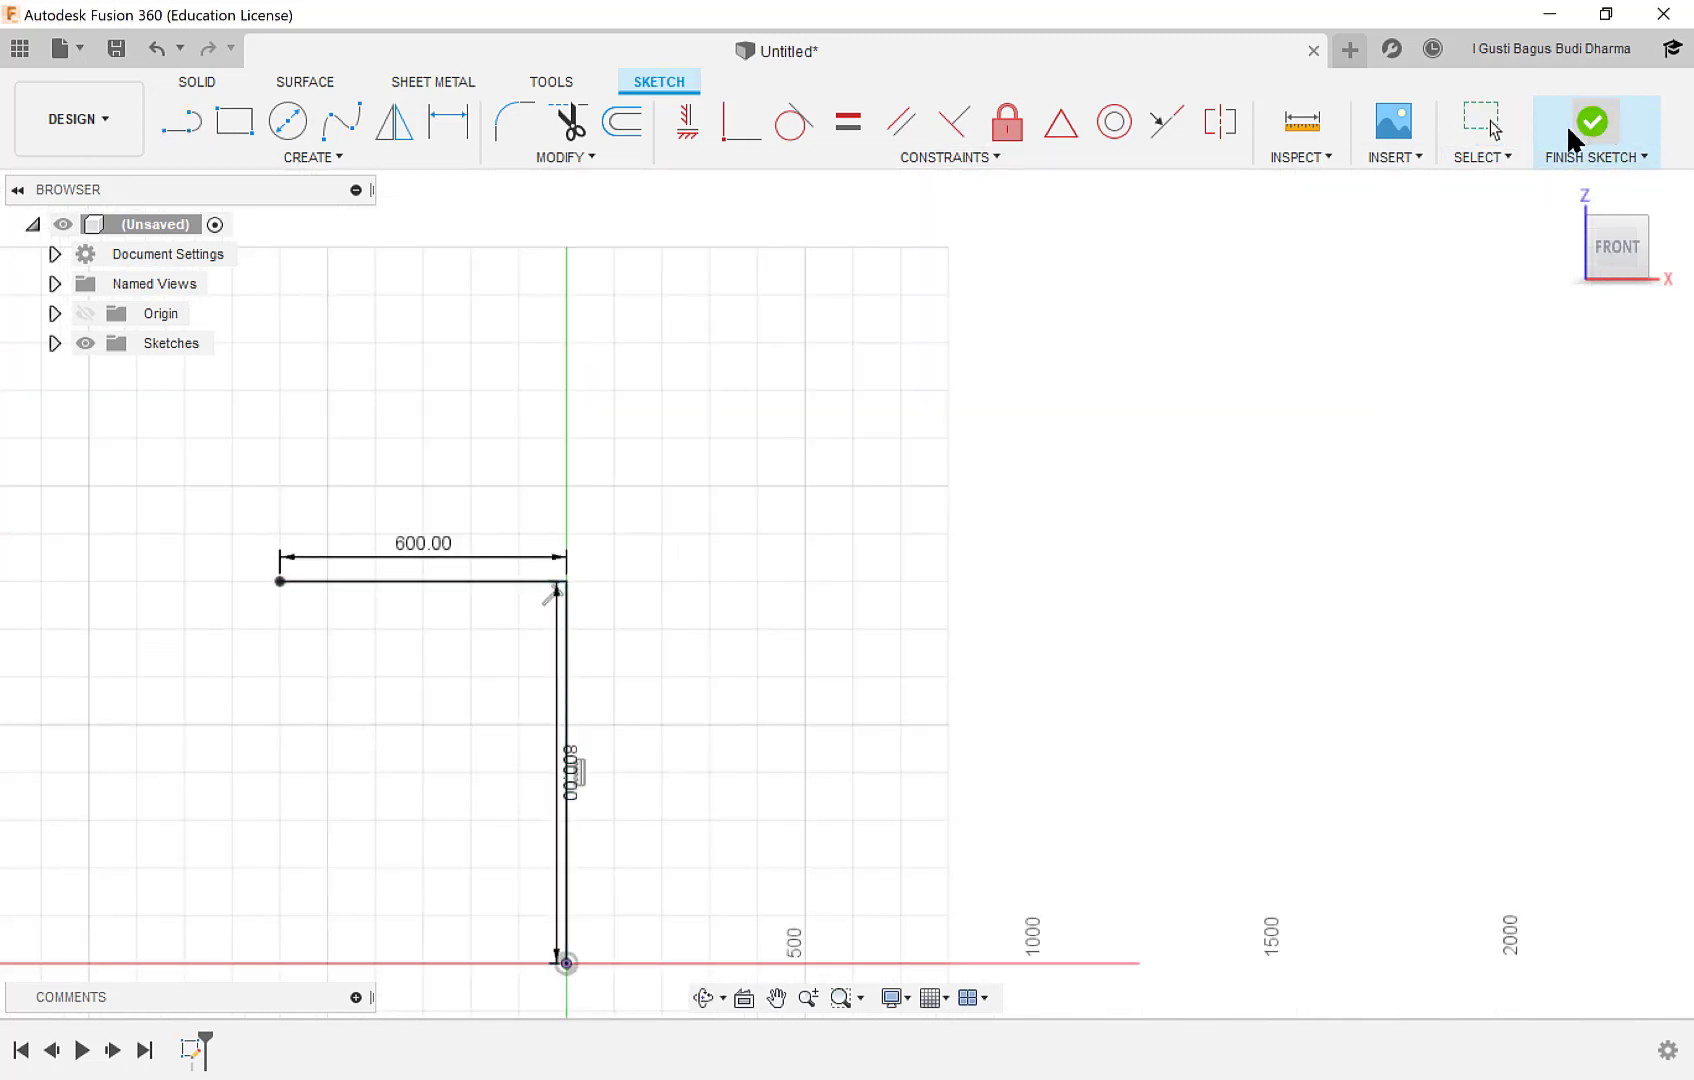
Turn on the layout grid and view the sketched path at an angle.
{"action": "left_click", "coordinate": [933, 997]}
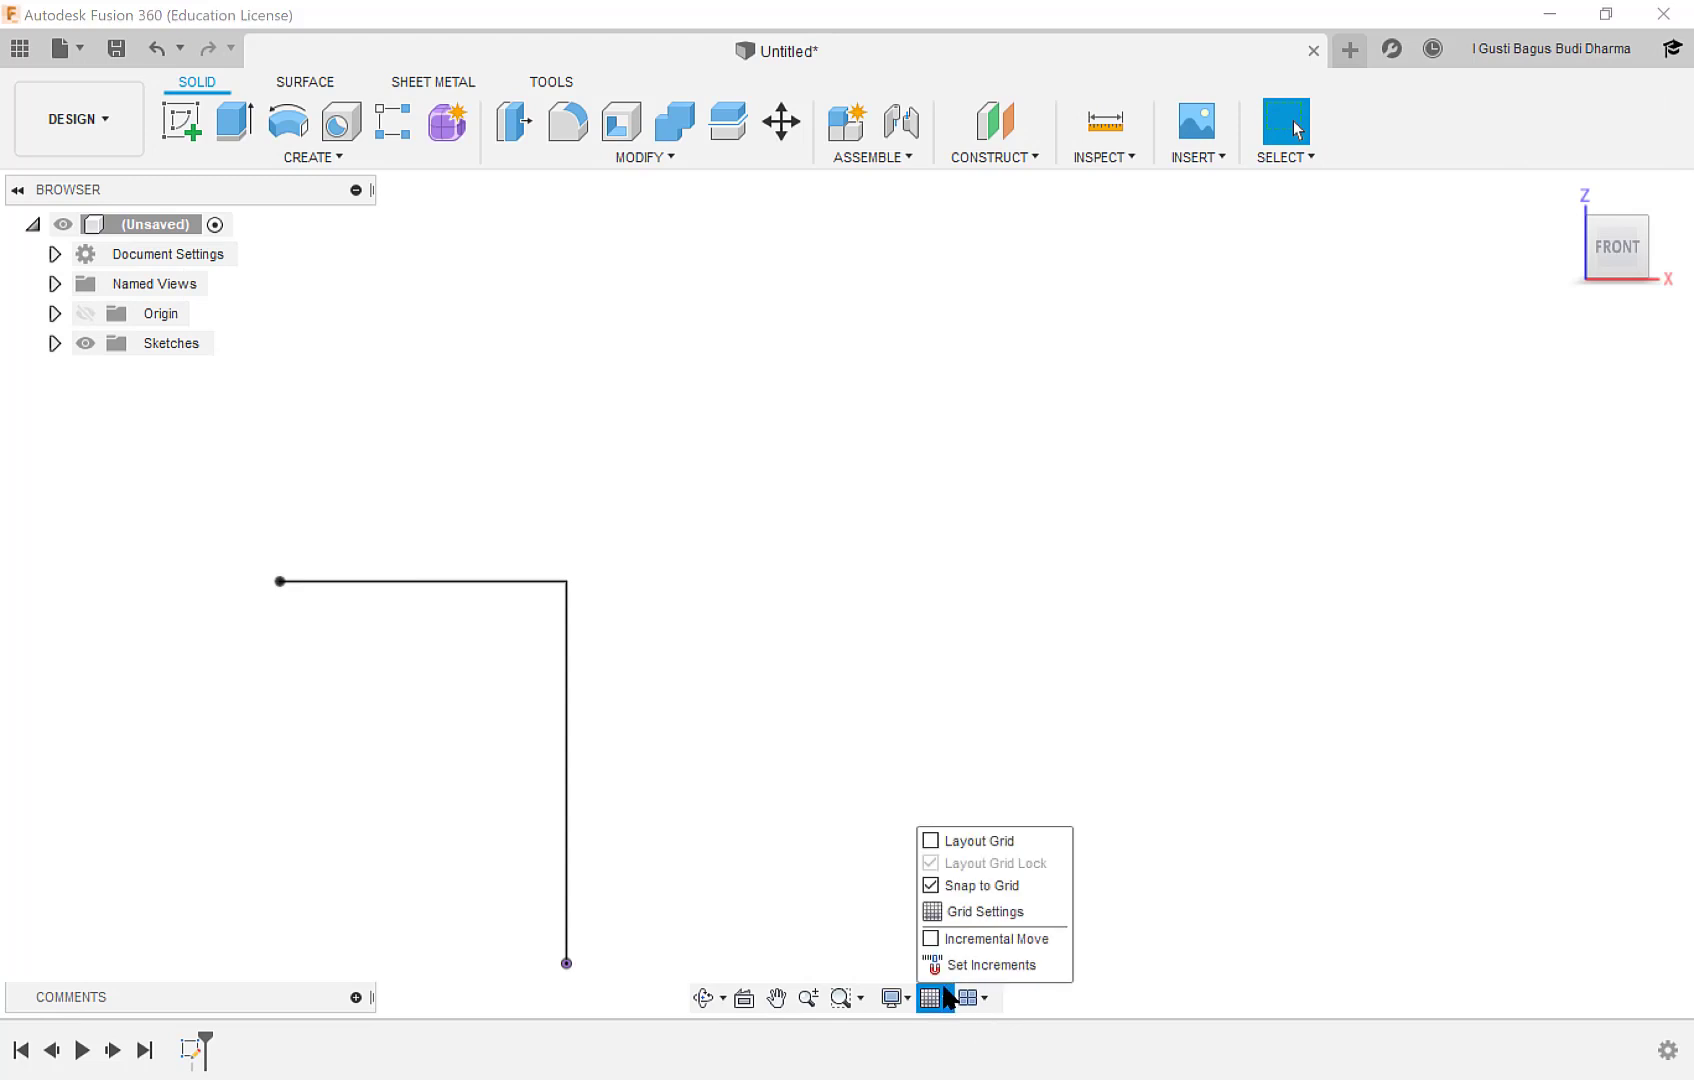
{"action": "left_click", "coordinate": [937, 845]}
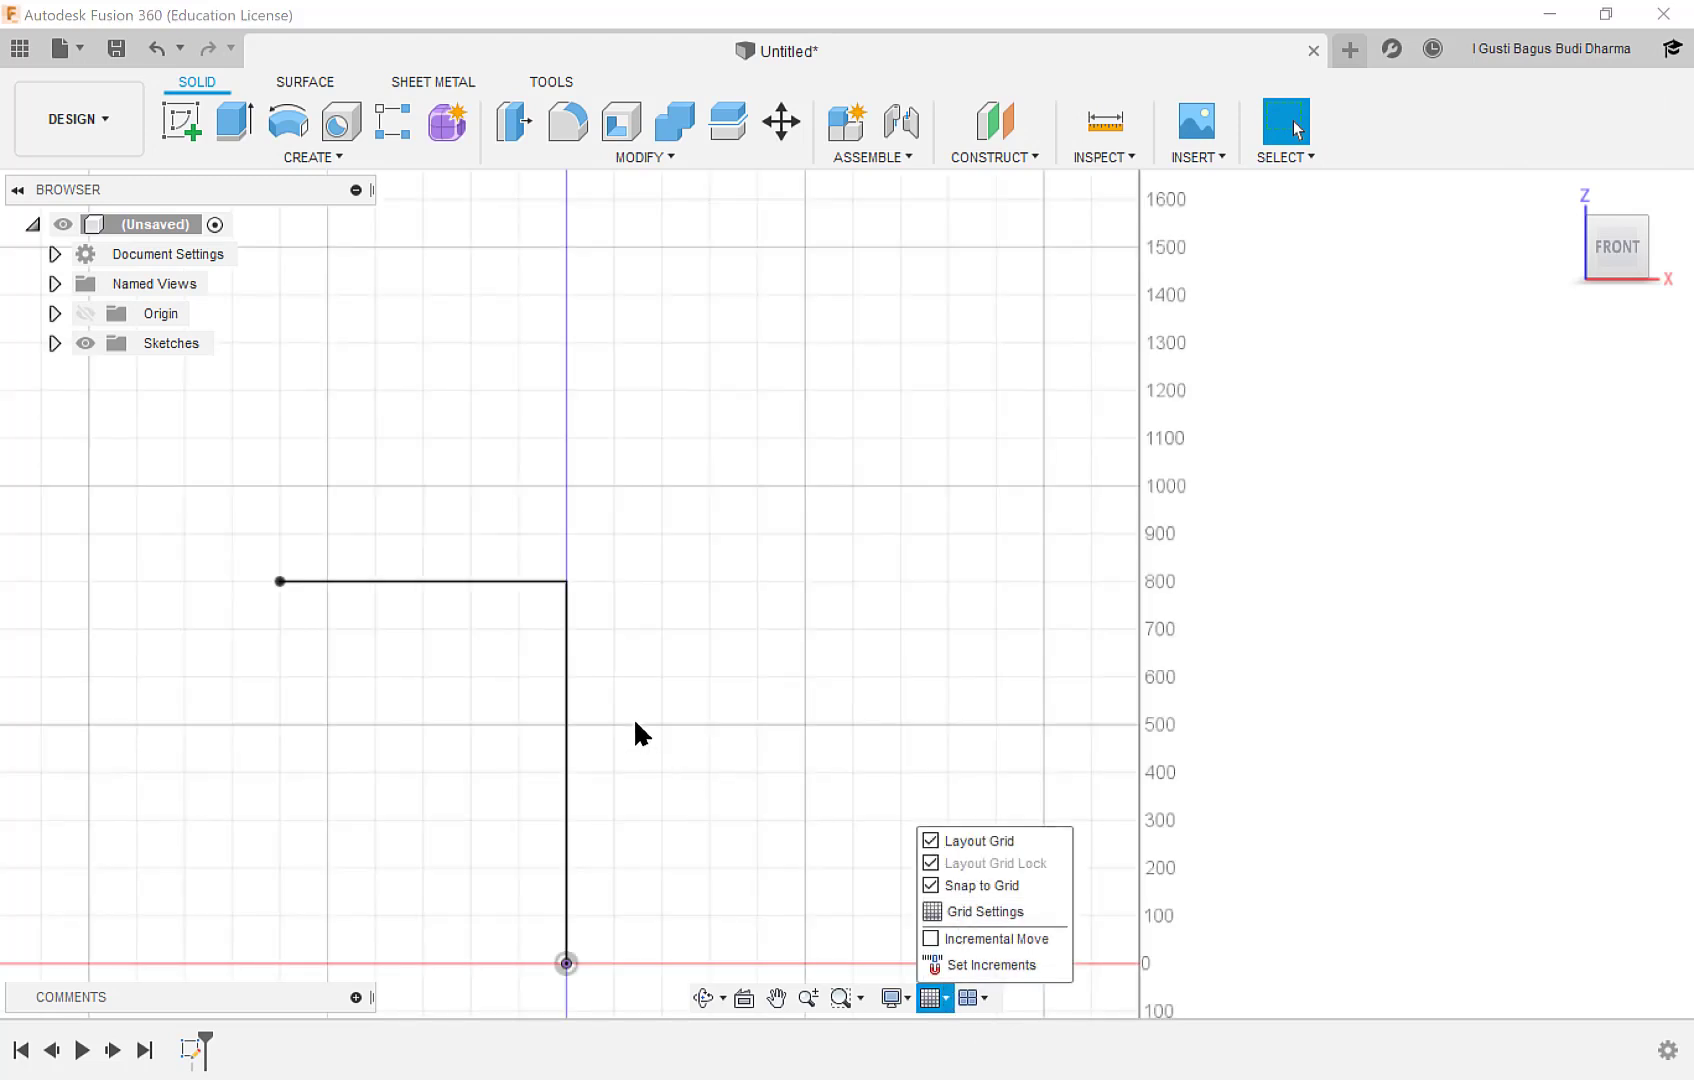
{"action": "middle_click_drag", "start_coordinate": [635, 730], "coordinate": [798, 616]}
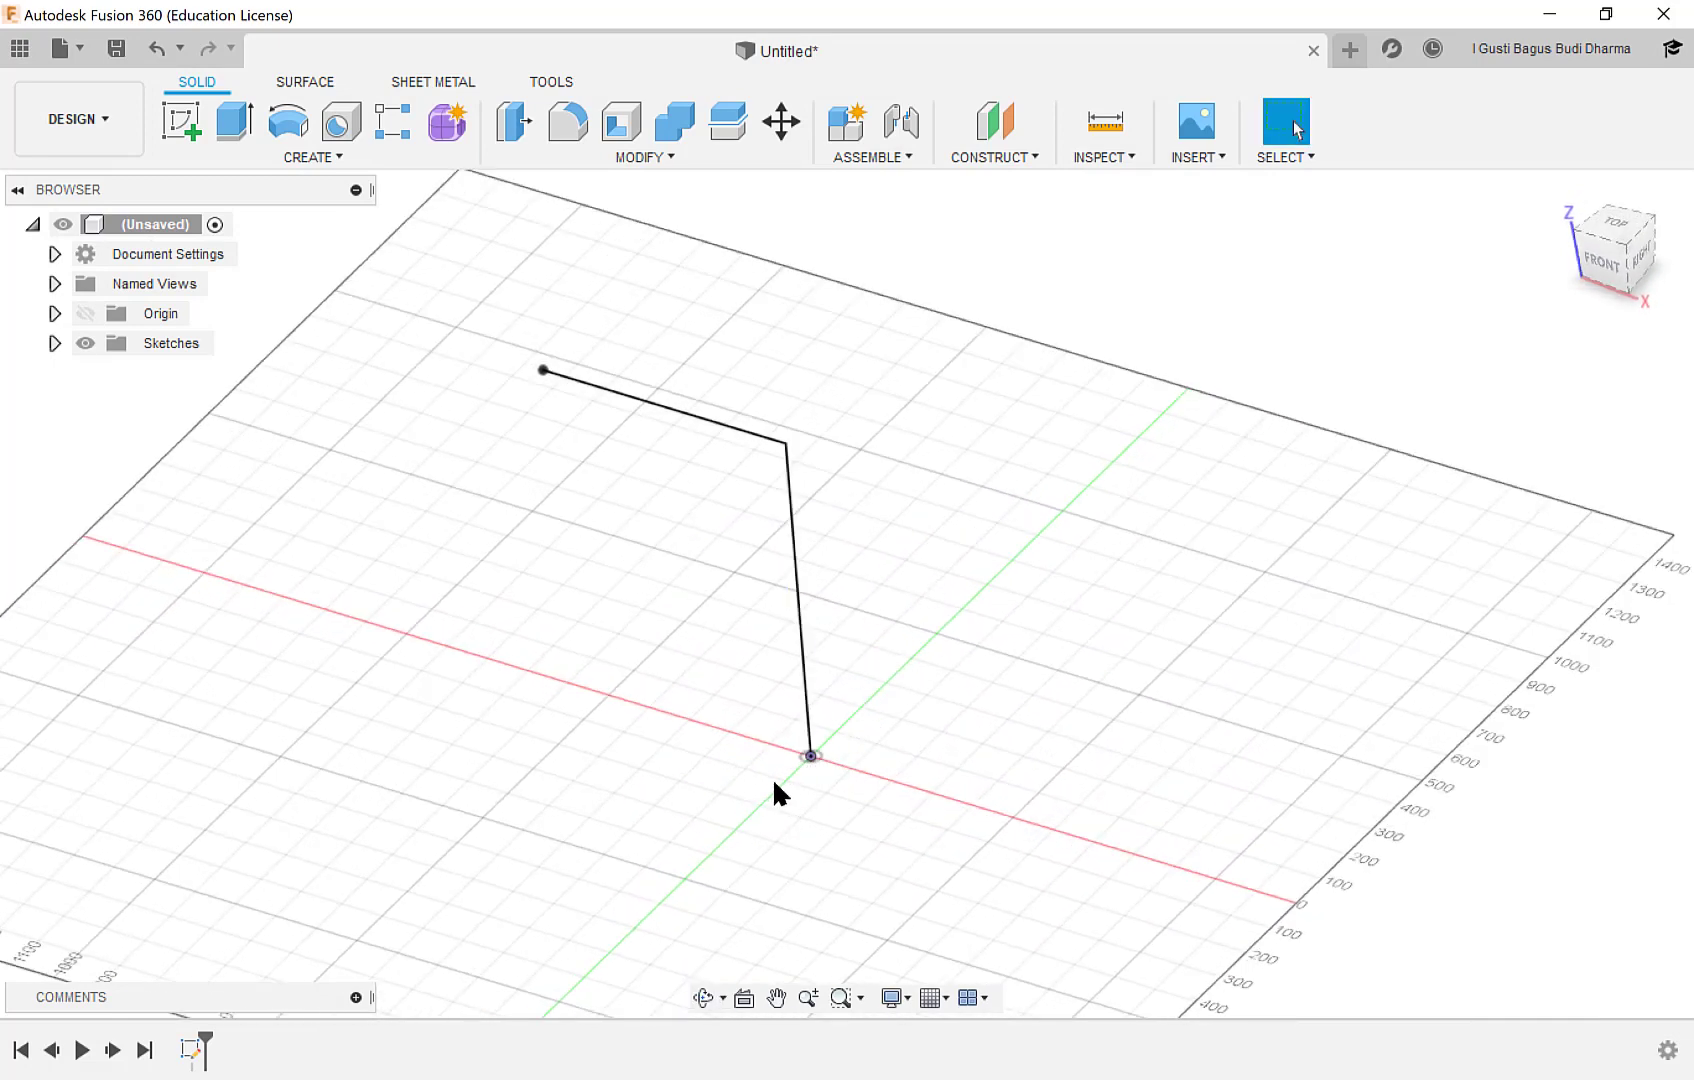
Start a sketch on the horizontal XY plane and draw a 300 mm line from the origin along positive Y.
{"action": "left_click", "coordinate": [182, 127]}
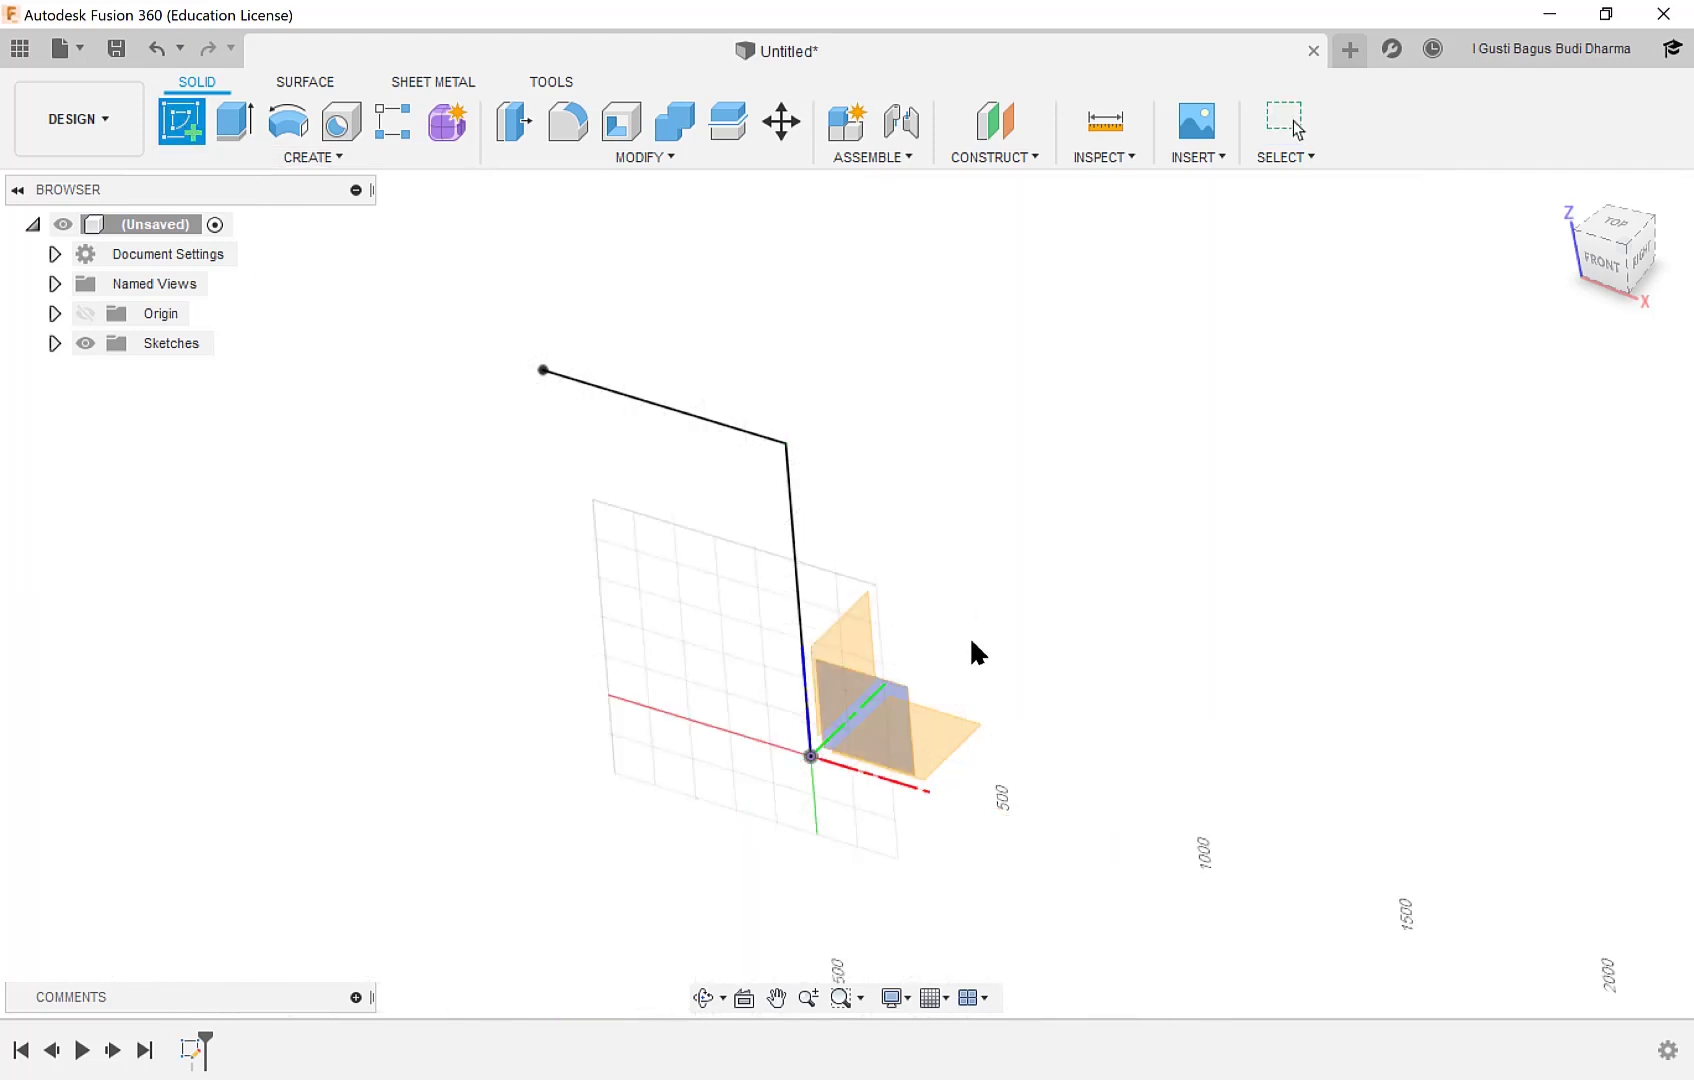
{"action": "left_click", "coordinate": [944, 725]}
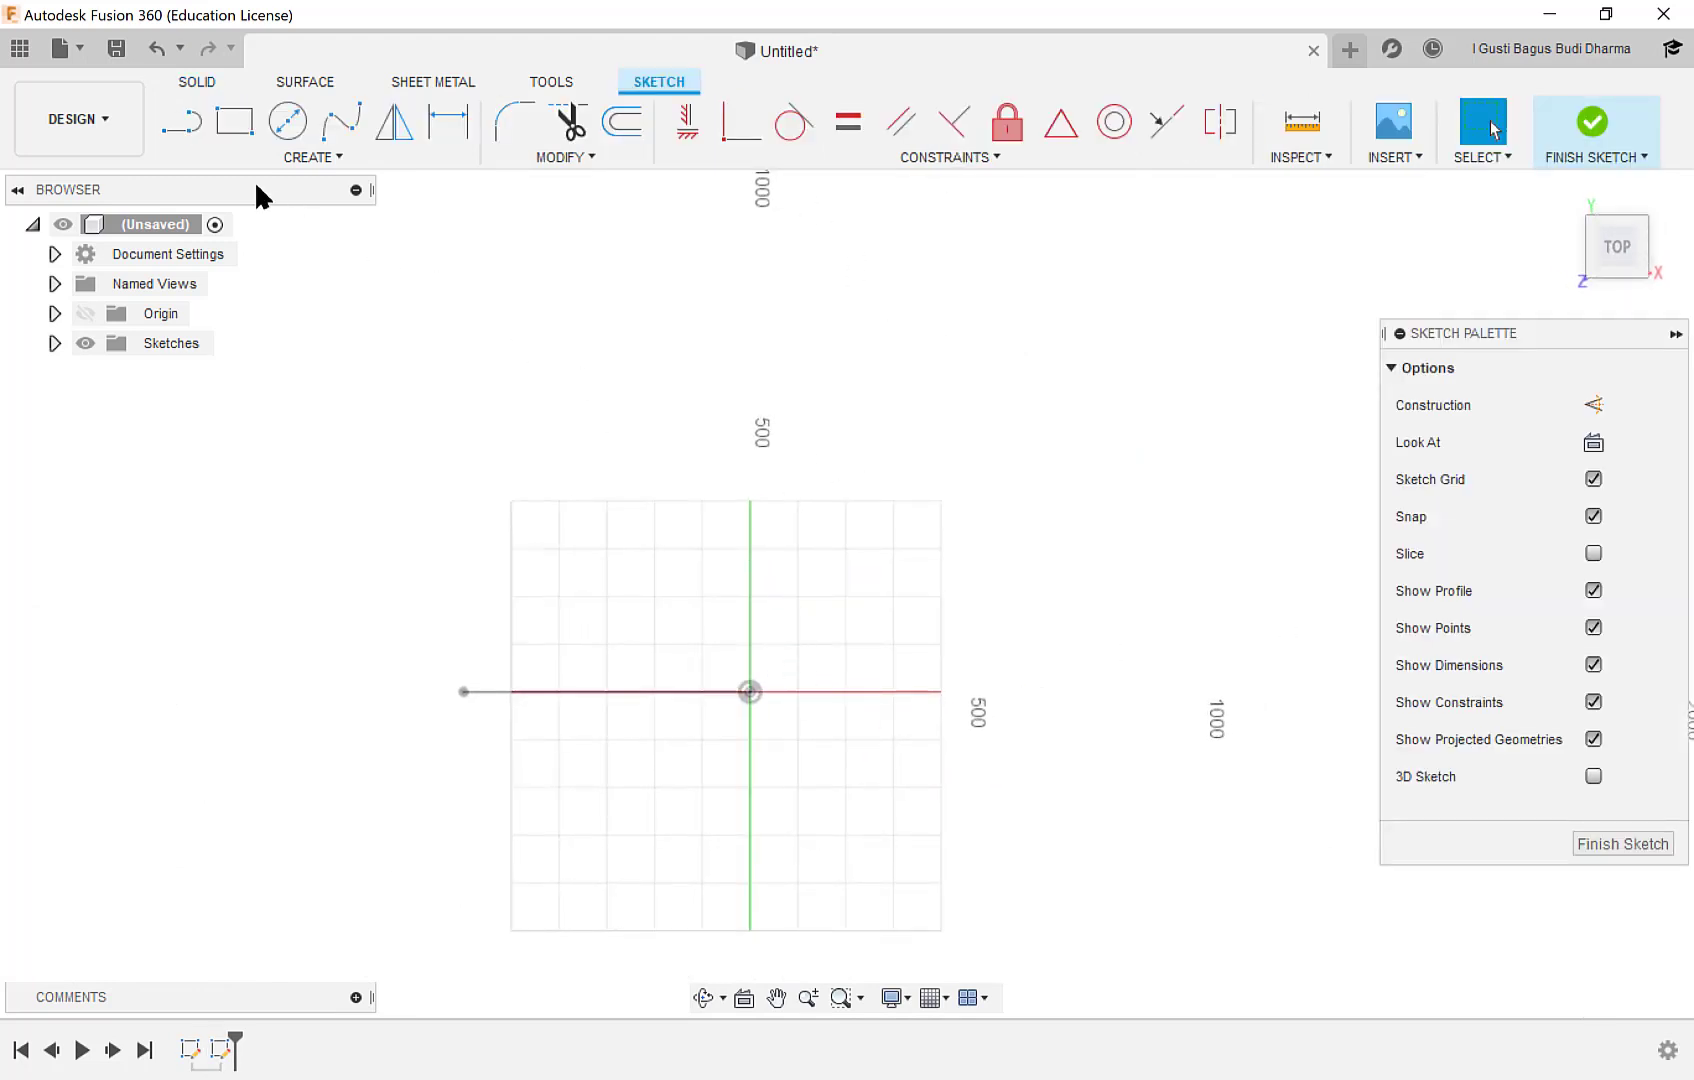
{"action": "left_click", "coordinate": [180, 128]}
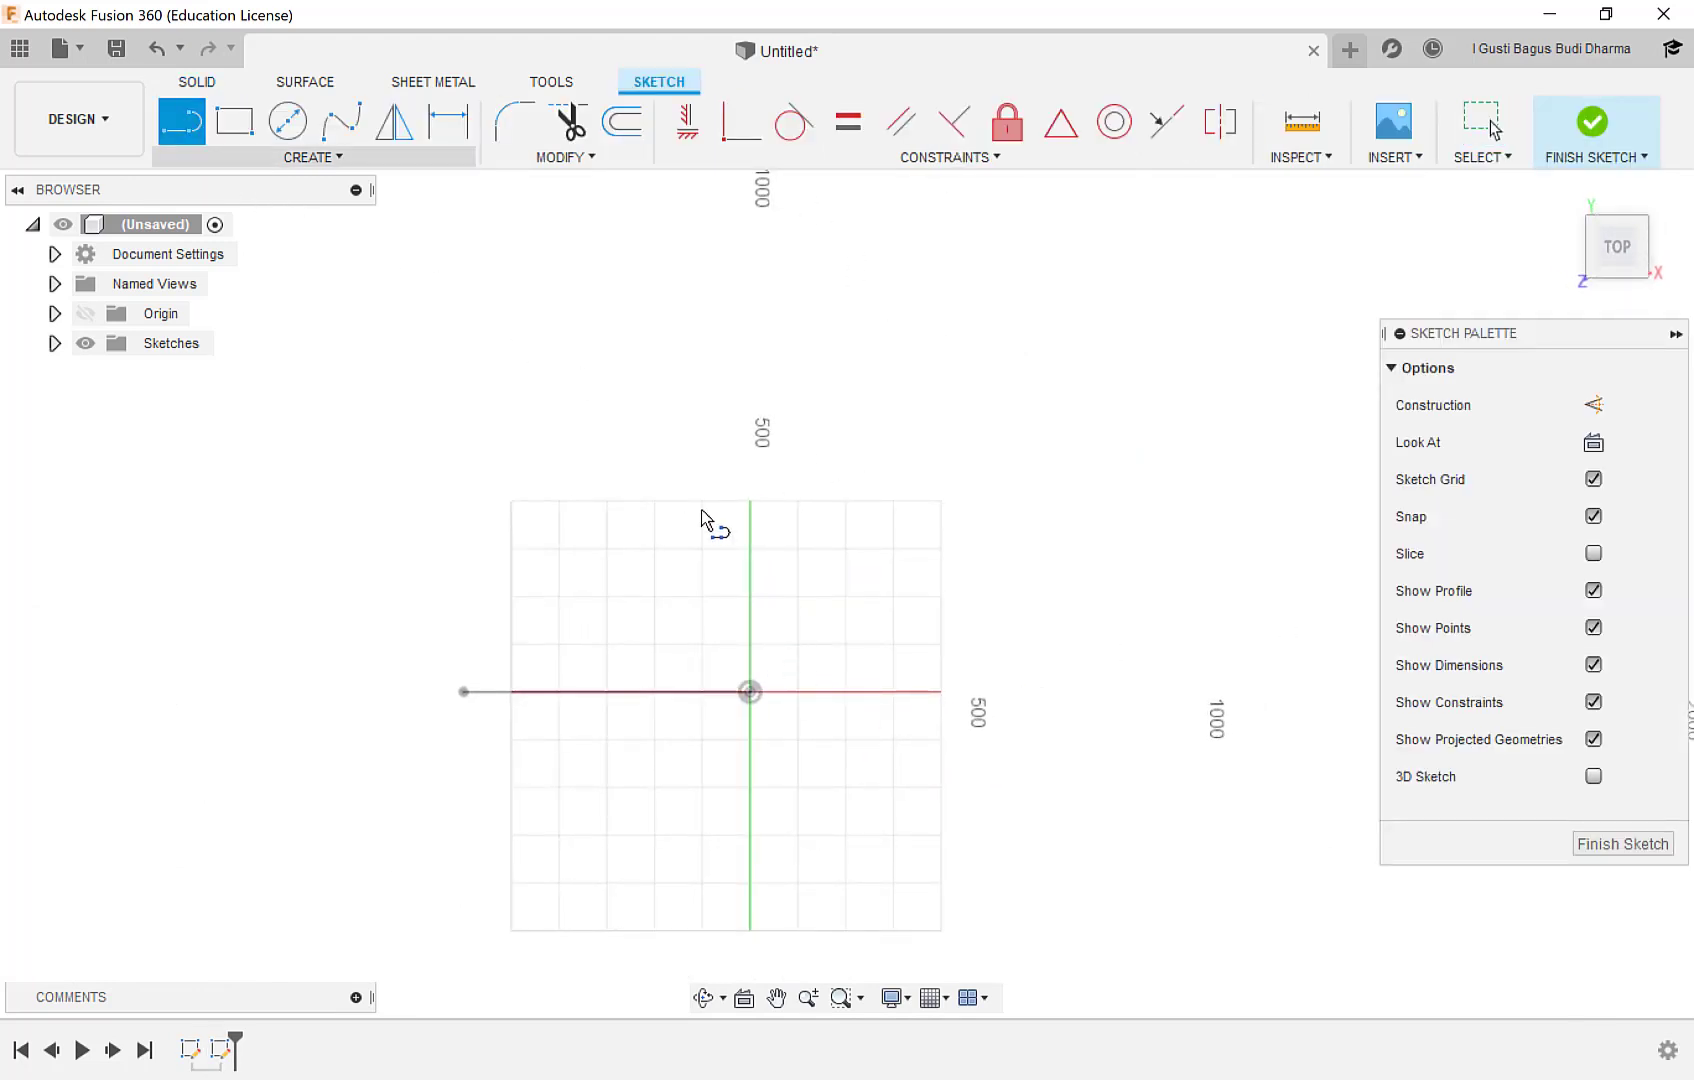
{"action": "left_click", "coordinate": [750, 697]}
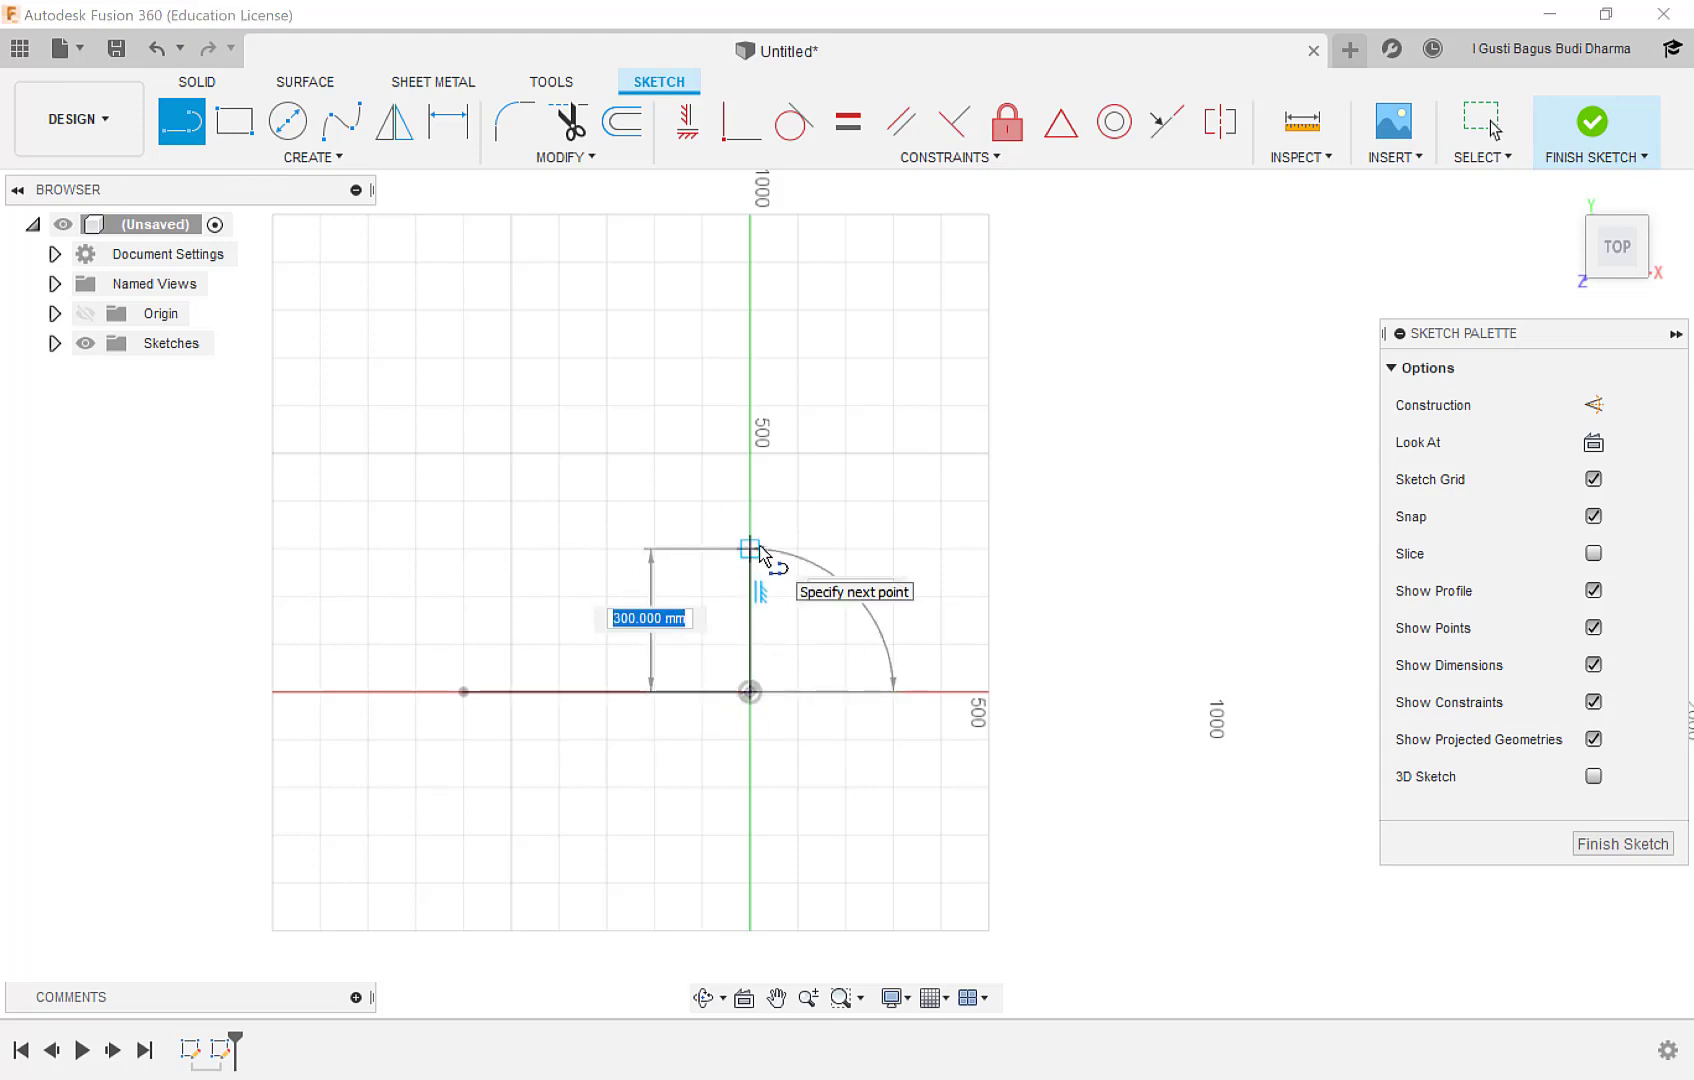
{"action": "key", "text": "Tab"}
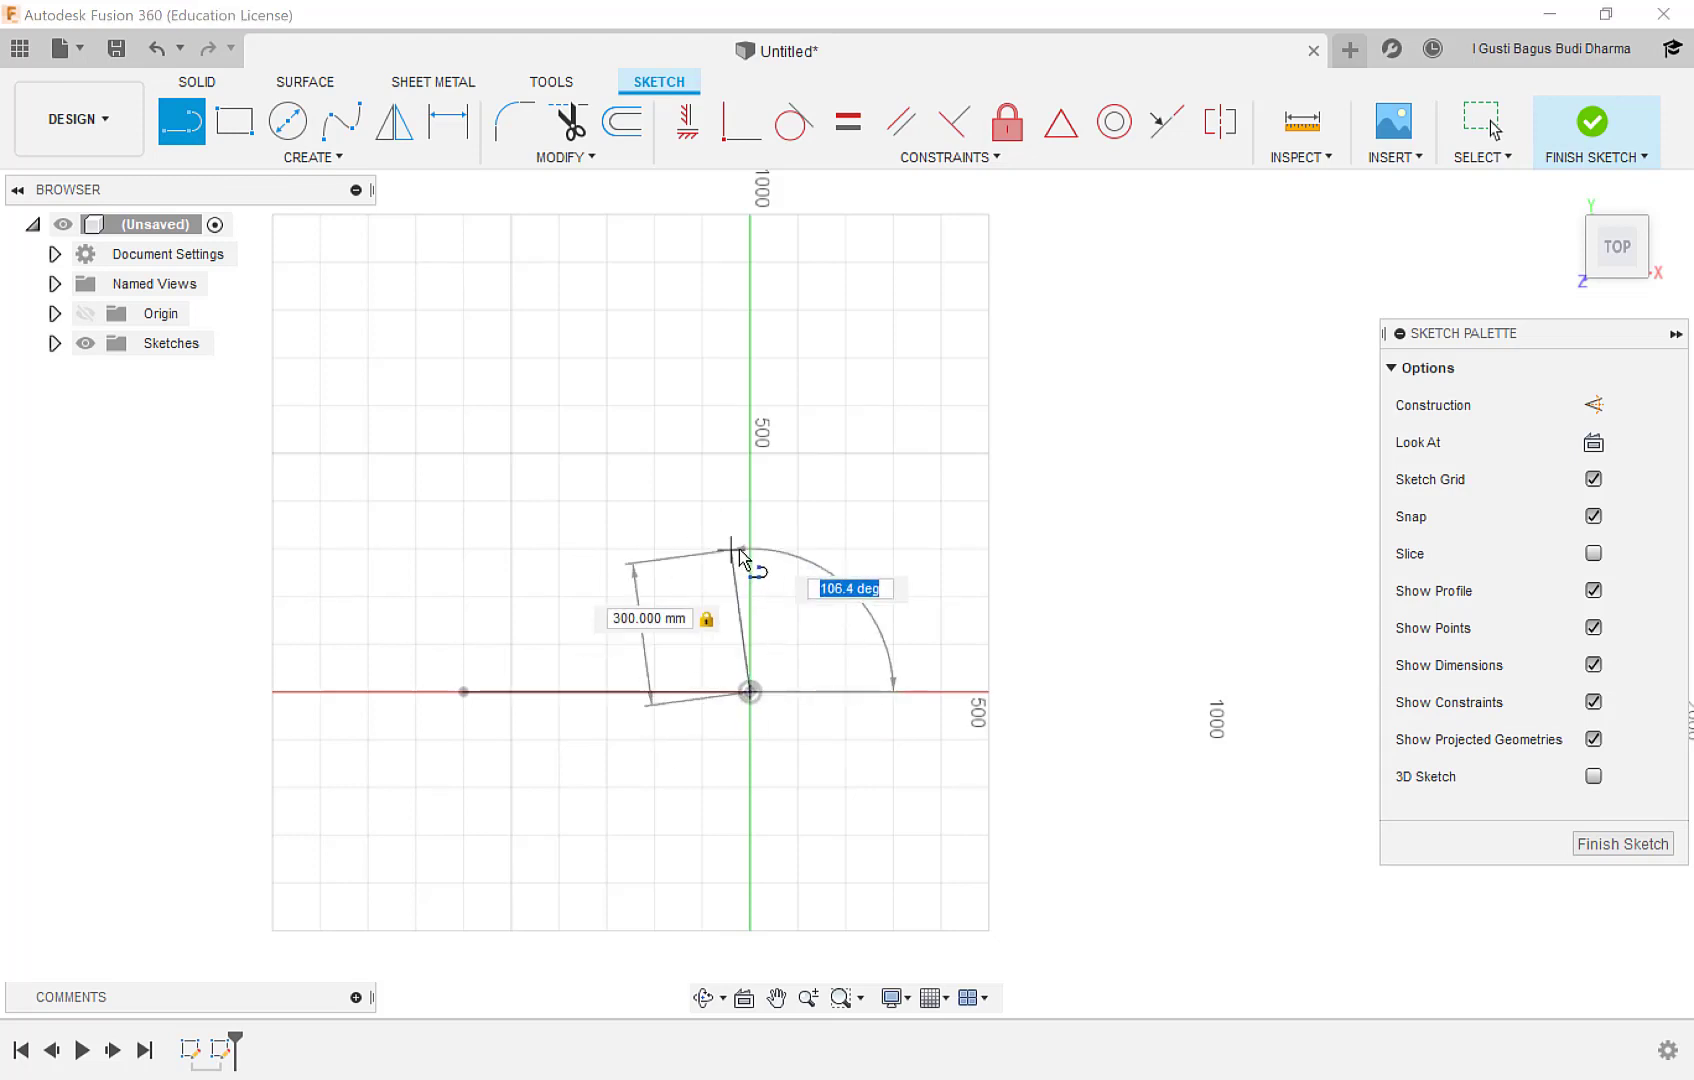
{"action": "key", "text": "Return"}
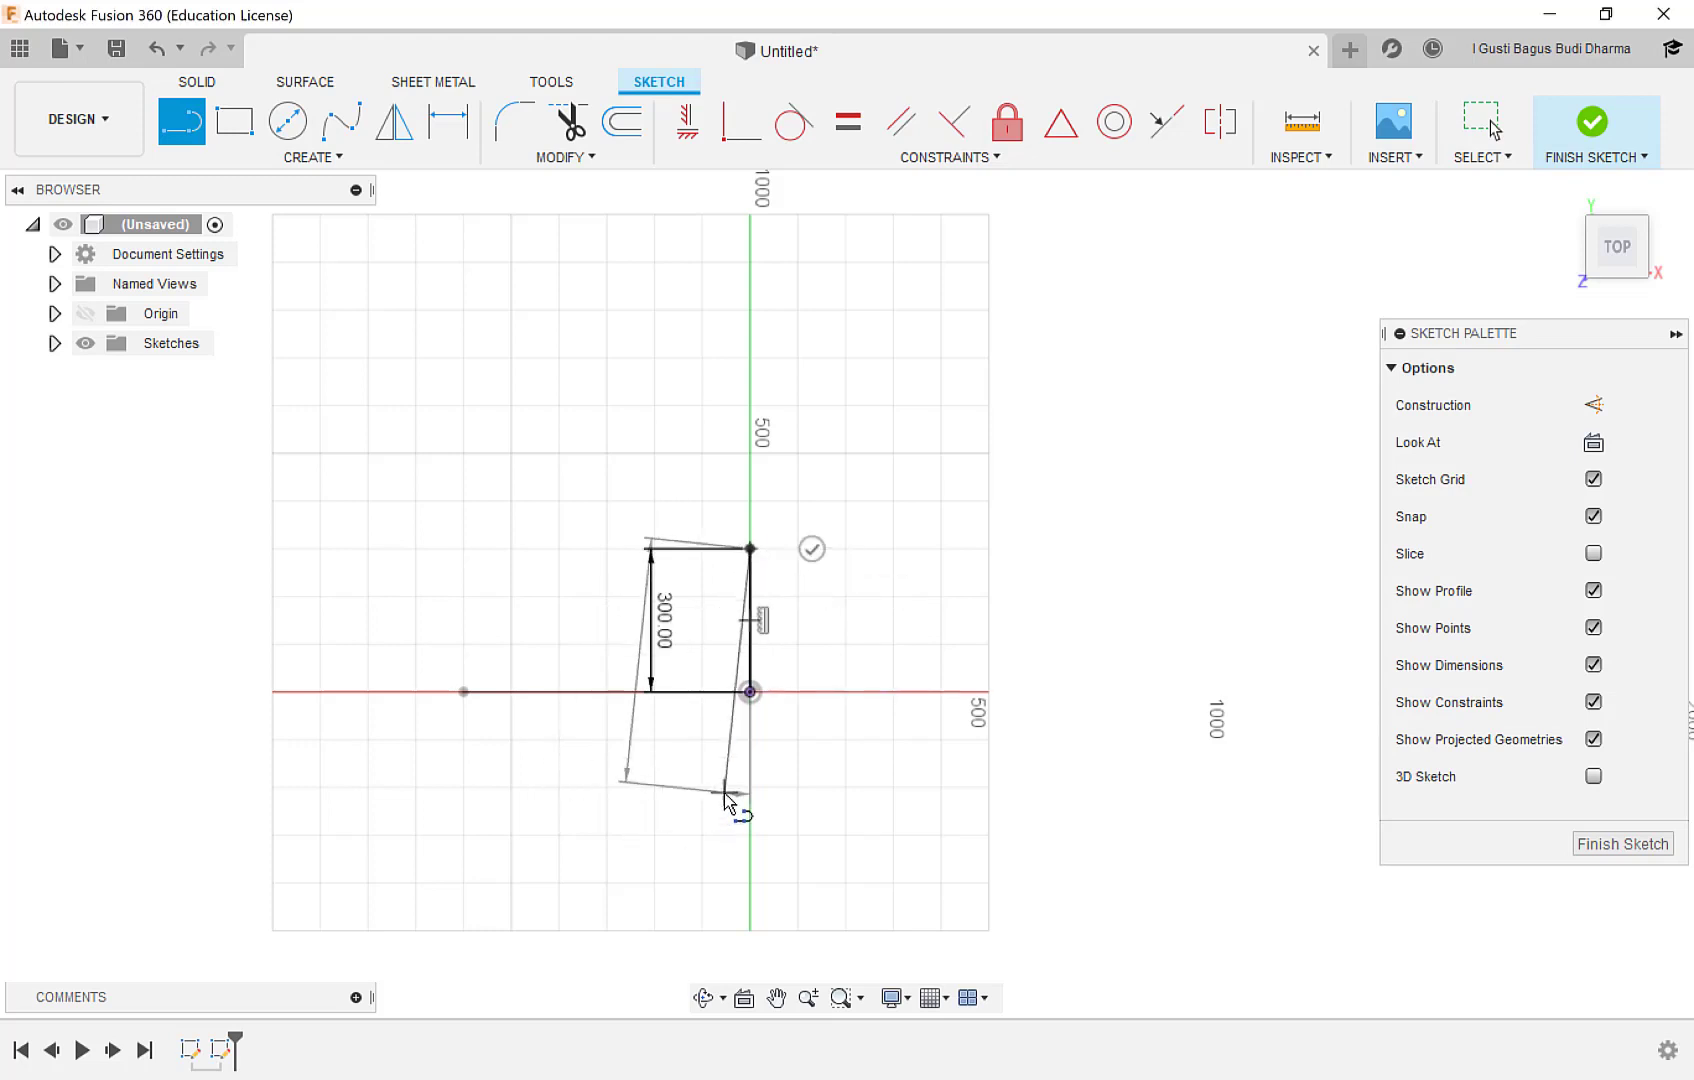
{"action": "key", "text": "Escape"}
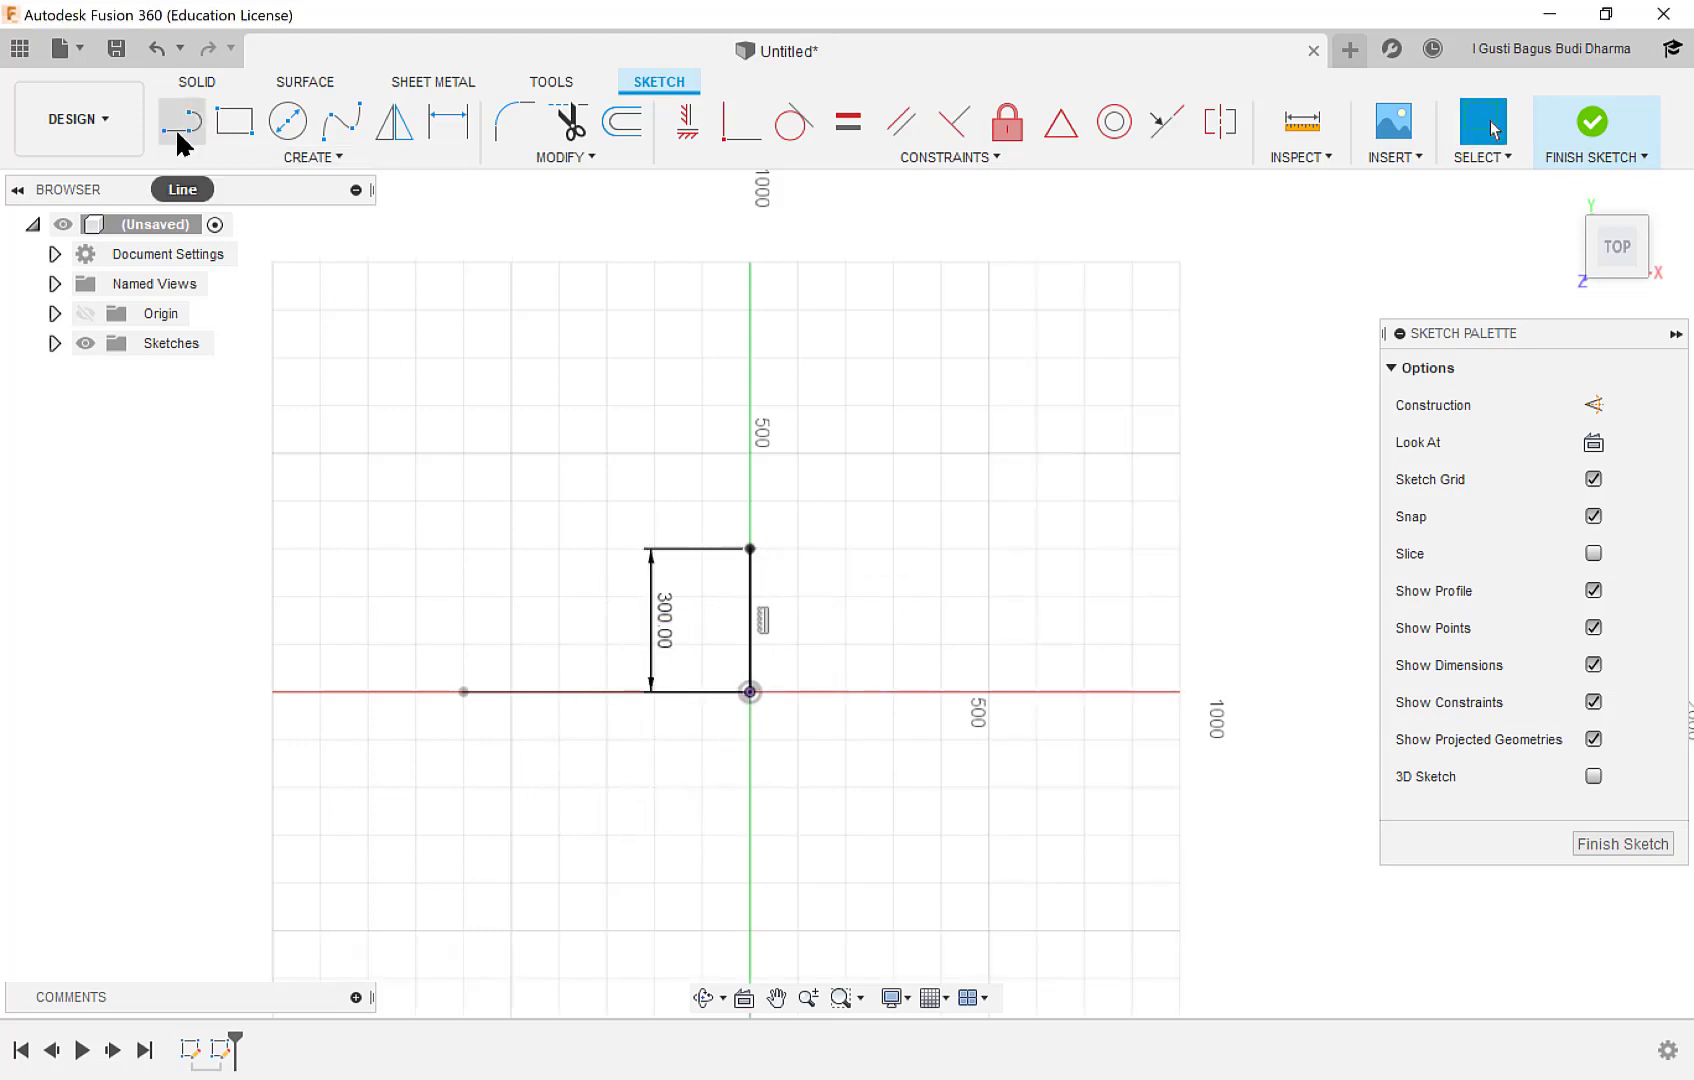
Draw a second 300 mm line from the origin along negative Y and finish the sketch.
{"action": "left_click", "coordinate": [750, 691]}
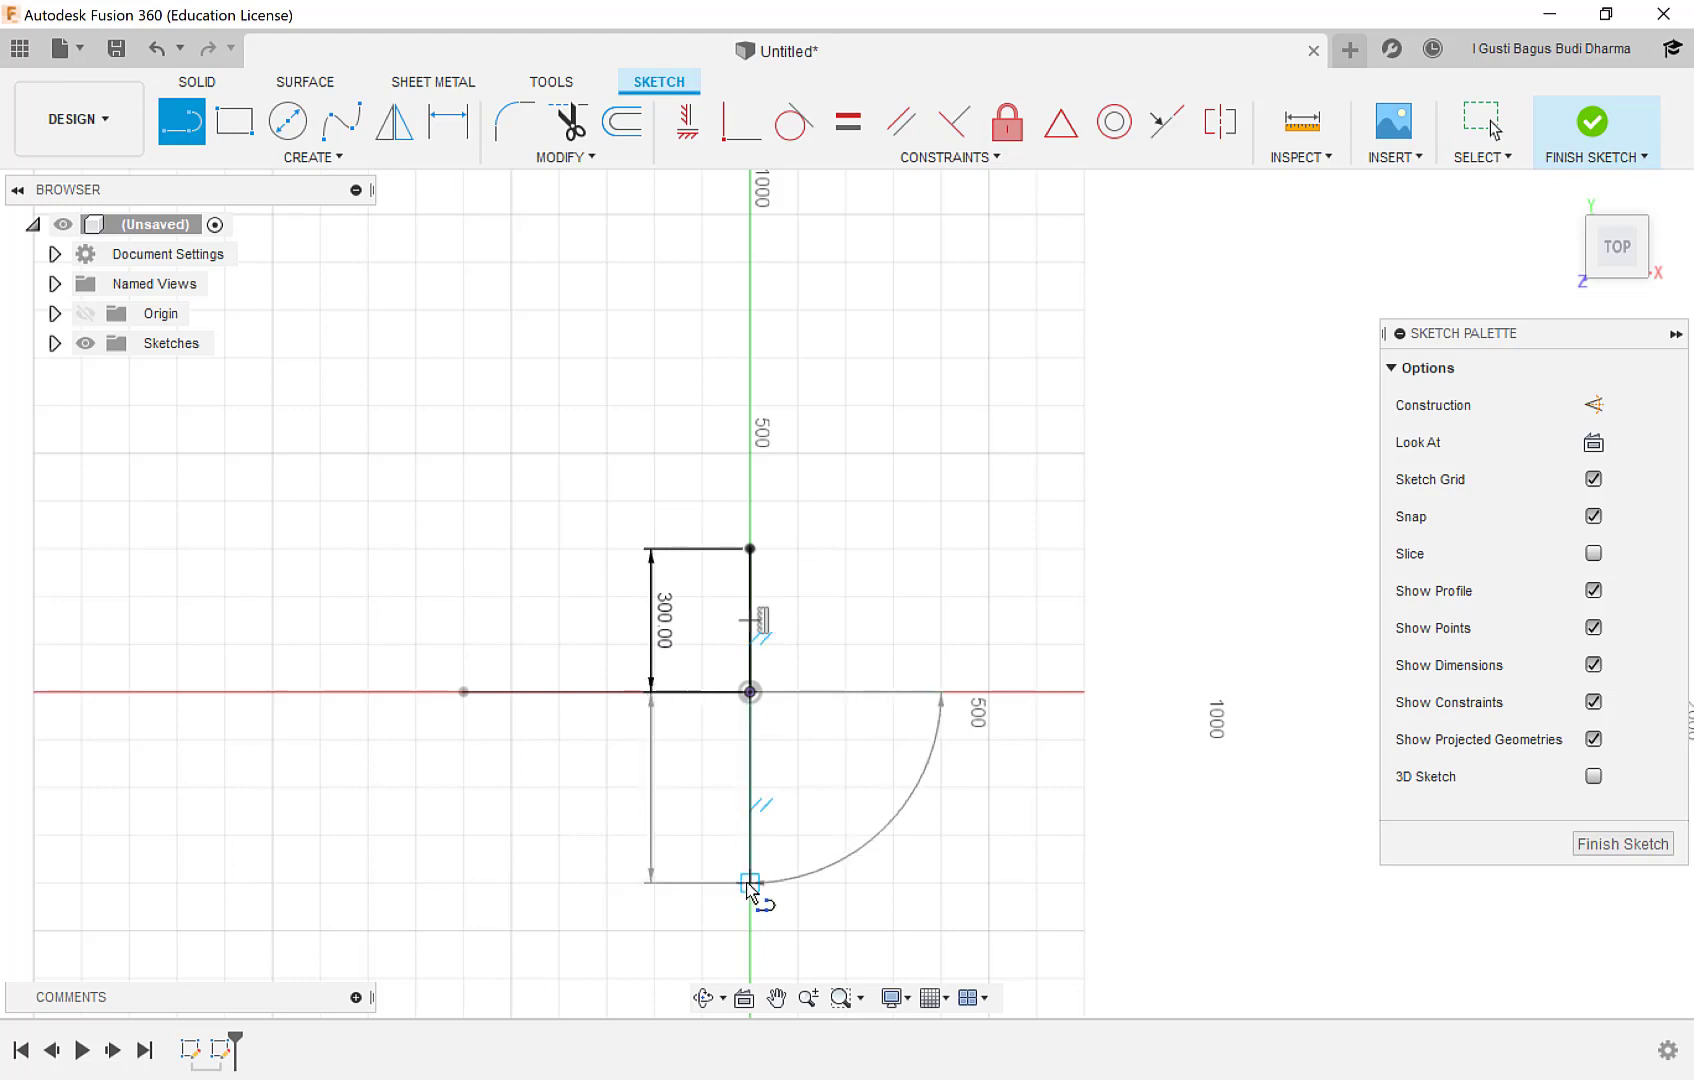
{"action": "type", "text": "300"}
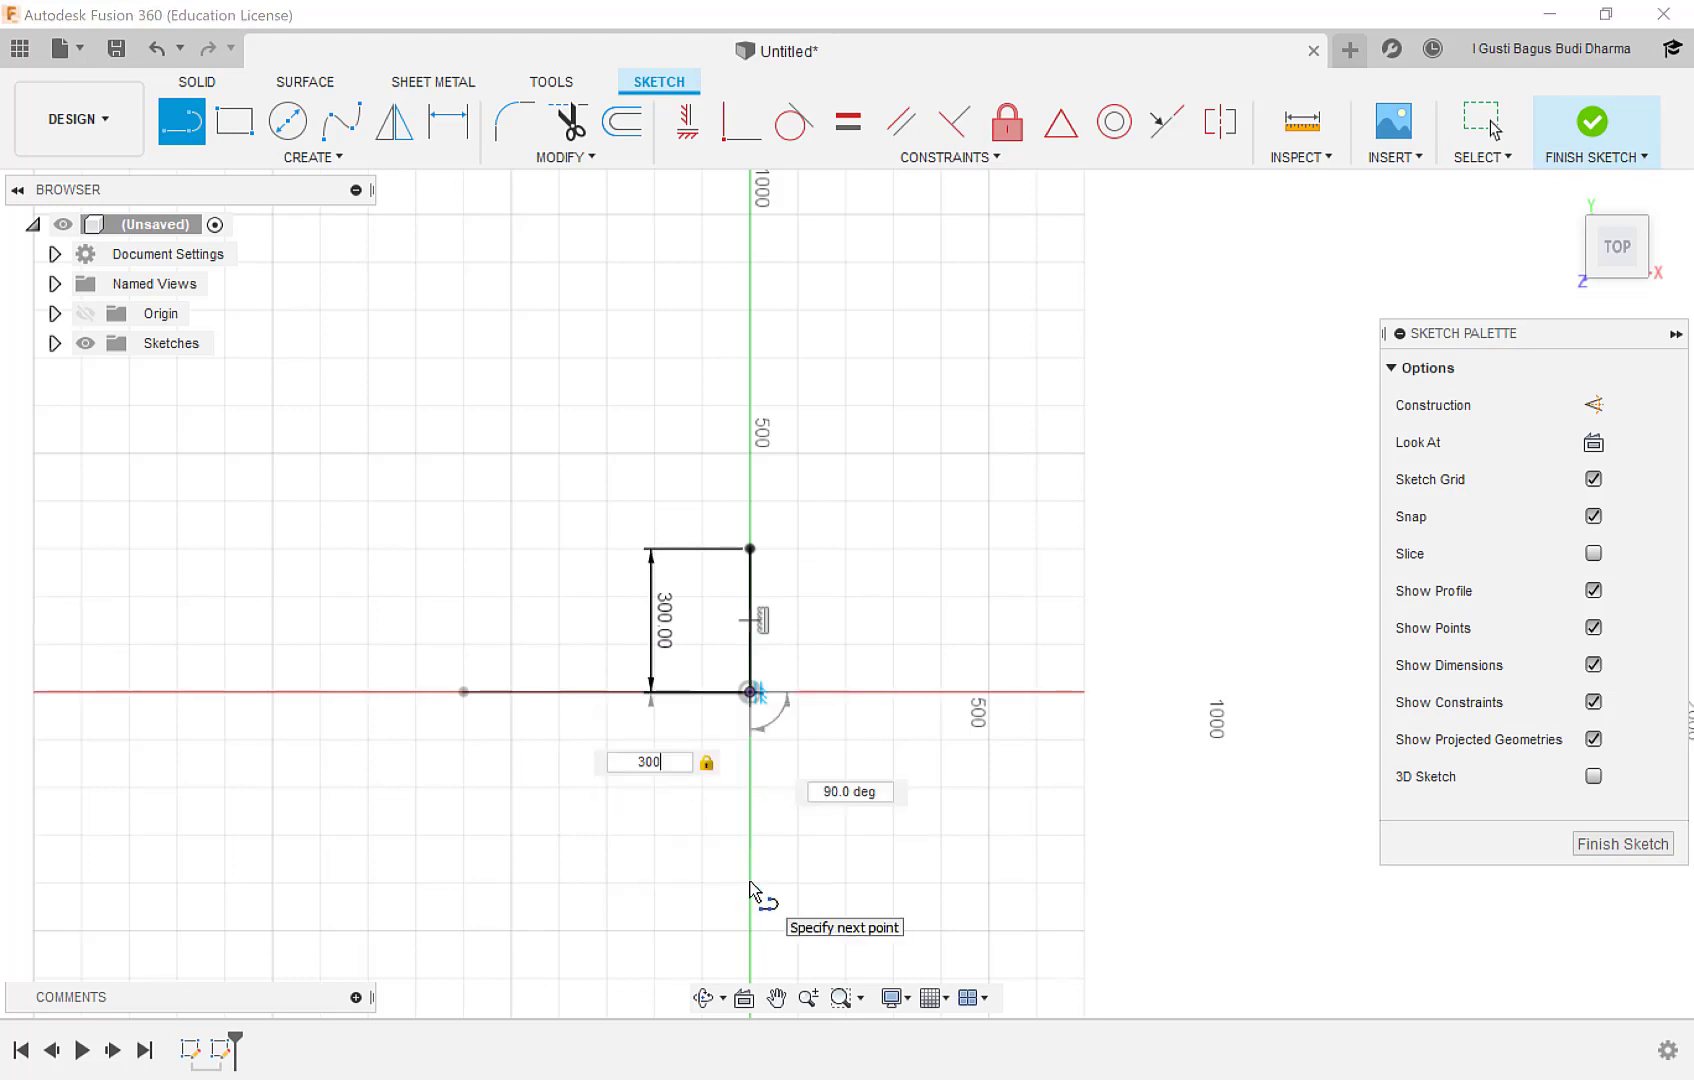
{"action": "key", "text": "Return"}
{"action": "key", "text": "Escape"}
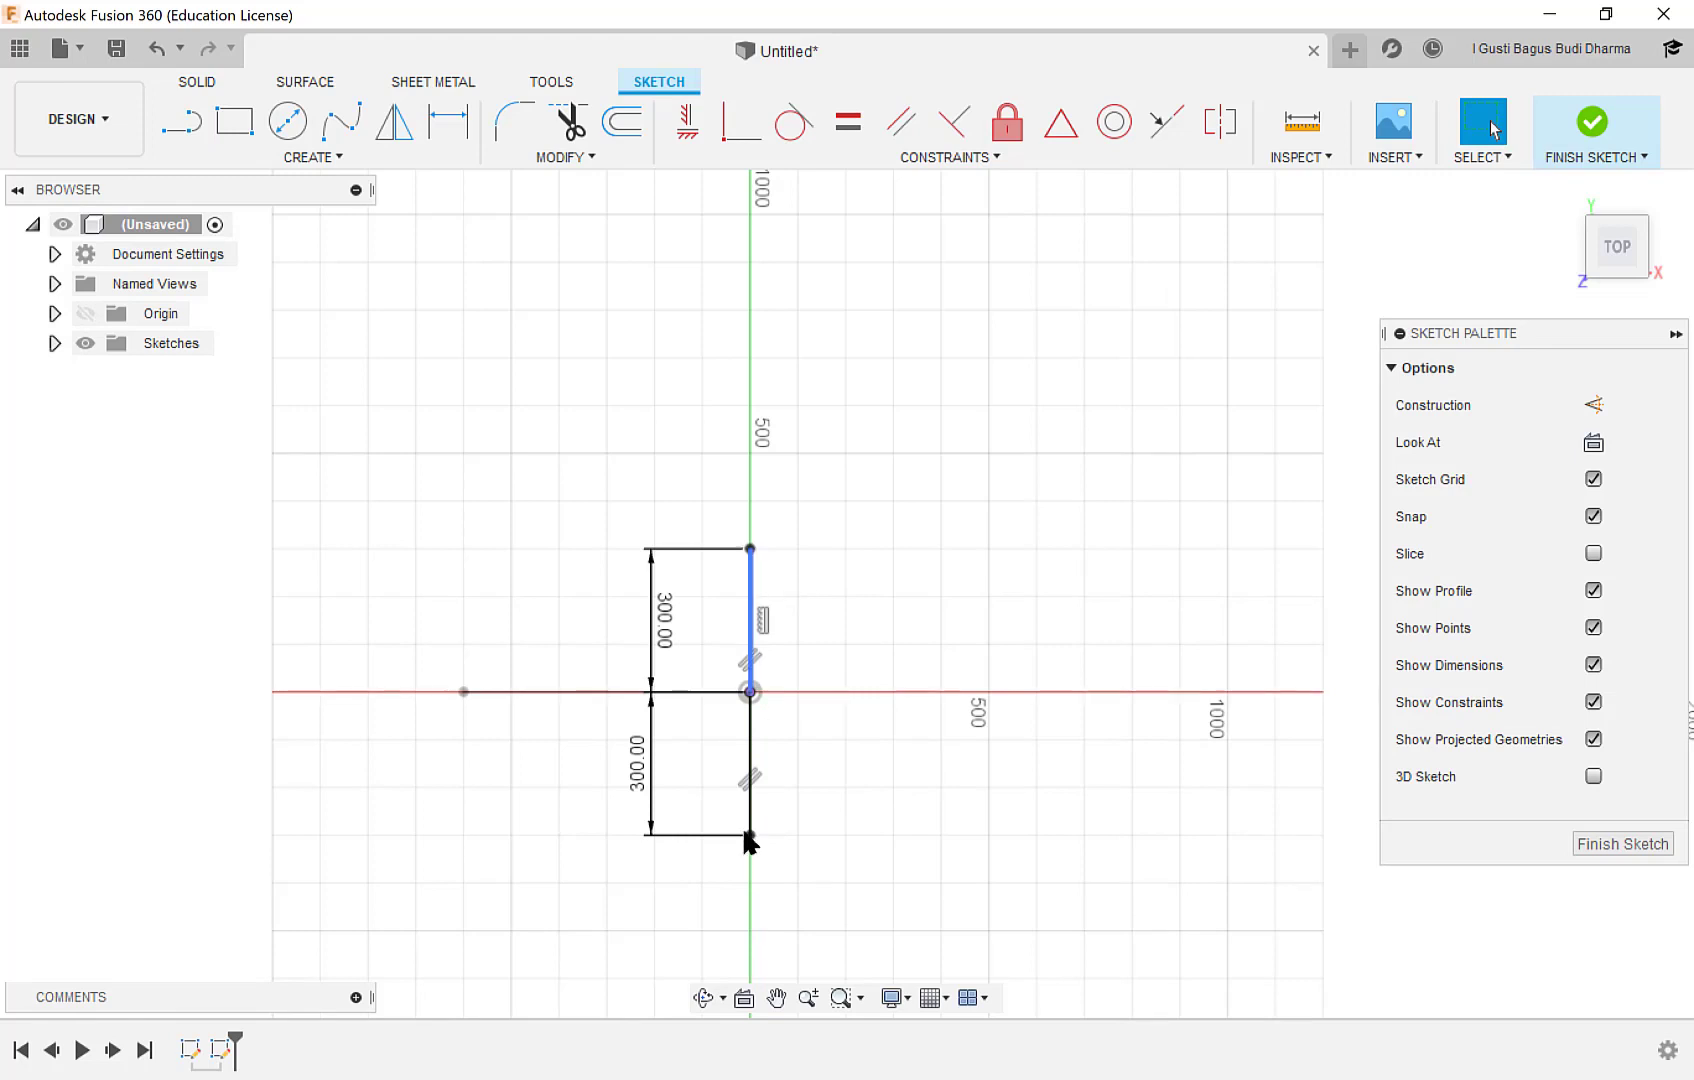
{"action": "double_click", "coordinate": [753, 605]}
{"action": "left_click", "coordinate": [1589, 846]}
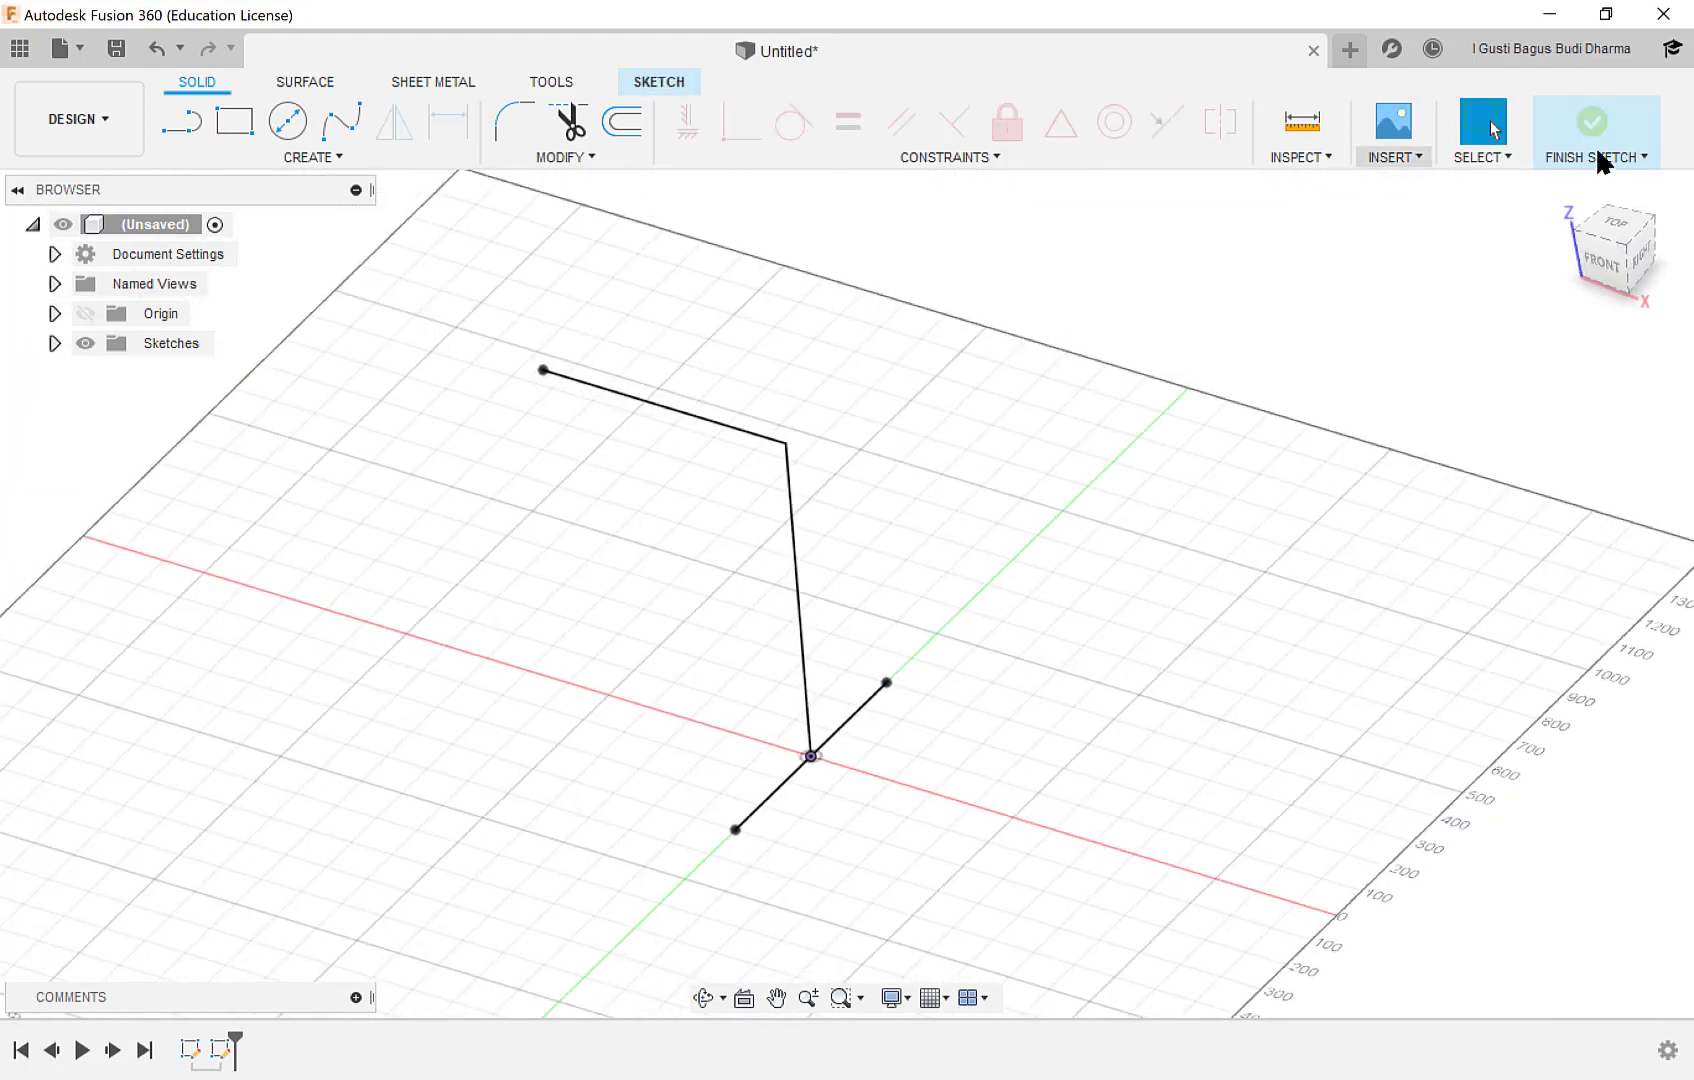
Show the Frame folder's parts beside the sketched skeleton and look at the T Joint and L joint.
{"action": "middle_click_drag", "start_coordinate": [799, 694], "coordinate": [884, 668], "text": "shift"}
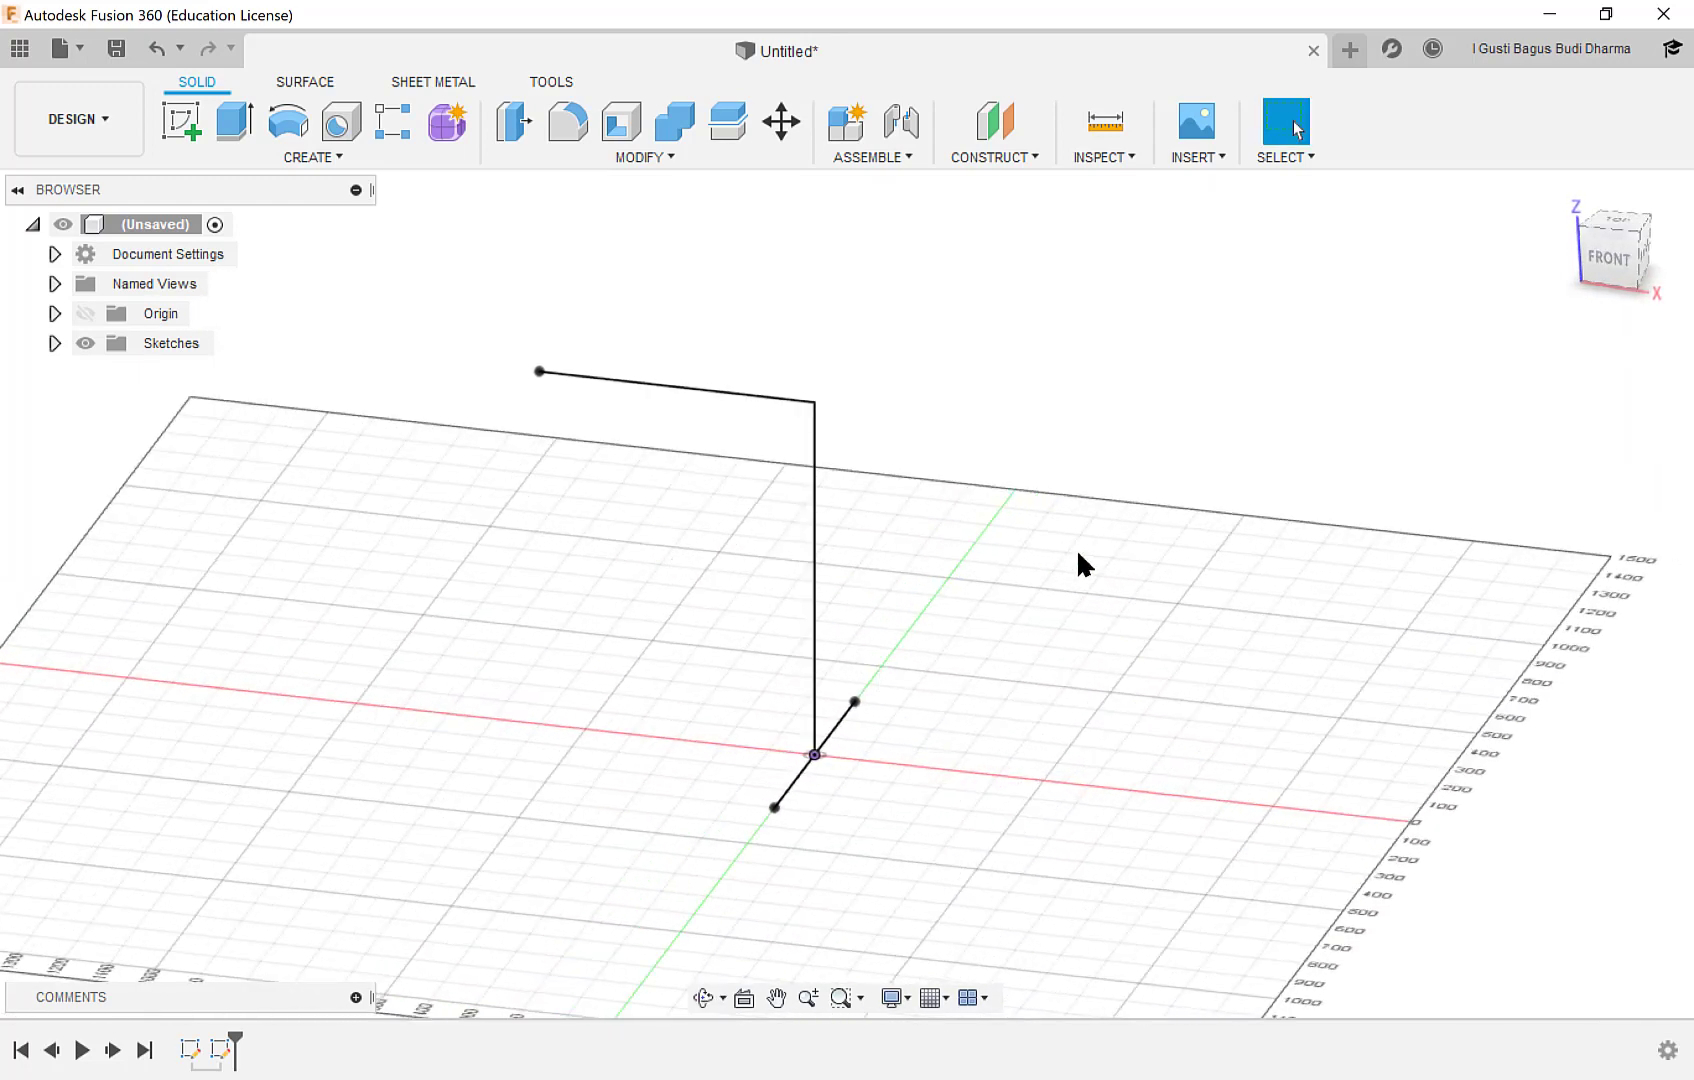
{"action": "left_click", "coordinate": [20, 48]}
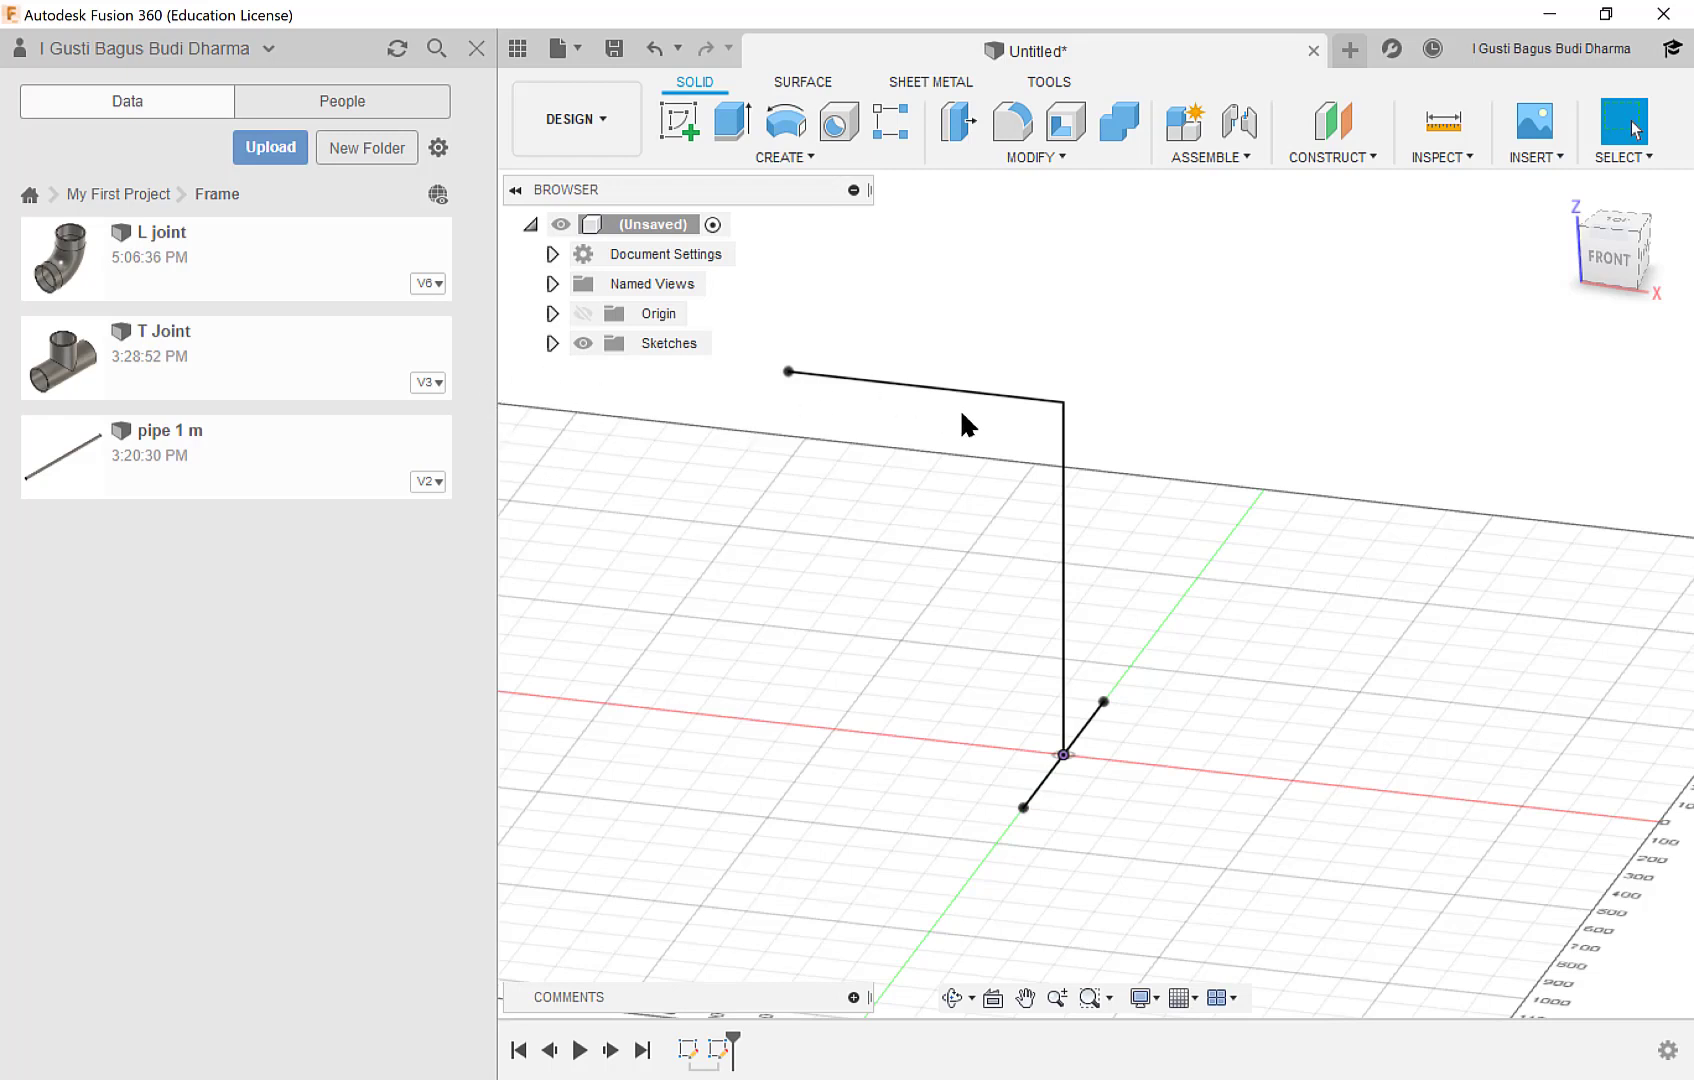
{"action": "middle_click_drag", "start_coordinate": [1078, 668], "coordinate": [1040, 605]}
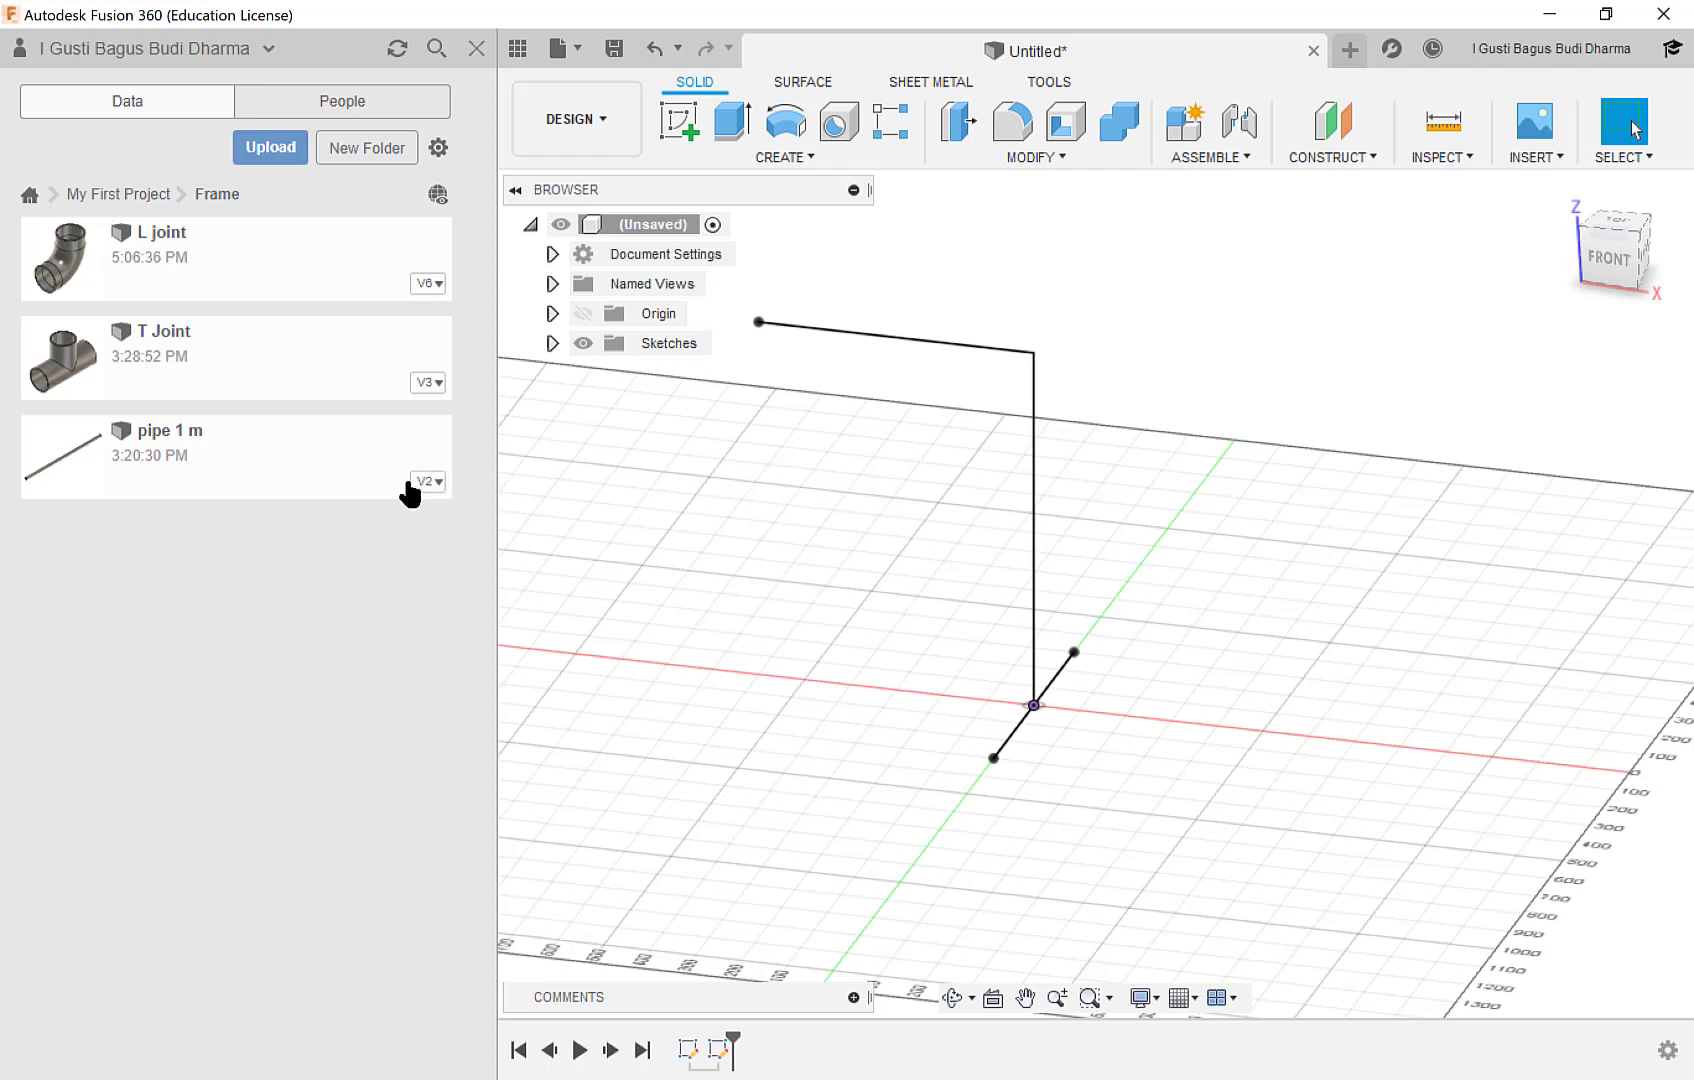
{"action": "left_click", "coordinate": [254, 351]}
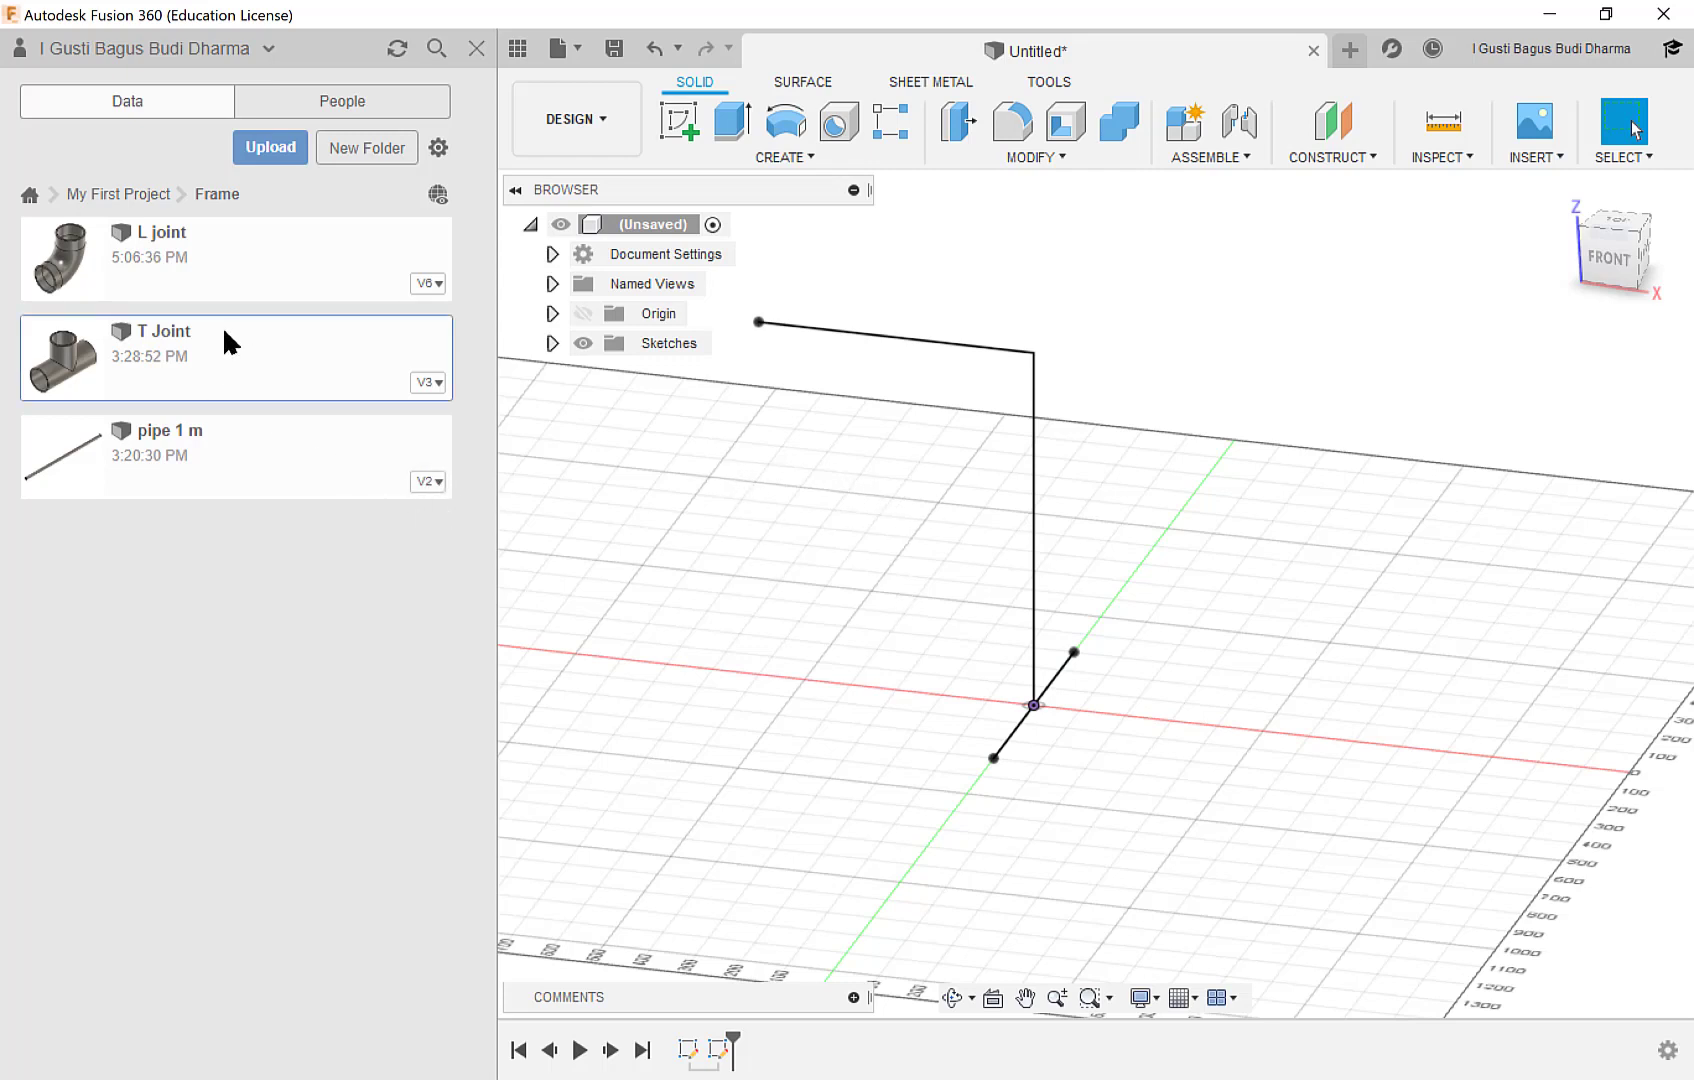
{"action": "left_click", "coordinate": [184, 232]}
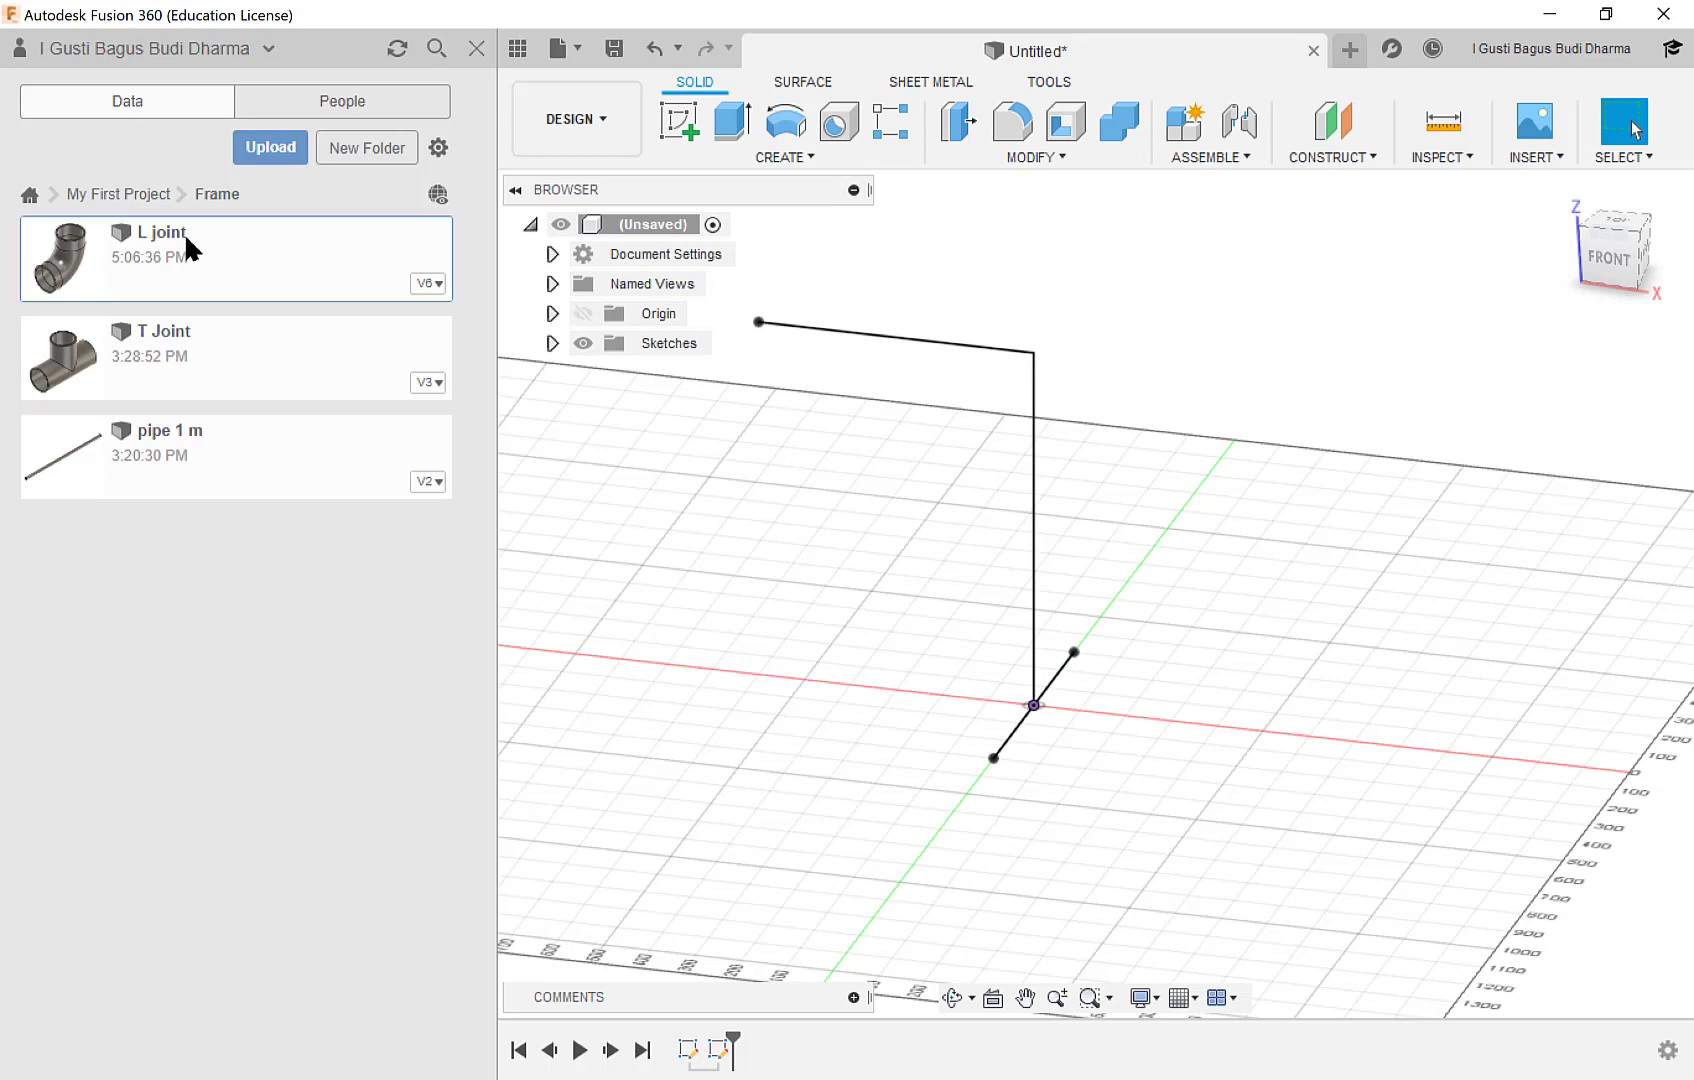
Try to insert the T Joint into the current unsaved design.
{"action": "left_click", "coordinate": [257, 360]}
{"action": "right_click", "coordinate": [291, 358]}
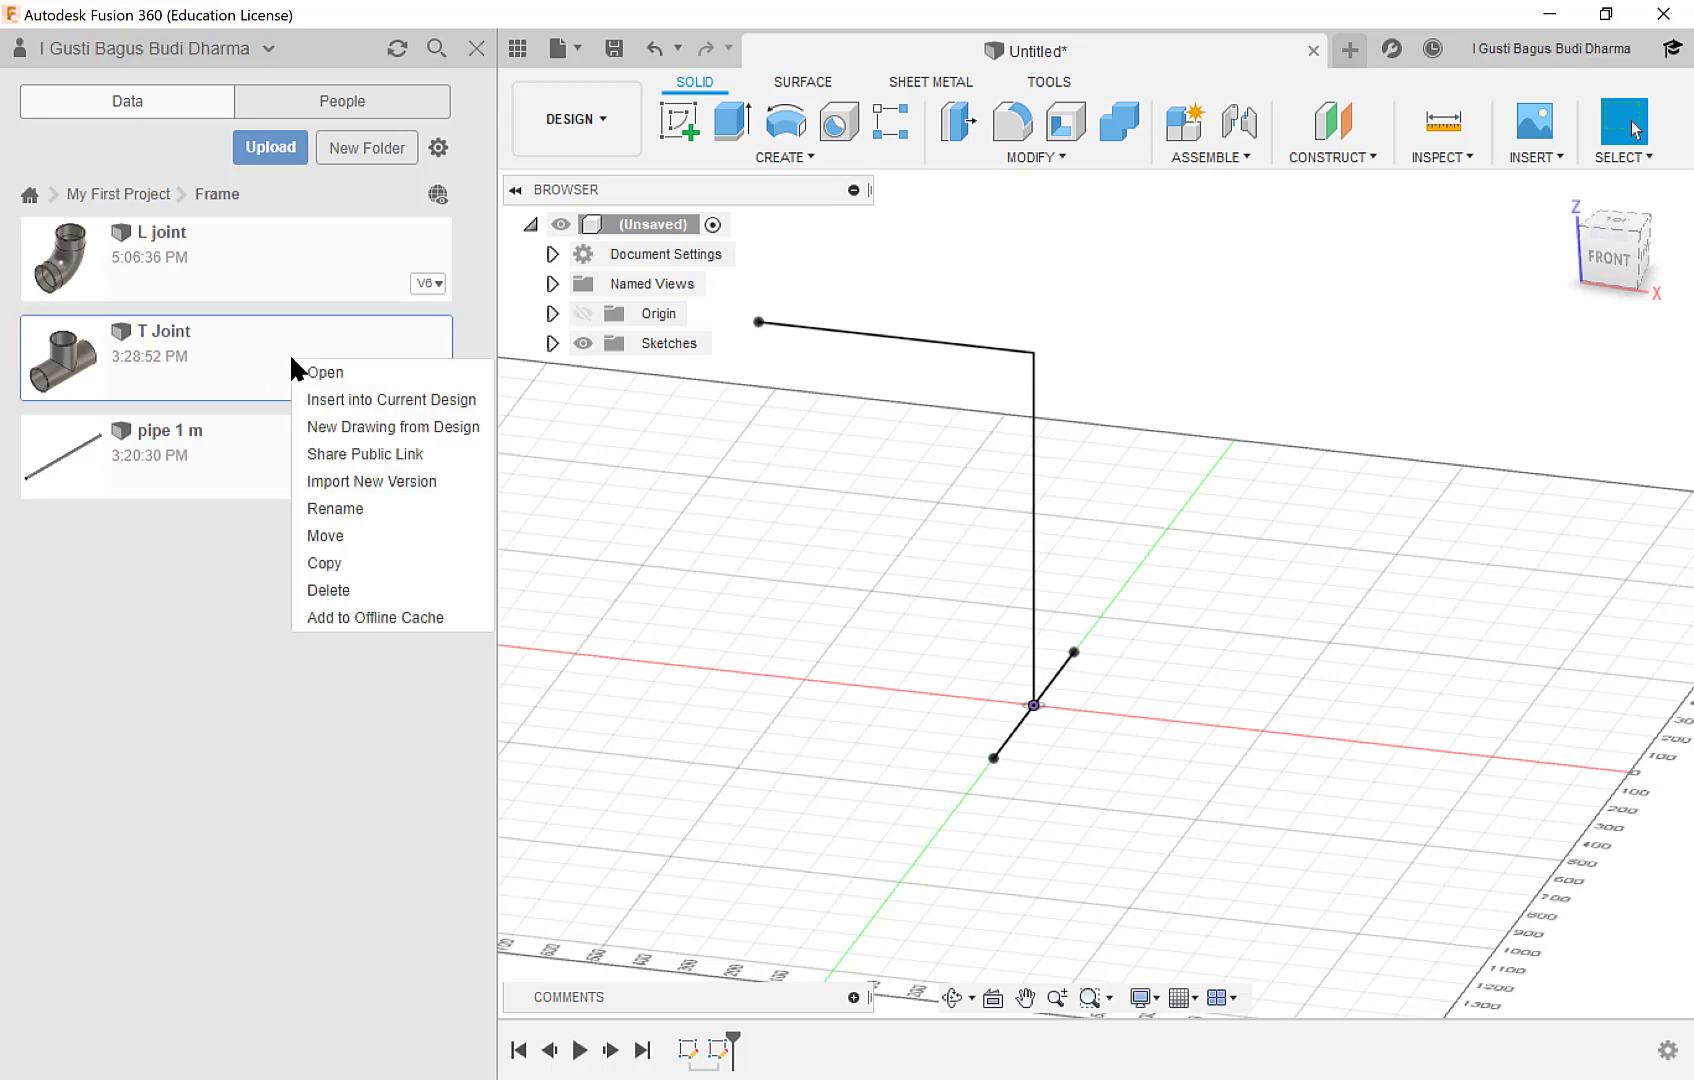
{"action": "left_click", "coordinate": [434, 399]}
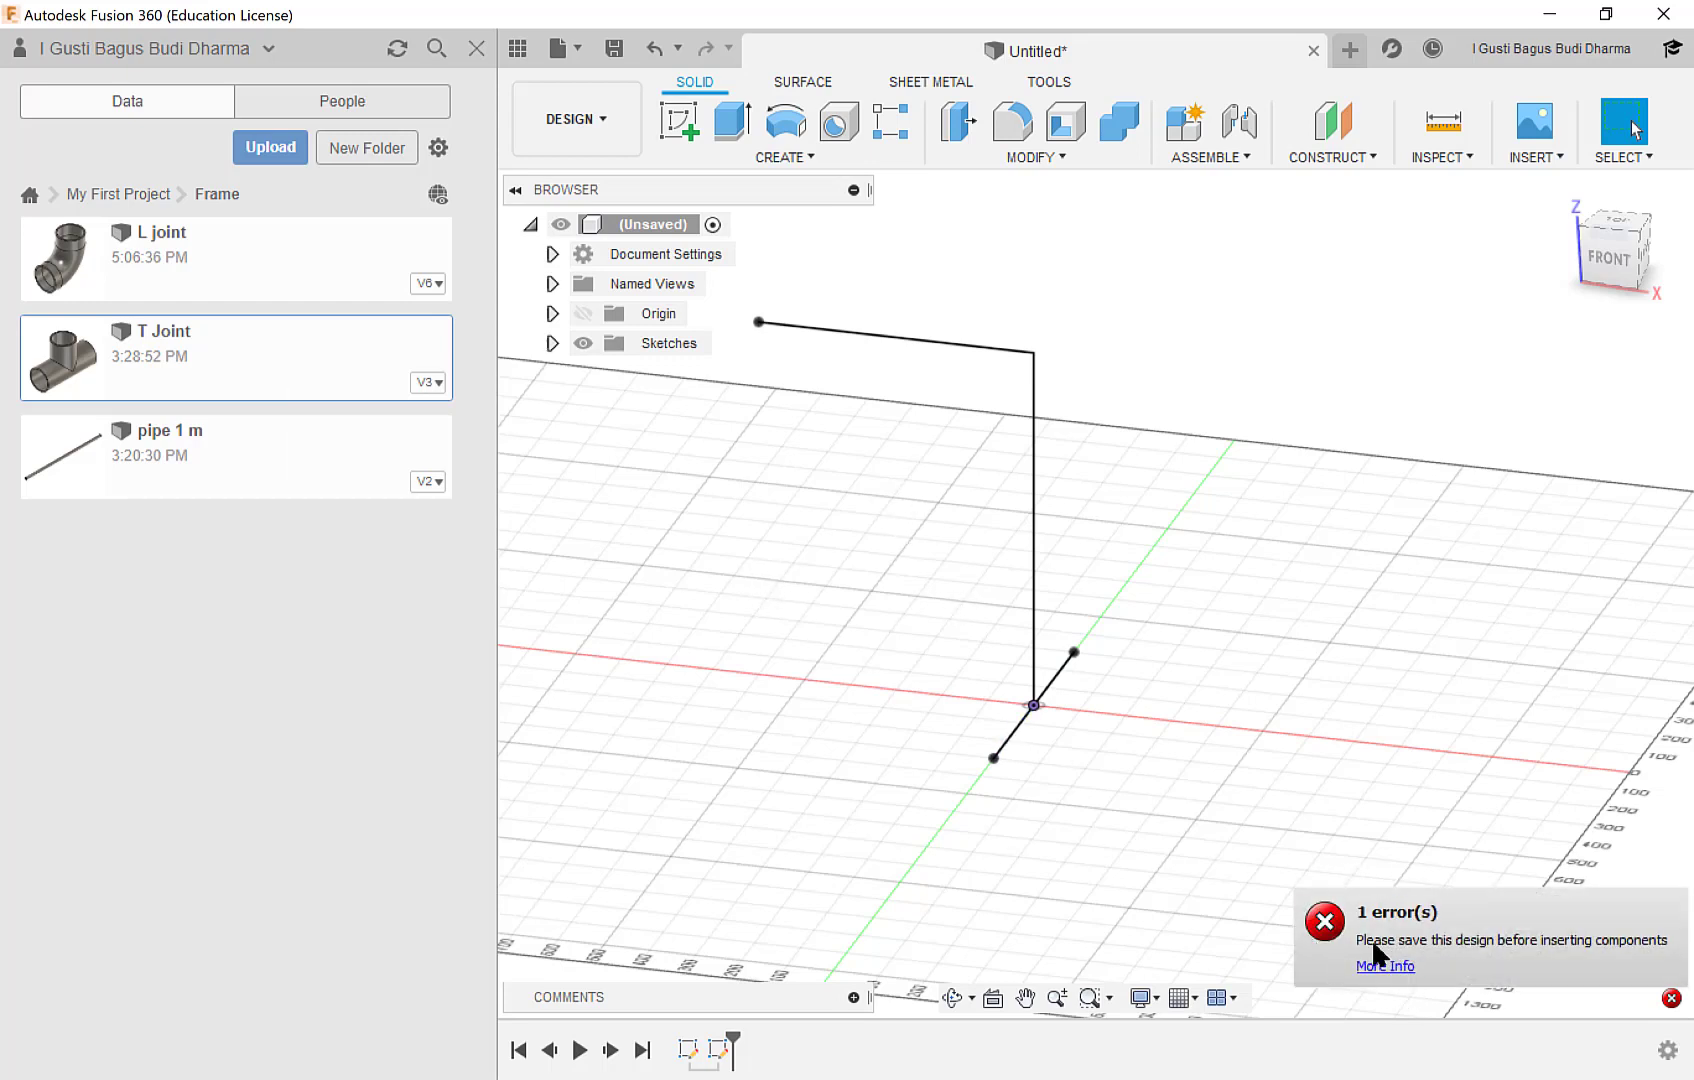
{"action": "left_click", "coordinate": [1325, 925]}
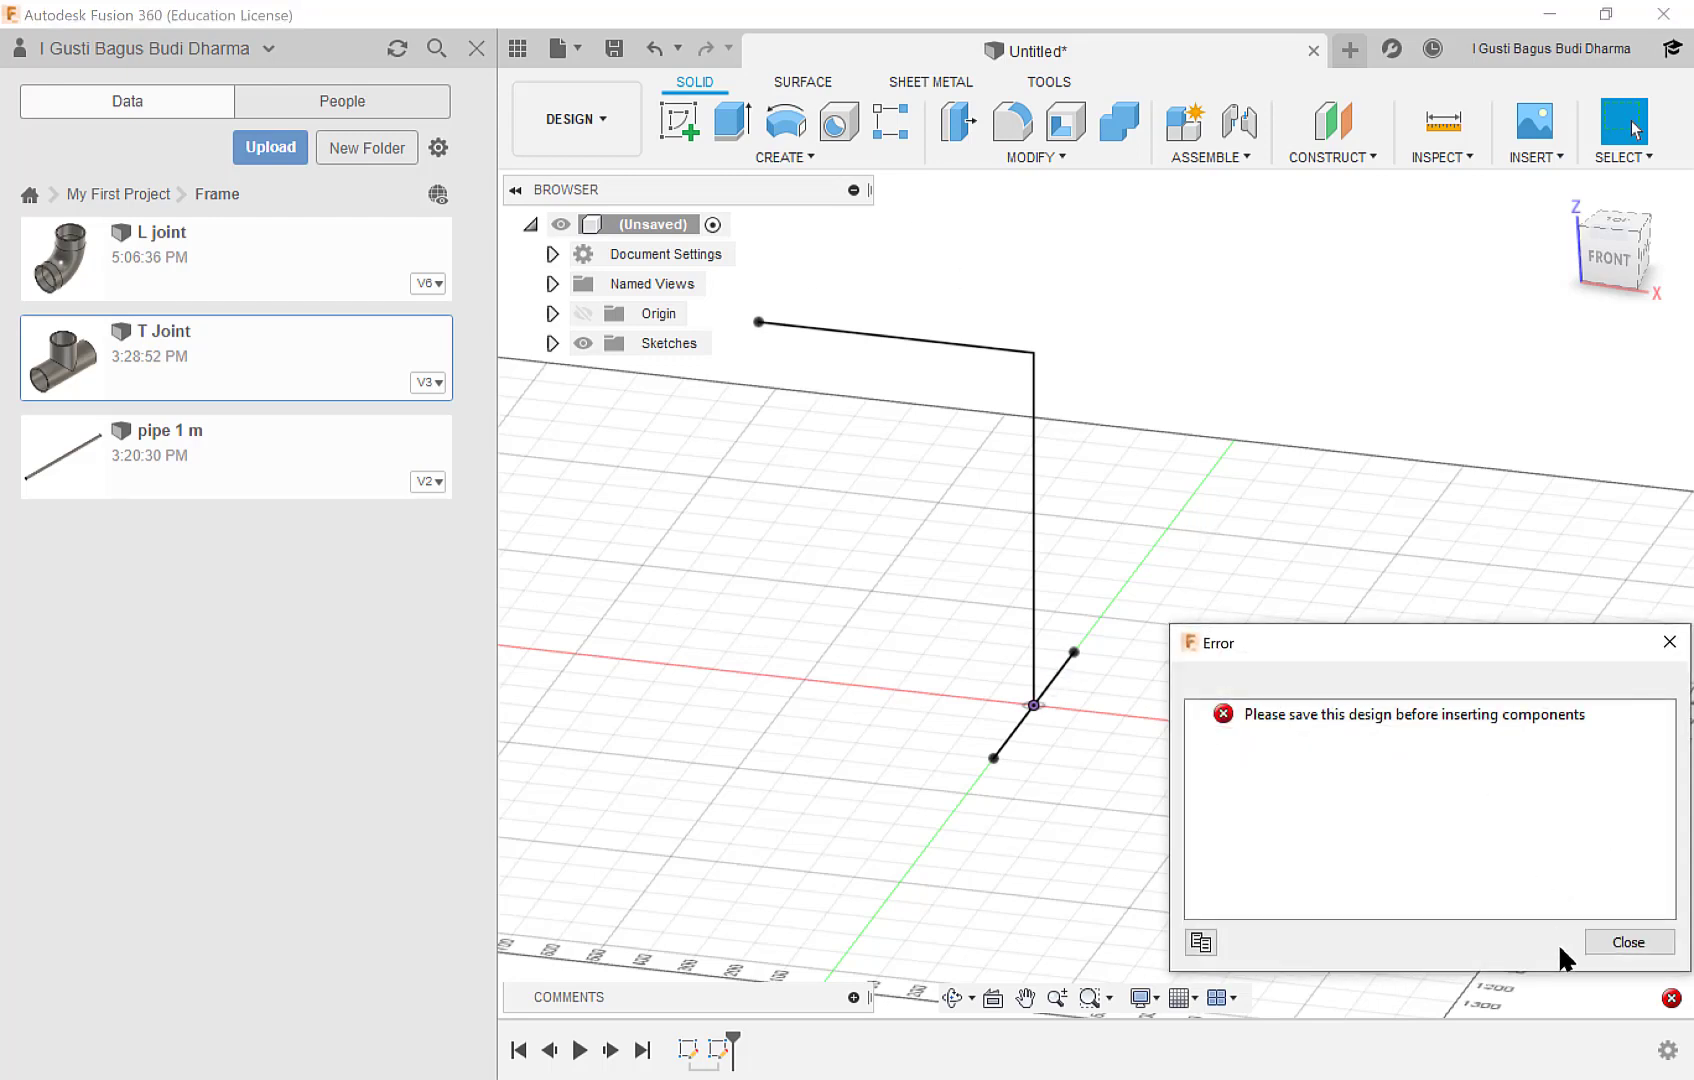
{"action": "left_click", "coordinate": [1620, 943]}
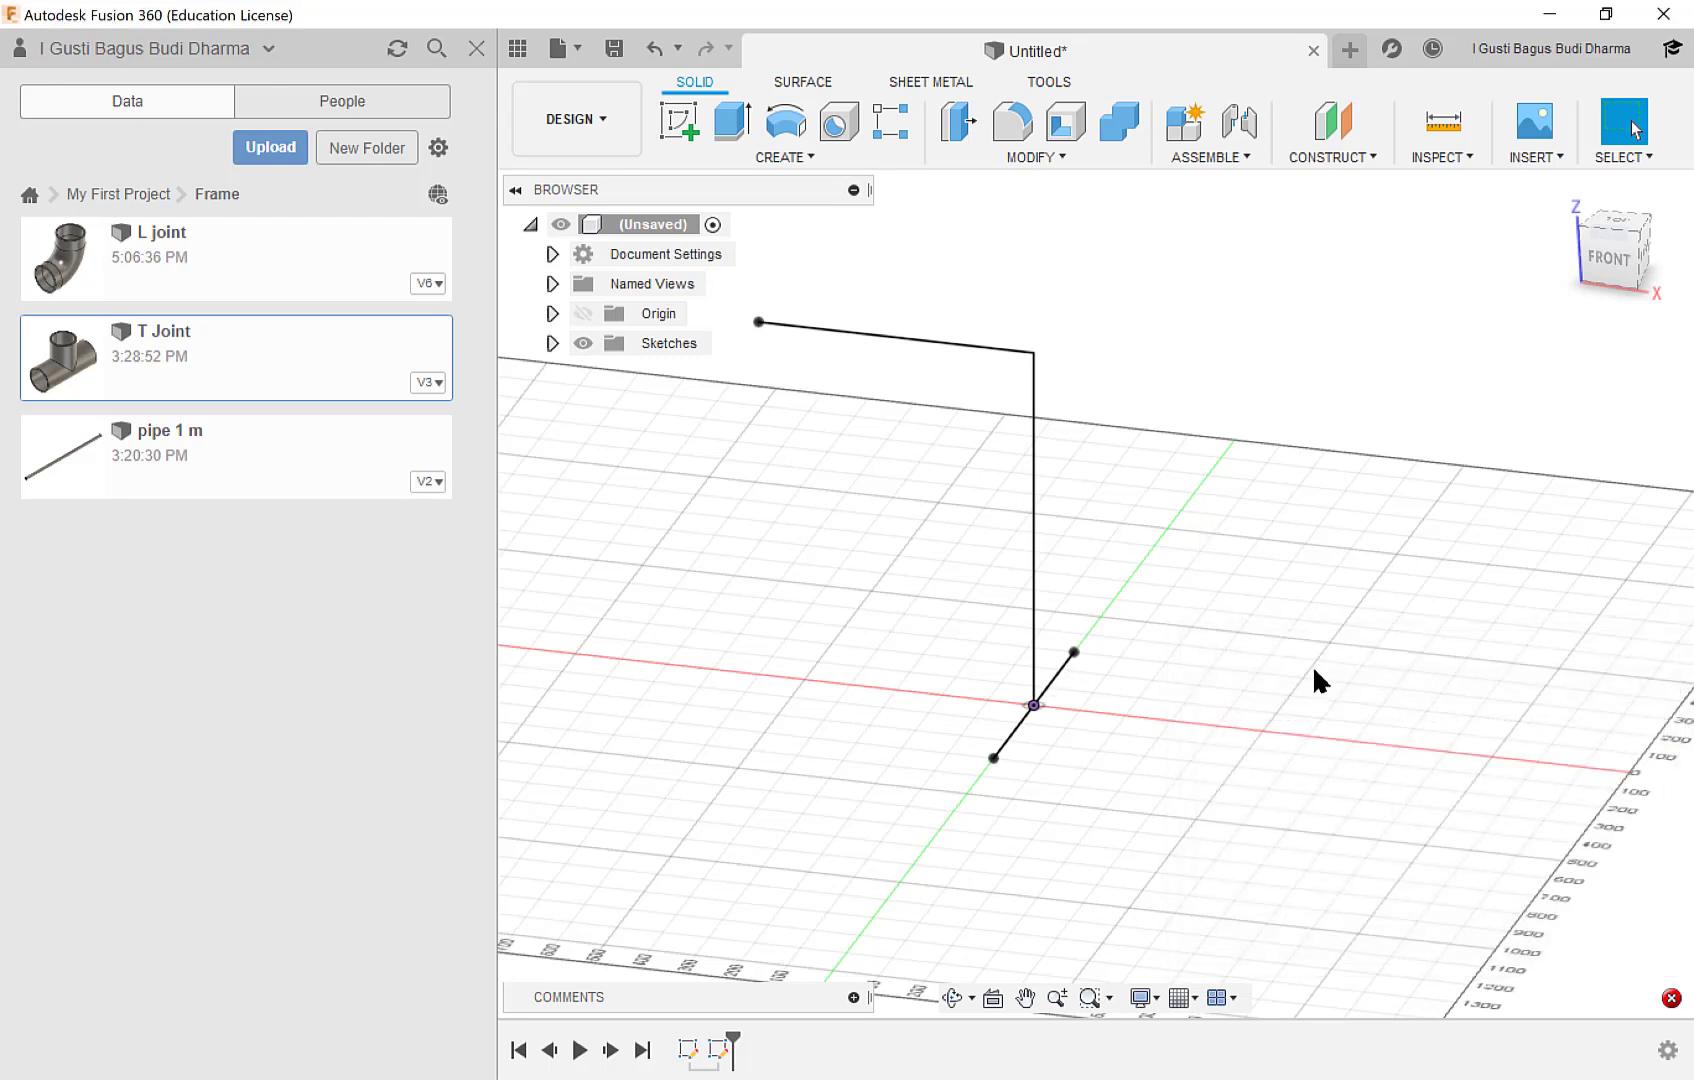
Save the design as Frame Assembly in the Frame folder of My First Project.
{"action": "left_click", "coordinate": [620, 50]}
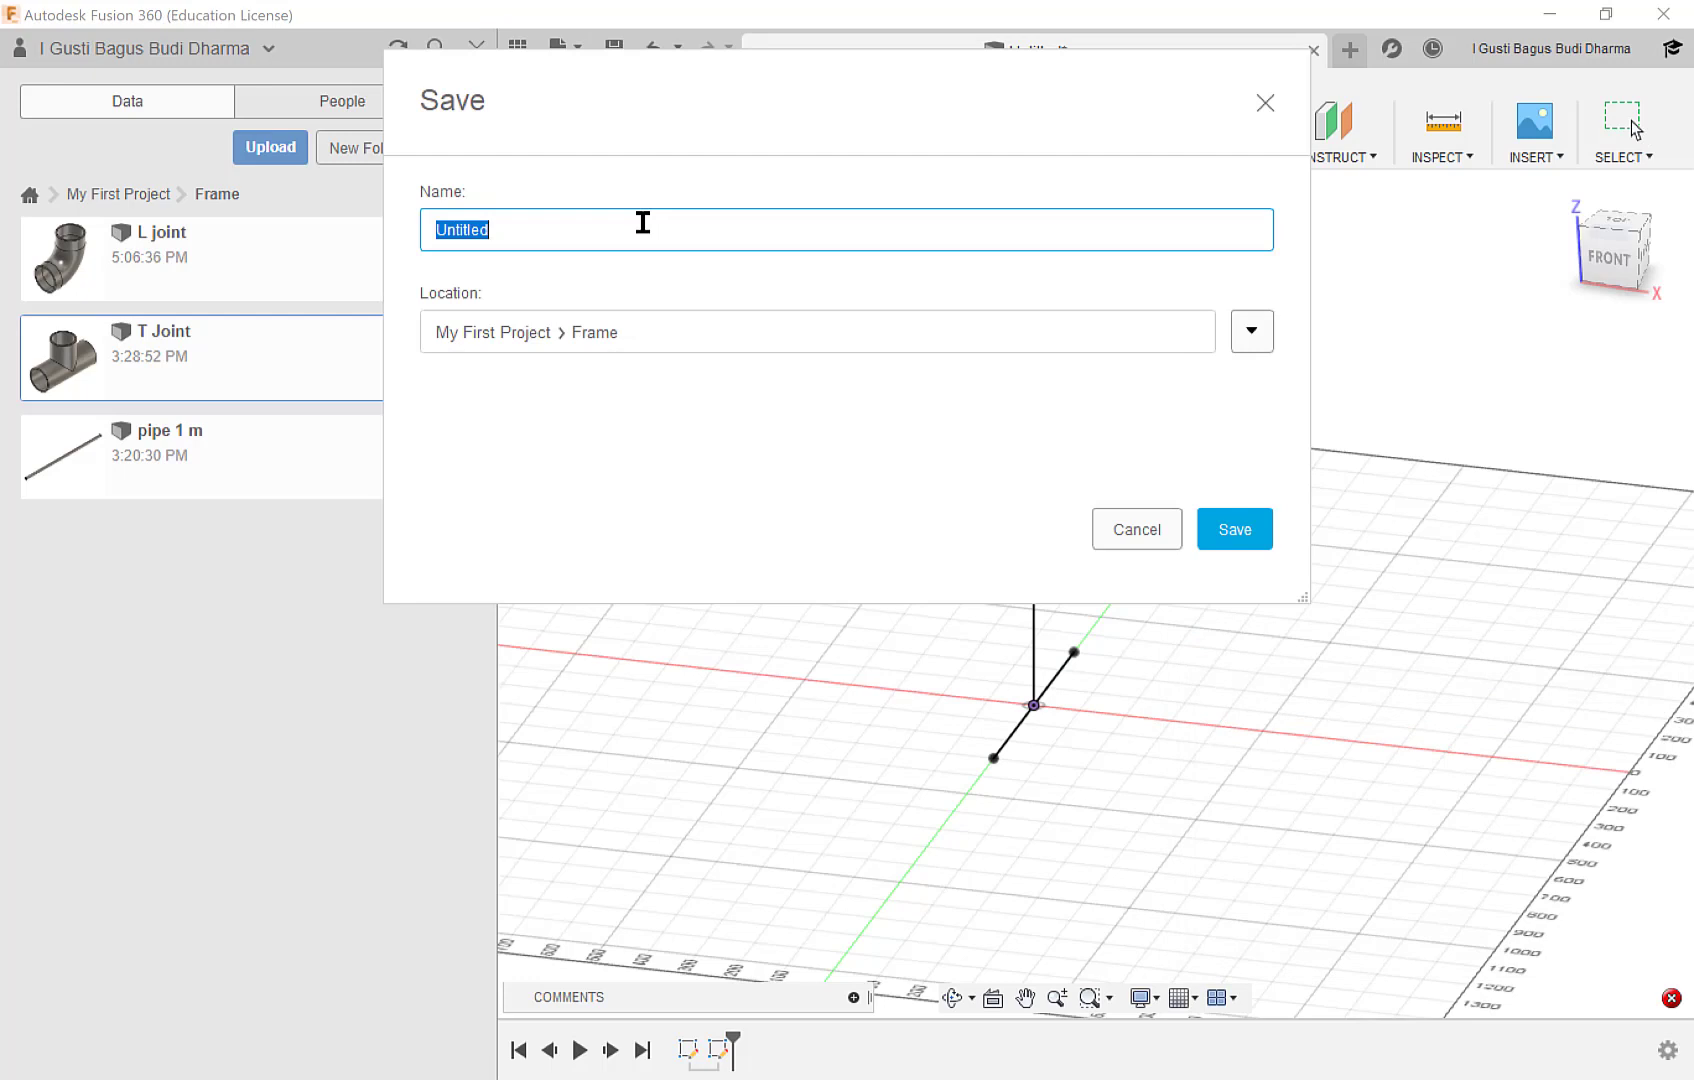
{"action": "type", "text": "Frame Assembly"}
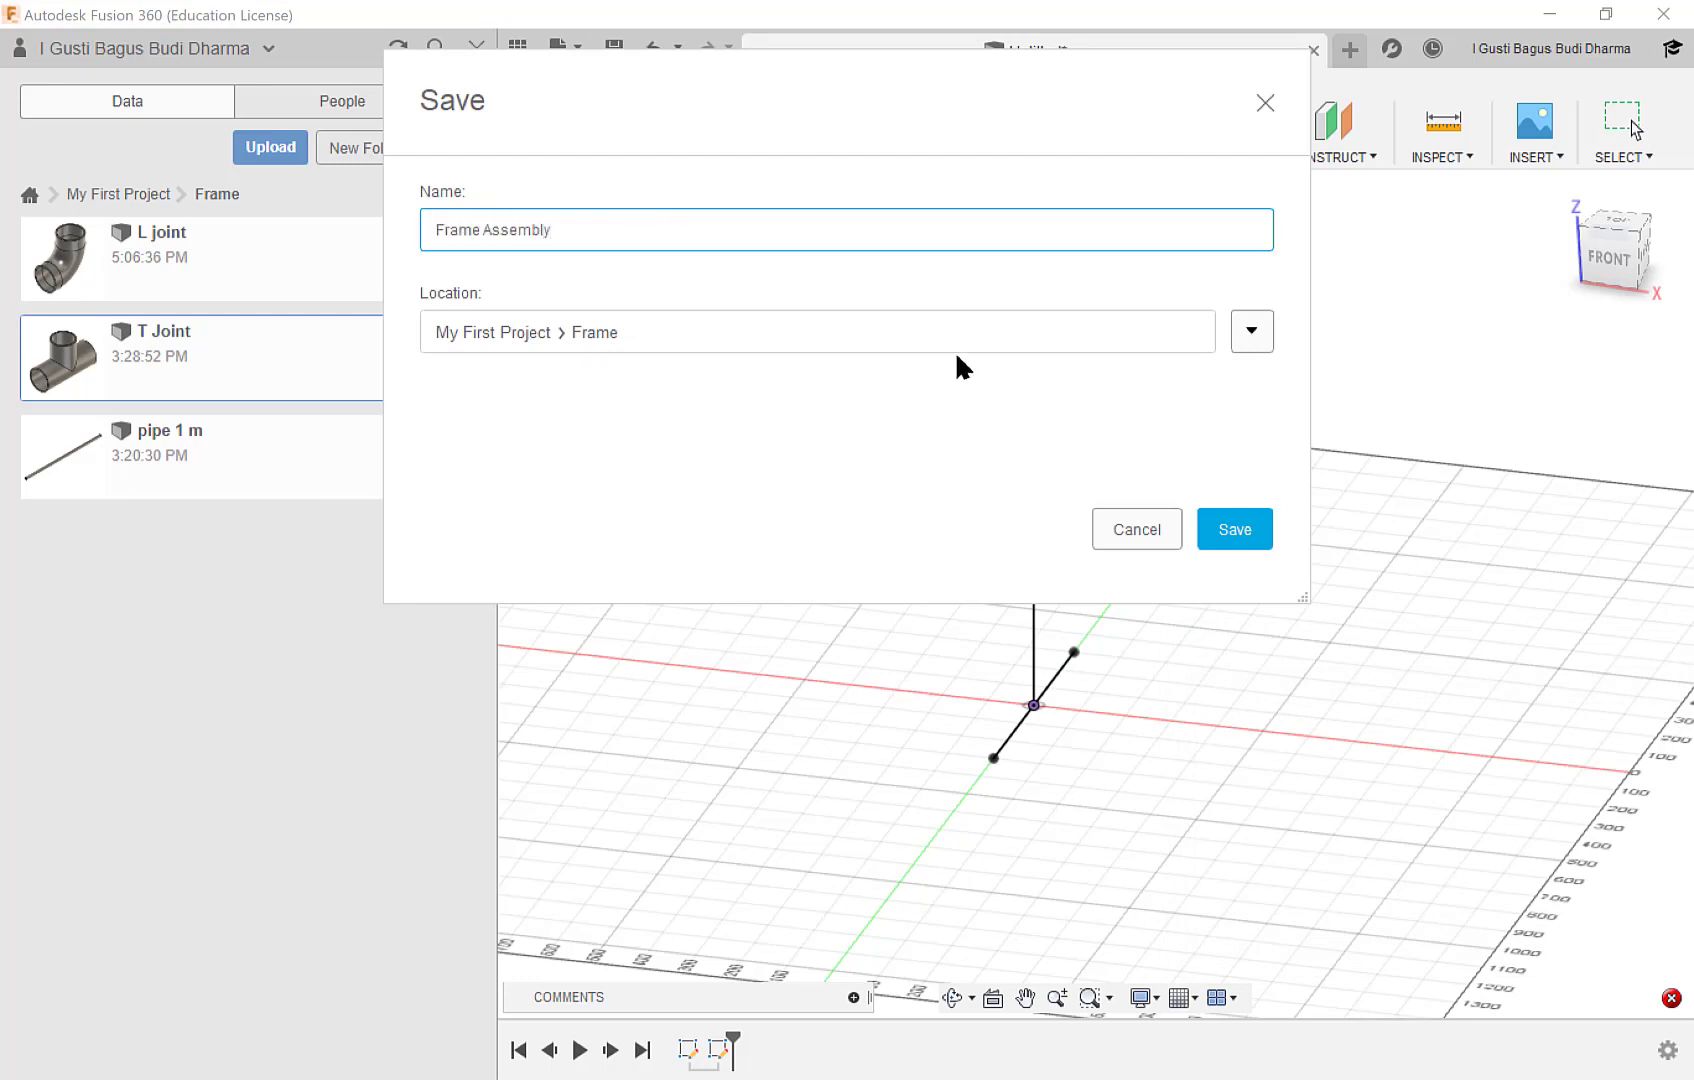
{"action": "left_click", "coordinate": [1216, 530]}
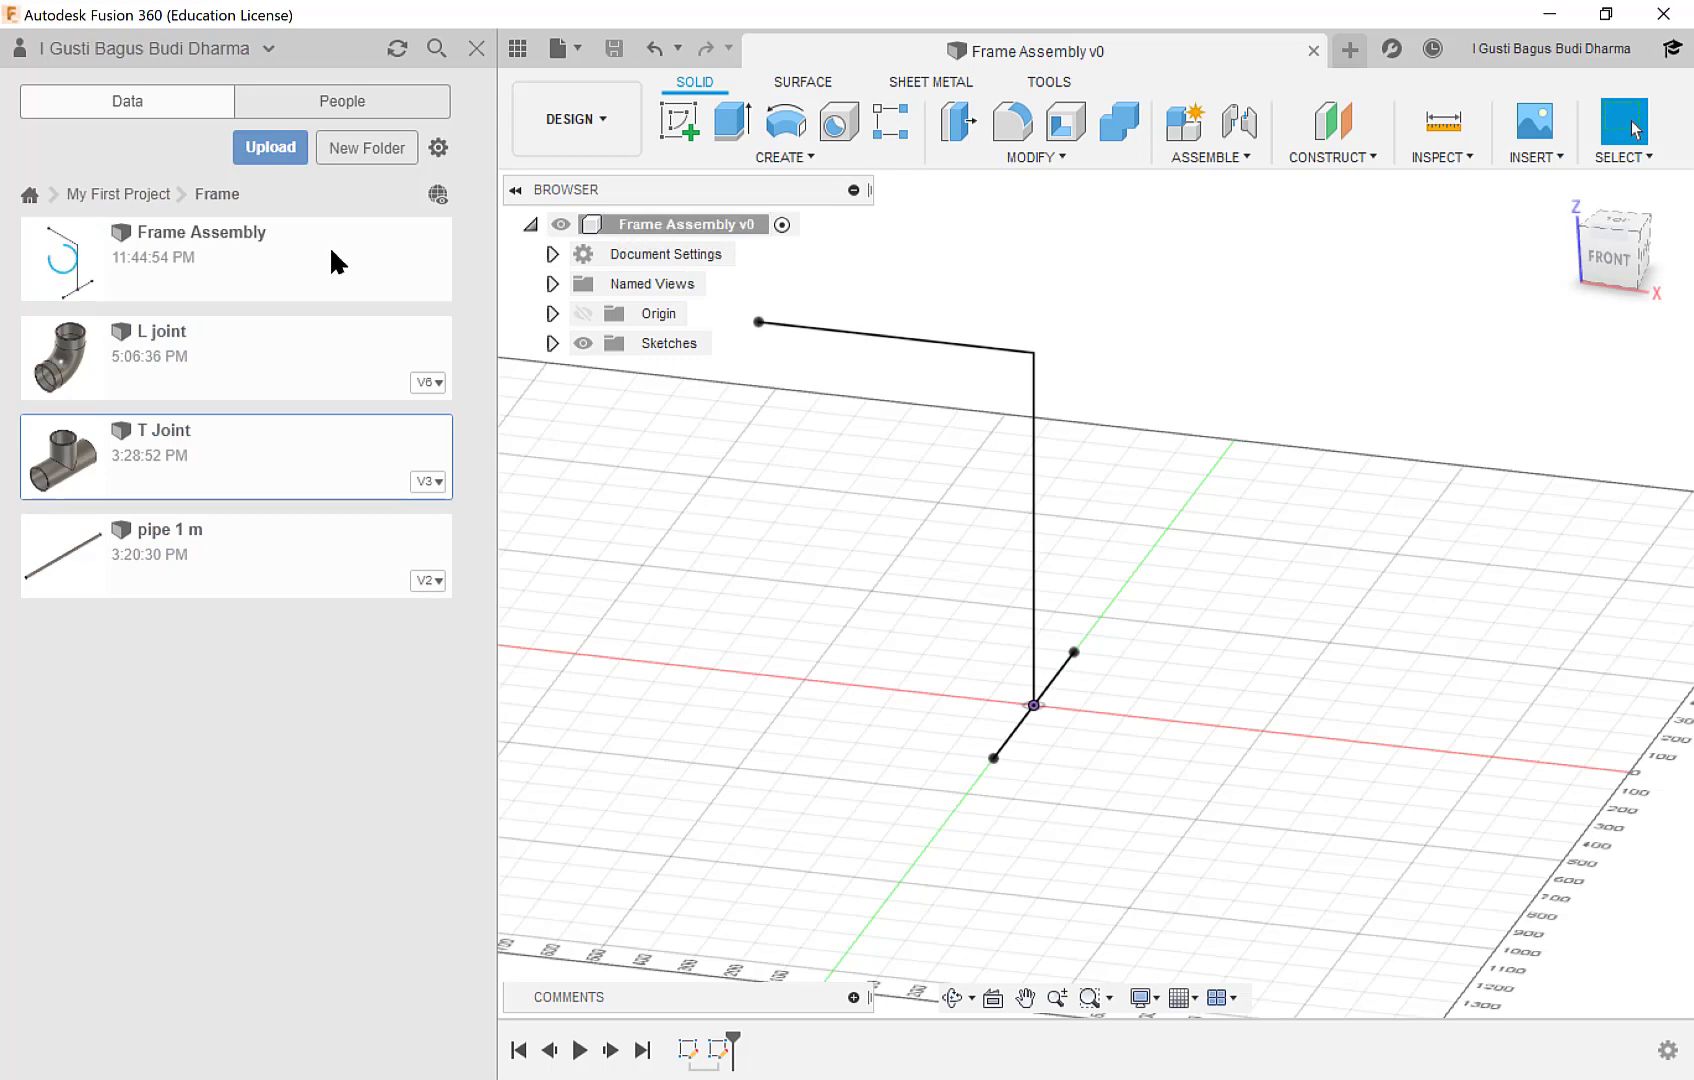
Insert the T Joint into the assembly and place it away from the skeleton, at about X -273.59, Y -40.33, Z 90.87 mm.
{"action": "right_click", "coordinate": [256, 449]}
{"action": "left_click_drag", "start_coordinate": [187, 454], "coordinate": [803, 523]}
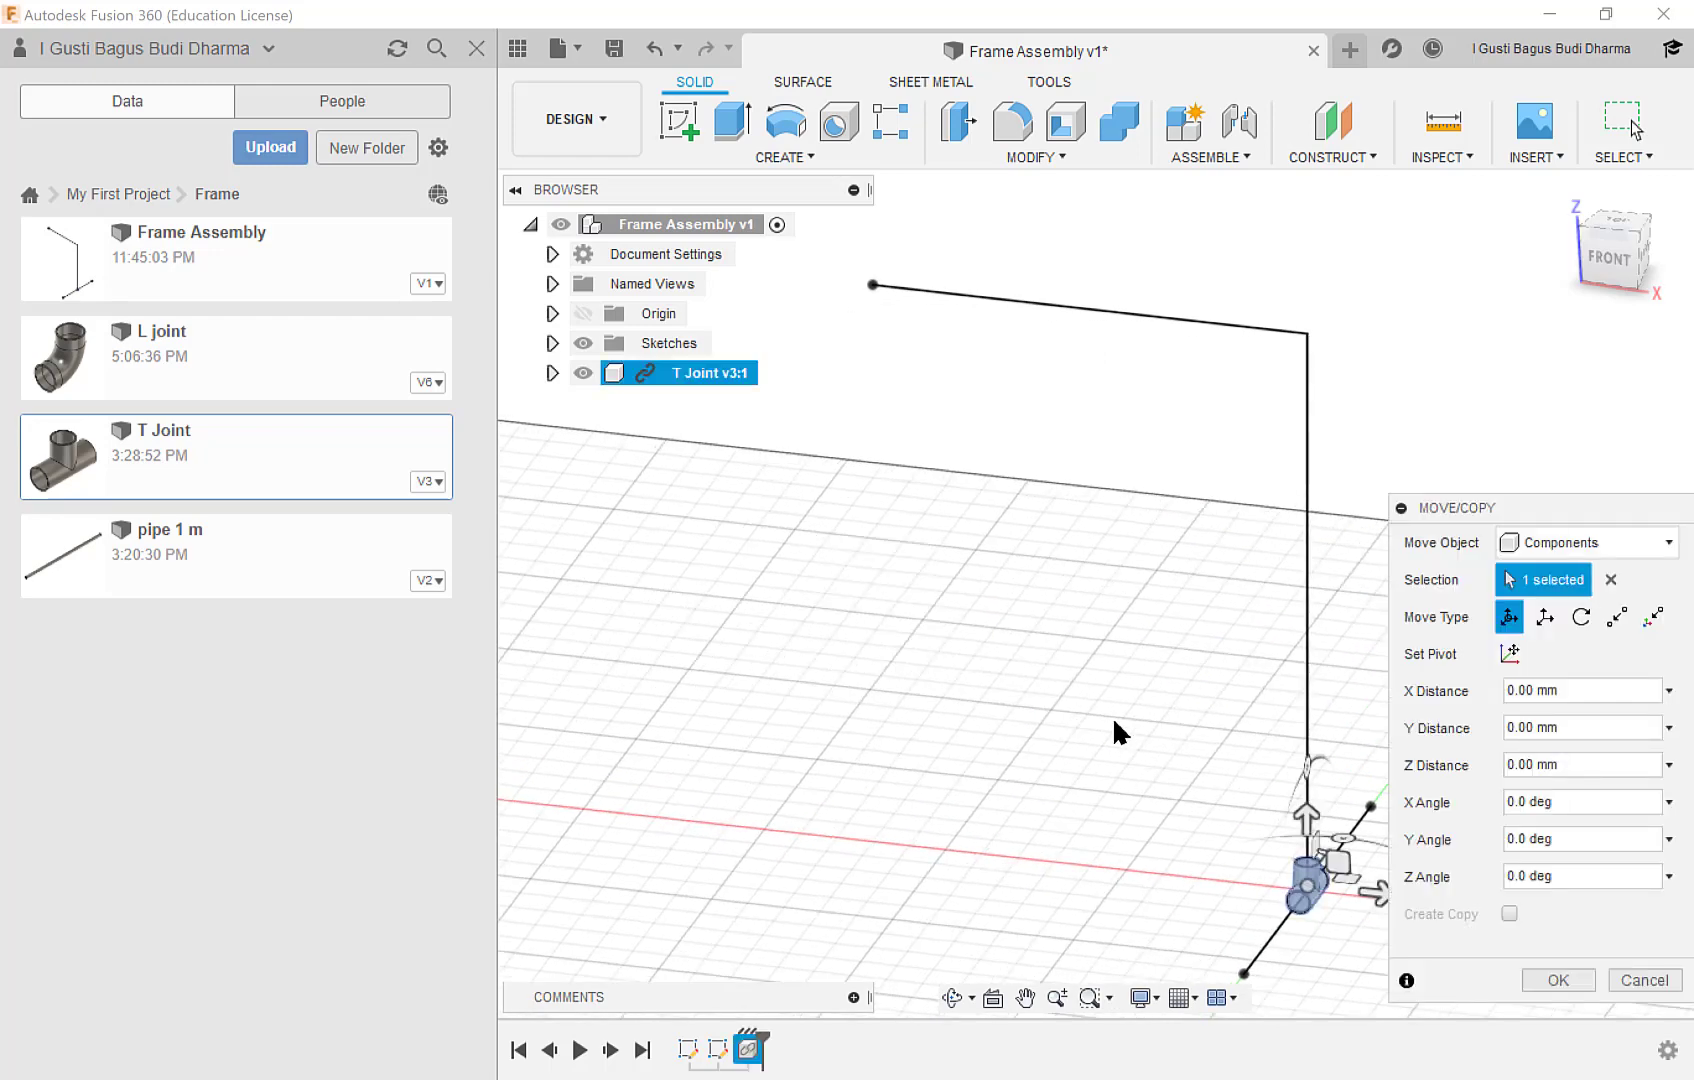
{"action": "middle_click_drag", "start_coordinate": [1119, 730], "coordinate": [809, 528]}
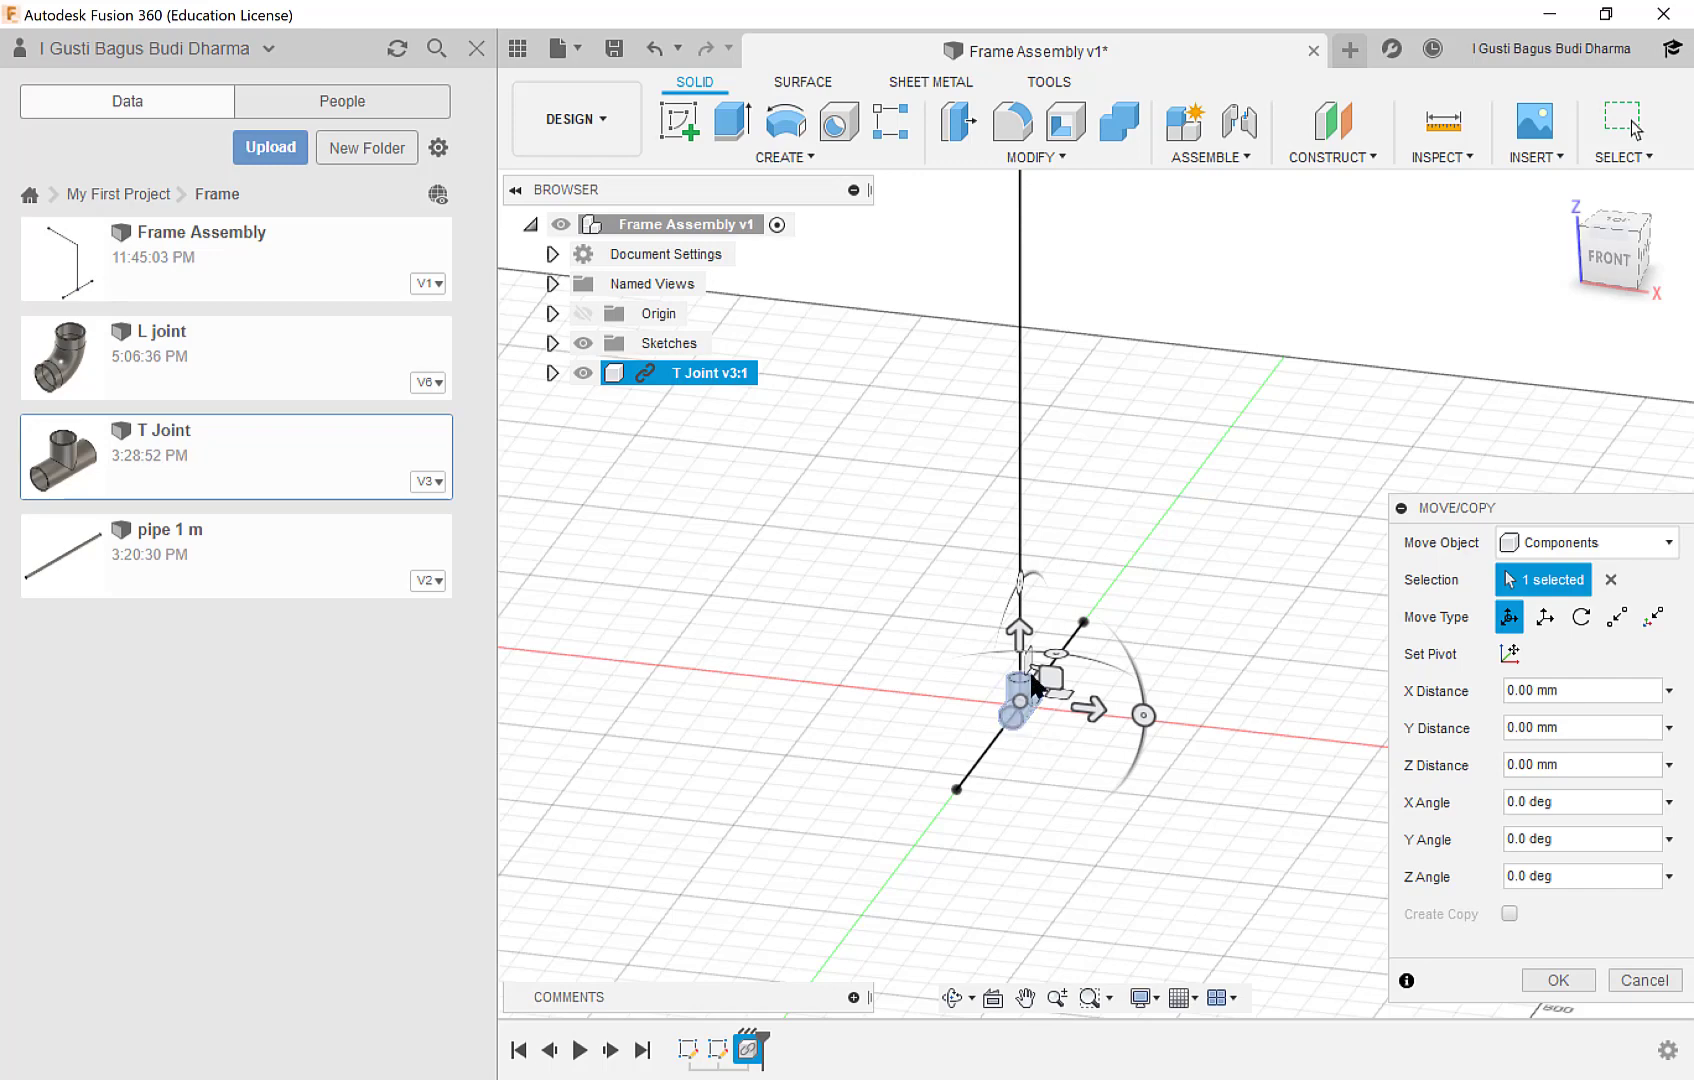
{"action": "scroll", "coordinate": [1030, 677], "scroll_direction": "up", "scroll_amount": 2}
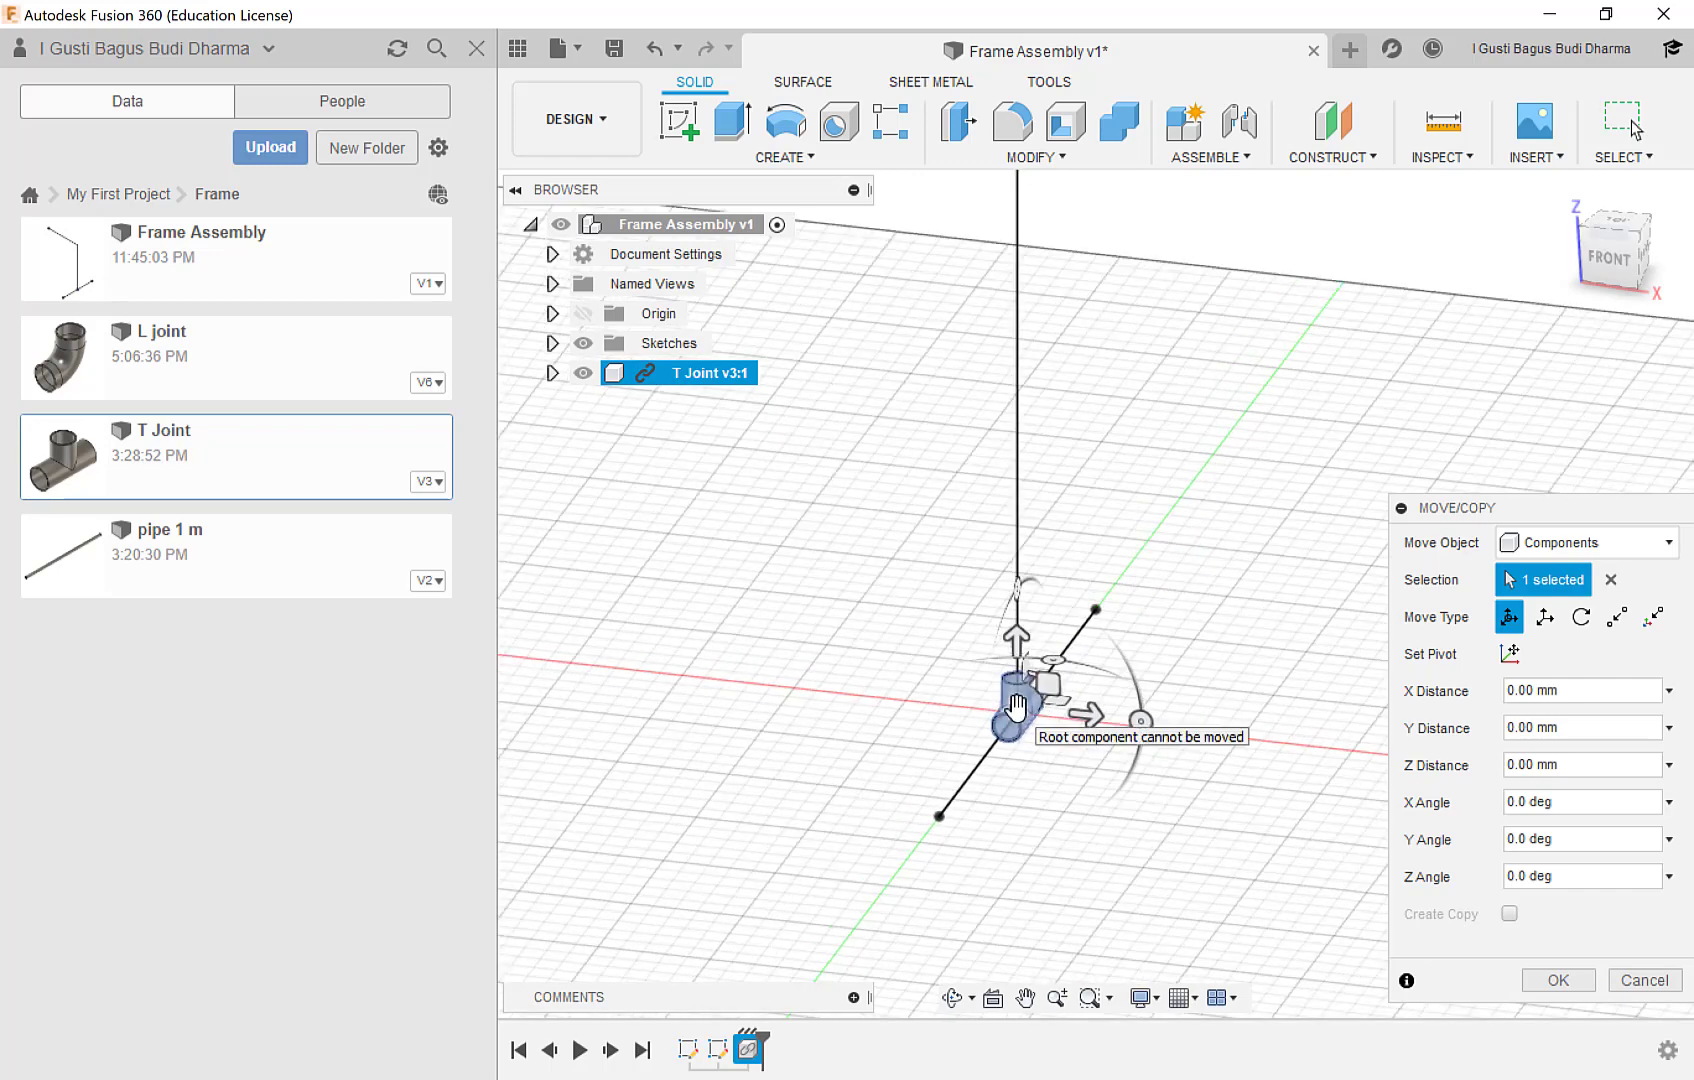
{"action": "left_click_drag", "start_coordinate": [1015, 705], "coordinate": [752, 612]}
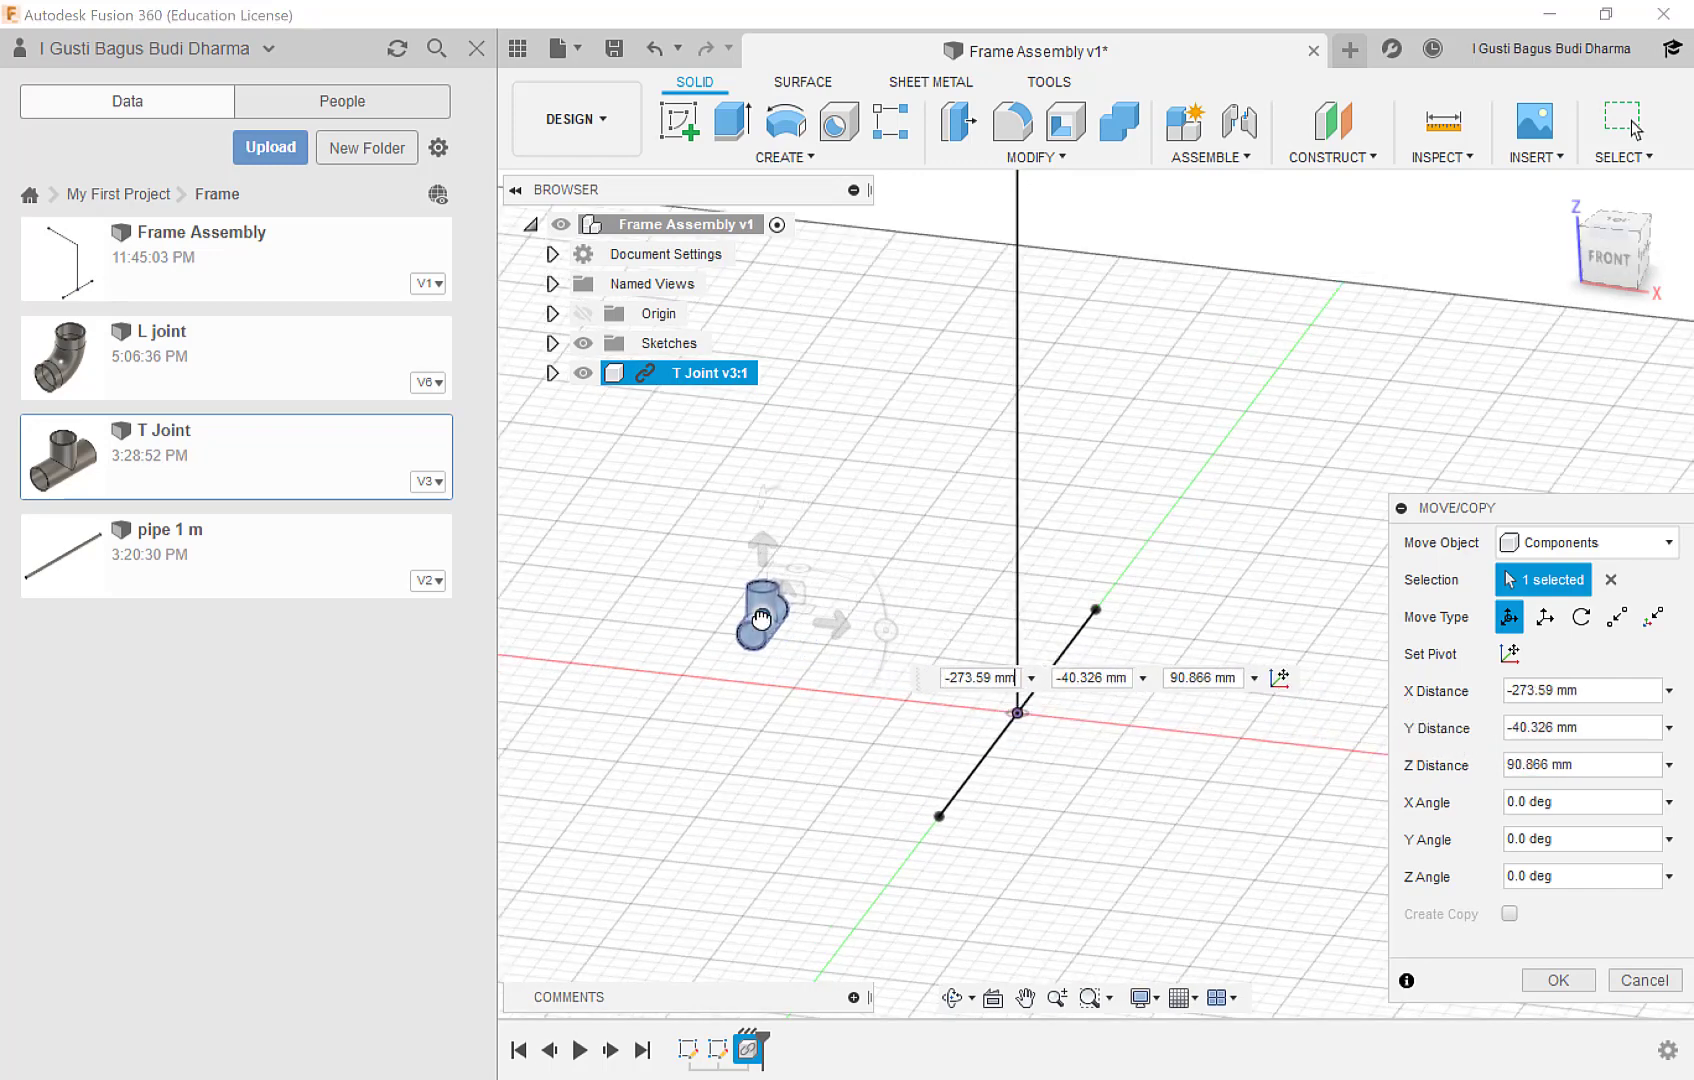
{"action": "left_click", "coordinate": [1556, 980]}
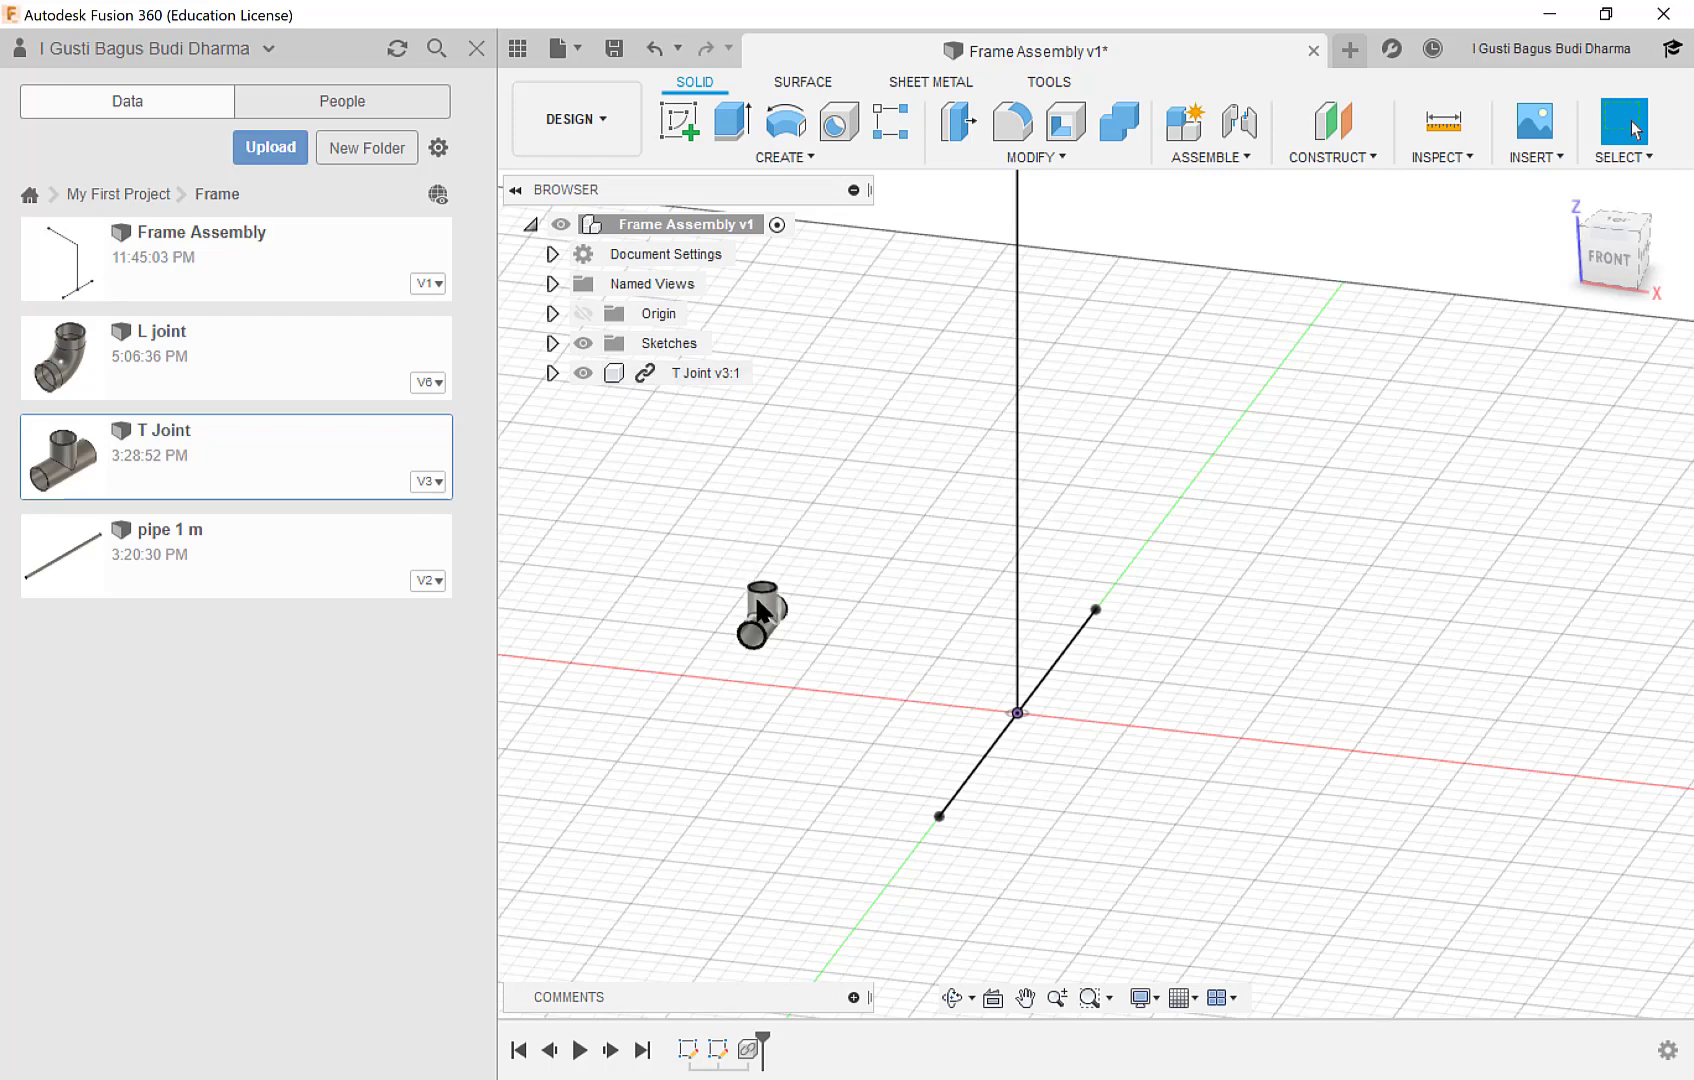
Examine the inserted T Joint and the skeleton's origin point where the vertical and horizontal lines meet.
{"action": "scroll", "coordinate": [760, 608], "scroll_direction": "up", "scroll_amount": 1}
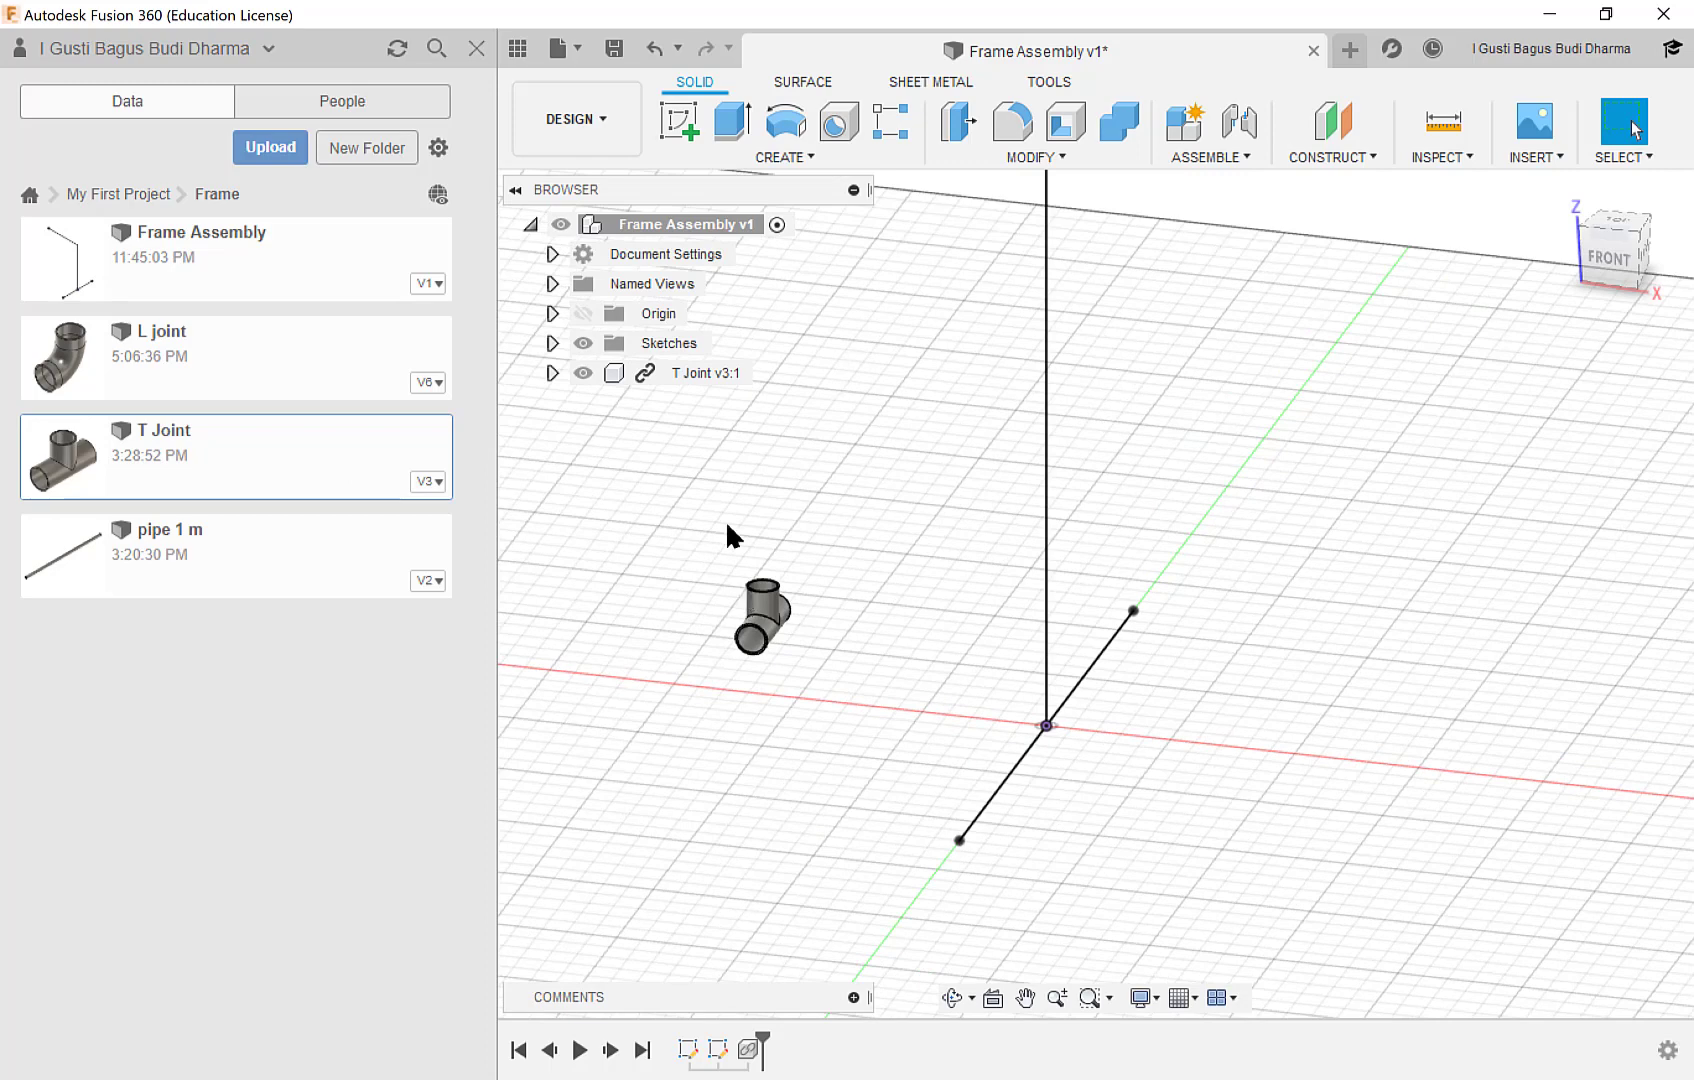
{"action": "scroll", "coordinate": [768, 548], "scroll_direction": "up", "scroll_amount": 1}
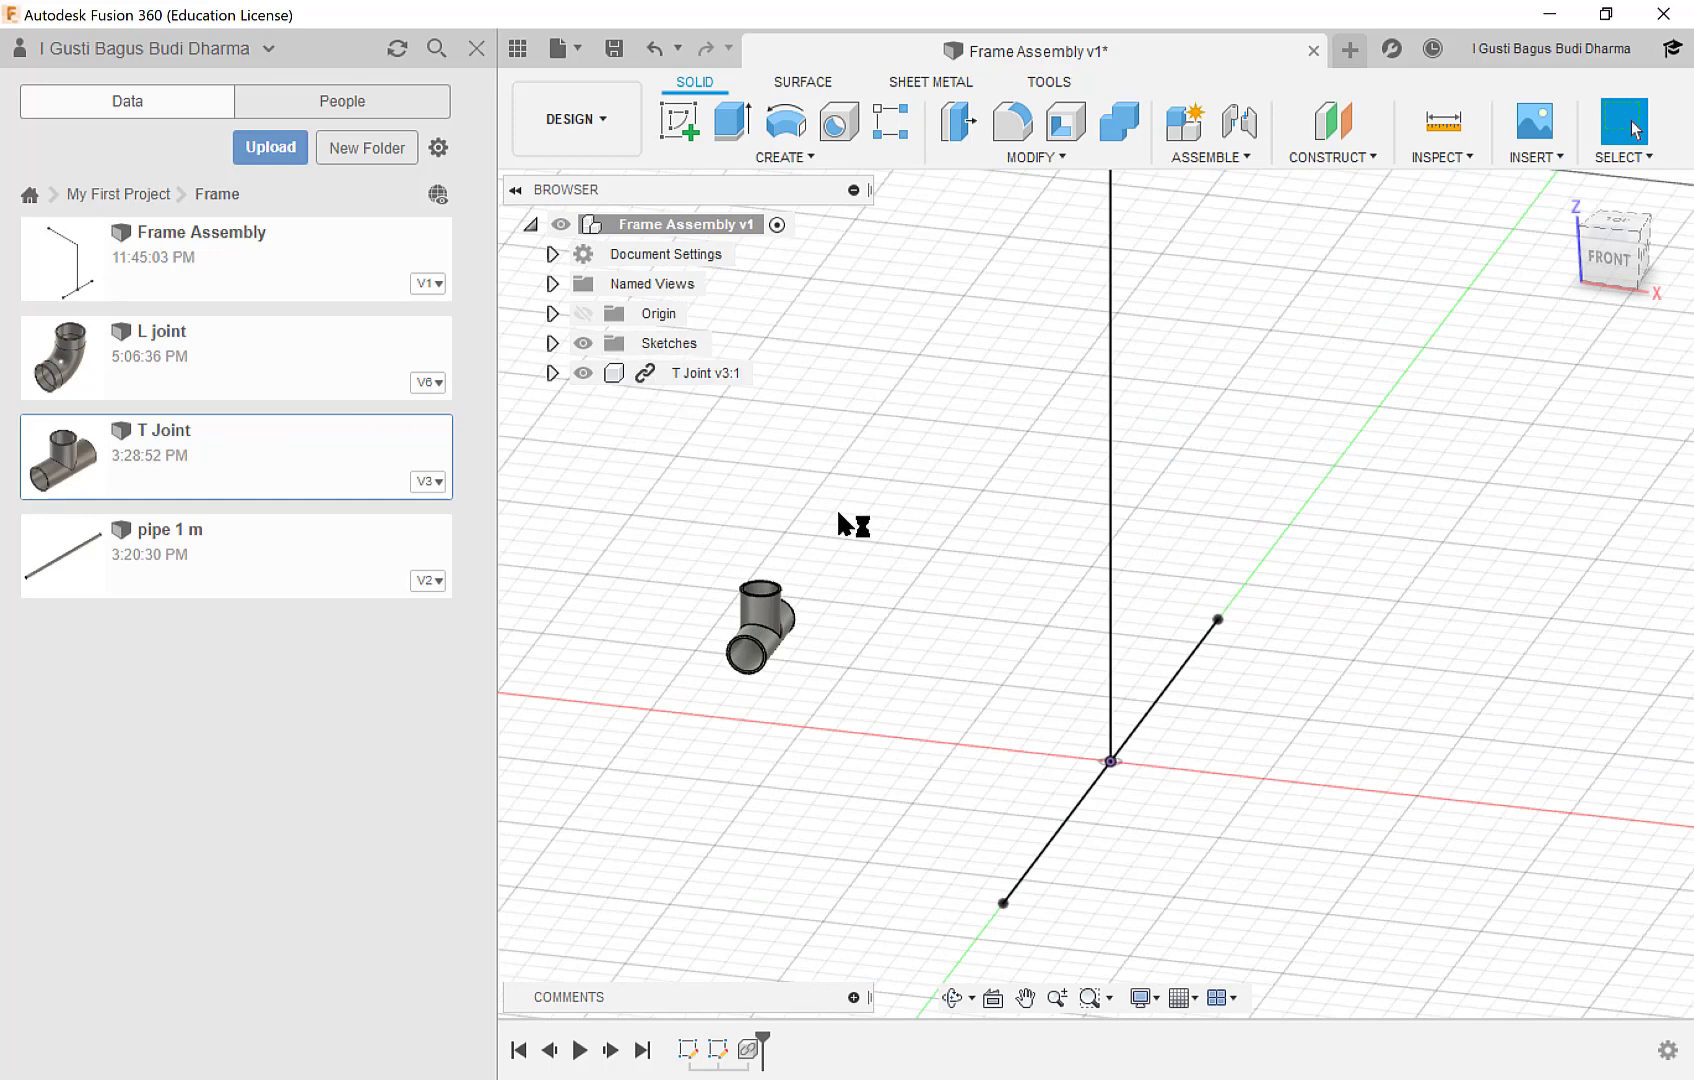
{"action": "scroll", "coordinate": [836, 507], "scroll_direction": "down", "scroll_amount": 1}
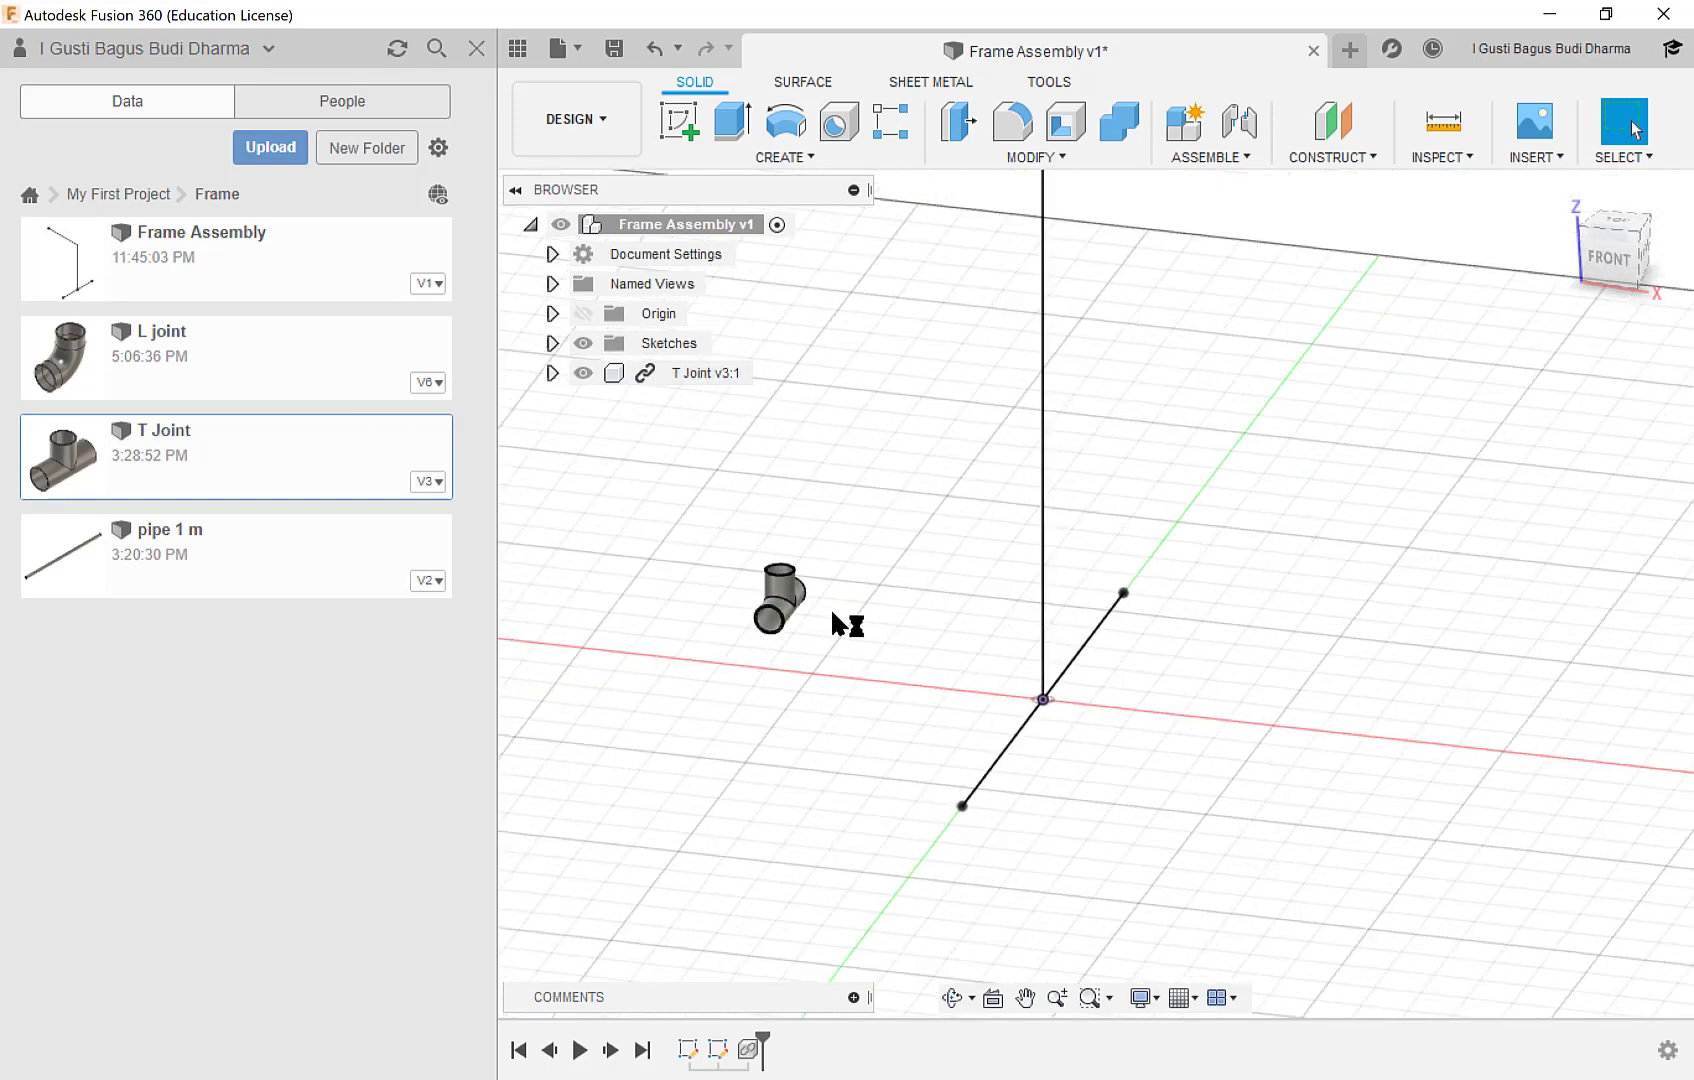
{"action": "scroll", "coordinate": [832, 612], "scroll_direction": "down", "scroll_amount": 1}
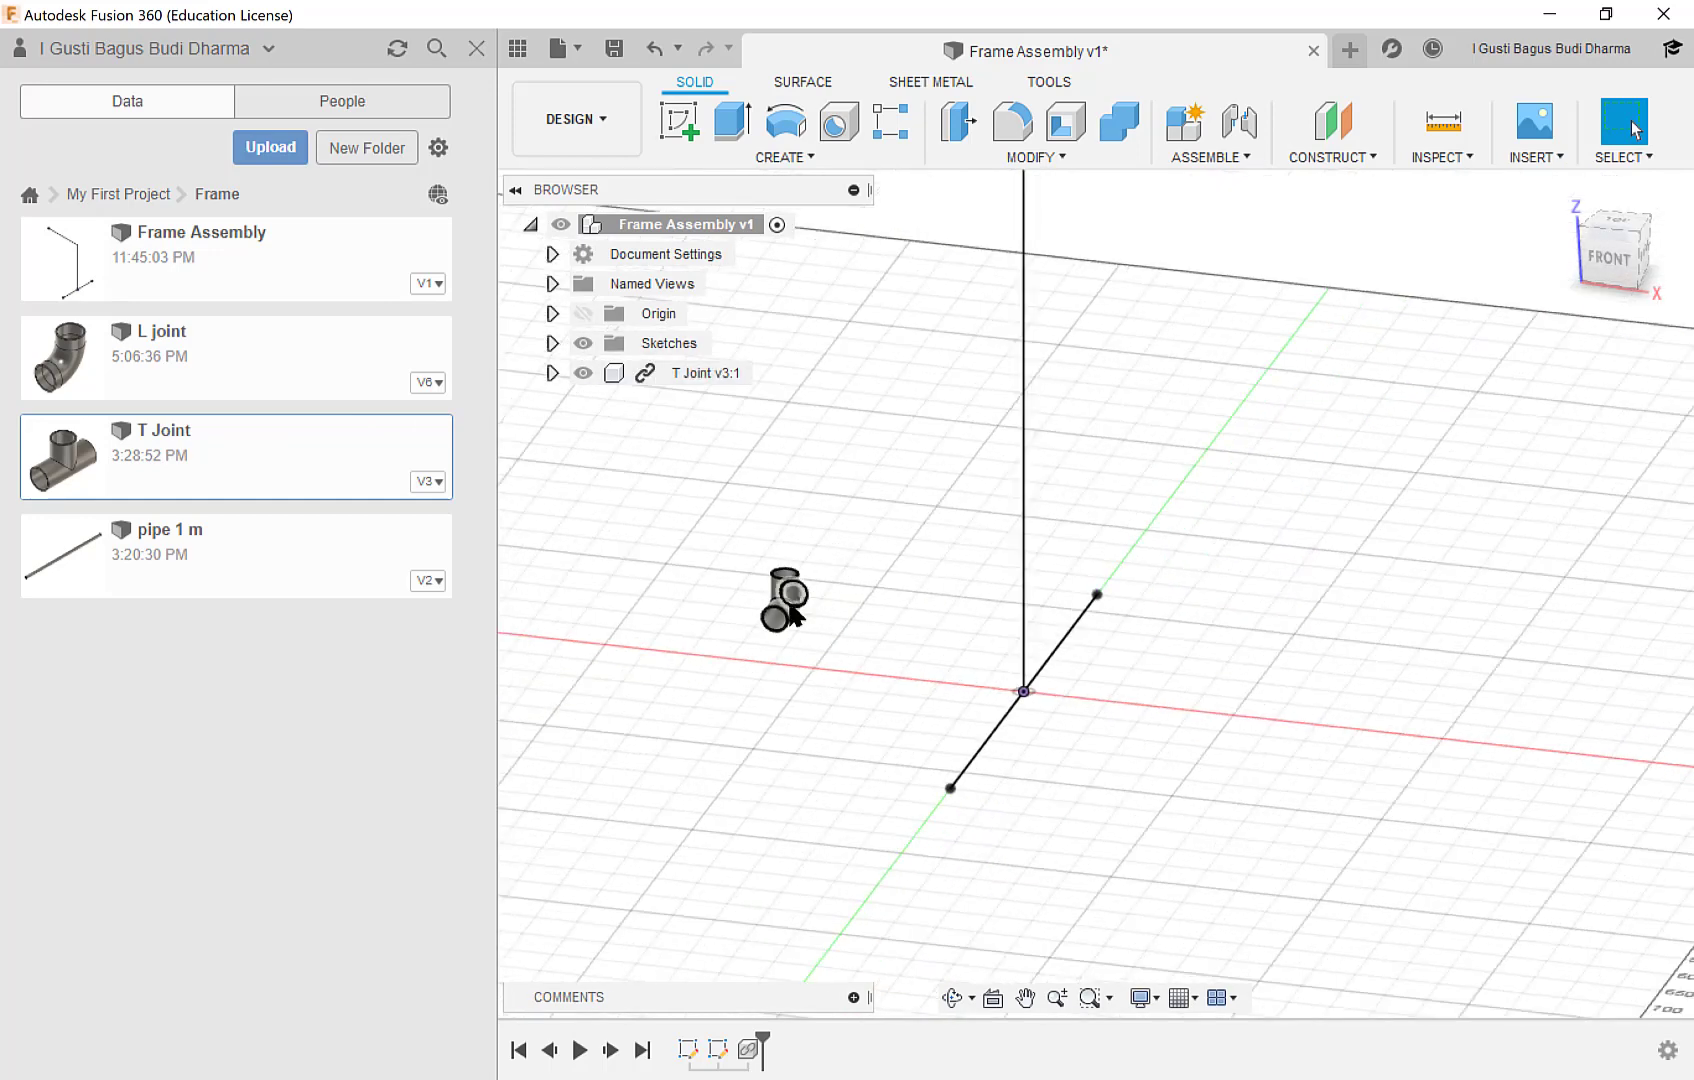
{"action": "scroll", "coordinate": [795, 604], "scroll_direction": "up", "scroll_amount": 2}
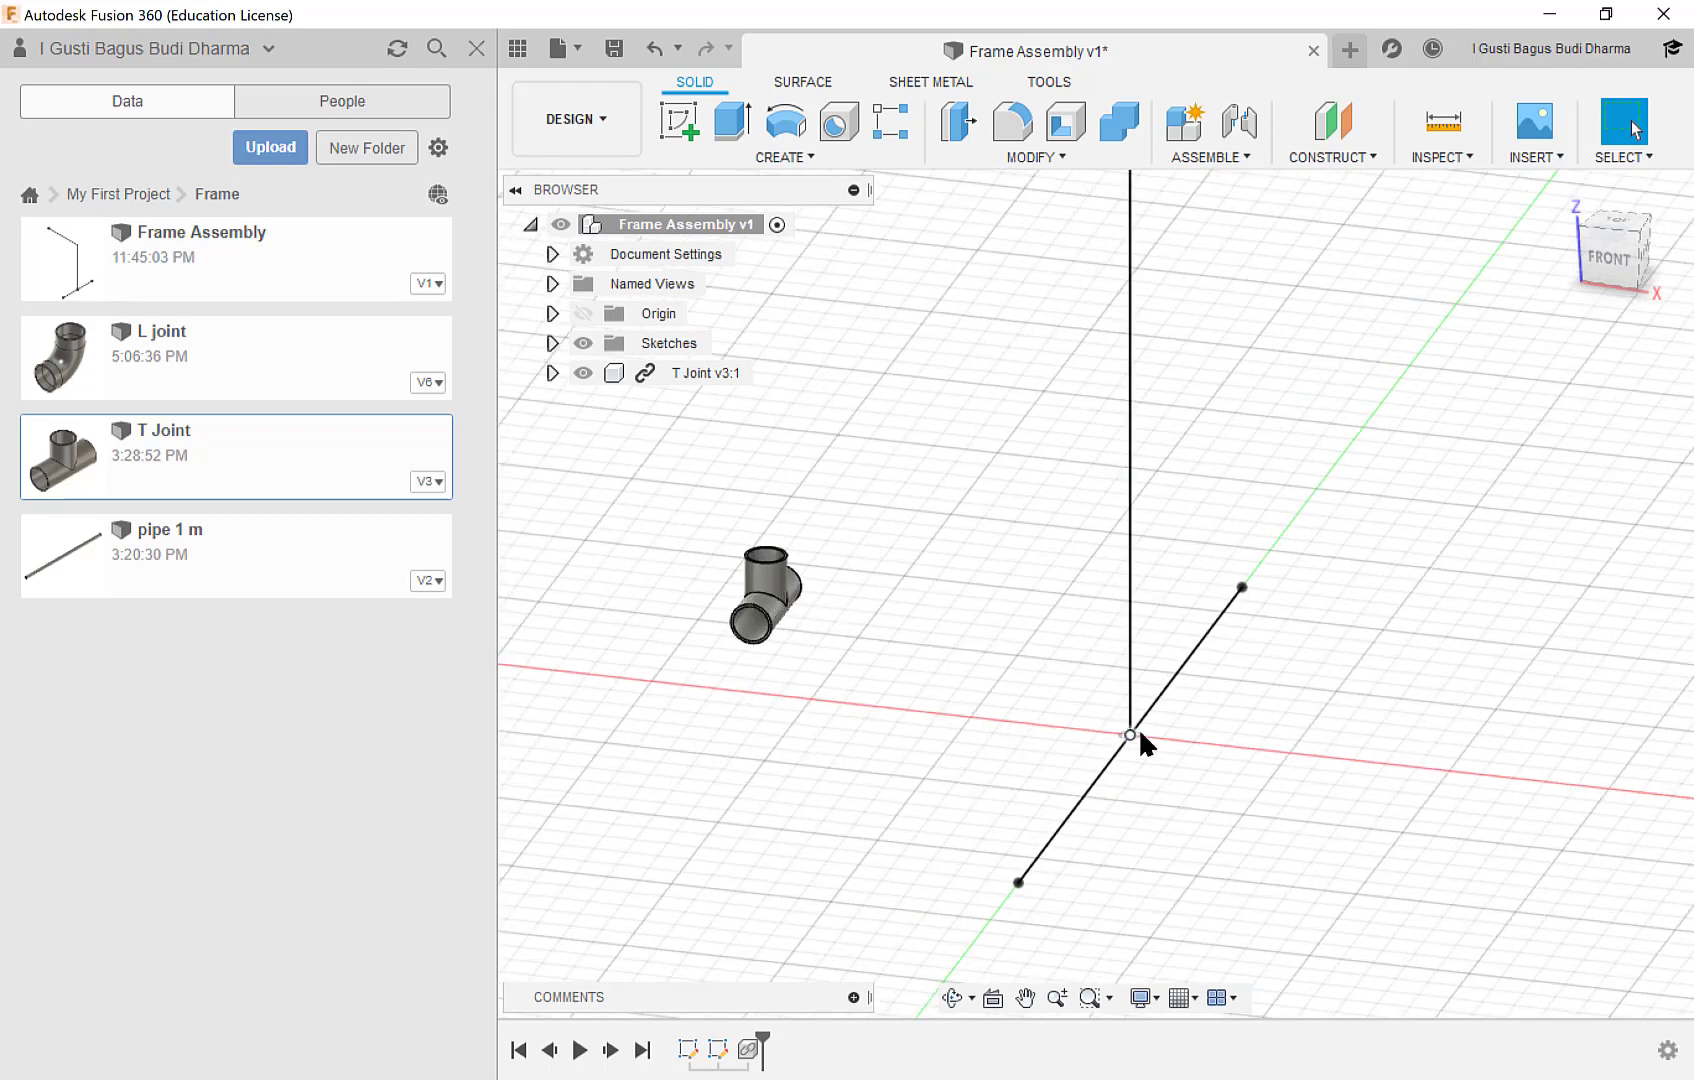
{"action": "scroll", "coordinate": [1138, 727], "scroll_direction": "up", "scroll_amount": 2}
{"action": "scroll", "coordinate": [883, 613], "scroll_direction": "down", "scroll_amount": 2}
{"action": "scroll", "coordinate": [866, 600], "scroll_direction": "down", "scroll_amount": 1}
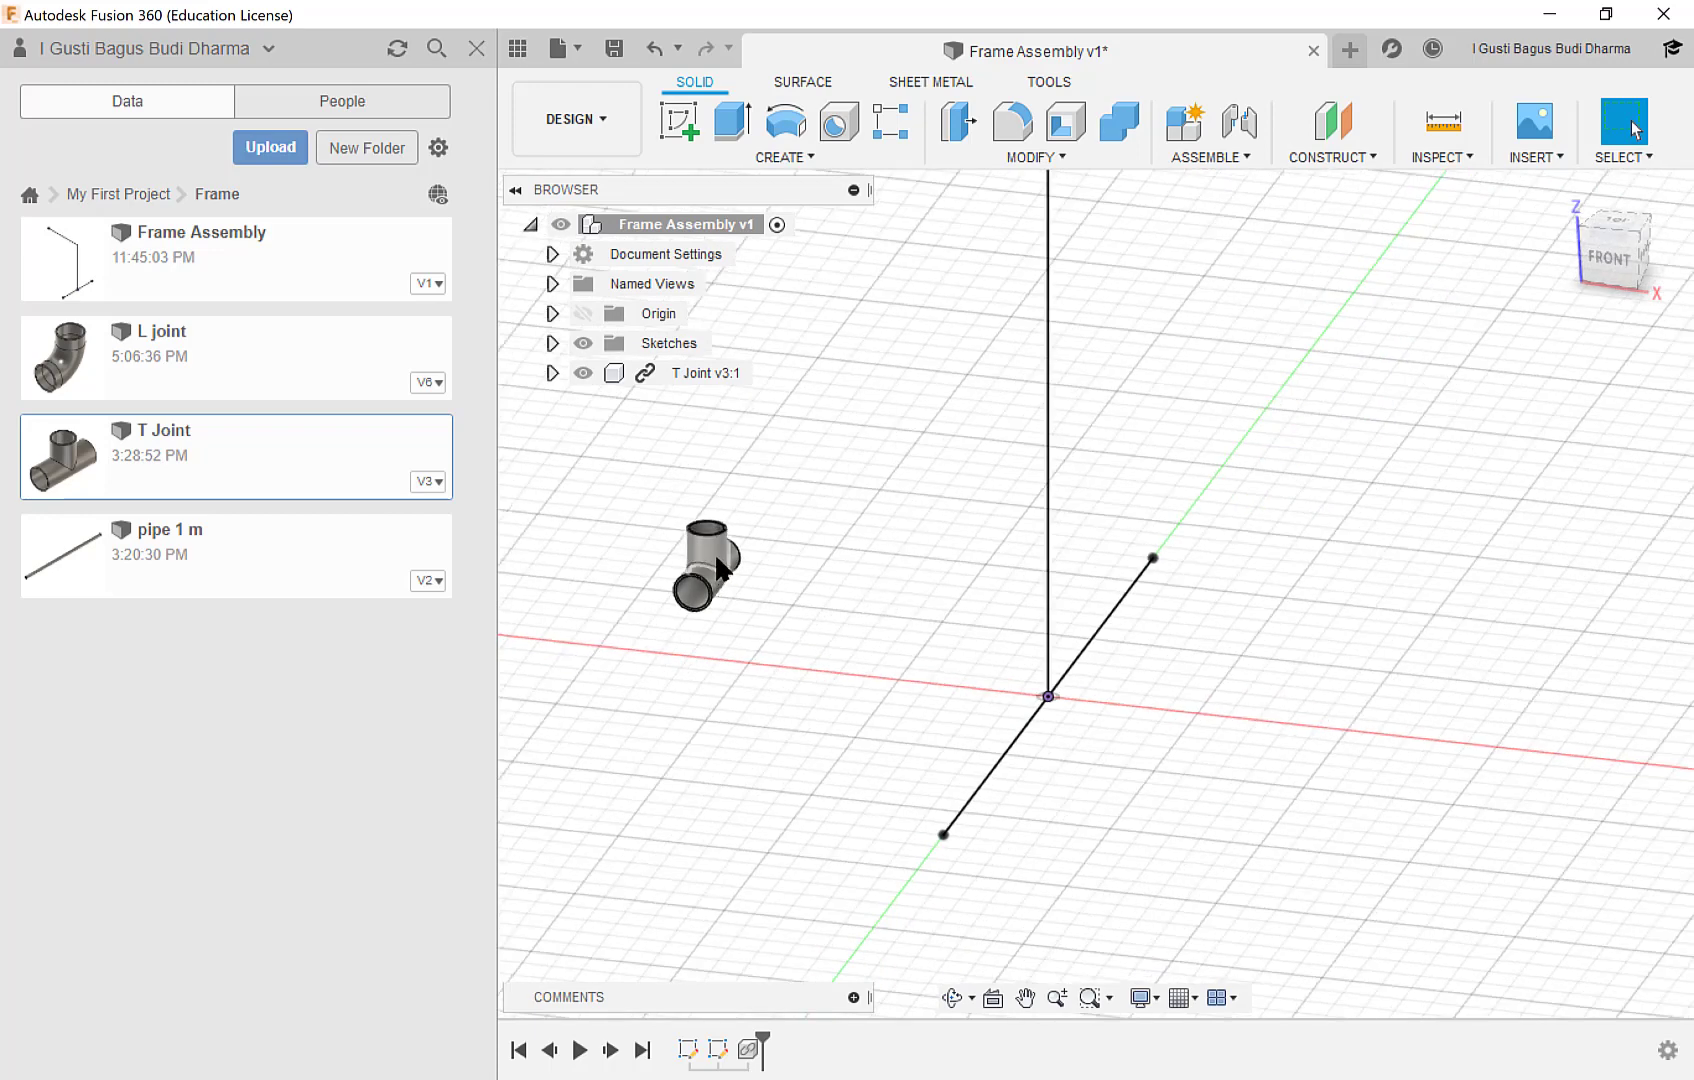
Move the T Joint freely closer to the skeleton's origin and capture its position when starting the Joint command.
{"action": "mouse_move", "coordinate": [722, 578]}
{"action": "left_mouse_down"}
{"action": "mouse_move", "coordinate": [881, 612]}
{"action": "mouse_move", "coordinate": [985, 664]}
{"action": "left_mouse_up"}
{"action": "scroll", "coordinate": [1048, 694], "scroll_direction": "up", "scroll_amount": 1}
{"action": "scroll", "coordinate": [1043, 695], "scroll_direction": "up", "scroll_amount": 3}
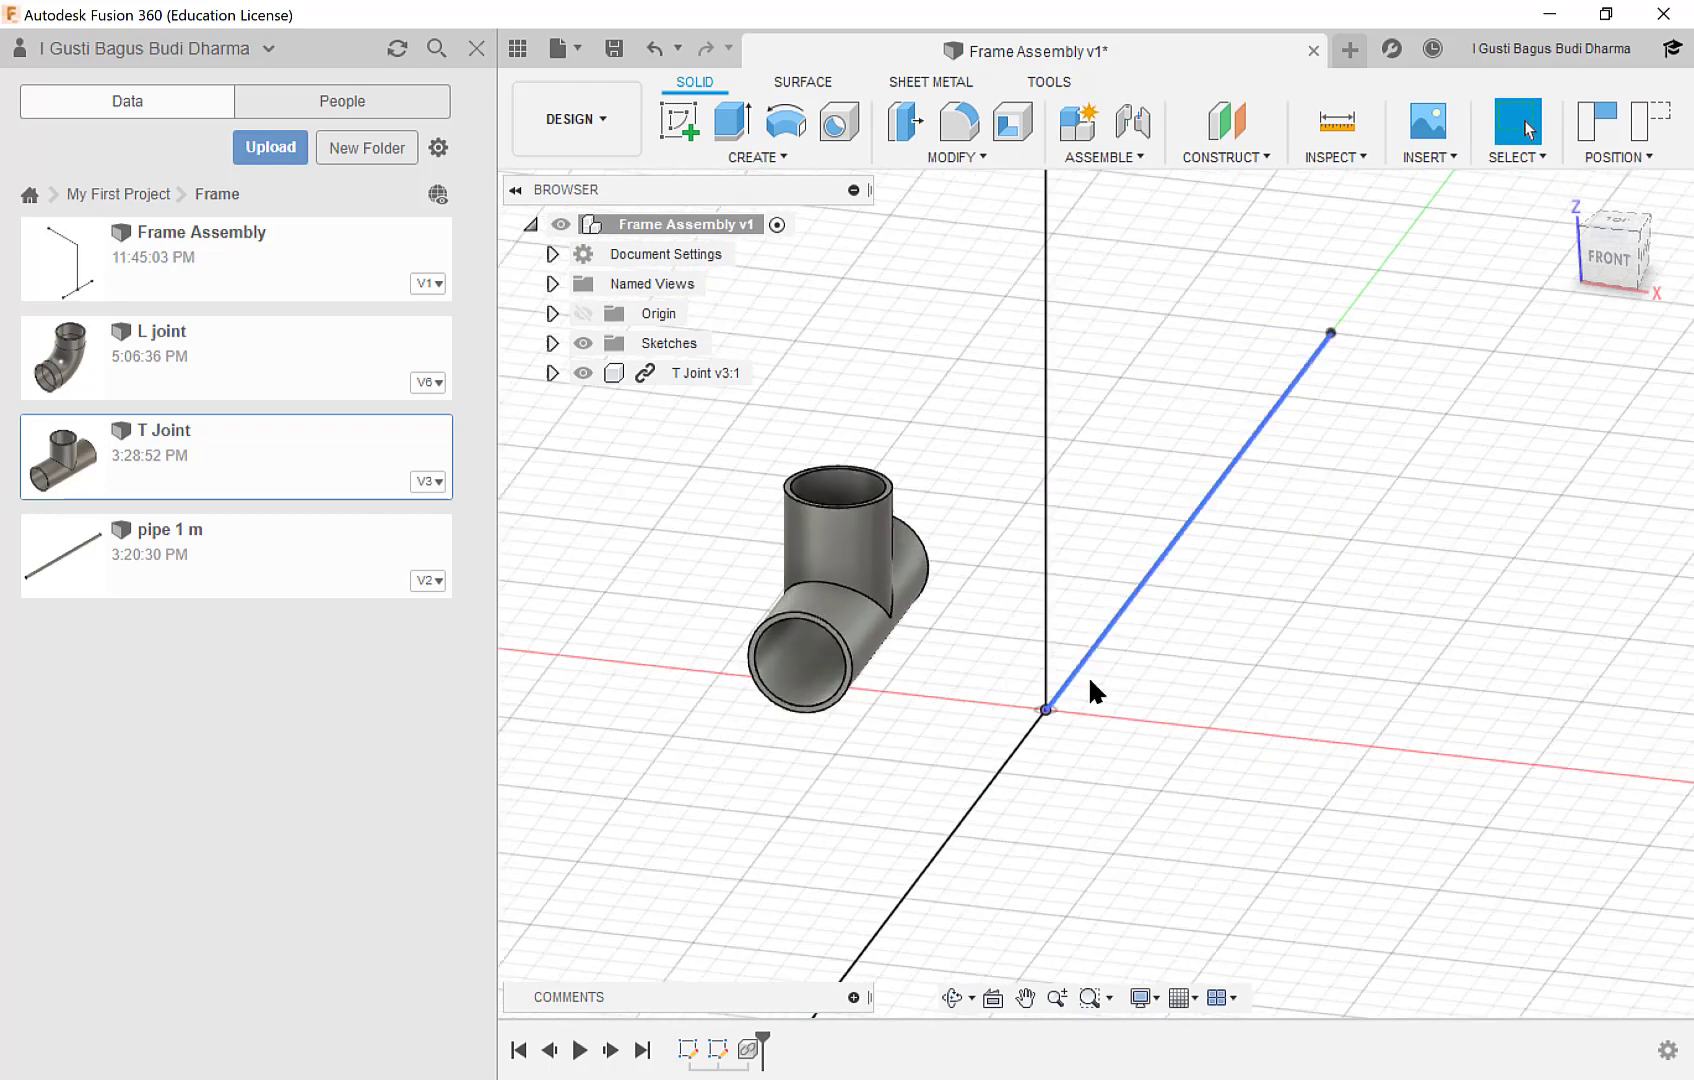
{"action": "scroll", "coordinate": [1202, 703], "scroll_direction": "up", "scroll_amount": 1}
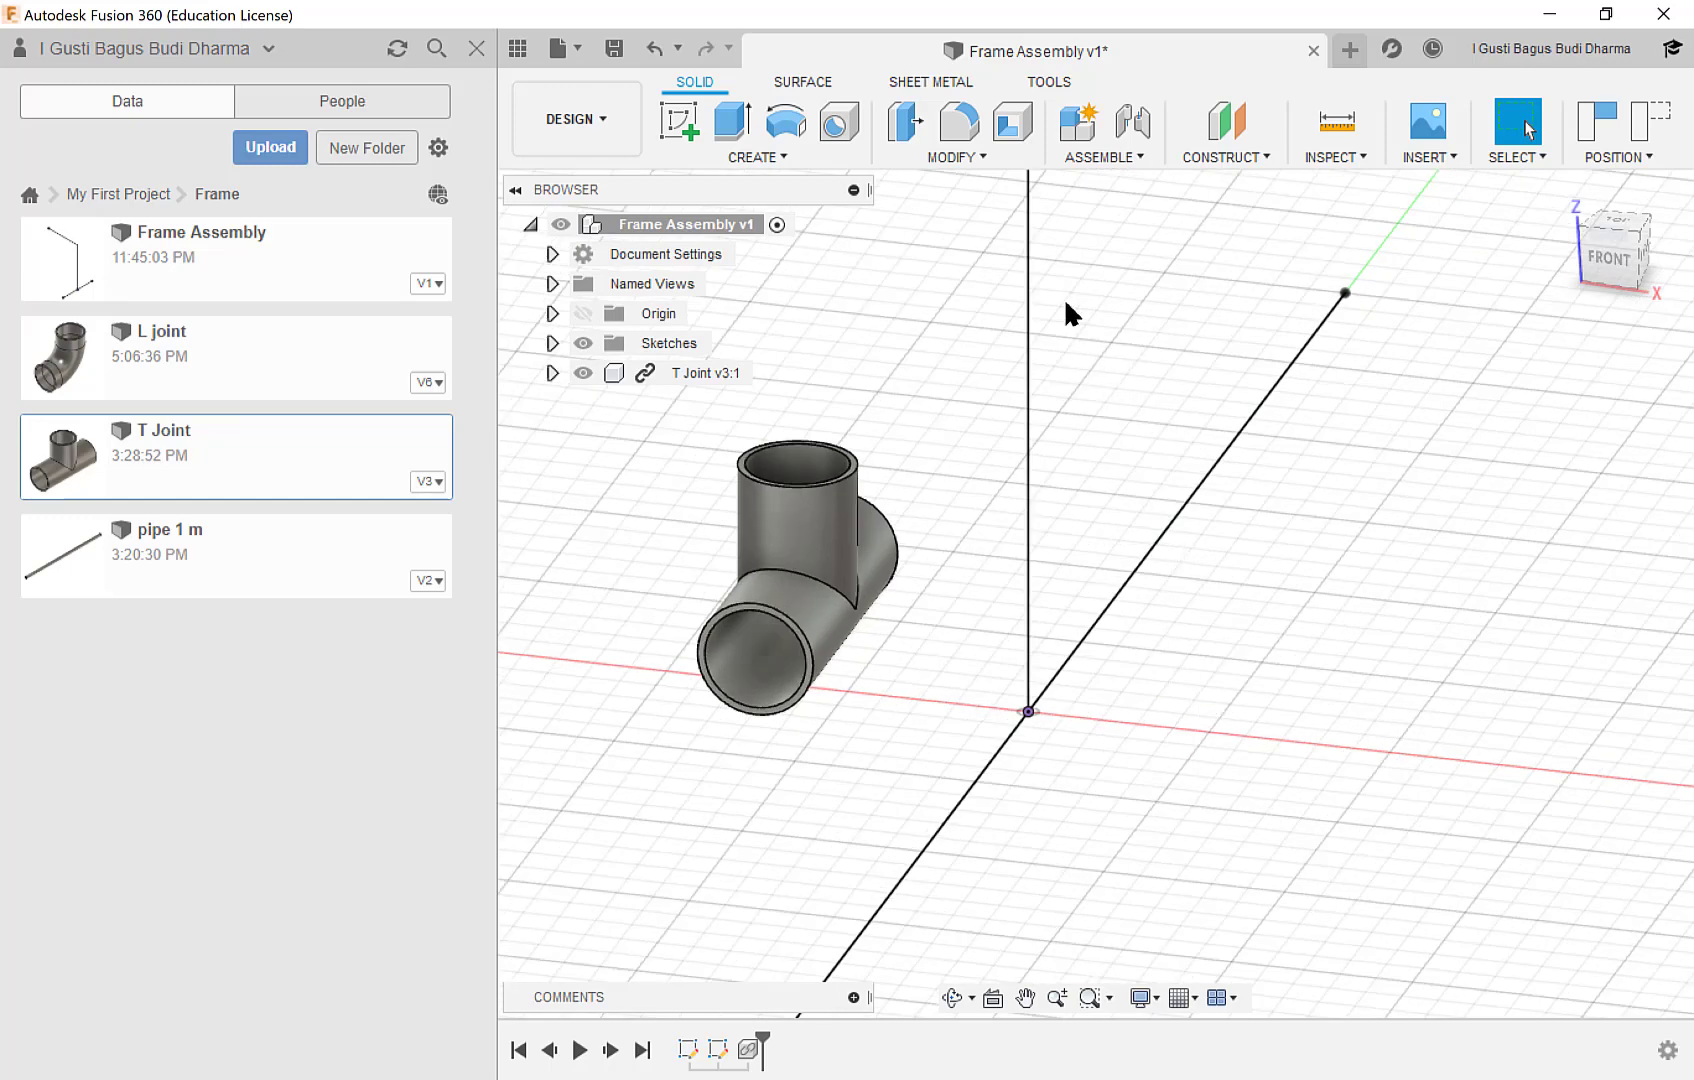
{"action": "left_click", "coordinate": [1130, 160]}
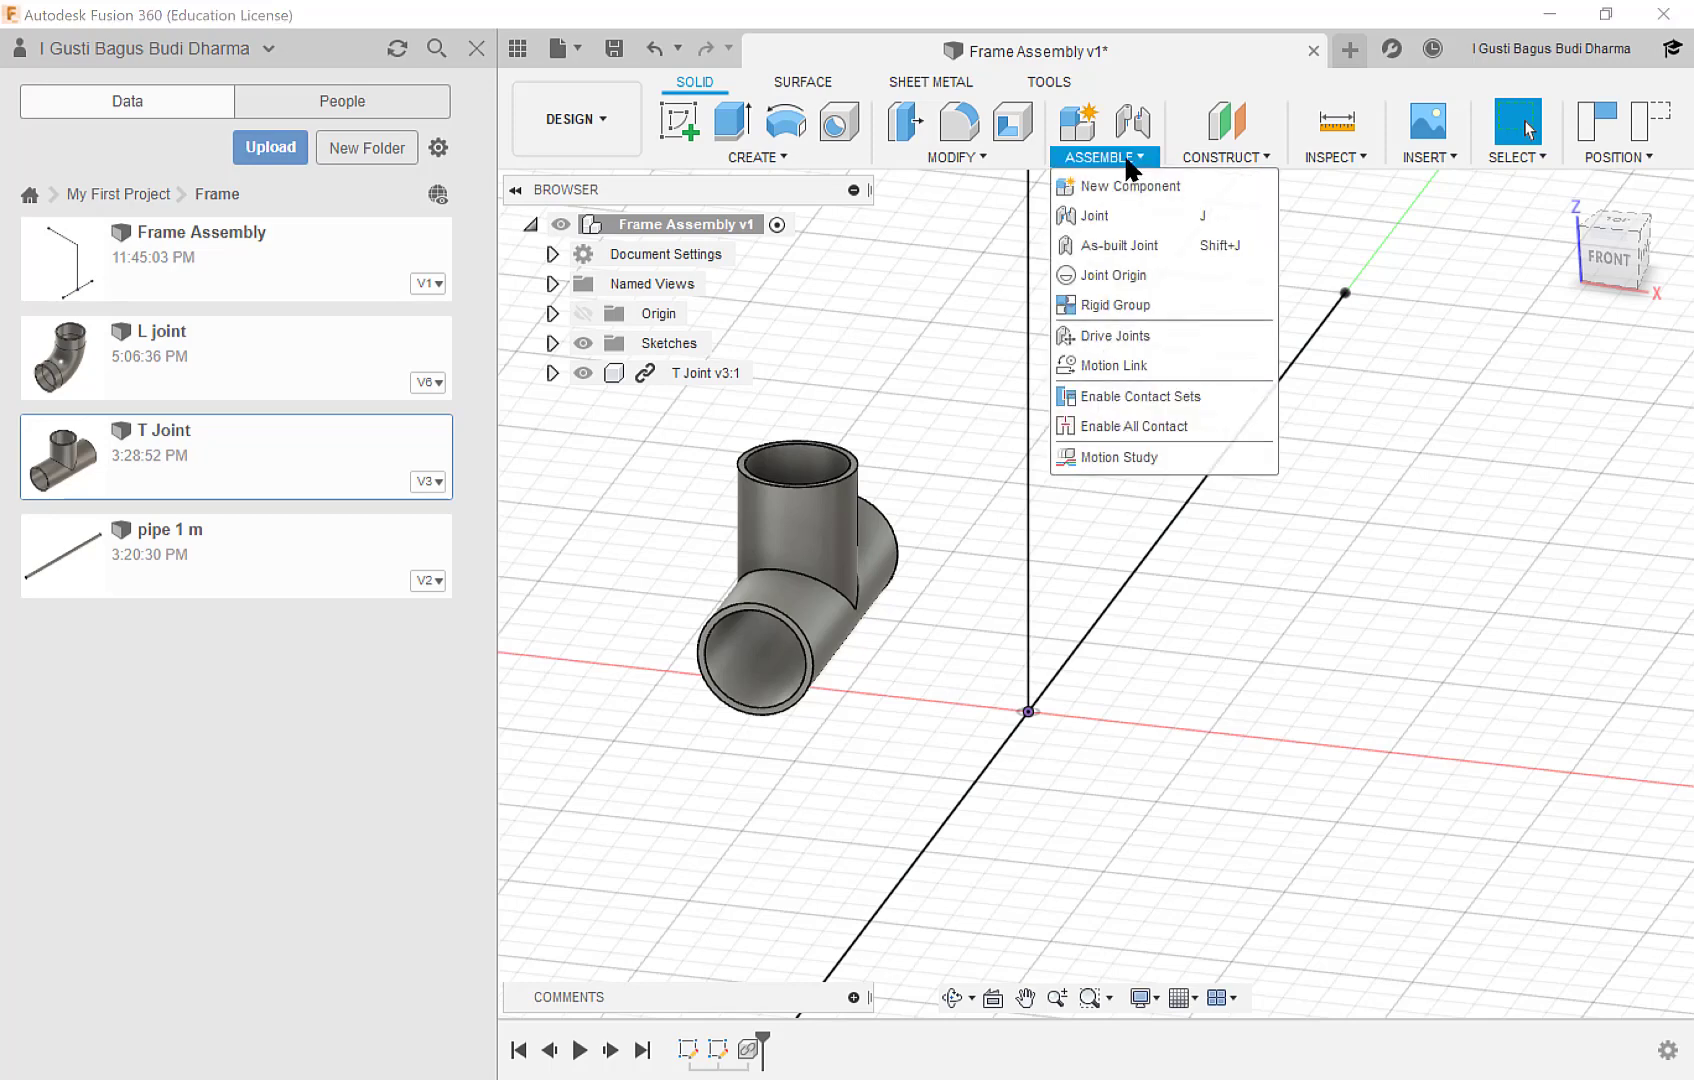
{"action": "left_click", "coordinate": [1114, 216]}
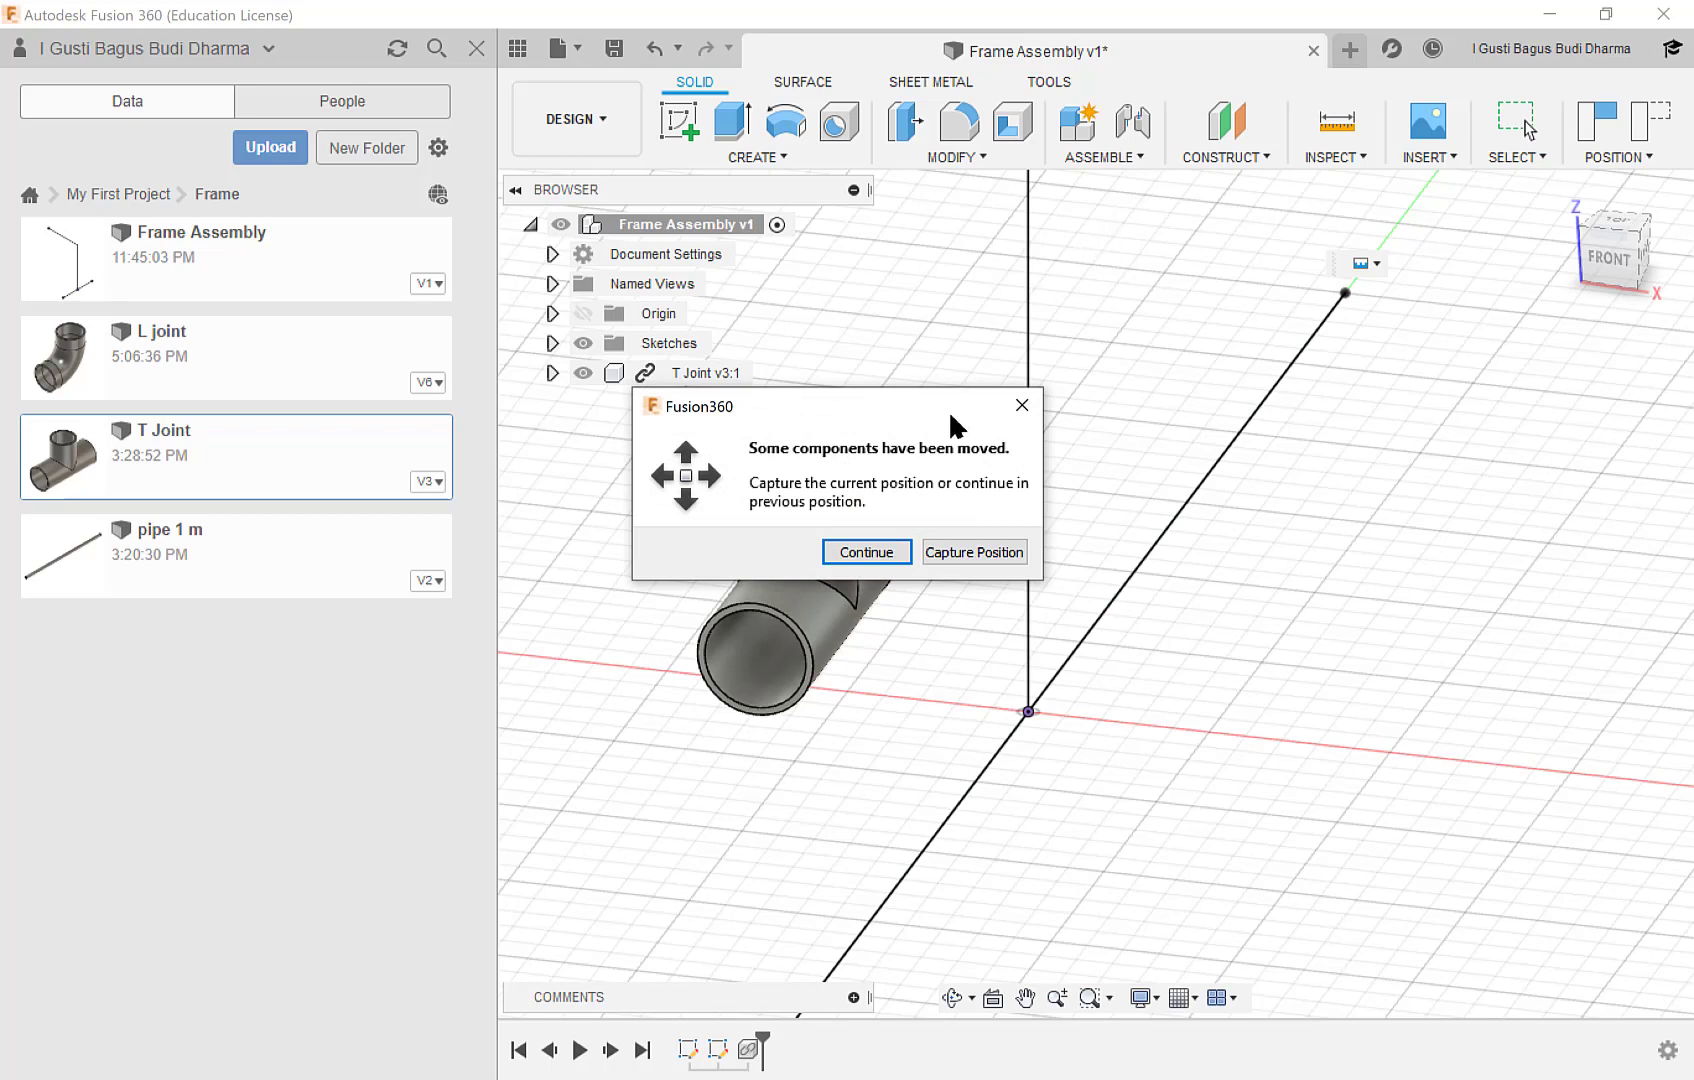
{"action": "left_click_drag", "start_coordinate": [918, 405], "coordinate": [1399, 395]}
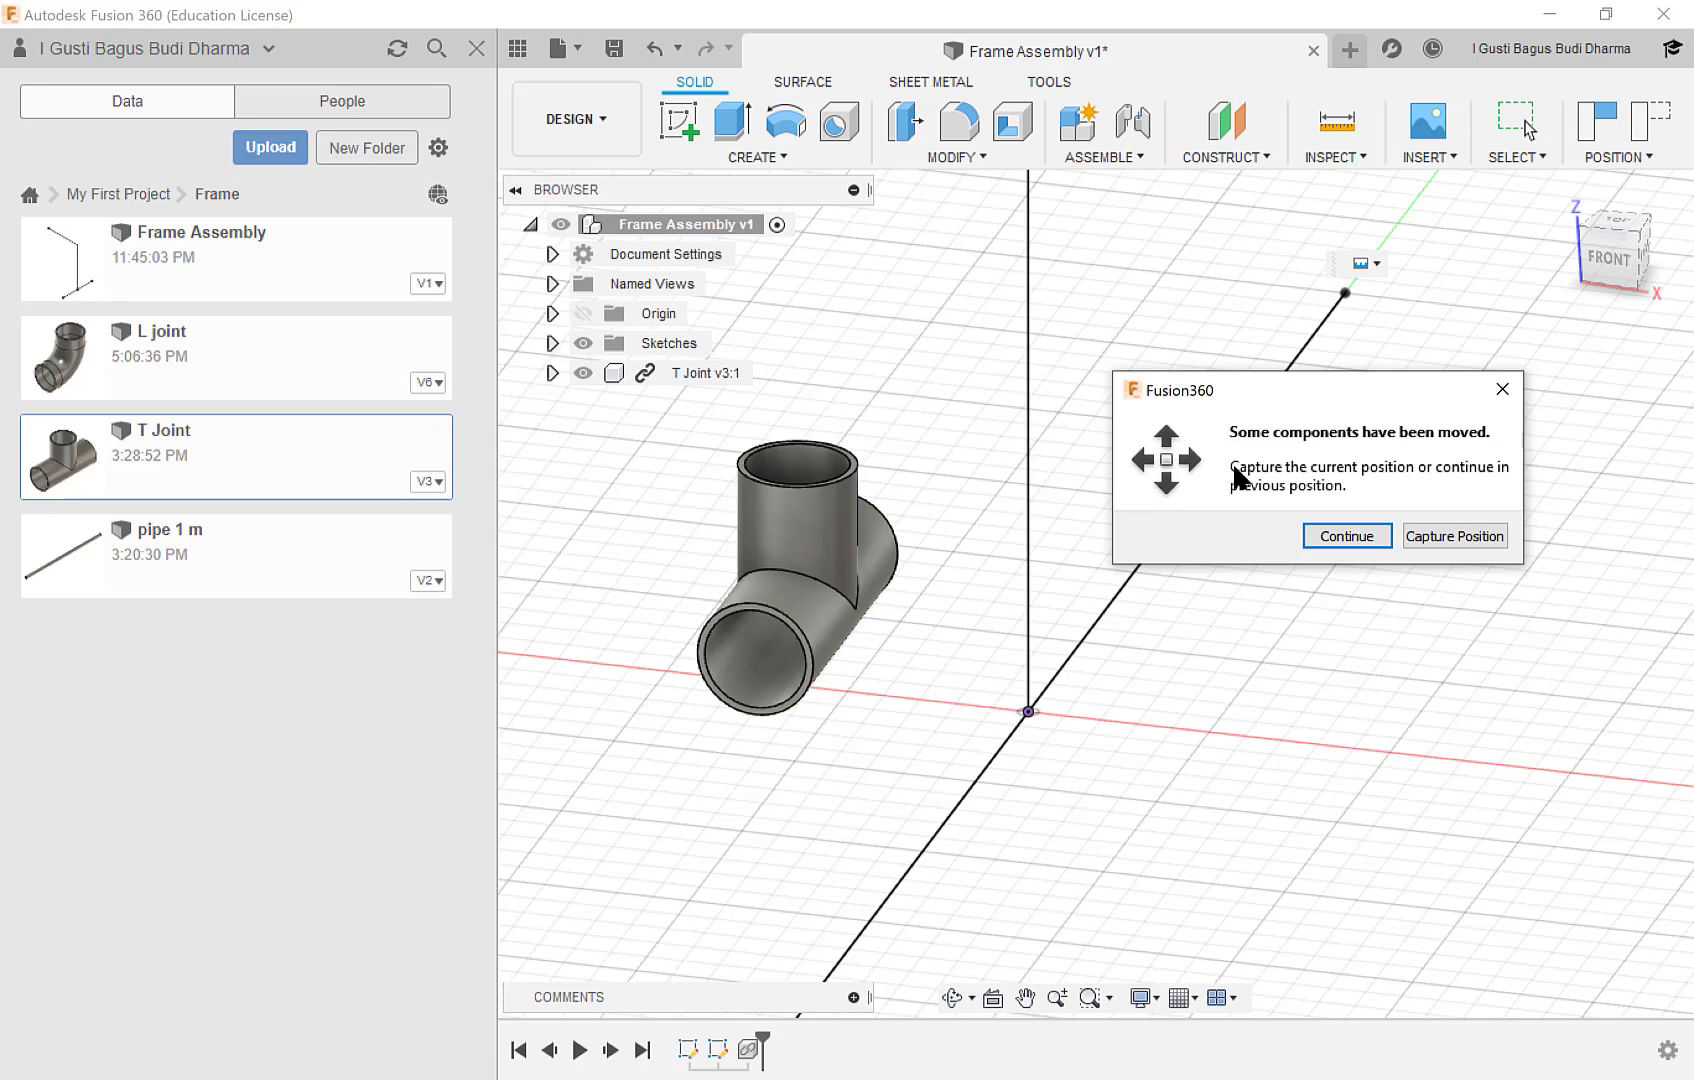
{"action": "left_click", "coordinate": [1455, 537]}
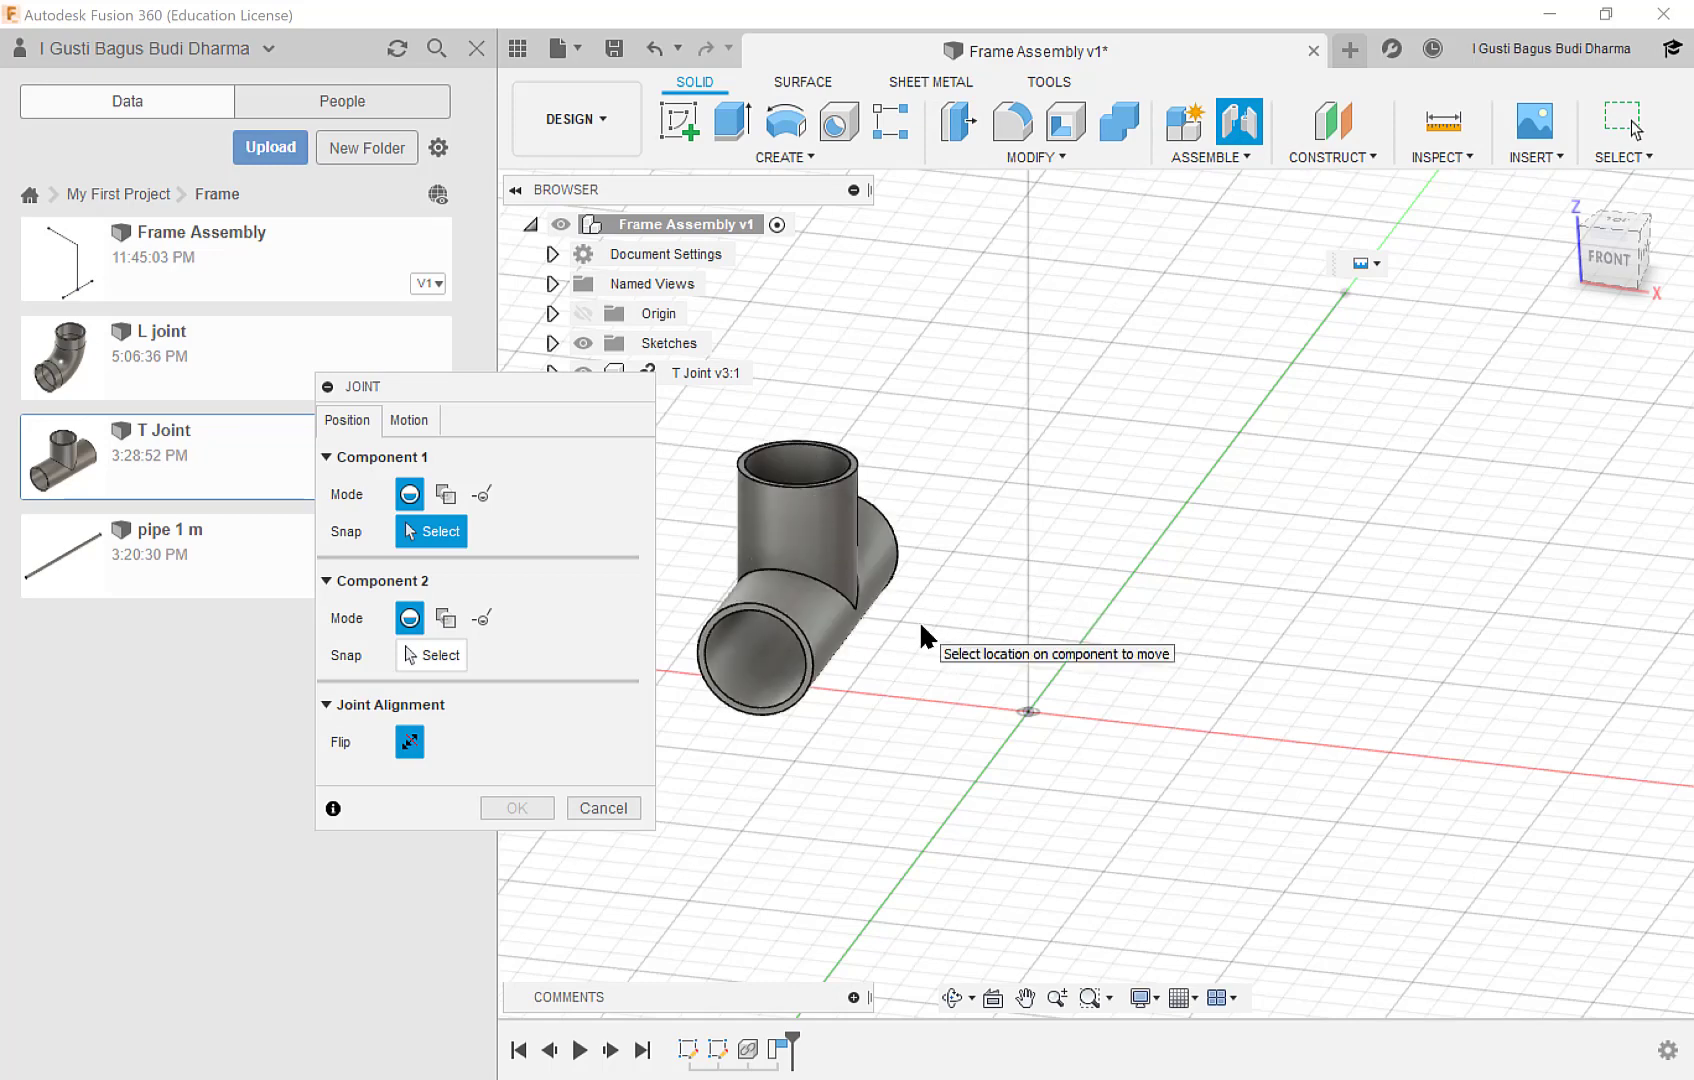
Join the T Joint's inner centre point to the skeleton's origin with a rigid joint, keeping zero angle and offsets.
{"action": "scroll", "coordinate": [920, 625], "scroll_direction": "up", "scroll_amount": 1}
{"action": "middle_click_drag", "start_coordinate": [908, 630], "coordinate": [964, 543]}
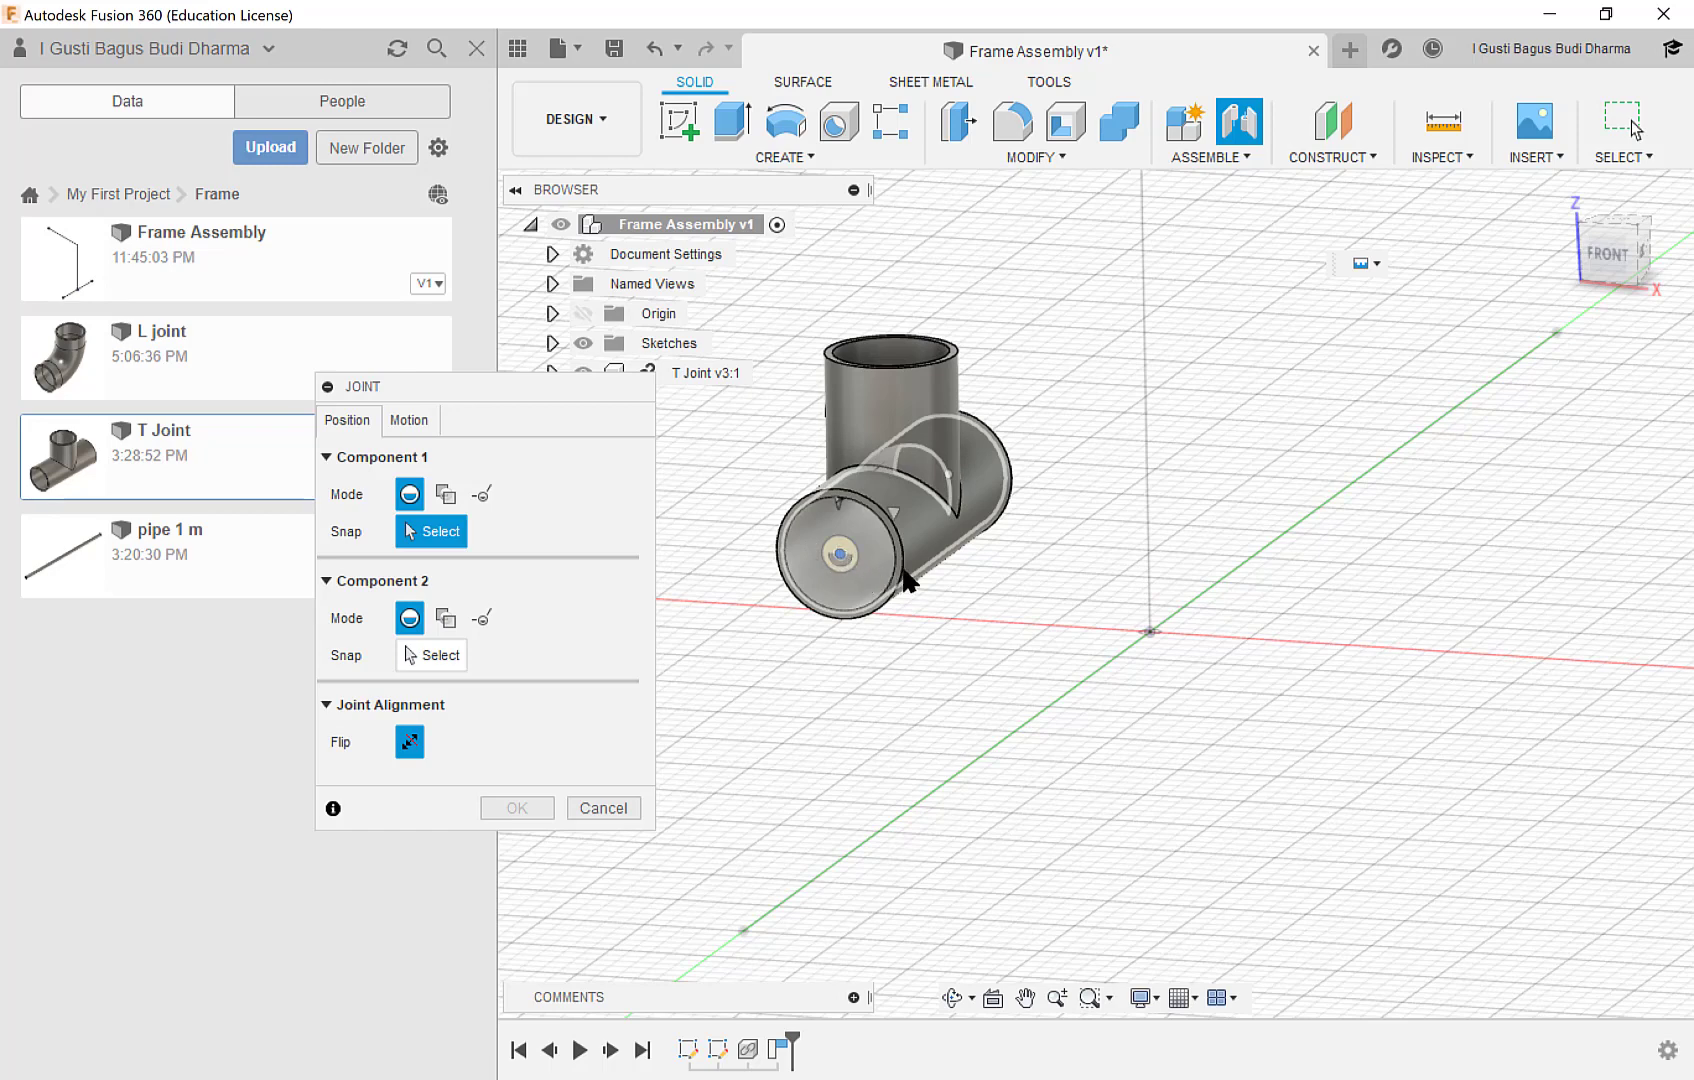
{"action": "middle_click_drag", "start_coordinate": [906, 575], "coordinate": [826, 569], "text": "shift"}
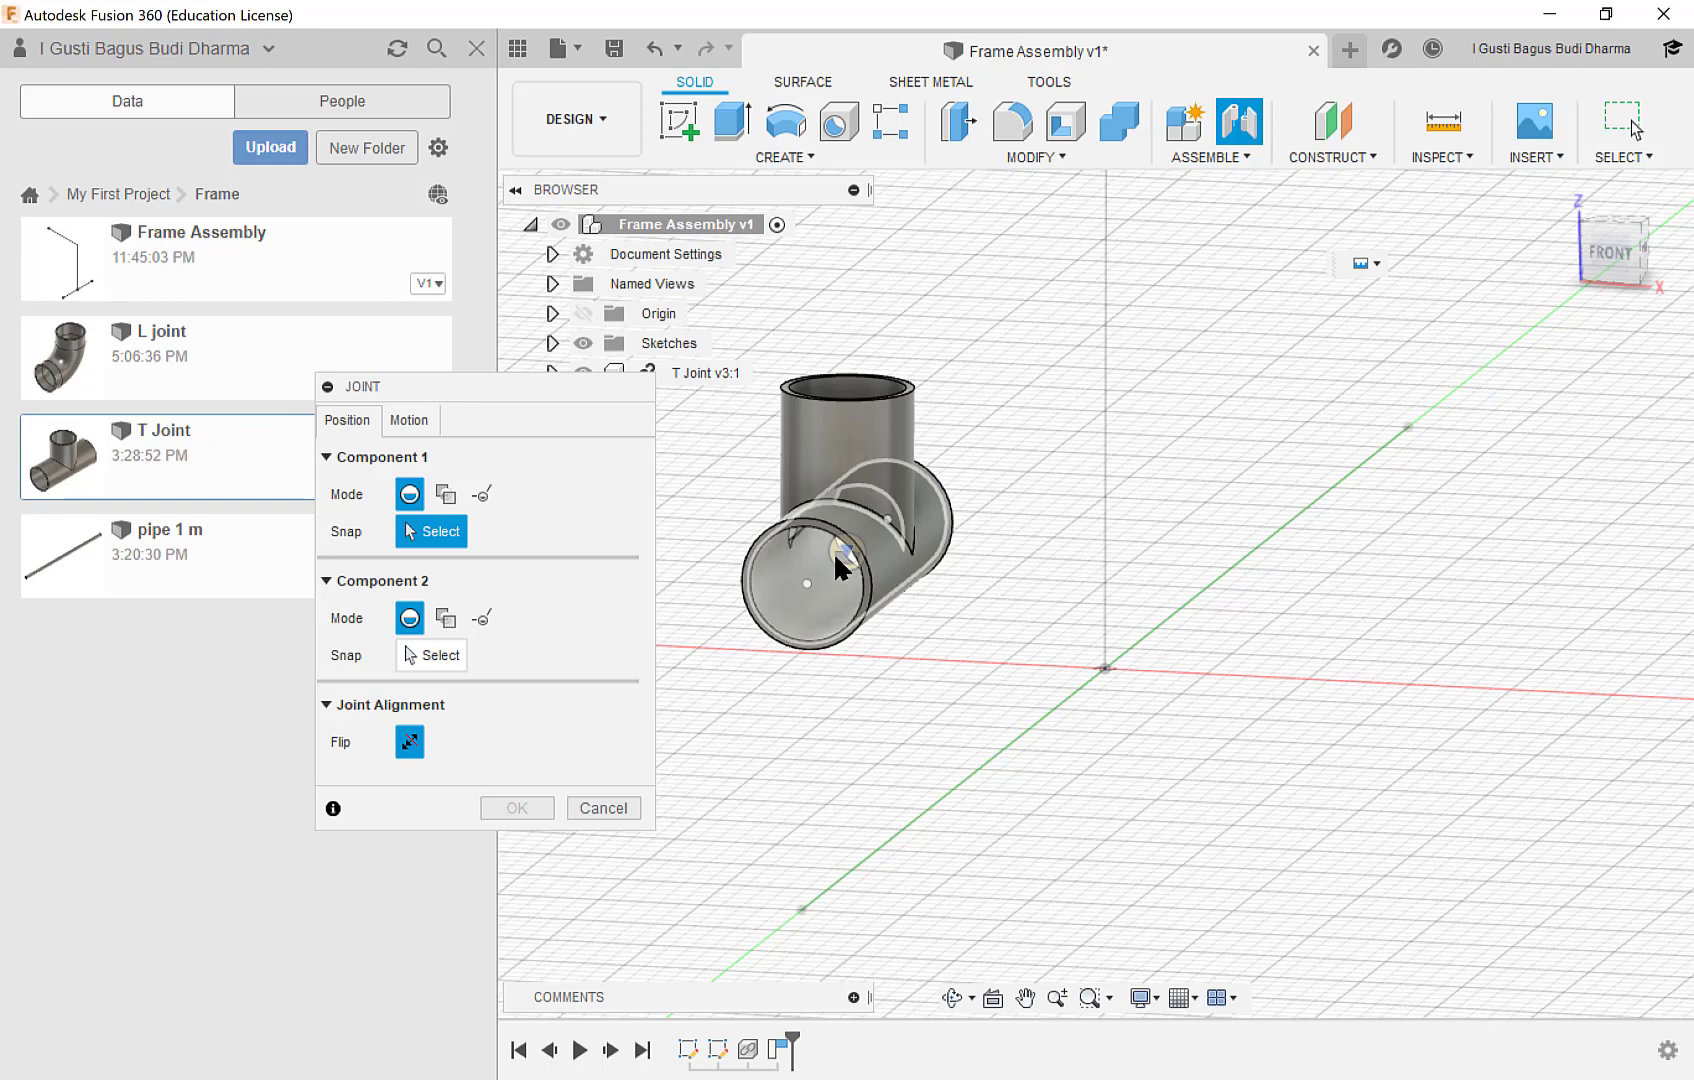
{"action": "left_click", "coordinate": [833, 553]}
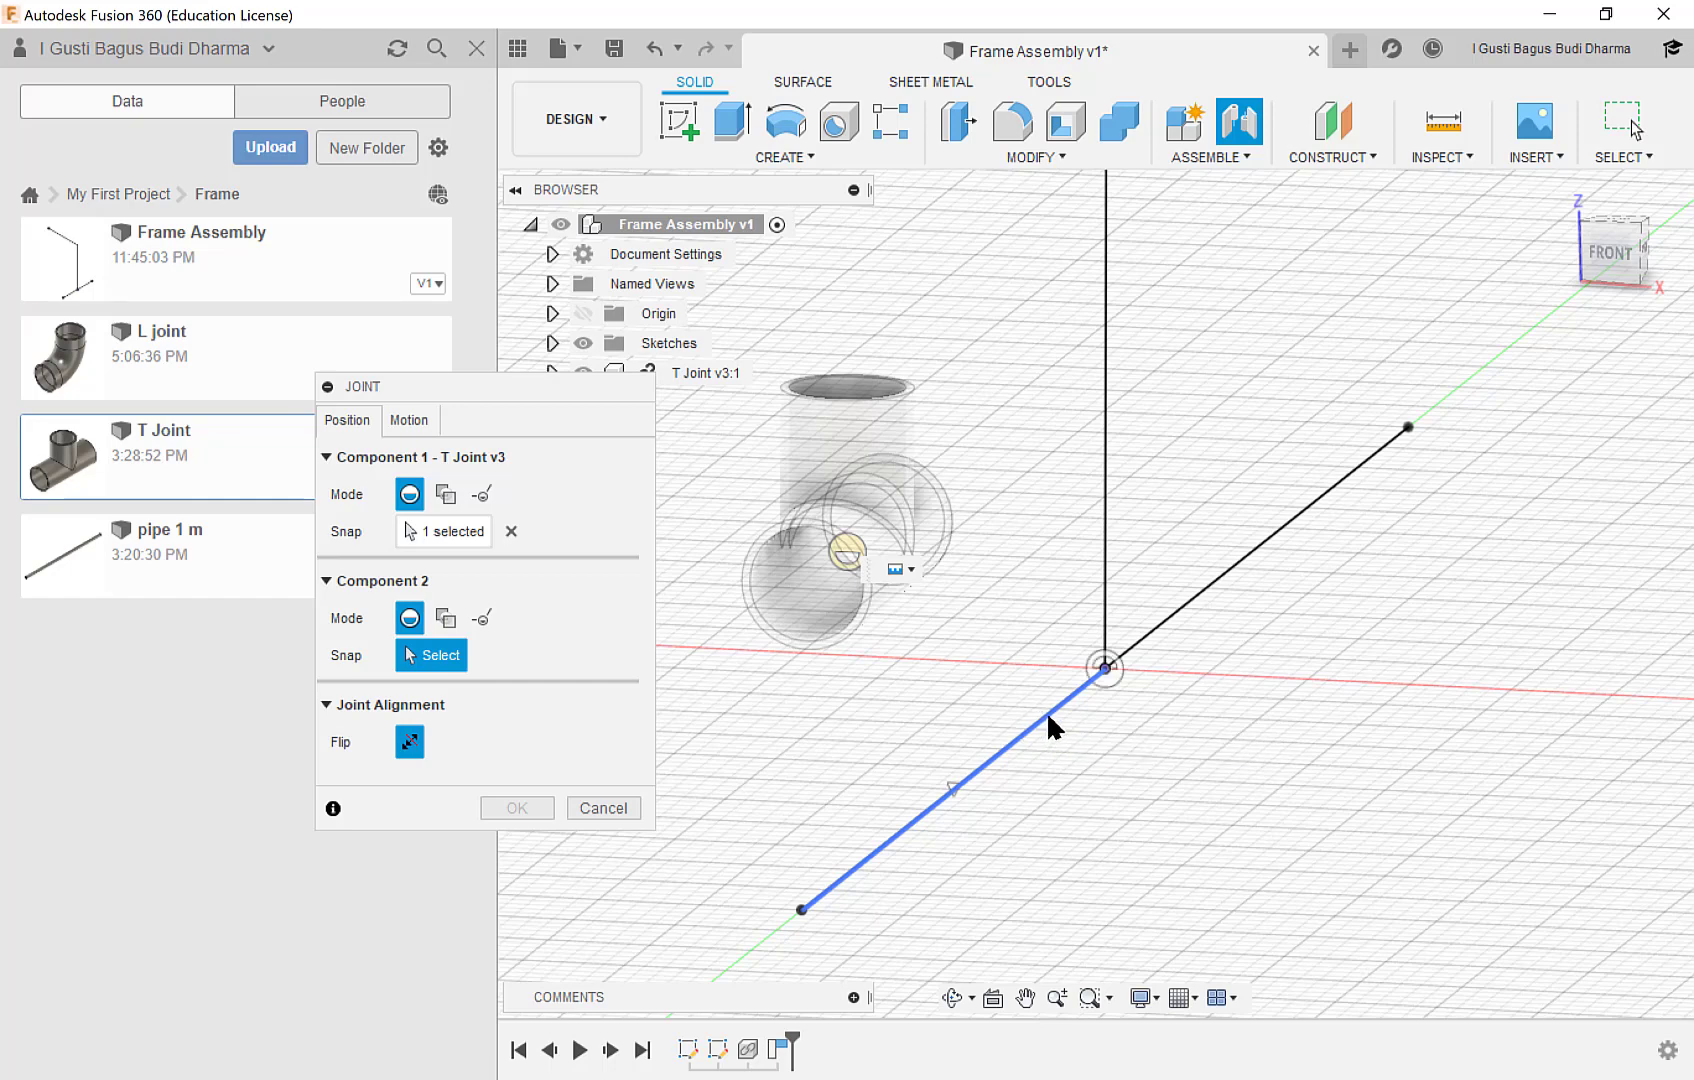
{"action": "left_click", "coordinate": [1106, 667]}
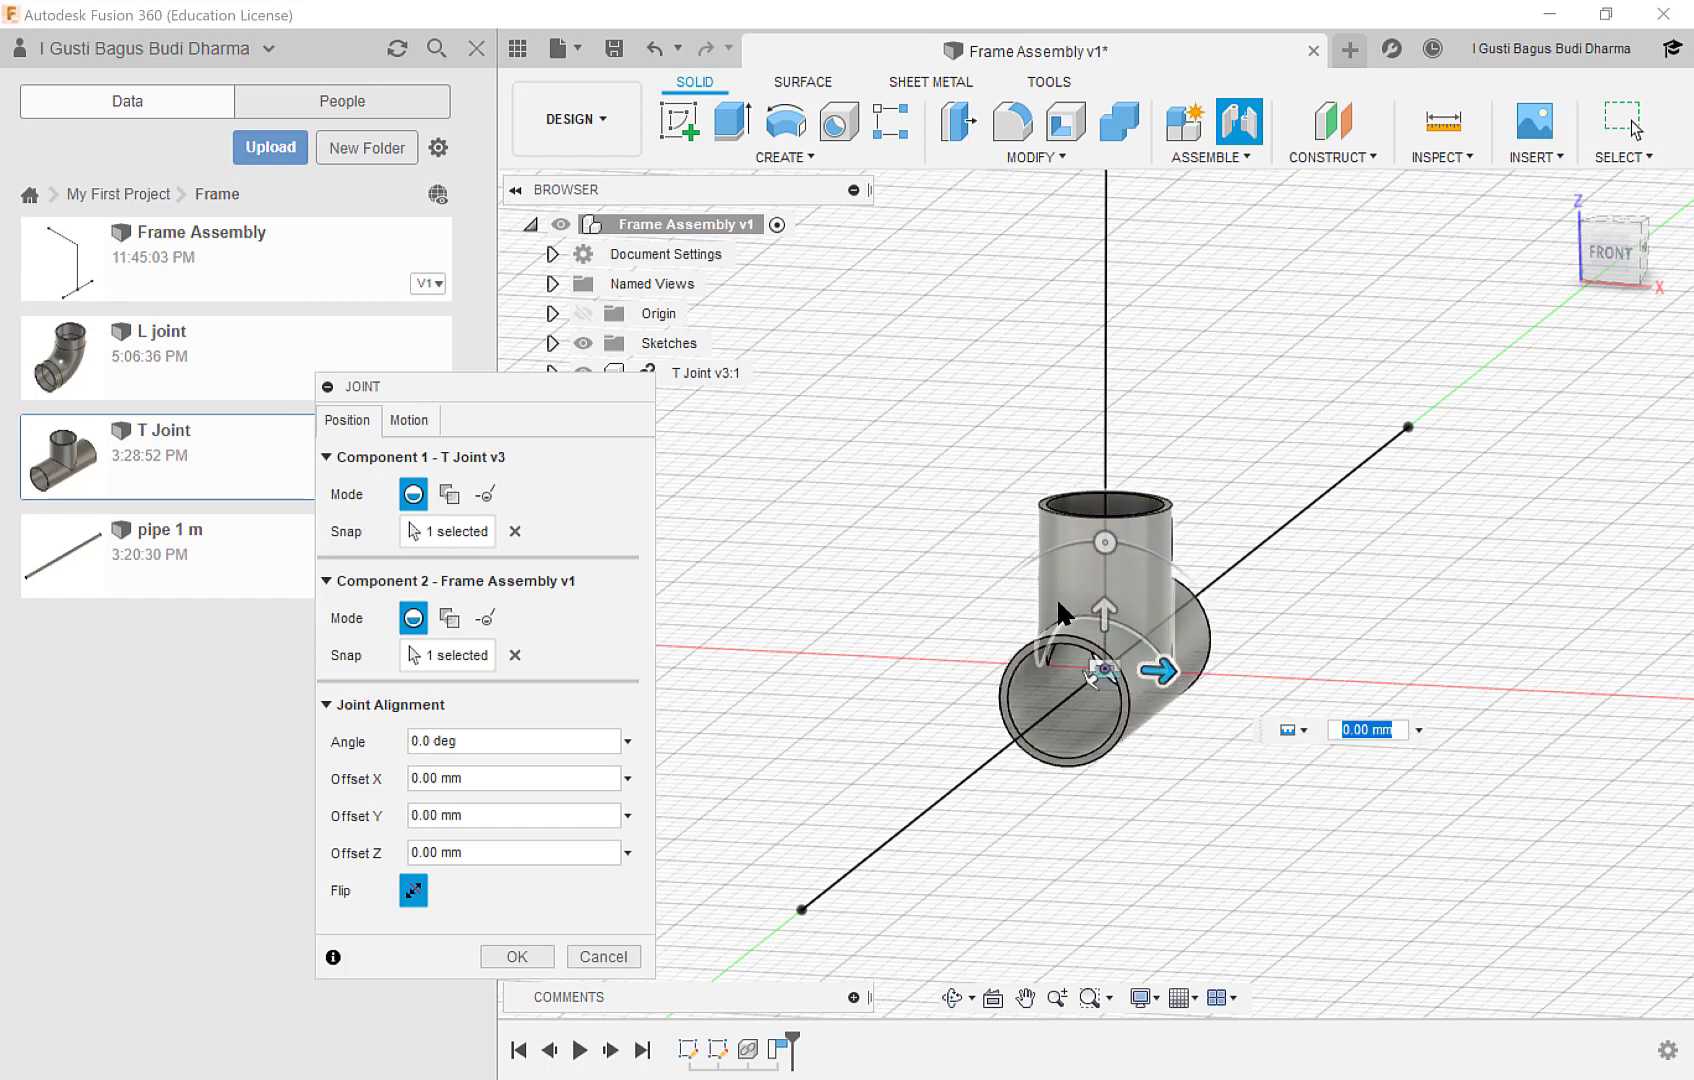
{"action": "left_click", "coordinate": [1304, 731]}
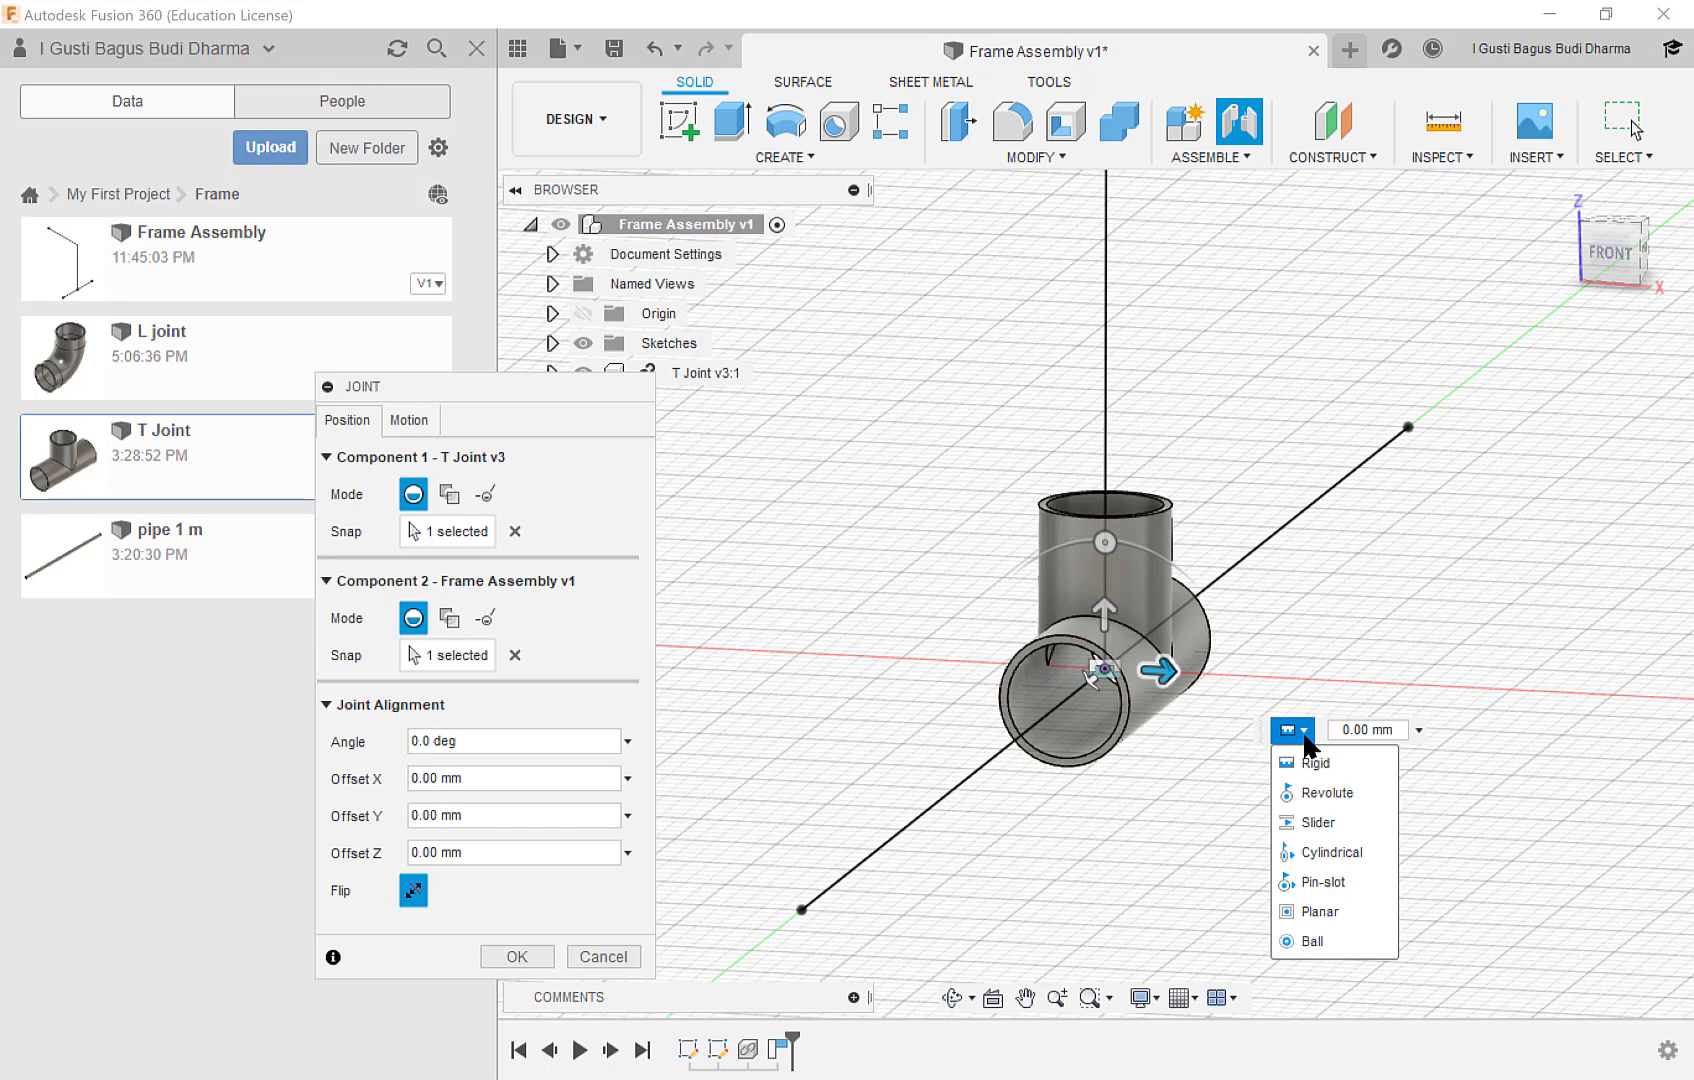
{"action": "left_click", "coordinate": [1304, 740]}
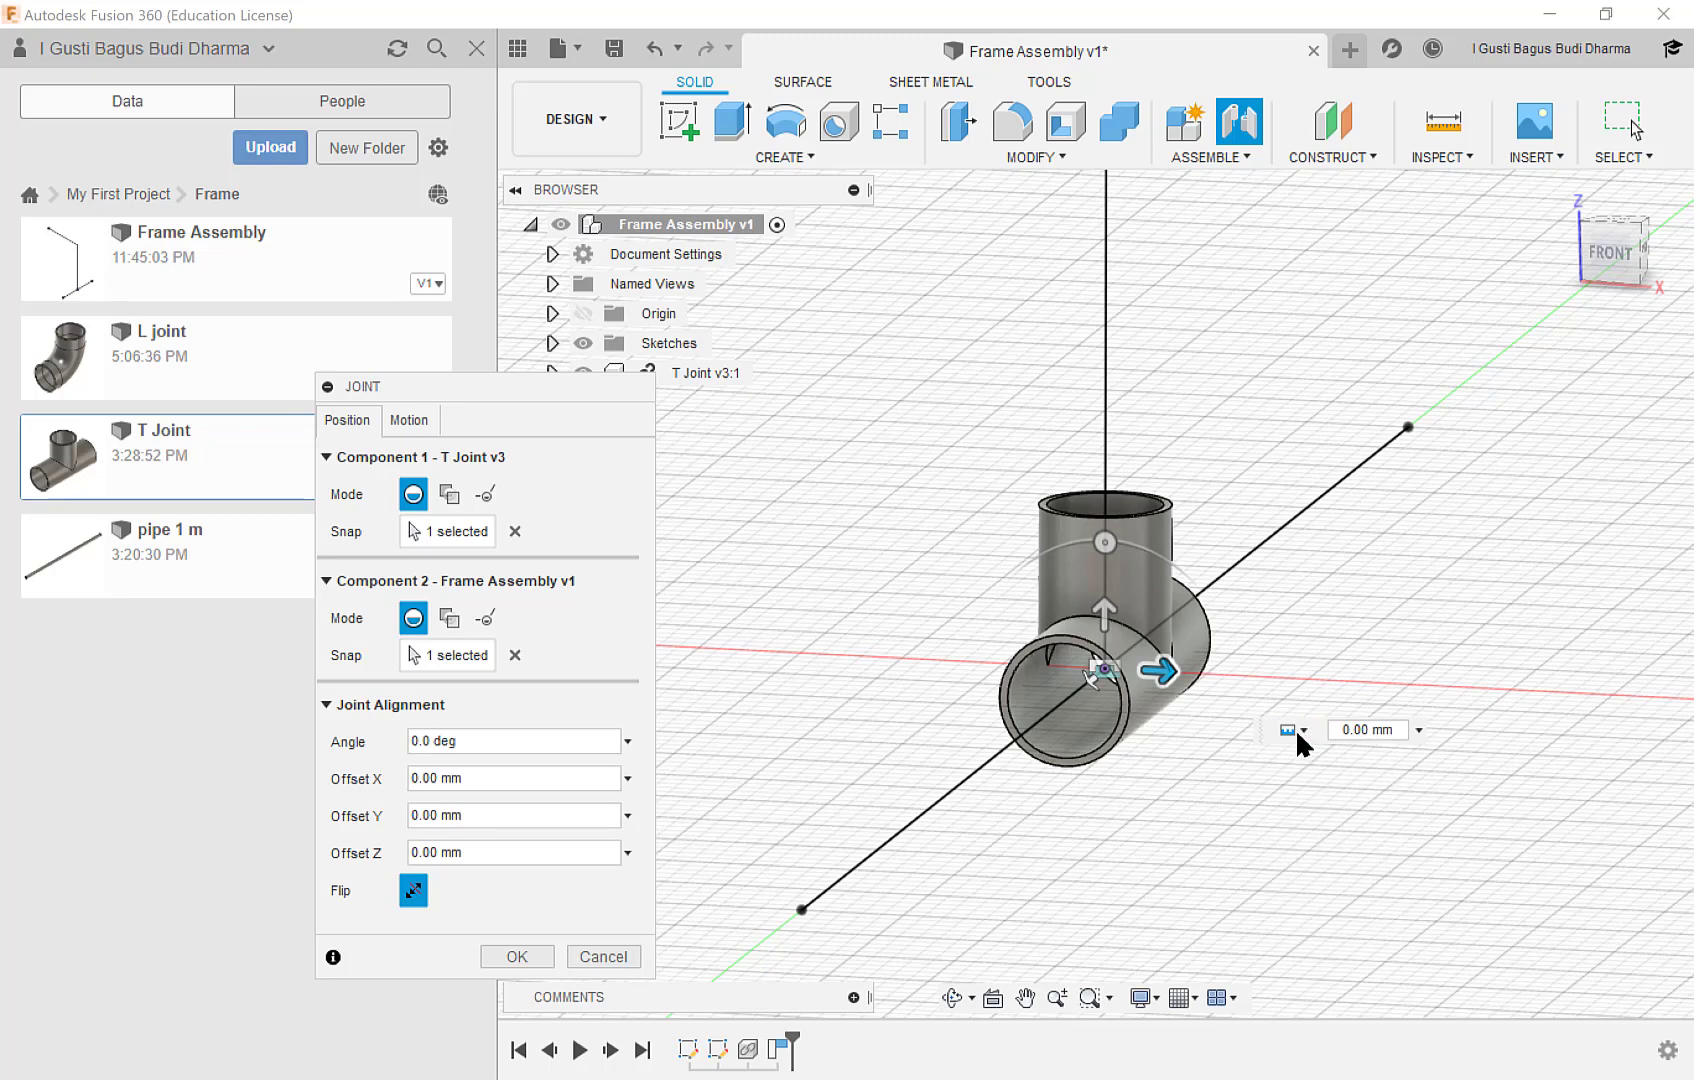
{"action": "left_click", "coordinate": [516, 957]}
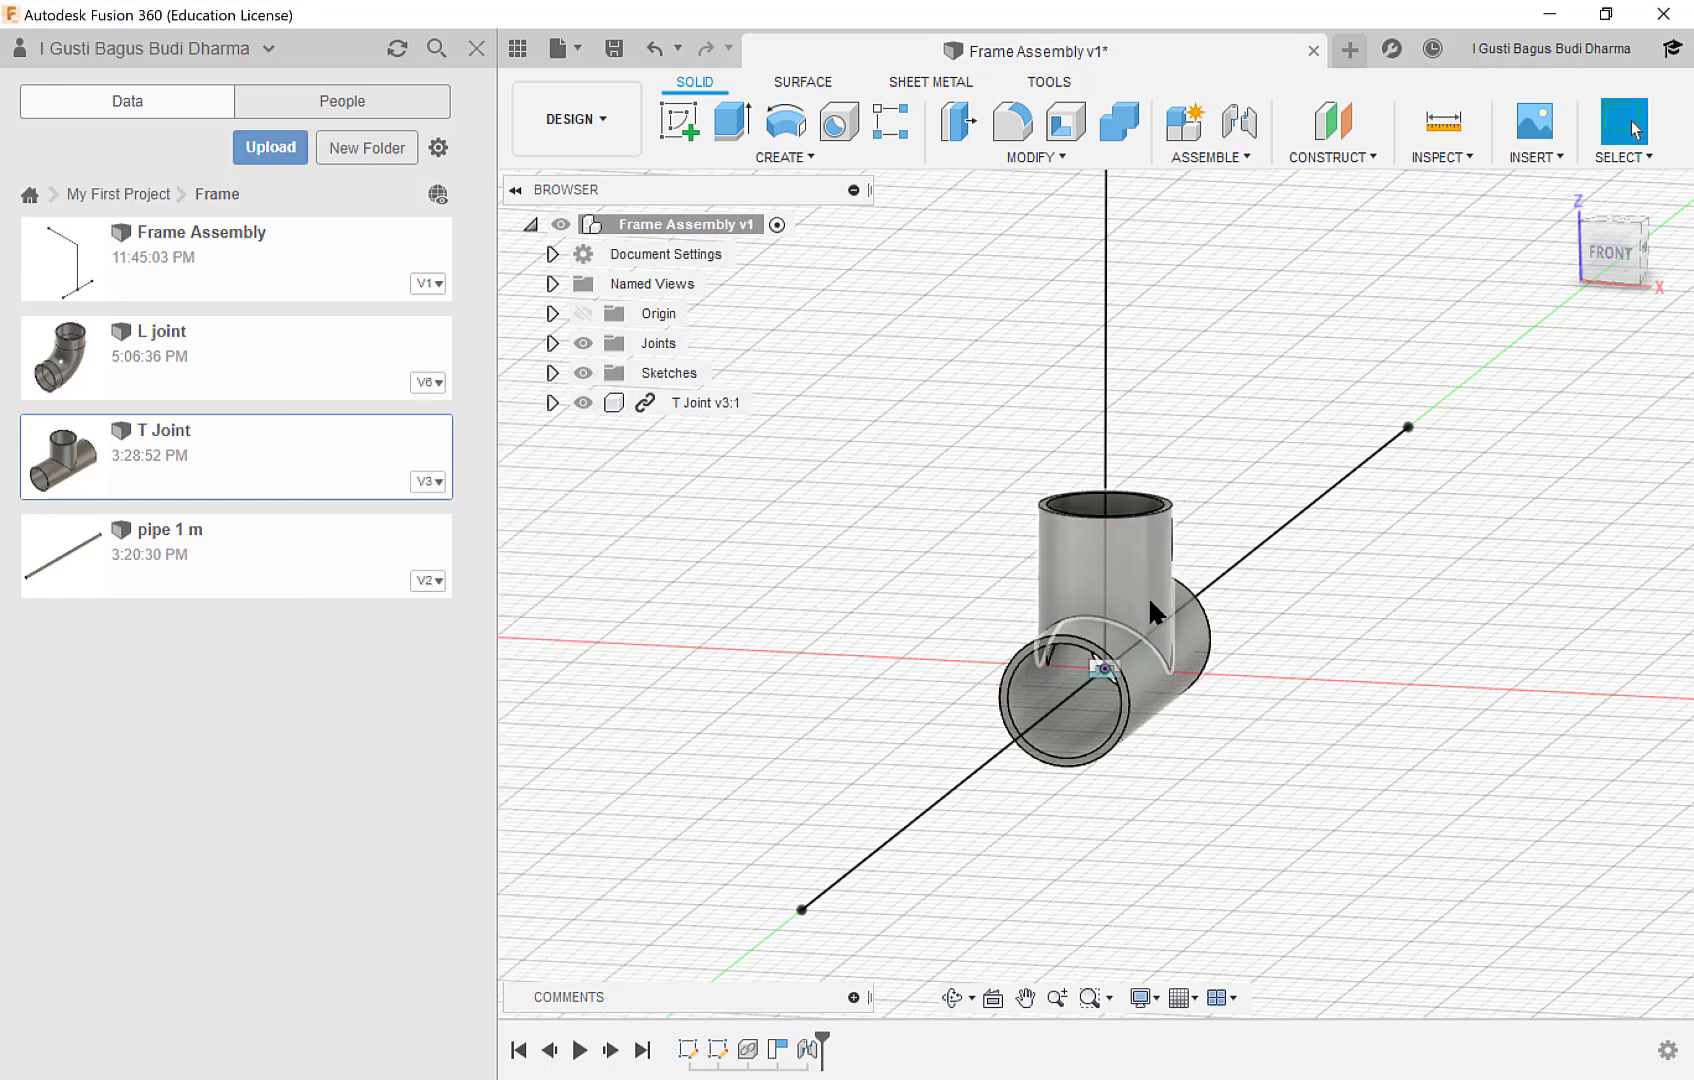
Insert the L joint into the assembly and place it near the skeleton's upper corner, offset about X -129, Y 106, Z 659 mm.
{"action": "scroll", "coordinate": [1153, 606], "scroll_direction": "down", "scroll_amount": 3}
{"action": "scroll", "coordinate": [1153, 606], "scroll_direction": "down", "scroll_amount": 4}
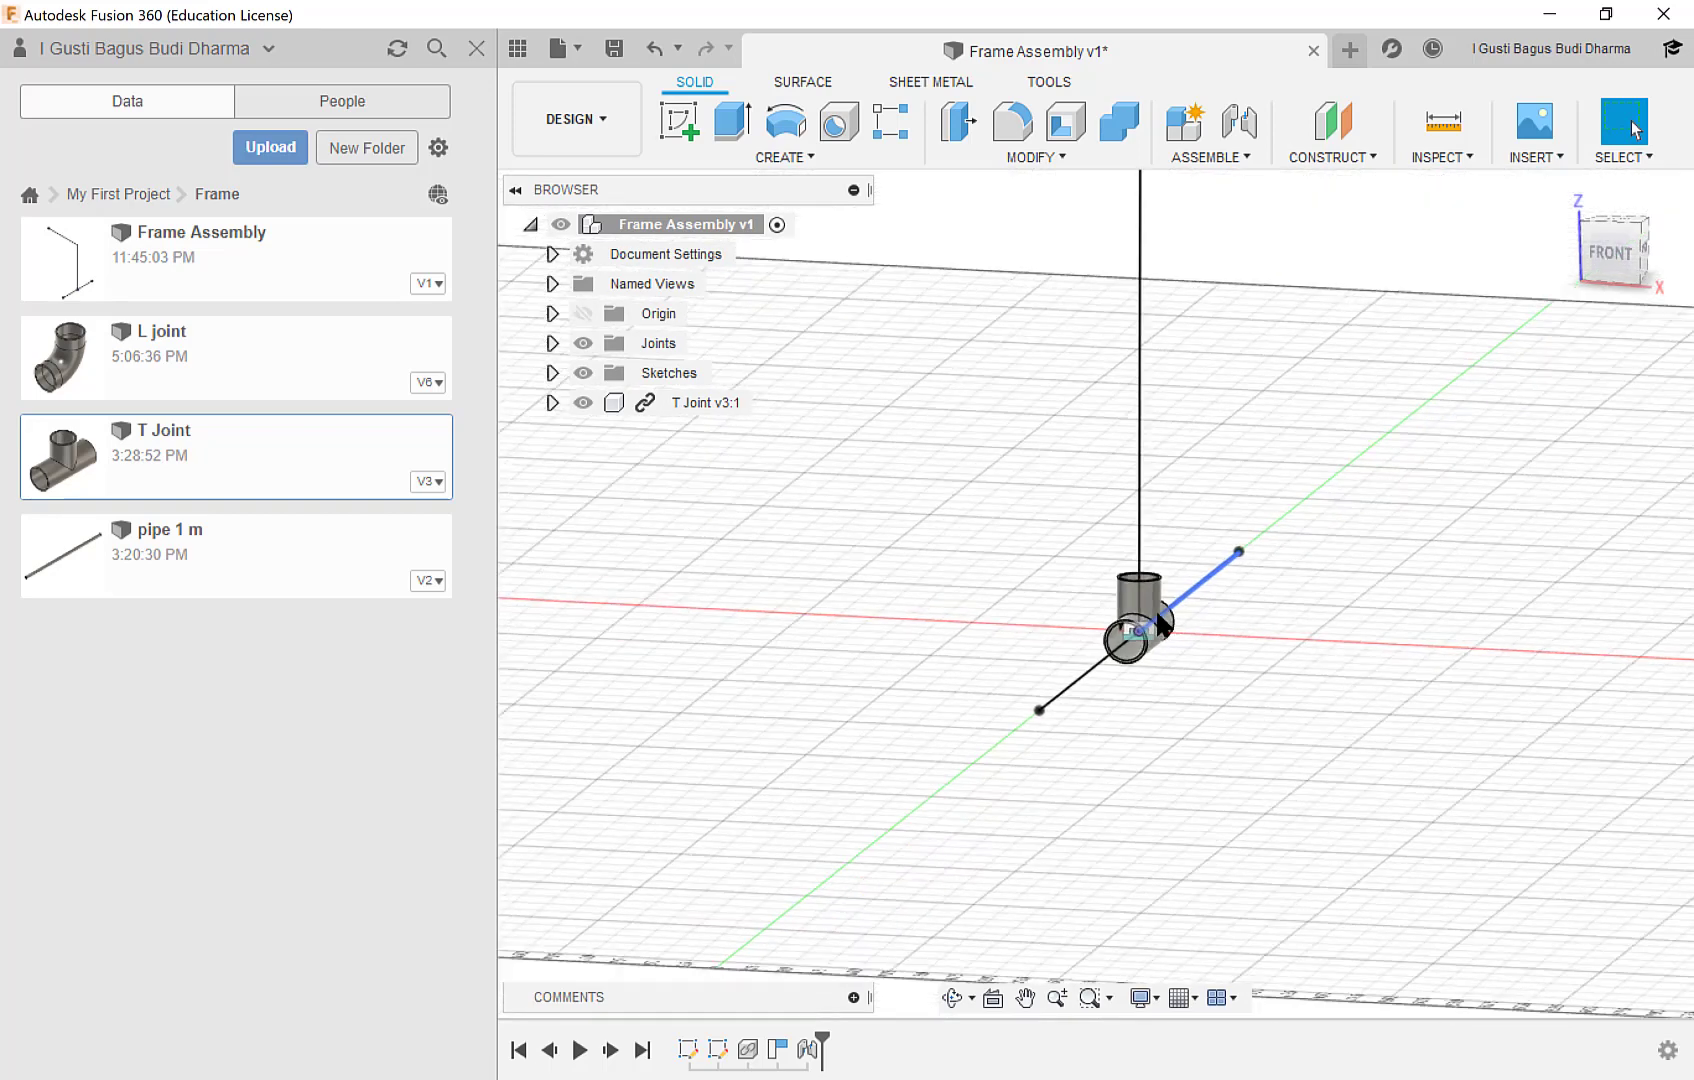
{"action": "middle_click_drag", "start_coordinate": [1166, 412], "coordinate": [1160, 738]}
{"action": "scroll", "coordinate": [1138, 379], "scroll_direction": "up", "scroll_amount": 2}
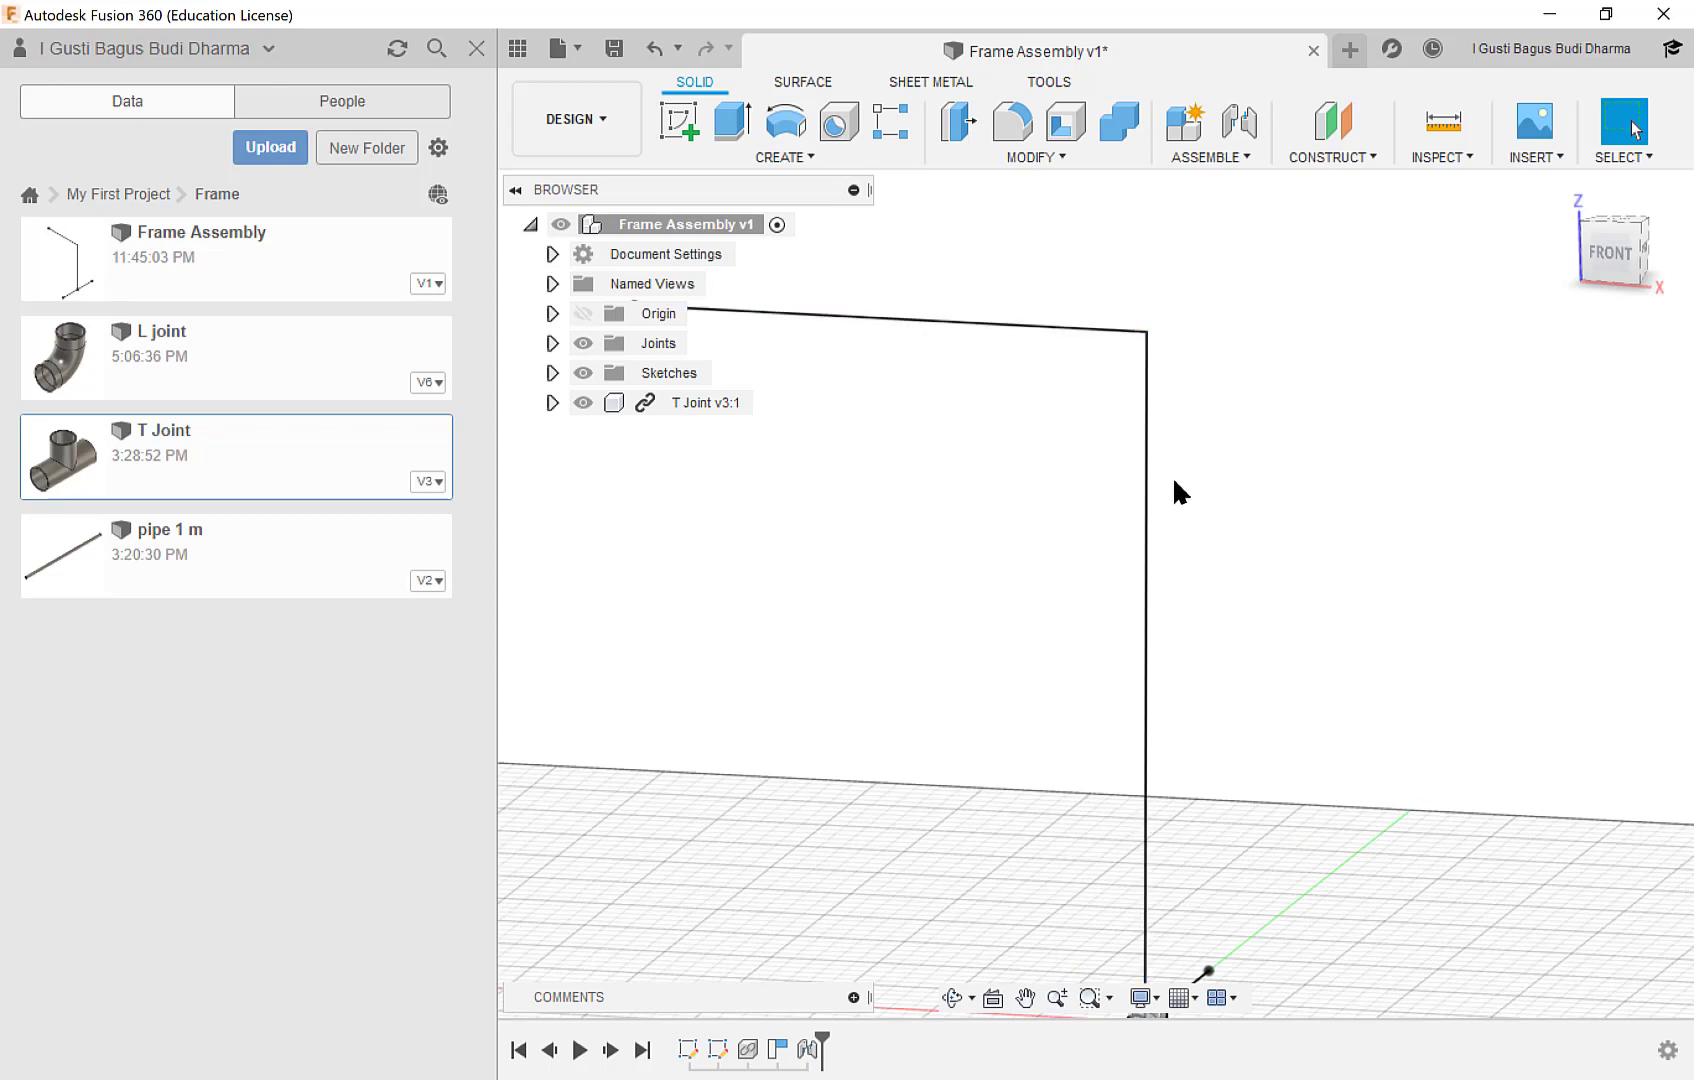
{"action": "scroll", "coordinate": [1180, 492], "scroll_direction": "down", "scroll_amount": 1}
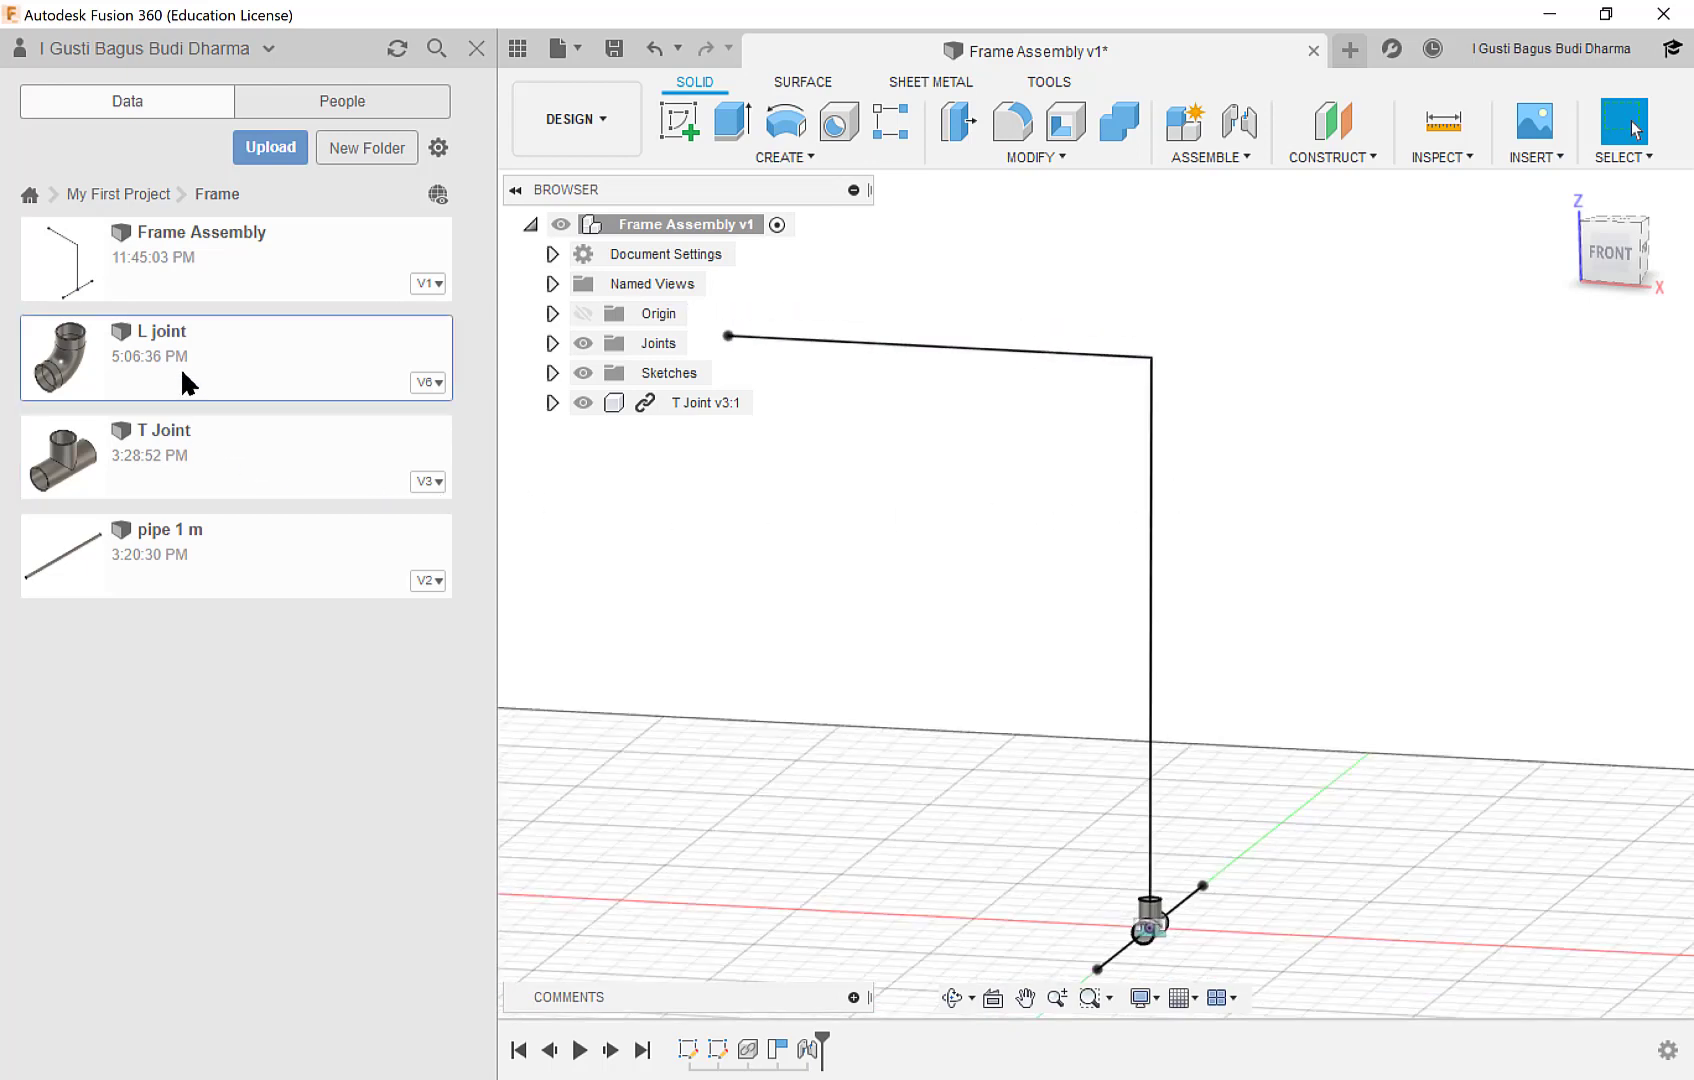
{"action": "left_click_drag", "start_coordinate": [418, 452], "coordinate": [913, 549]}
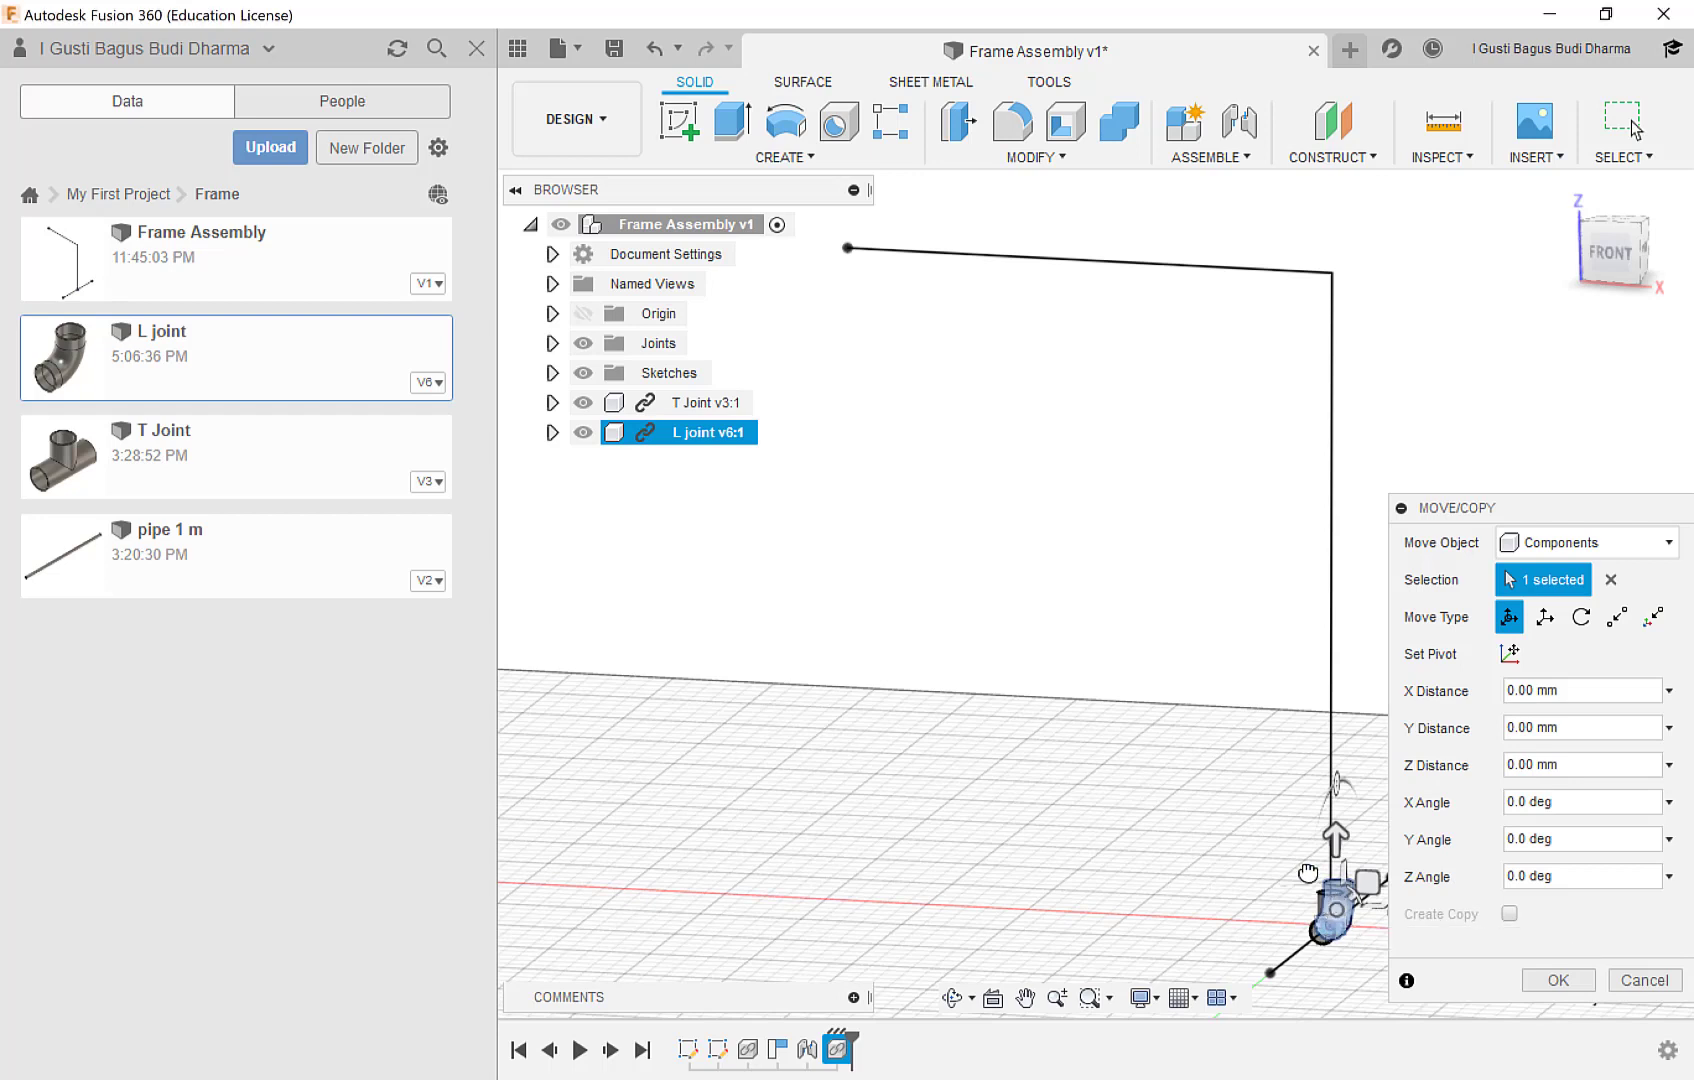
{"action": "left_click_drag", "start_coordinate": [1329, 920], "coordinate": [1257, 383]}
{"action": "left_click", "coordinate": [1549, 979]}
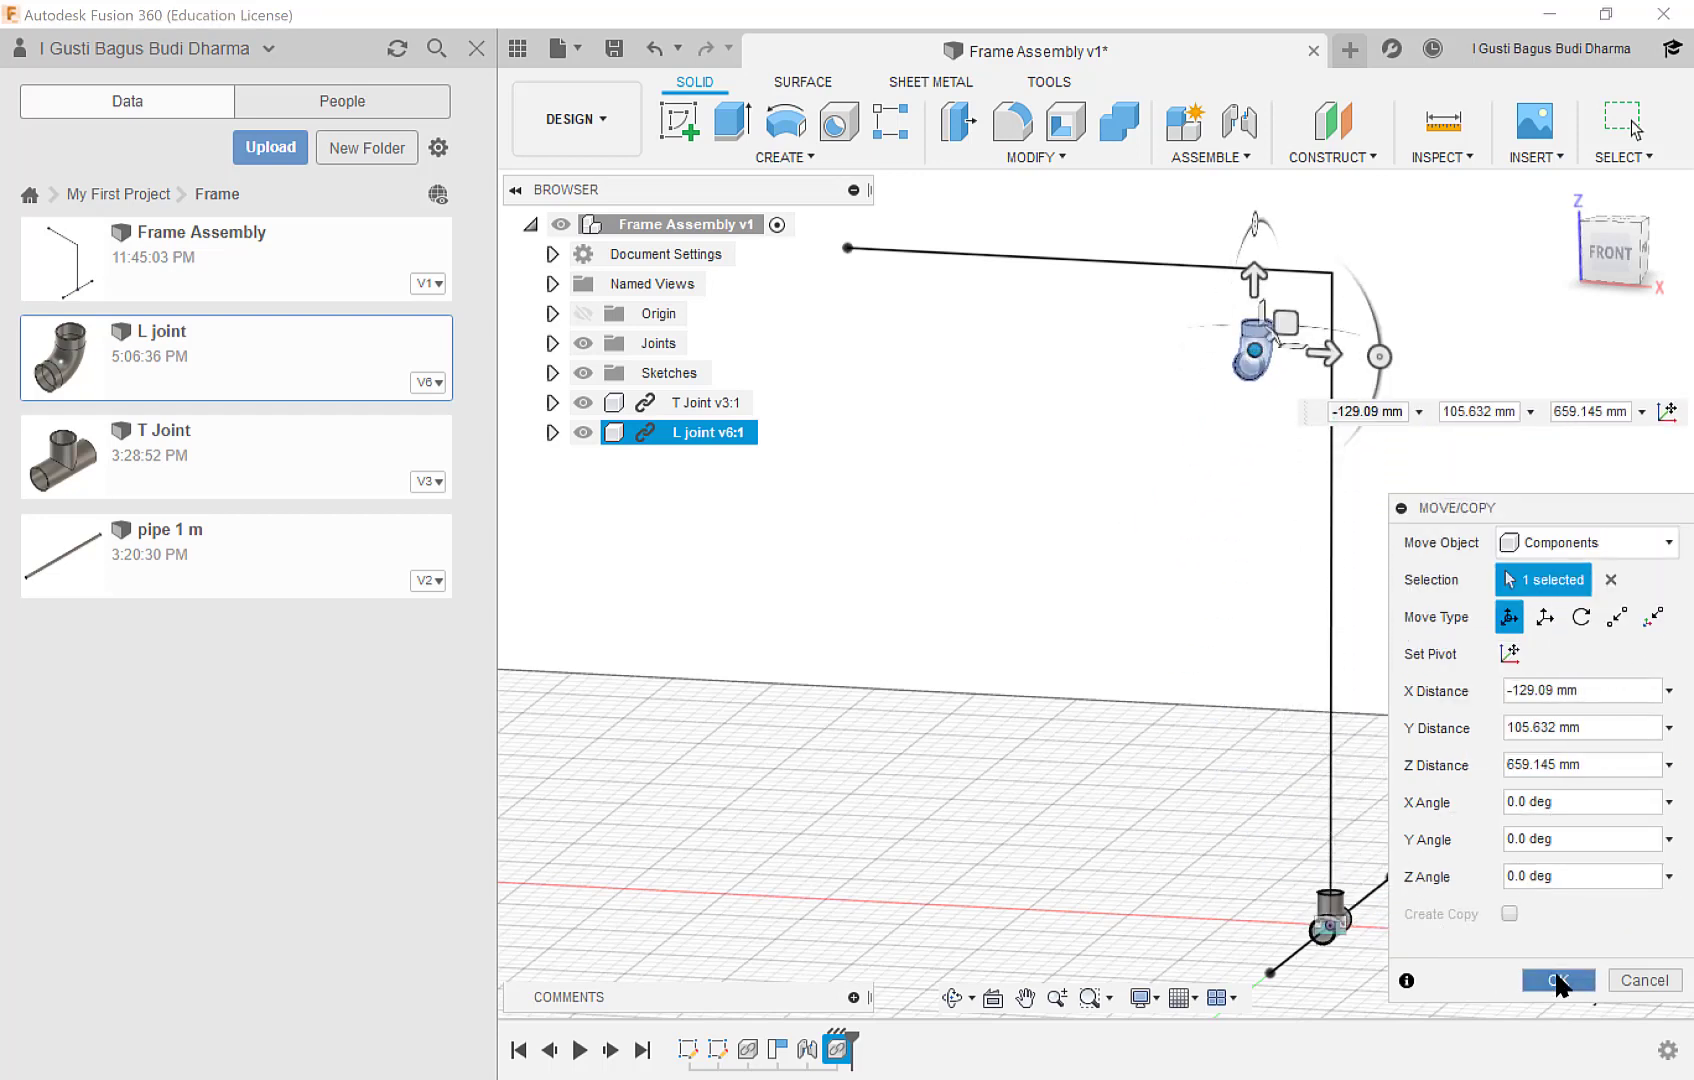
Move the L joint freely beside the skeleton's vertical line and capture its position when starting the Joint command.
{"action": "scroll", "coordinate": [1306, 342], "scroll_direction": "up", "scroll_amount": 5}
{"action": "middle_click_drag", "start_coordinate": [1306, 340], "coordinate": [1100, 552]}
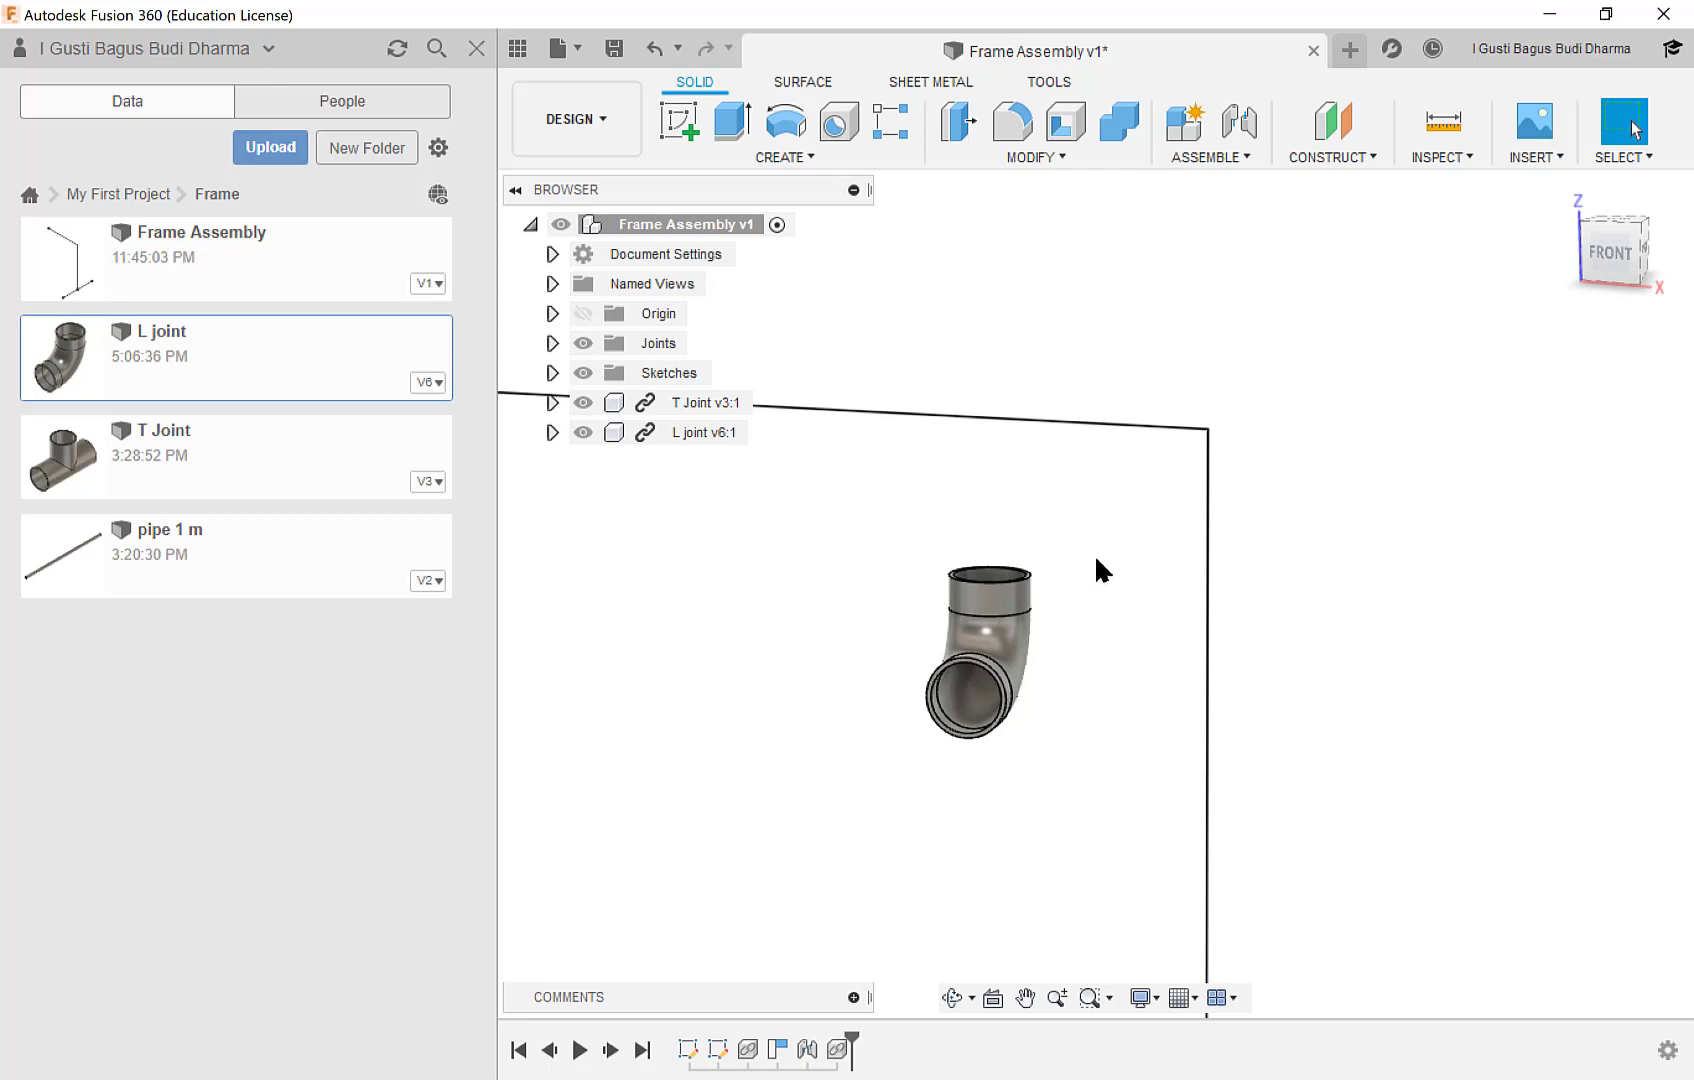
{"action": "scroll", "coordinate": [1096, 558], "scroll_direction": "up", "scroll_amount": 1}
{"action": "scroll", "coordinate": [1100, 556], "scroll_direction": "down", "scroll_amount": 2}
{"action": "left_click_drag", "start_coordinate": [1007, 627], "coordinate": [1013, 575]}
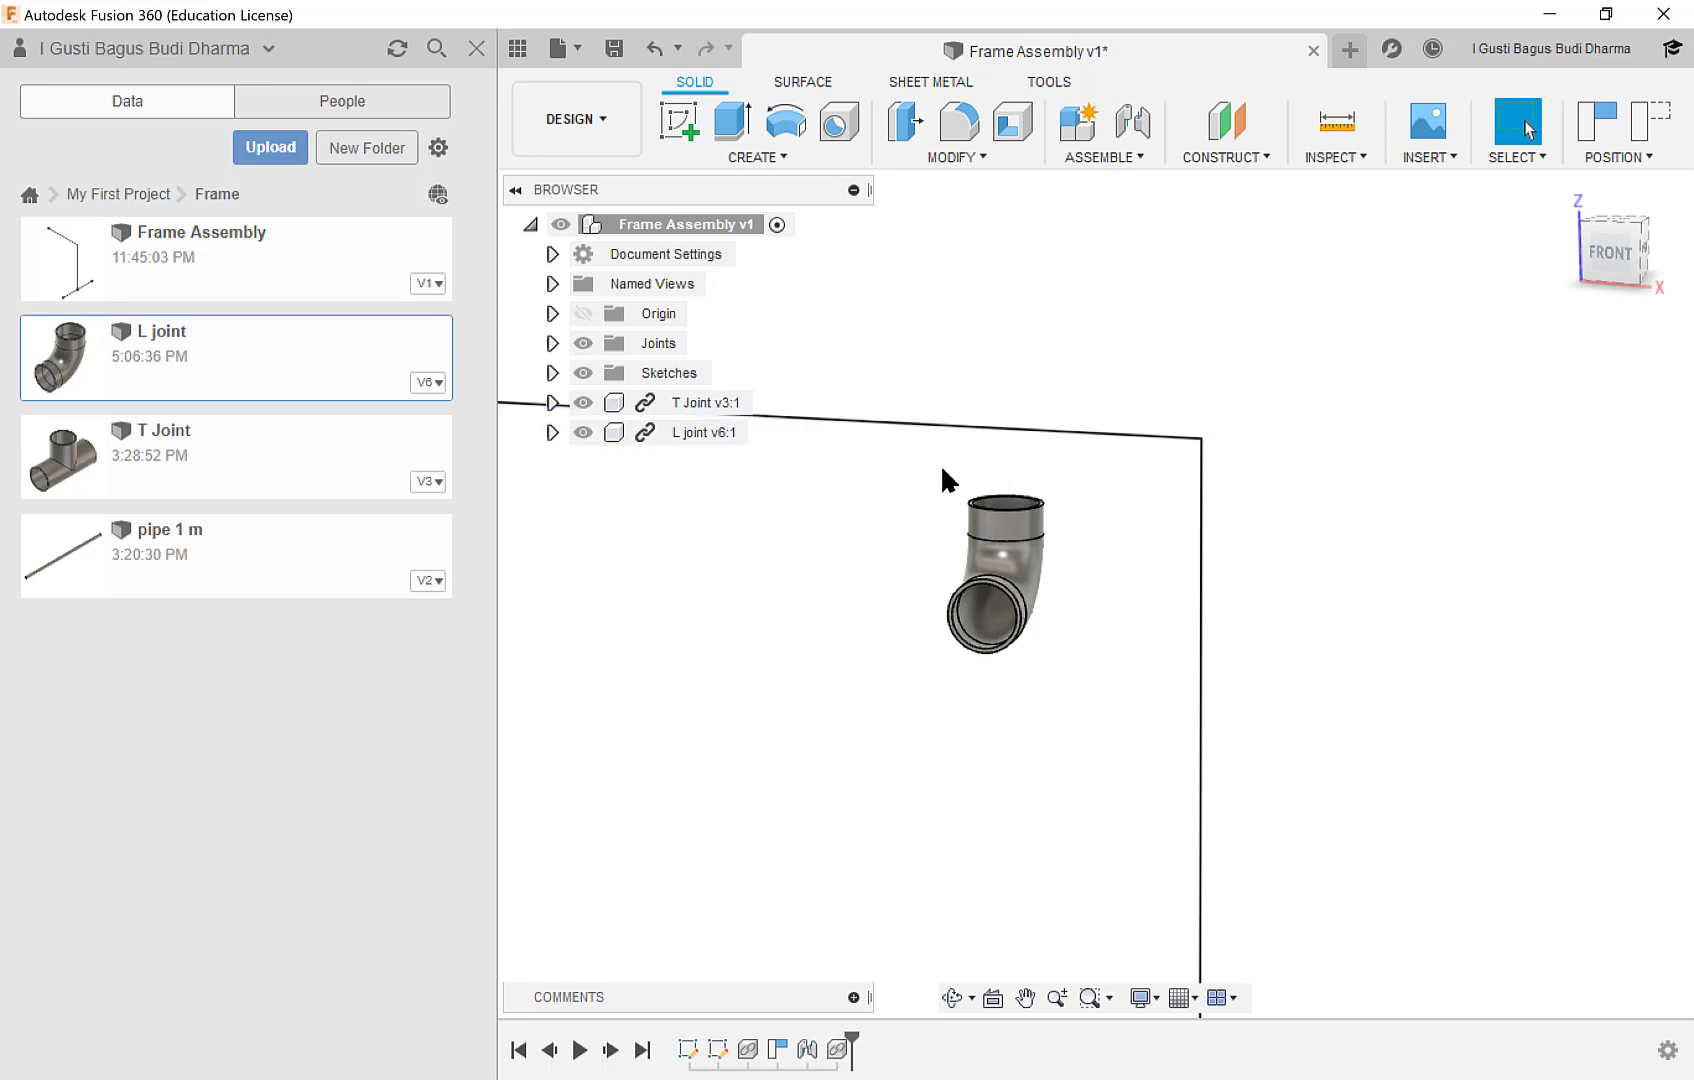
{"action": "left_click", "coordinate": [1116, 160]}
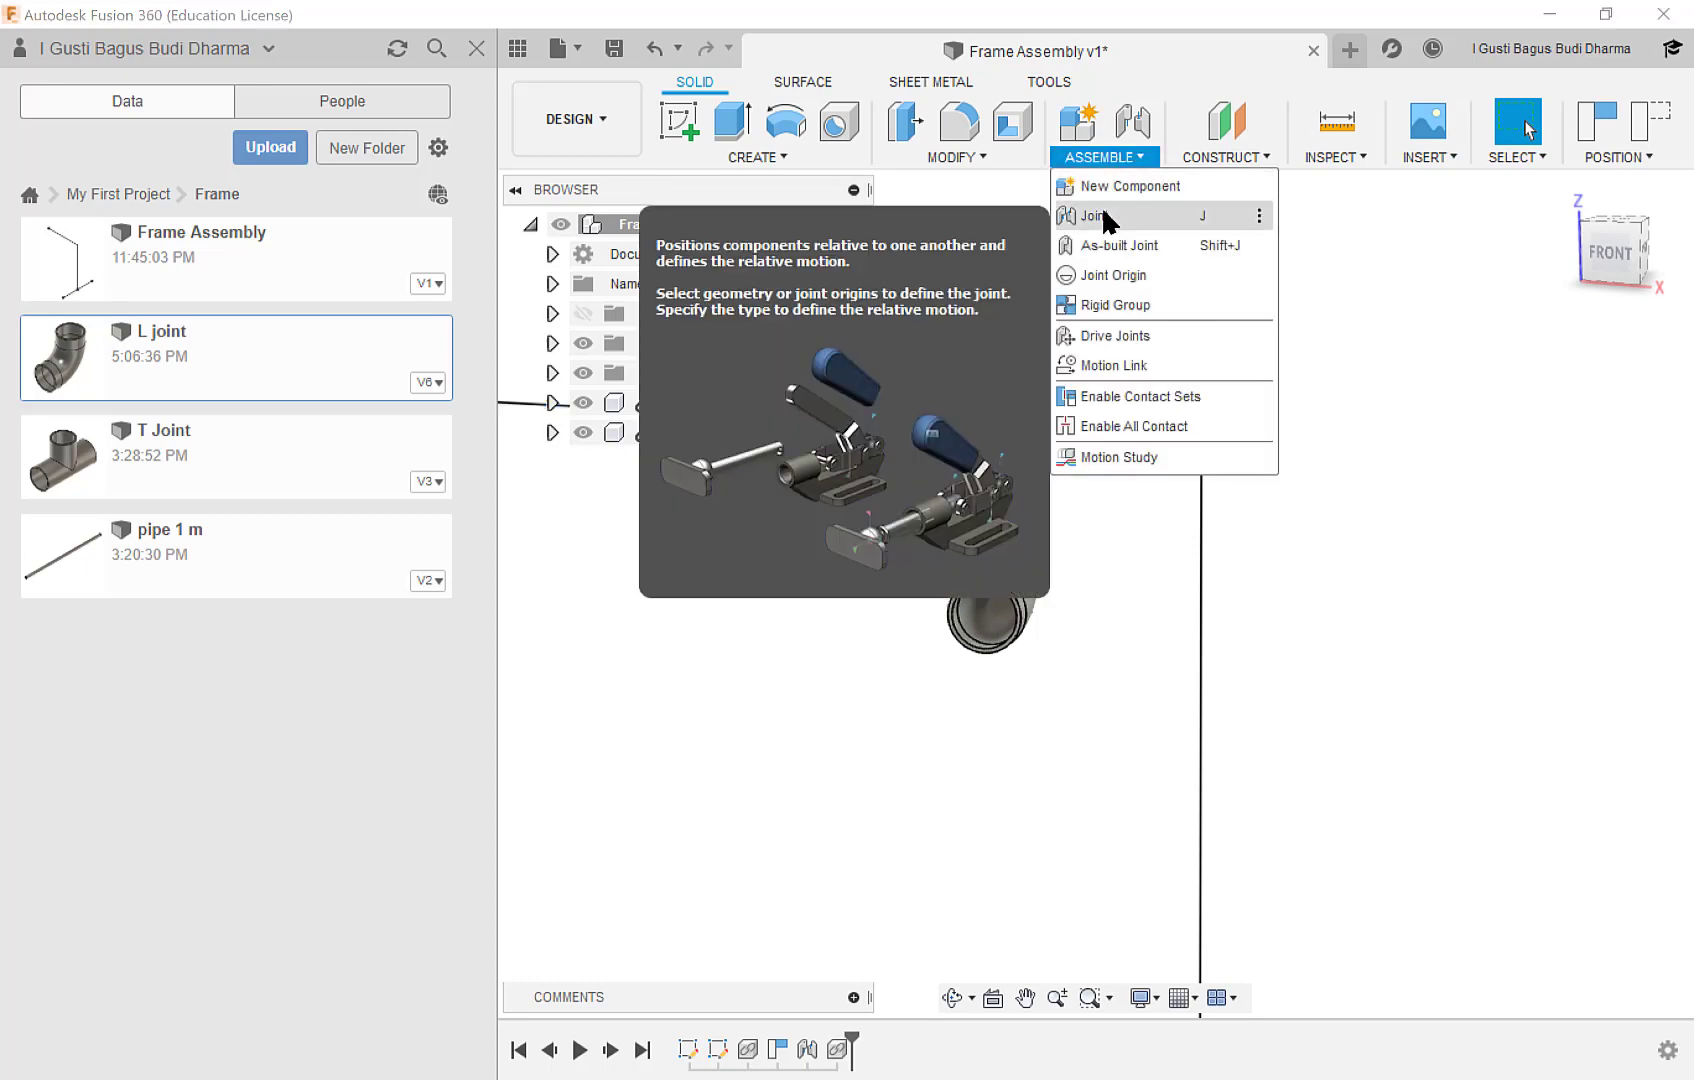
{"action": "left_click", "coordinate": [1100, 216]}
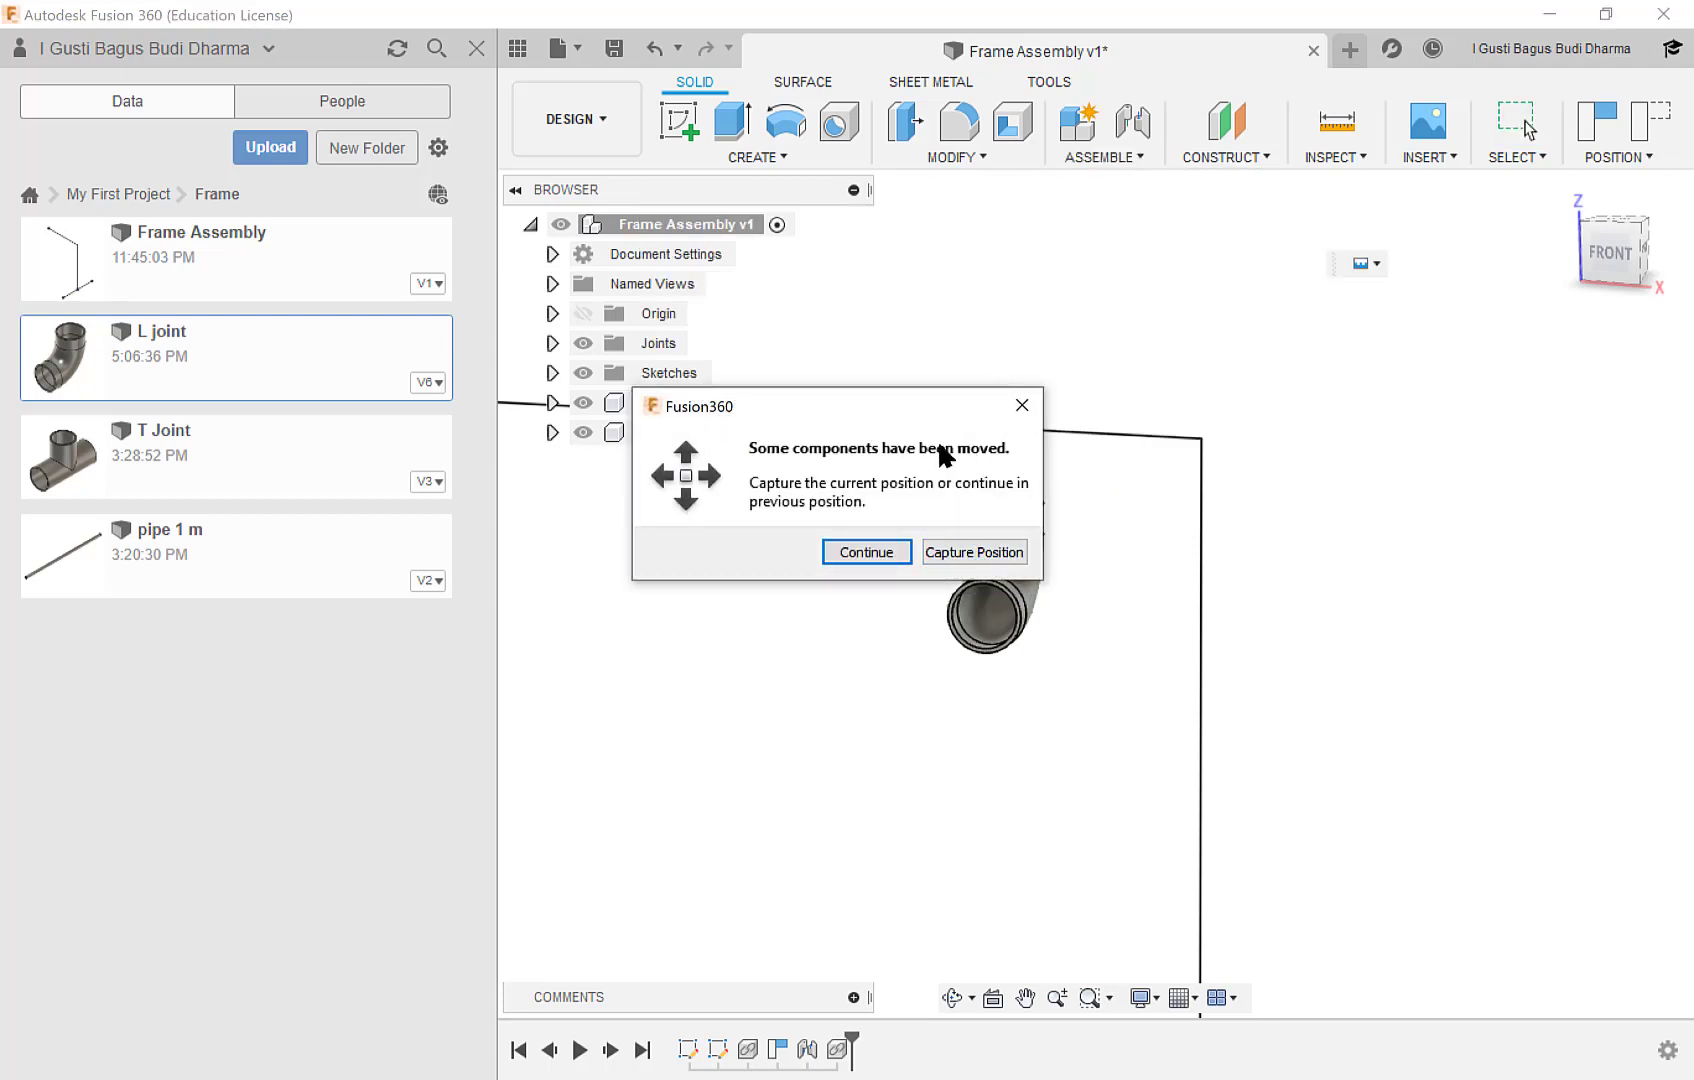
{"action": "left_click_drag", "start_coordinate": [935, 410], "coordinate": [832, 435]}
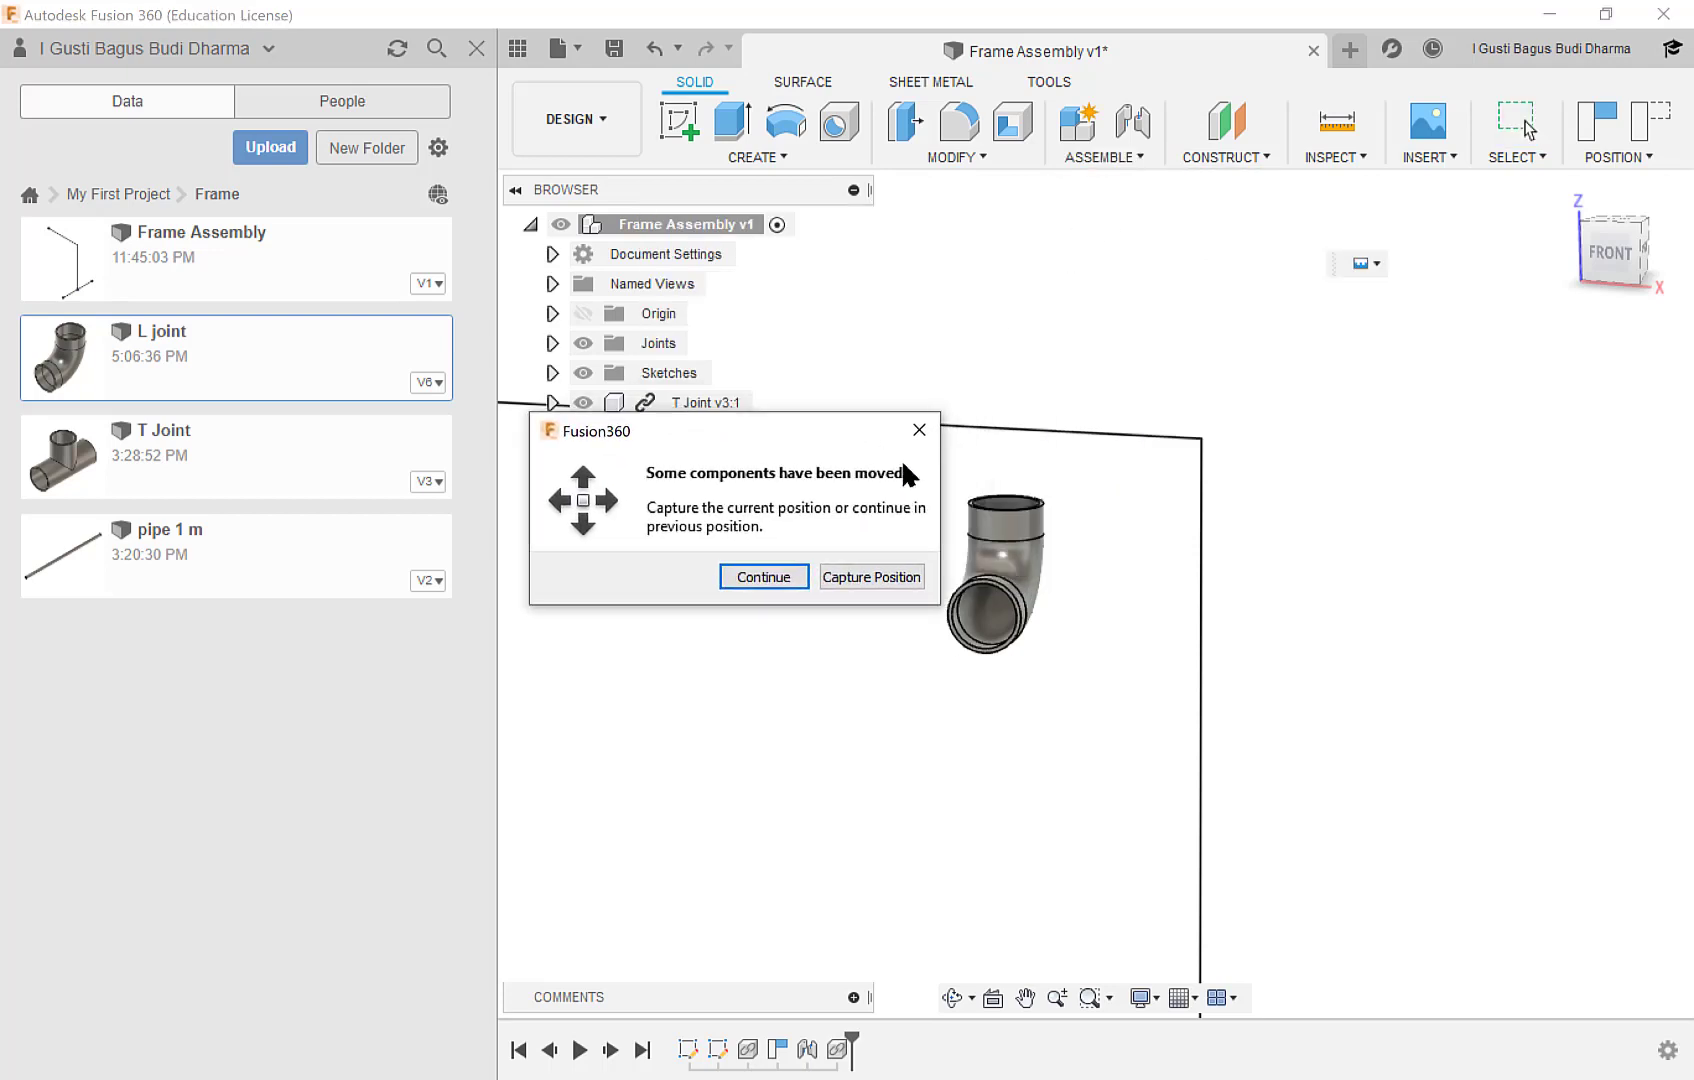
{"action": "left_click", "coordinate": [871, 577]}
Snap the L joint's bend centre point to the skeleton's upper corner point as the two joint locations.
{"action": "middle_click_drag", "start_coordinate": [1094, 560], "coordinate": [1045, 568], "text": "shift"}
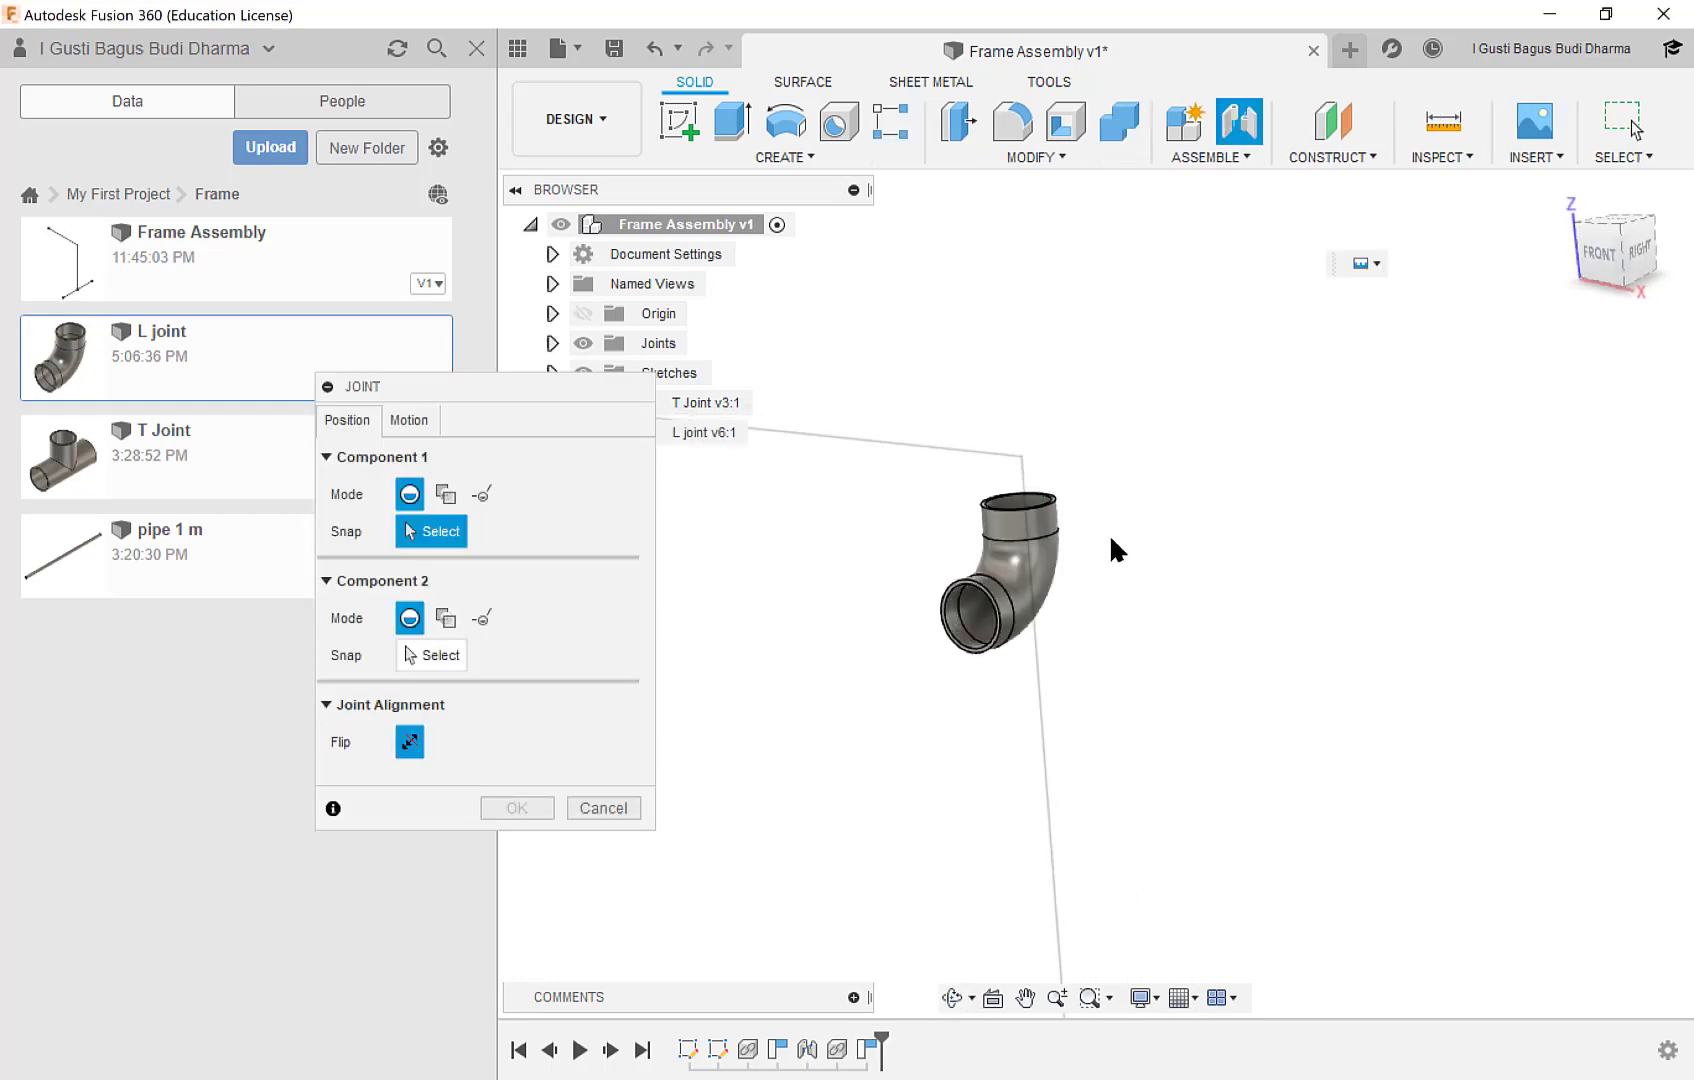
{"action": "scroll", "coordinate": [1047, 575], "scroll_direction": "up", "scroll_amount": 3}
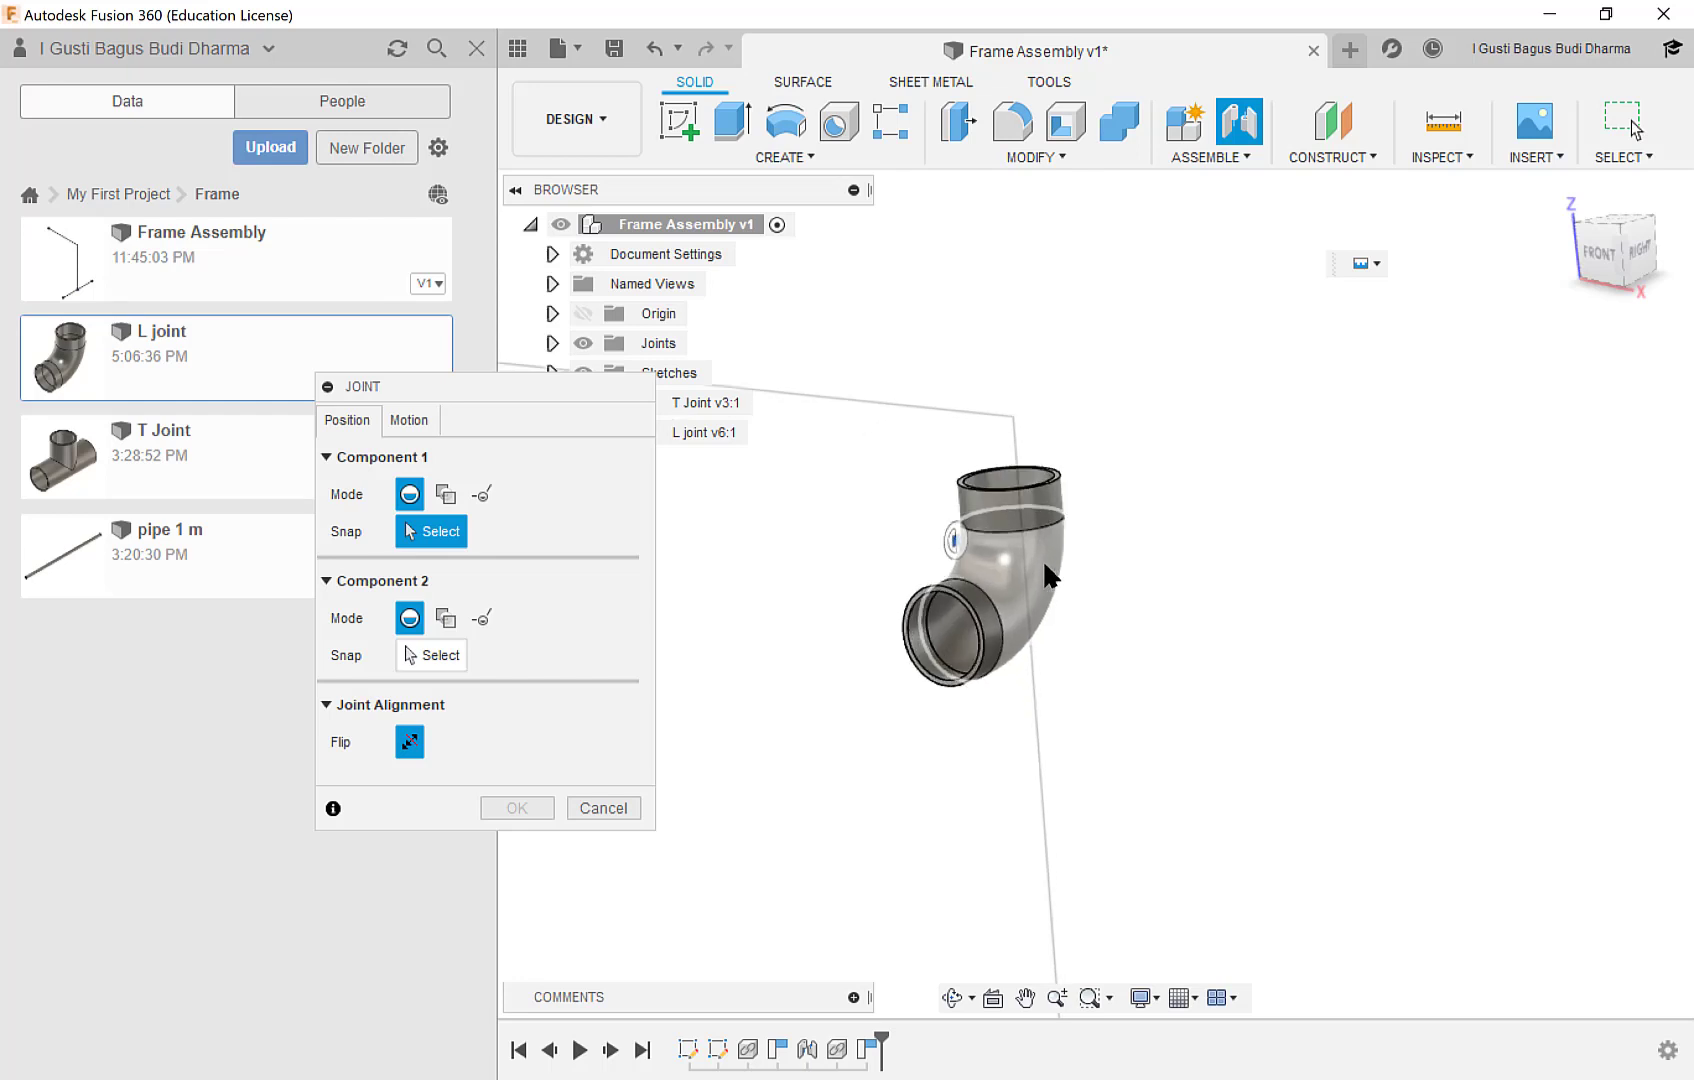
{"action": "left_click", "coordinate": [986, 557]}
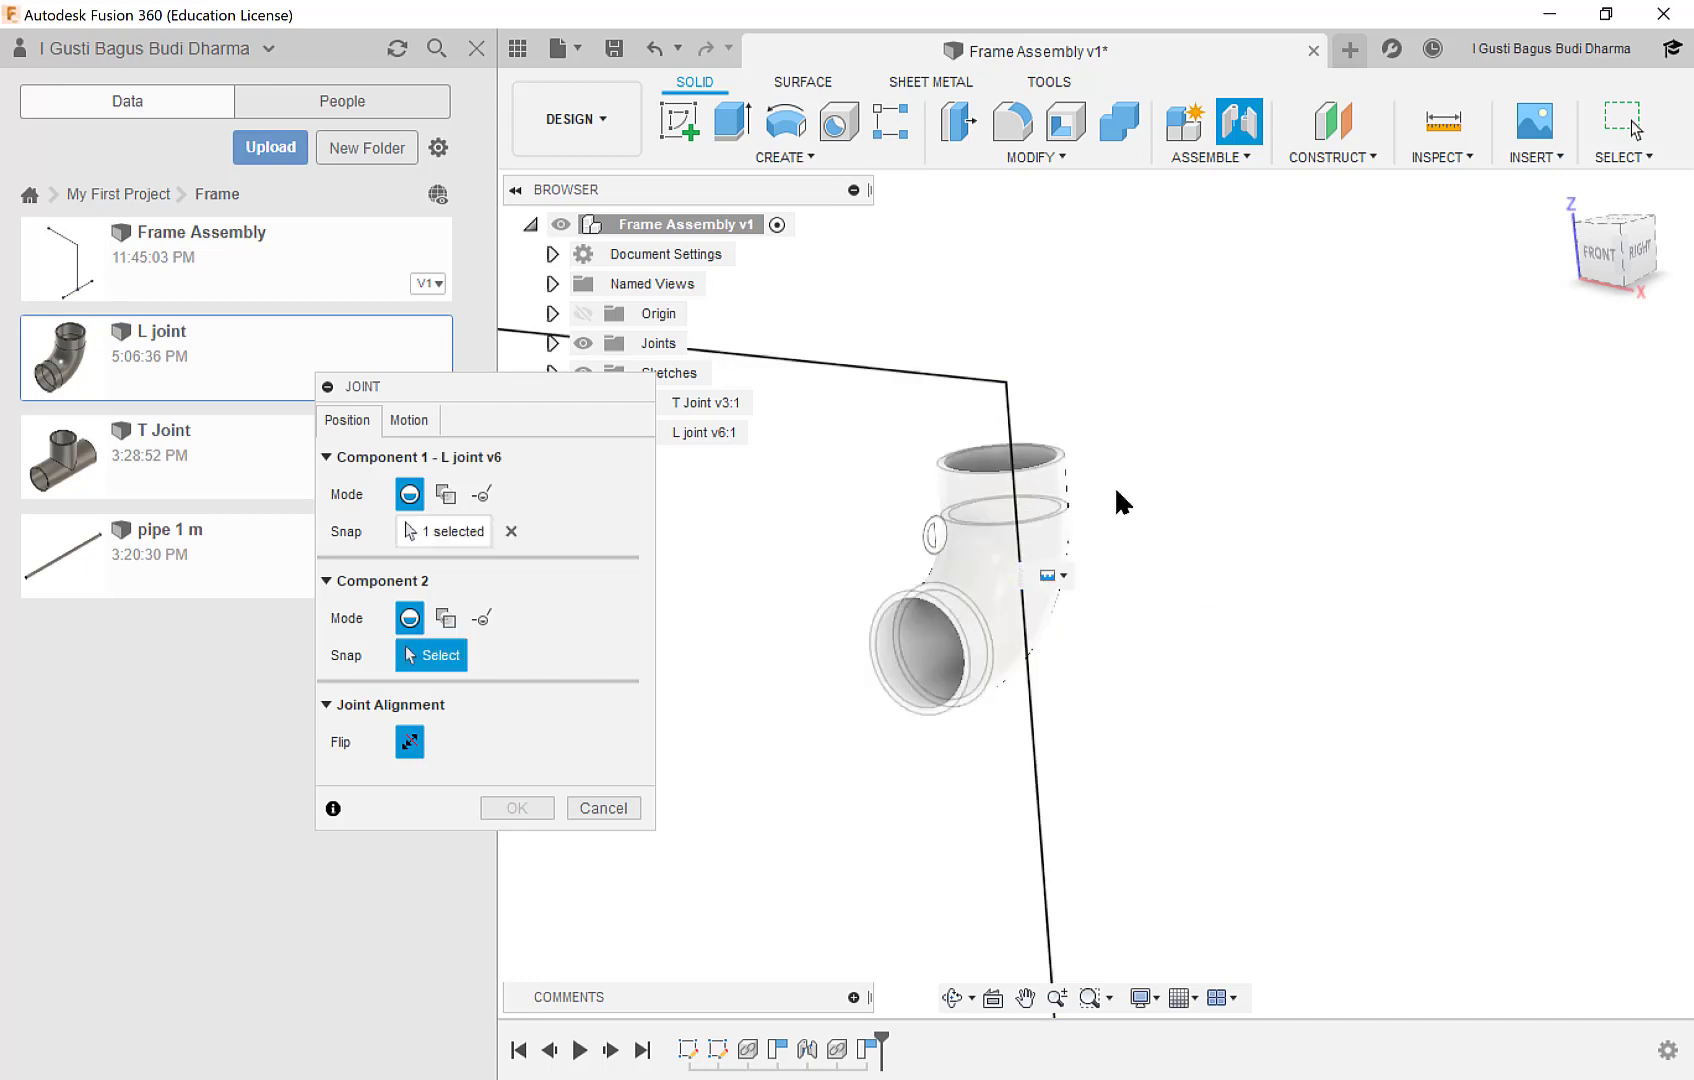
{"action": "middle_click_drag", "start_coordinate": [1116, 491], "coordinate": [1146, 483], "text": "shift"}
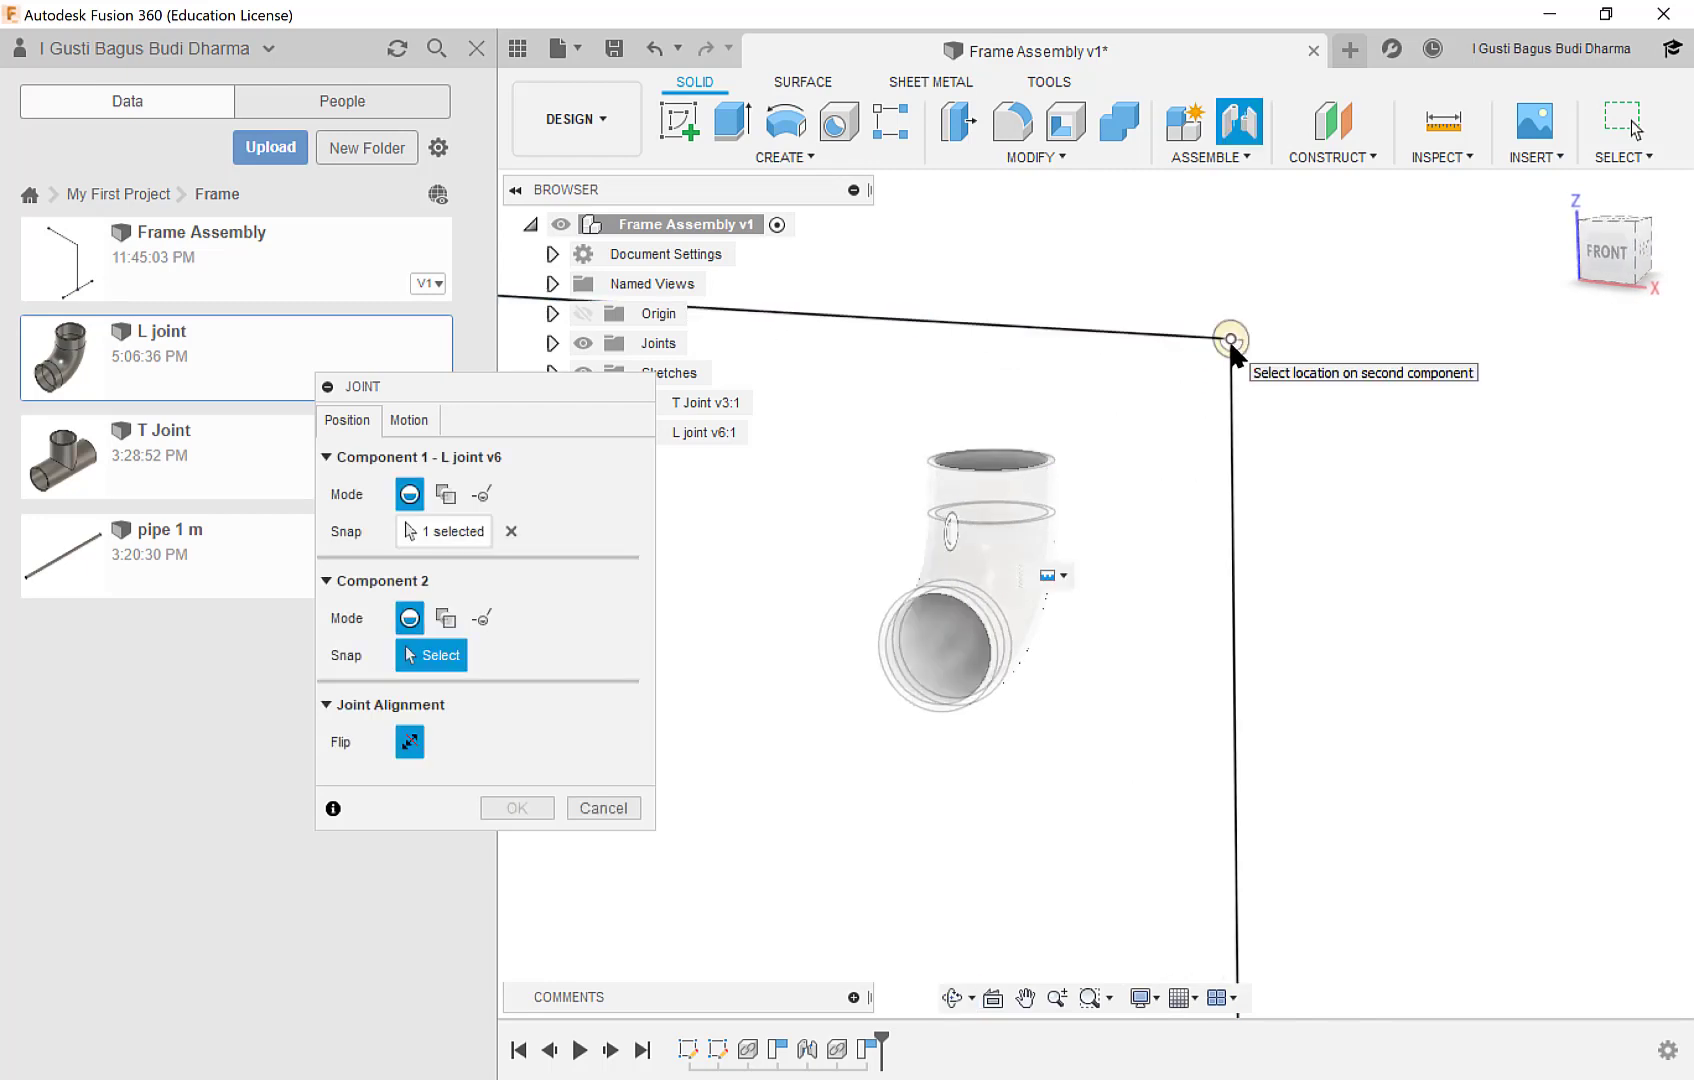
{"action": "left_click", "coordinate": [1231, 341]}
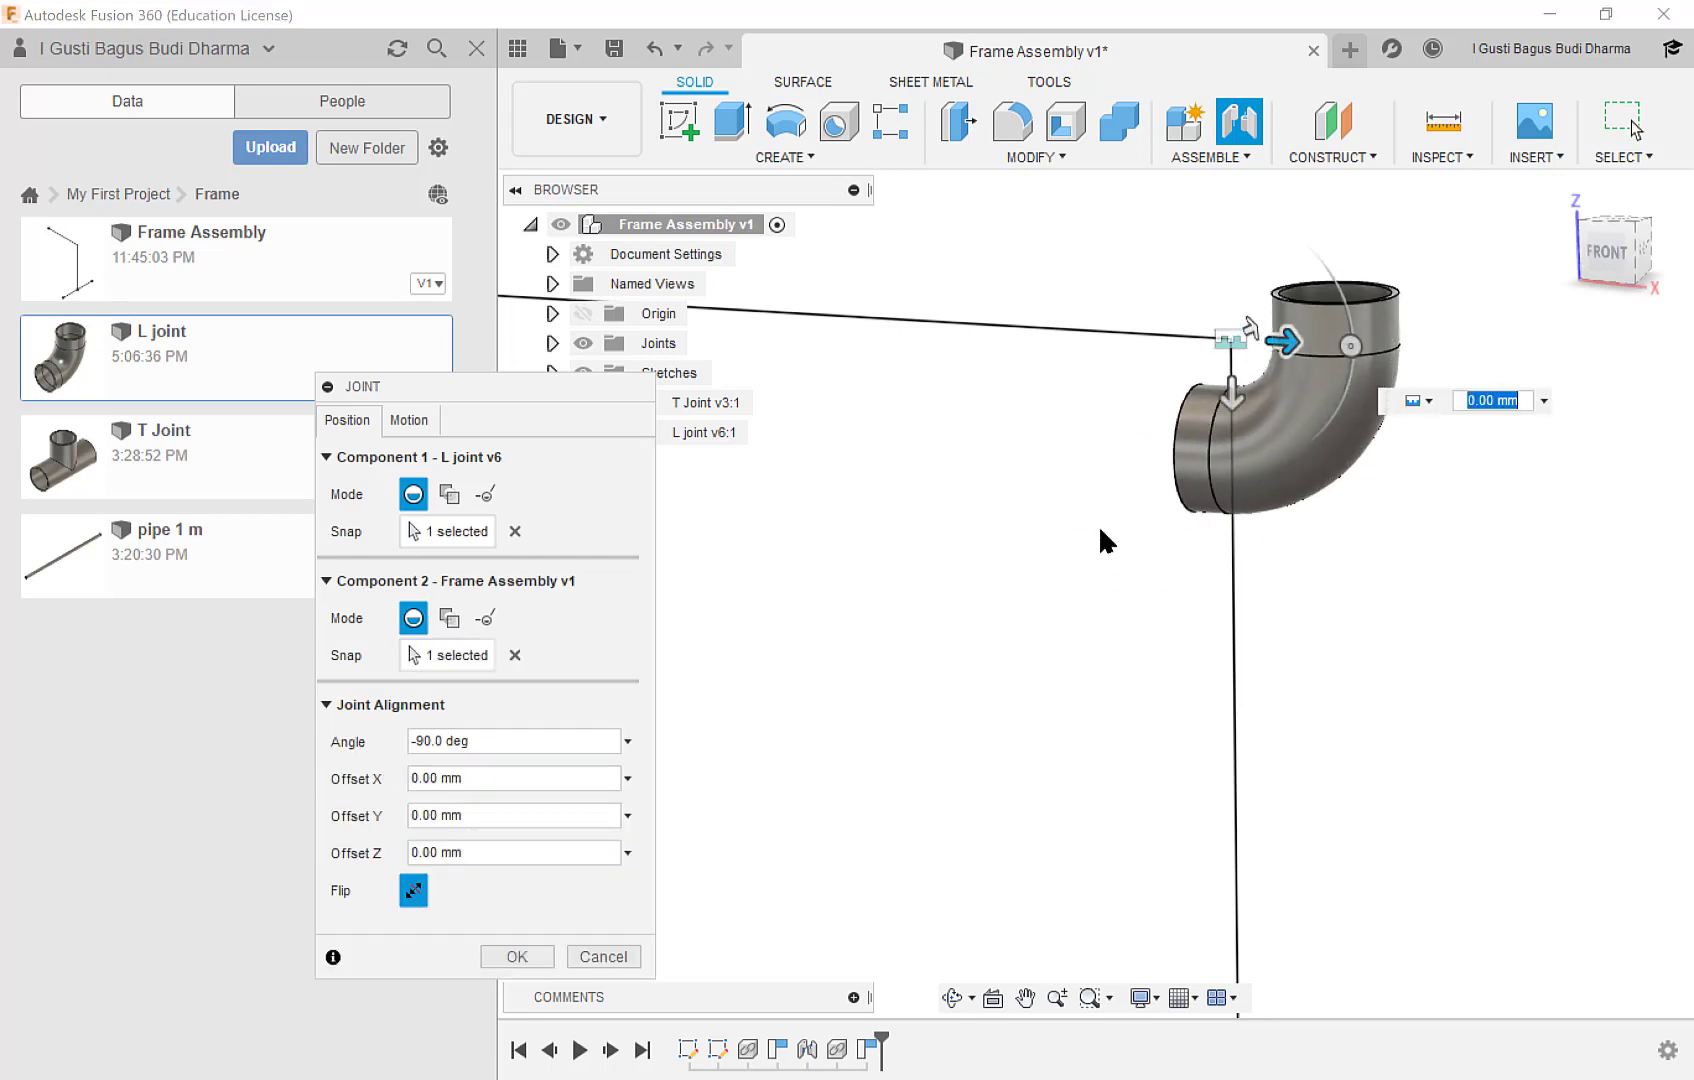
Set the L joint's joint angle to -180 degrees with offsets of X -30 mm and Y 30 mm, and accept the joint.
{"action": "middle_click_drag", "start_coordinate": [1068, 531], "coordinate": [911, 684]}
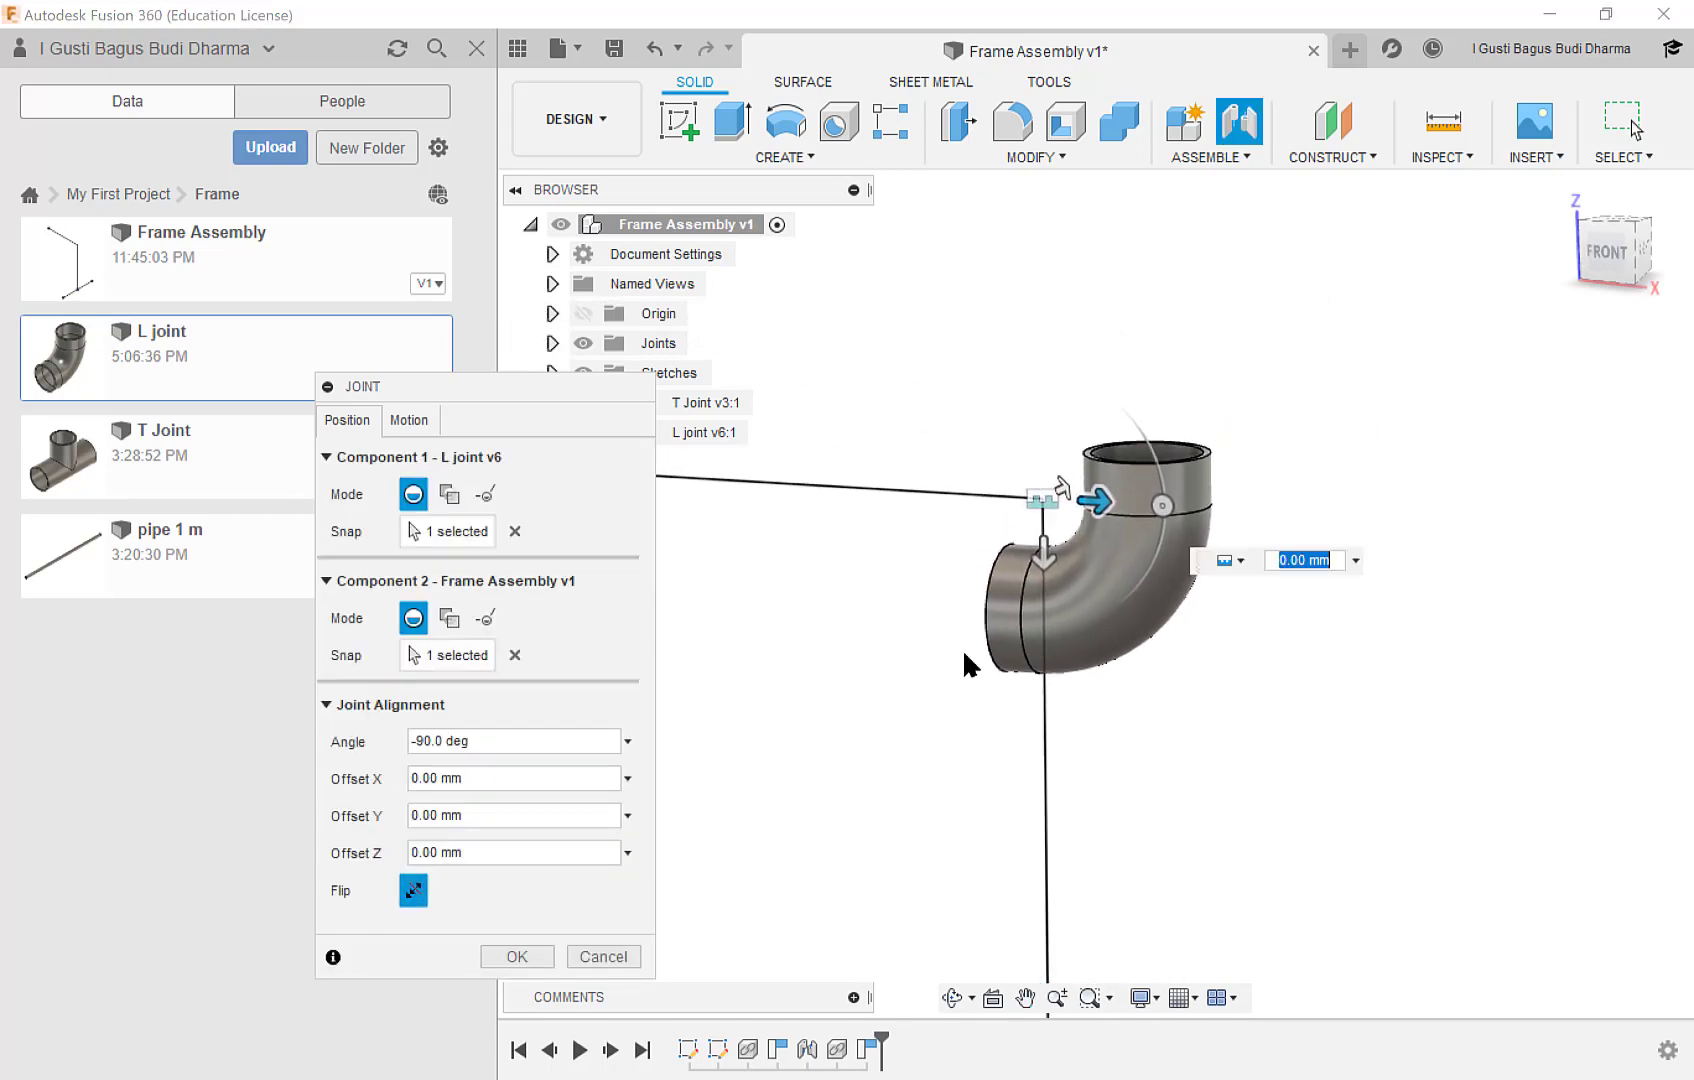
{"action": "left_click_drag", "start_coordinate": [1158, 506], "coordinate": [1038, 411]}
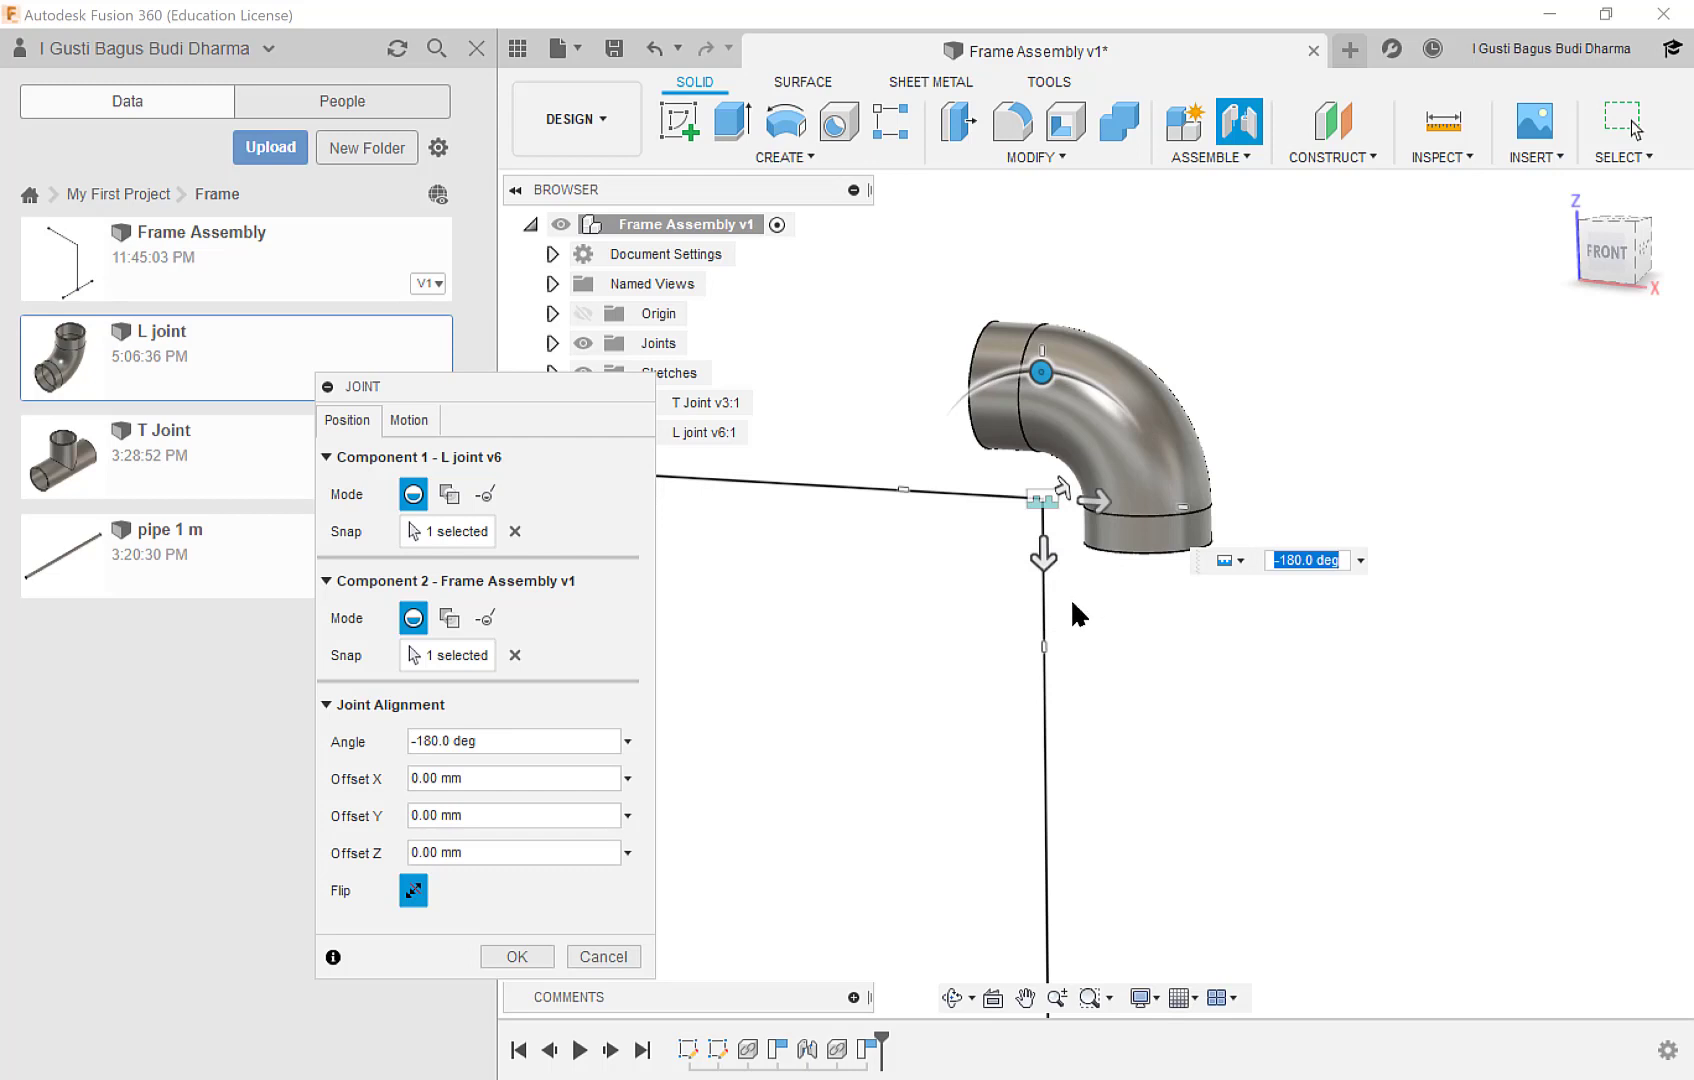
{"action": "middle_click_drag", "start_coordinate": [1090, 605], "coordinate": [1066, 512]}
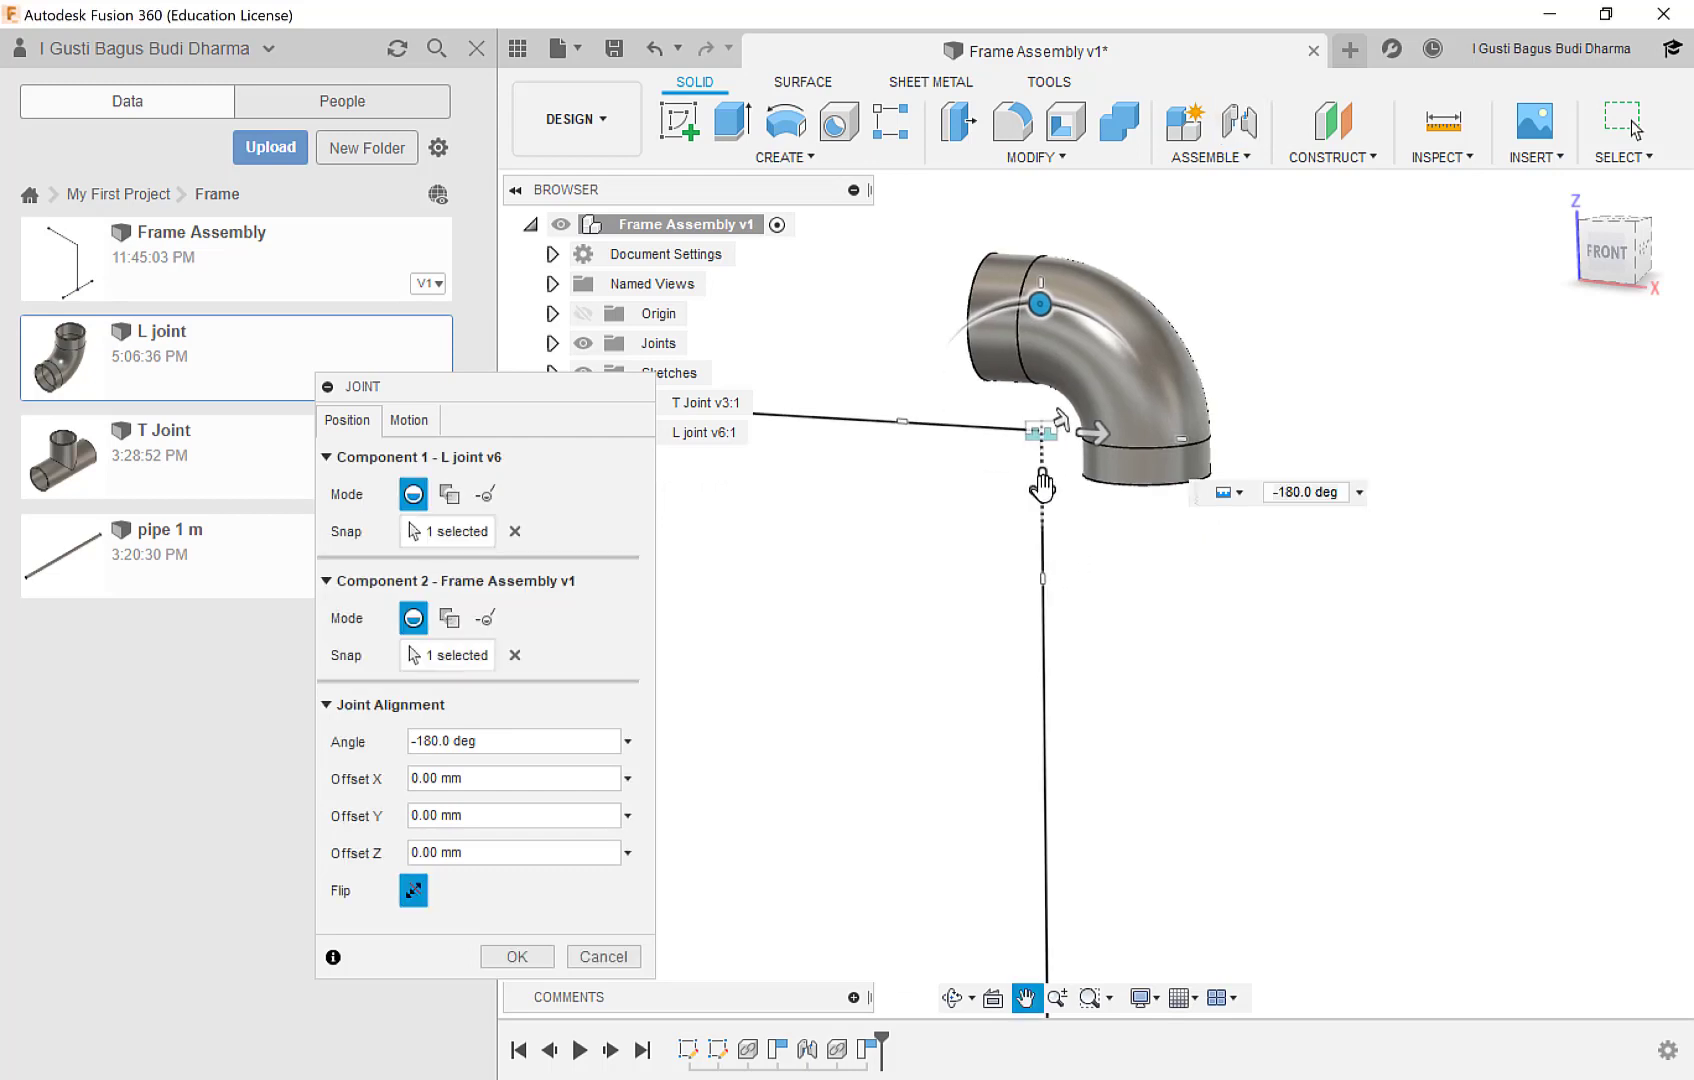
{"action": "left_click_drag", "start_coordinate": [1041, 490], "coordinate": [1040, 597]}
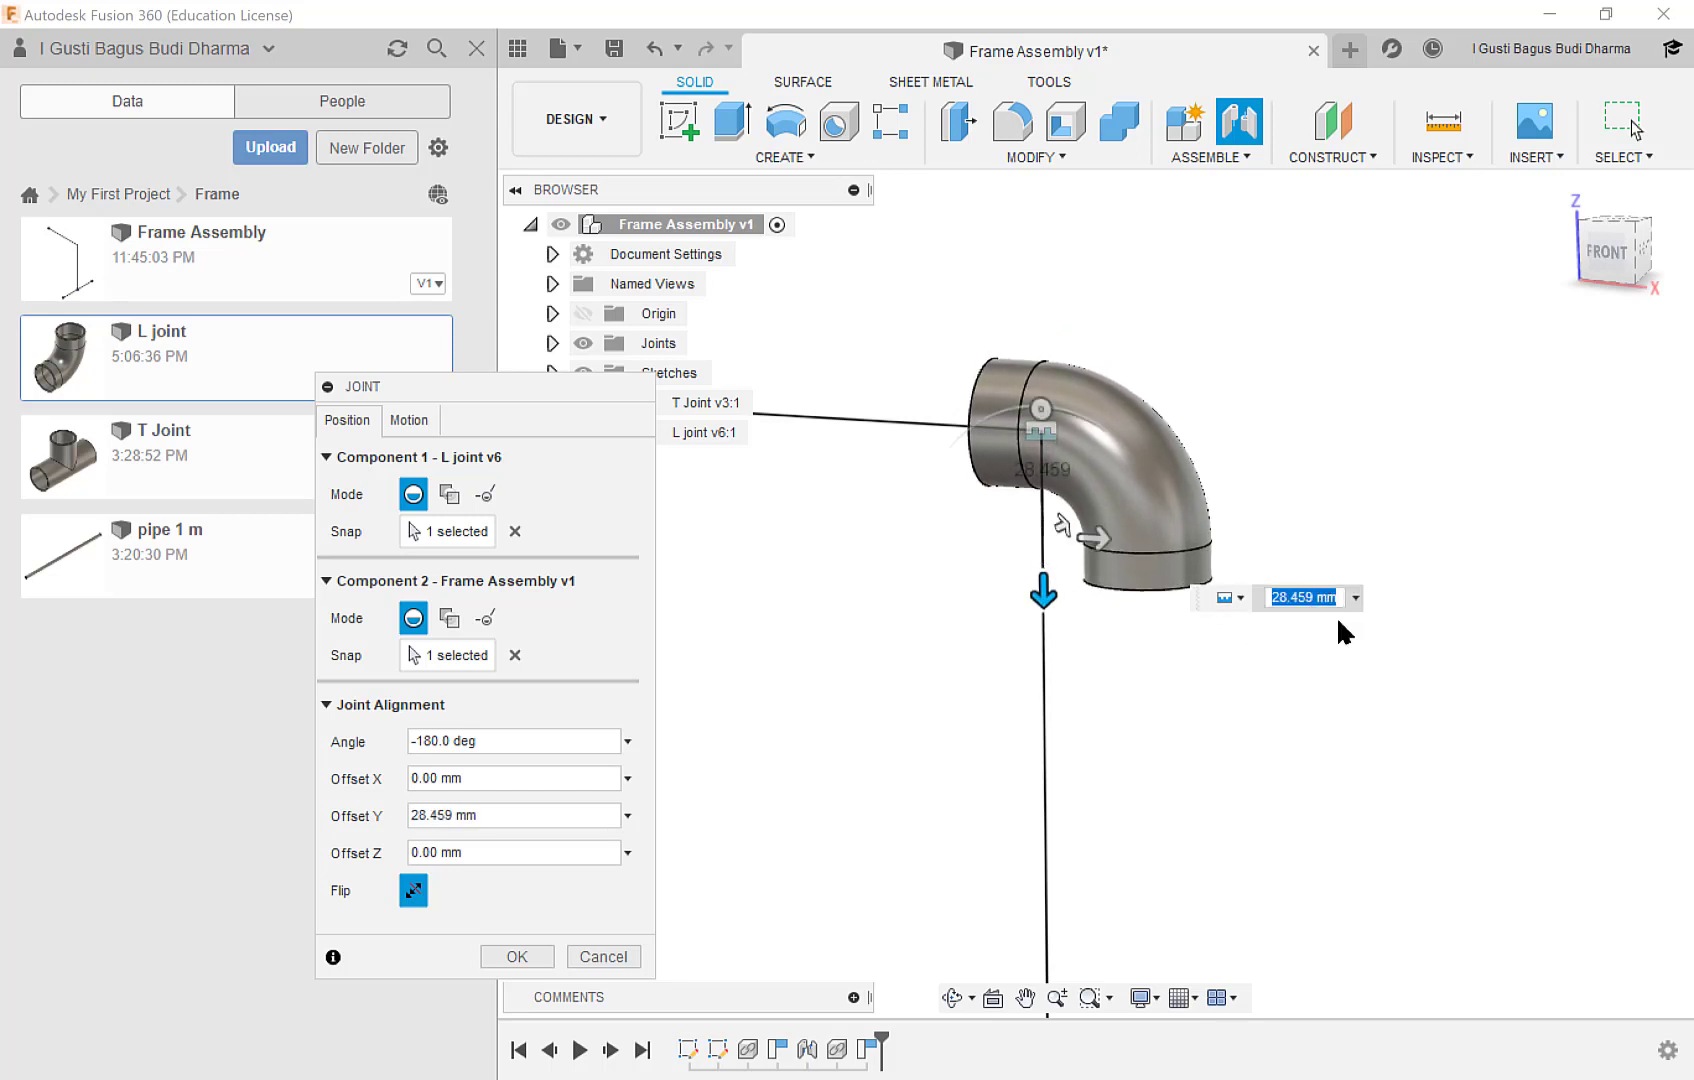
{"action": "type", "text": "30"}
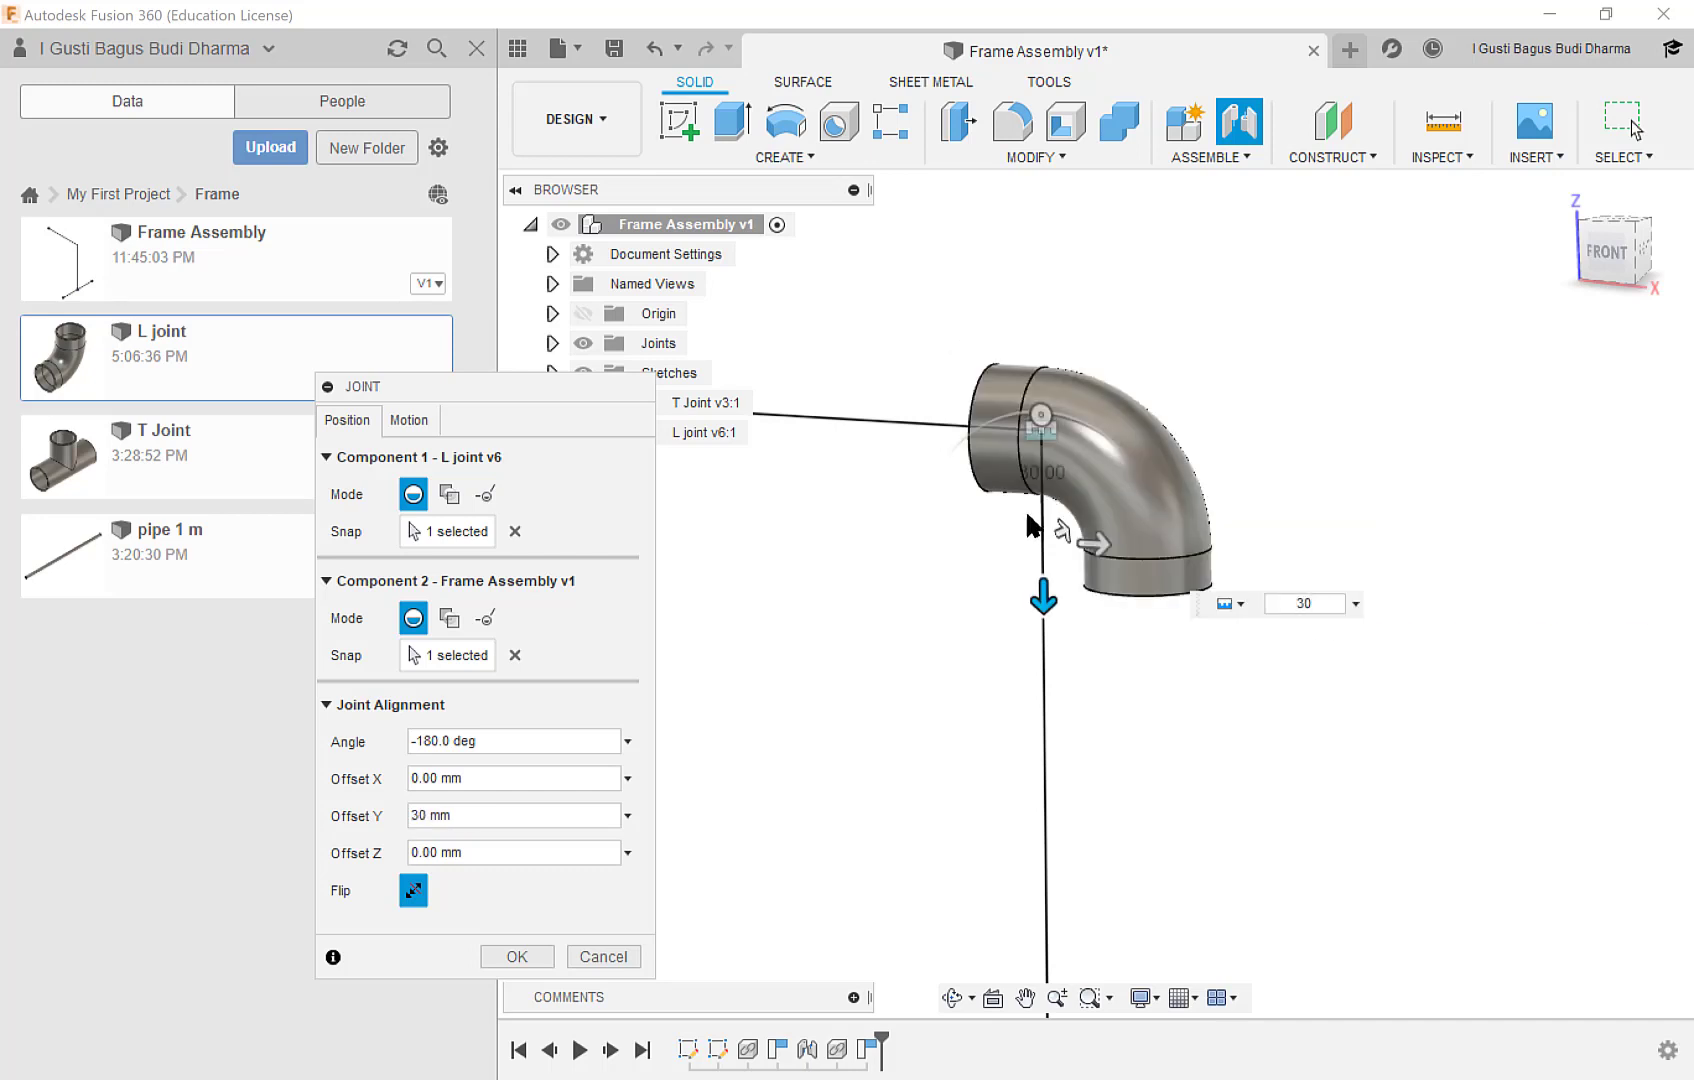
{"action": "left_click_drag", "start_coordinate": [1100, 550], "coordinate": [1015, 541]}
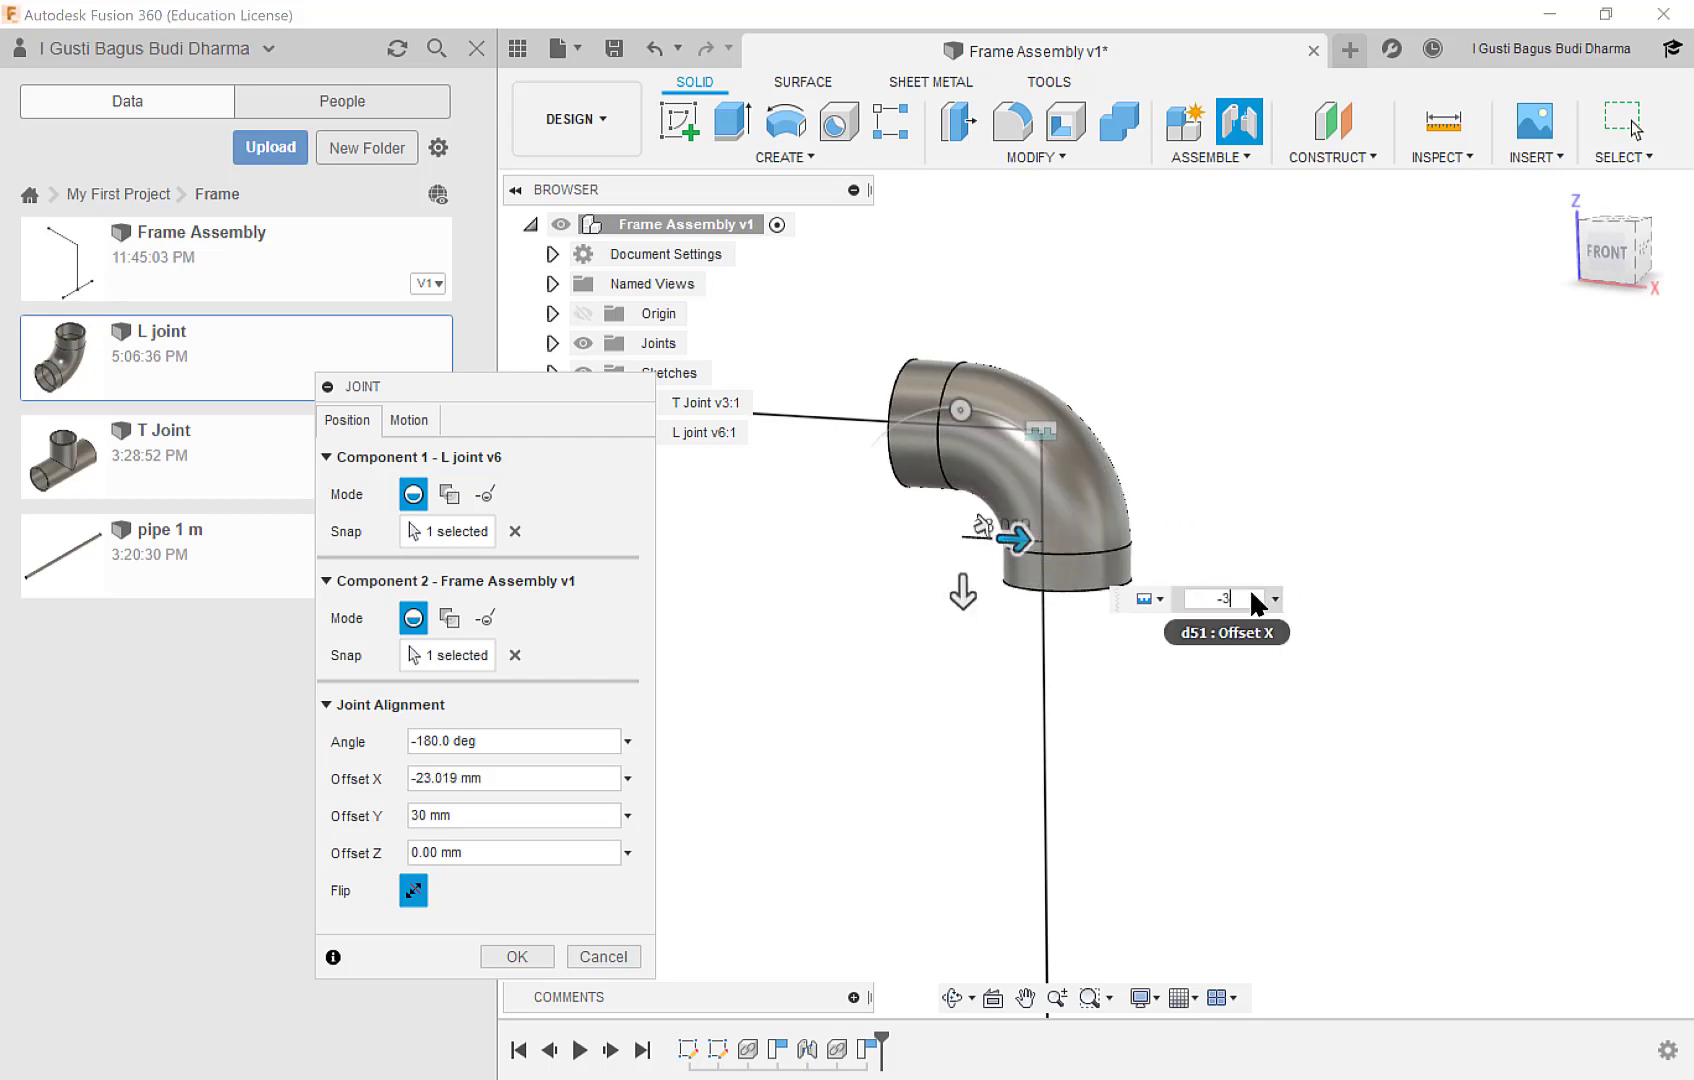
{"action": "type", "text": "0"}
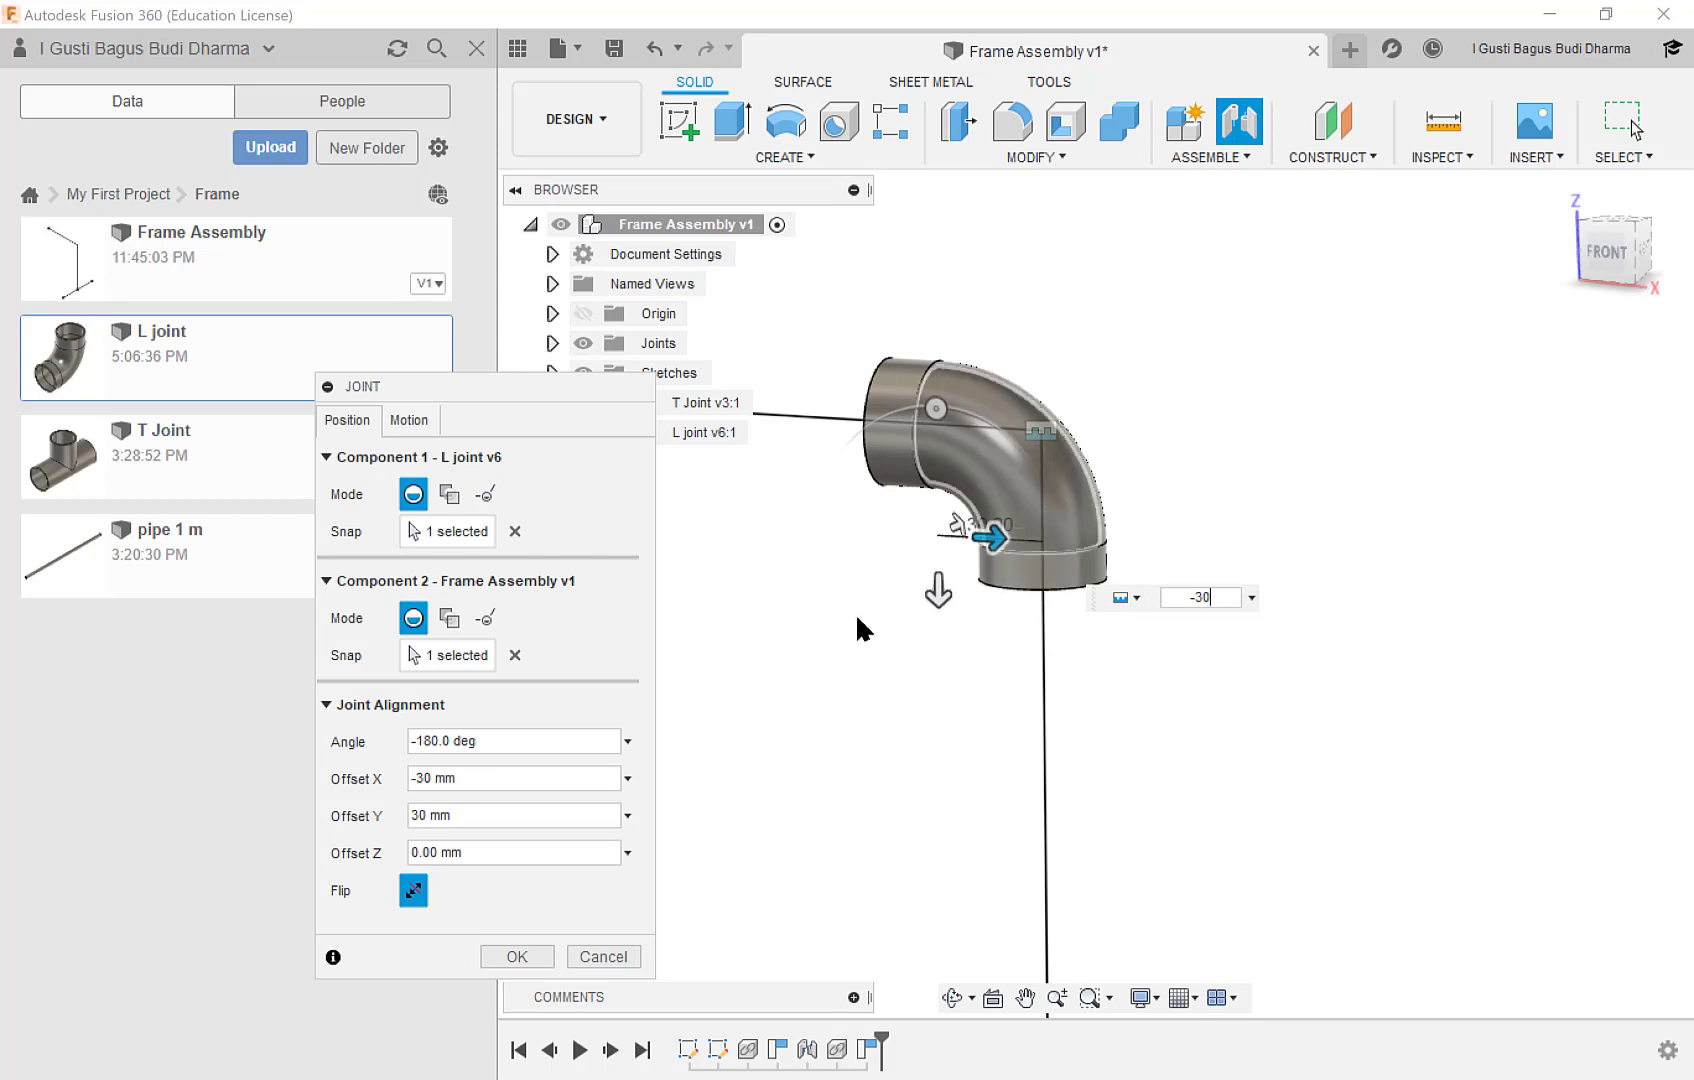
{"action": "left_click", "coordinate": [531, 957]}
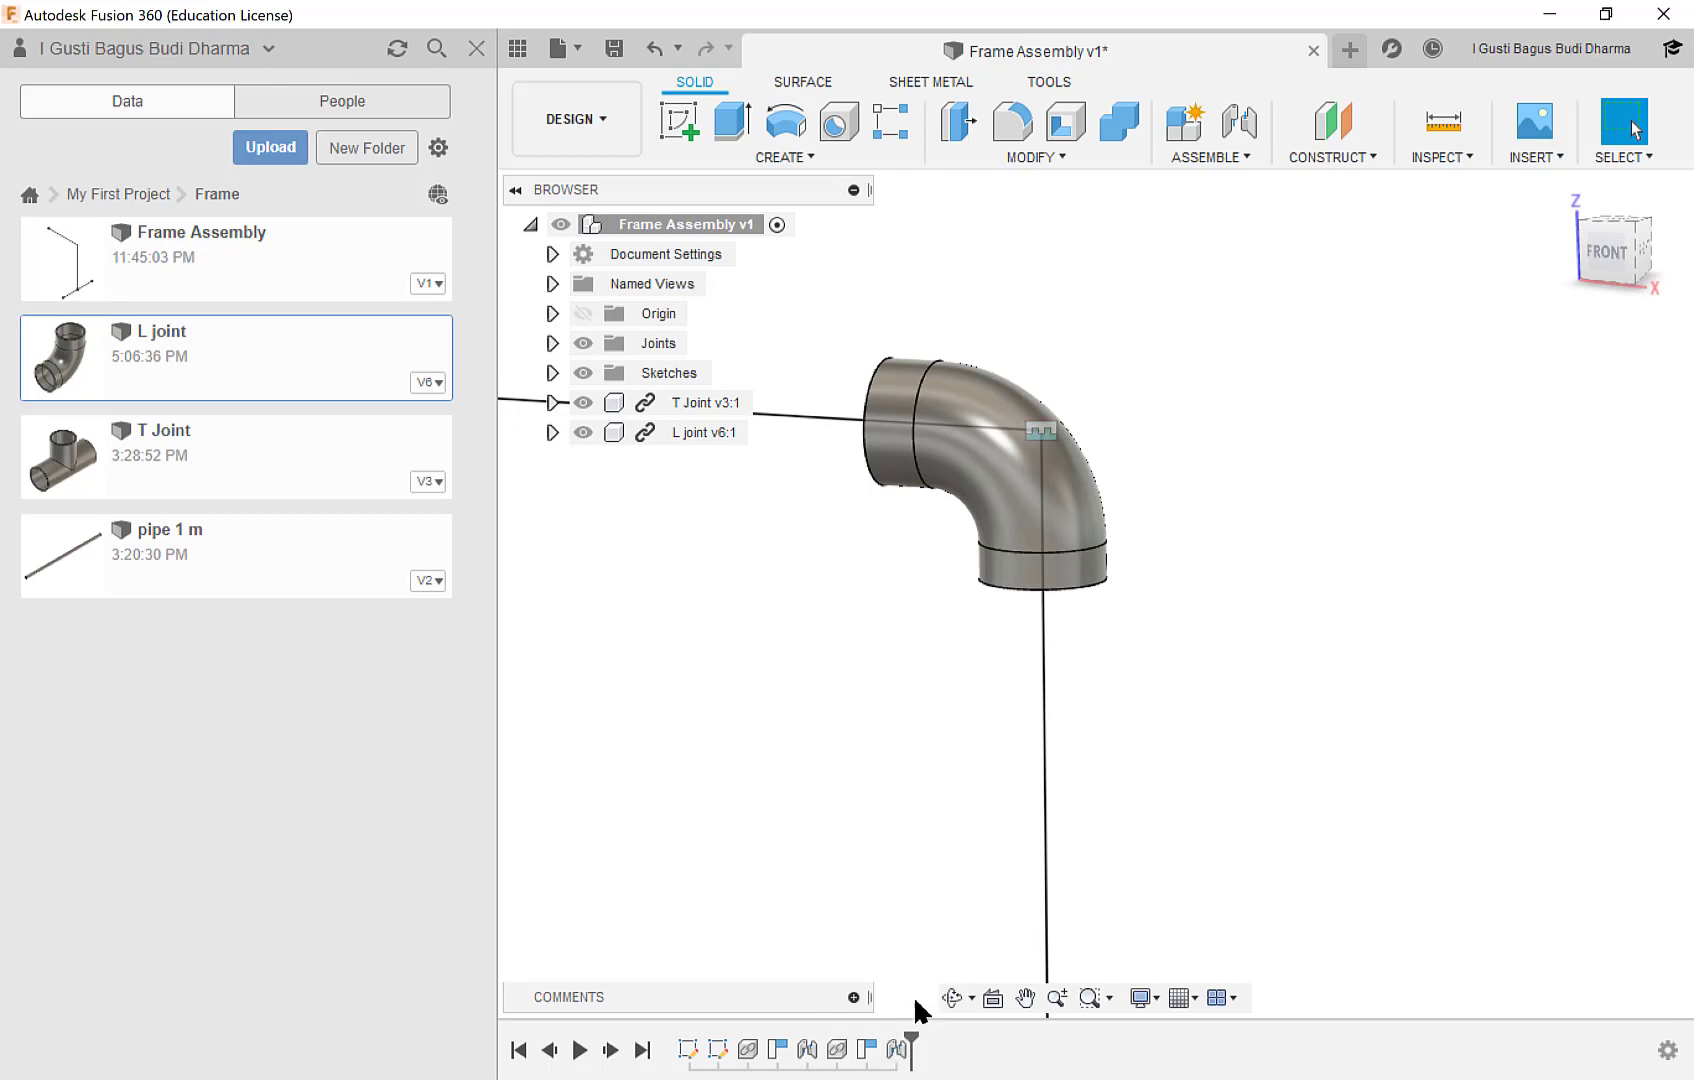
Delete the rigid joint between the L joint and the skeleton's upper corner.
{"action": "right_click", "coordinate": [897, 1048]}
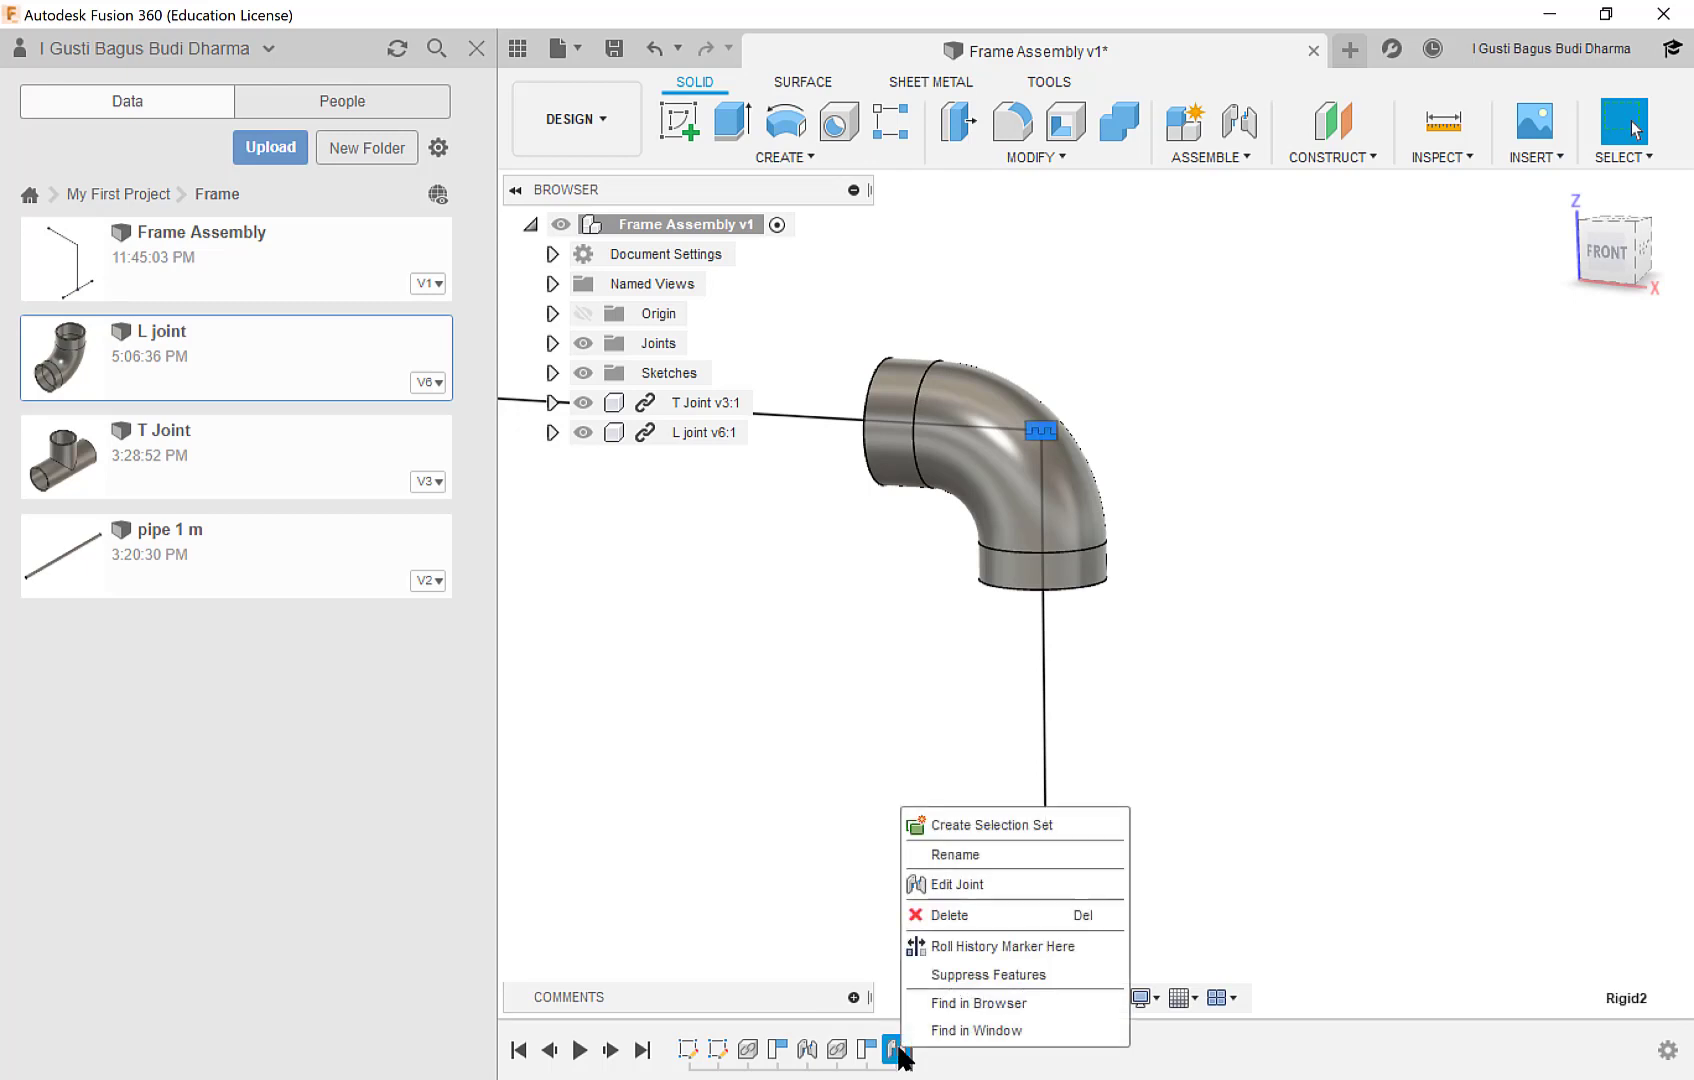
{"action": "left_click", "coordinate": [949, 915]}
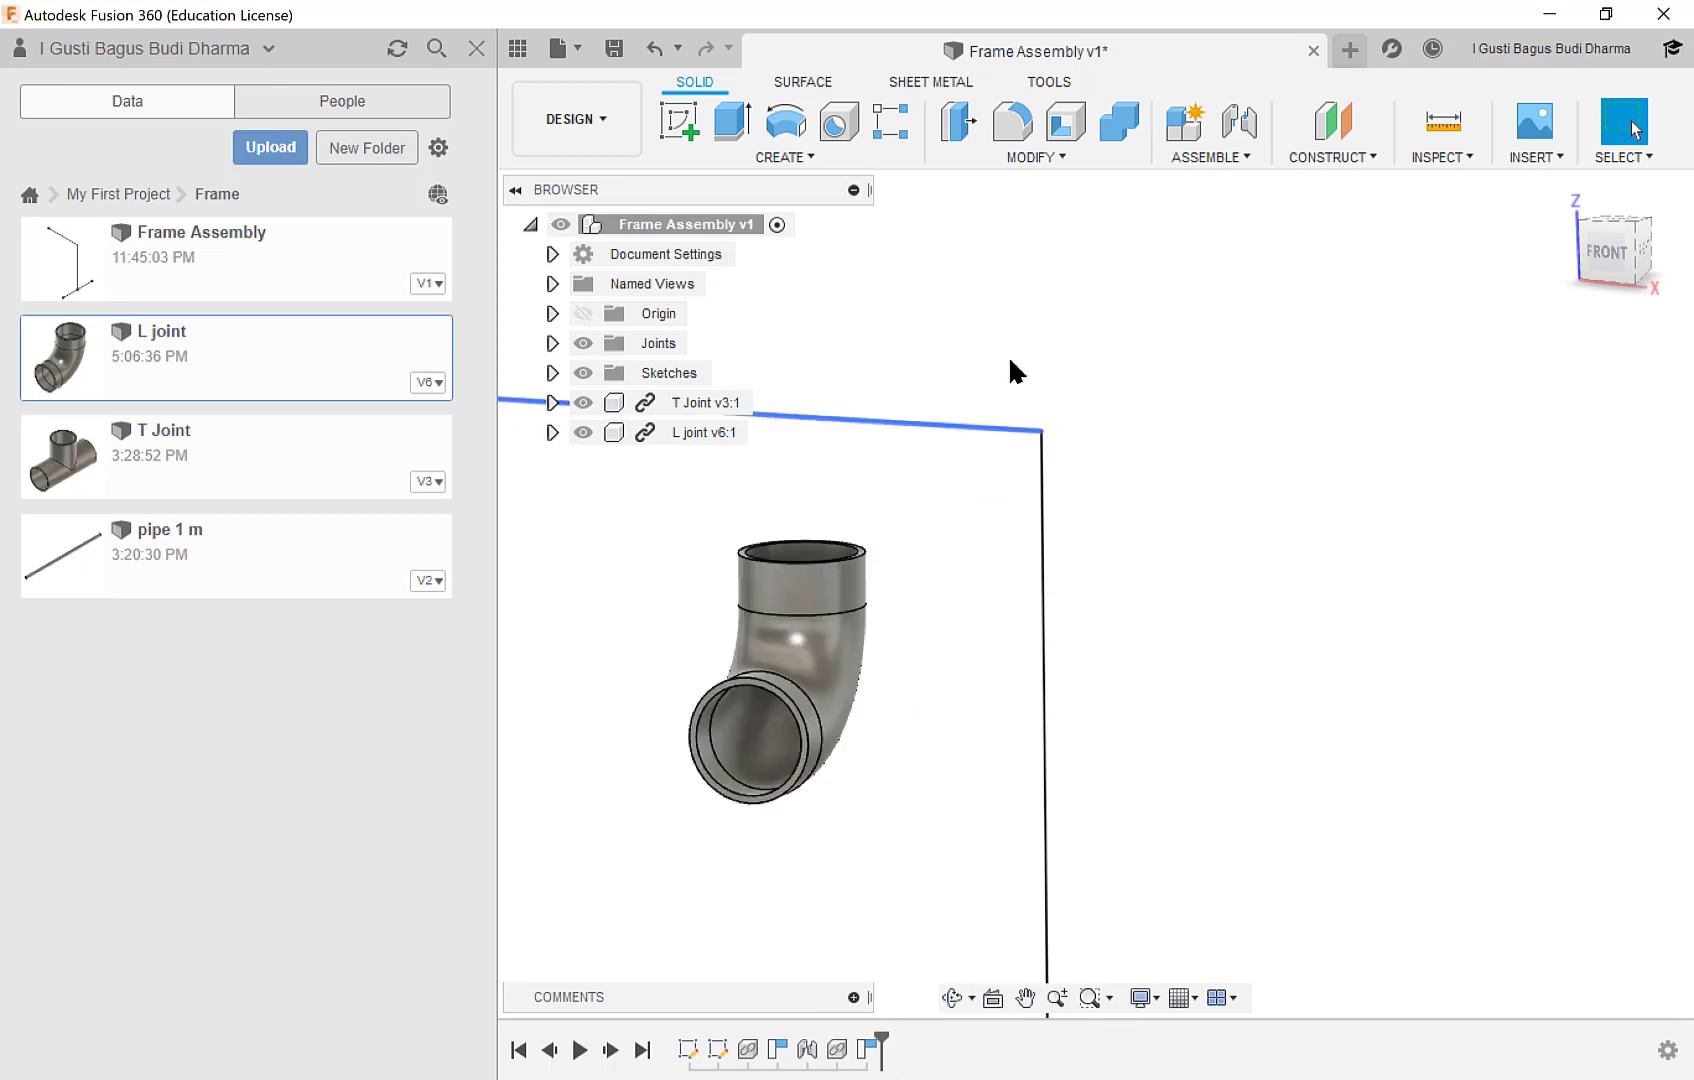
Move the L joint freely to the outer side of the skeleton's upper corner, clear of the vertical line.
{"action": "middle_click_drag", "start_coordinate": [930, 545], "coordinate": [967, 460]}
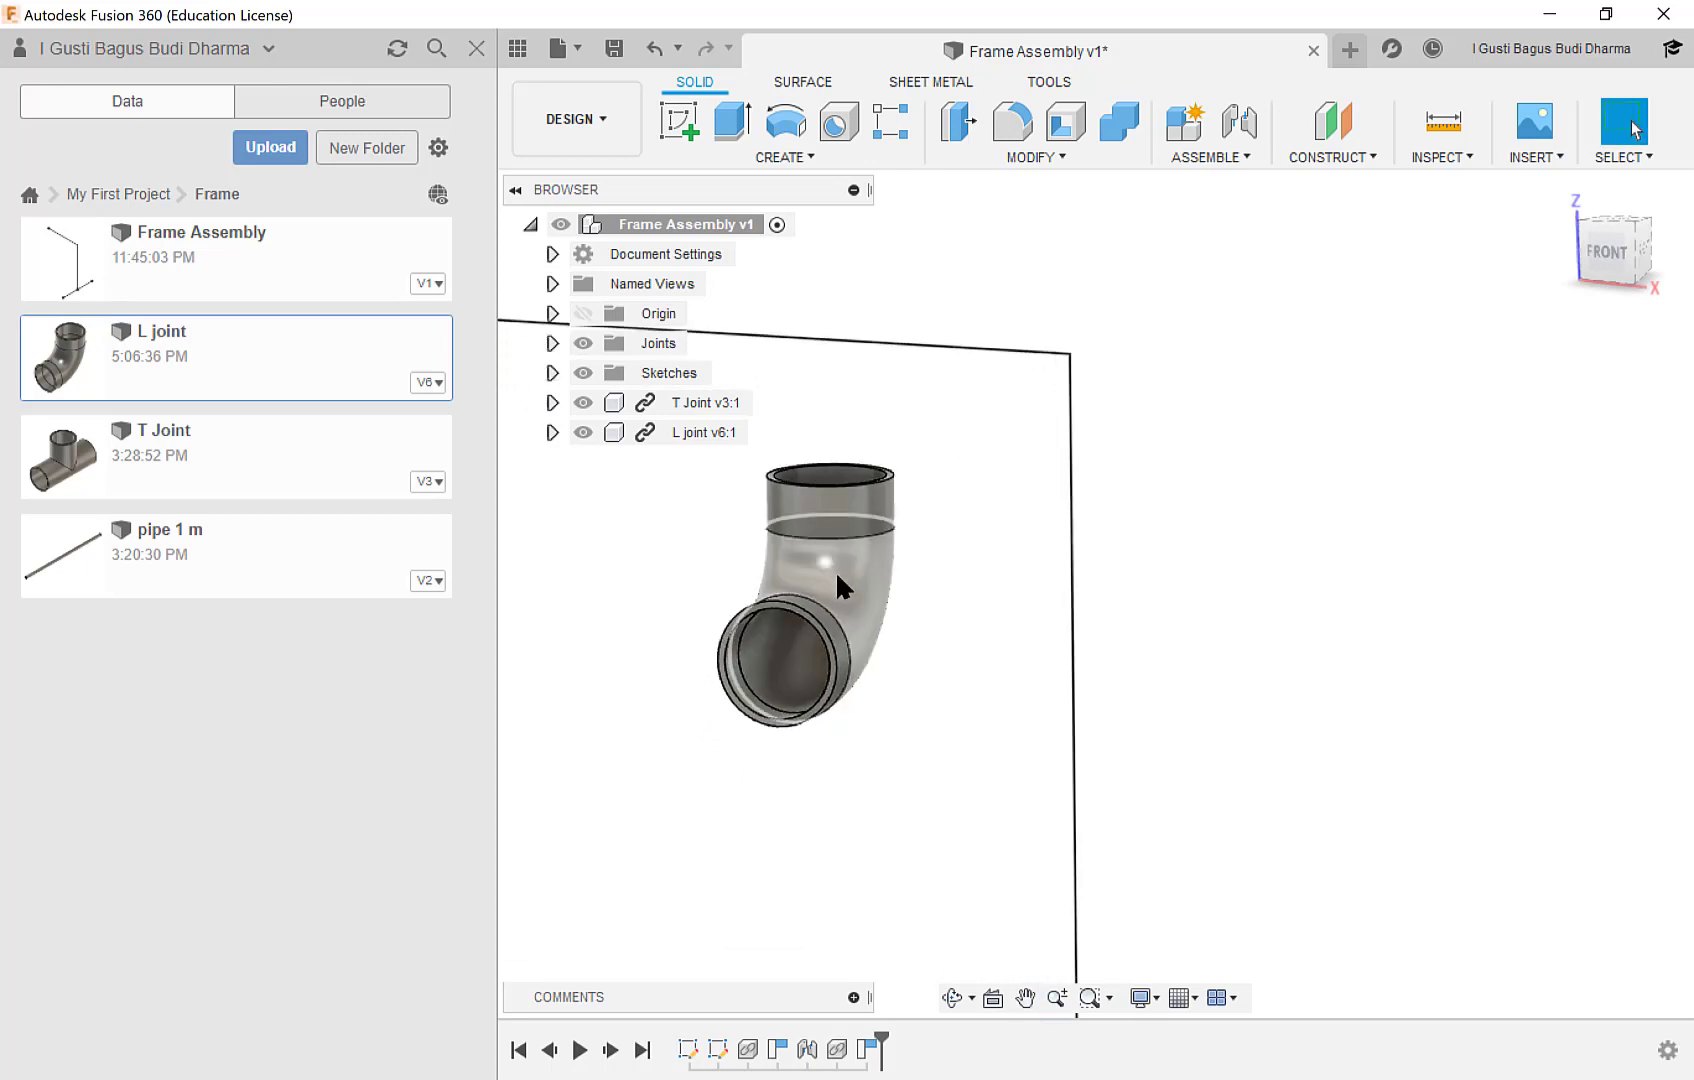
{"action": "left_click_drag", "start_coordinate": [905, 520], "coordinate": [1293, 392]}
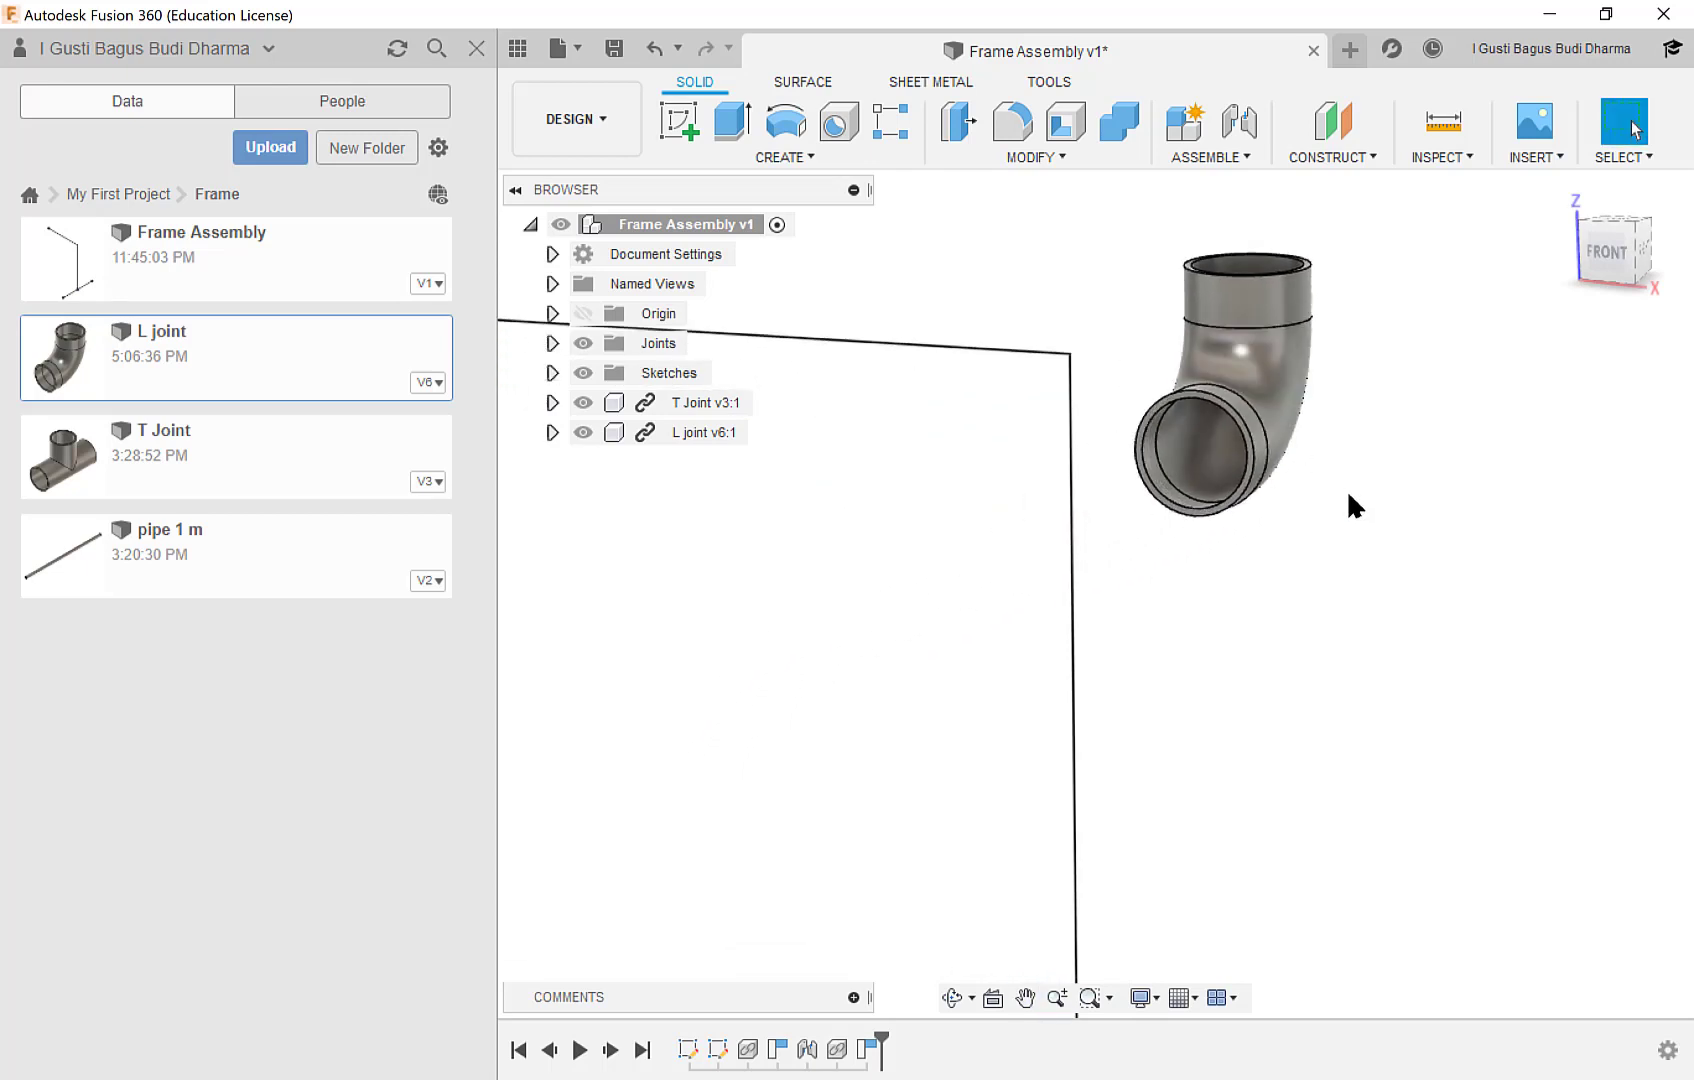
{"action": "mouse_move", "coordinate": [1350, 503]}
{"action": "middle_mouse_down", "text": "shift"}
{"action": "mouse_move", "coordinate": [1284, 509]}
{"action": "mouse_move", "coordinate": [1323, 514]}
{"action": "middle_mouse_up", "text": "shift"}
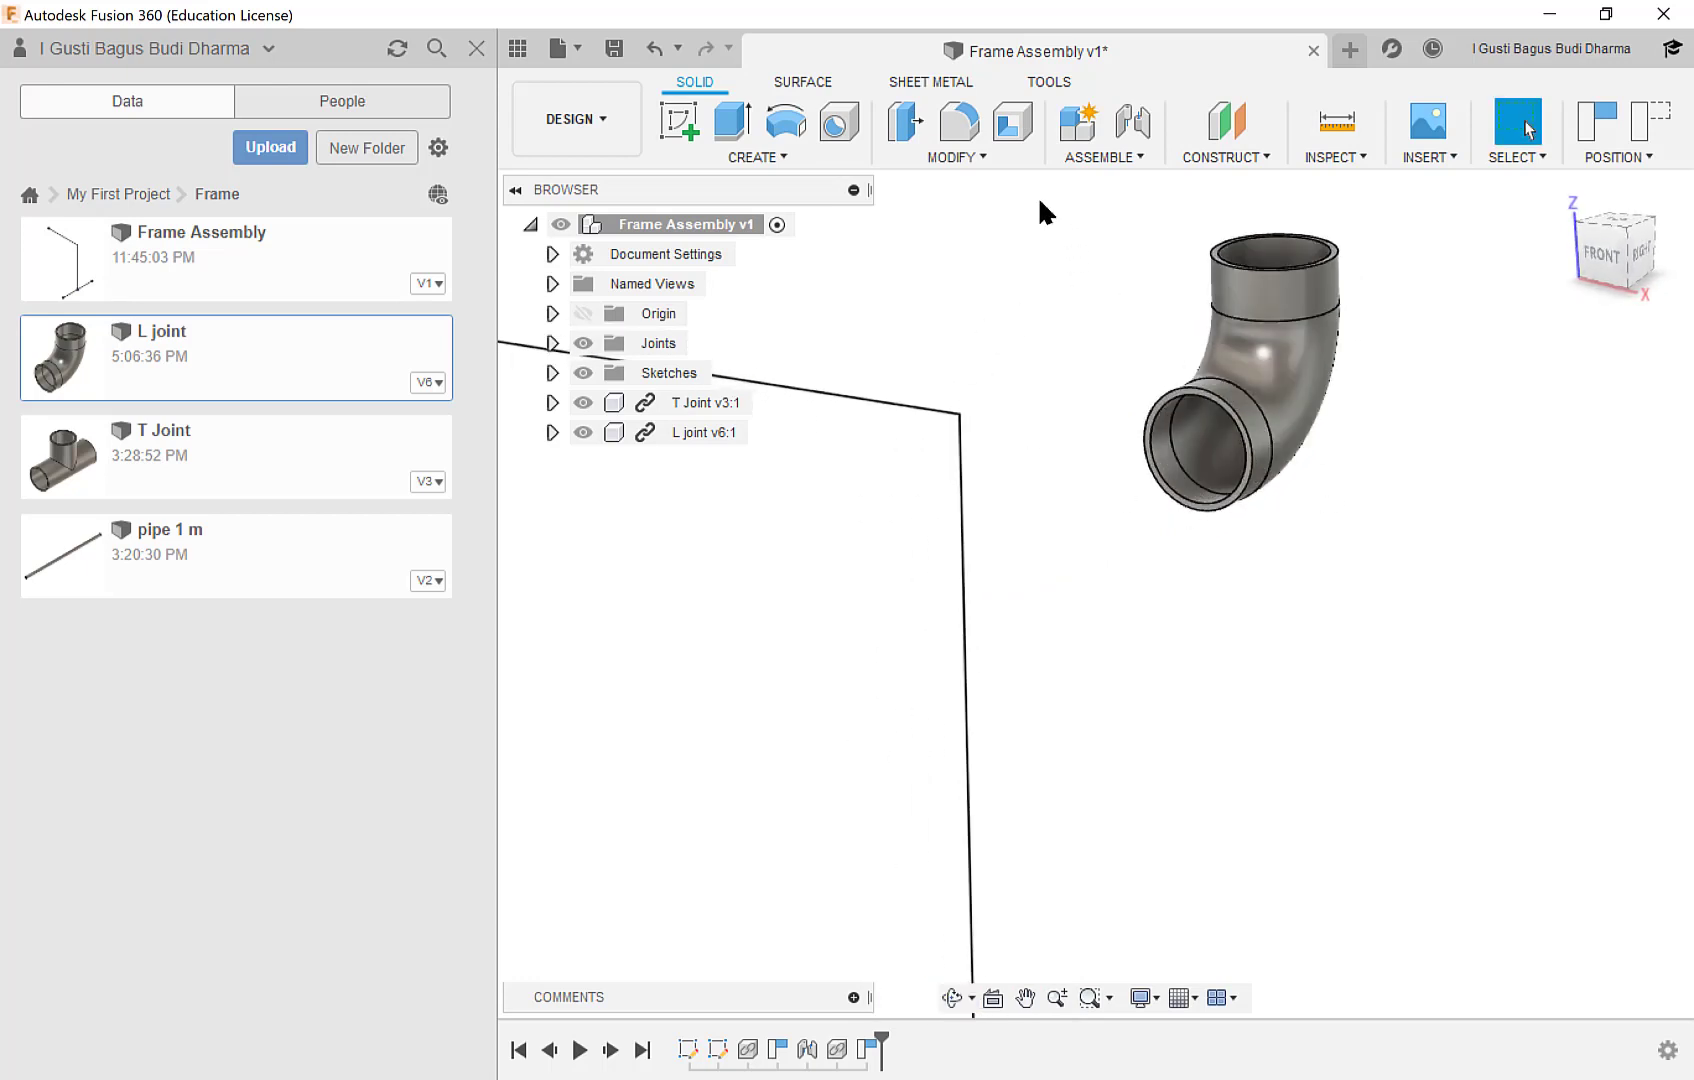
Rotate the L joint component -90 degrees about its own Z origin axis with Move/Copy and accept the rotation.
{"action": "left_click", "coordinate": [962, 157]}
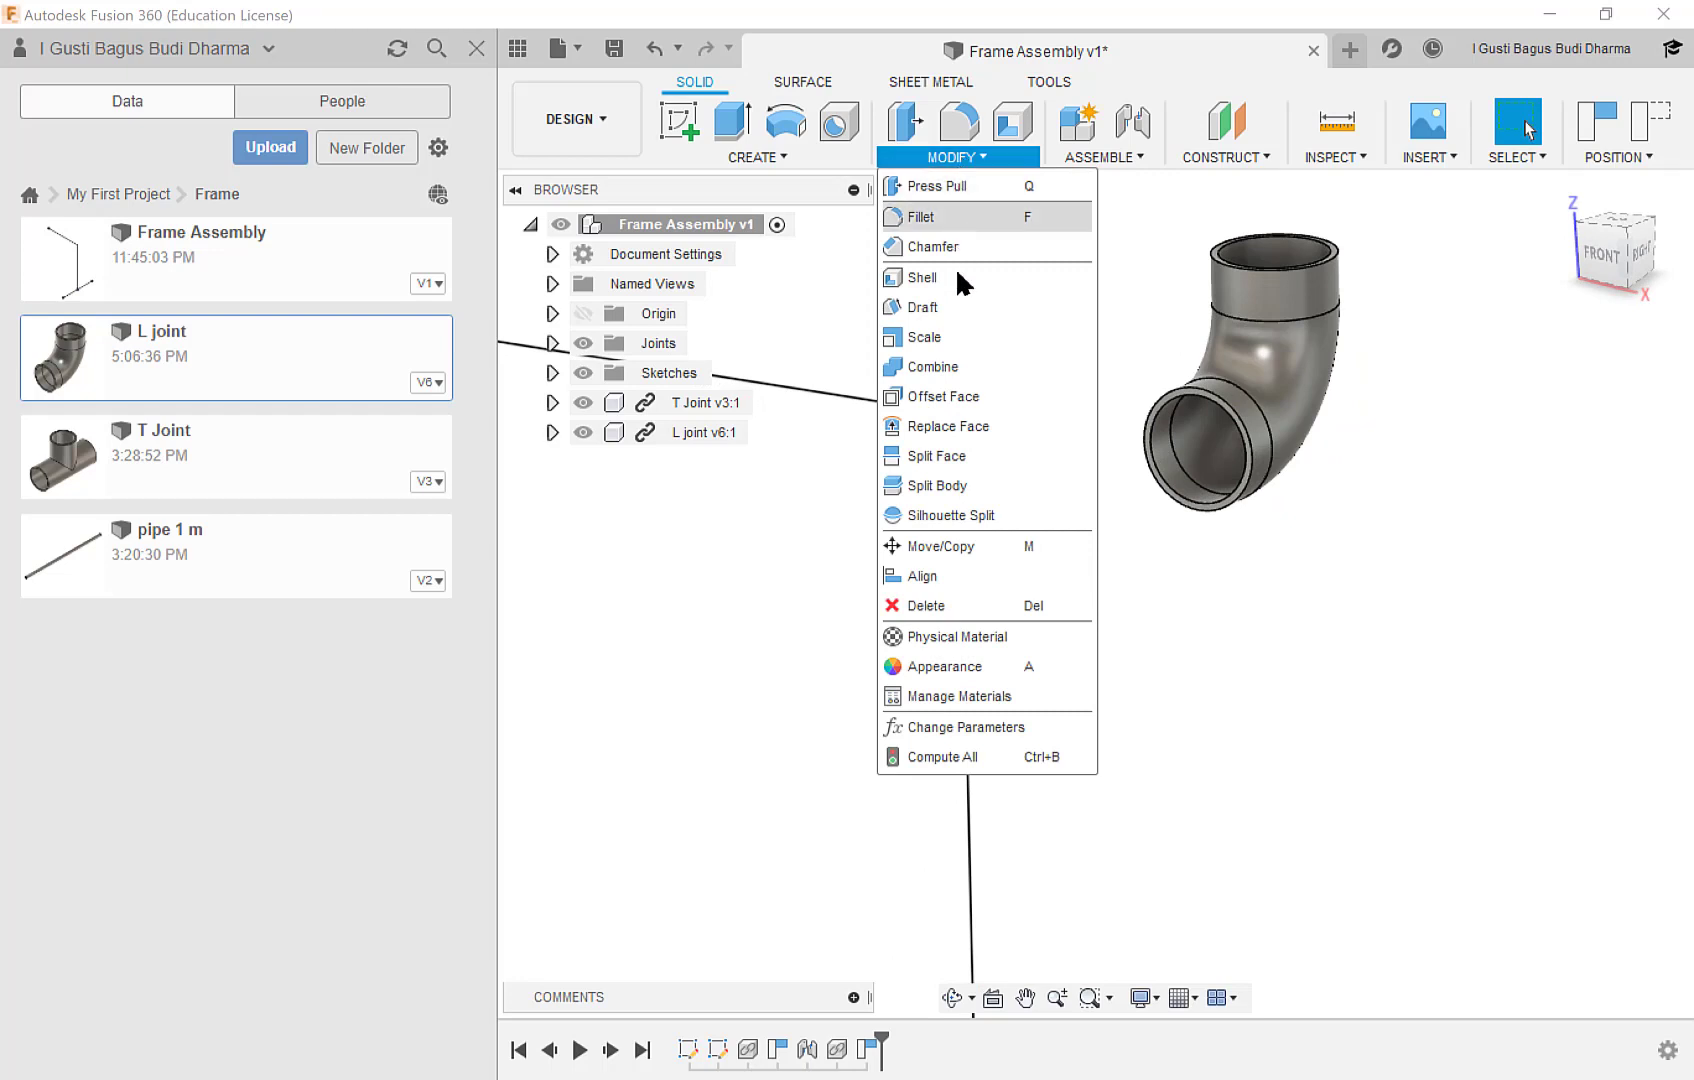
{"action": "left_click", "coordinate": [970, 550]}
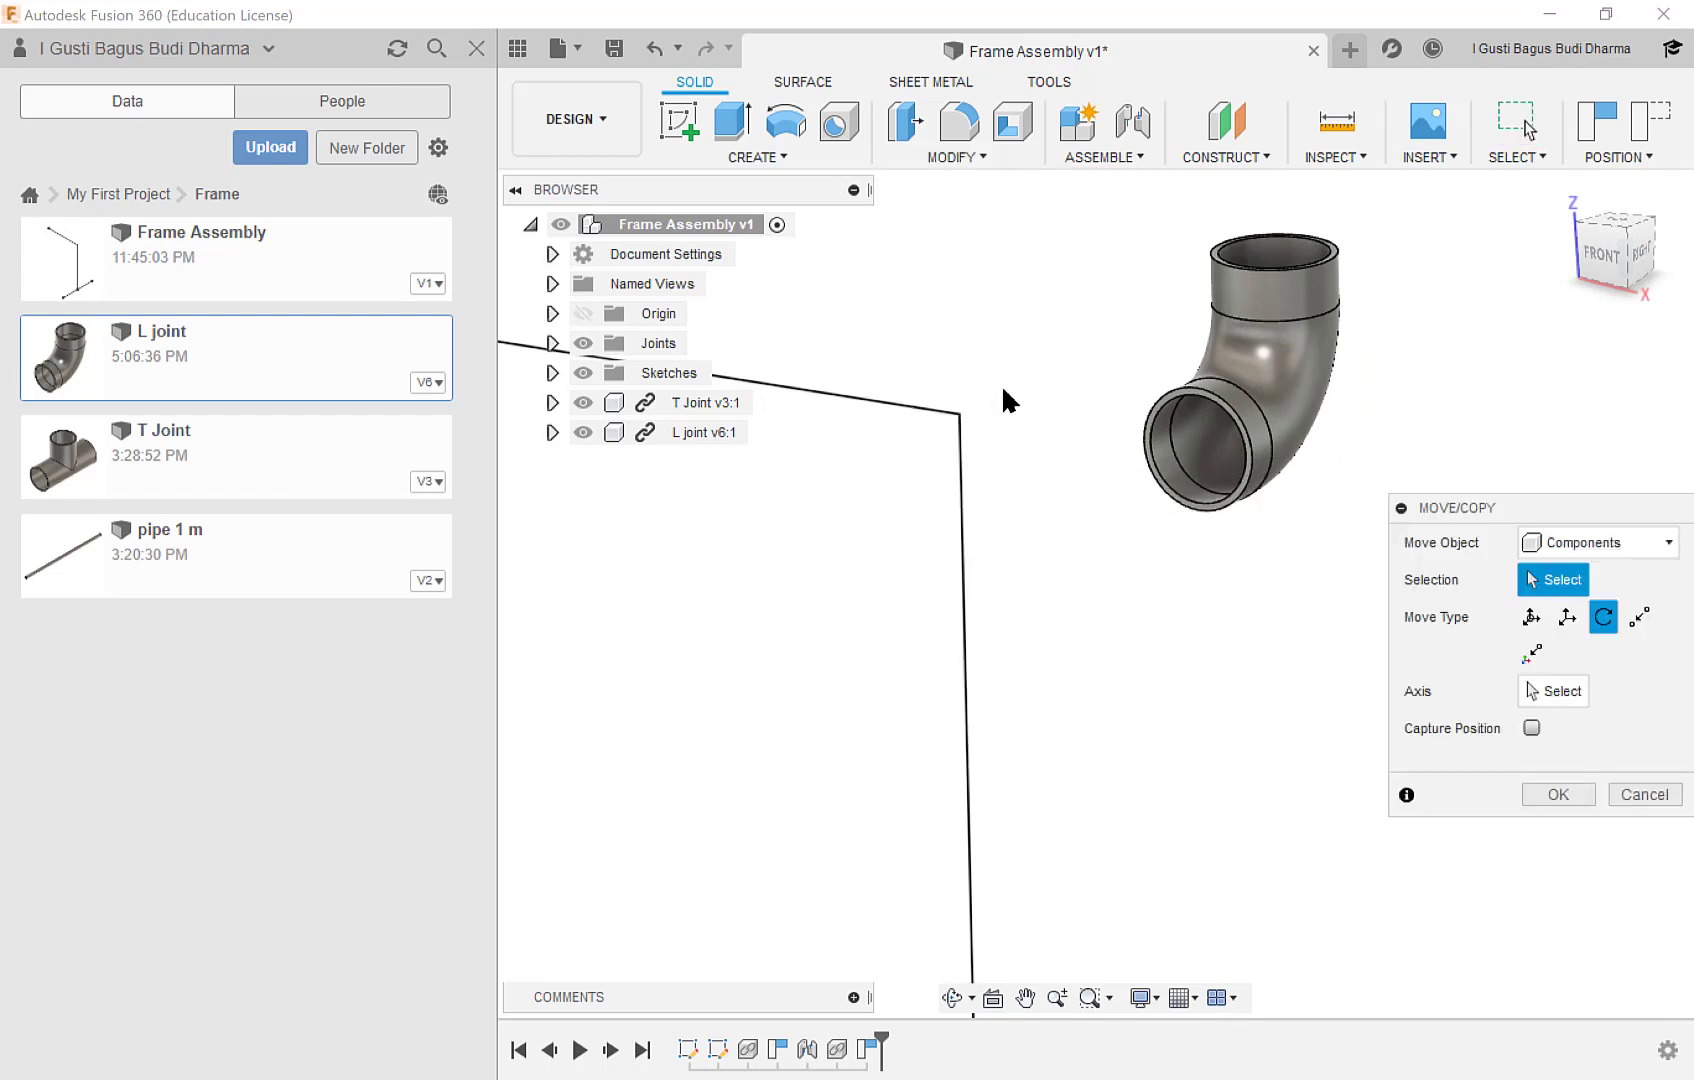
{"action": "left_click", "coordinate": [1252, 372]}
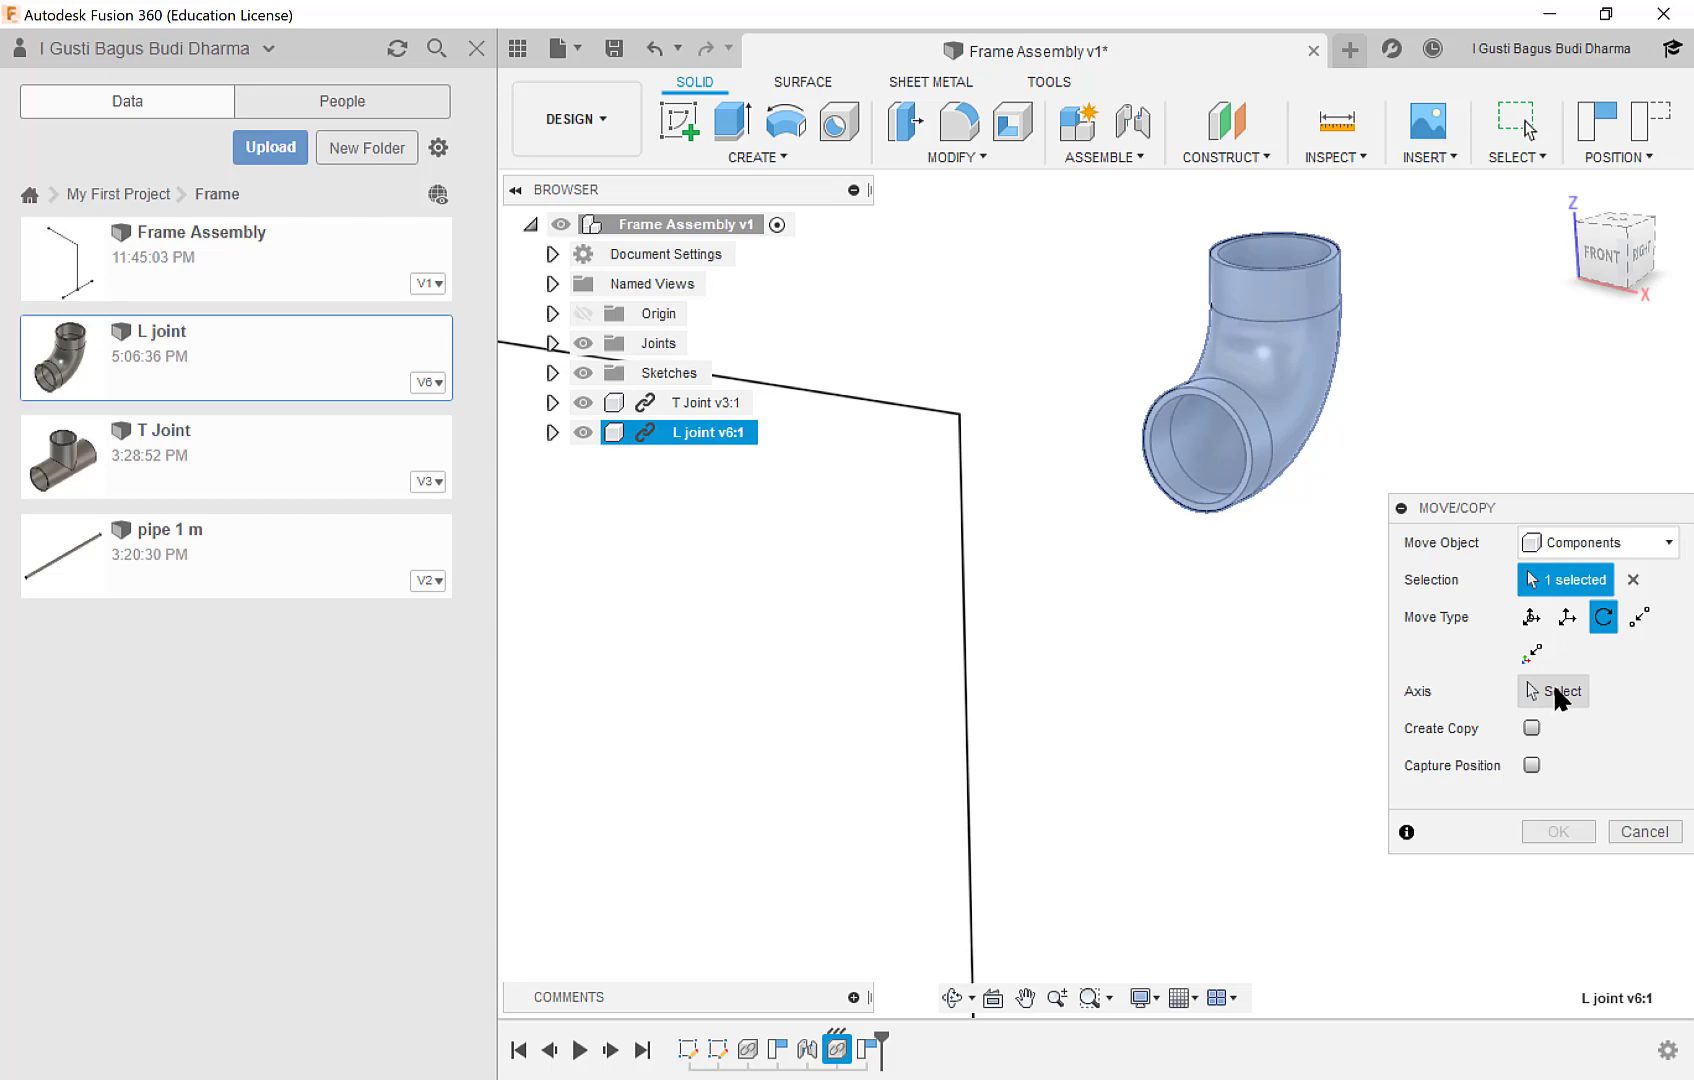
{"action": "left_click", "coordinate": [552, 433]}
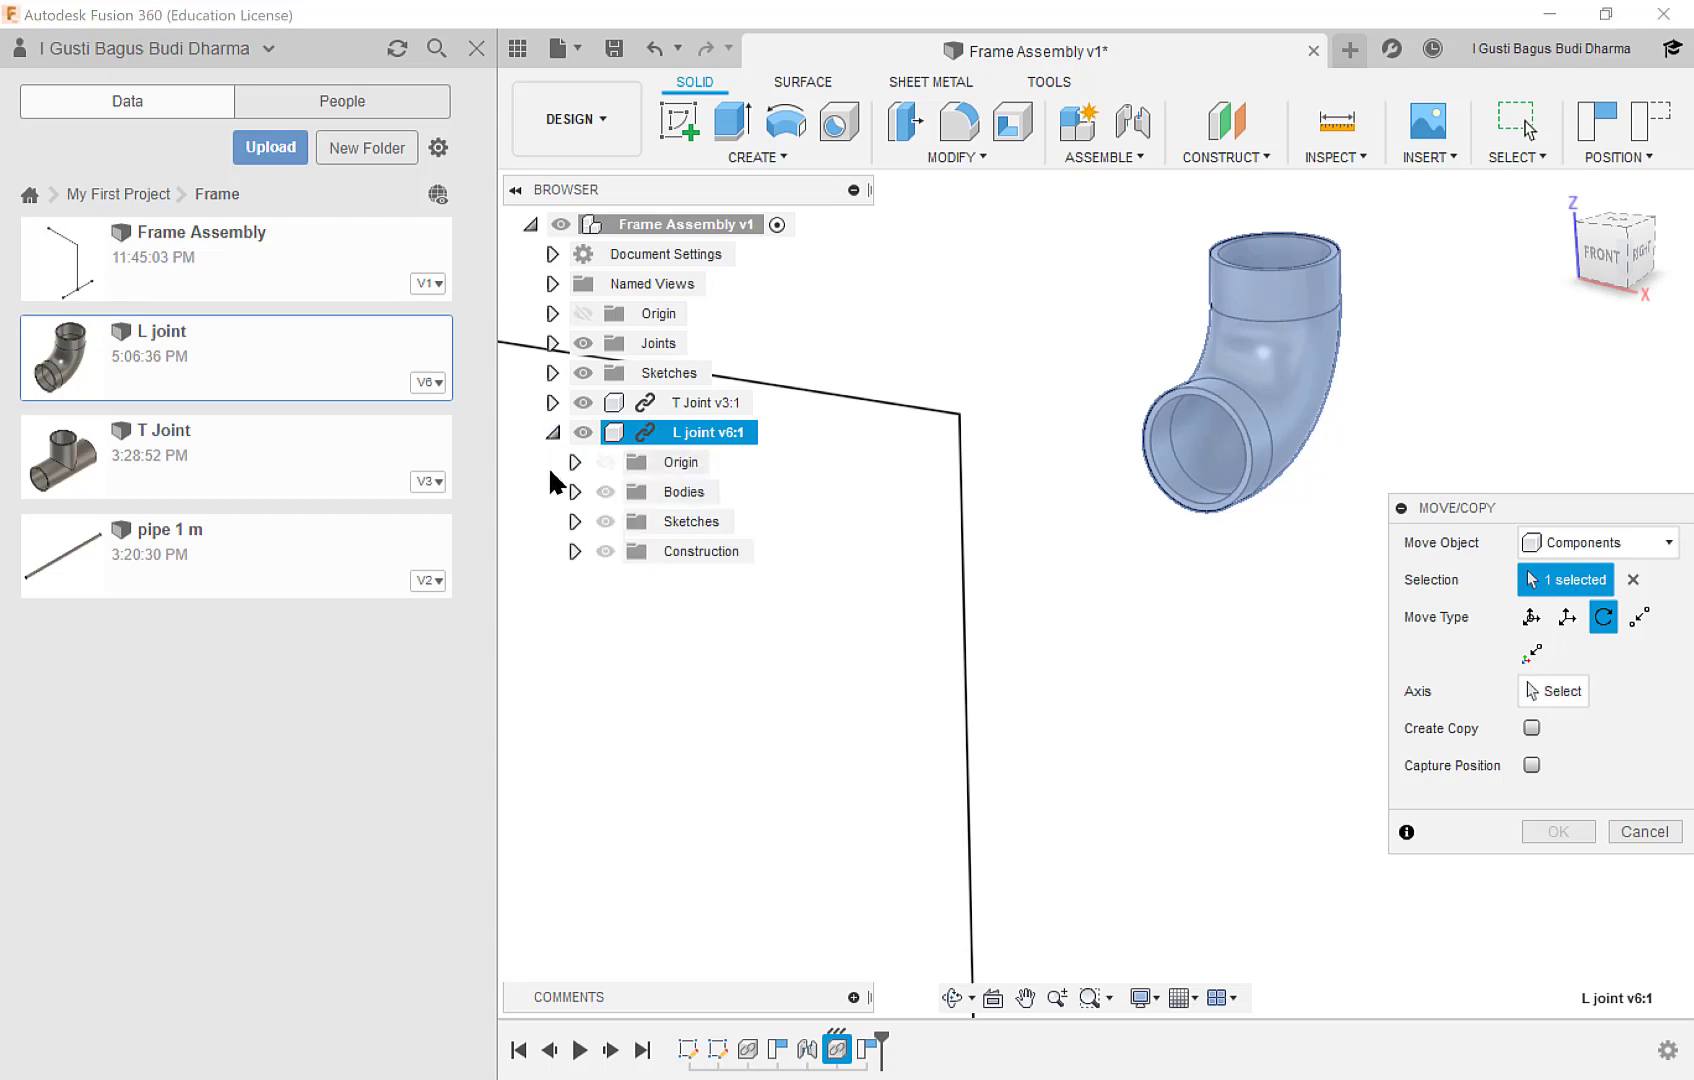
{"action": "left_click", "coordinate": [575, 462]}
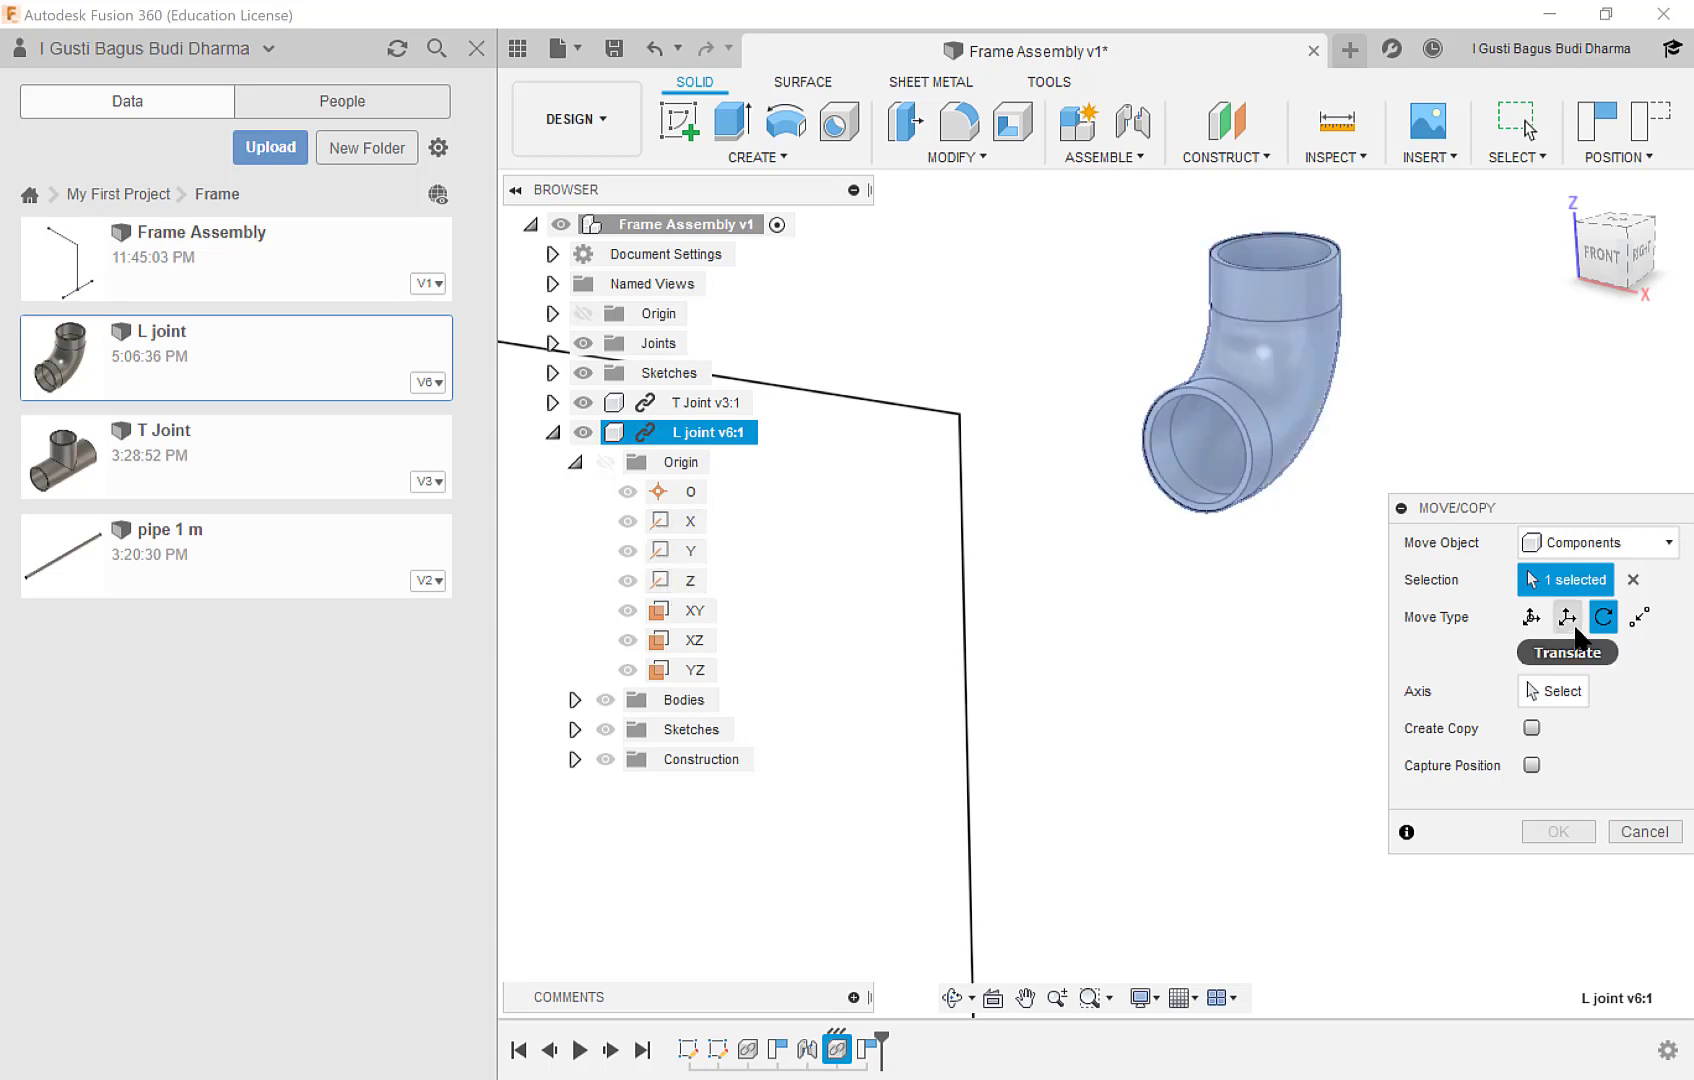
{"action": "left_click", "coordinate": [1567, 617]}
{"action": "left_click", "coordinate": [1603, 617]}
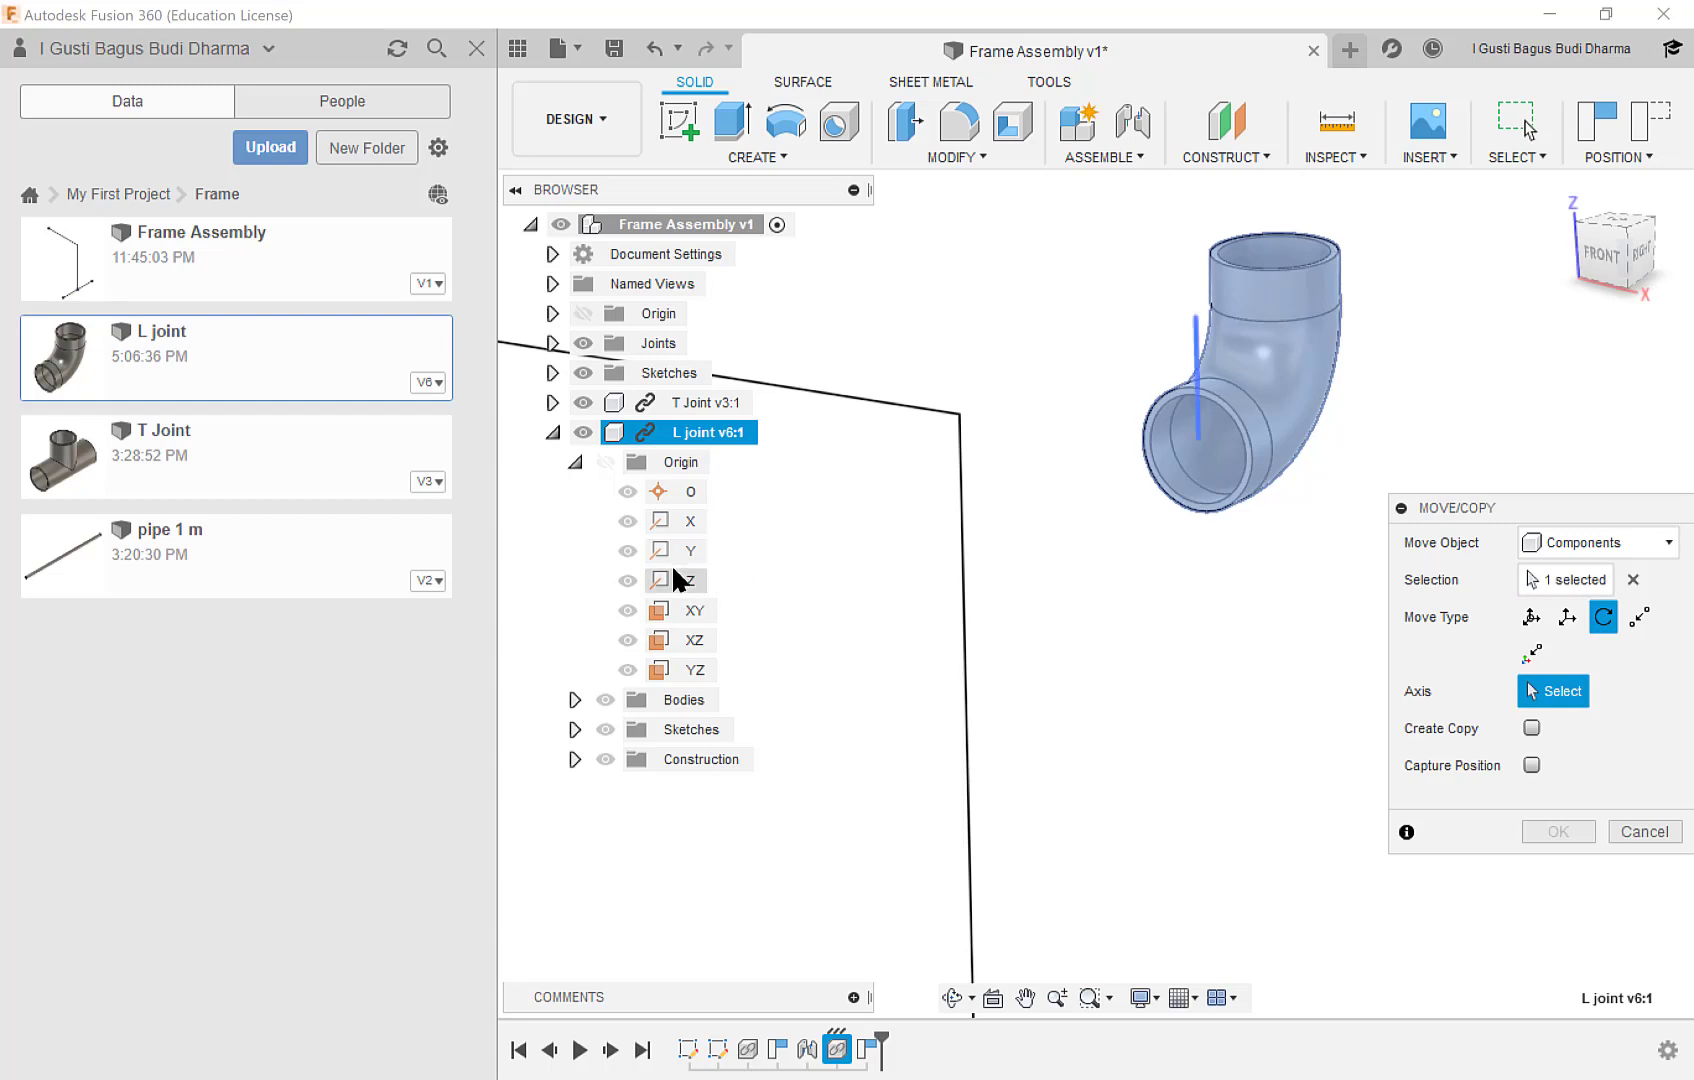
{"action": "left_click", "coordinate": [678, 580]}
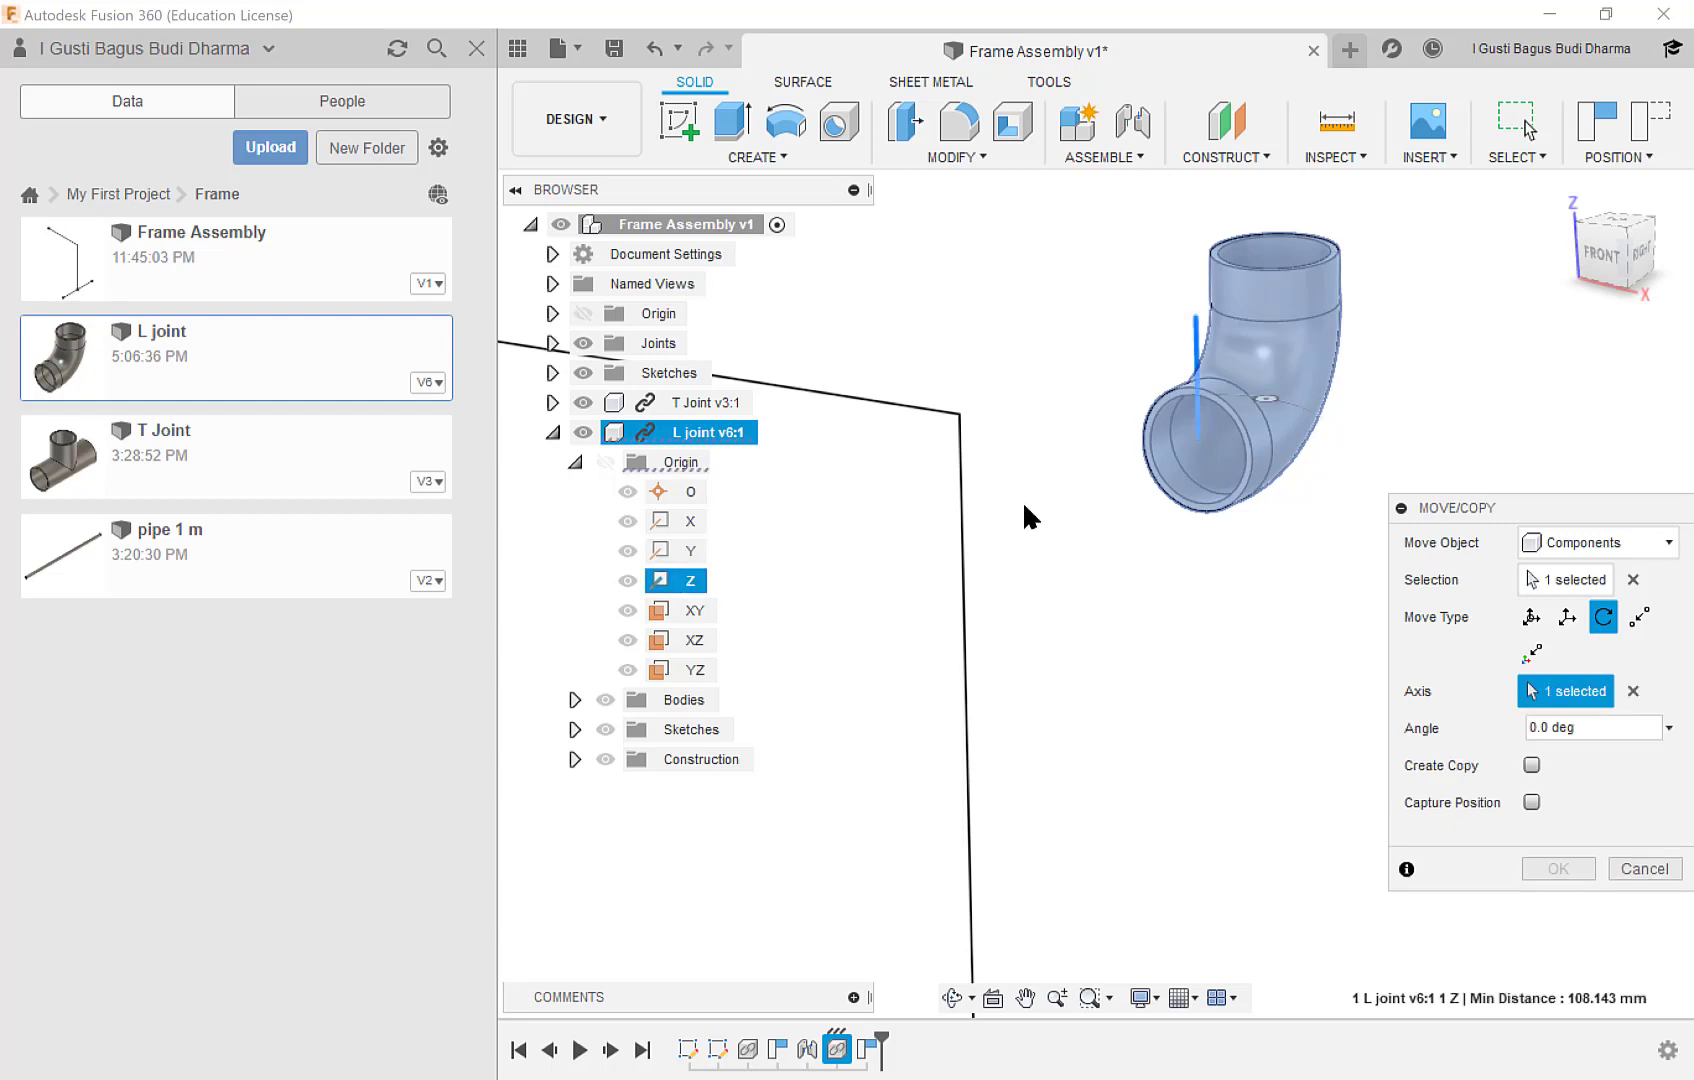
{"action": "left_click_drag", "start_coordinate": [1268, 416], "coordinate": [1327, 460]}
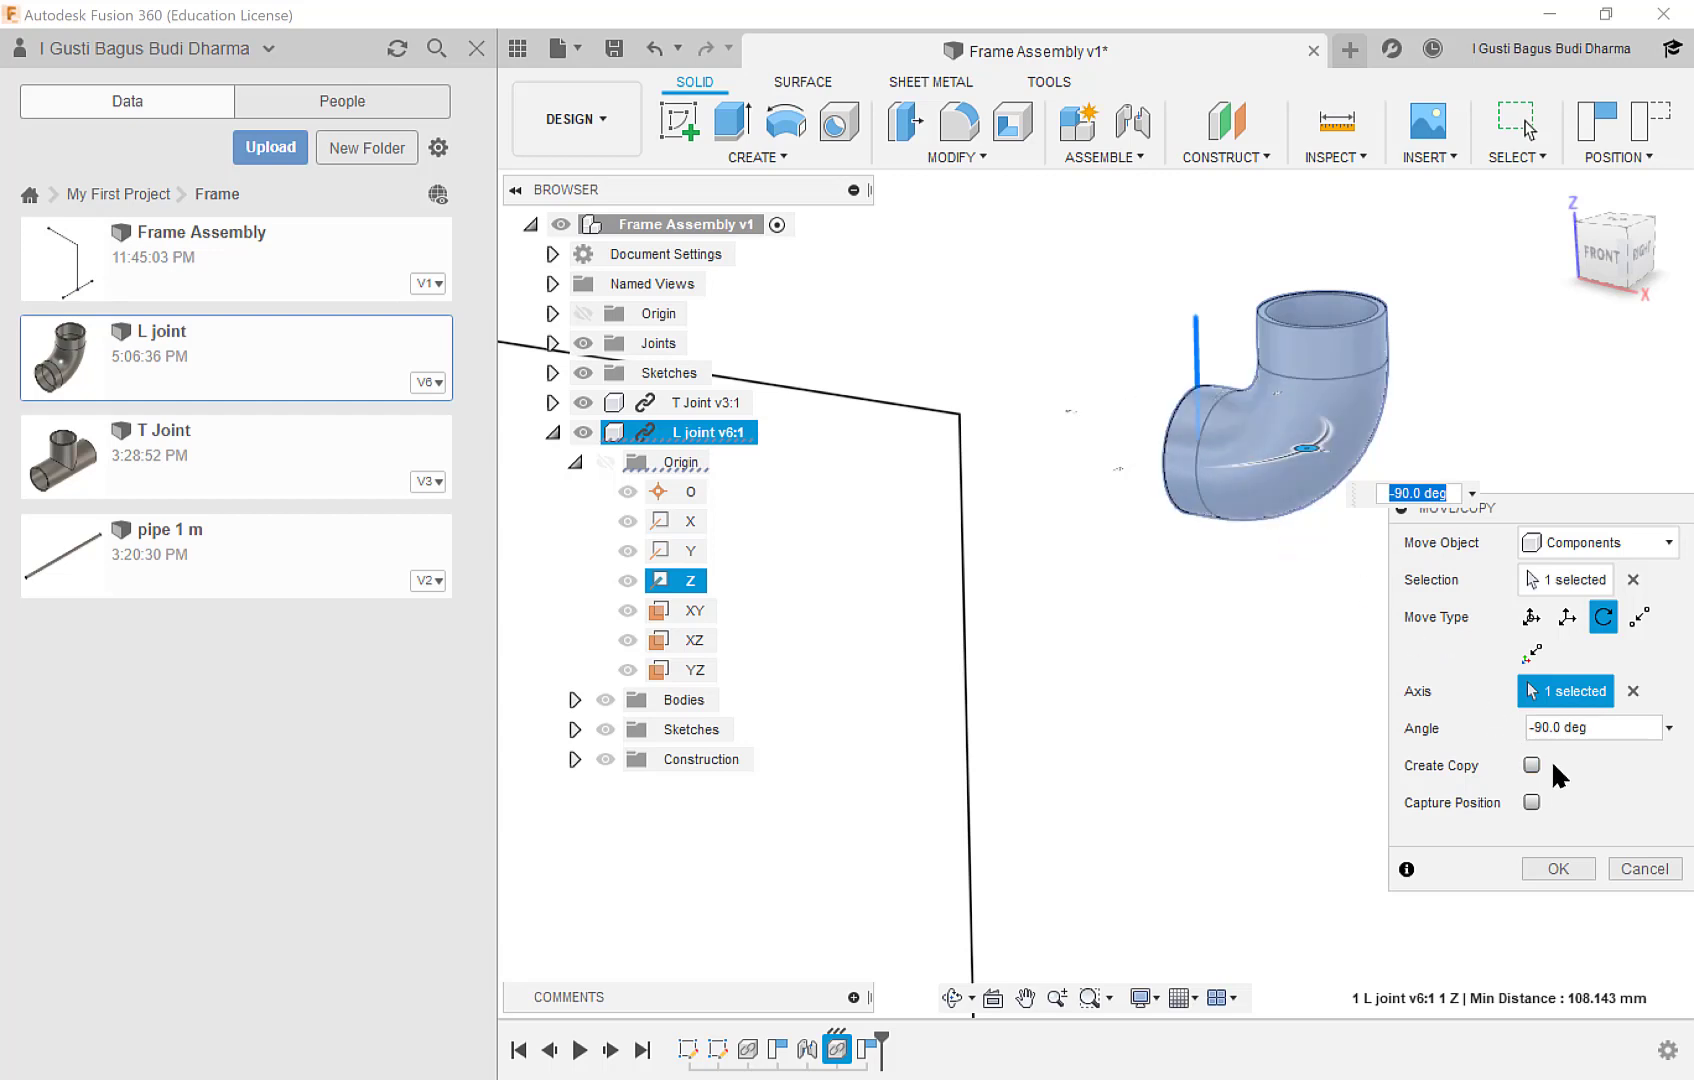
{"action": "left_click", "coordinate": [1572, 867]}
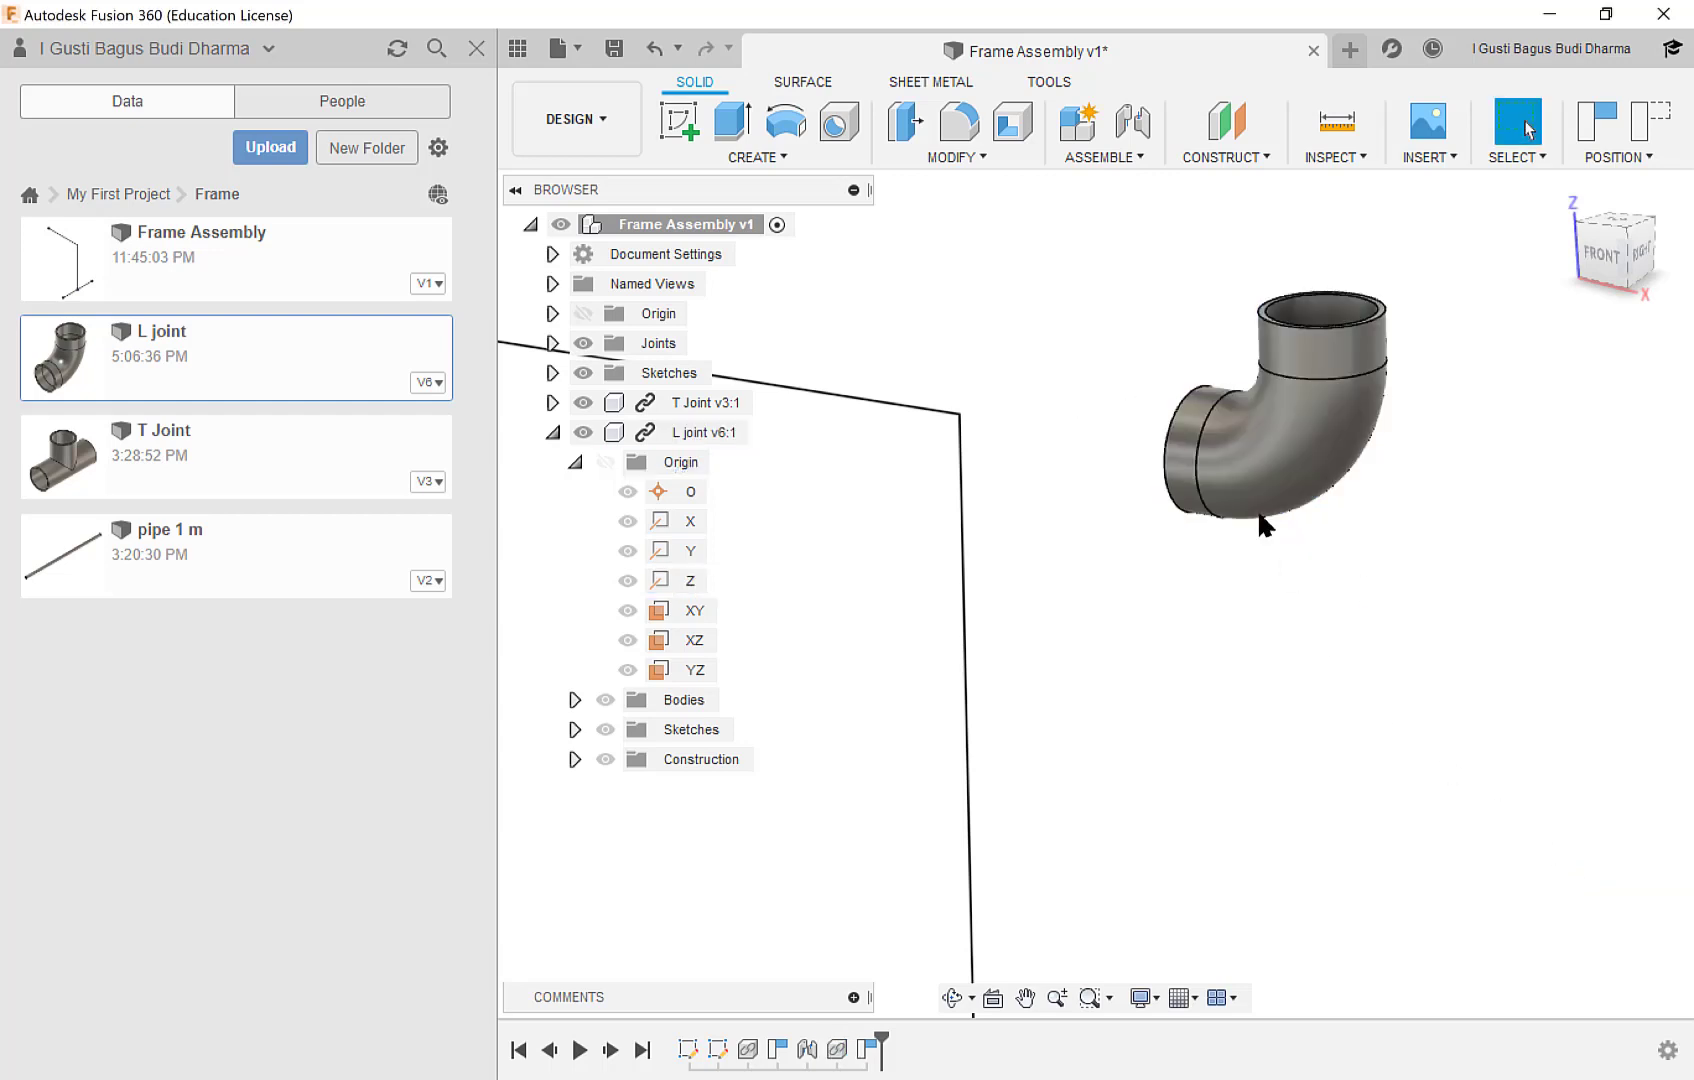
Rotate the L joint component 90 degrees about its own X origin axis with Move/Copy and accept the rotation.
{"action": "left_click", "coordinate": [965, 157]}
{"action": "left_click", "coordinate": [1005, 548]}
{"action": "left_click", "coordinate": [1322, 460]}
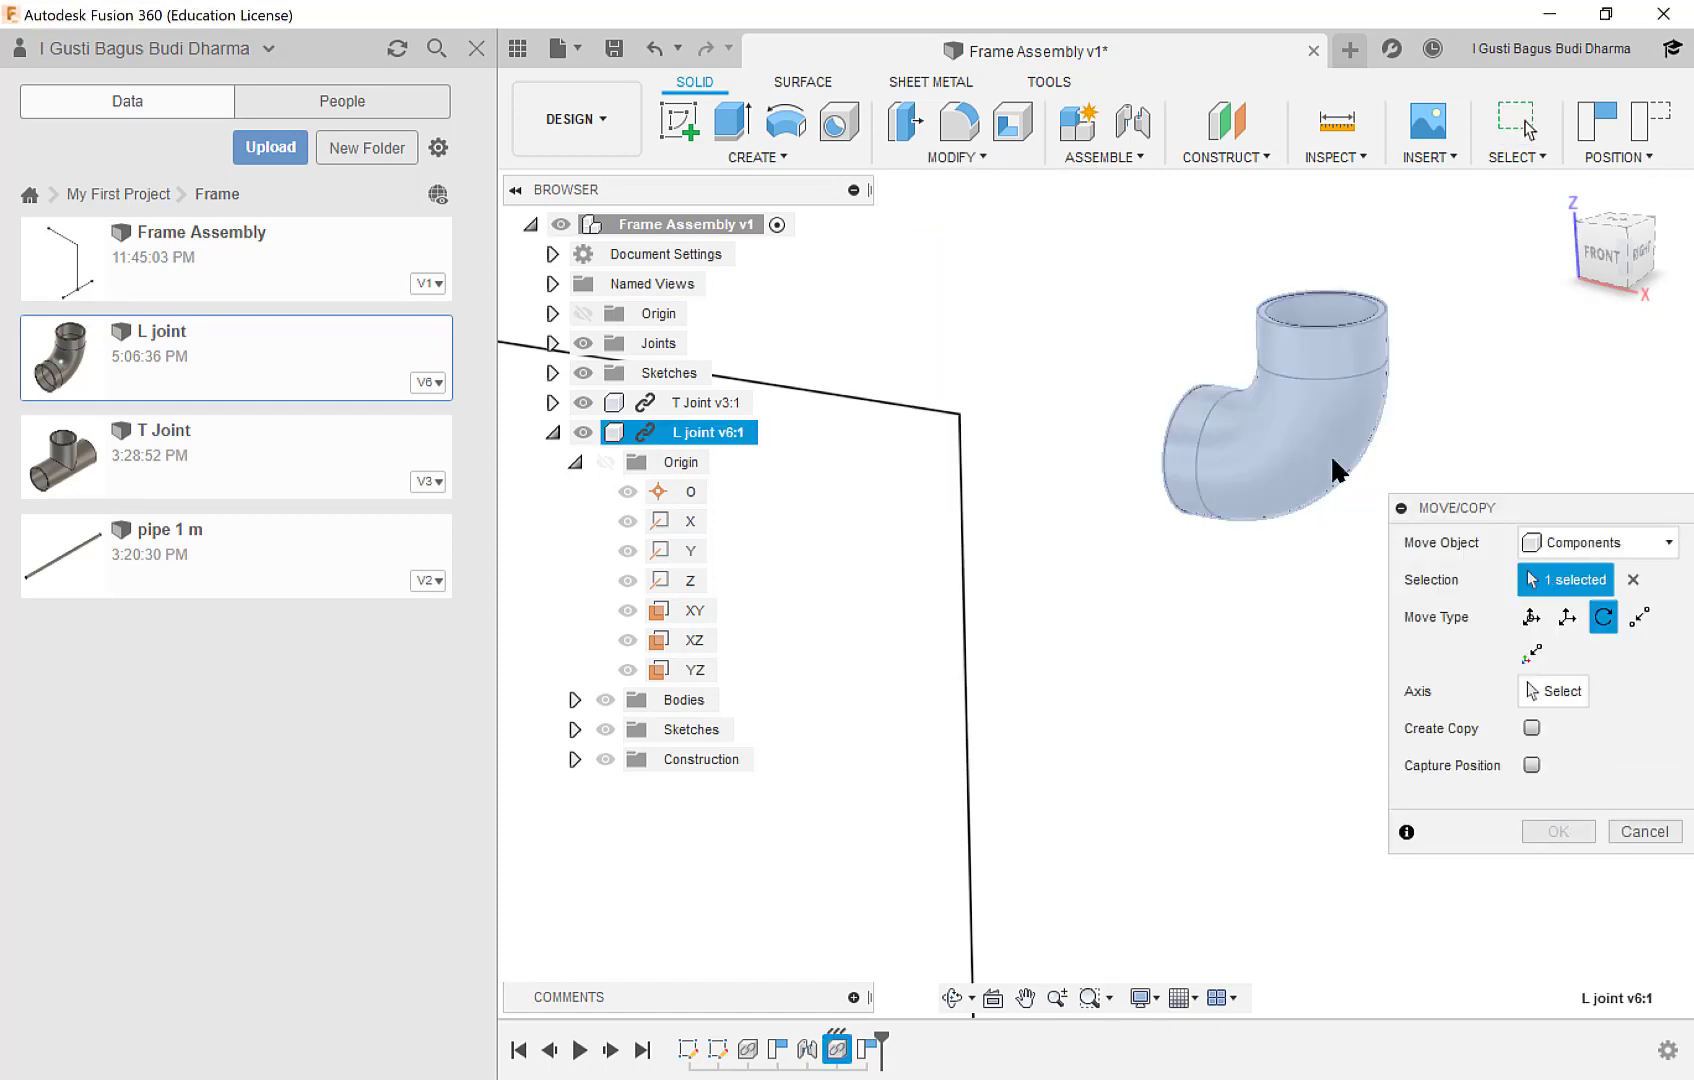
{"action": "left_click", "coordinate": [1567, 617]}
{"action": "left_click", "coordinate": [1603, 617]}
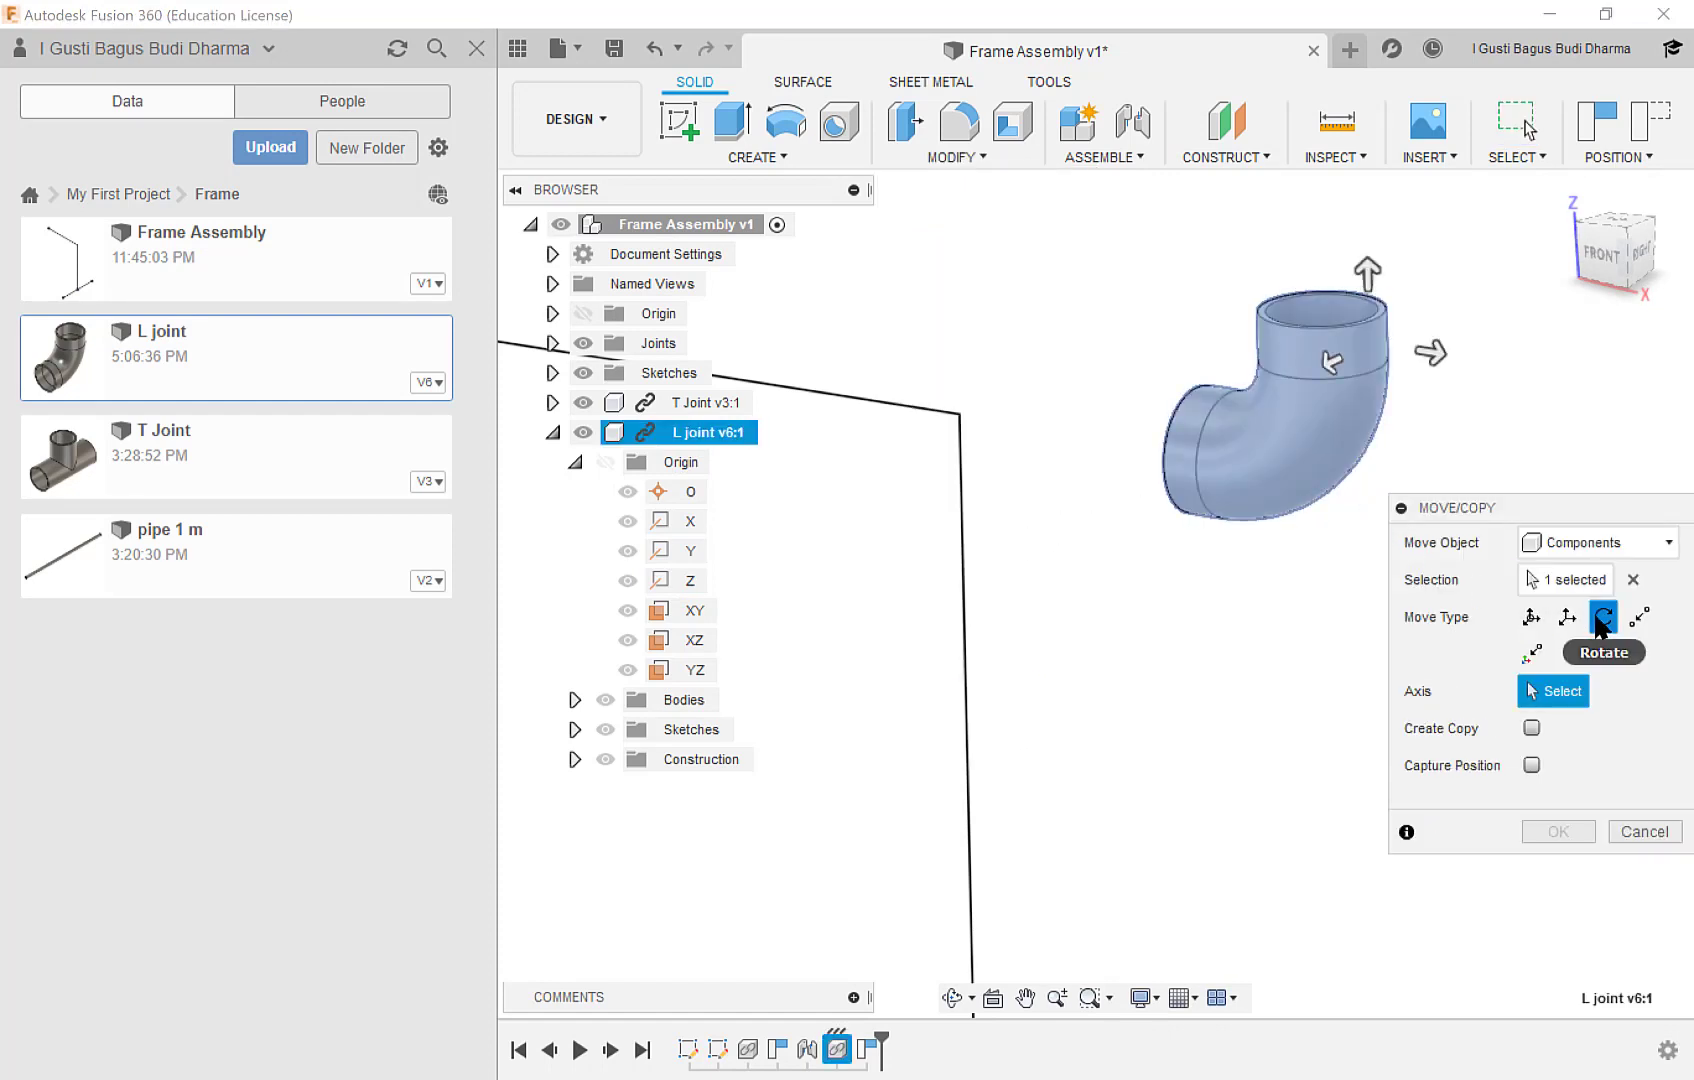
{"action": "left_click", "coordinate": [686, 524]}
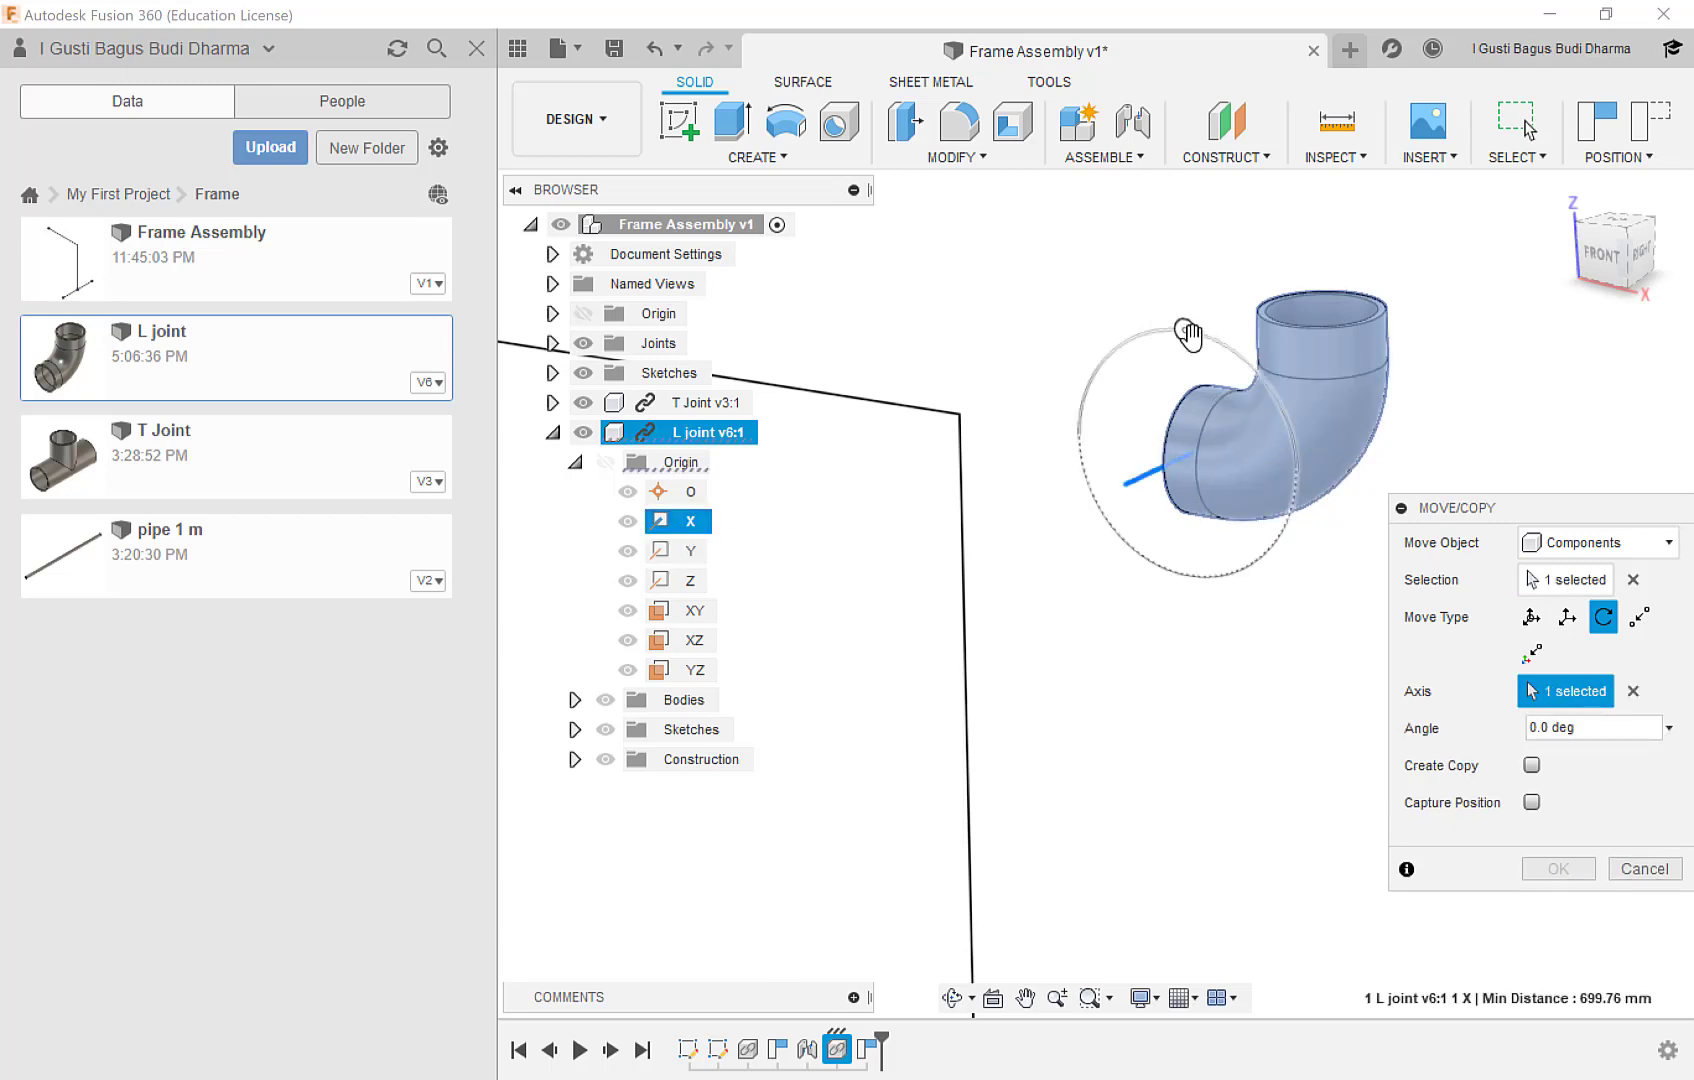
{"action": "left_click_drag", "start_coordinate": [1185, 330], "coordinate": [1008, 416]}
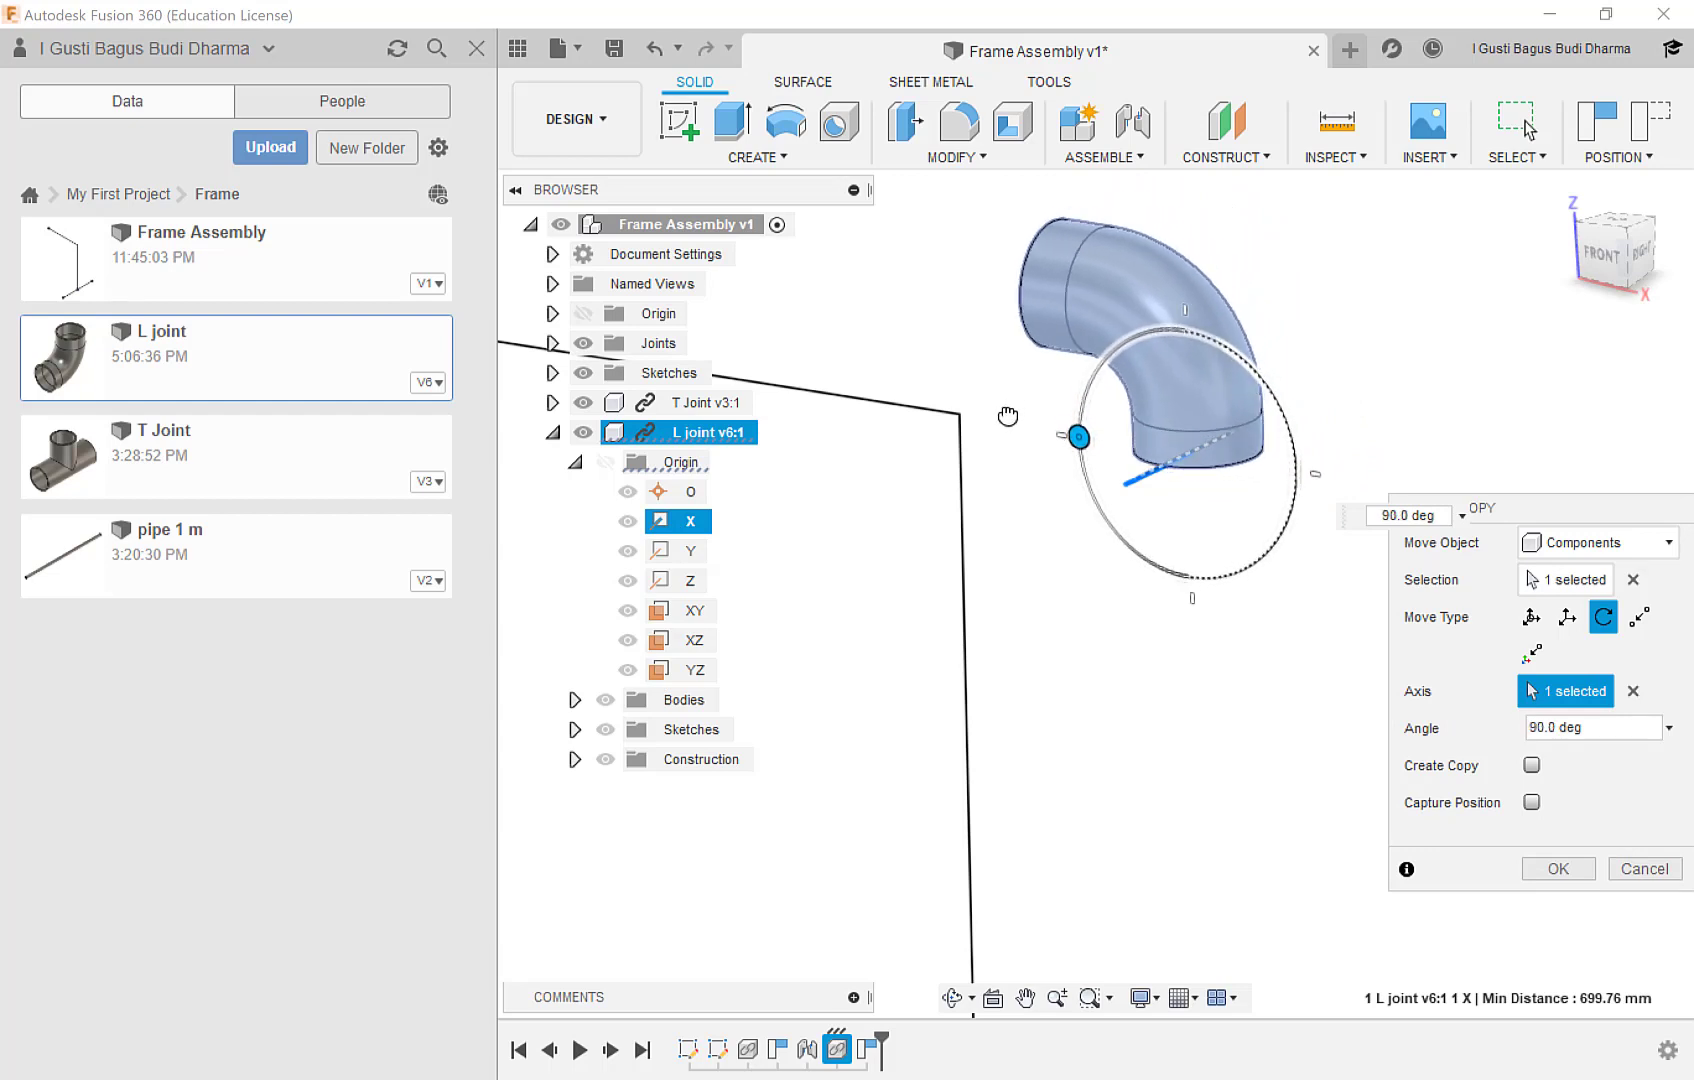
{"action": "left_click", "coordinate": [1556, 868]}
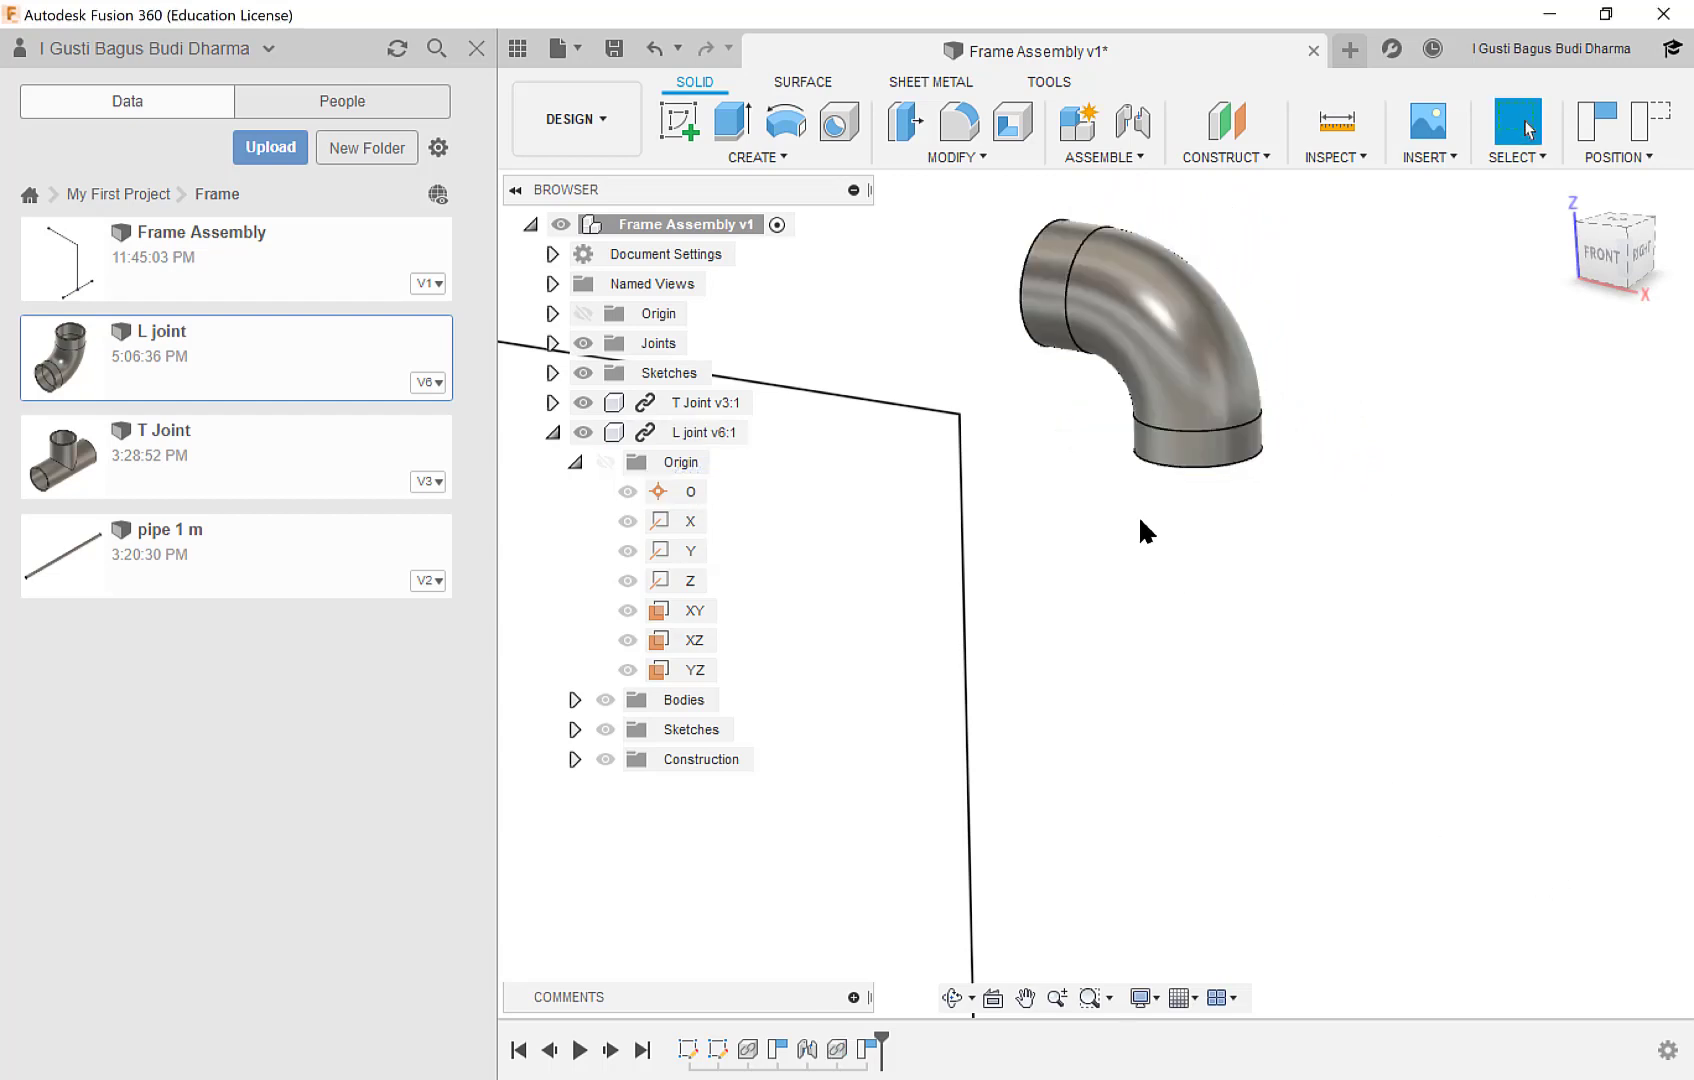
Align the inner circular edge of the L joint's horizontal opening to the skeleton's upper horizontal line.
{"action": "middle_click_drag", "start_coordinate": [985, 467], "coordinate": [1100, 450], "text": "shift"}
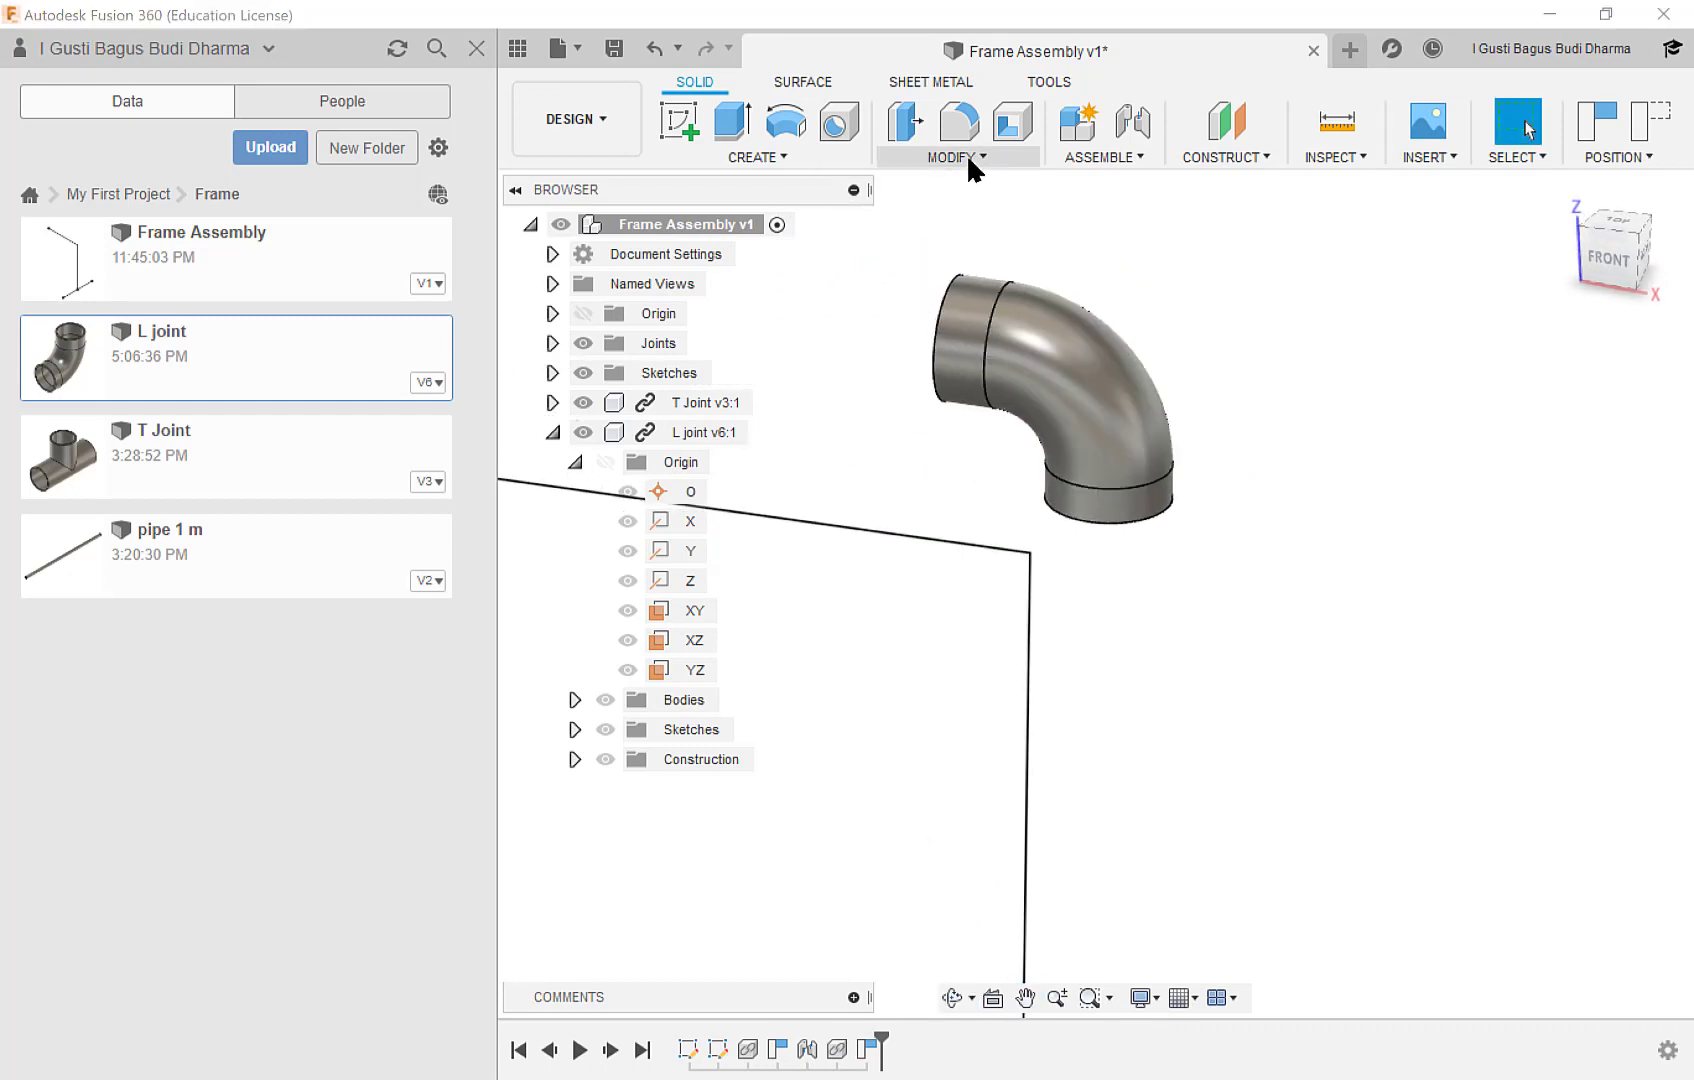
{"action": "left_click", "coordinate": [968, 160]}
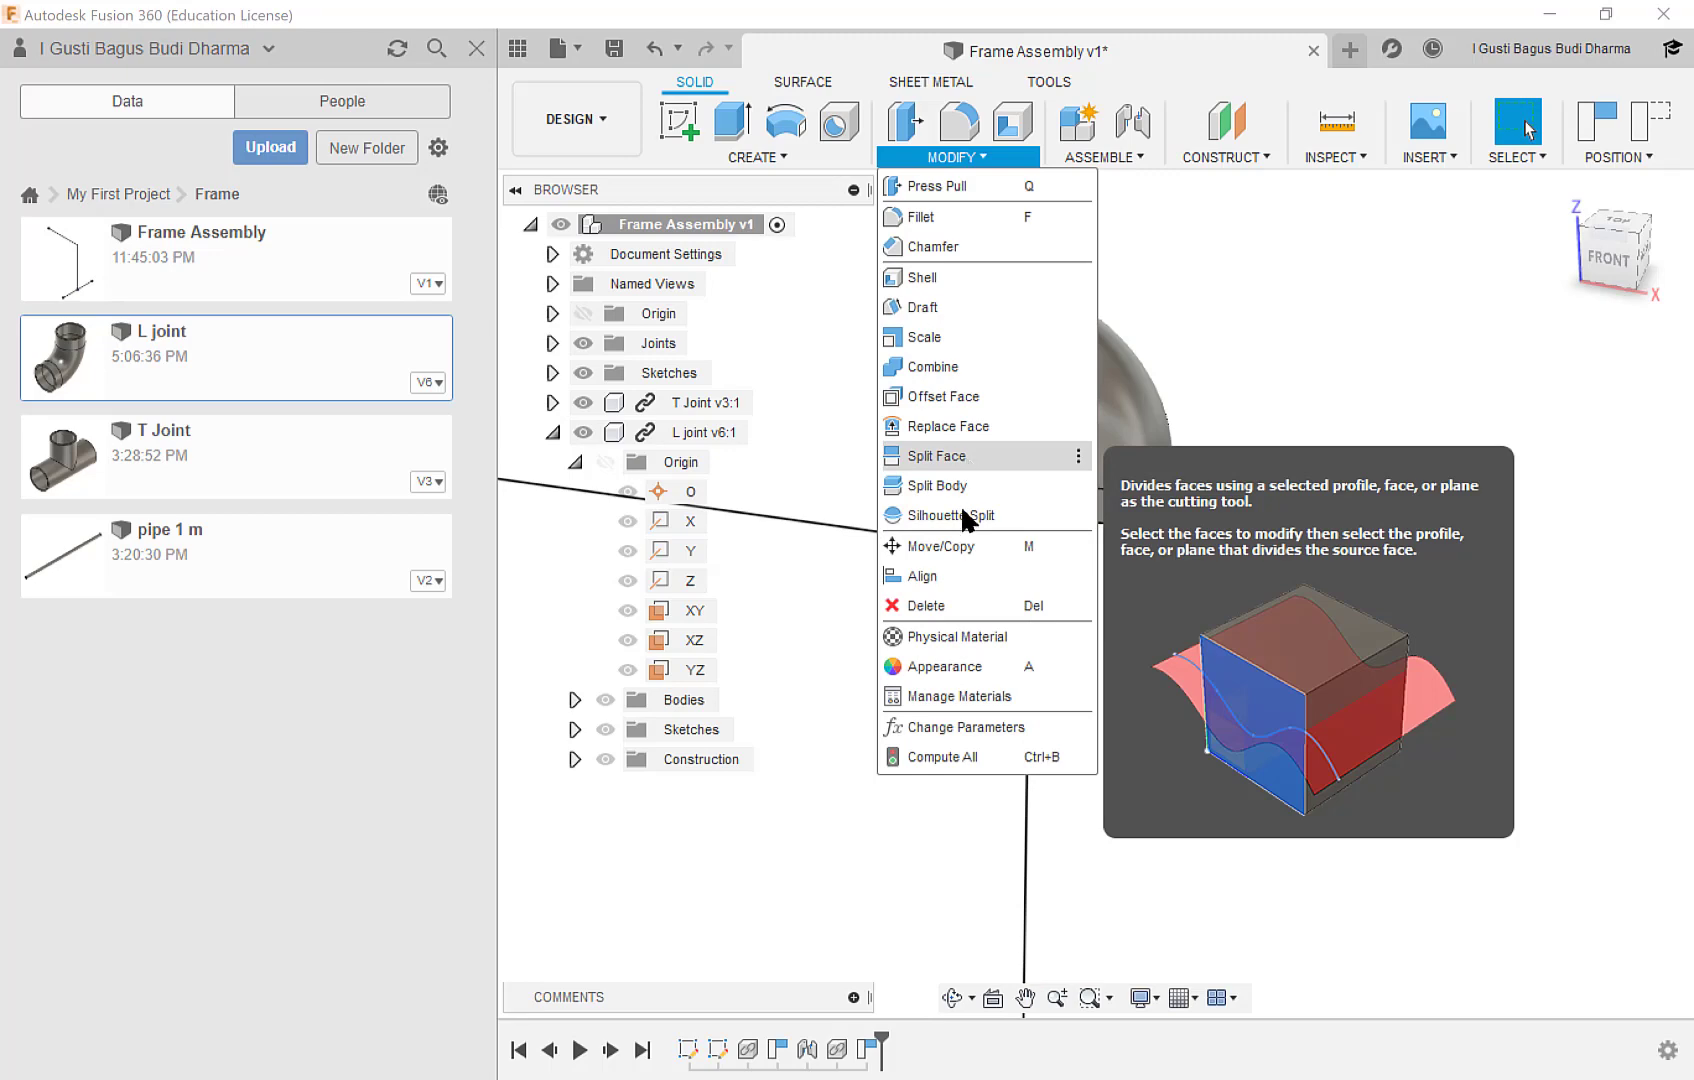
{"action": "left_click", "coordinate": [966, 578]}
{"action": "middle_click_drag", "start_coordinate": [947, 343], "coordinate": [1022, 377], "text": "shift"}
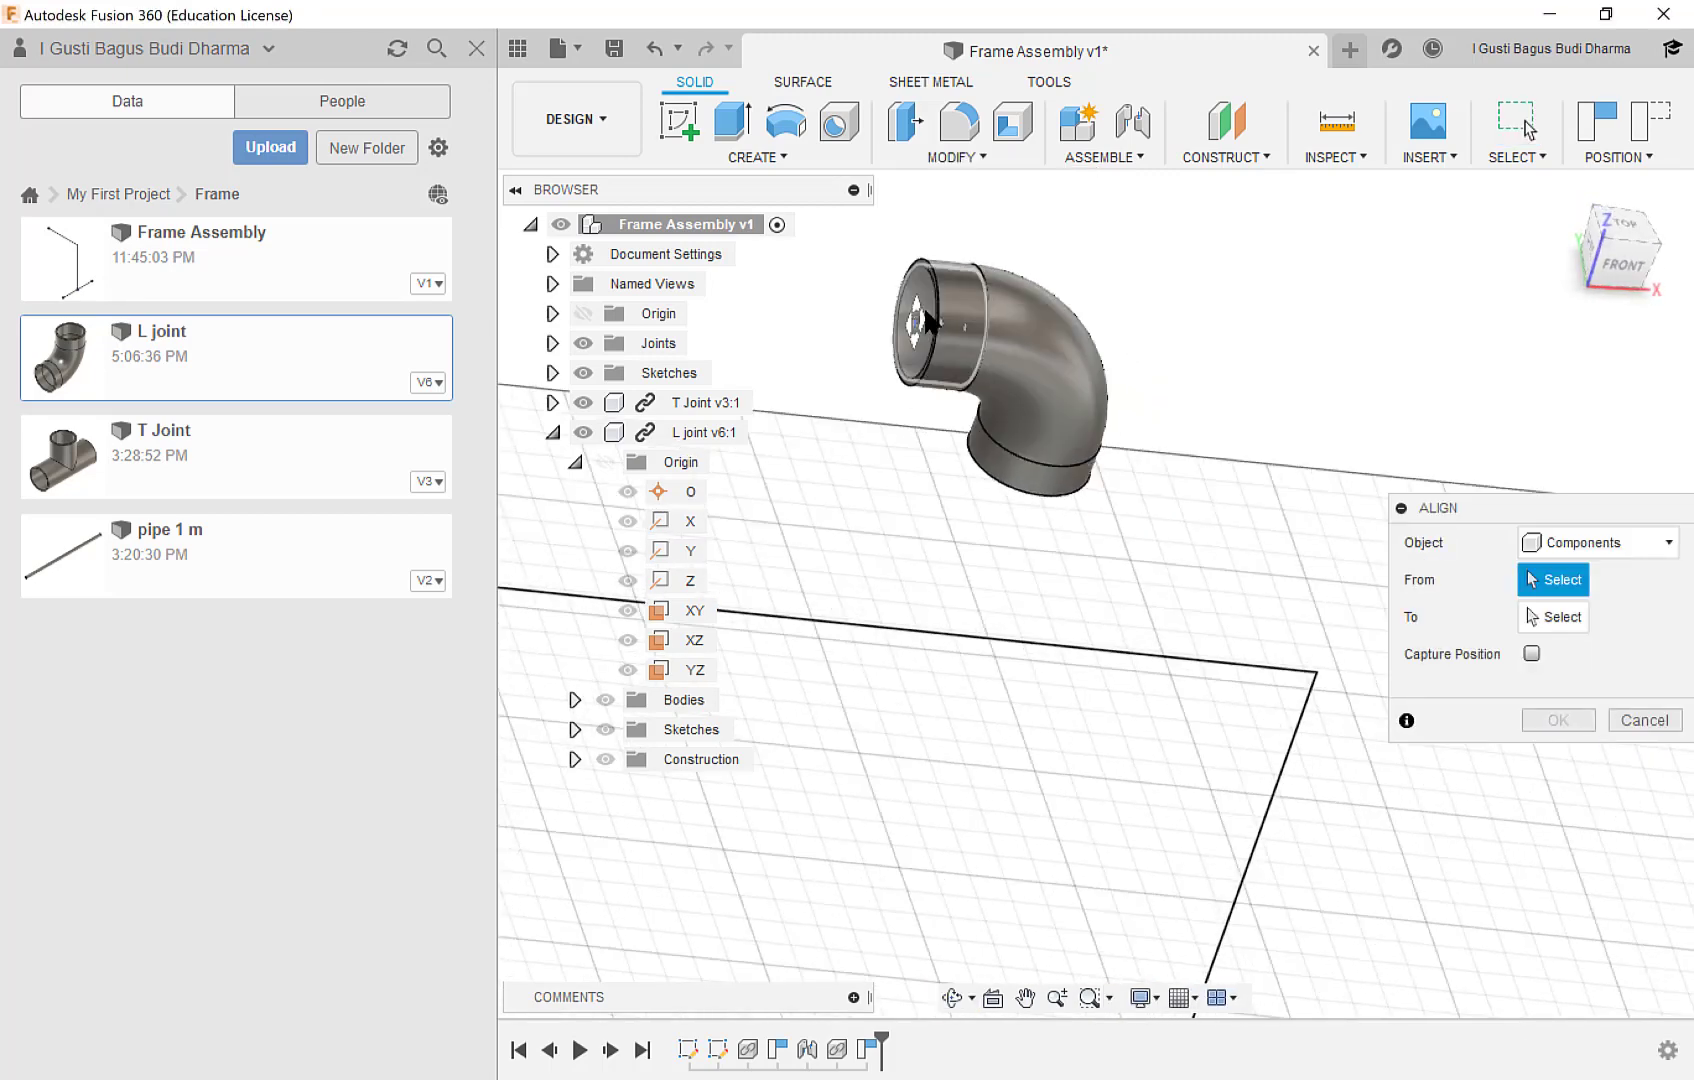
{"action": "scroll", "coordinate": [925, 306], "scroll_direction": "up", "scroll_amount": 2}
{"action": "scroll", "coordinate": [927, 315], "scroll_direction": "up", "scroll_amount": 1}
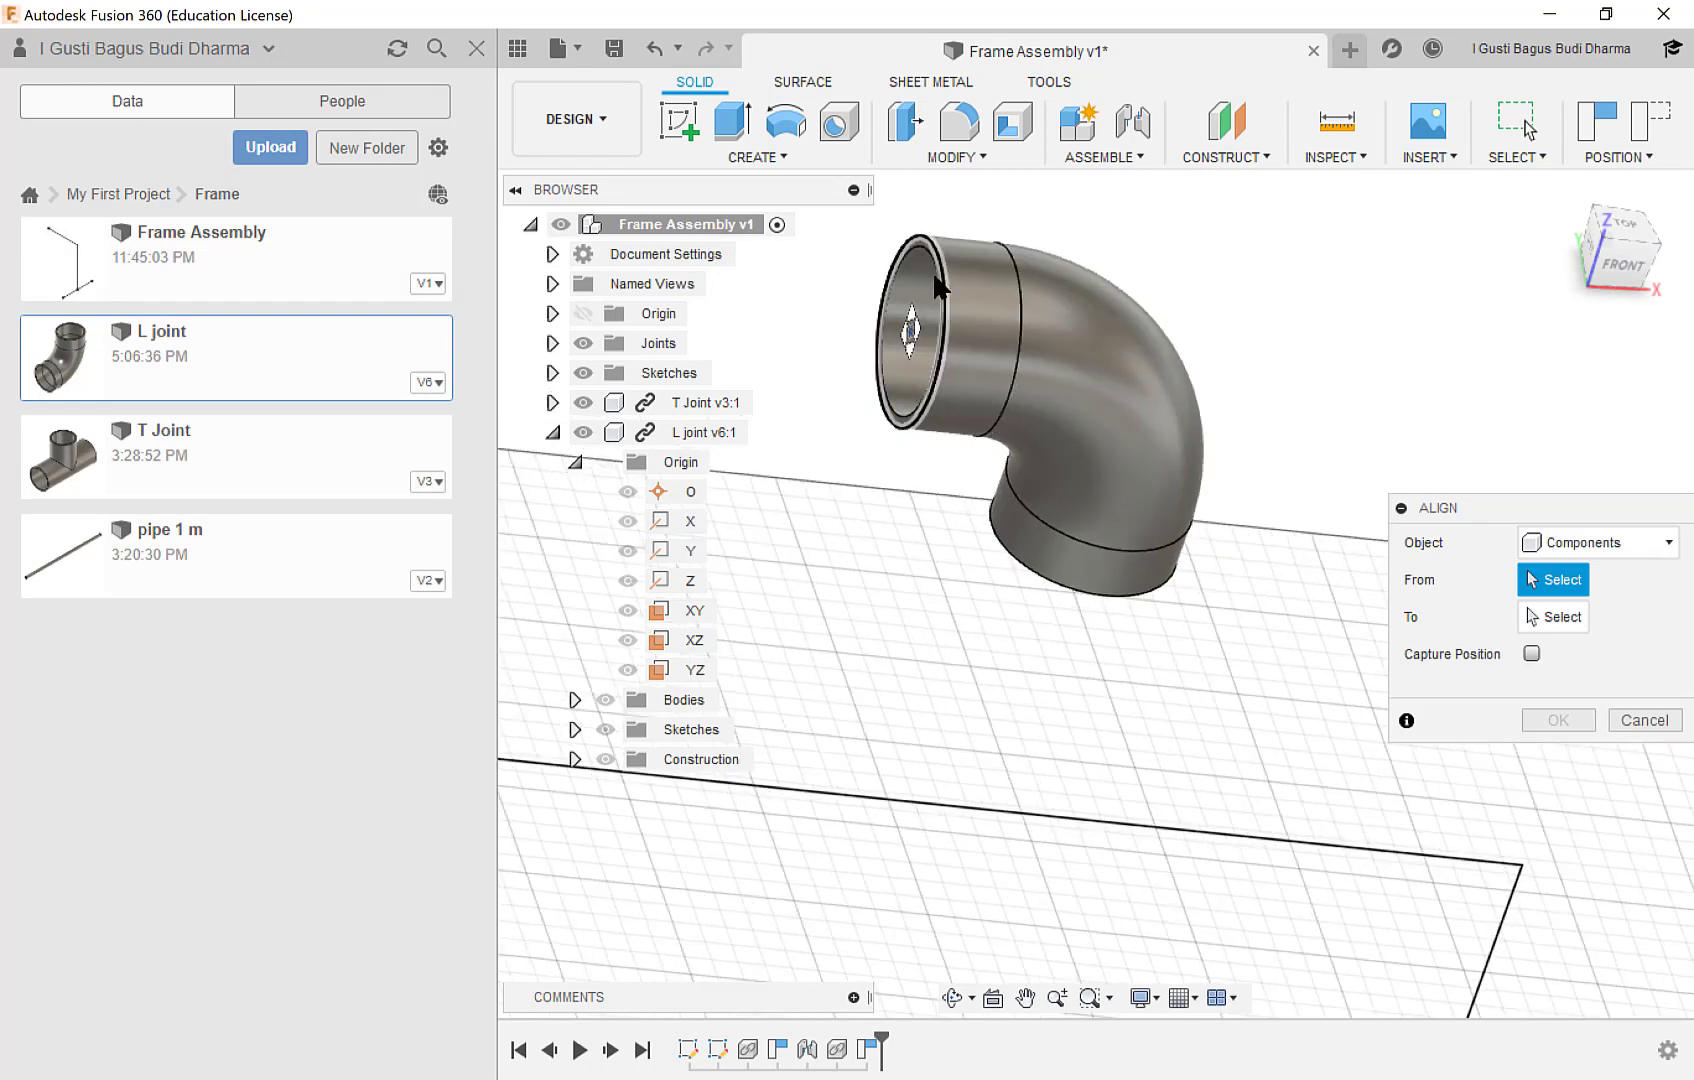
{"action": "left_click", "coordinate": [936, 284]}
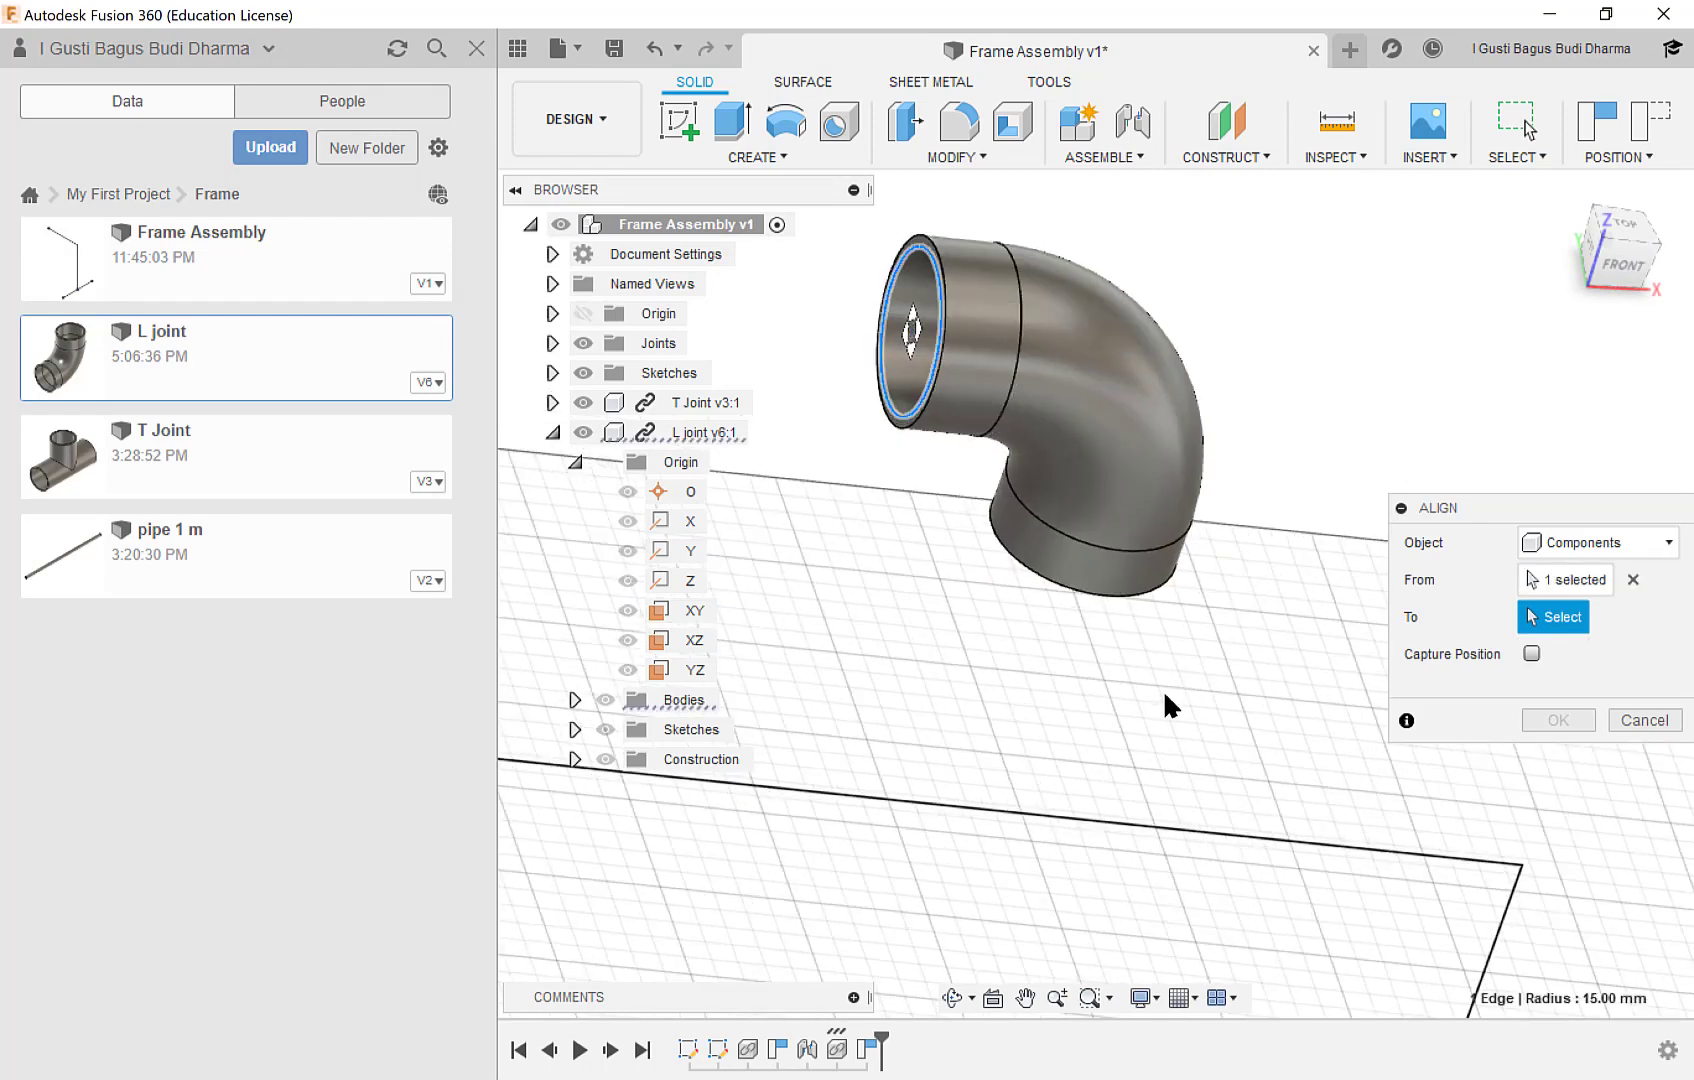
{"action": "left_click", "coordinate": [1173, 831]}
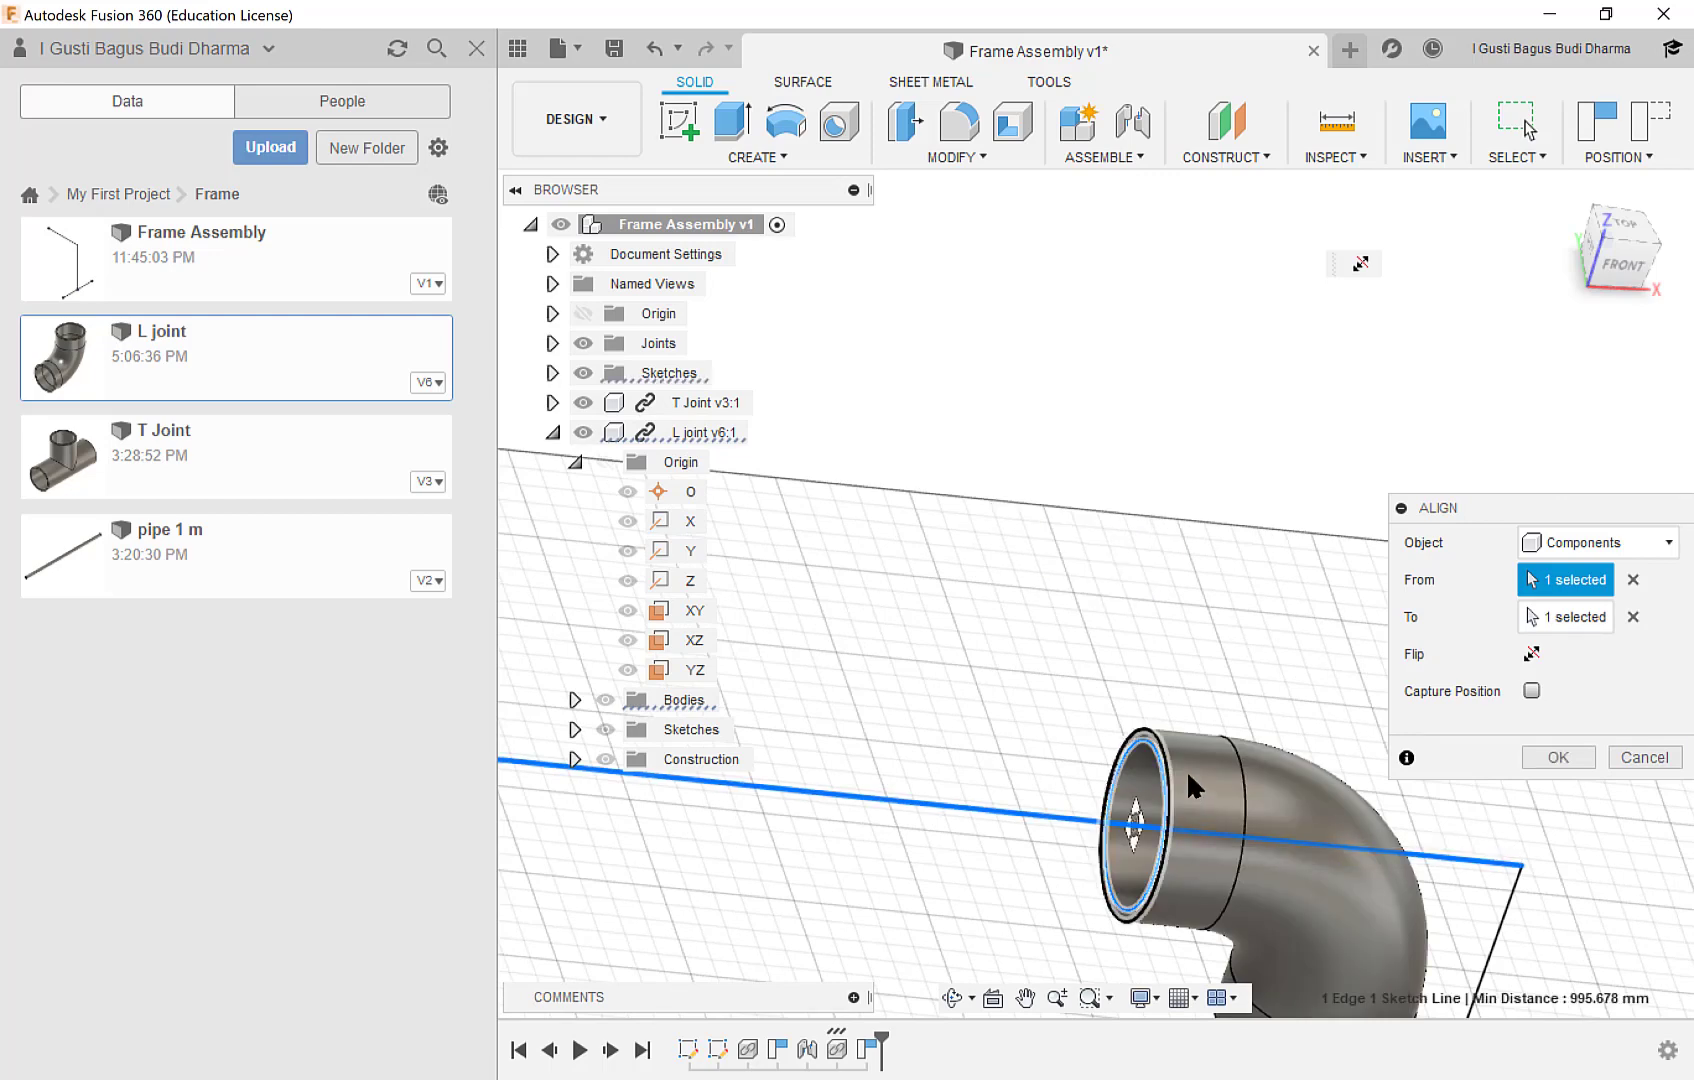
{"action": "middle_click_drag", "start_coordinate": [1178, 547], "coordinate": [987, 250]}
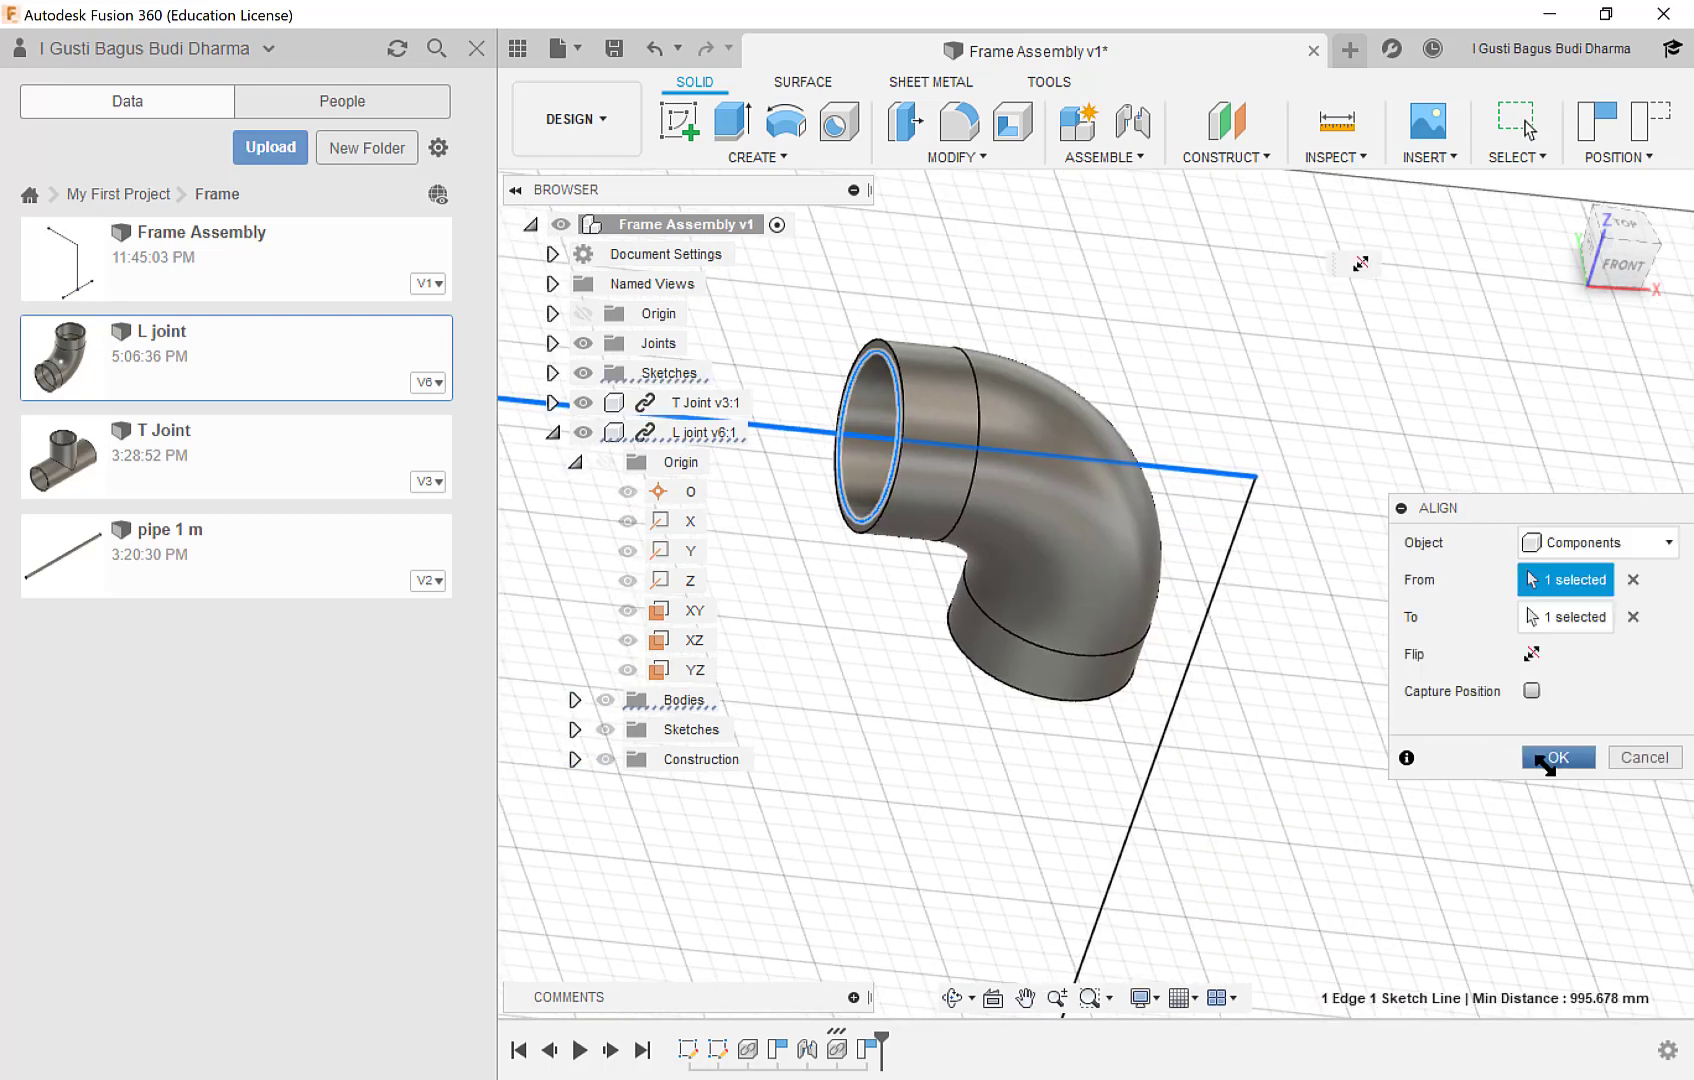
{"action": "left_click", "coordinate": [1546, 763]}
Align the inner cylindrical face of the L joint's downward-facing opening to the skeleton's vertical line.
{"action": "left_click", "coordinate": [966, 157]}
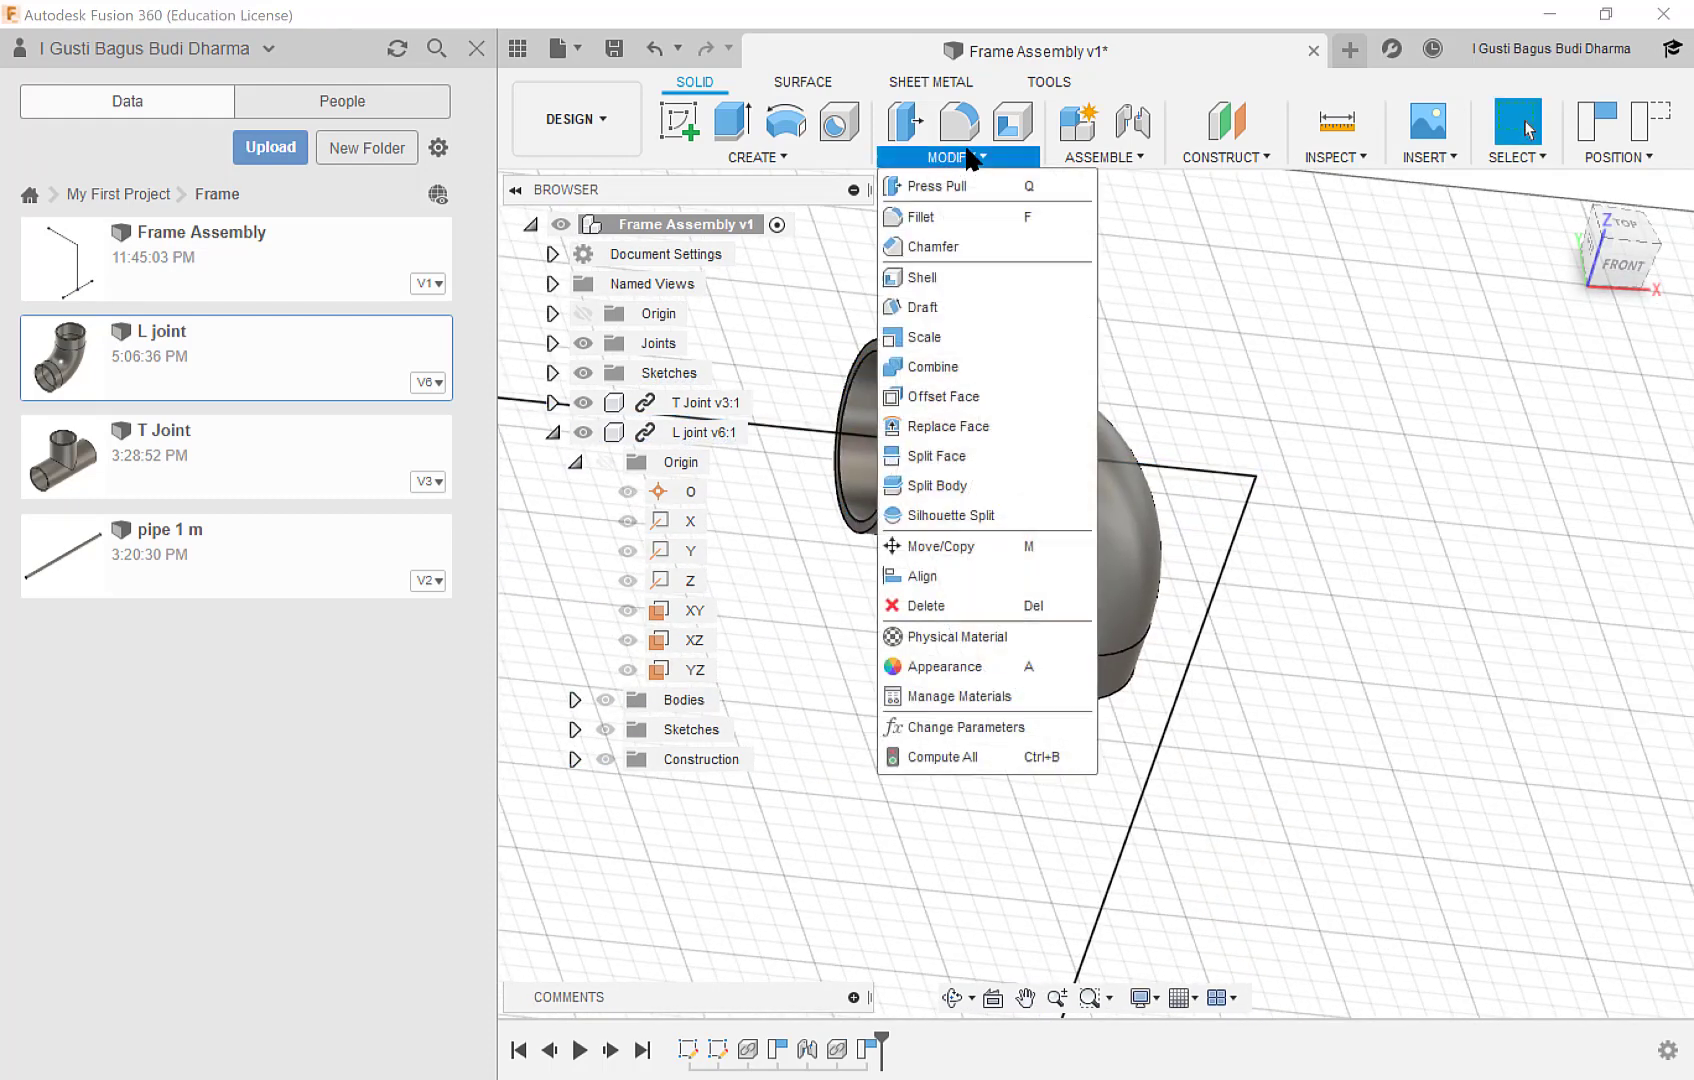
{"action": "left_click", "coordinate": [964, 577]}
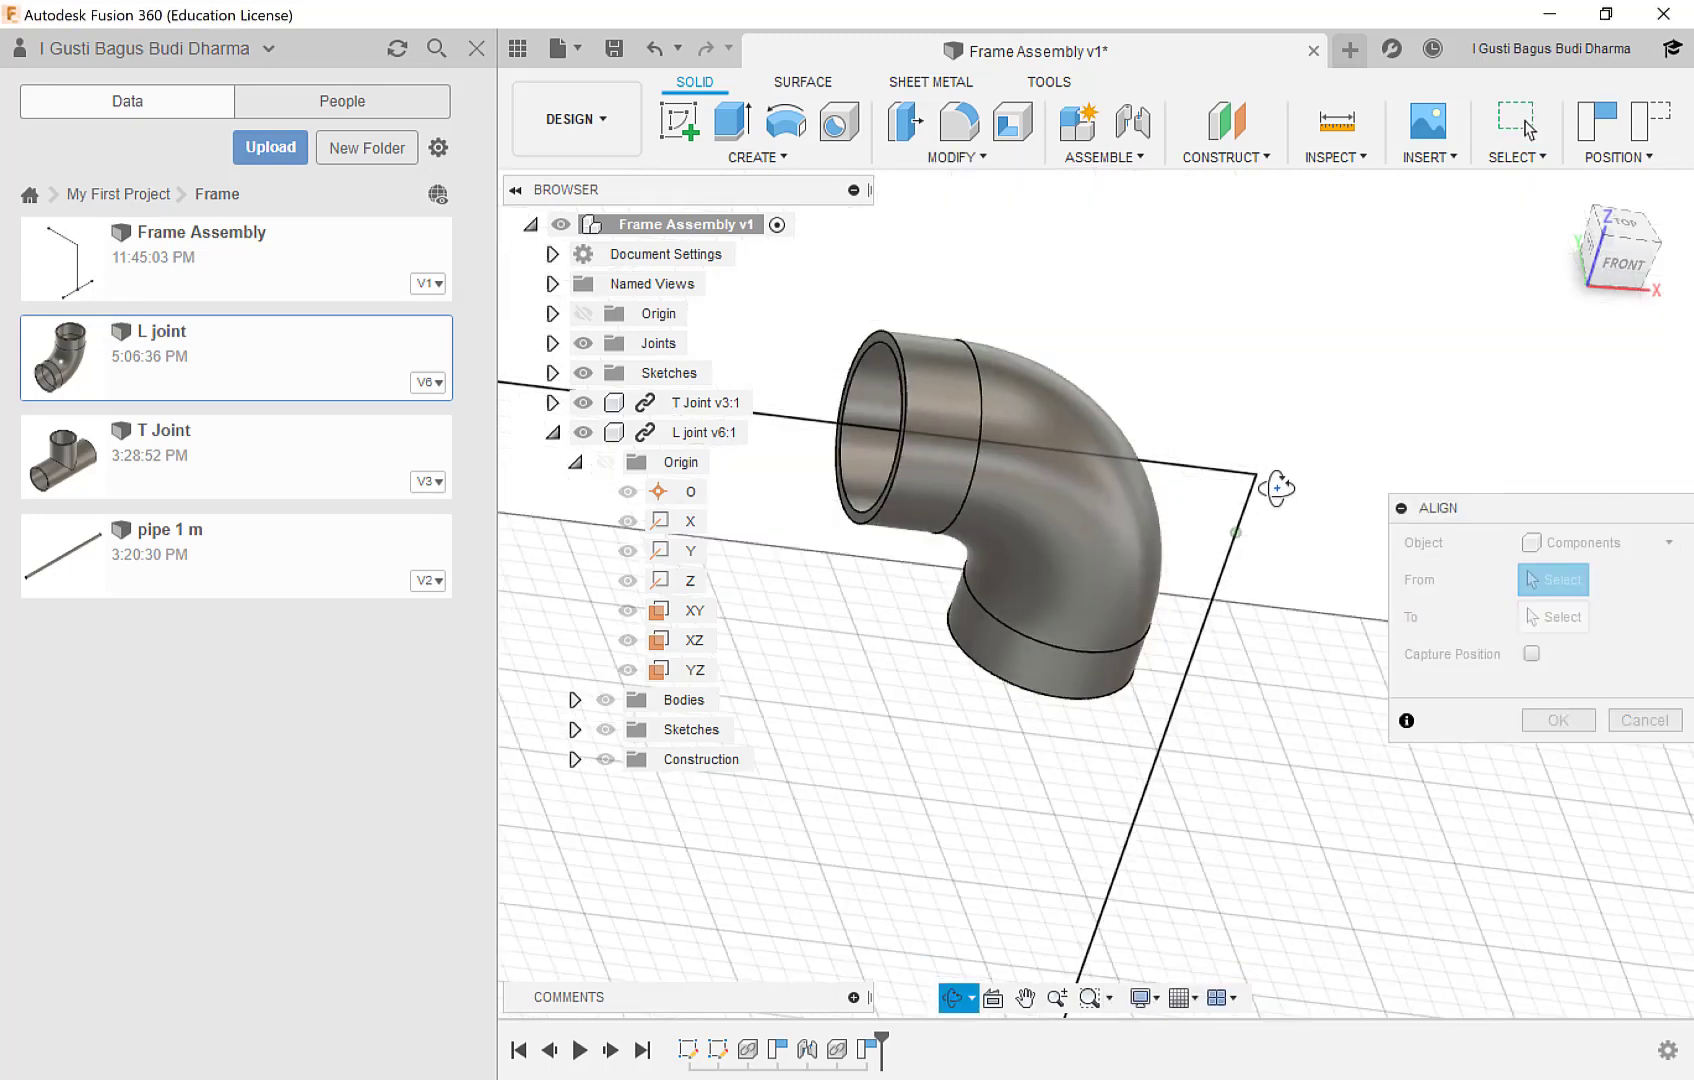
{"action": "middle_click_drag", "start_coordinate": [1277, 488], "coordinate": [1185, 476], "text": "shift"}
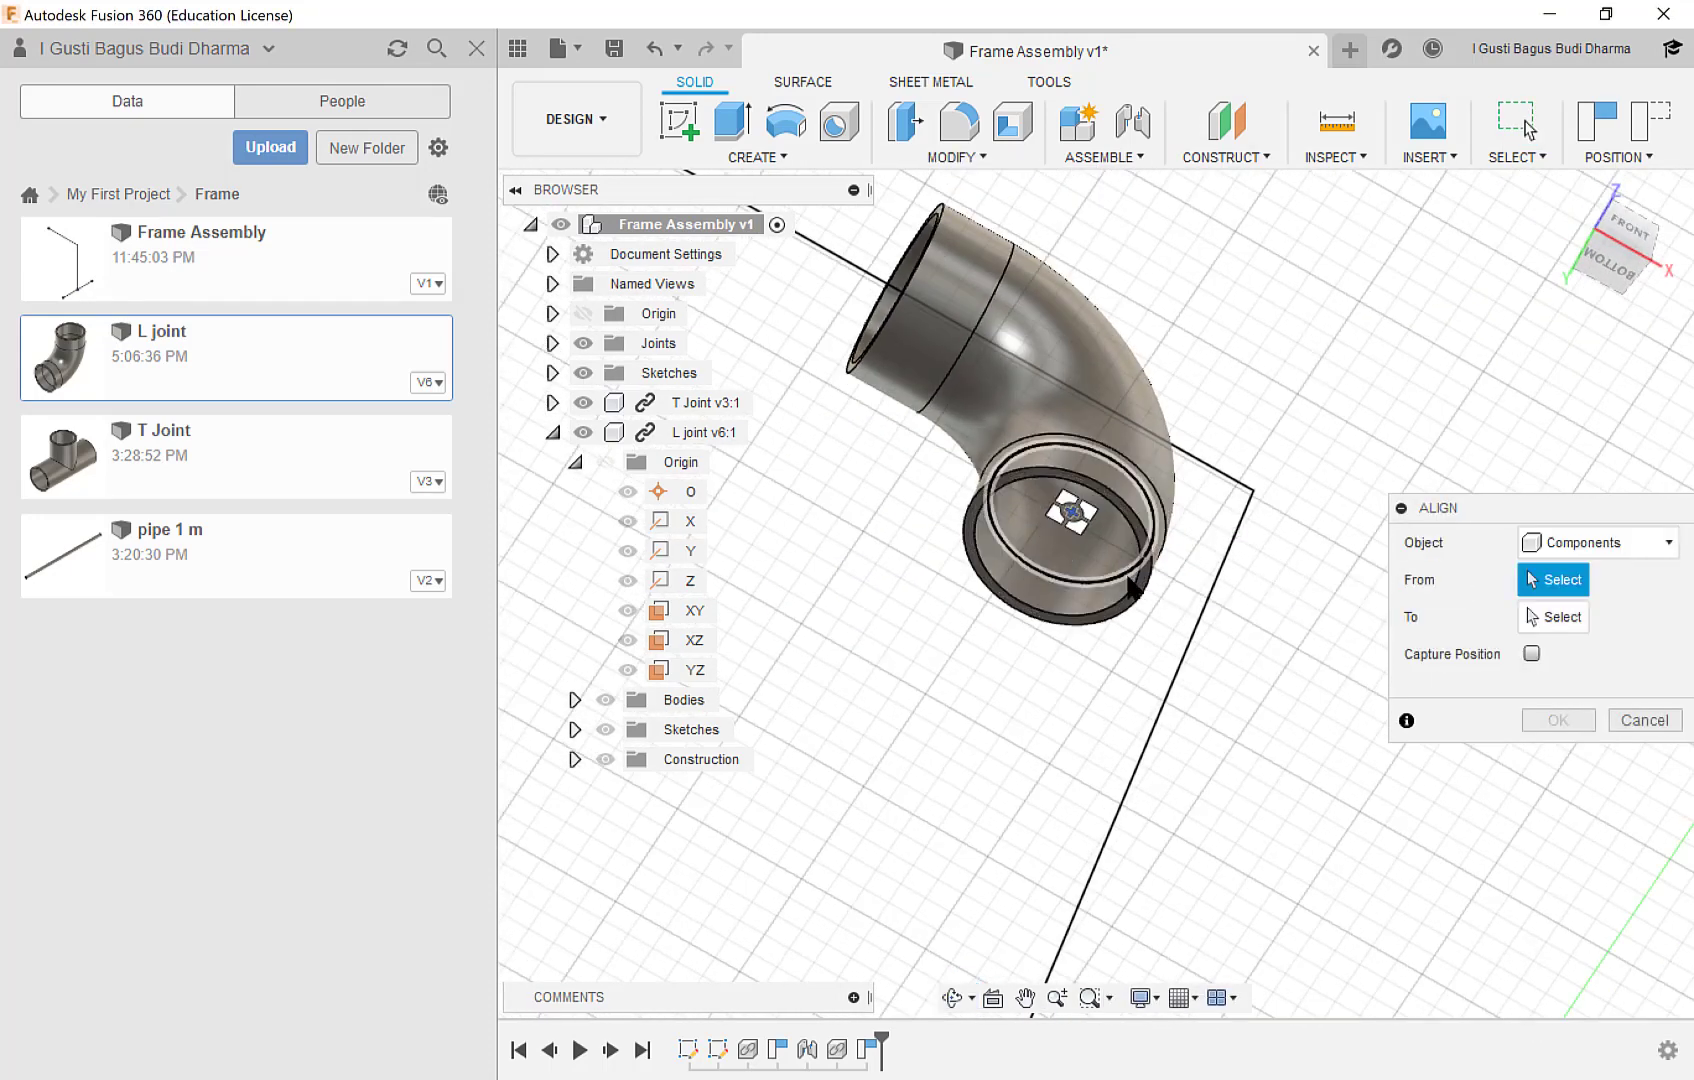
{"action": "left_click", "coordinate": [1127, 600]}
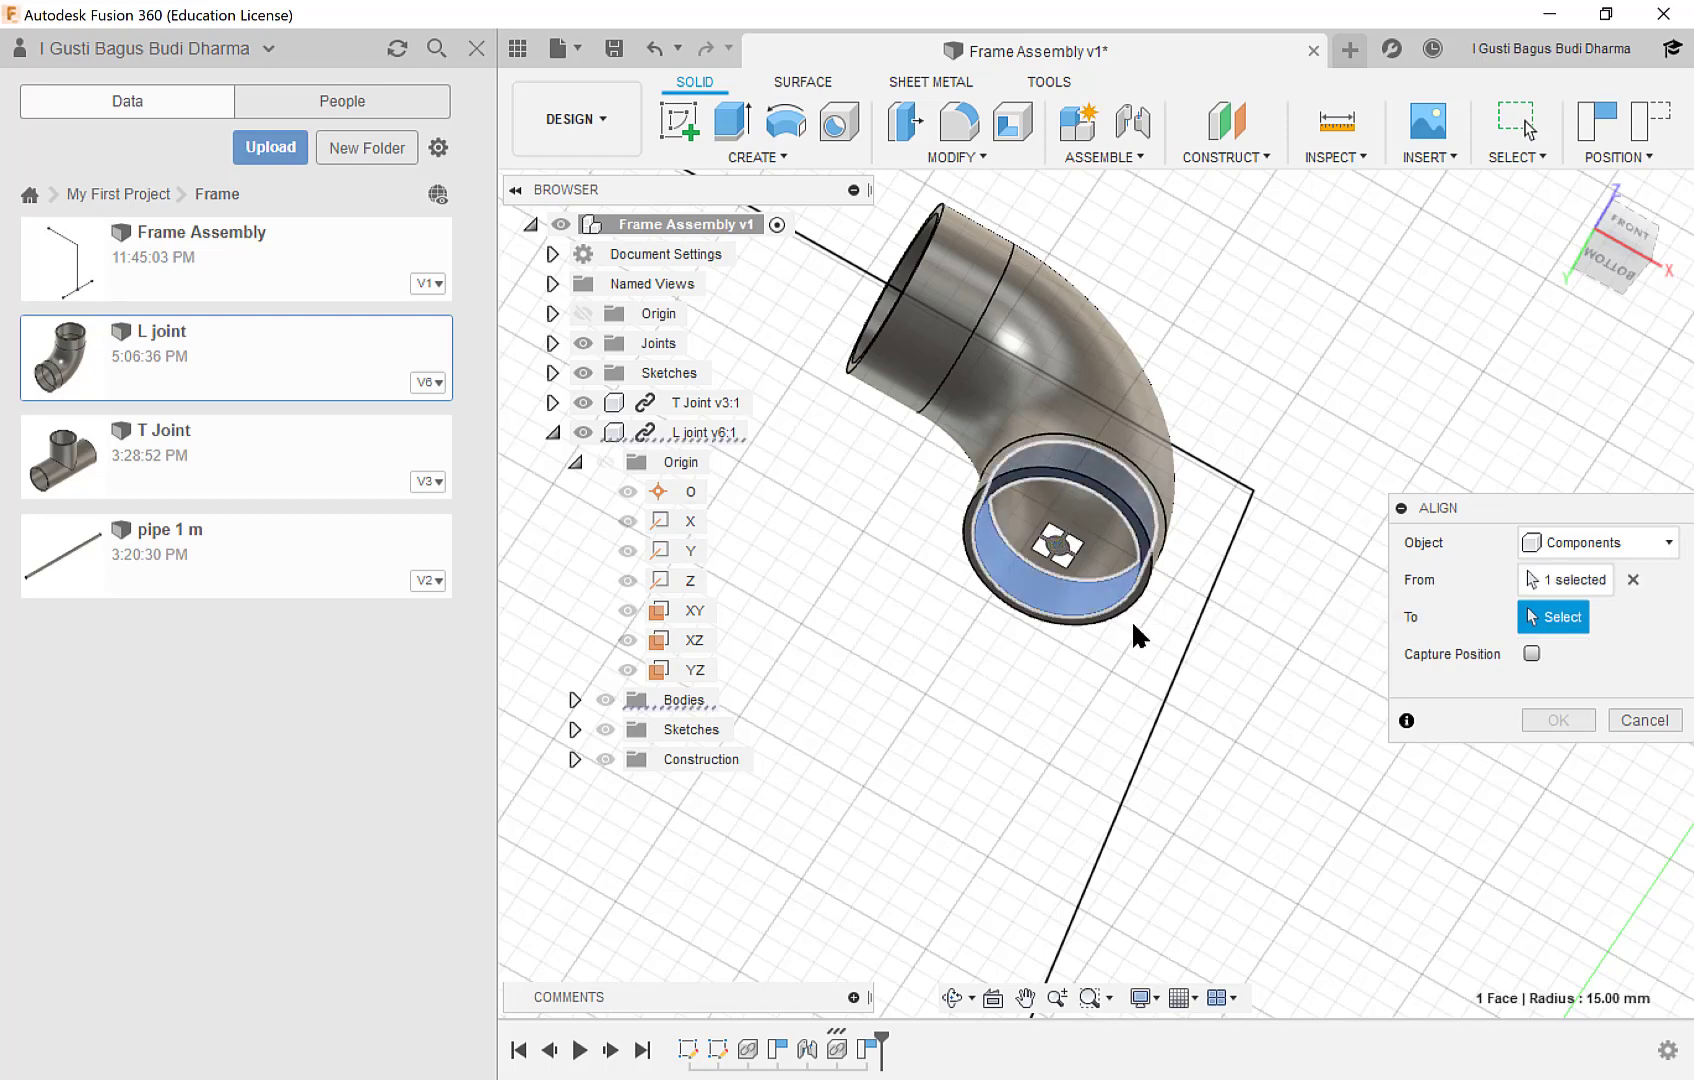
{"action": "left_click", "coordinate": [1172, 668]}
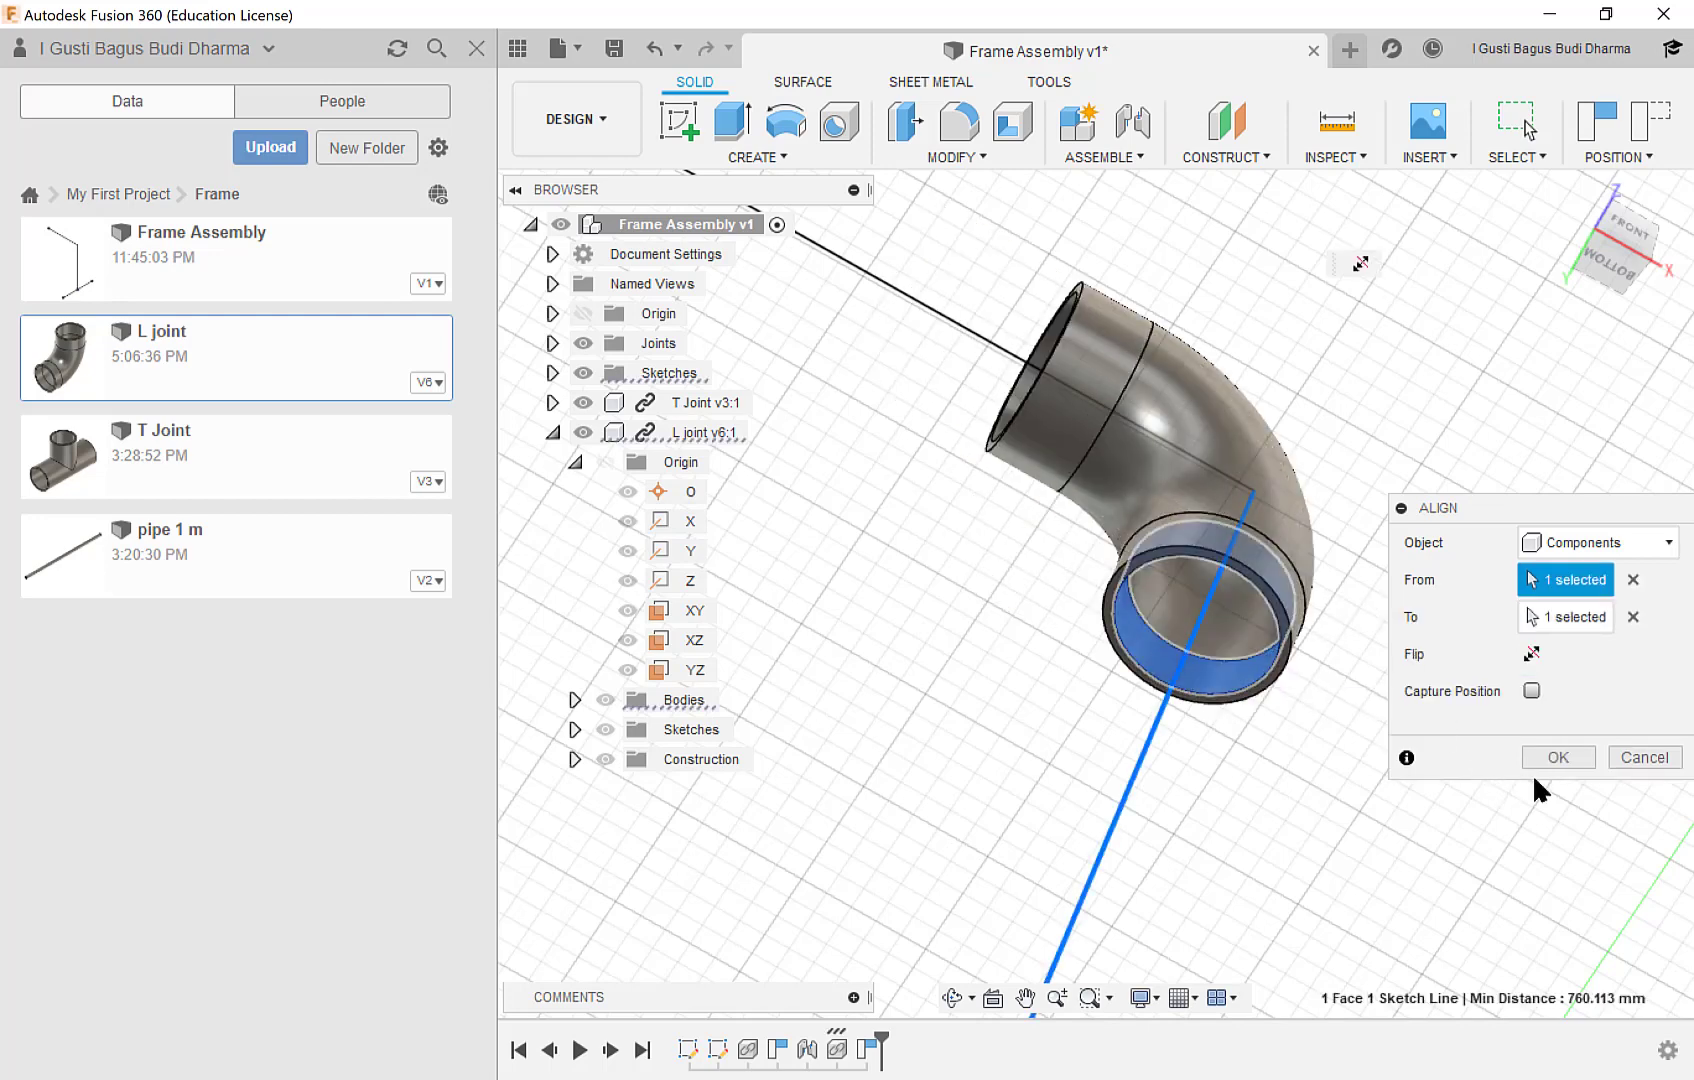
{"action": "left_click", "coordinate": [1556, 757]}
Ground the L joint component, capturing its current position at the skeleton's upper corner.
{"action": "middle_click_drag", "start_coordinate": [1304, 386], "coordinate": [1286, 484], "text": "shift"}
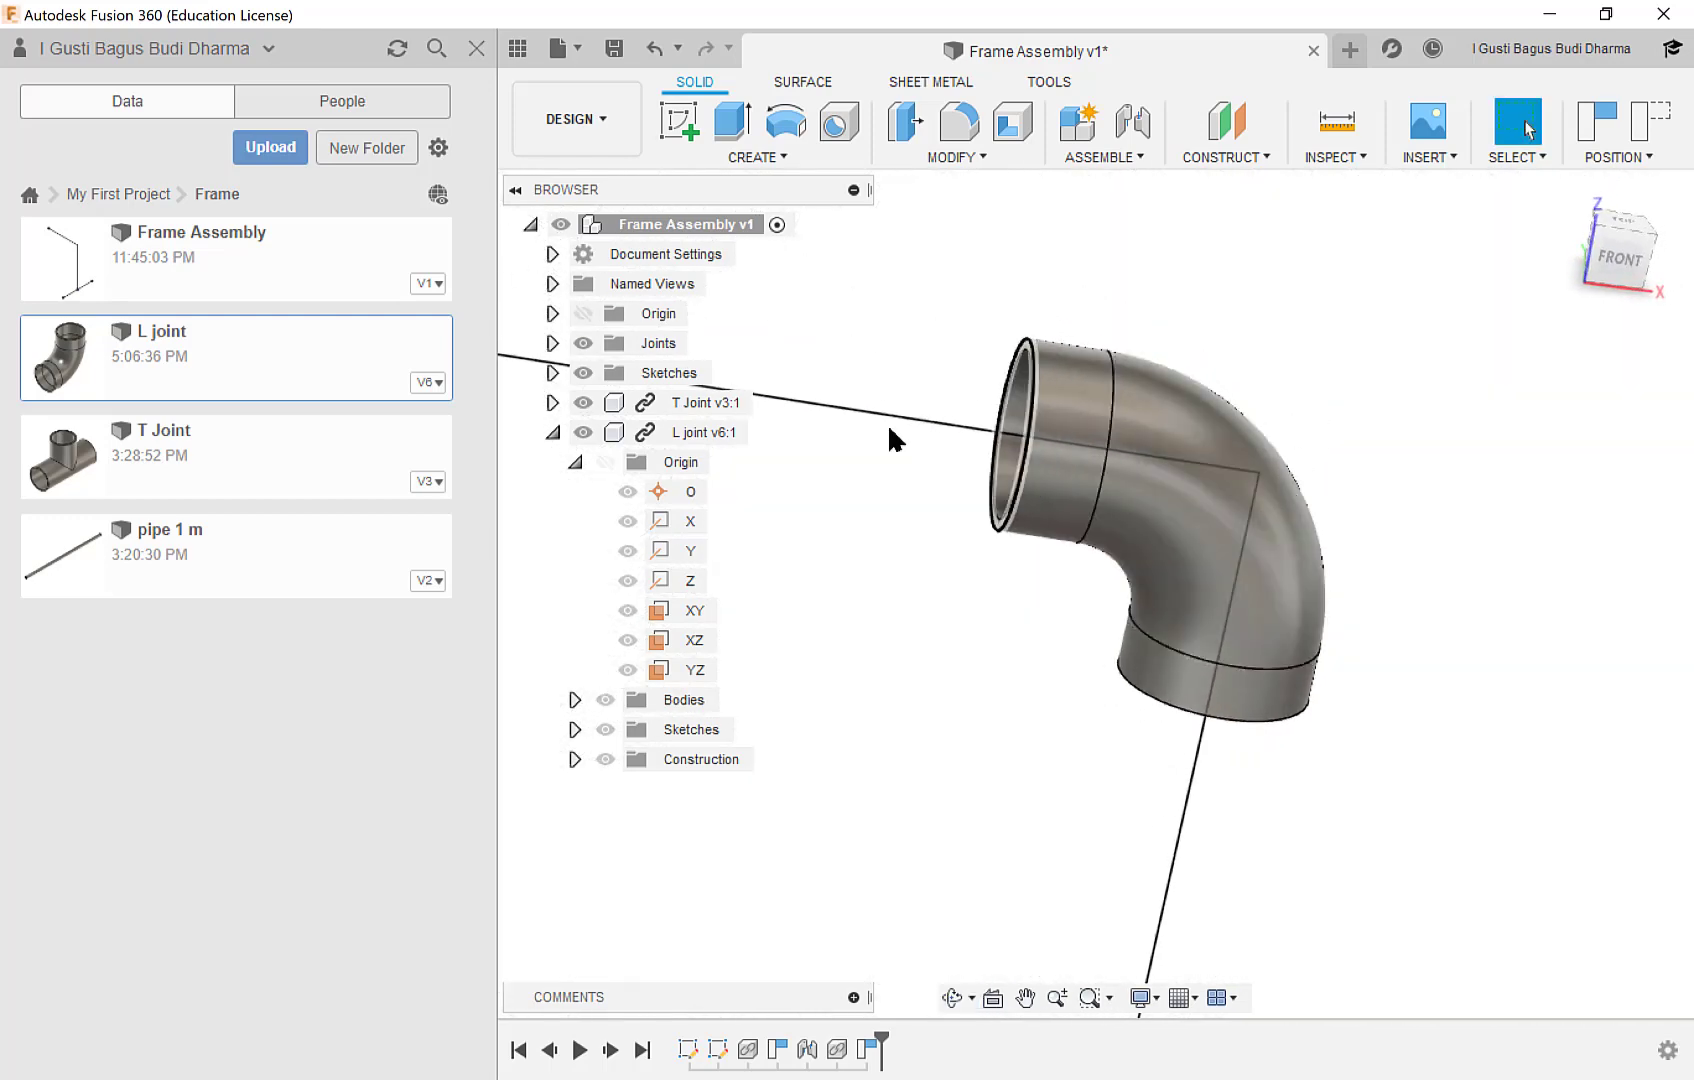
{"action": "right_click", "coordinate": [710, 444]}
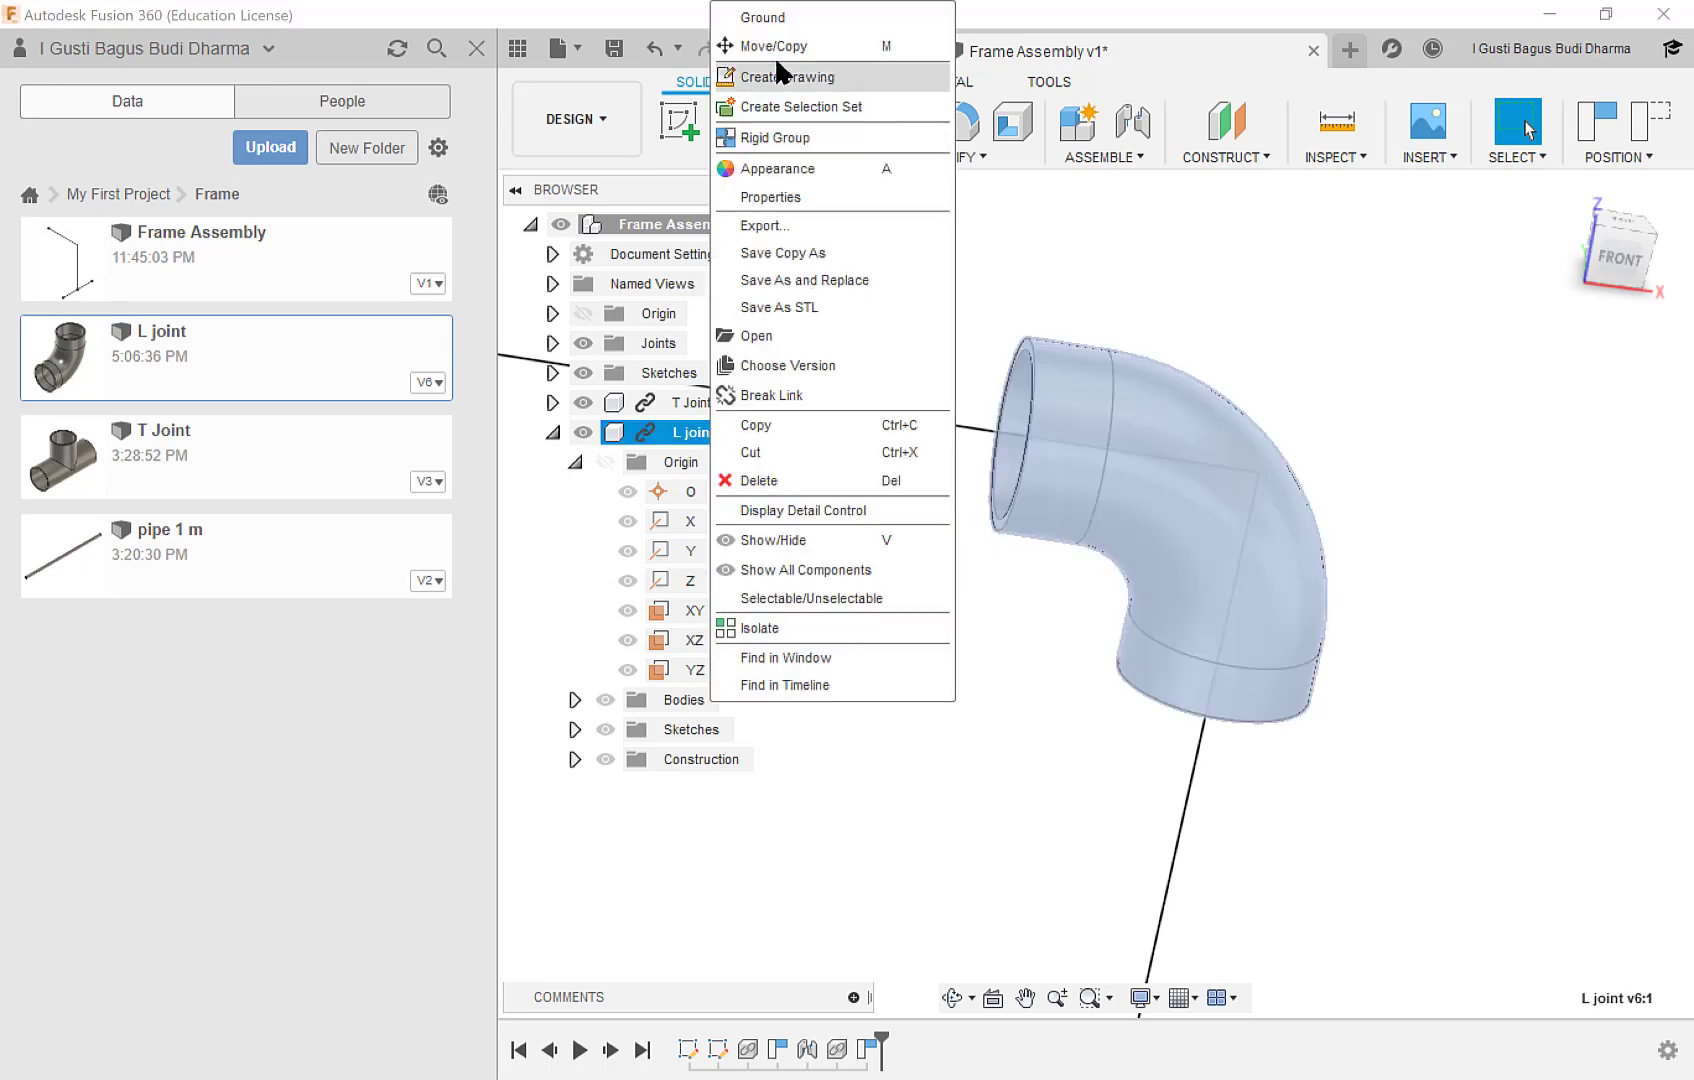
{"action": "left_click", "coordinate": [789, 18]}
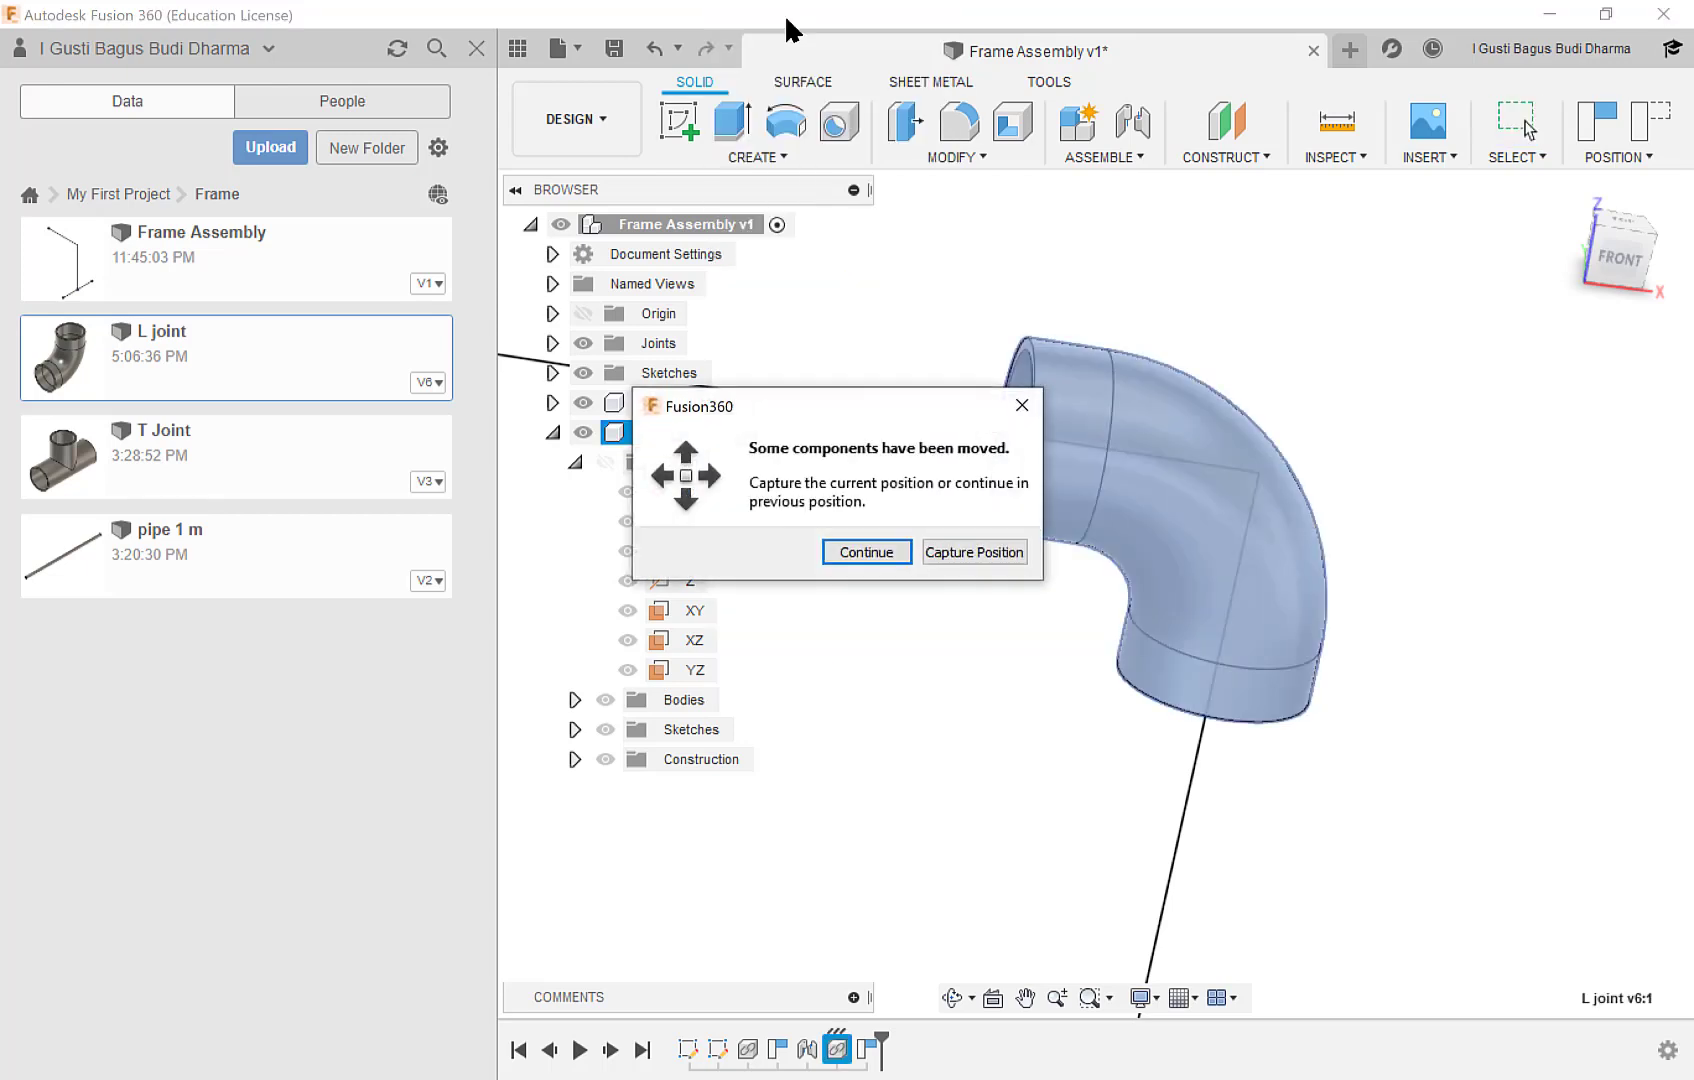
{"action": "left_click", "coordinate": [960, 553]}
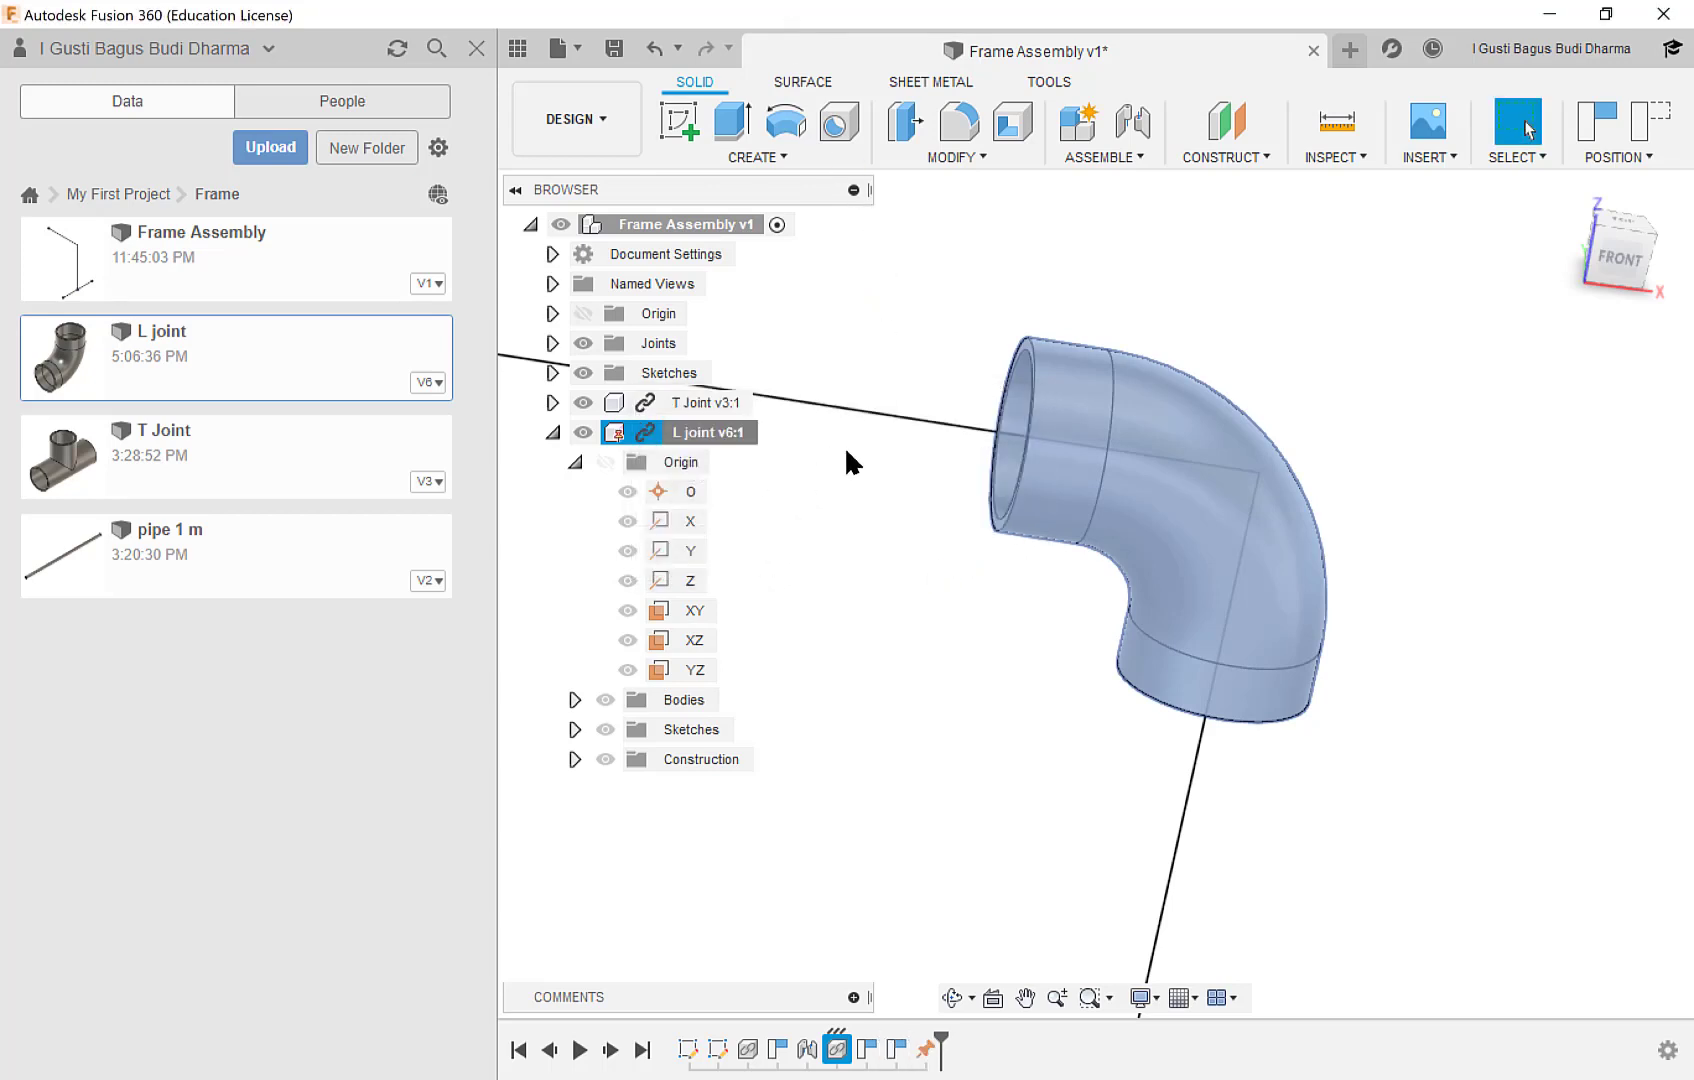
{"action": "left_click", "coordinate": [1350, 398]}
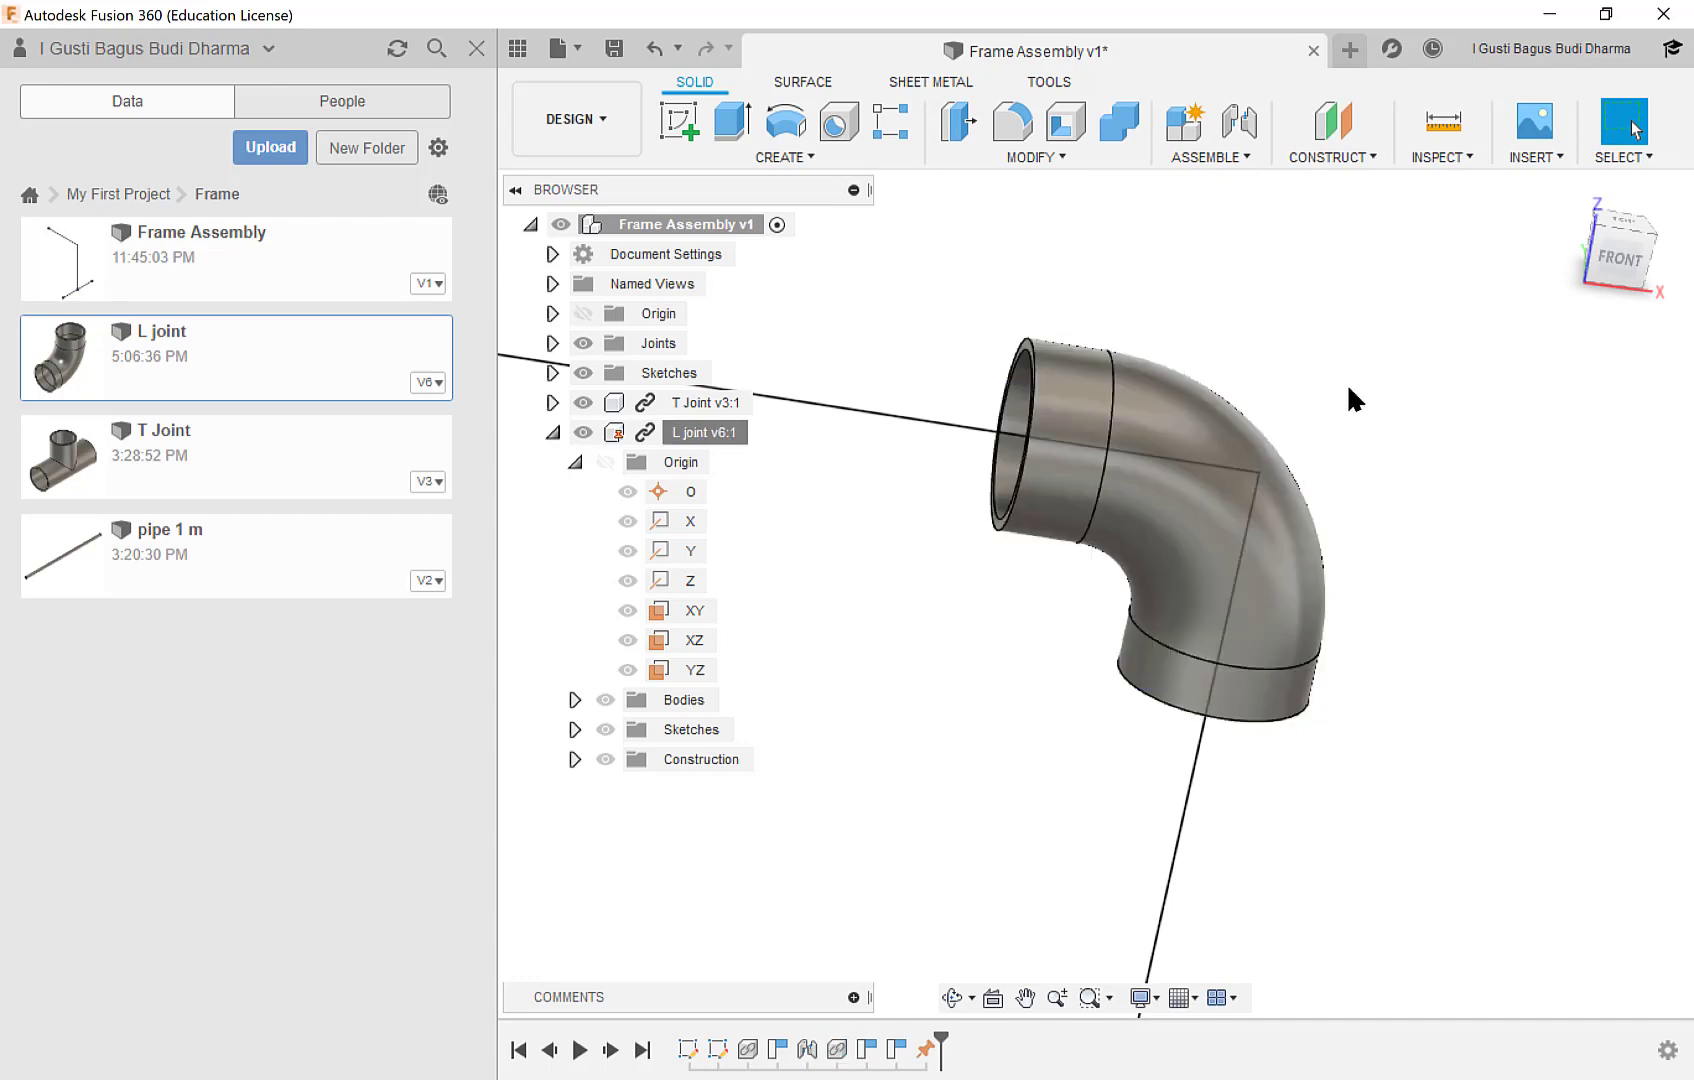
{"action": "scroll", "coordinate": [1385, 540], "scroll_direction": "down", "scroll_amount": 5}
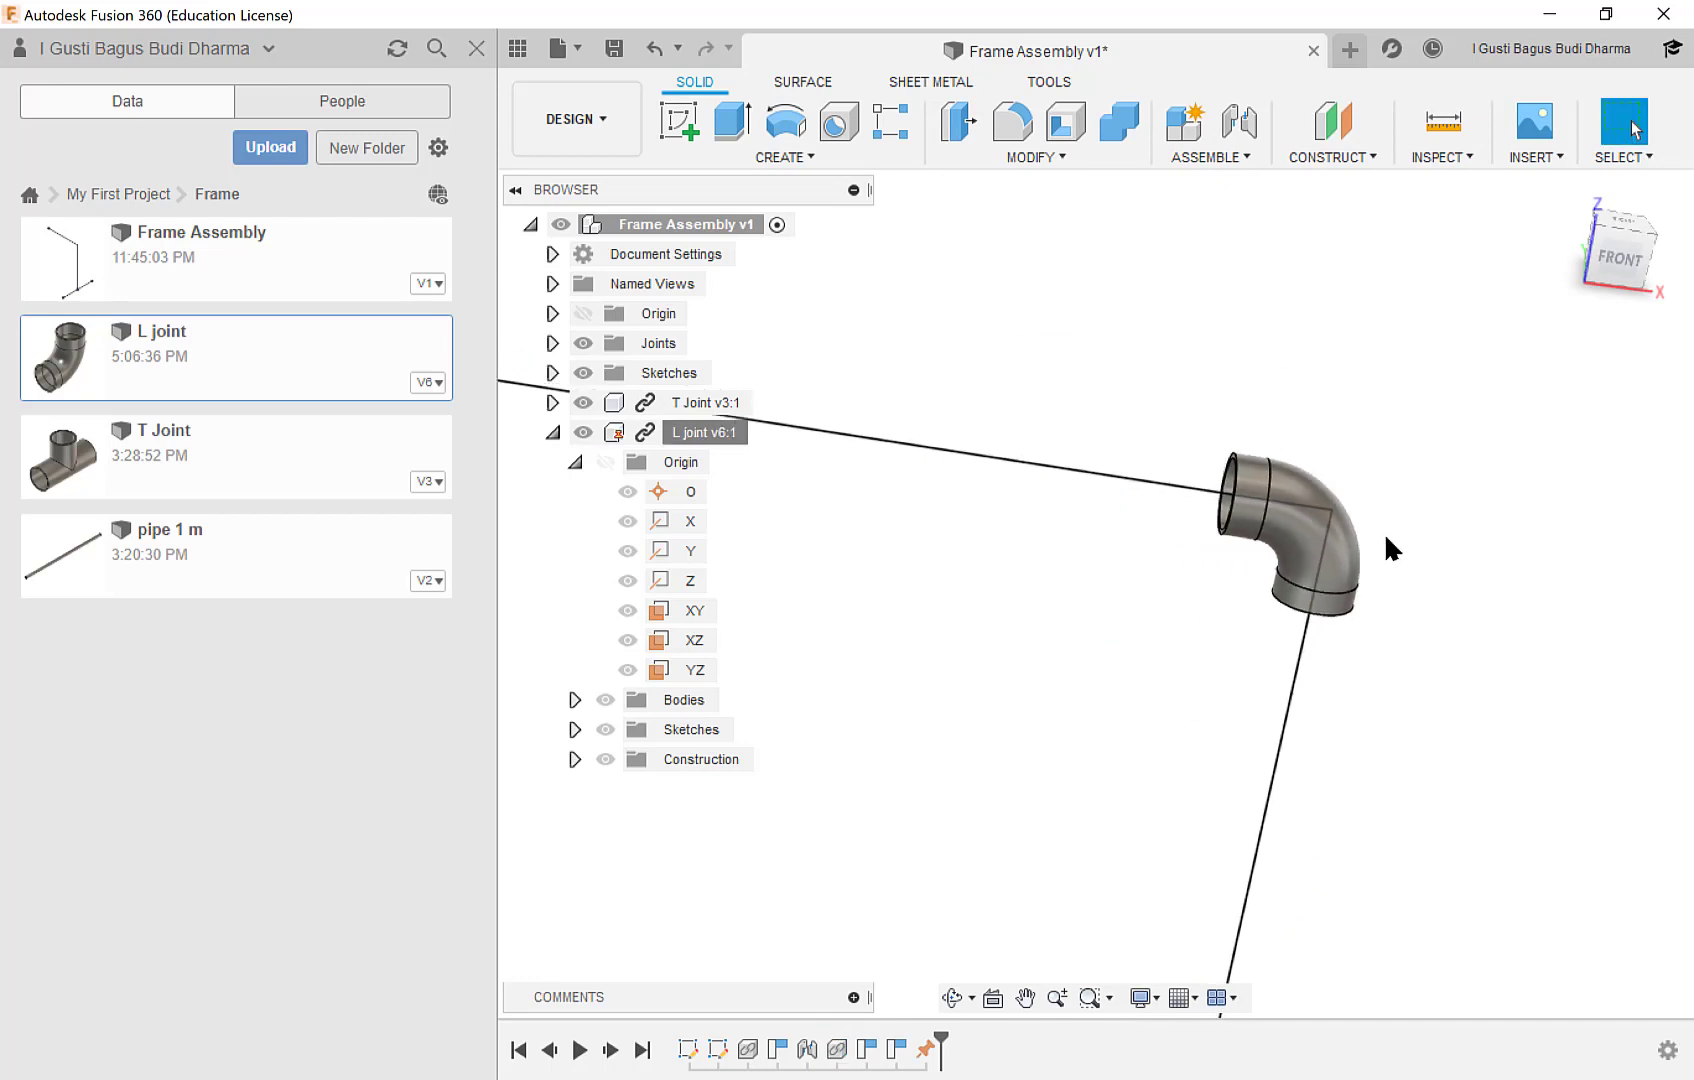
{"action": "middle_click_drag", "start_coordinate": [1385, 538], "coordinate": [1165, 190]}
{"action": "scroll", "coordinate": [1174, 565], "scroll_direction": "down", "scroll_amount": 5}
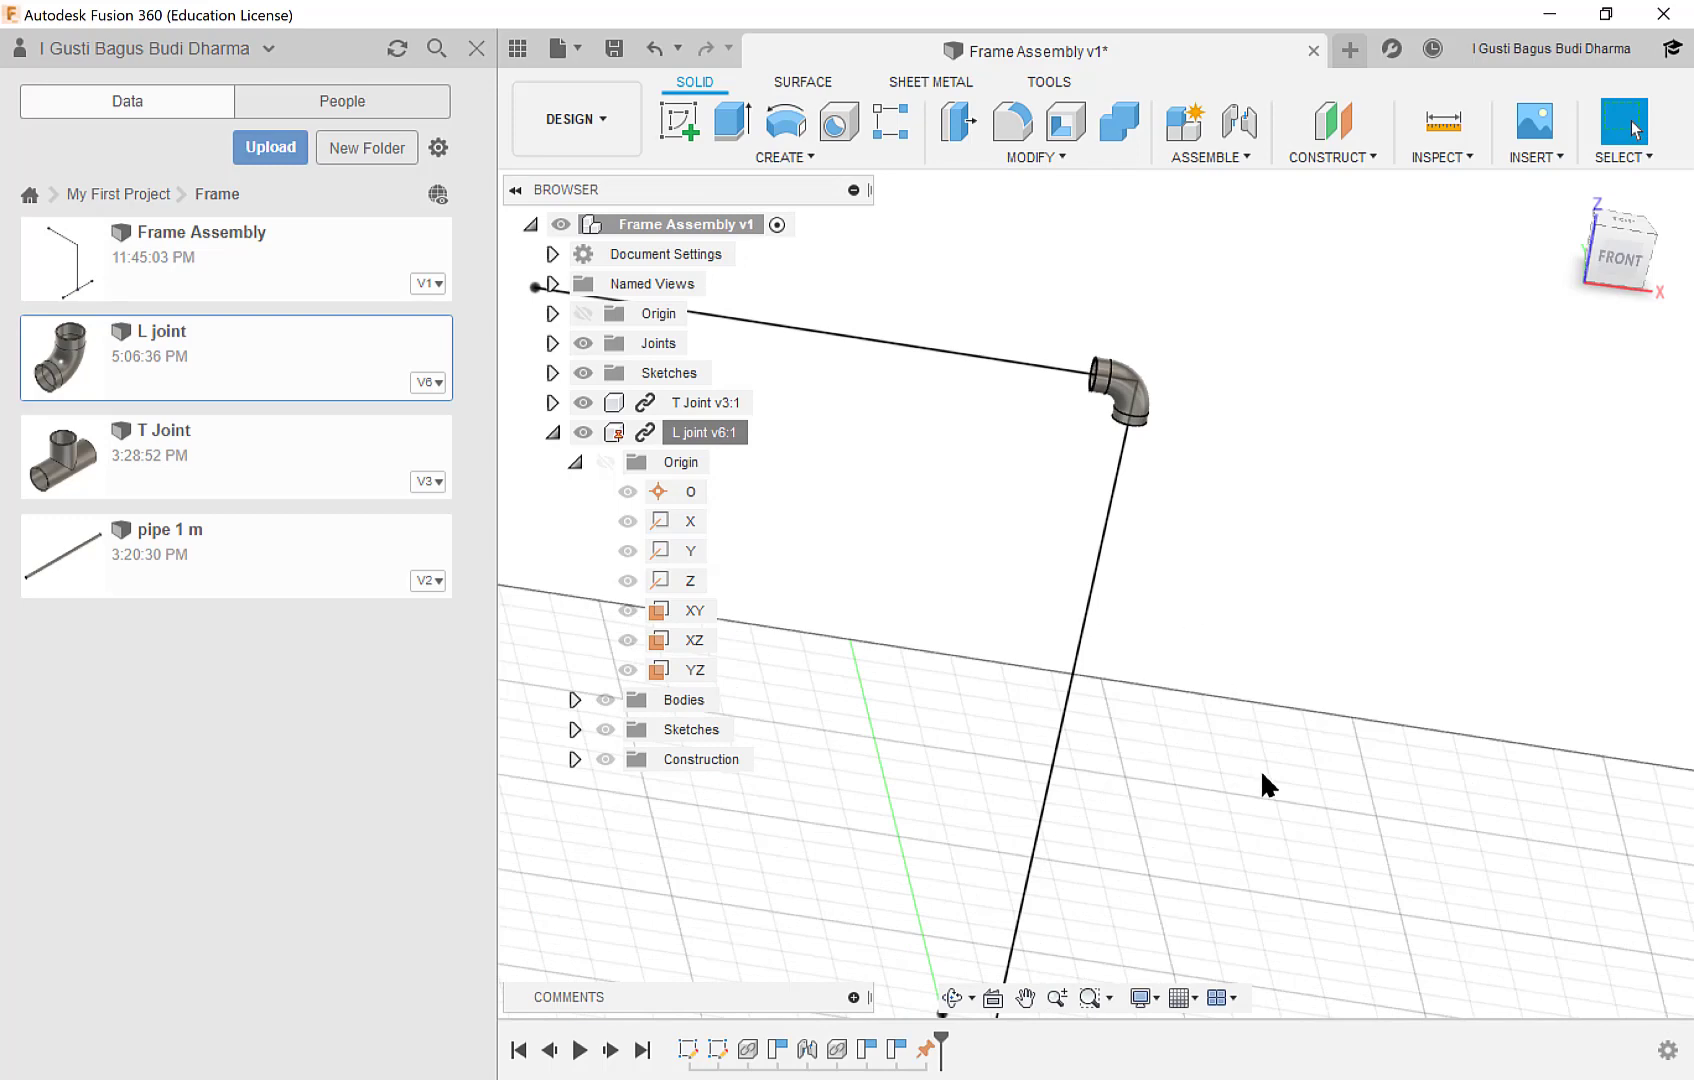
{"action": "middle_click_drag", "start_coordinate": [1262, 784], "coordinate": [1266, 640]}
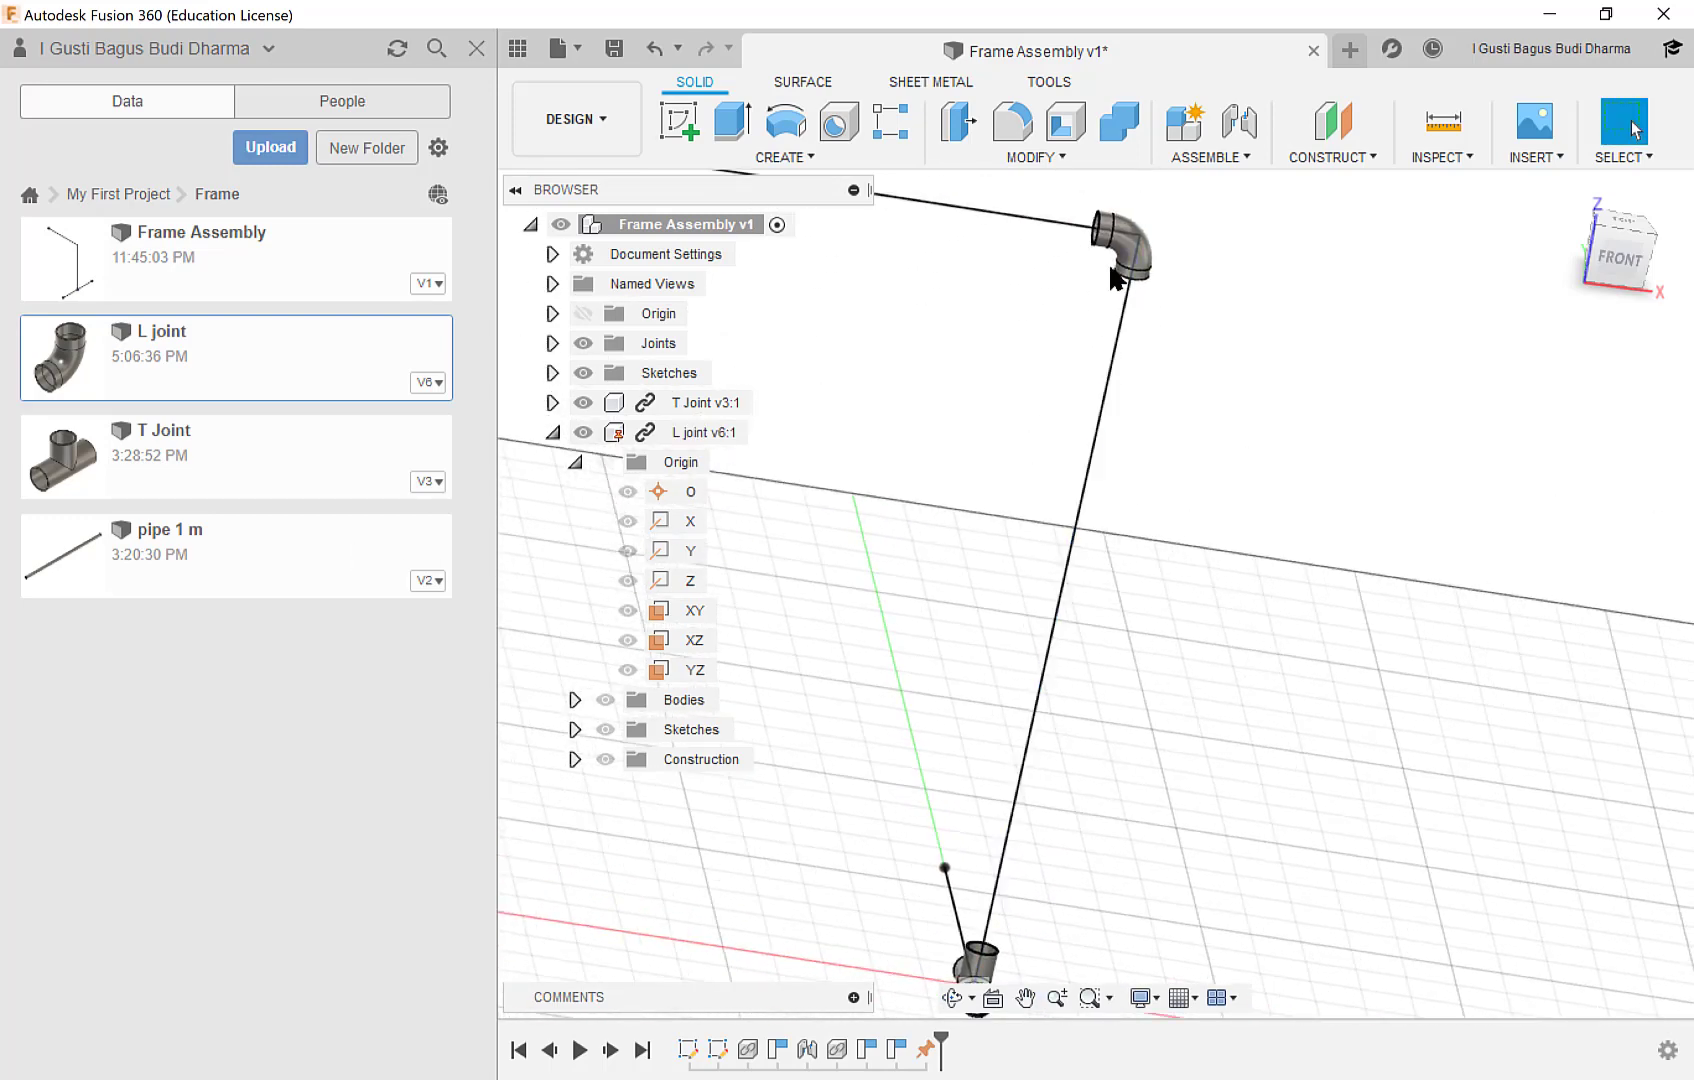
{"action": "middle_click_drag", "start_coordinate": [1170, 535], "coordinate": [1195, 503]}
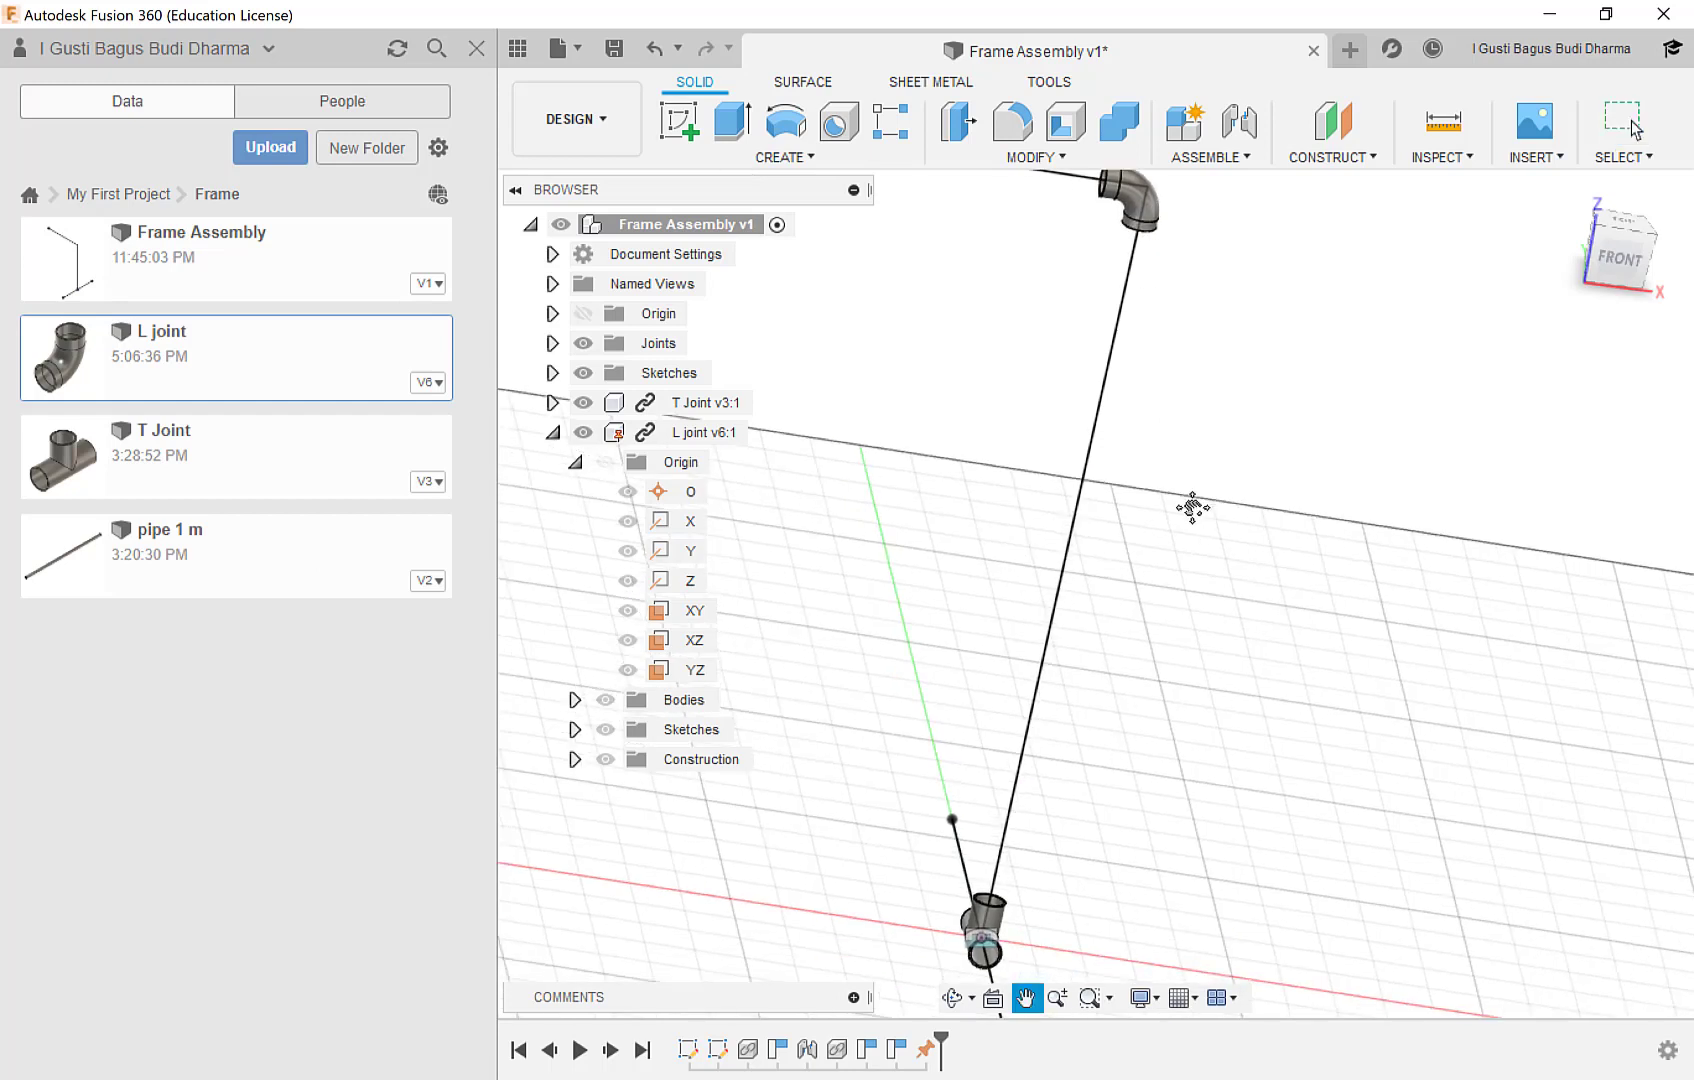
Insert the pipe 1 m part into the assembly and place it beside the skeleton, clear of both joints.
{"action": "left_click", "coordinate": [184, 551]}
{"action": "left_click_drag", "start_coordinate": [845, 546], "coordinate": [1196, 551]}
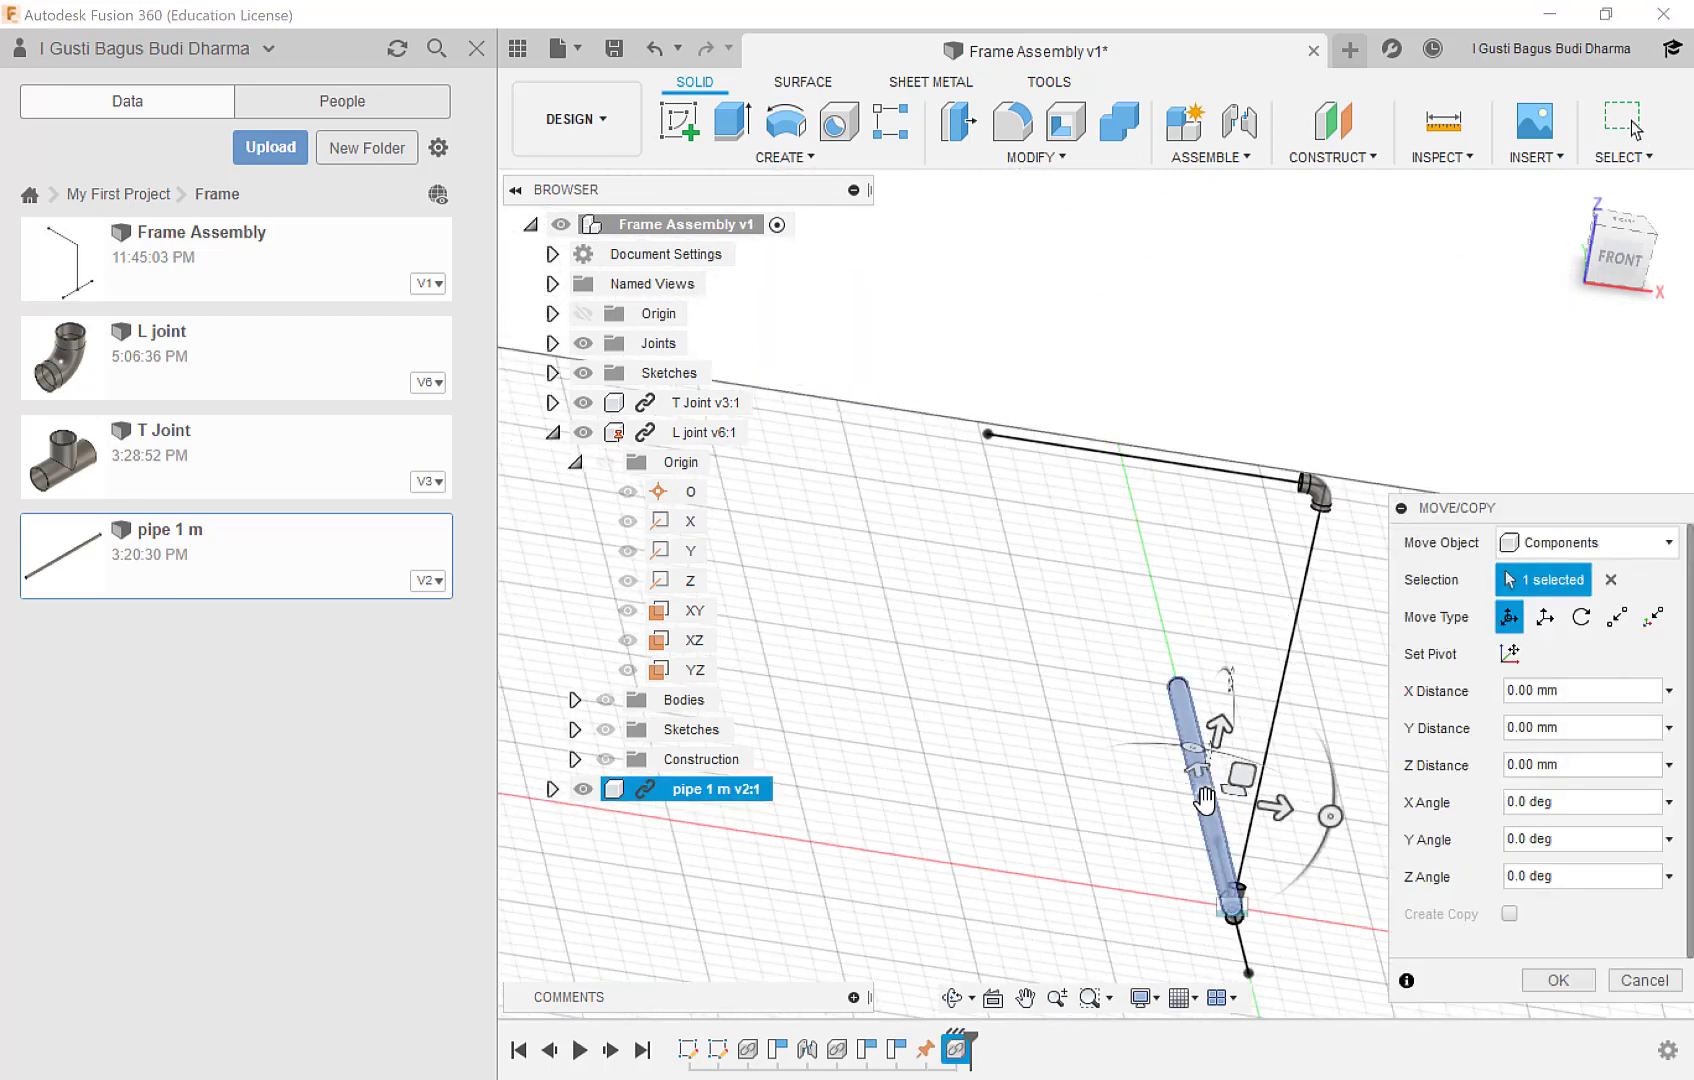
{"action": "left_click_drag", "start_coordinate": [1205, 800], "coordinate": [1088, 629]}
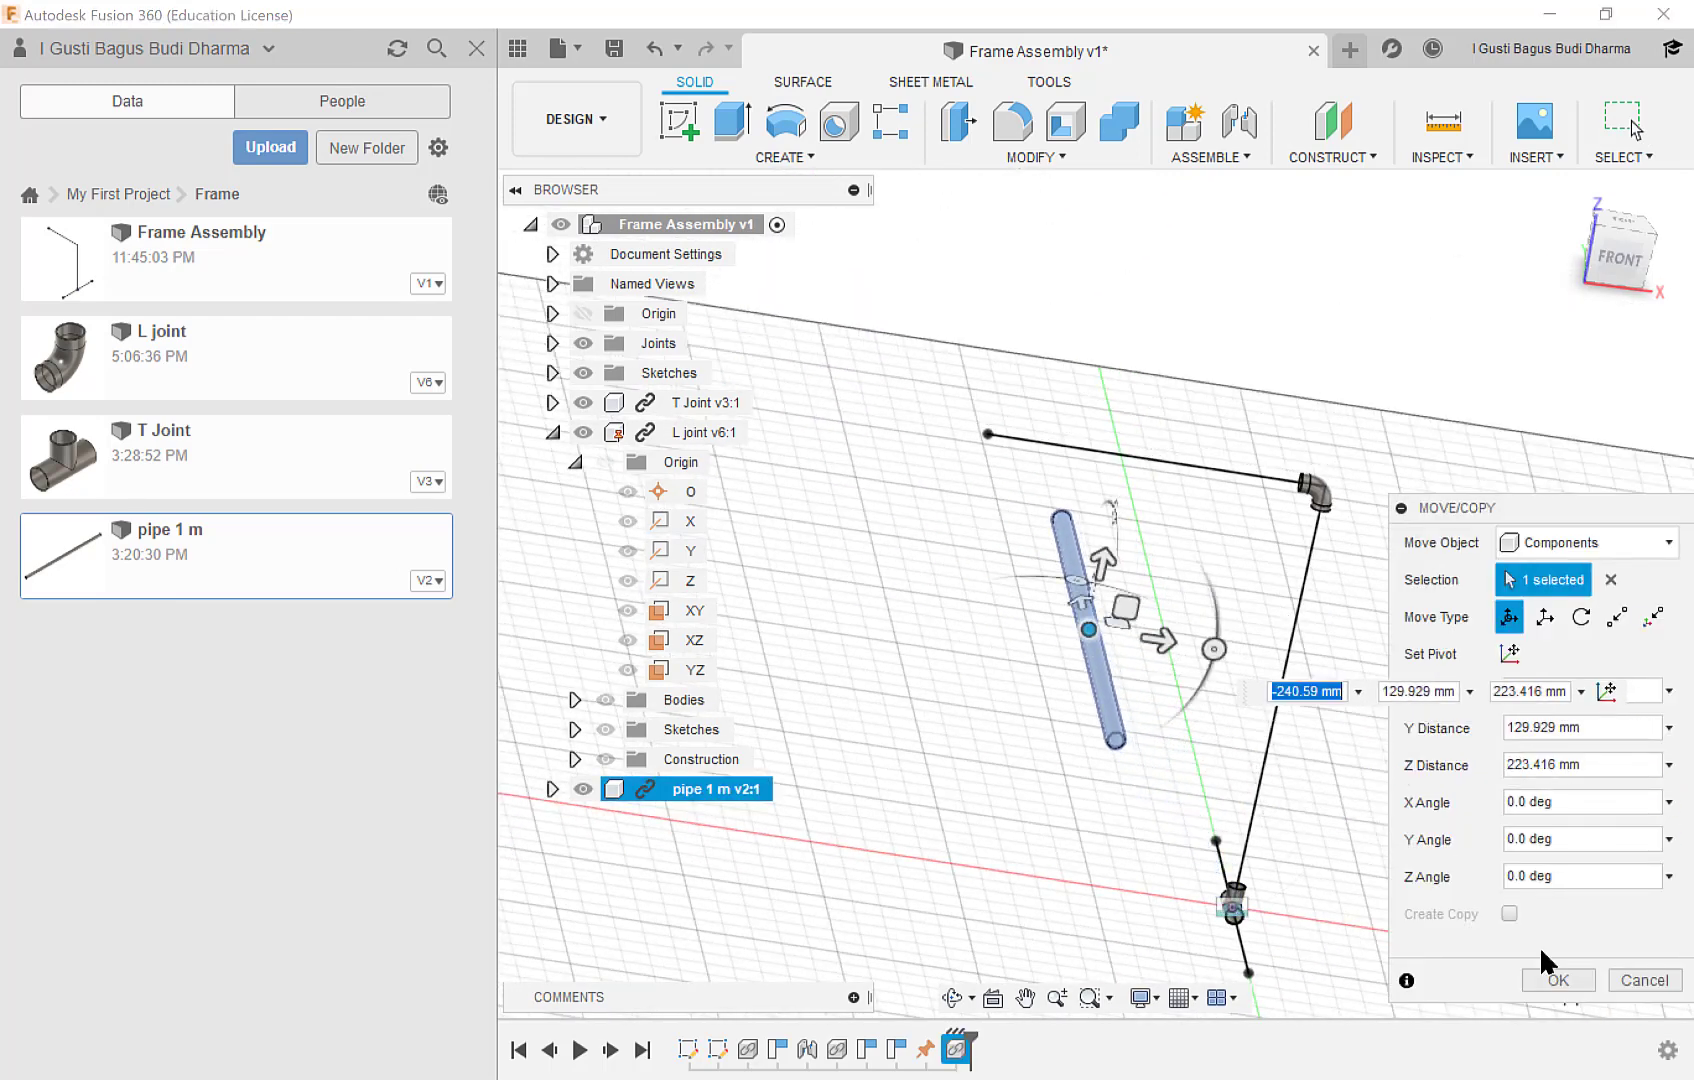
{"action": "left_click", "coordinate": [1557, 980]}
Break the link between the inserted pipe 1 m component and its source file.
{"action": "scroll", "coordinate": [1200, 670], "scroll_direction": "up", "scroll_amount": 5}
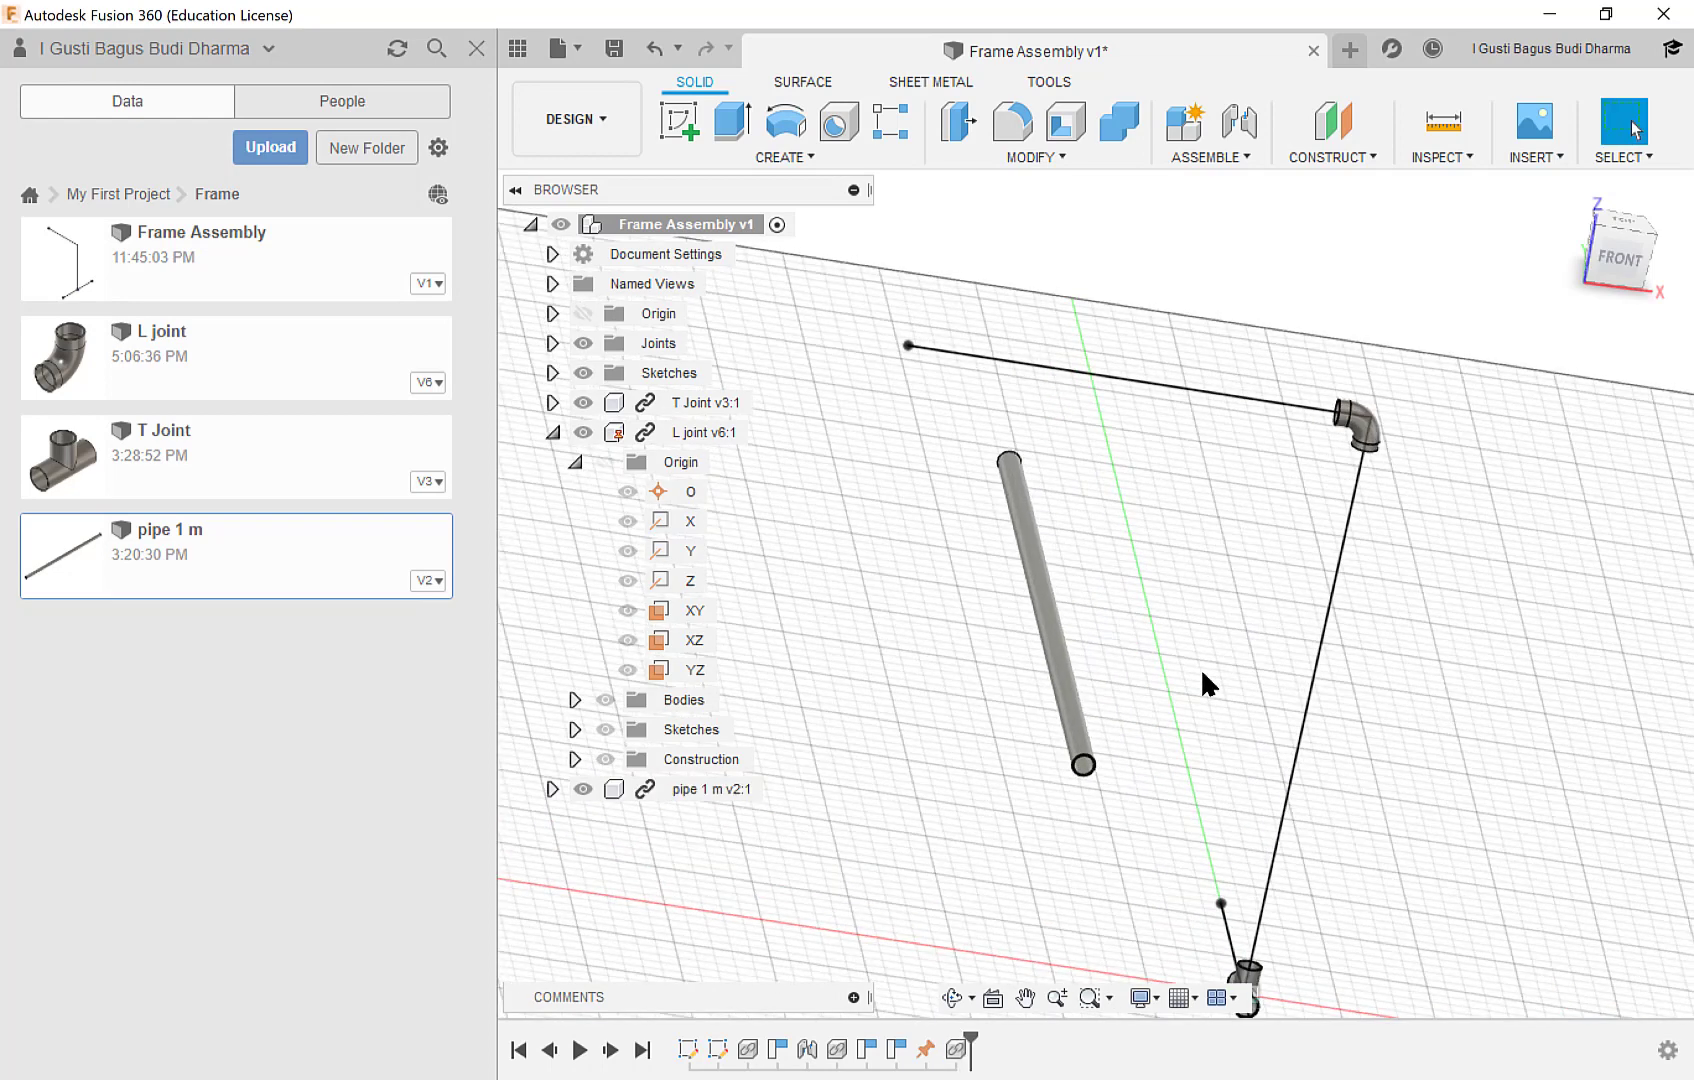
{"action": "middle_click_drag", "start_coordinate": [1167, 703], "coordinate": [1132, 600]}
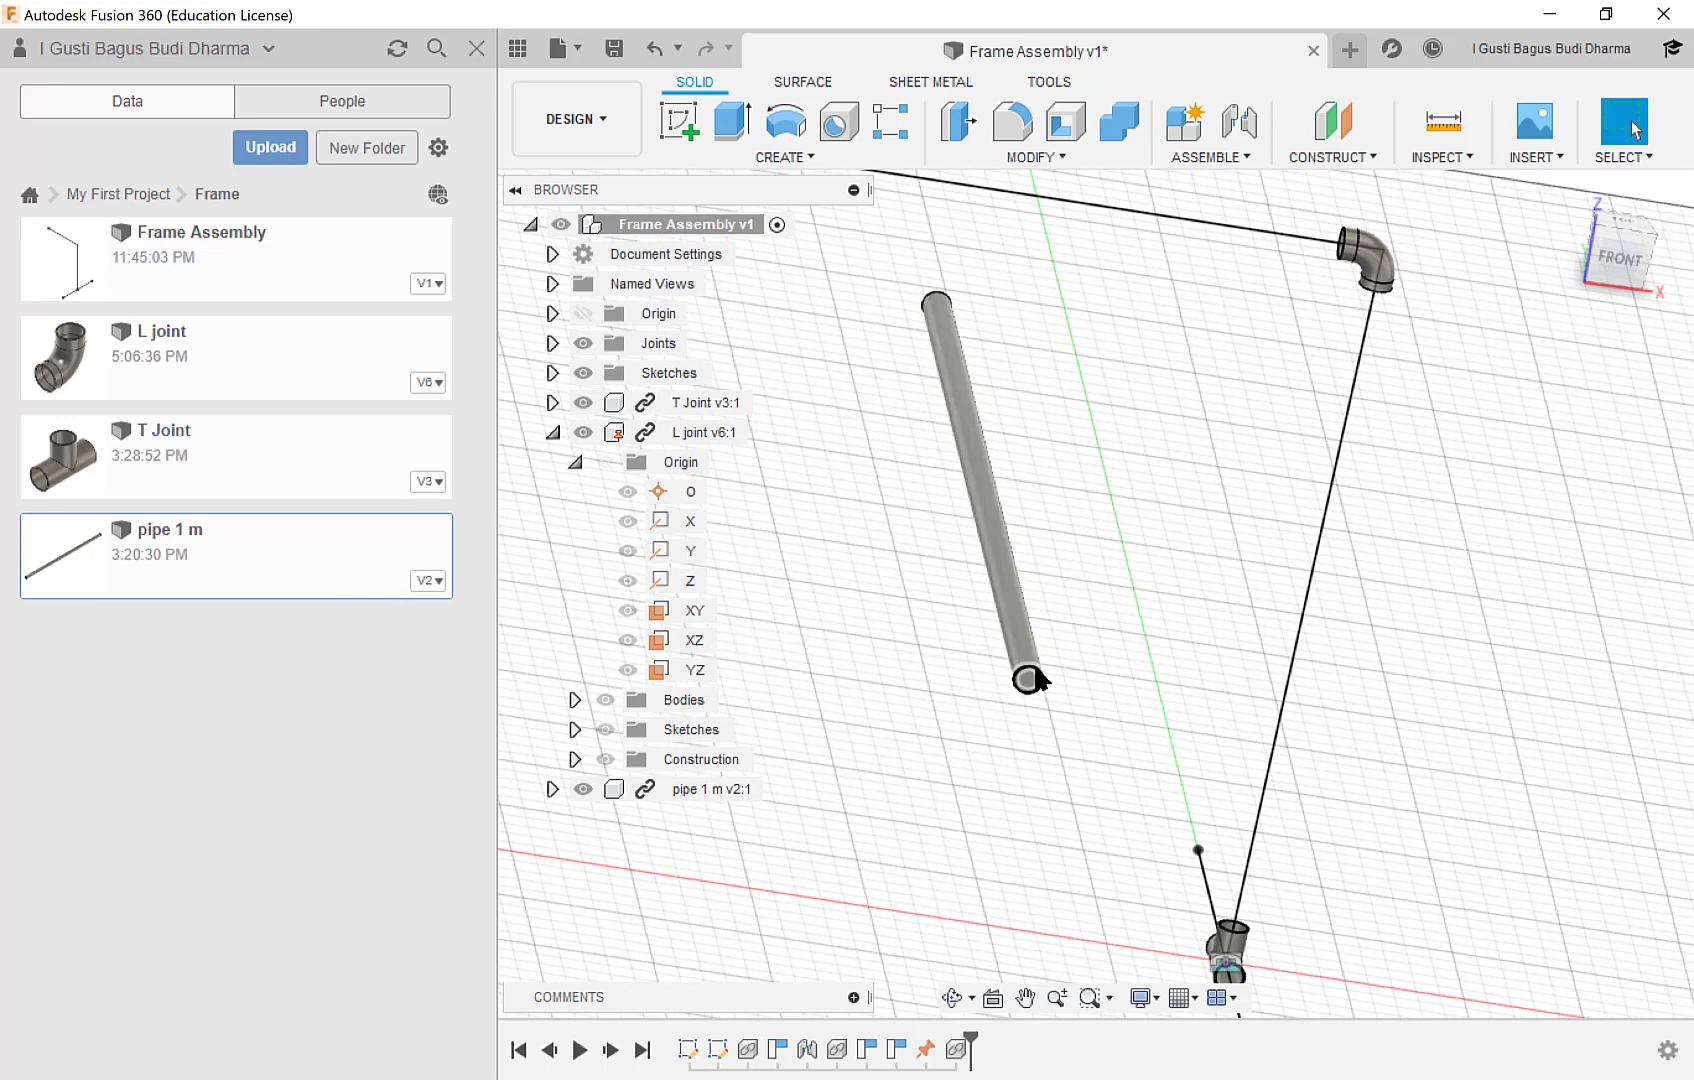
{"action": "scroll", "coordinate": [1037, 673], "scroll_direction": "up", "scroll_amount": 1}
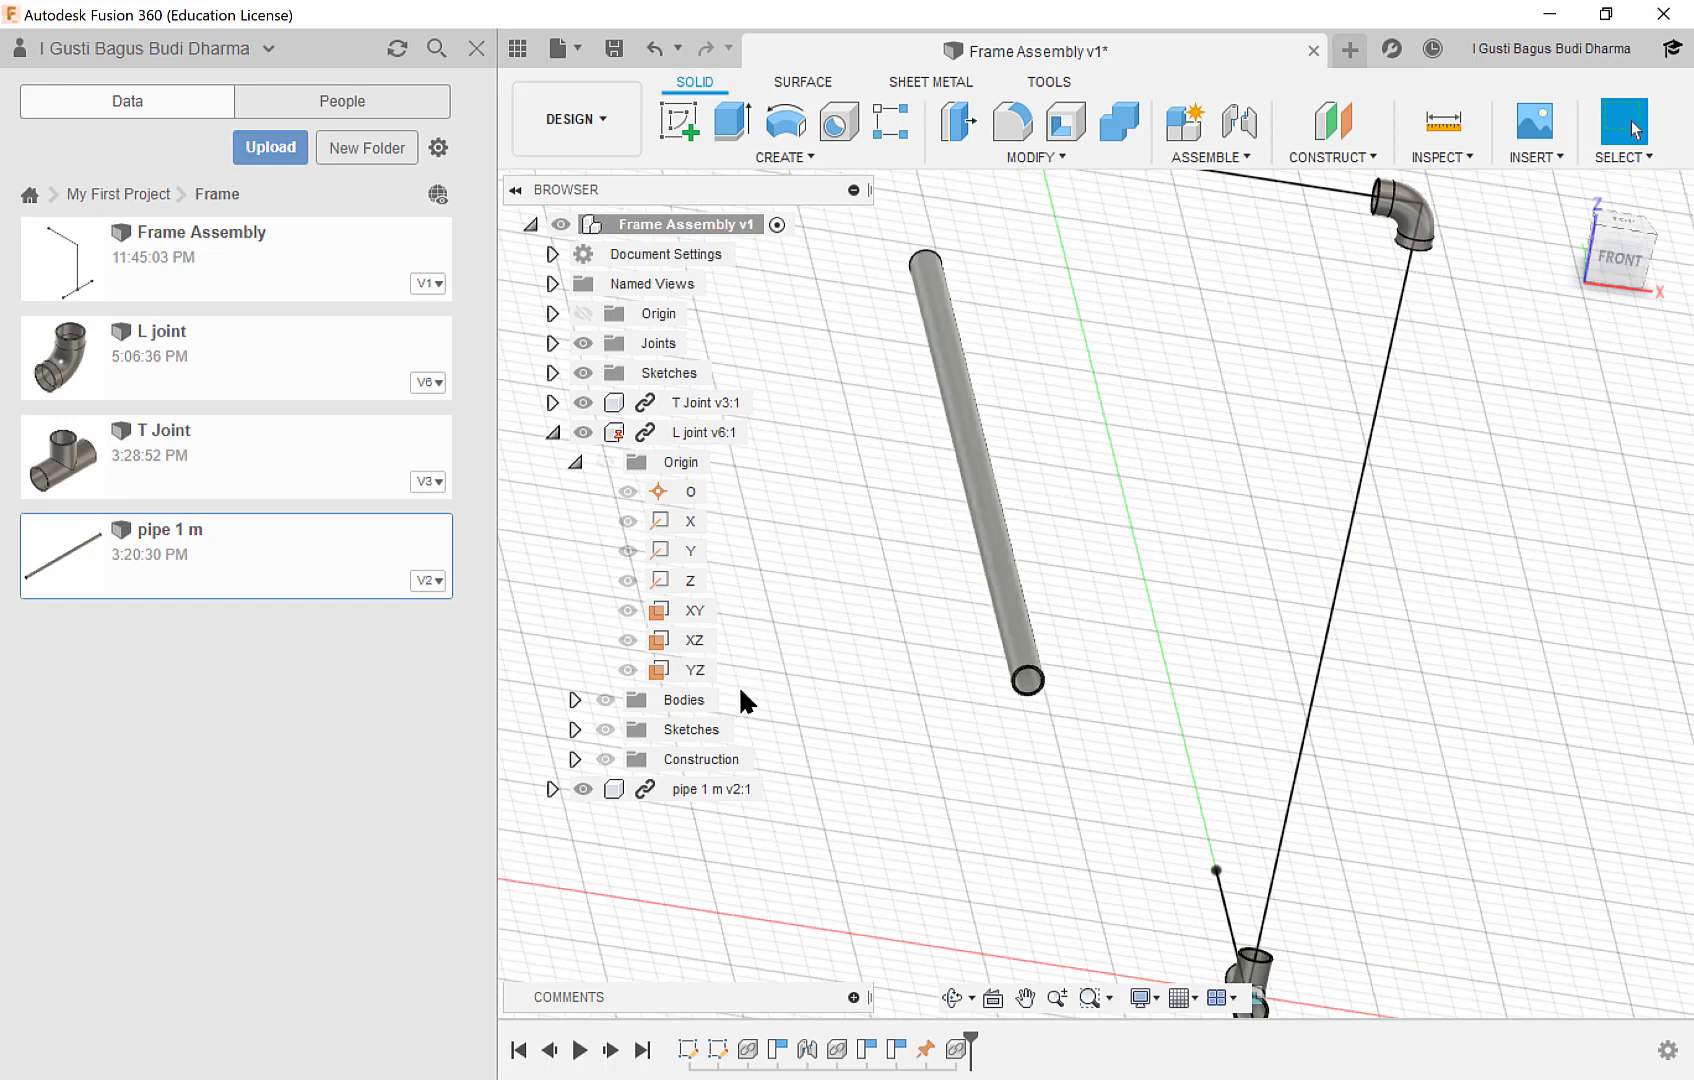
{"action": "right_click", "coordinate": [645, 790]}
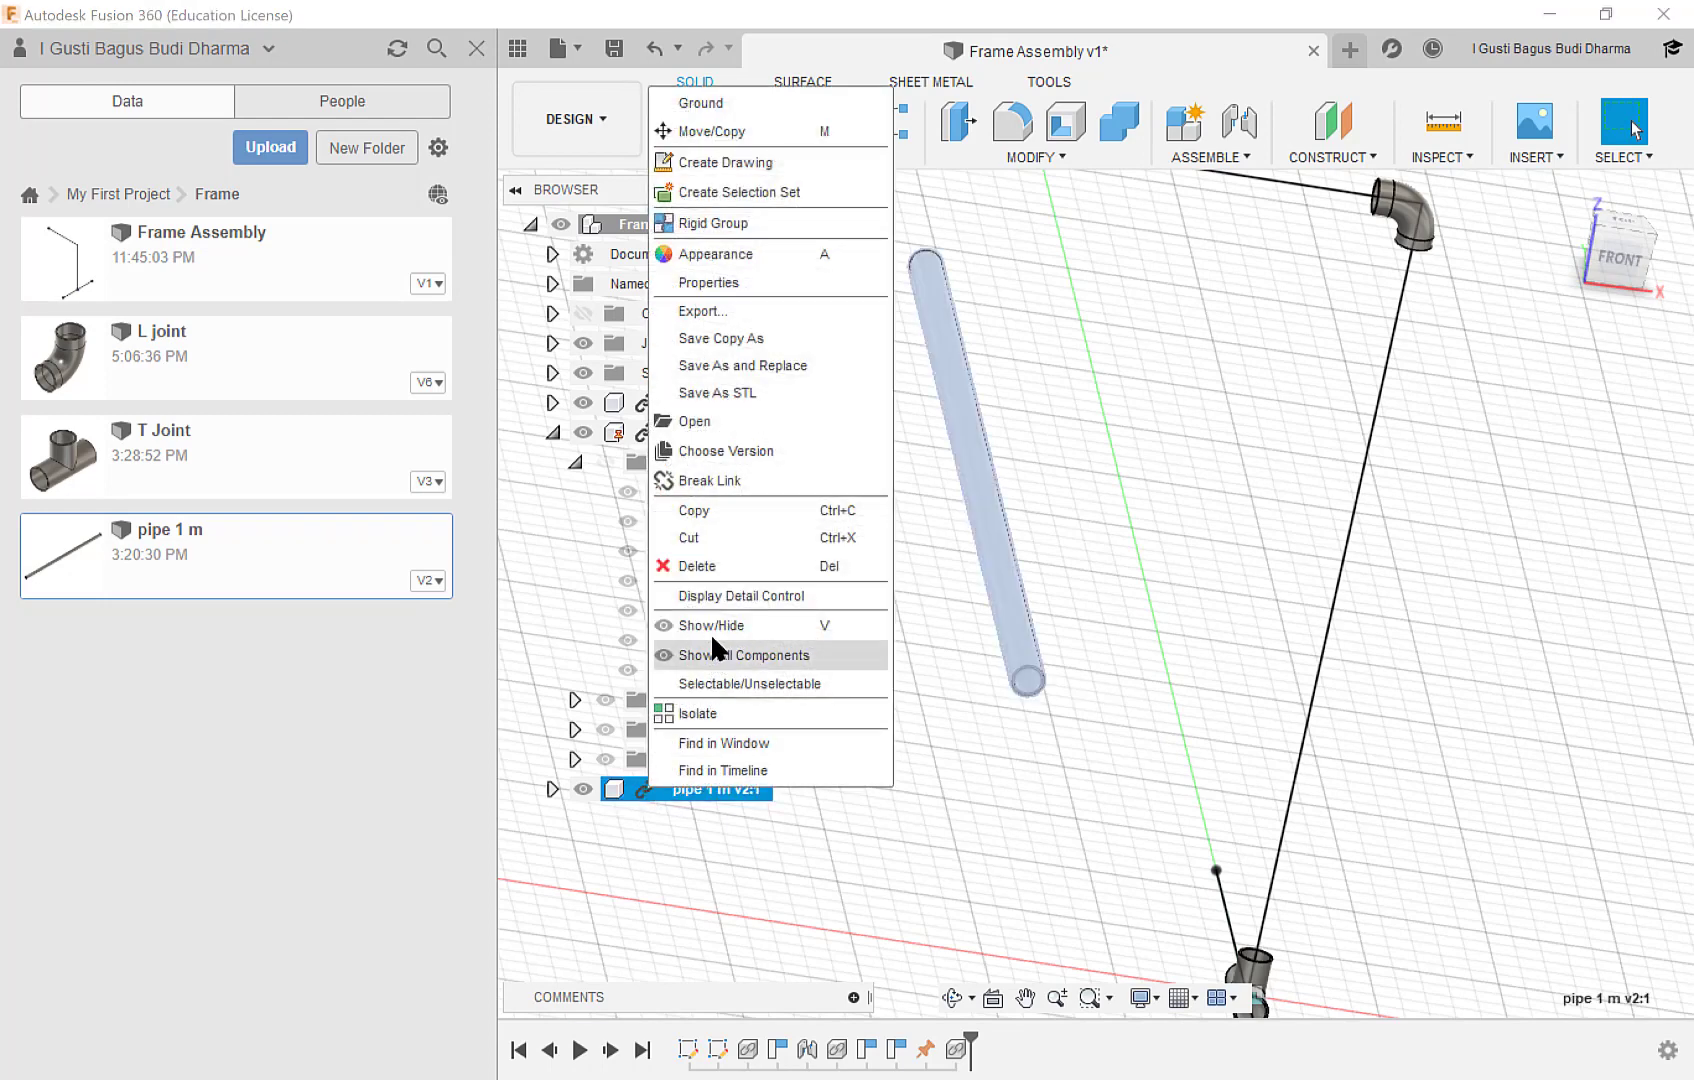
{"action": "left_click", "coordinate": [738, 479]}
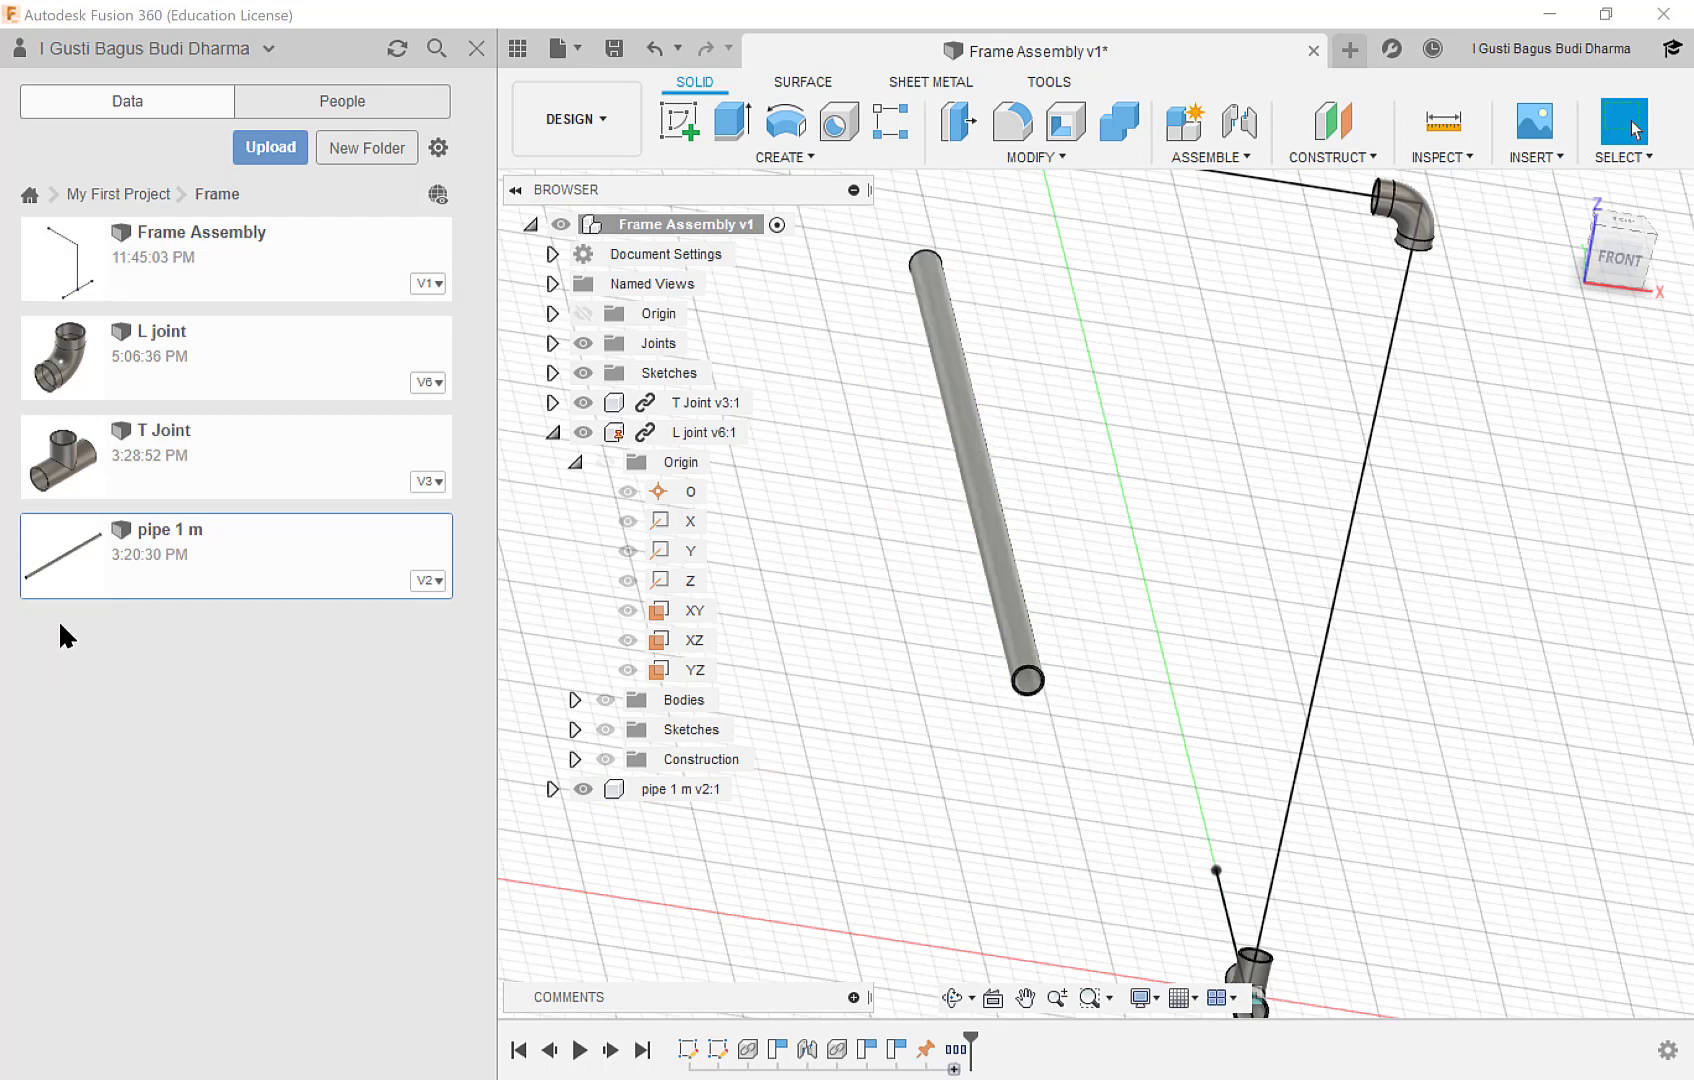
Create a joint that snaps the centre of the pipe's near end to the centre of the T Joint's upward-facing opening.
{"action": "scroll", "coordinate": [1078, 680], "scroll_direction": "up", "scroll_amount": 1}
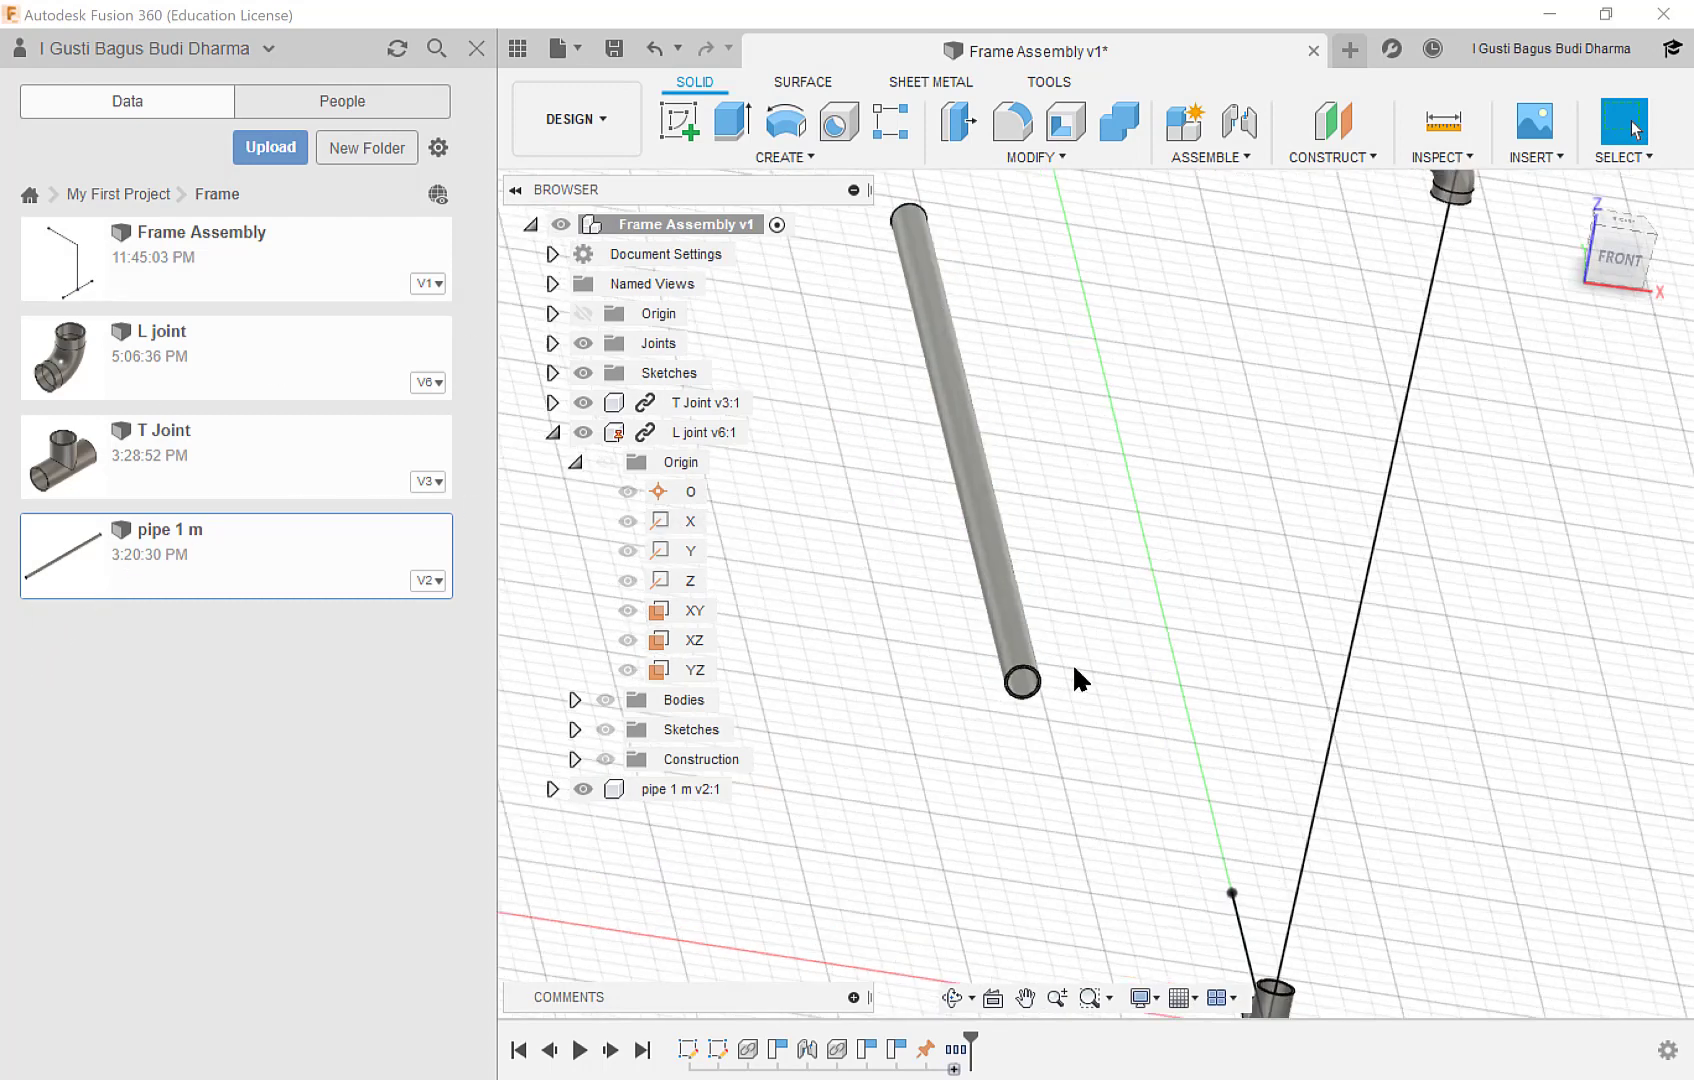
{"action": "middle_click_drag", "start_coordinate": [1118, 666], "coordinate": [1017, 499]}
{"action": "scroll", "coordinate": [973, 554], "scroll_direction": "up", "scroll_amount": 2}
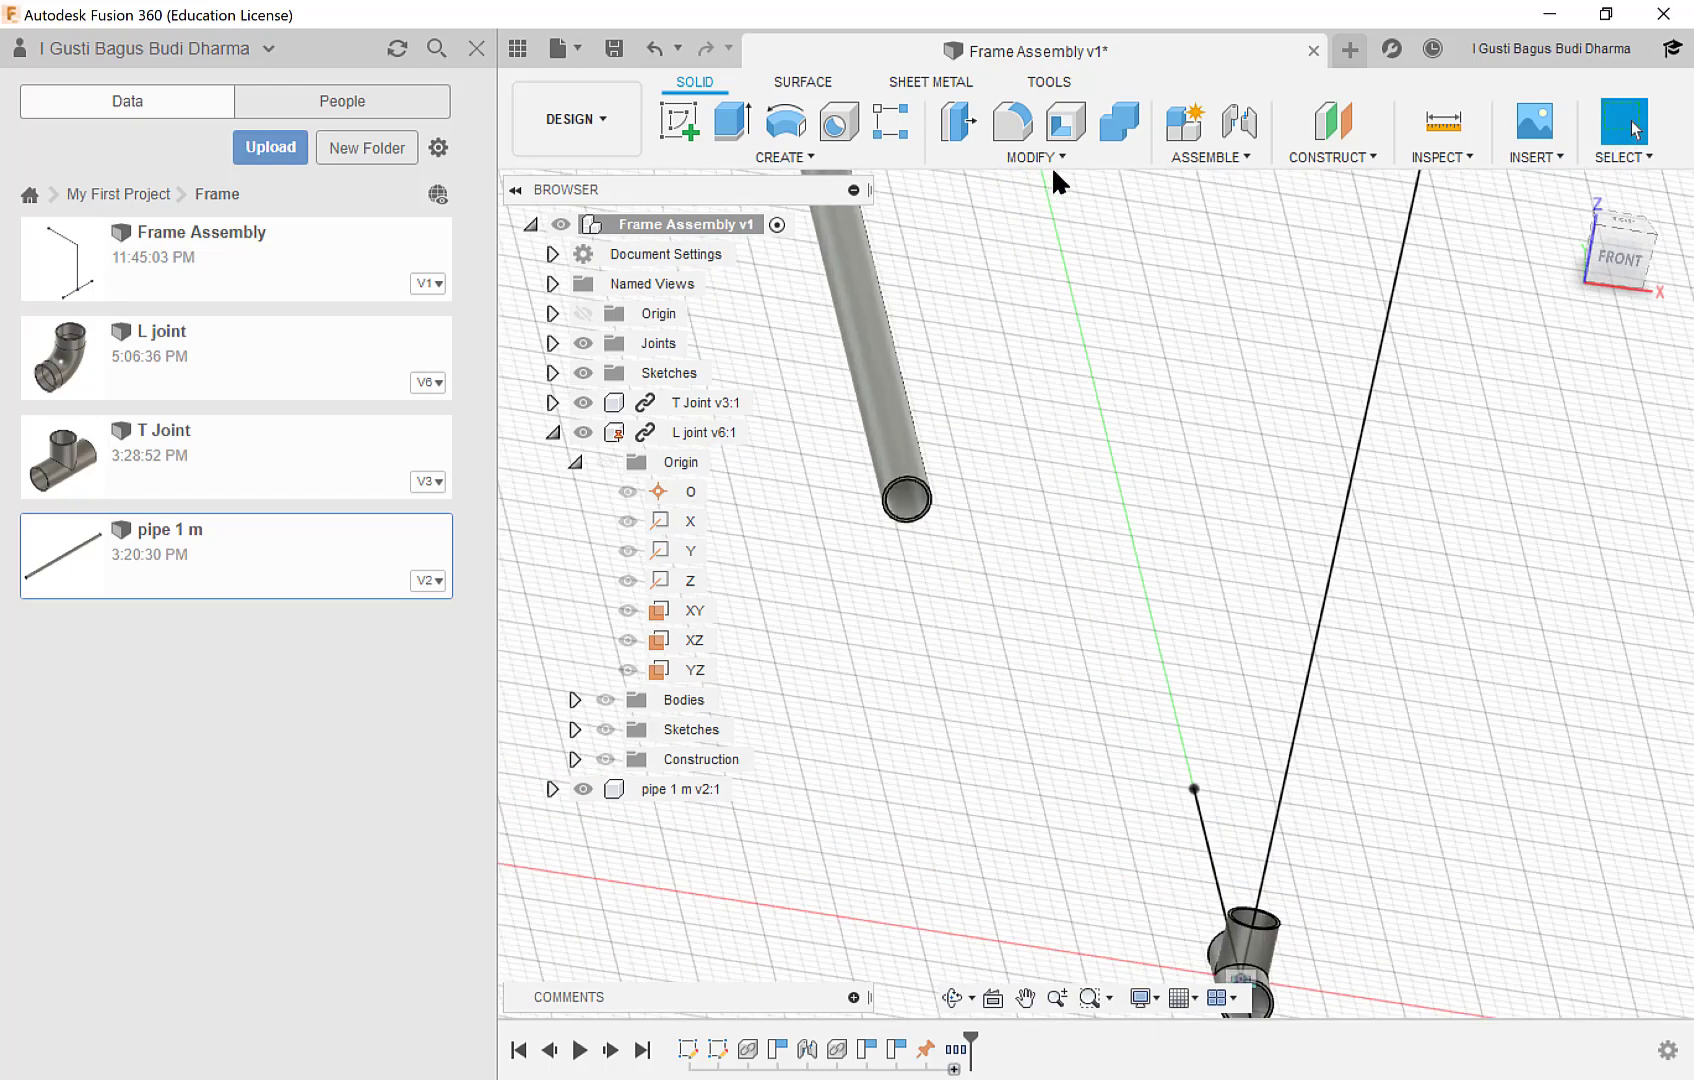
{"action": "left_click", "coordinate": [1221, 158]}
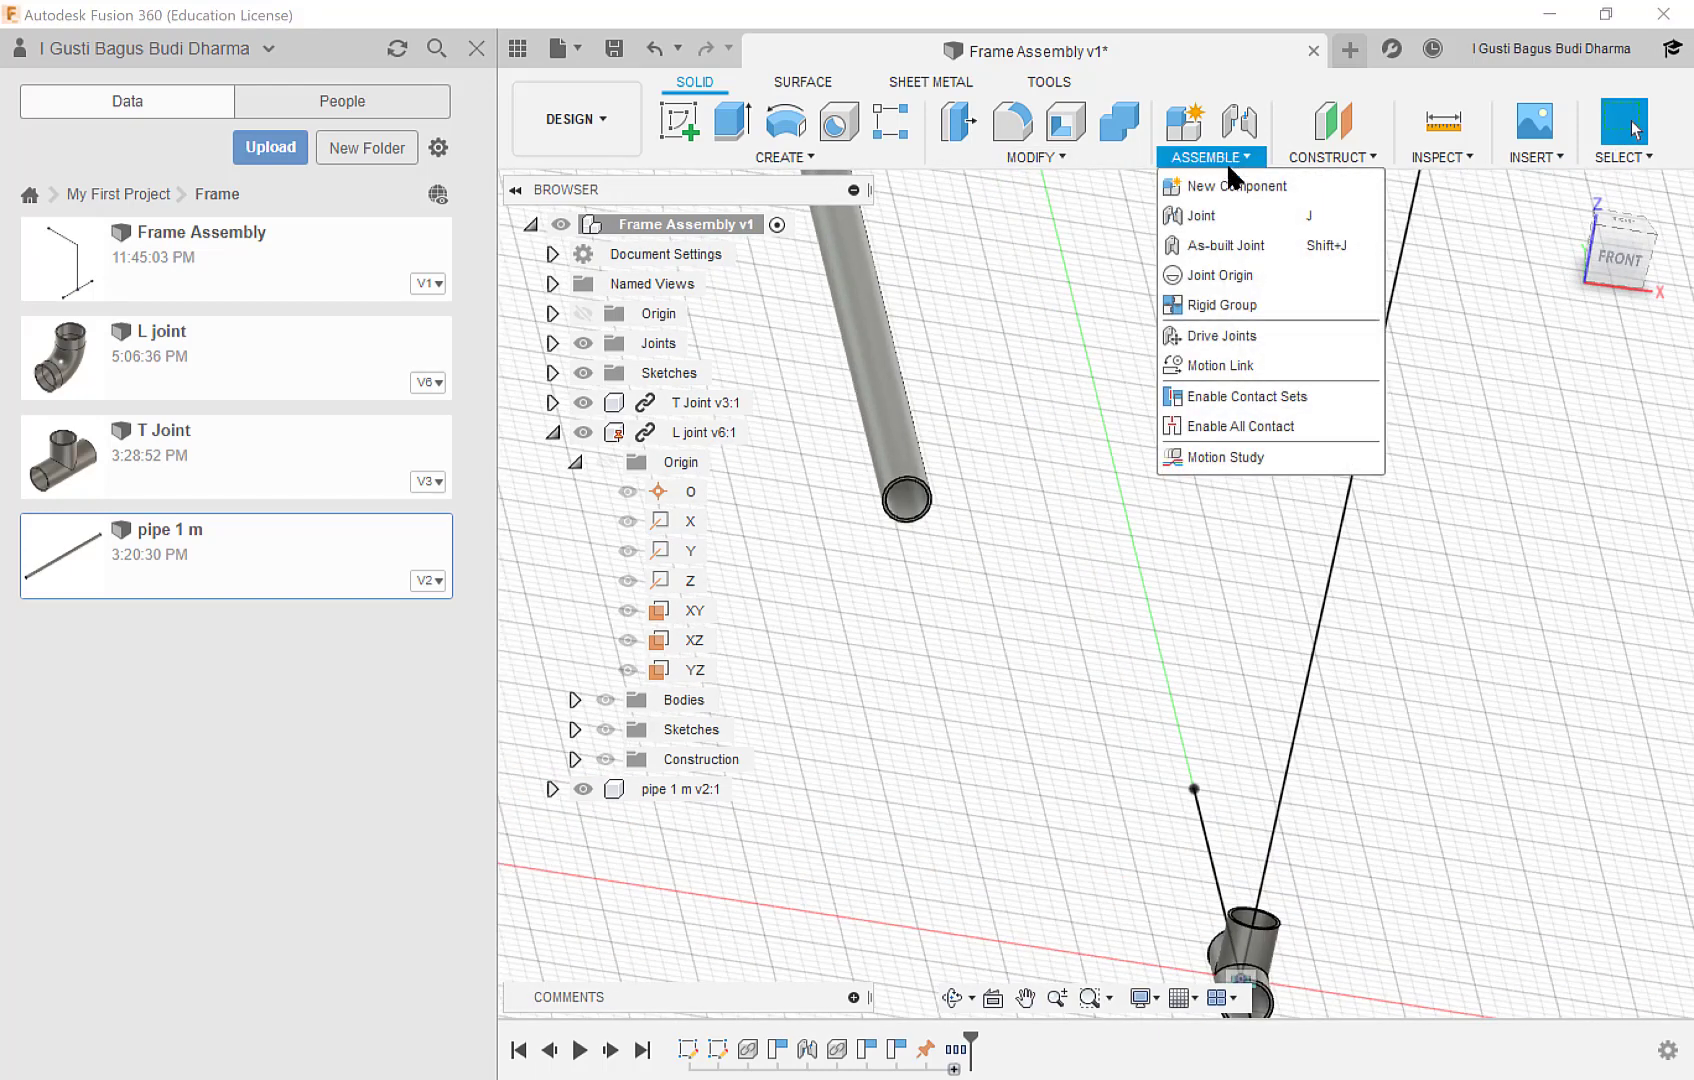
{"action": "left_click", "coordinate": [1237, 215]}
{"action": "scroll", "coordinate": [830, 515], "scroll_direction": "up", "scroll_amount": 2}
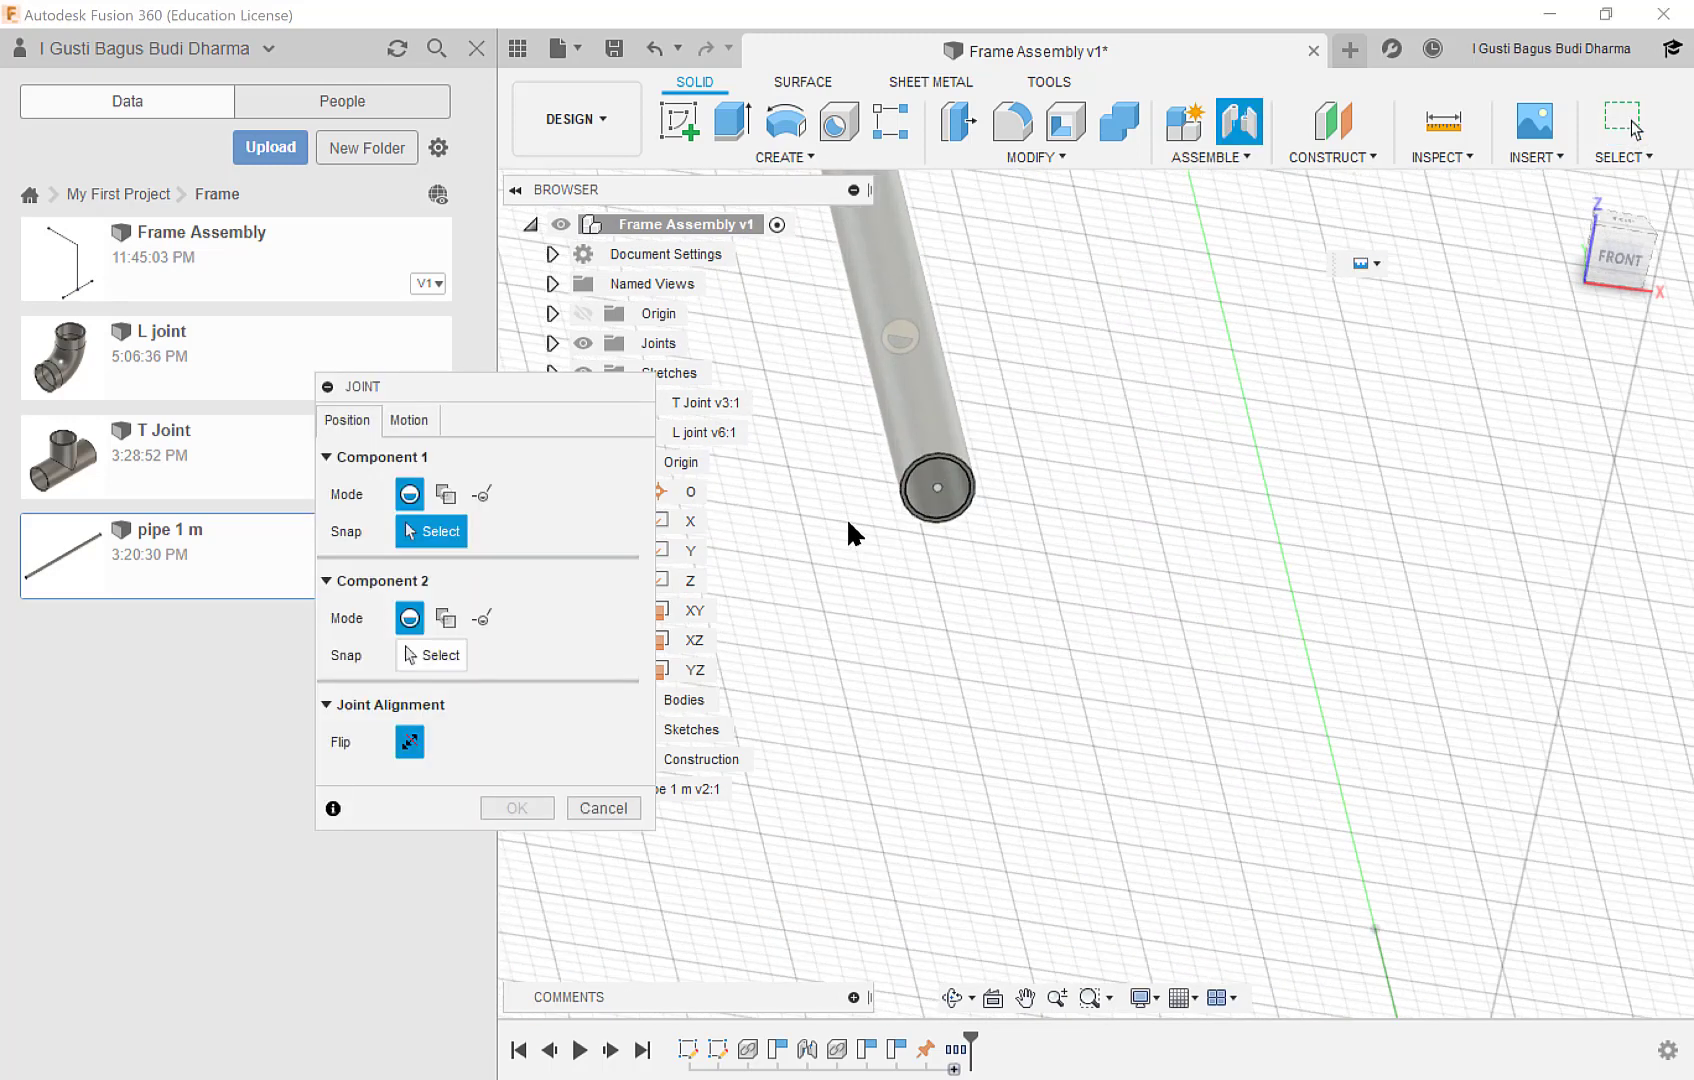
{"action": "left_click", "coordinate": [953, 499]}
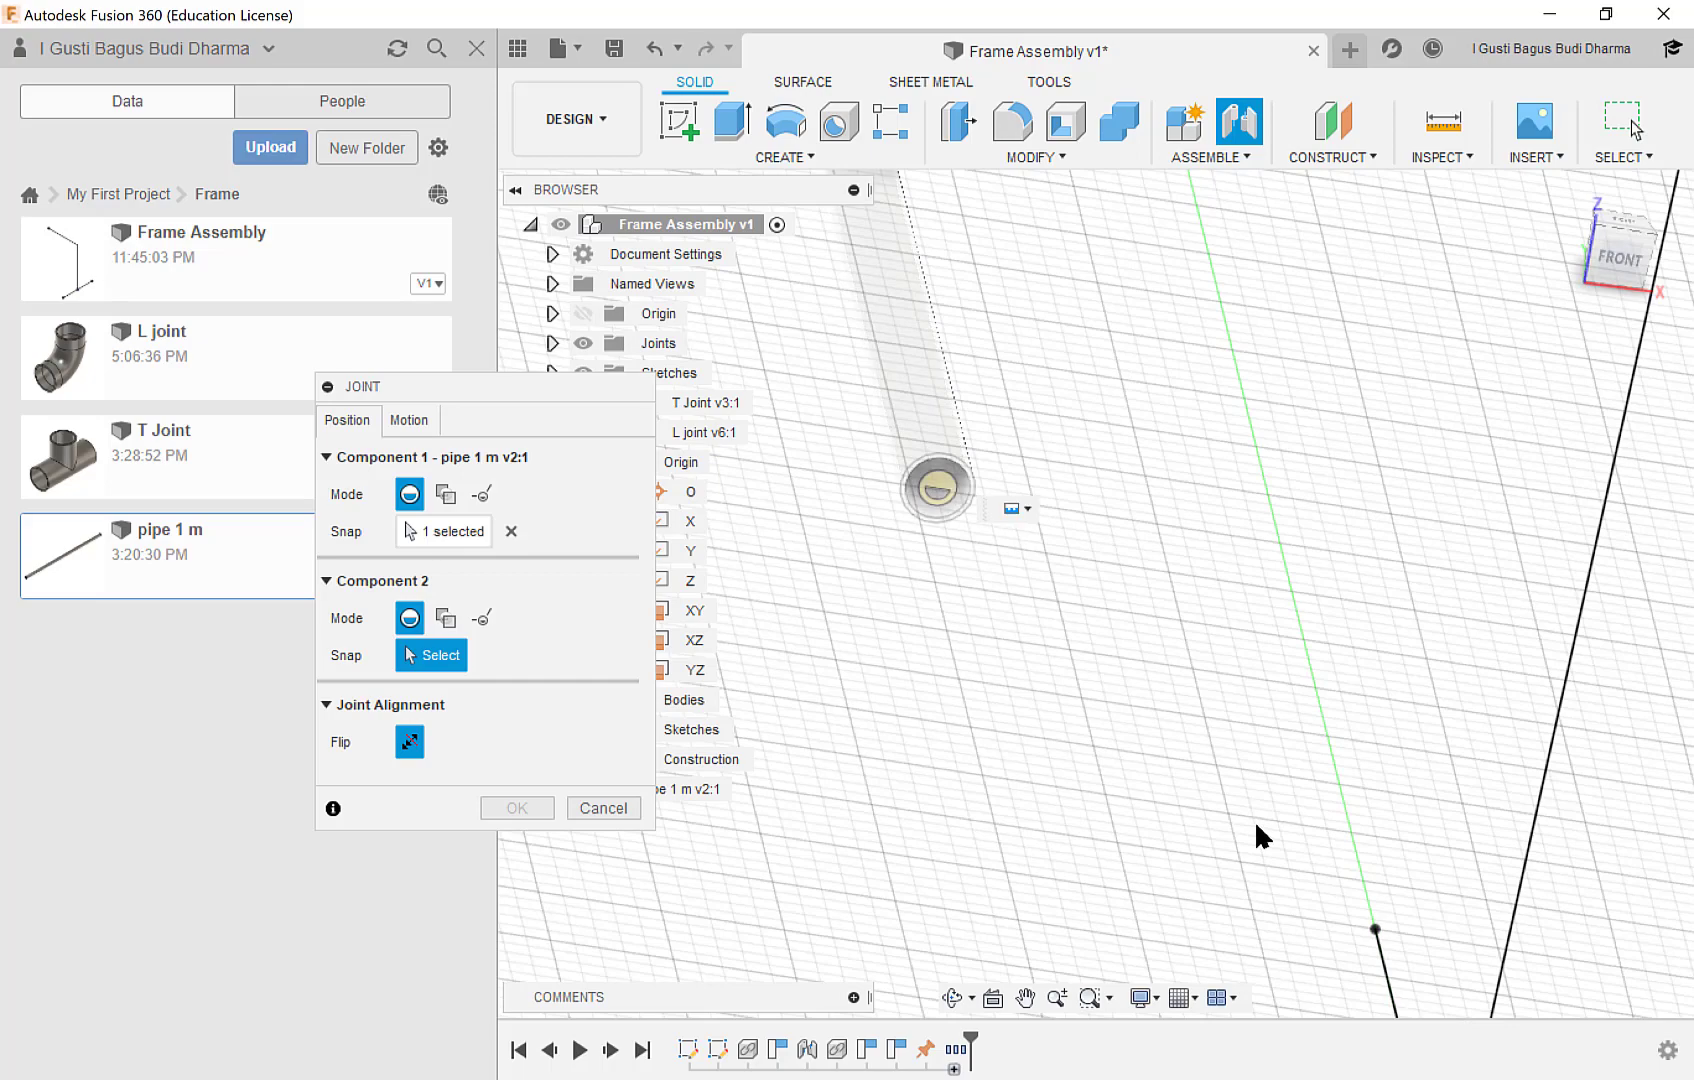
{"action": "scroll", "coordinate": [1255, 836], "scroll_direction": "down", "scroll_amount": 2}
{"action": "middle_click_drag", "start_coordinate": [1304, 854], "coordinate": [1183, 642]}
{"action": "scroll", "coordinate": [1190, 615], "scroll_direction": "up", "scroll_amount": 3}
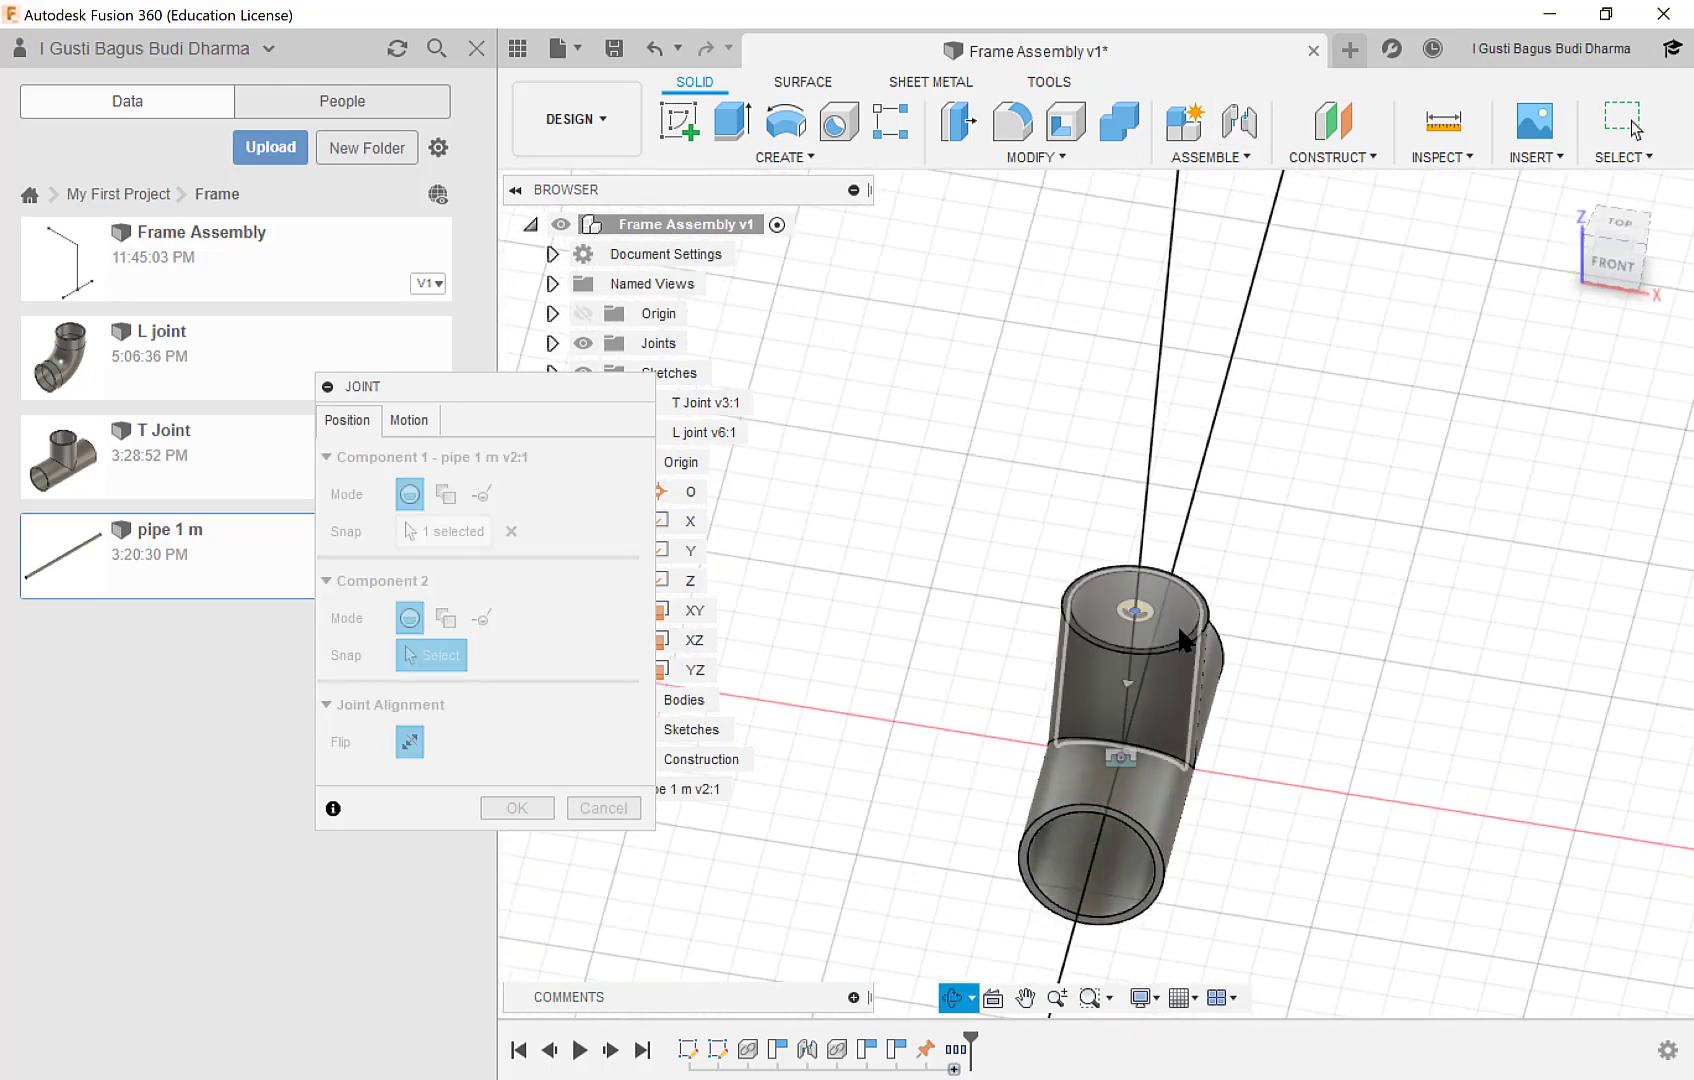
{"action": "scroll", "coordinate": [1184, 640], "scroll_direction": "up", "scroll_amount": 3}
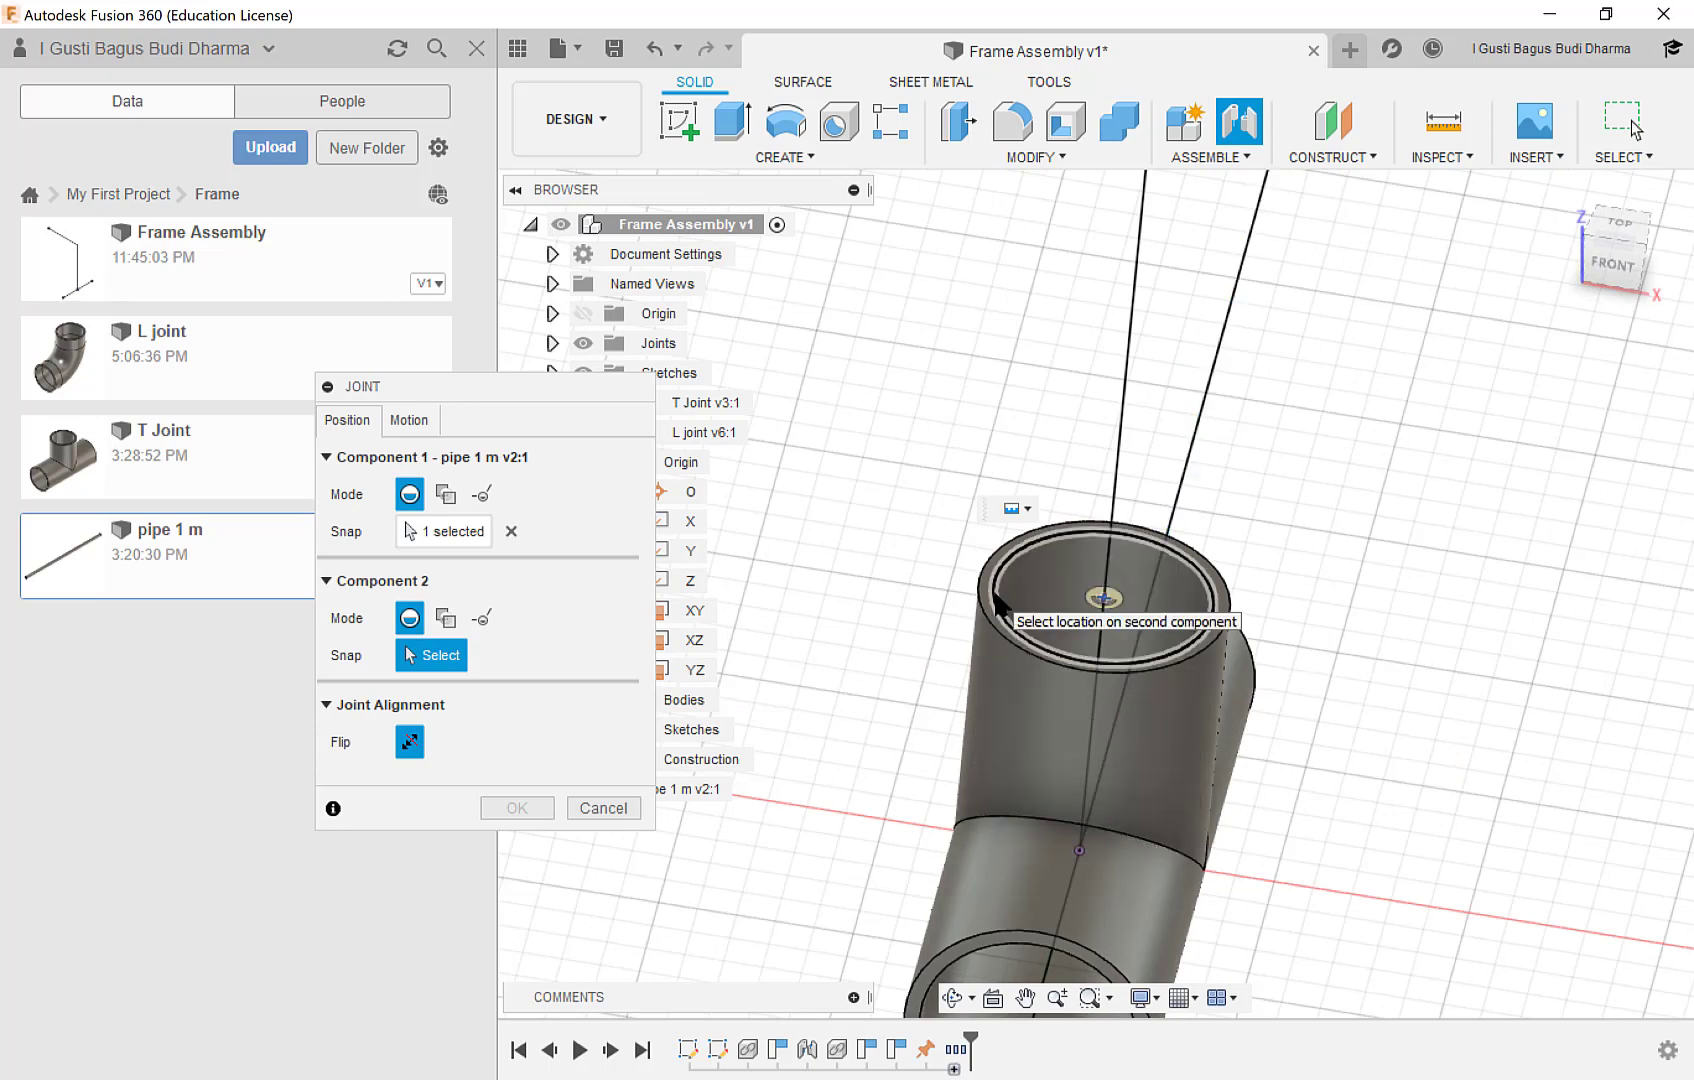
{"action": "left_click", "coordinate": [997, 603]}
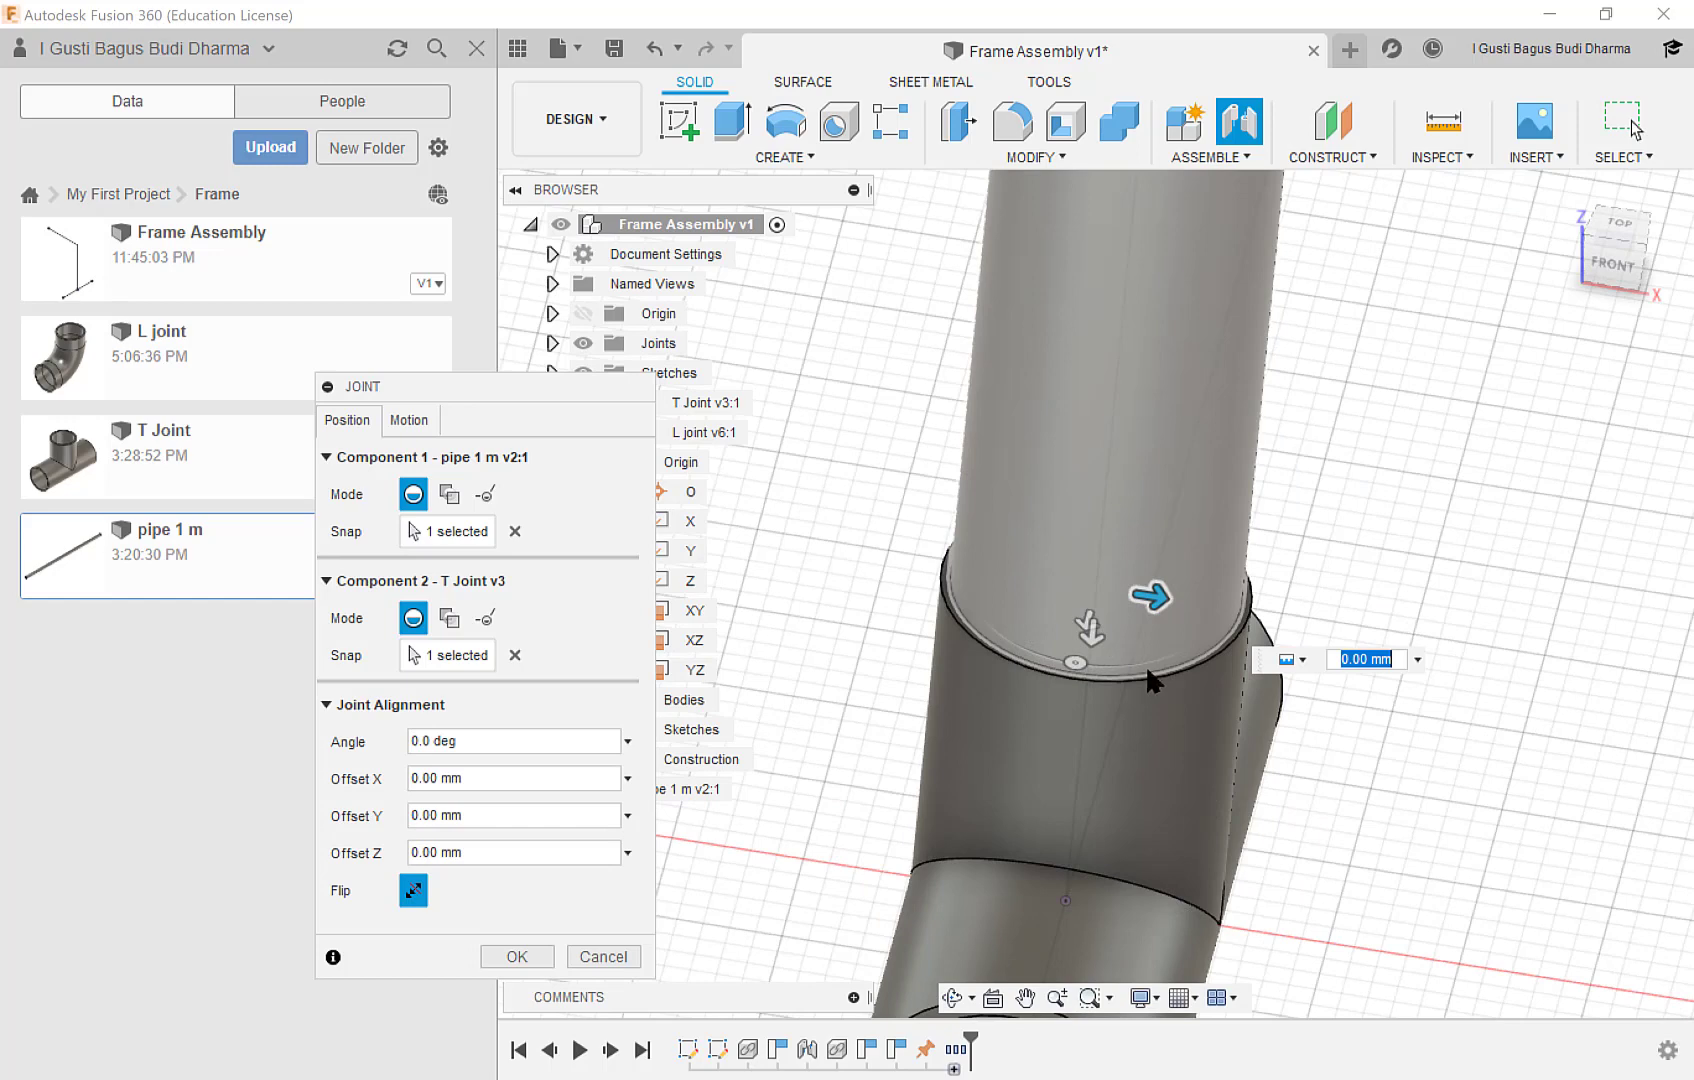
Set the joint's Offset Z to 15 mm so the pipe seats inside the T Joint, and accept the joint.
{"action": "mouse_move", "coordinate": [1068, 663]}
{"action": "middle_mouse_down", "text": "shift"}
{"action": "mouse_move", "coordinate": [1095, 640]}
{"action": "mouse_move", "coordinate": [1077, 635]}
{"action": "mouse_move", "coordinate": [1096, 675]}
{"action": "mouse_move", "coordinate": [1089, 636]}
{"action": "middle_mouse_up", "text": "shift"}
{"action": "left_click_drag", "start_coordinate": [1089, 633], "coordinate": [1108, 774]}
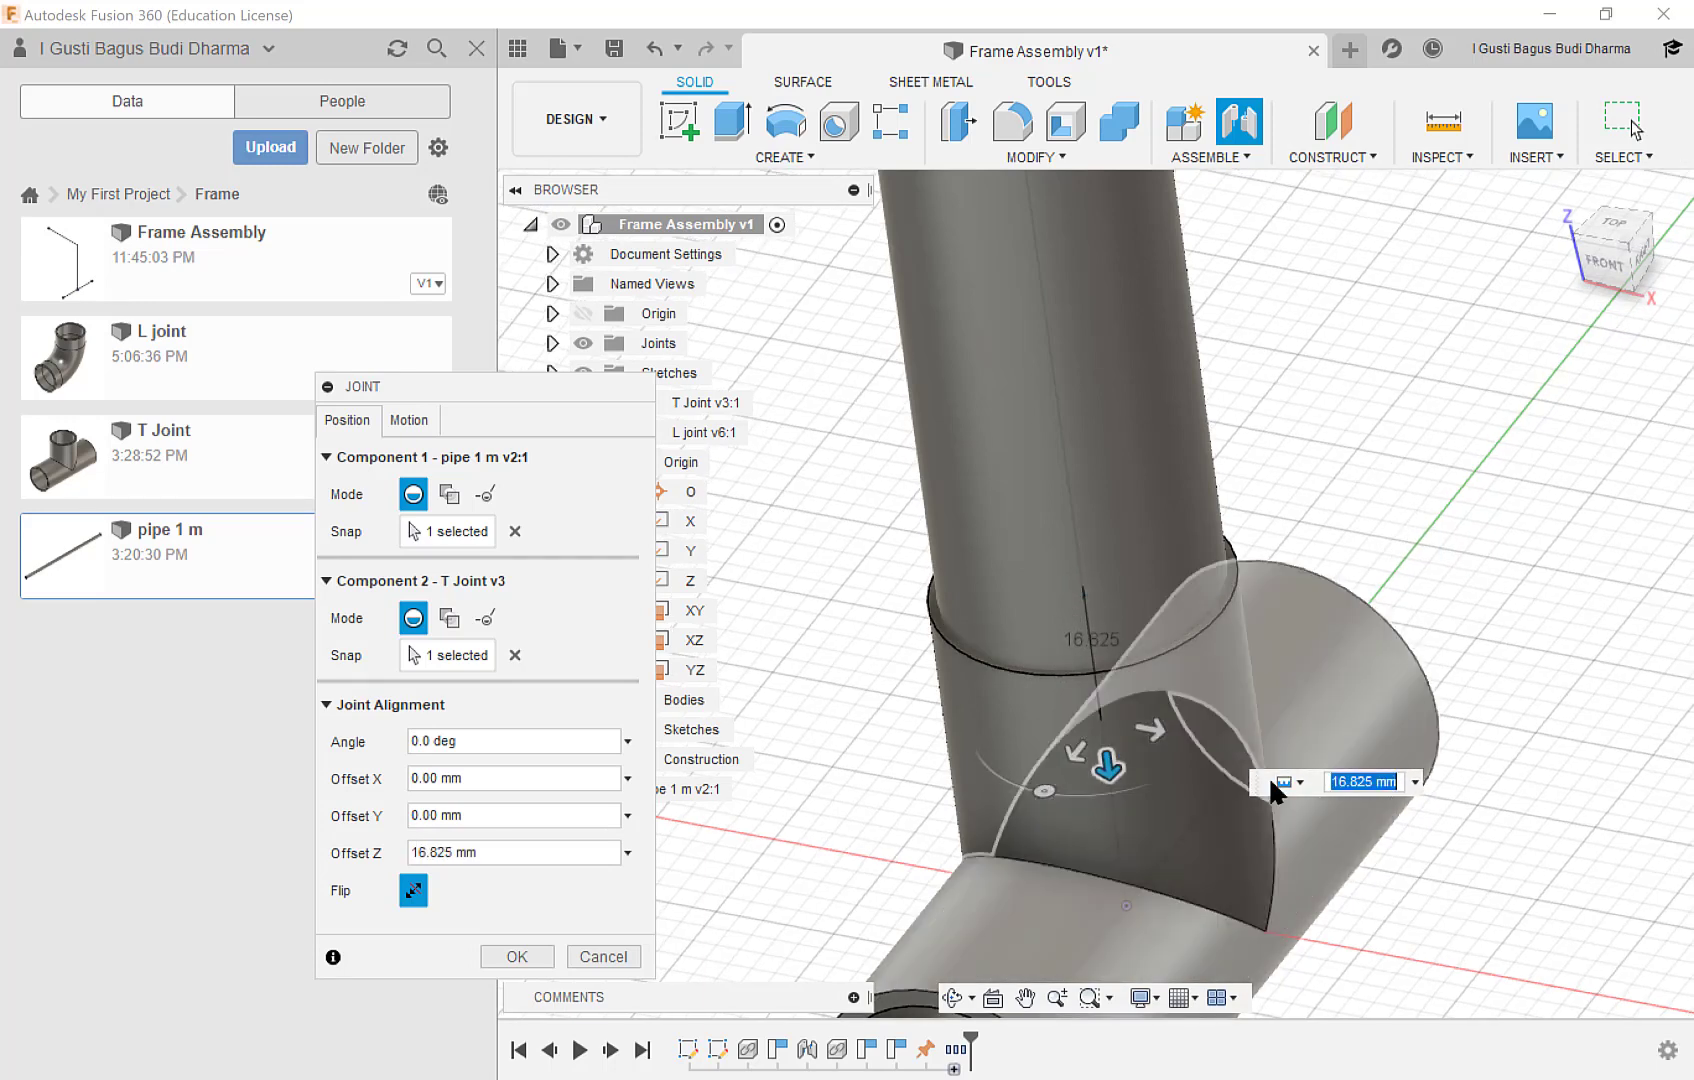
{"action": "left_click", "coordinate": [1352, 782]}
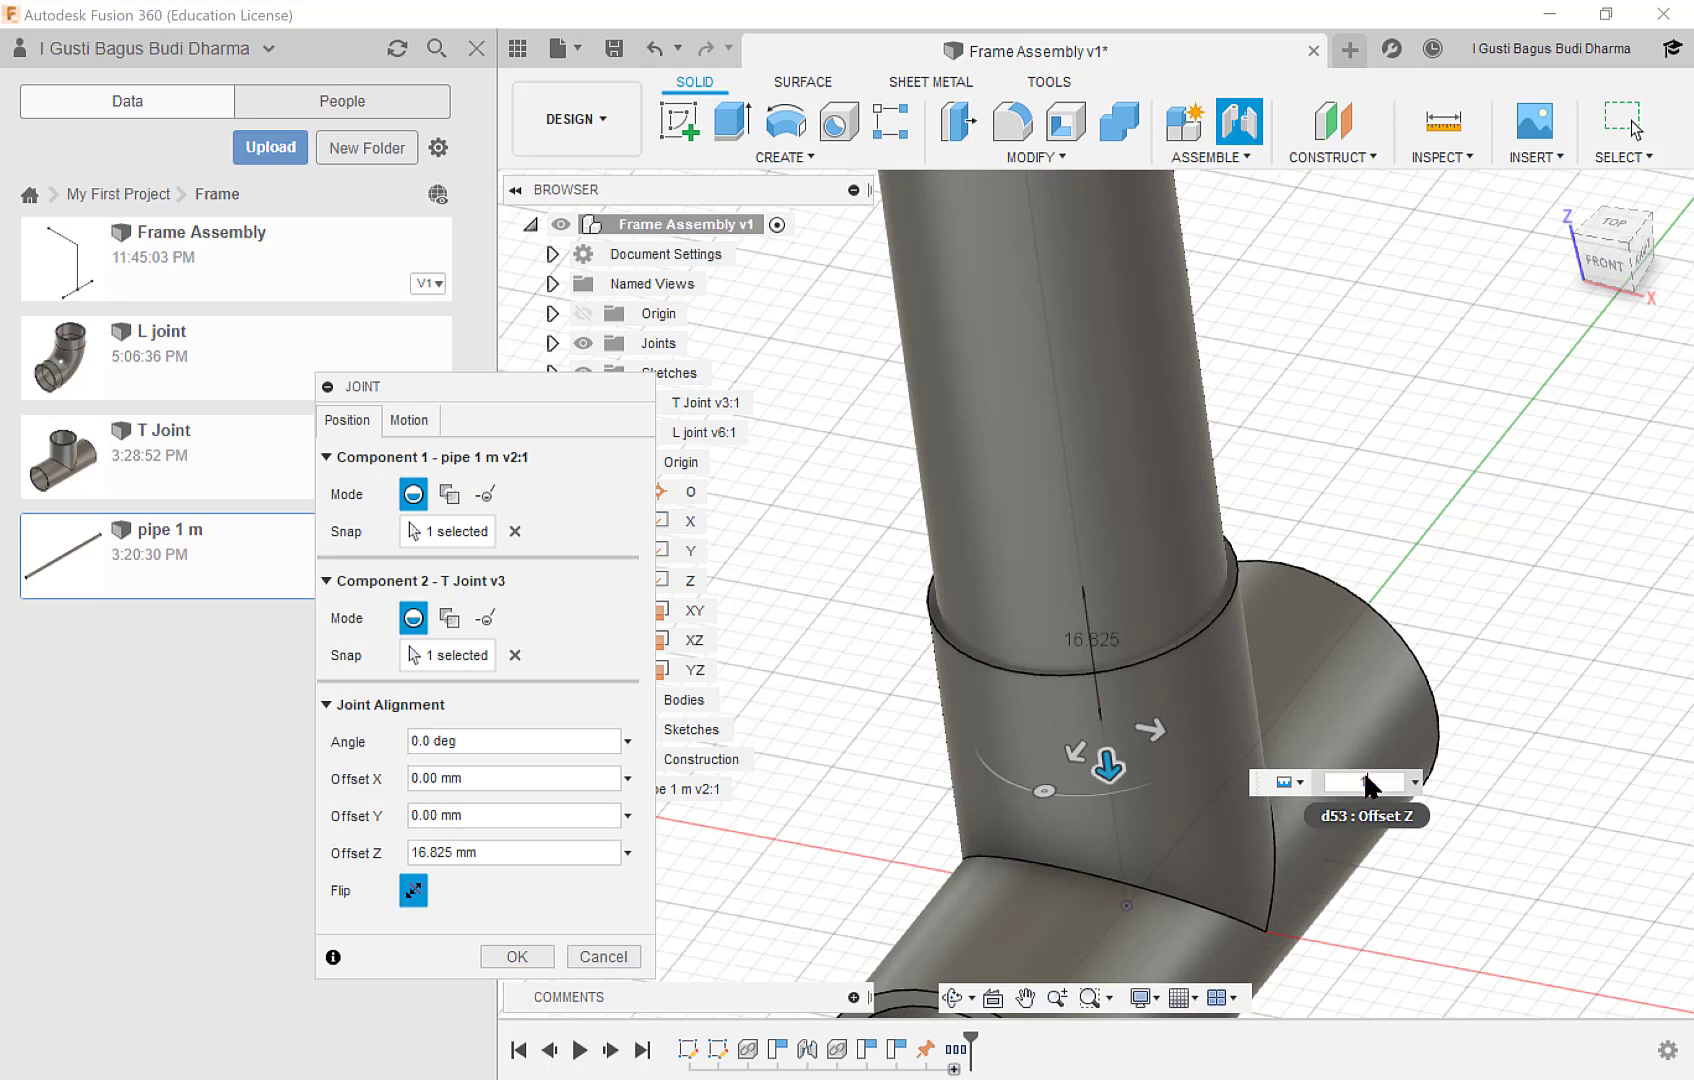
{"action": "type", "text": "15"}
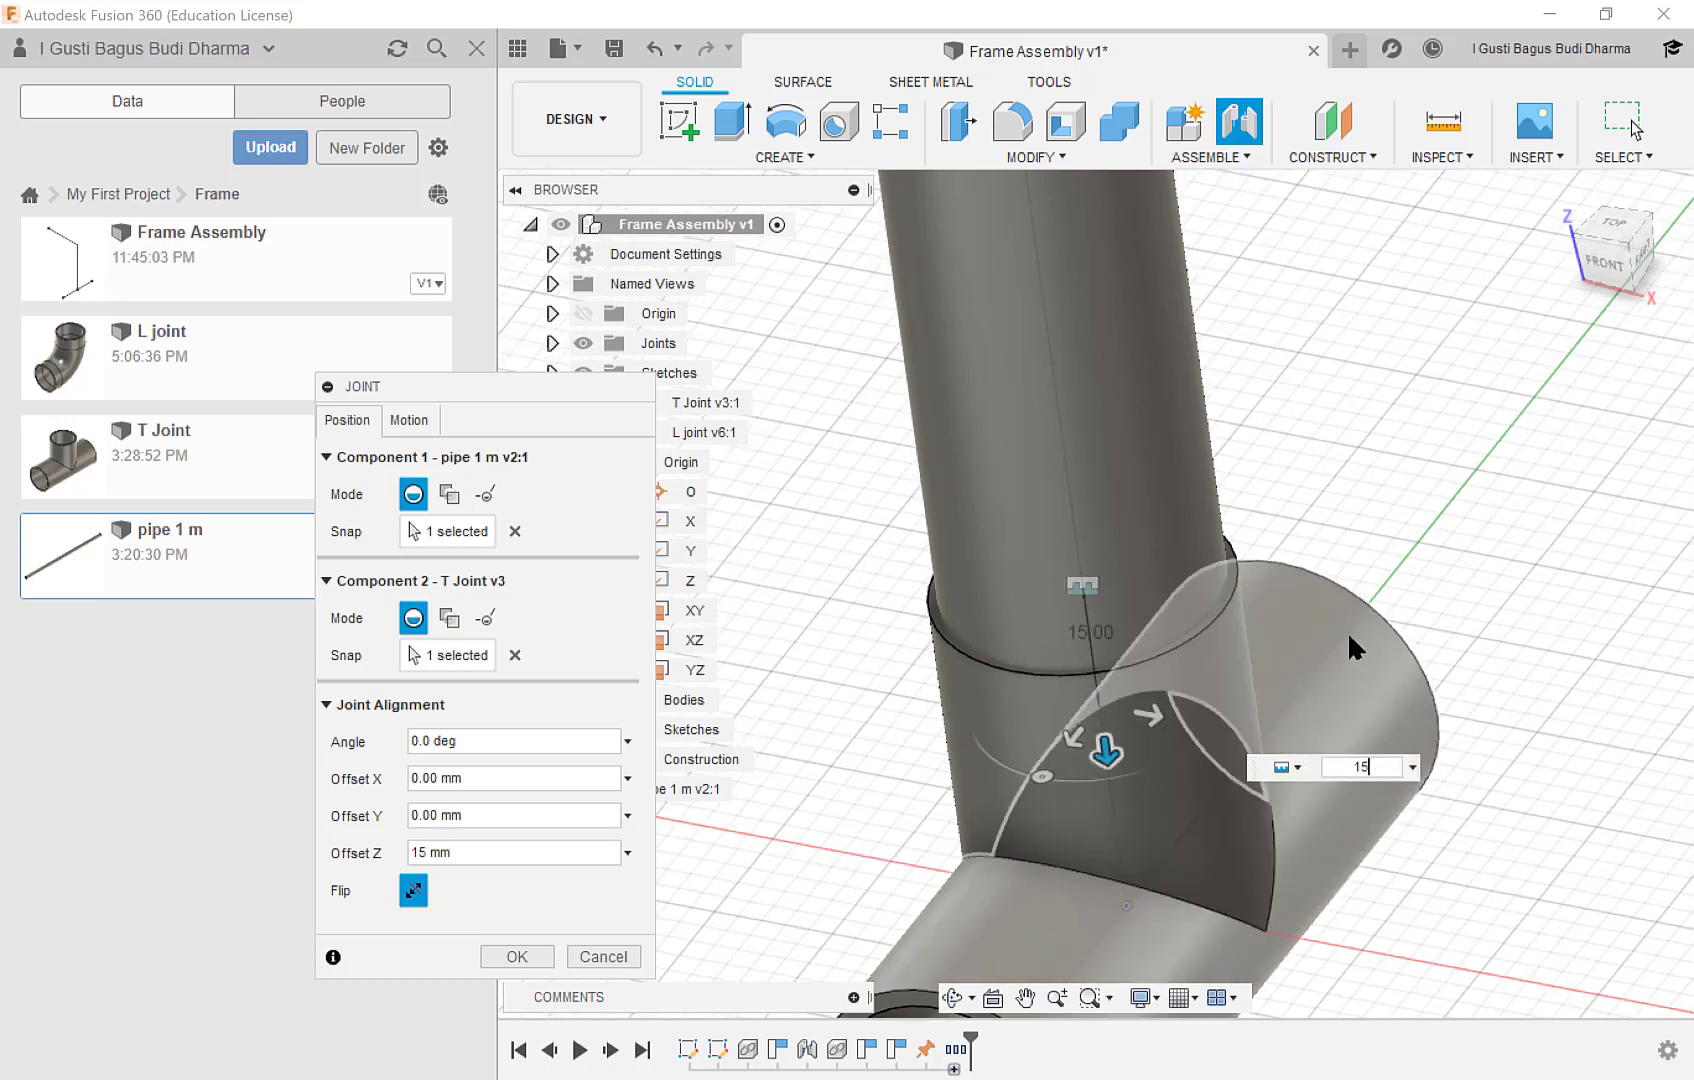
{"action": "key", "text": "Return"}
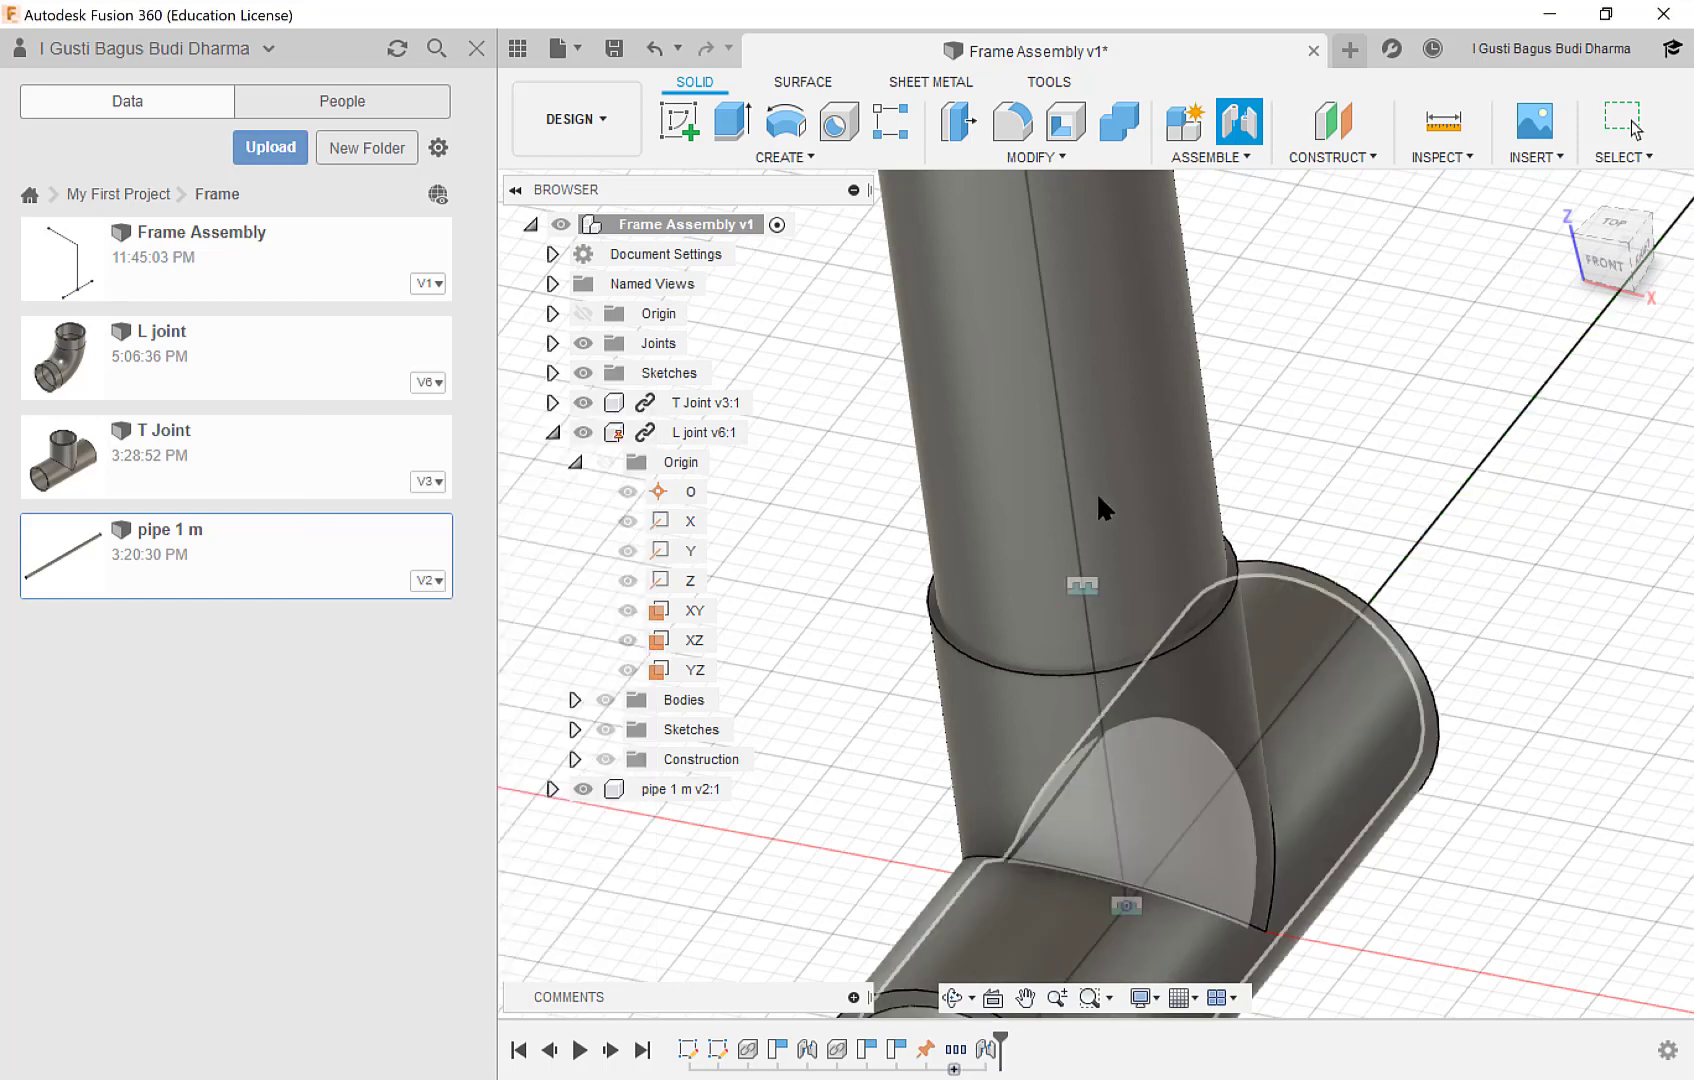
Try to shorten the pipe from its free upper end face with Press Pull to about 797 mm, near the L joint.
{"action": "scroll", "coordinate": [1104, 500], "scroll_direction": "down", "scroll_amount": 5}
{"action": "middle_click_drag", "start_coordinate": [1108, 367], "coordinate": [1205, 965]}
{"action": "scroll", "coordinate": [1127, 412], "scroll_direction": "down", "scroll_amount": 8}
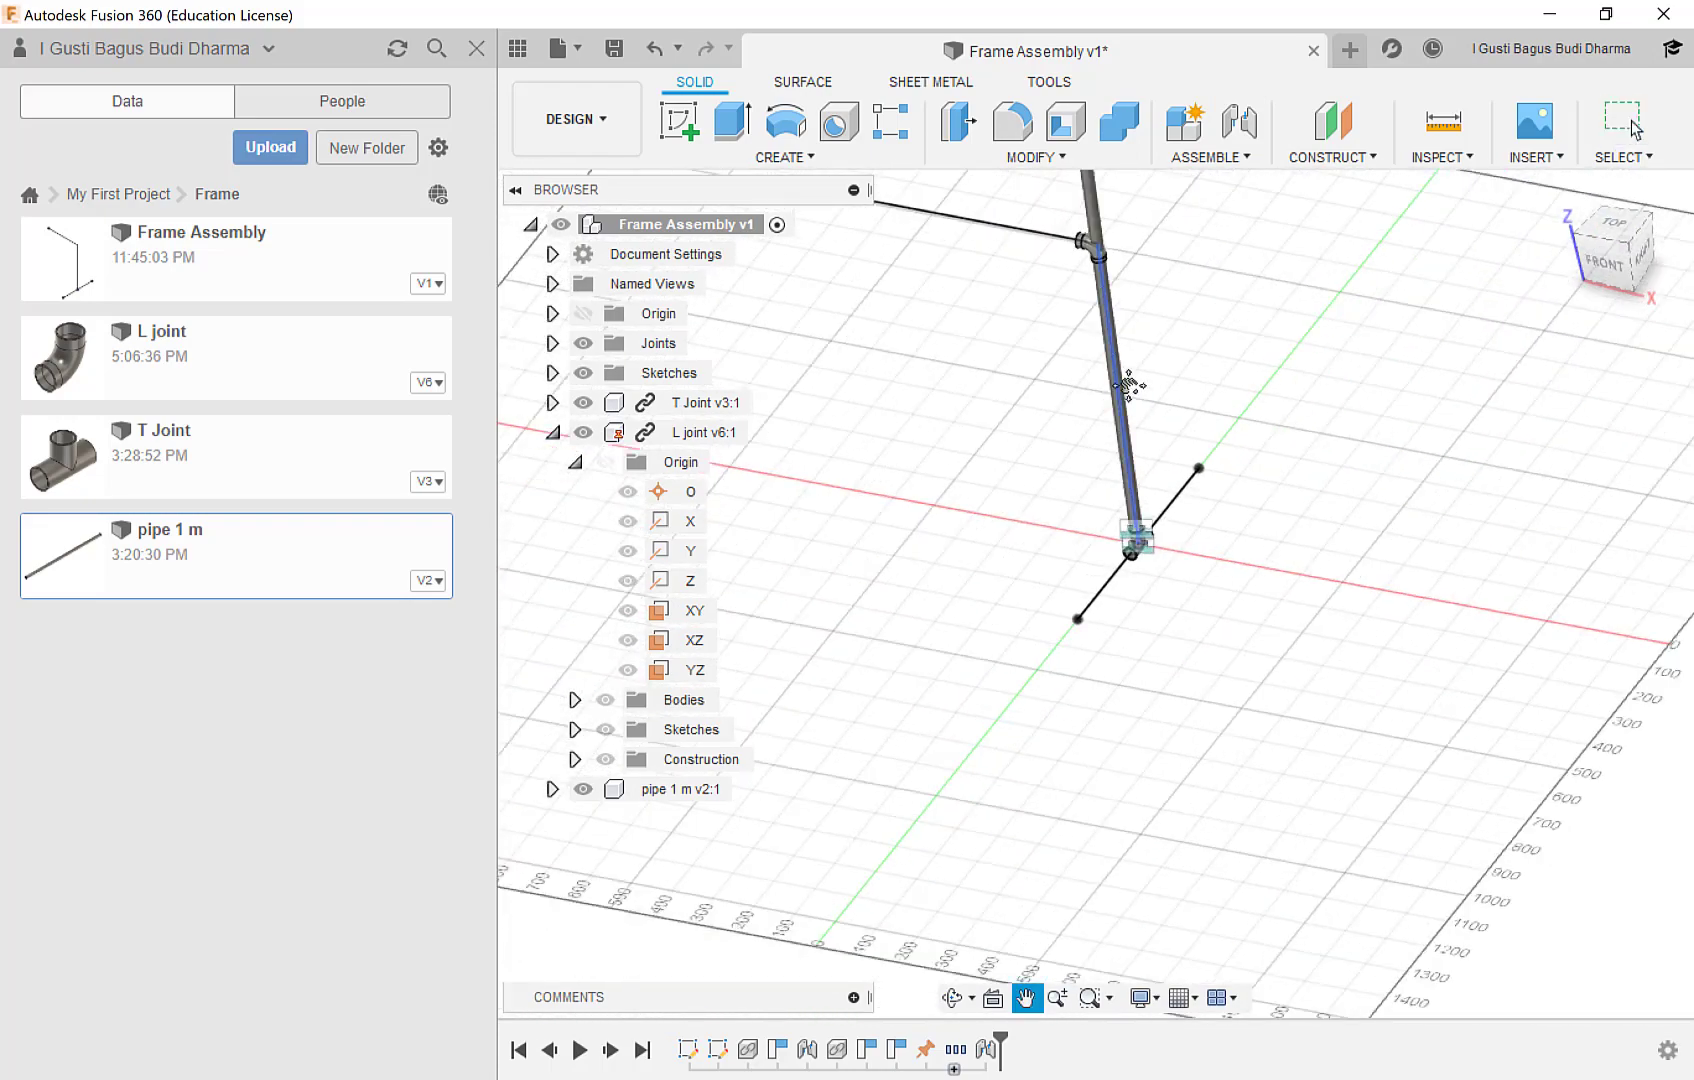
{"action": "scroll", "coordinate": [1142, 350], "scroll_direction": "up", "scroll_amount": 10}
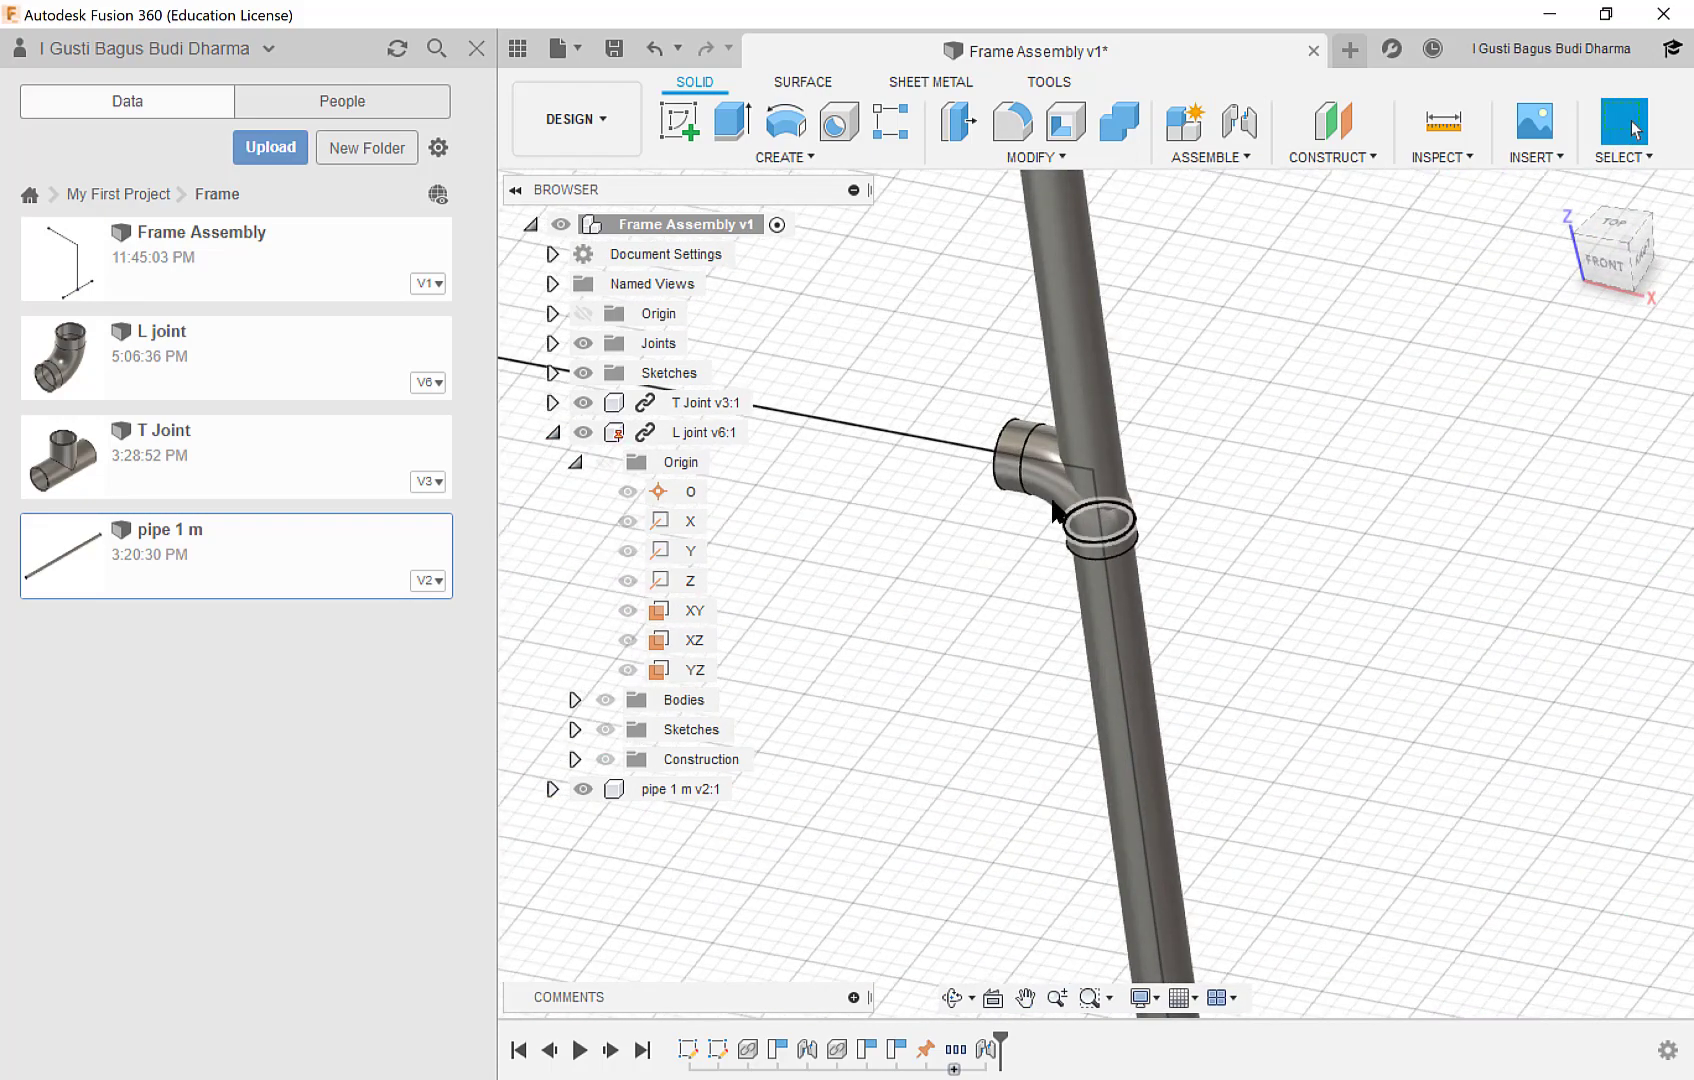
{"action": "middle_click_drag", "start_coordinate": [1051, 529], "coordinate": [1071, 435], "text": "shift"}
{"action": "scroll", "coordinate": [1147, 295], "scroll_direction": "up", "scroll_amount": 3}
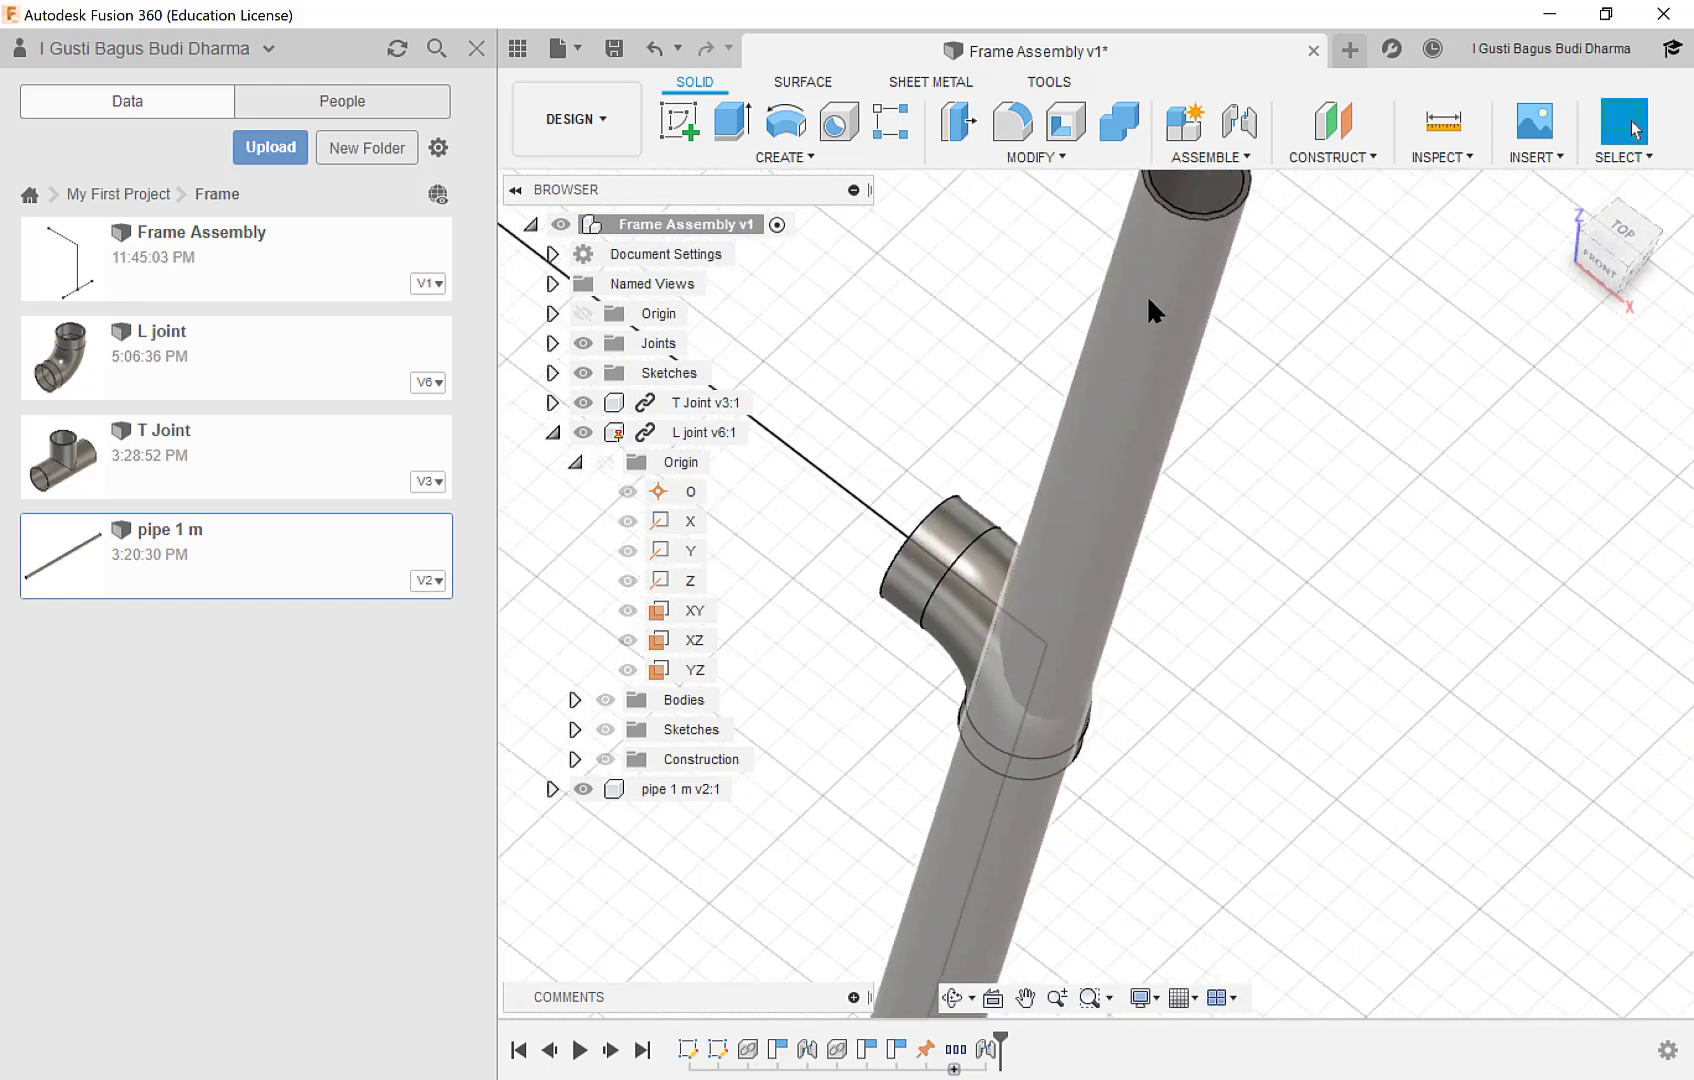
{"action": "scroll", "coordinate": [1192, 269], "scroll_direction": "up", "scroll_amount": 2}
{"action": "middle_click_drag", "start_coordinate": [1192, 269], "coordinate": [1094, 566]}
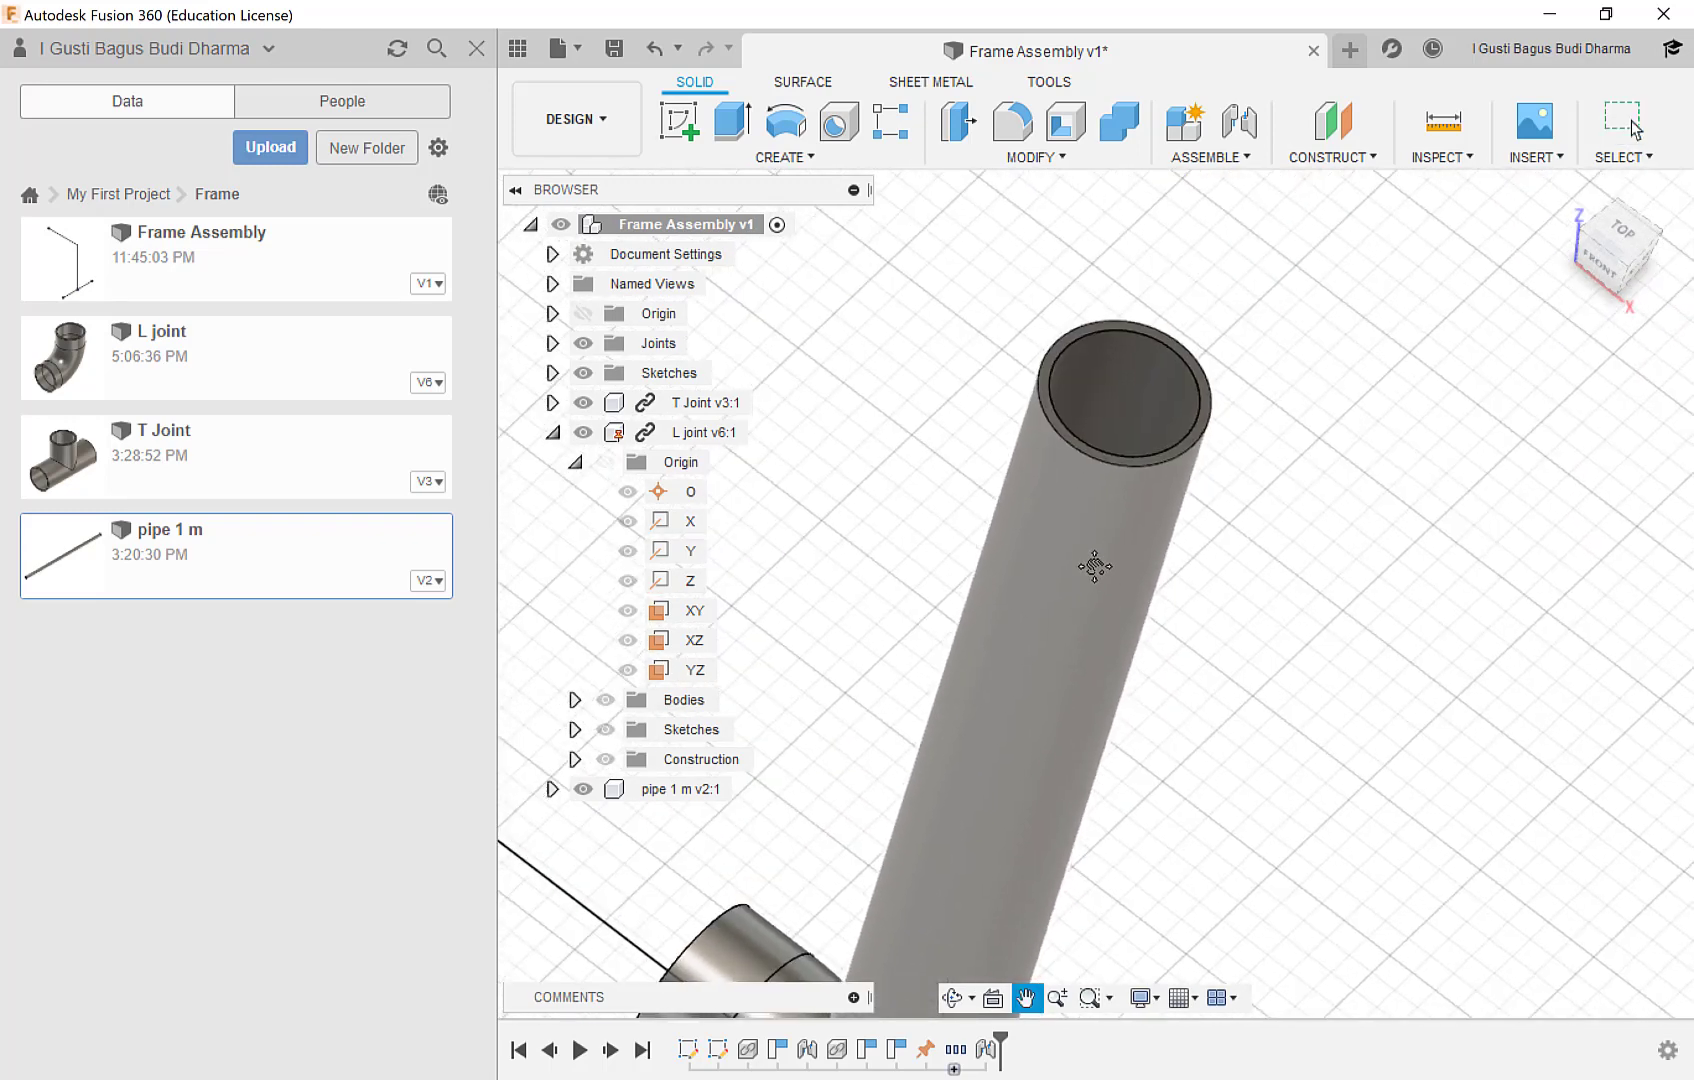
{"action": "scroll", "coordinate": [1098, 424], "scroll_direction": "up", "scroll_amount": 2}
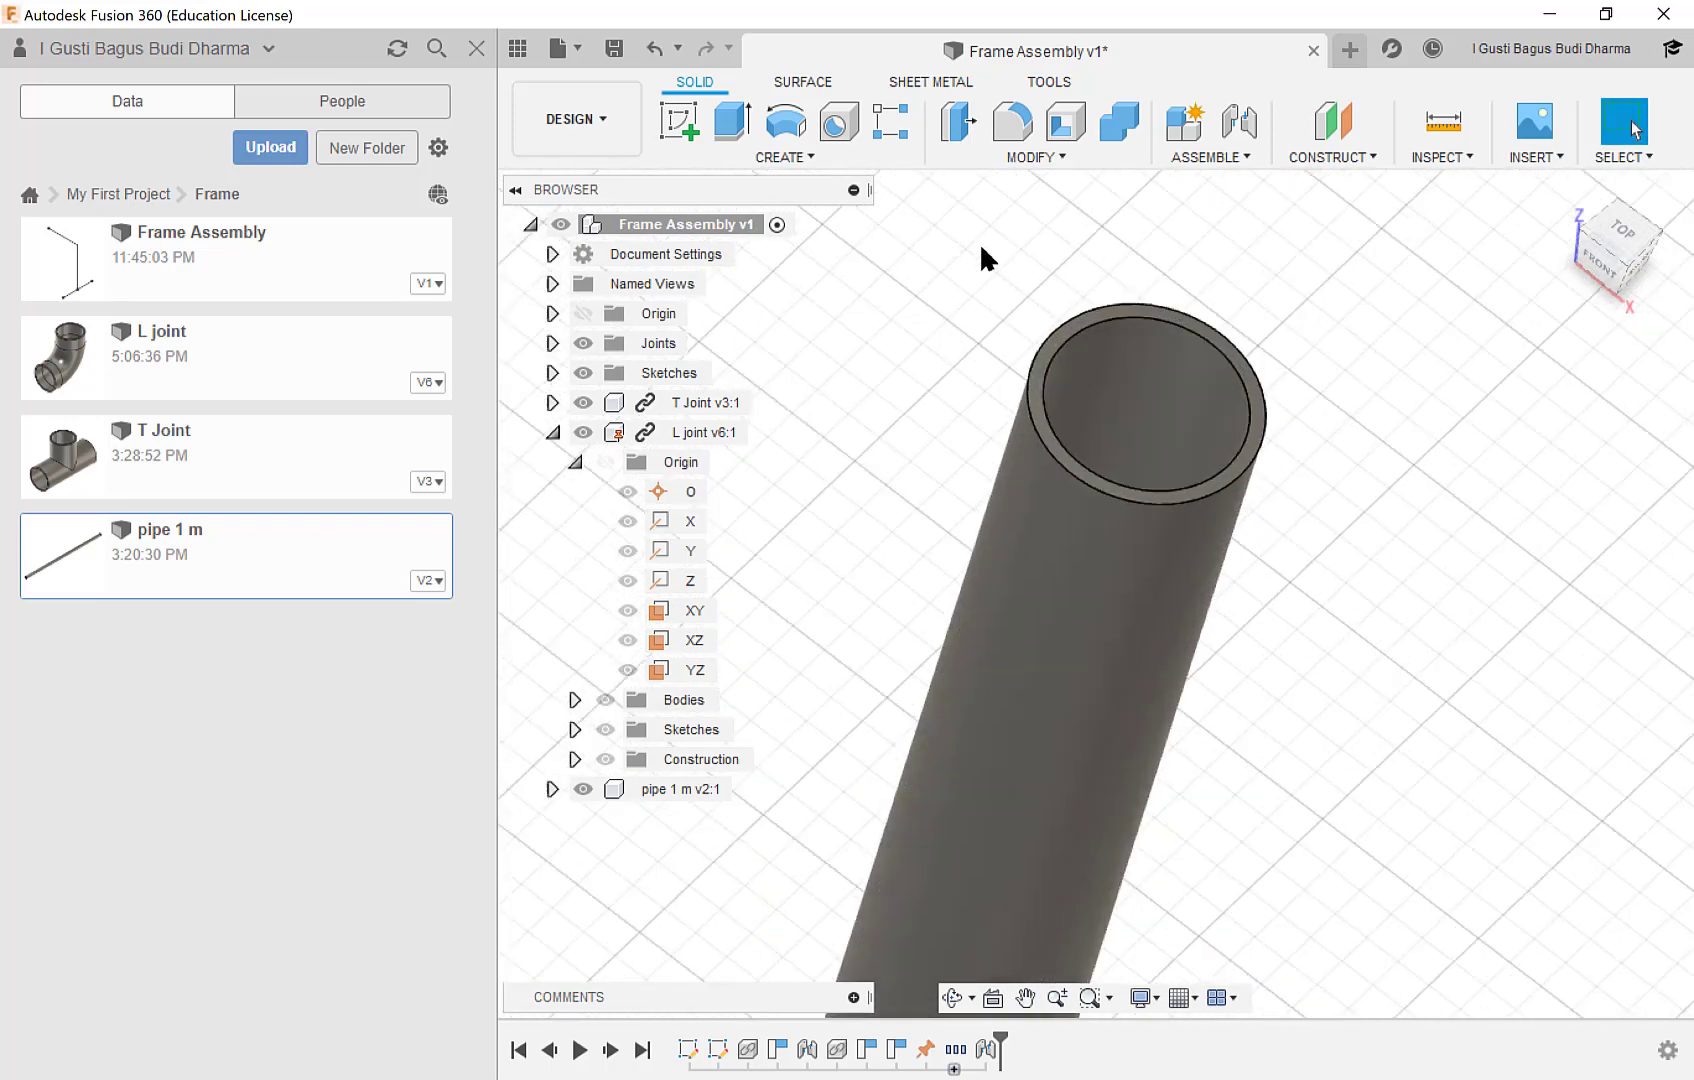
{"action": "scroll", "coordinate": [1081, 314], "scroll_direction": "up", "scroll_amount": 2}
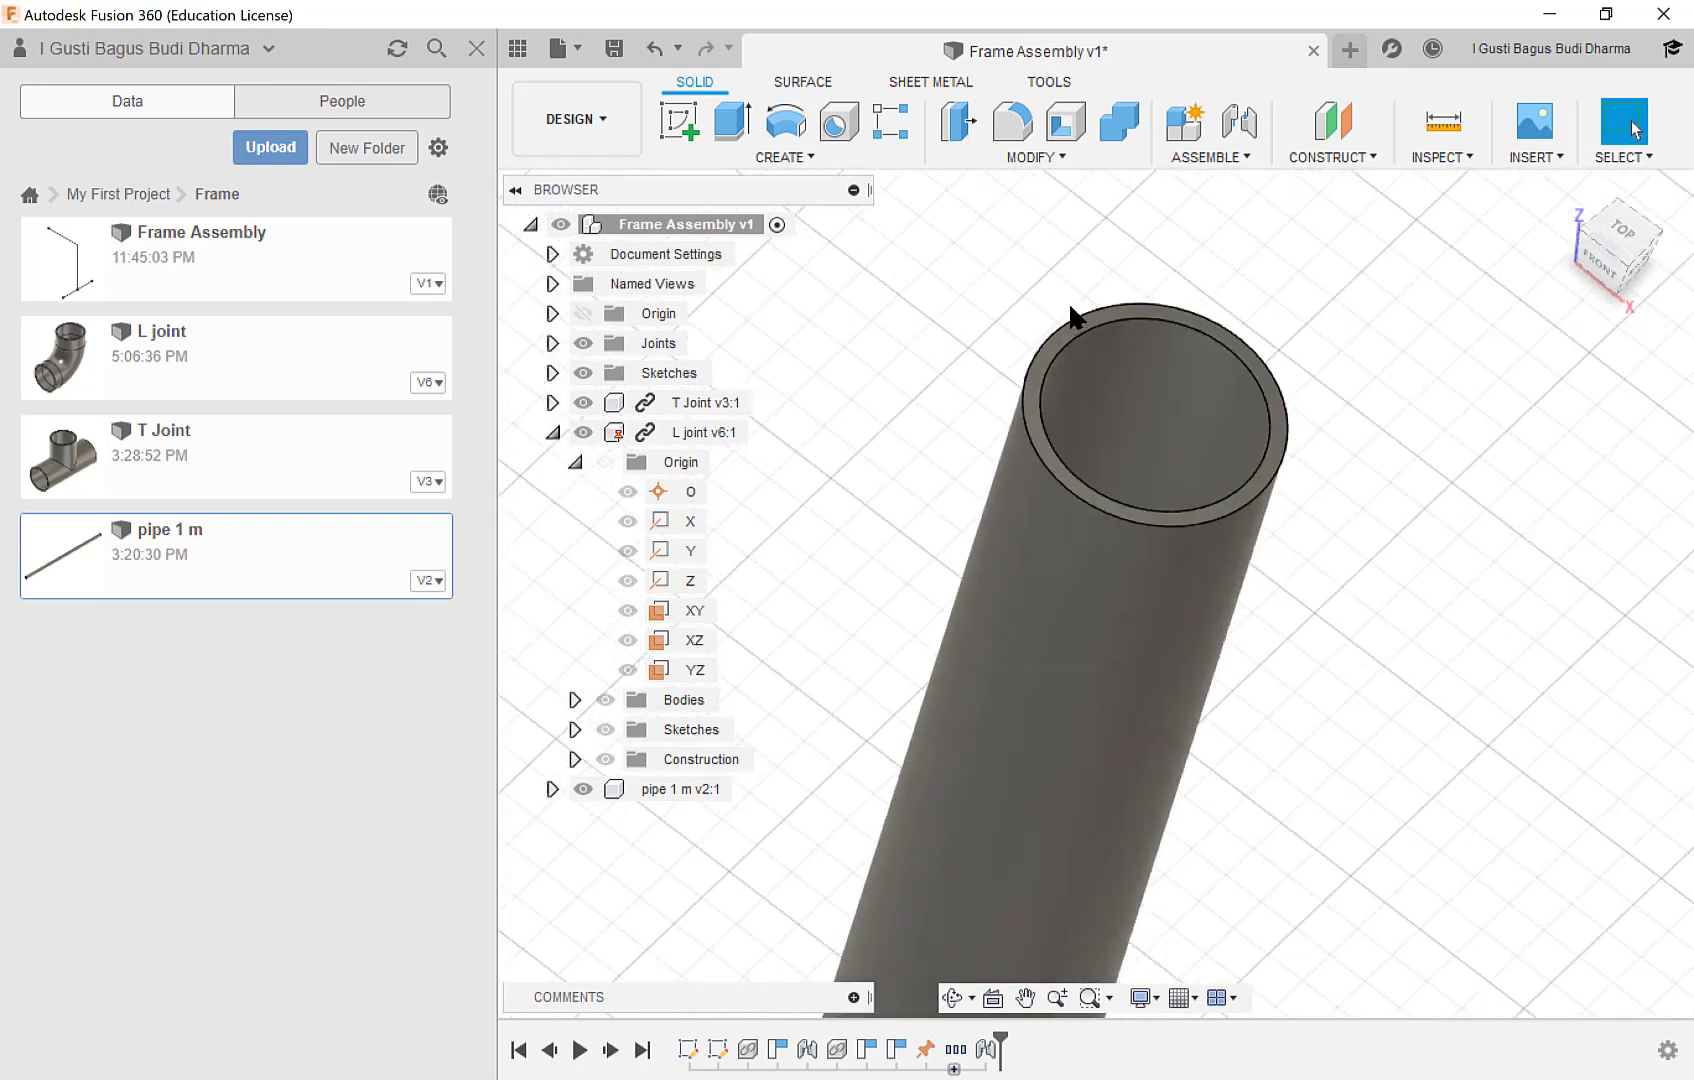
{"action": "left_click", "coordinate": [1036, 363]}
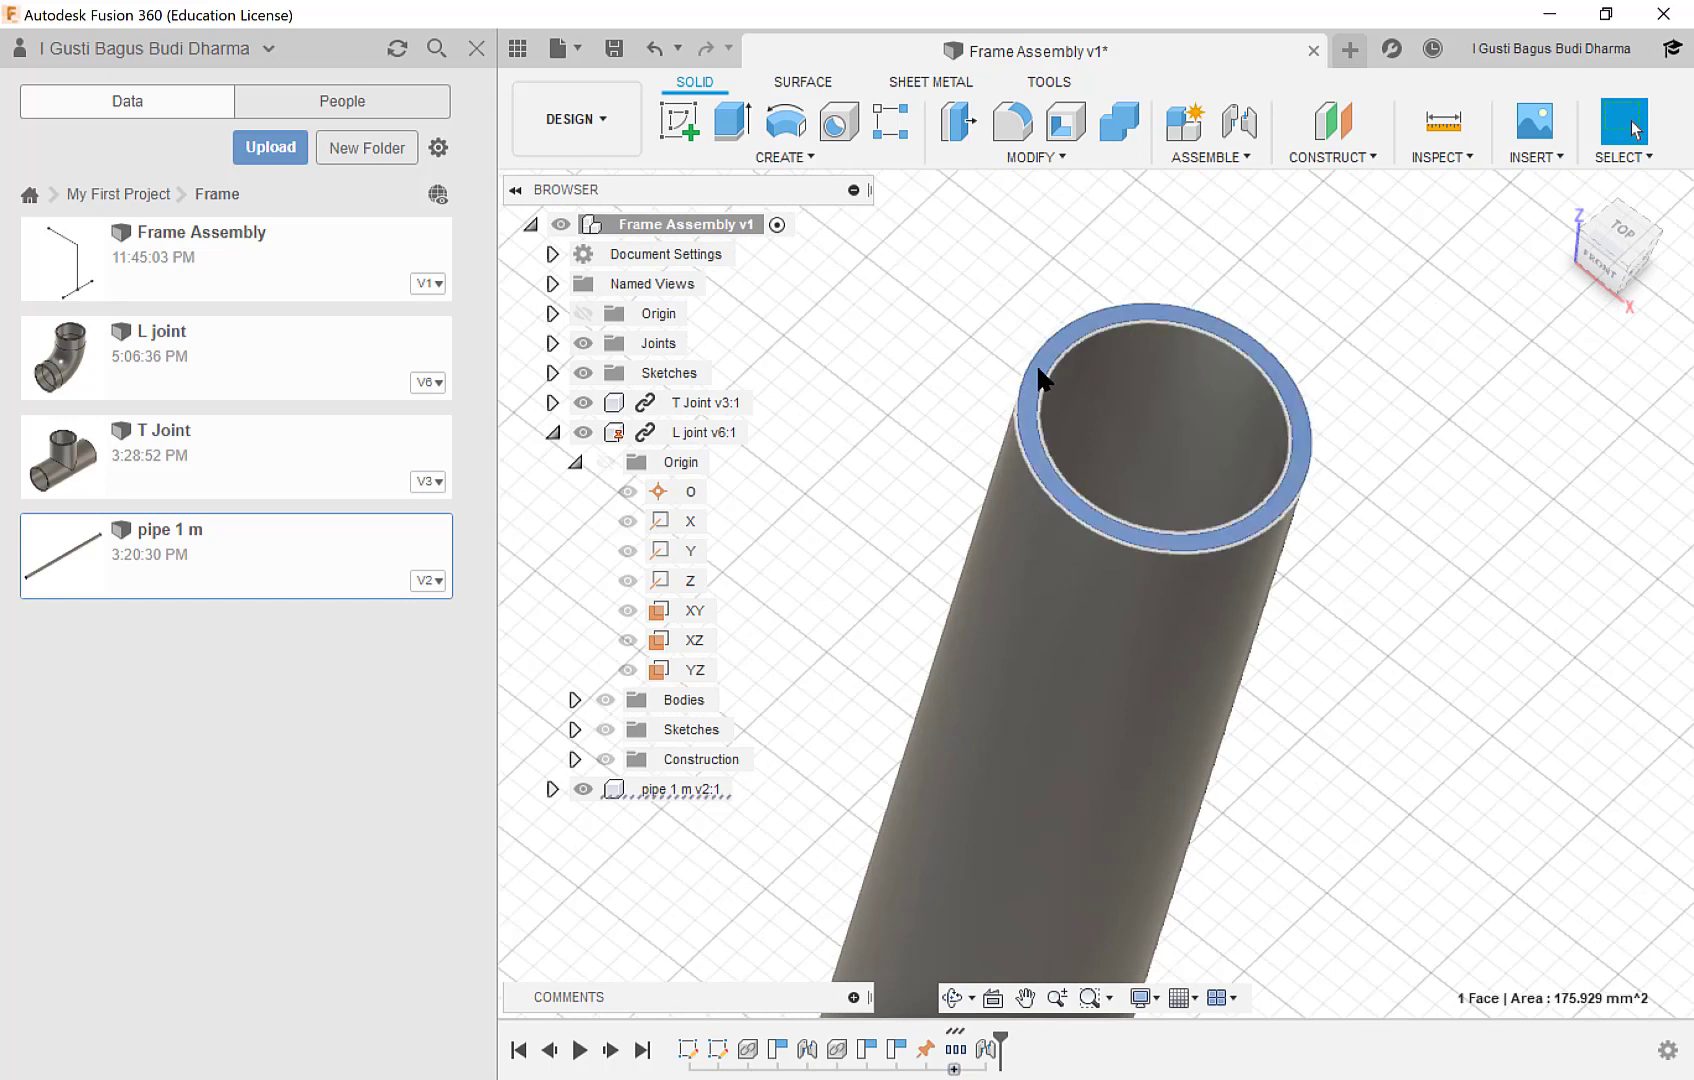
{"action": "left_click", "coordinate": [958, 126]}
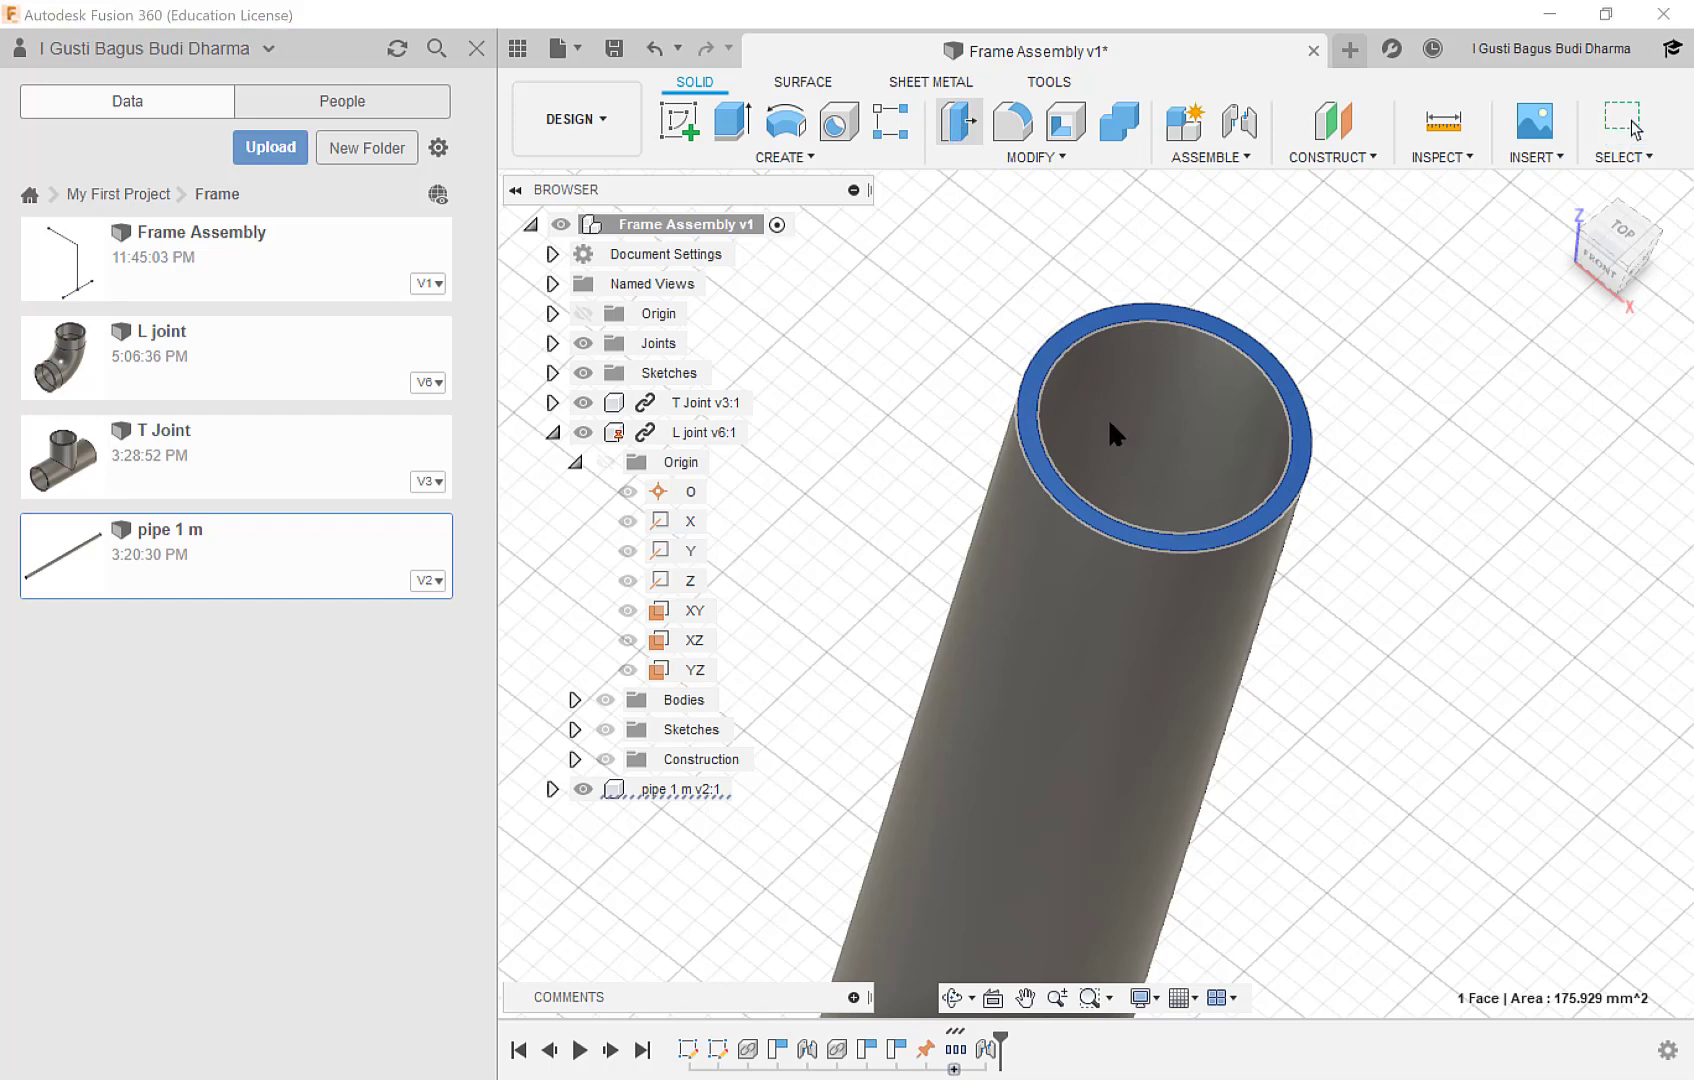
{"action": "scroll", "coordinate": [1115, 493], "scroll_direction": "down", "scroll_amount": 3}
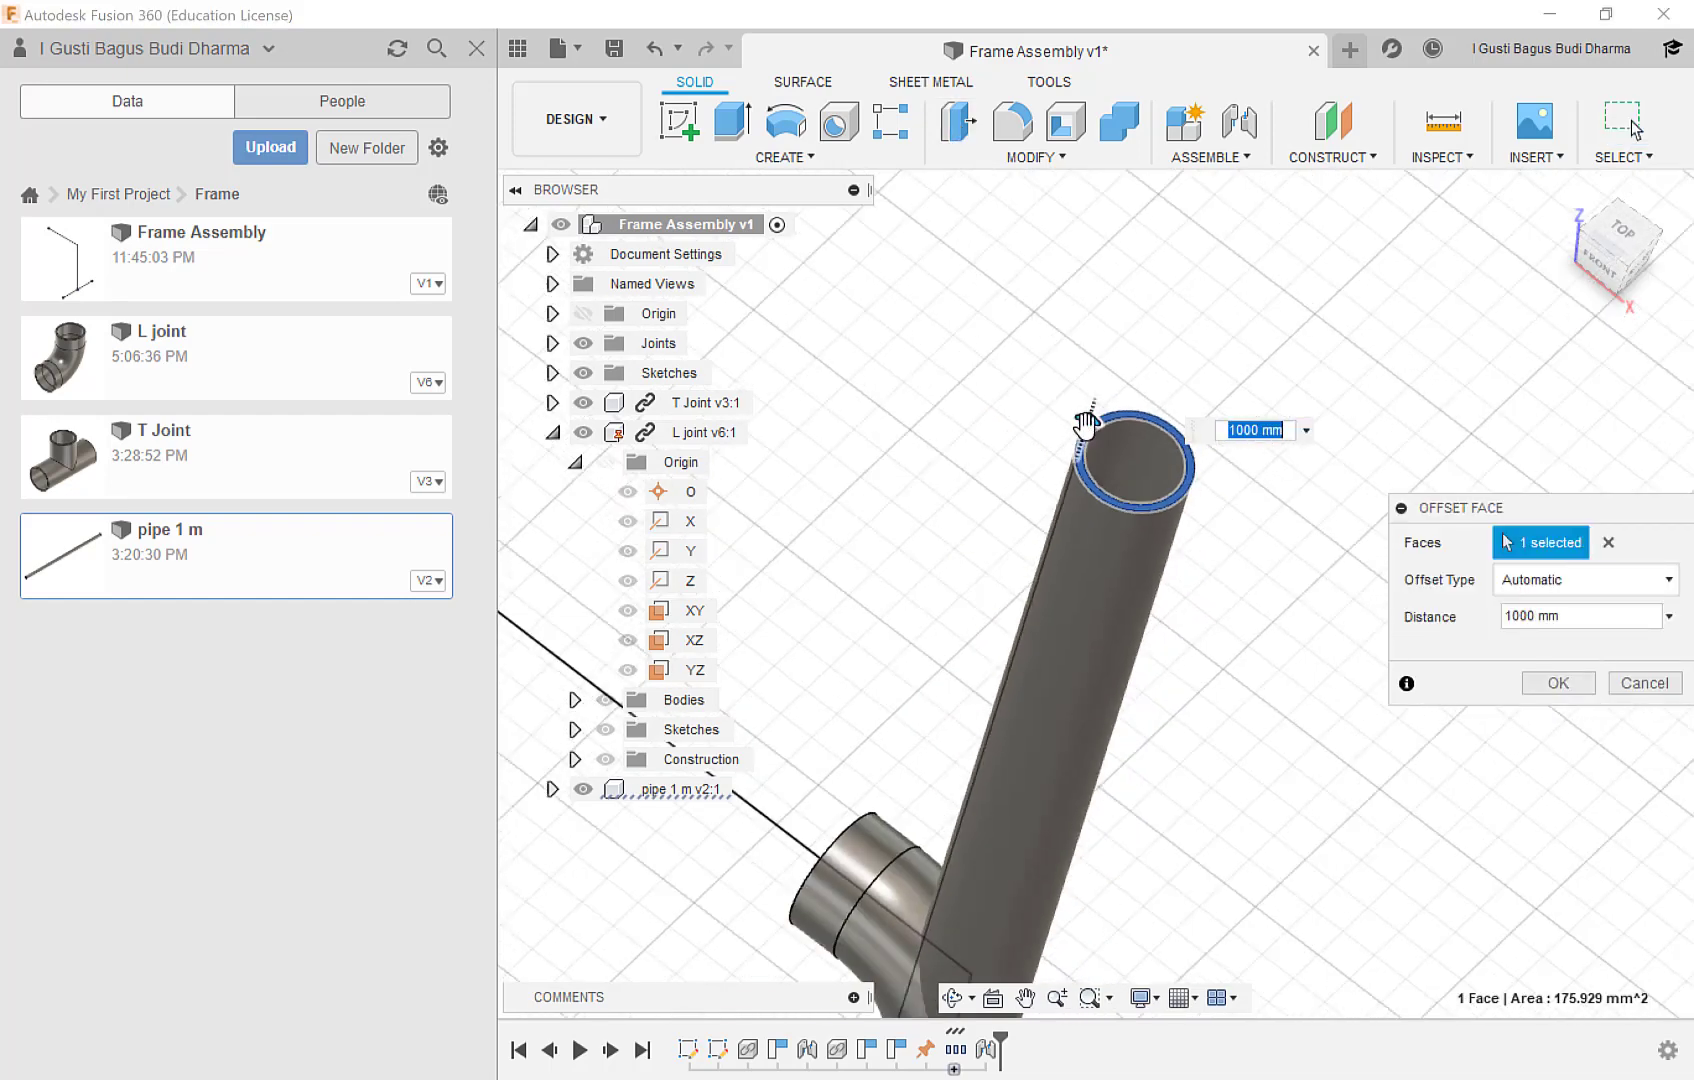
{"action": "left_click_drag", "start_coordinate": [1085, 425], "coordinate": [977, 875]}
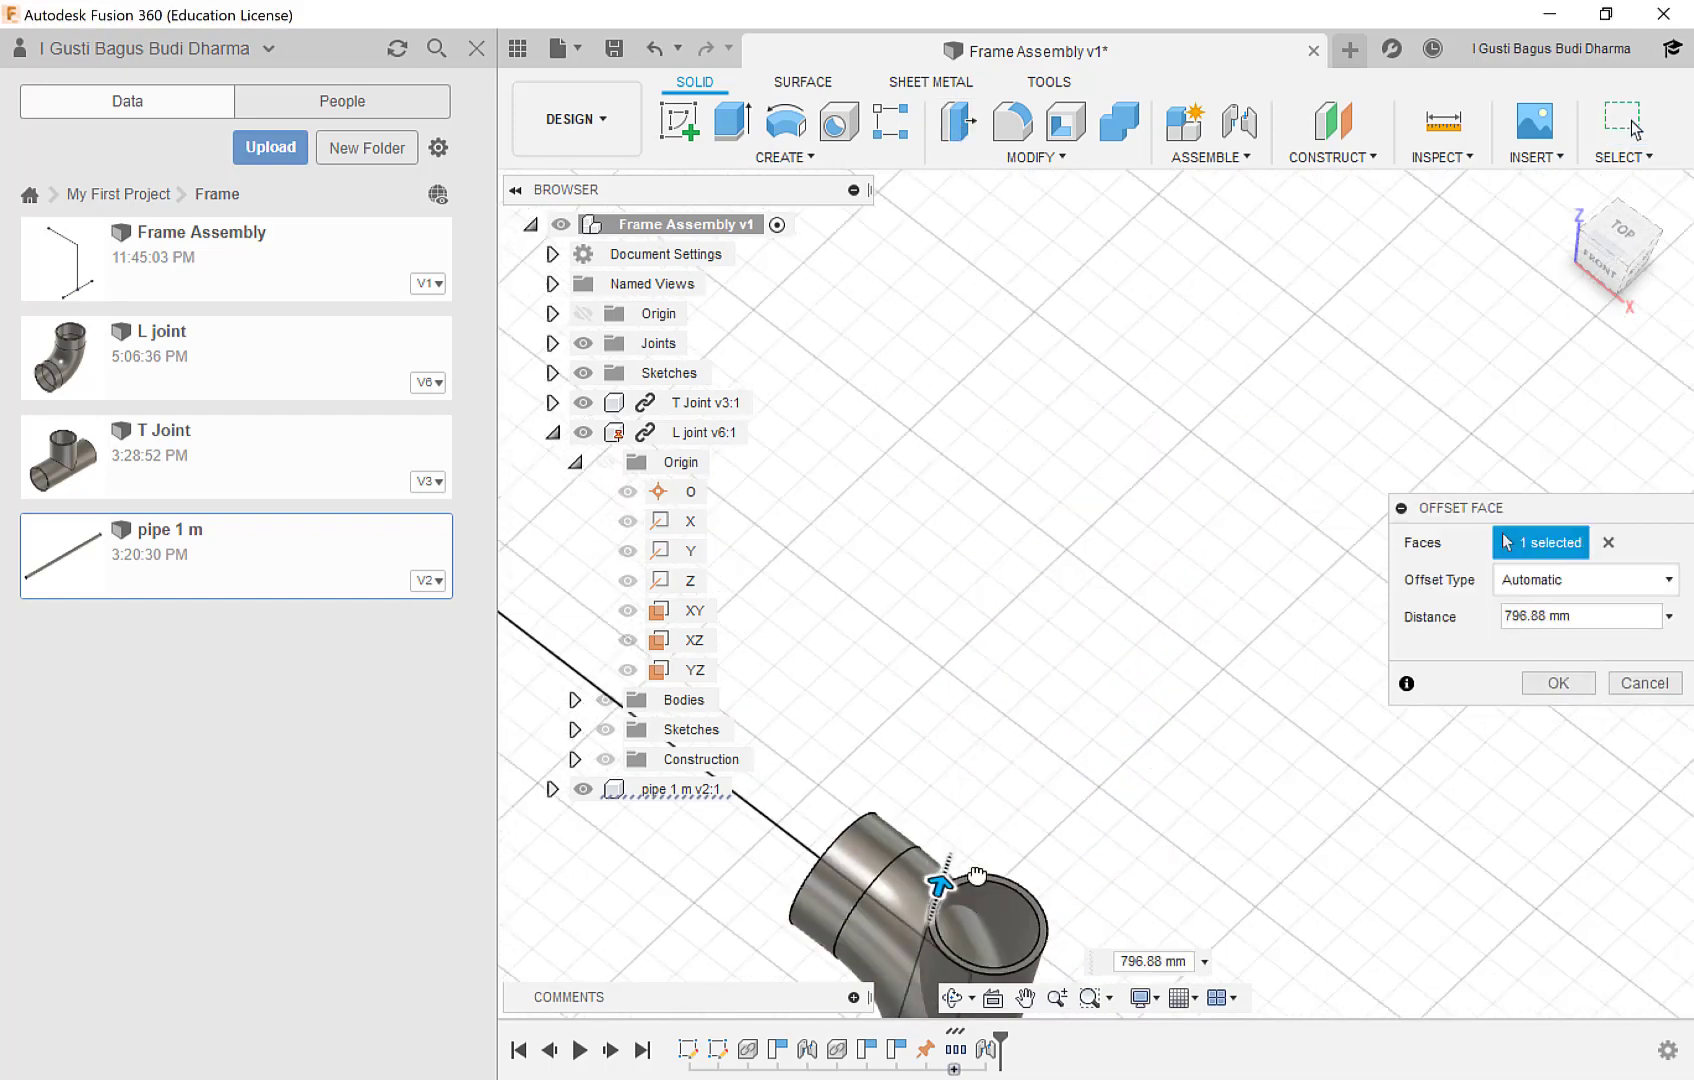
Reduce the face offset distance to about 739 mm, ending the pipe inside the L joint's lower collar, and accept it.
{"action": "middle_click_drag", "start_coordinate": [1029, 738], "coordinate": [1171, 322]}
{"action": "scroll", "coordinate": [1108, 547], "scroll_direction": "up", "scroll_amount": 3}
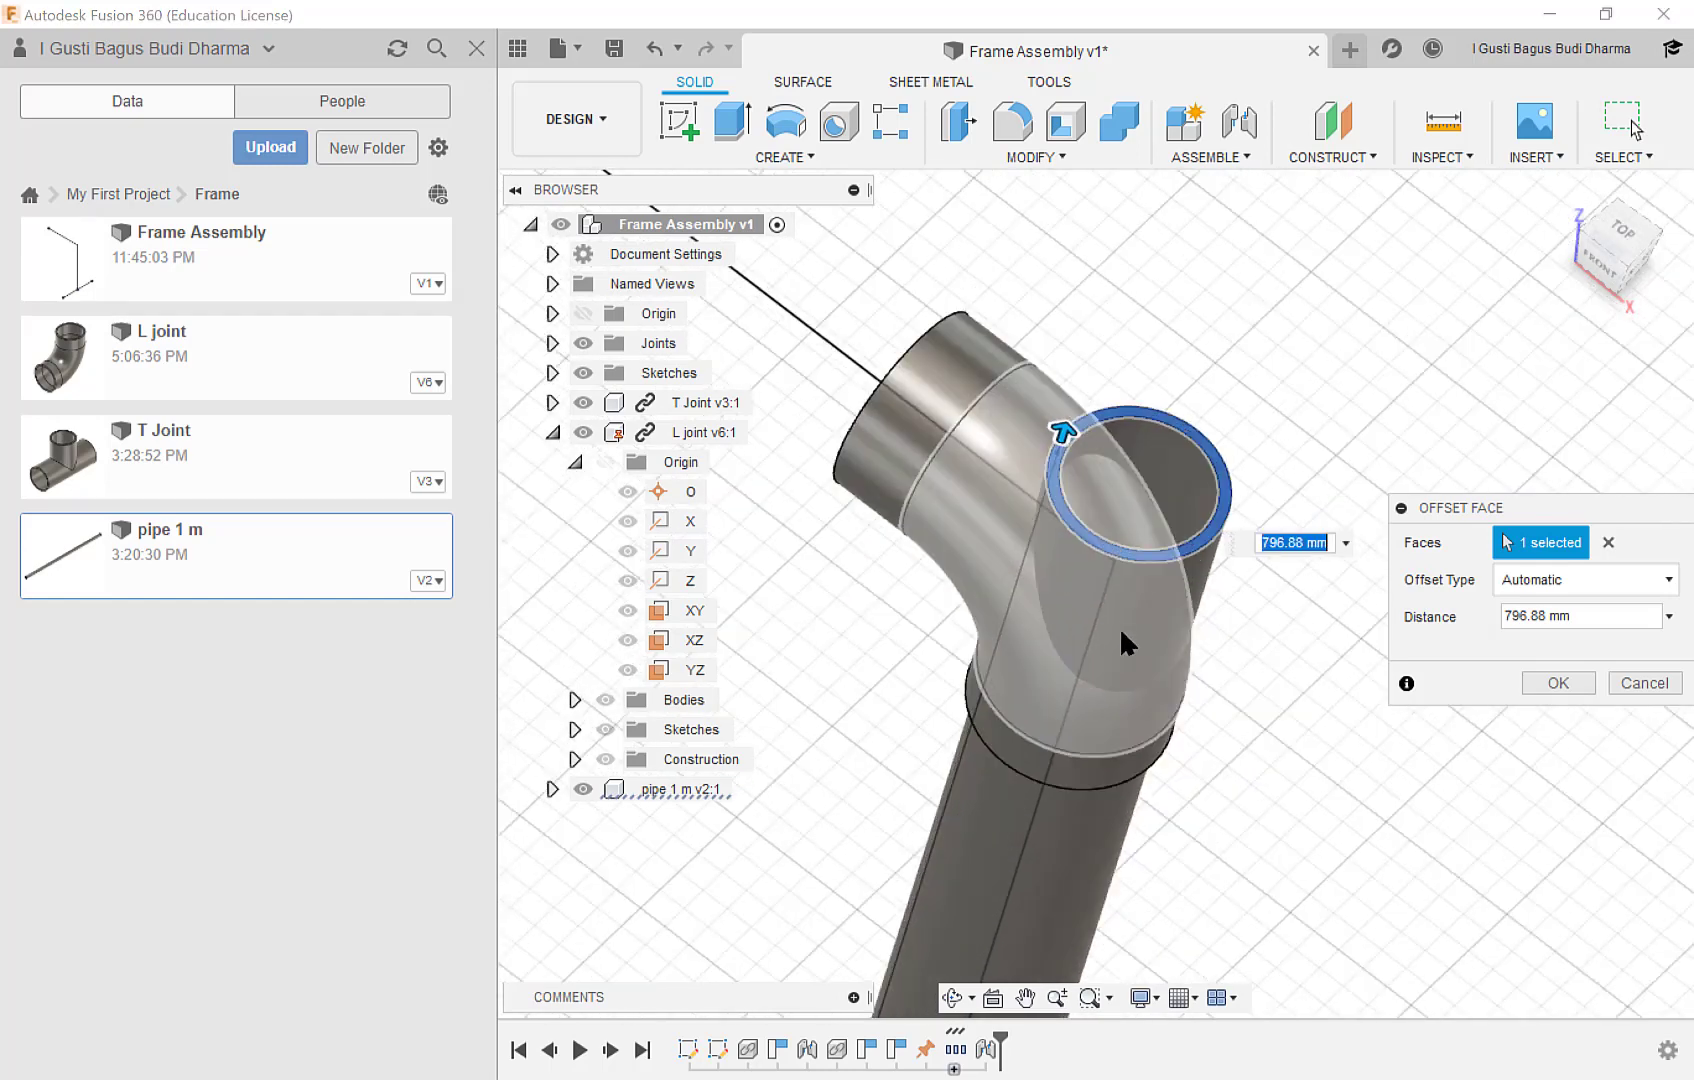
{"action": "middle_click_drag", "start_coordinate": [1128, 643], "coordinate": [1070, 450], "text": "shift"}
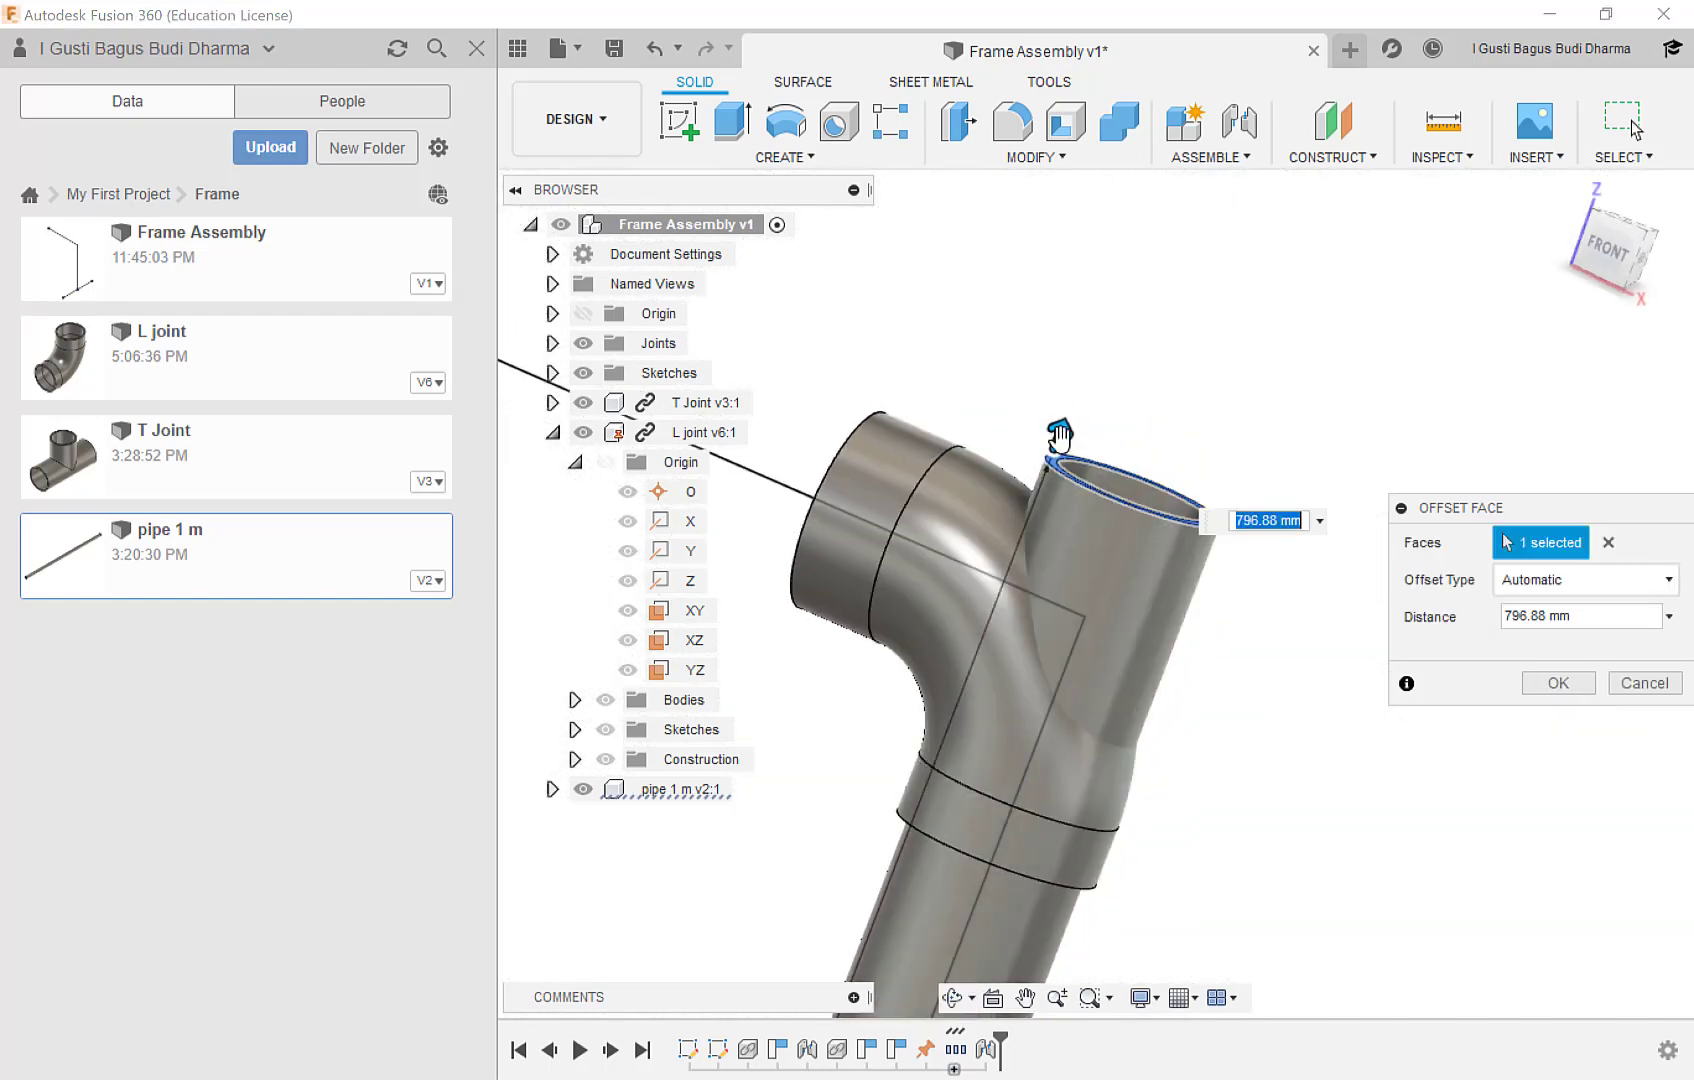
{"action": "left_click_drag", "start_coordinate": [1060, 434], "coordinate": [932, 778]}
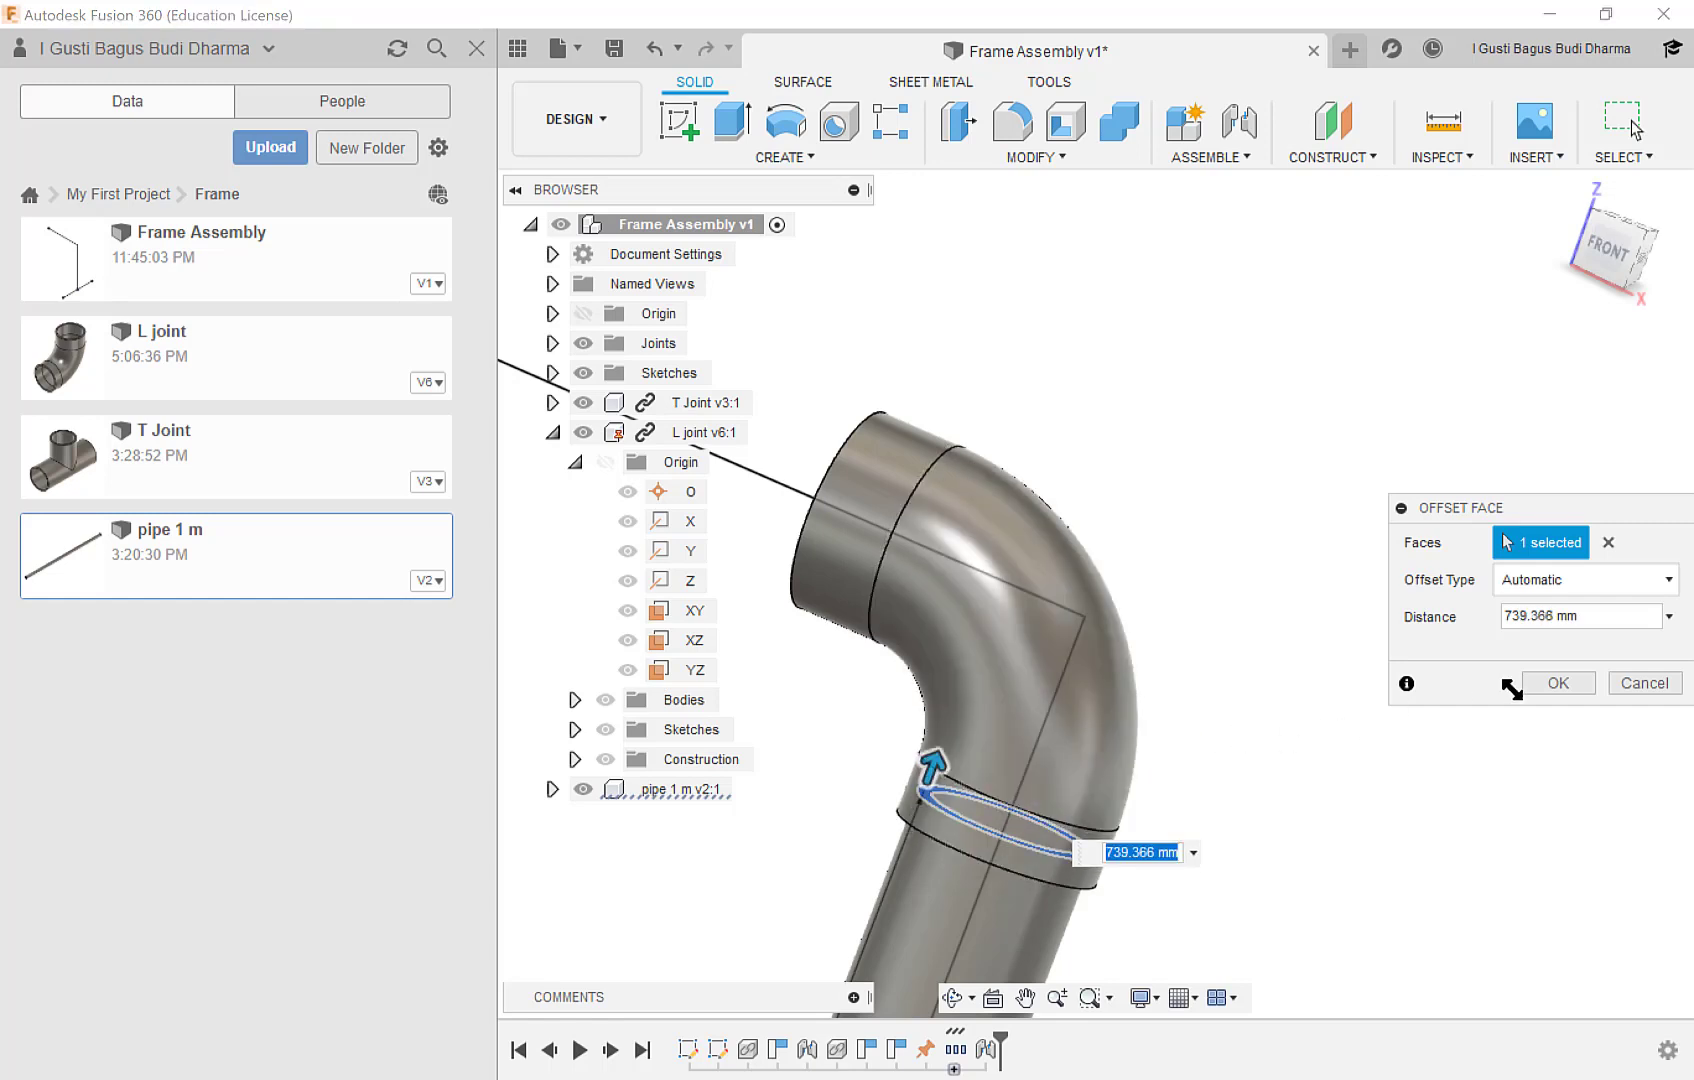
{"action": "left_click", "coordinate": [1557, 685]}
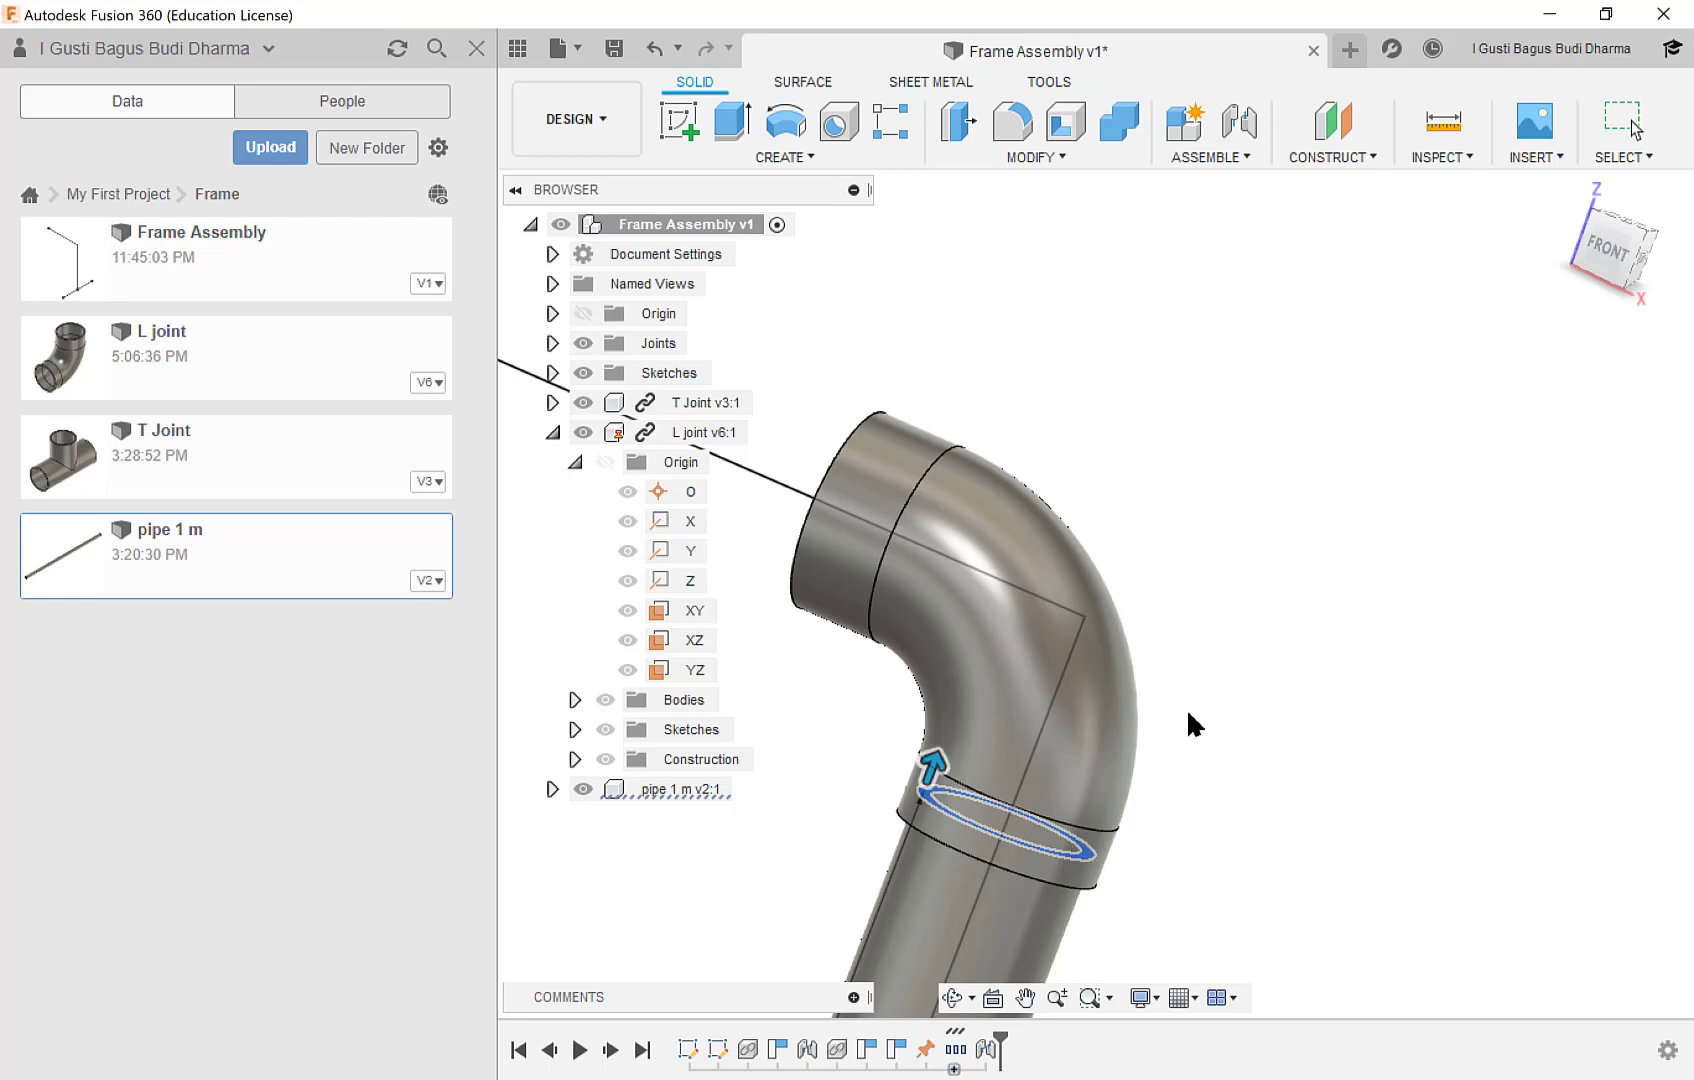
Undo the face offset that shortened the pipe's upper end.
{"action": "middle_click_drag", "start_coordinate": [1116, 789], "coordinate": [1159, 677]}
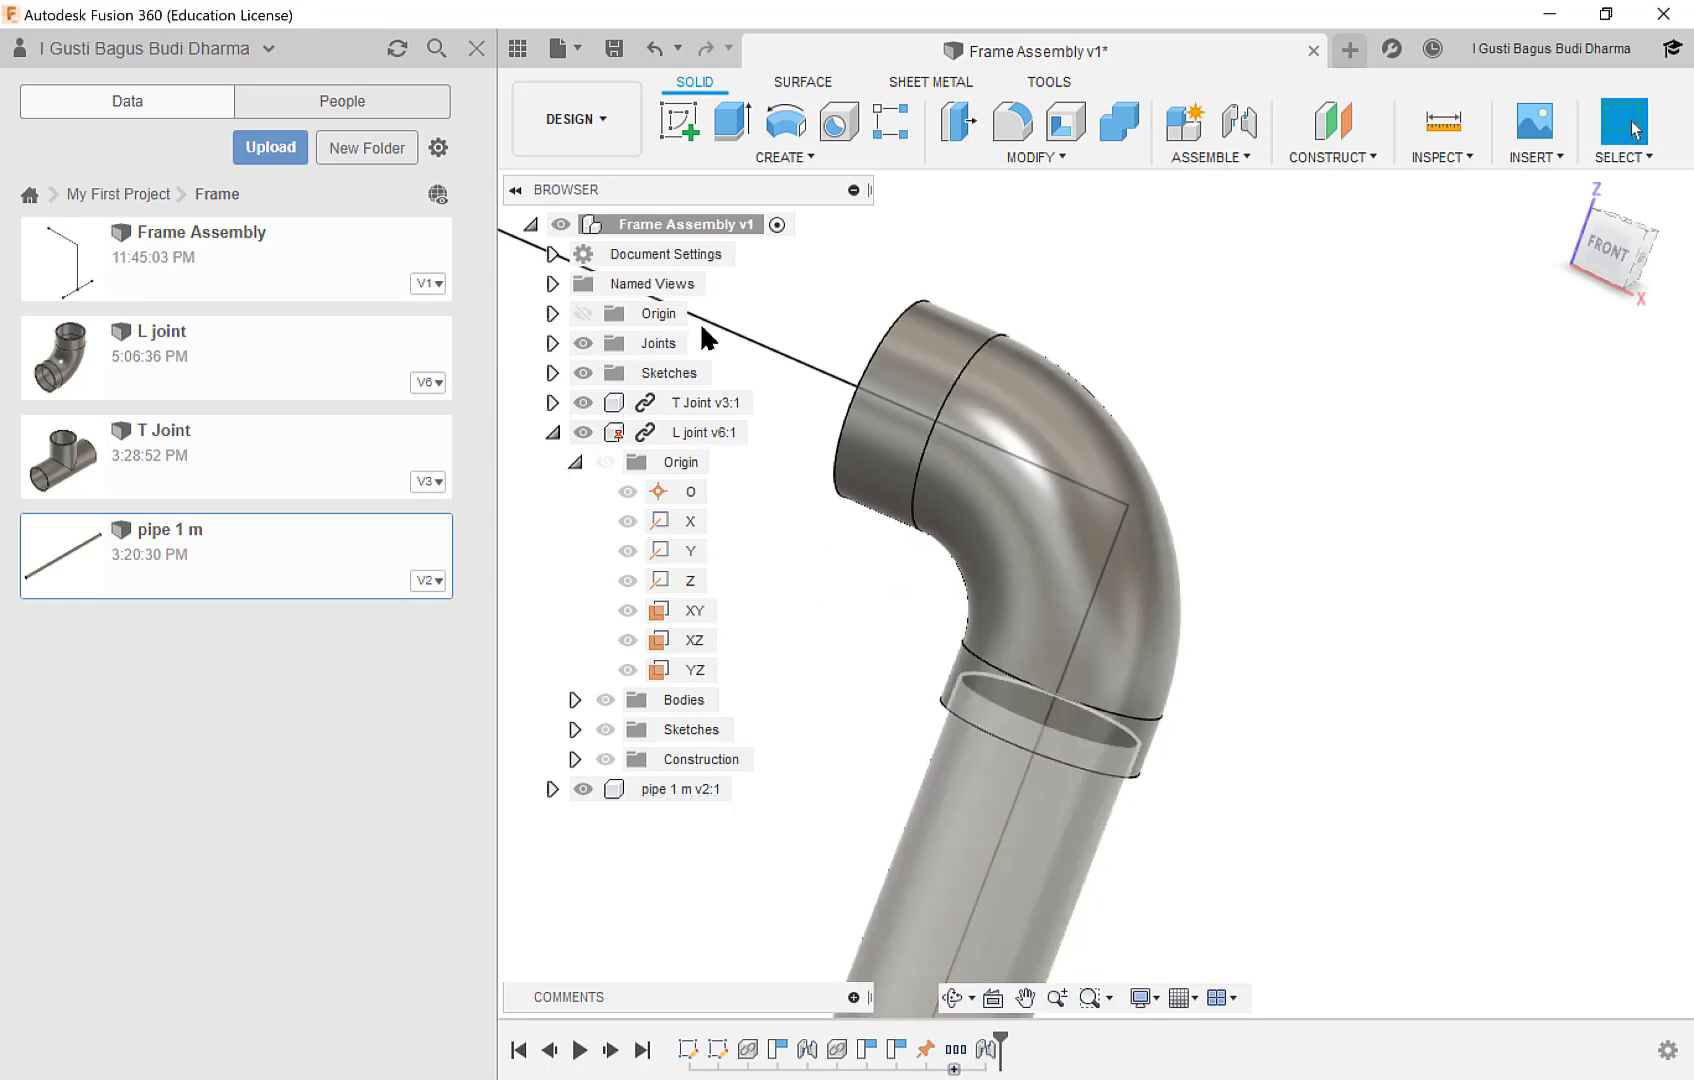
{"action": "left_click", "coordinate": [654, 48]}
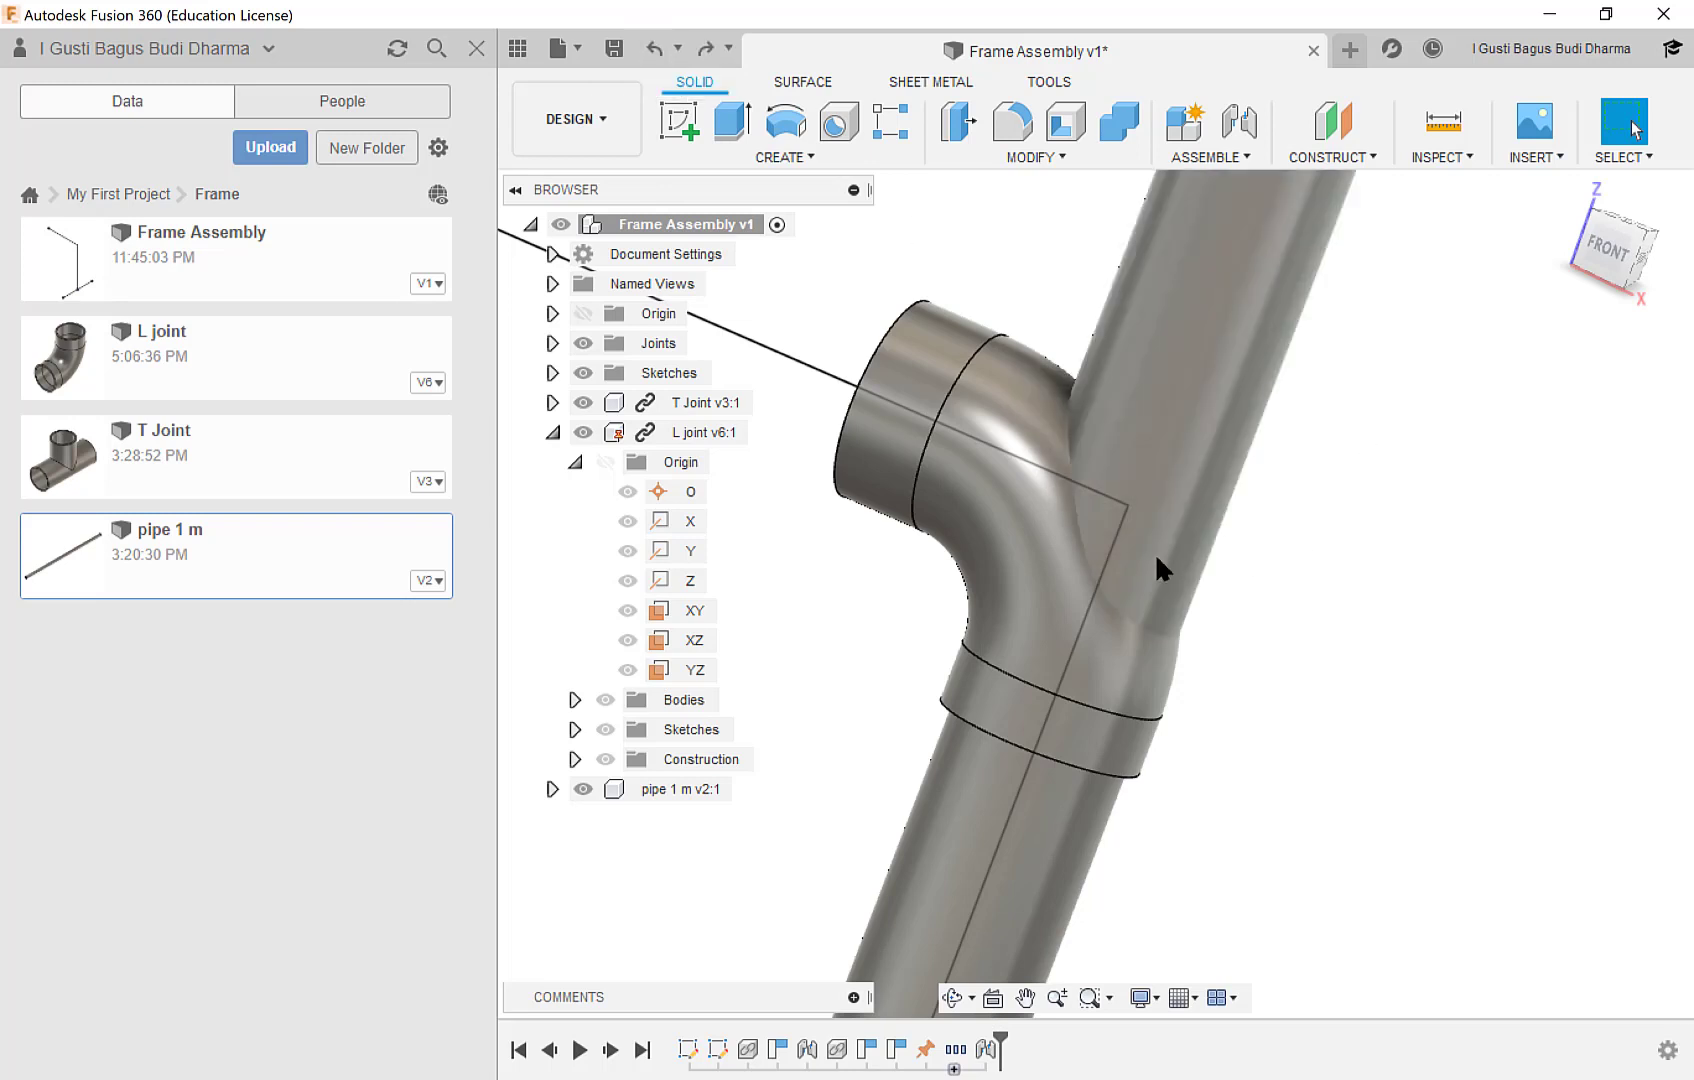
Start an offset construction plane from the end face of the L joint's lower collar, with a distance of -12 mm.
{"action": "middle_click_drag", "start_coordinate": [1157, 643], "coordinate": [1184, 510]}
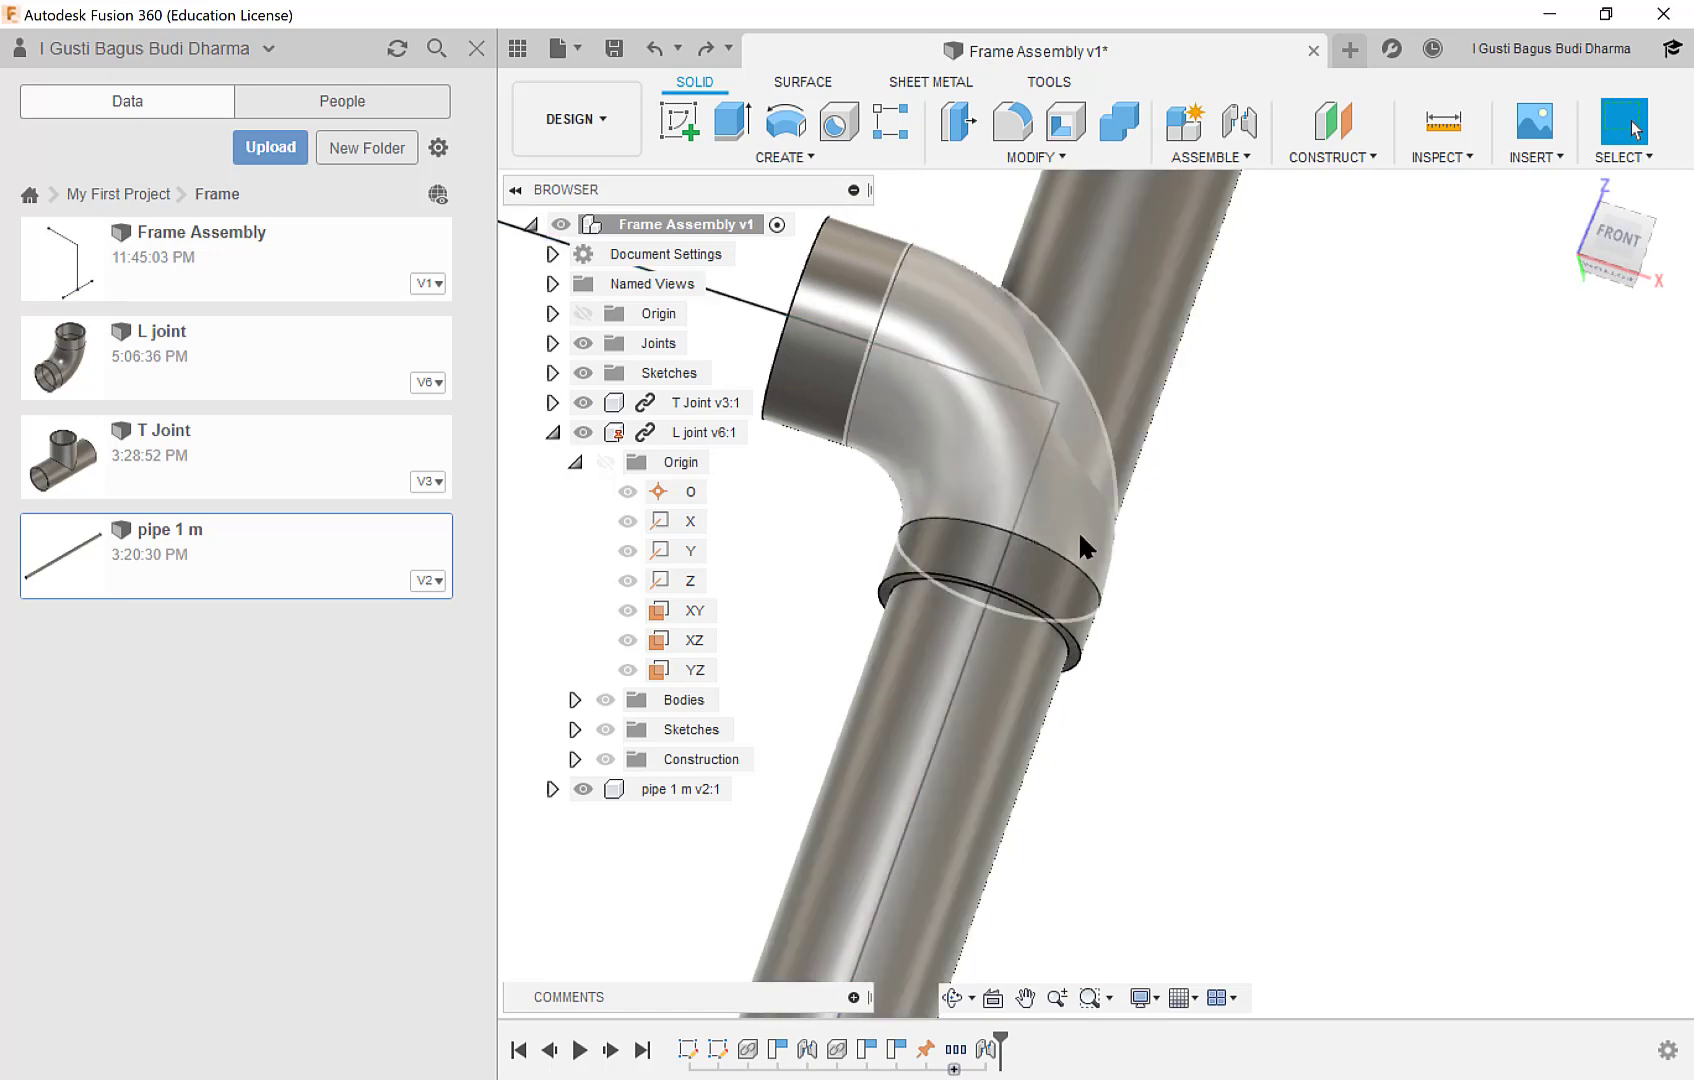
{"action": "scroll", "coordinate": [956, 523], "scroll_direction": "up", "scroll_amount": 1}
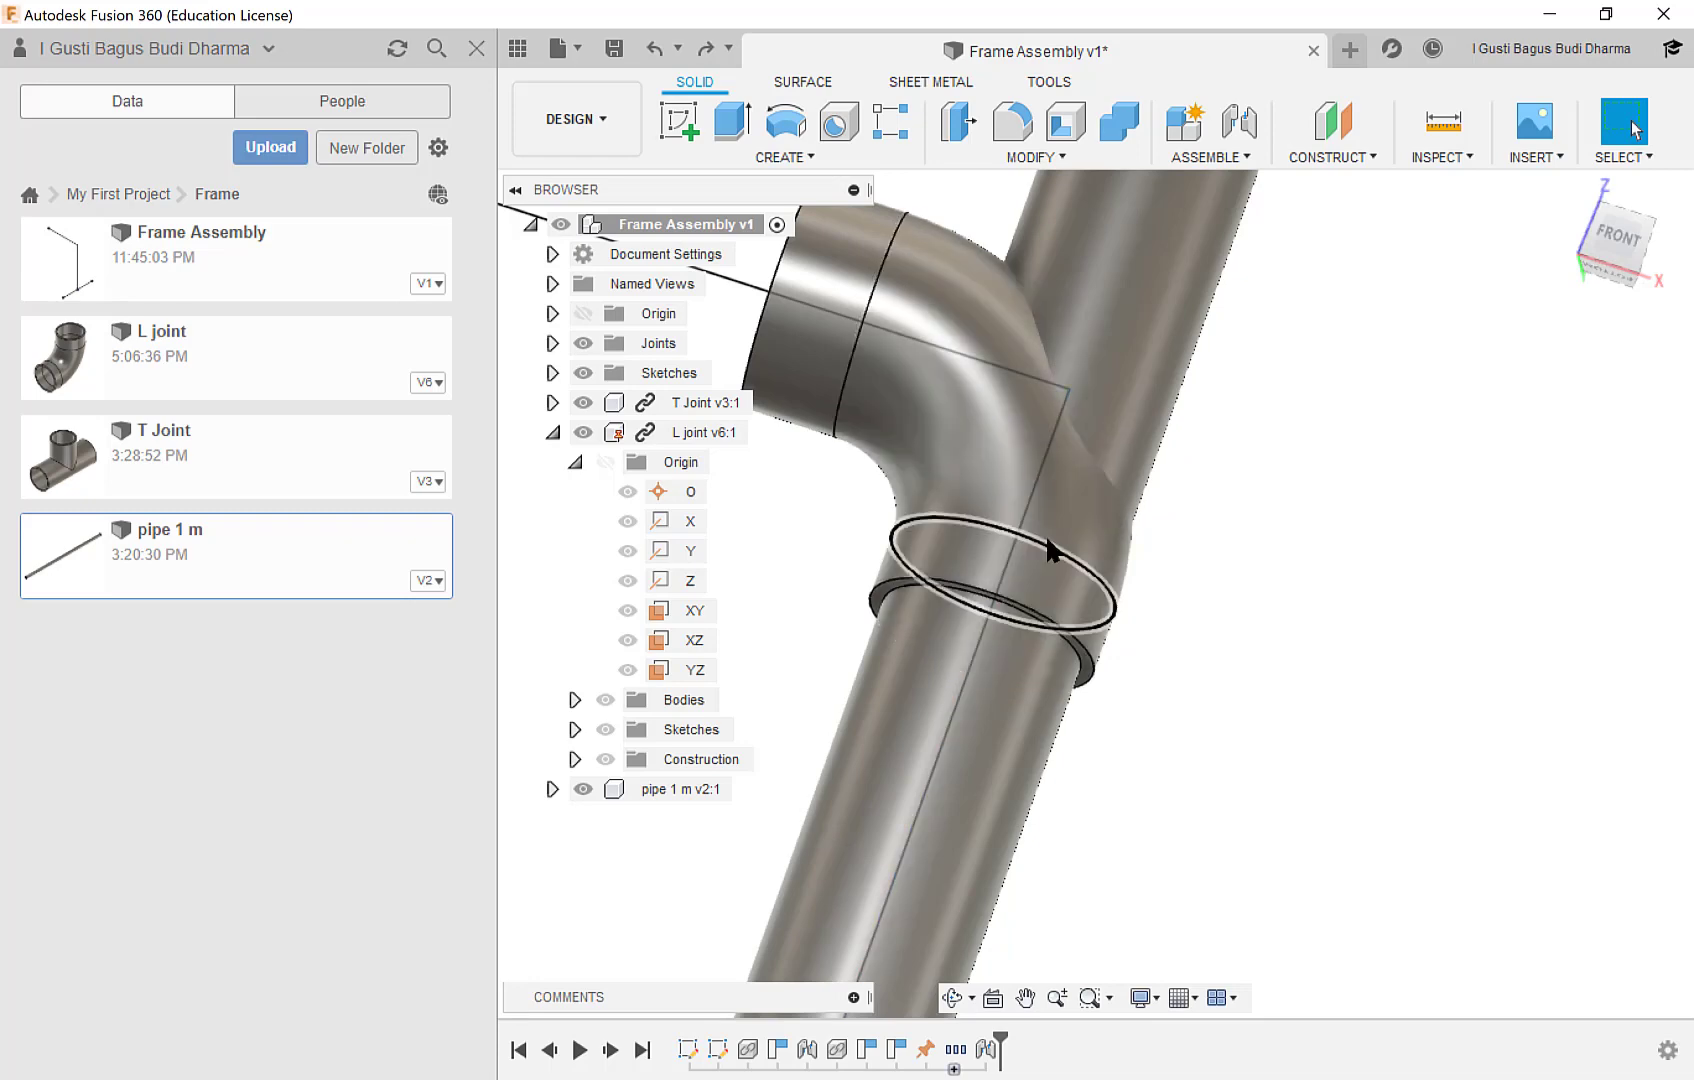
{"action": "scroll", "coordinate": [1040, 535], "scroll_direction": "up", "scroll_amount": 3}
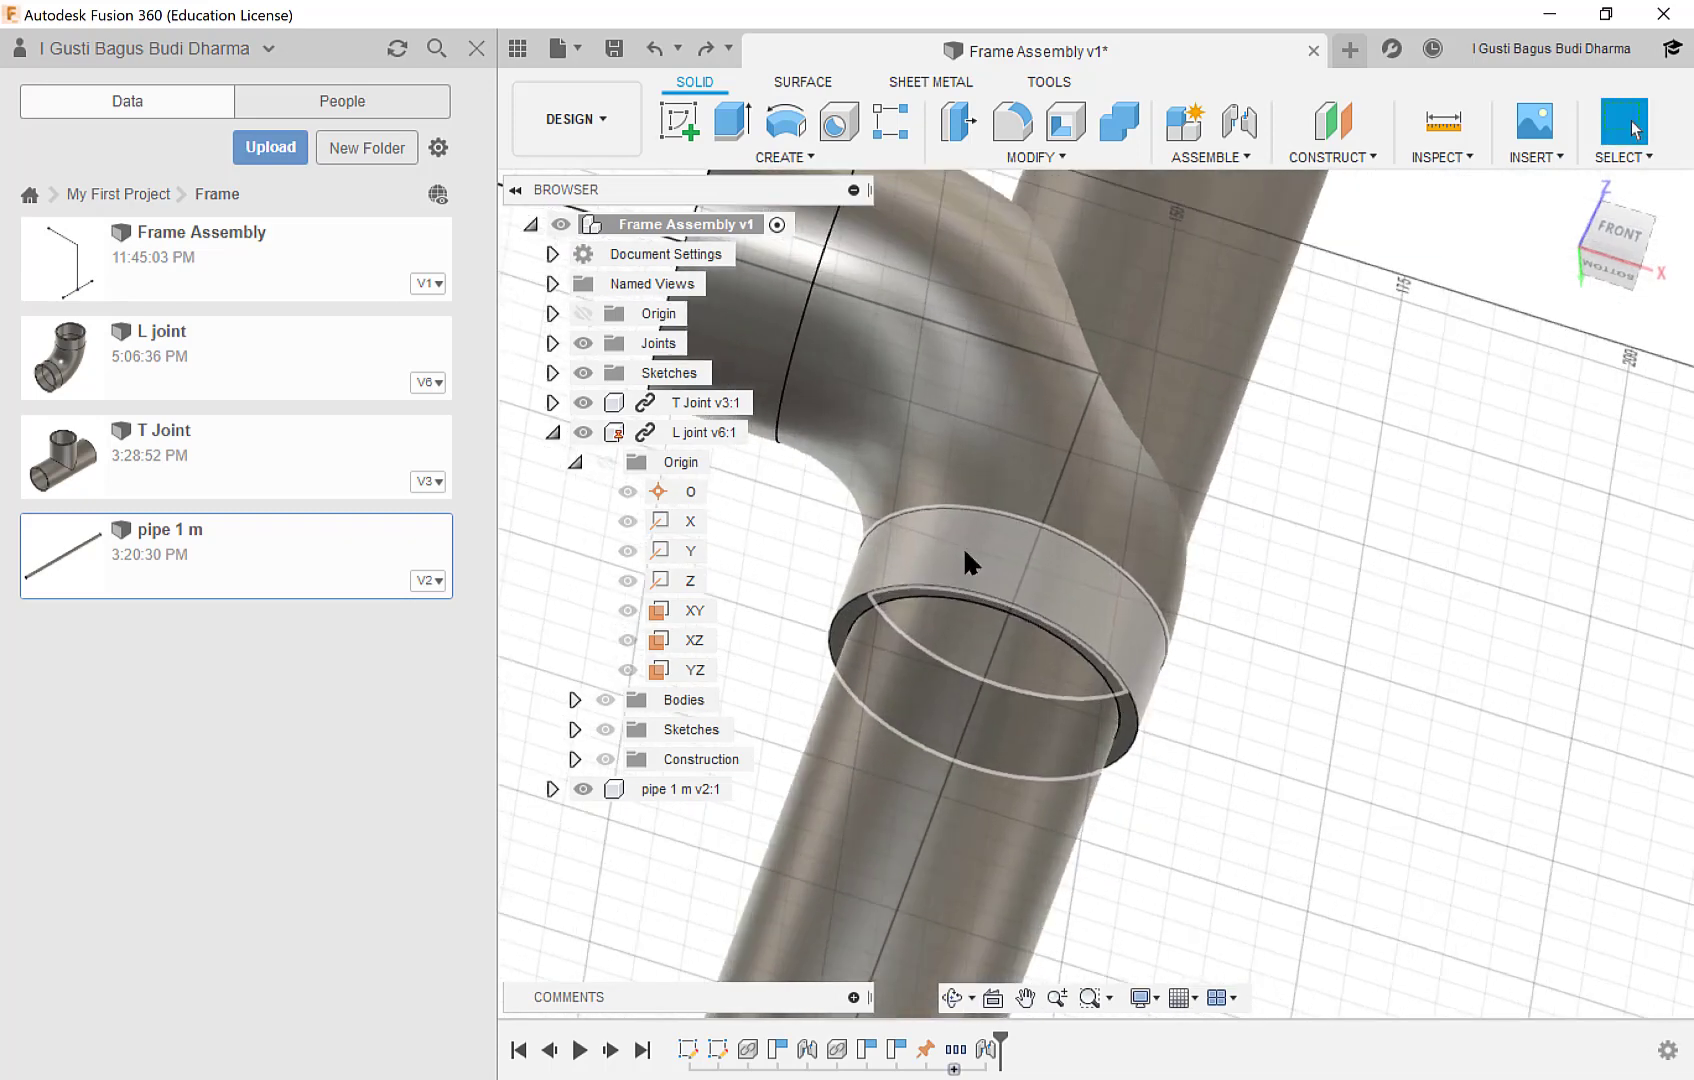
{"action": "middle_click_drag", "start_coordinate": [937, 625], "coordinate": [857, 615], "text": "shift"}
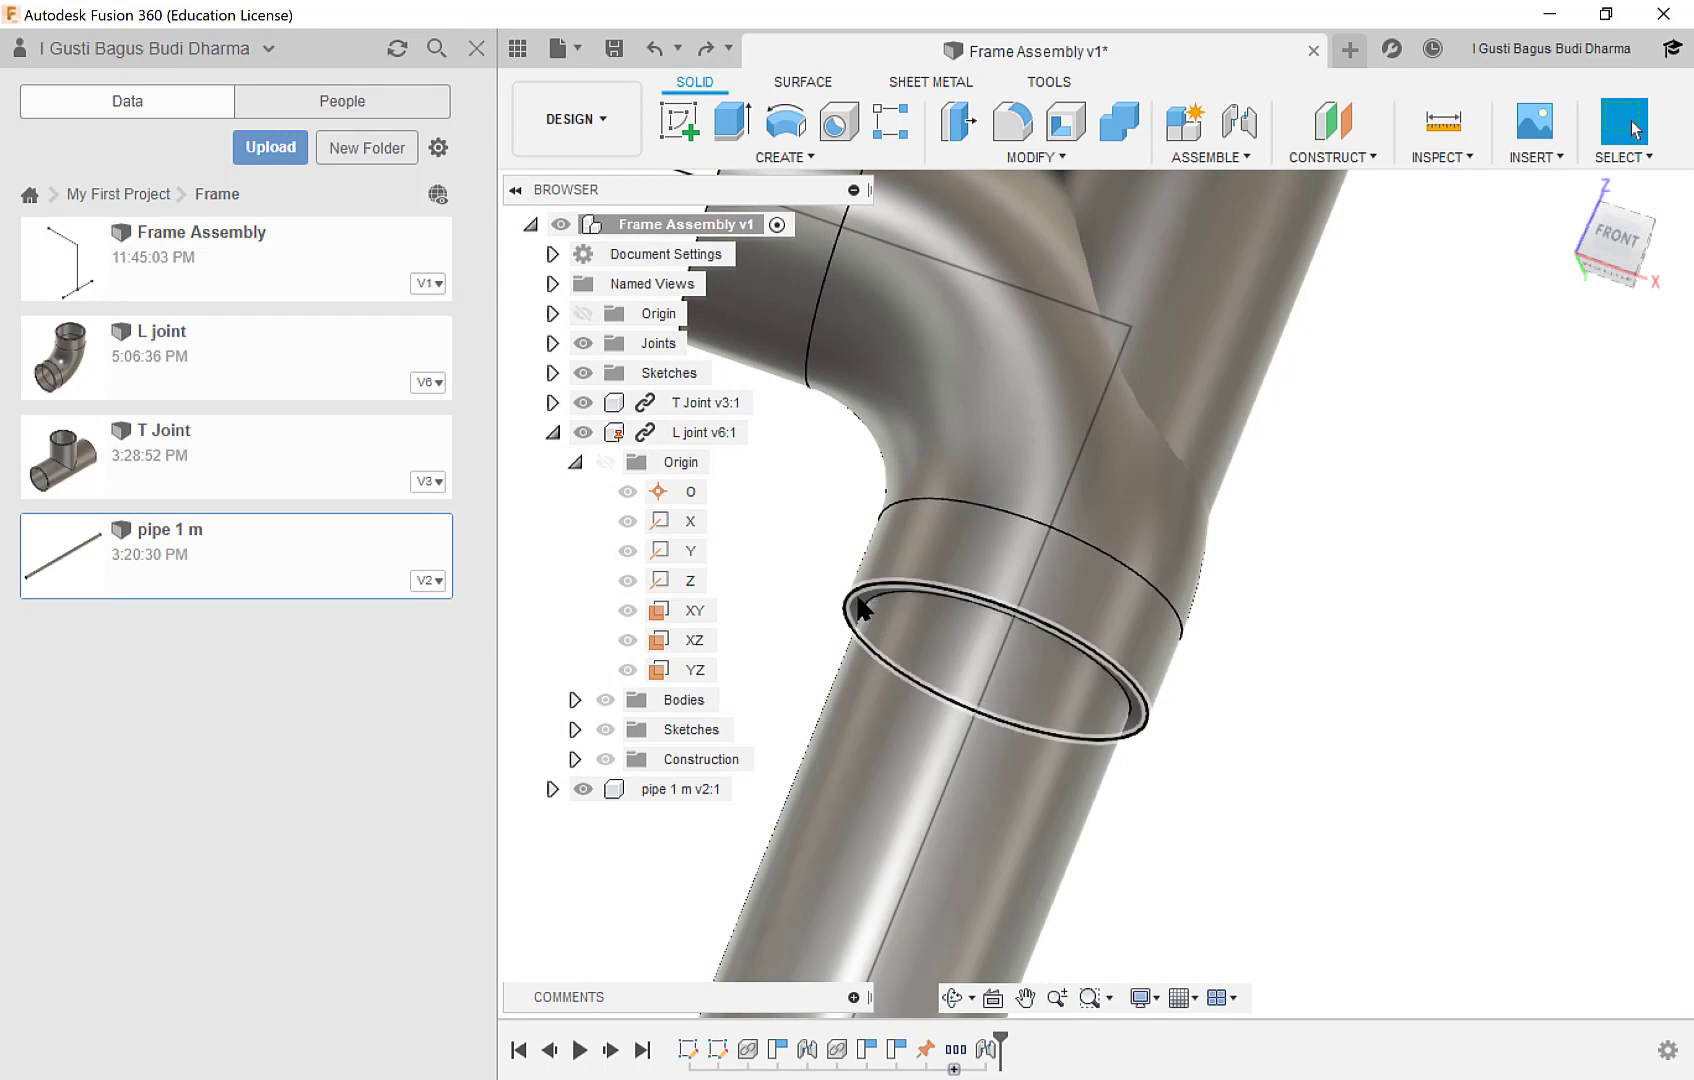
{"action": "scroll", "coordinate": [858, 596], "scroll_direction": "up", "scroll_amount": 2}
{"action": "scroll", "coordinate": [971, 573], "scroll_direction": "down", "scroll_amount": 2}
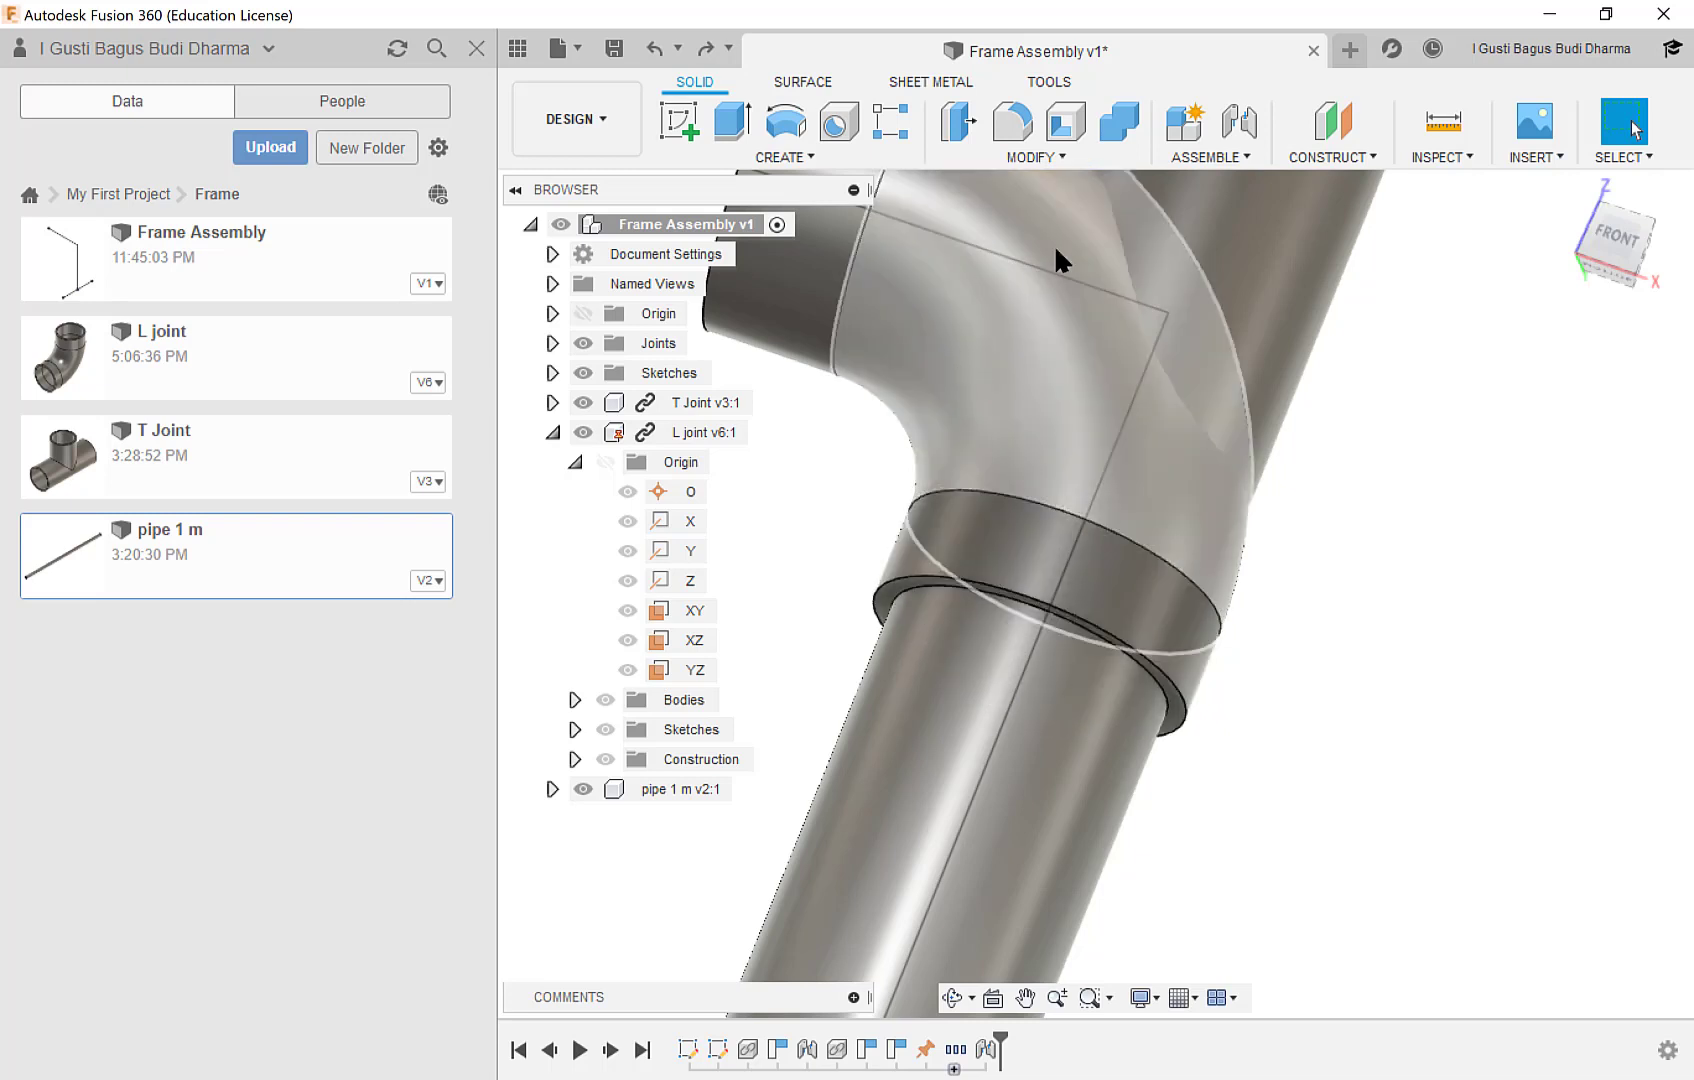
{"action": "left_click", "coordinate": [1357, 154]}
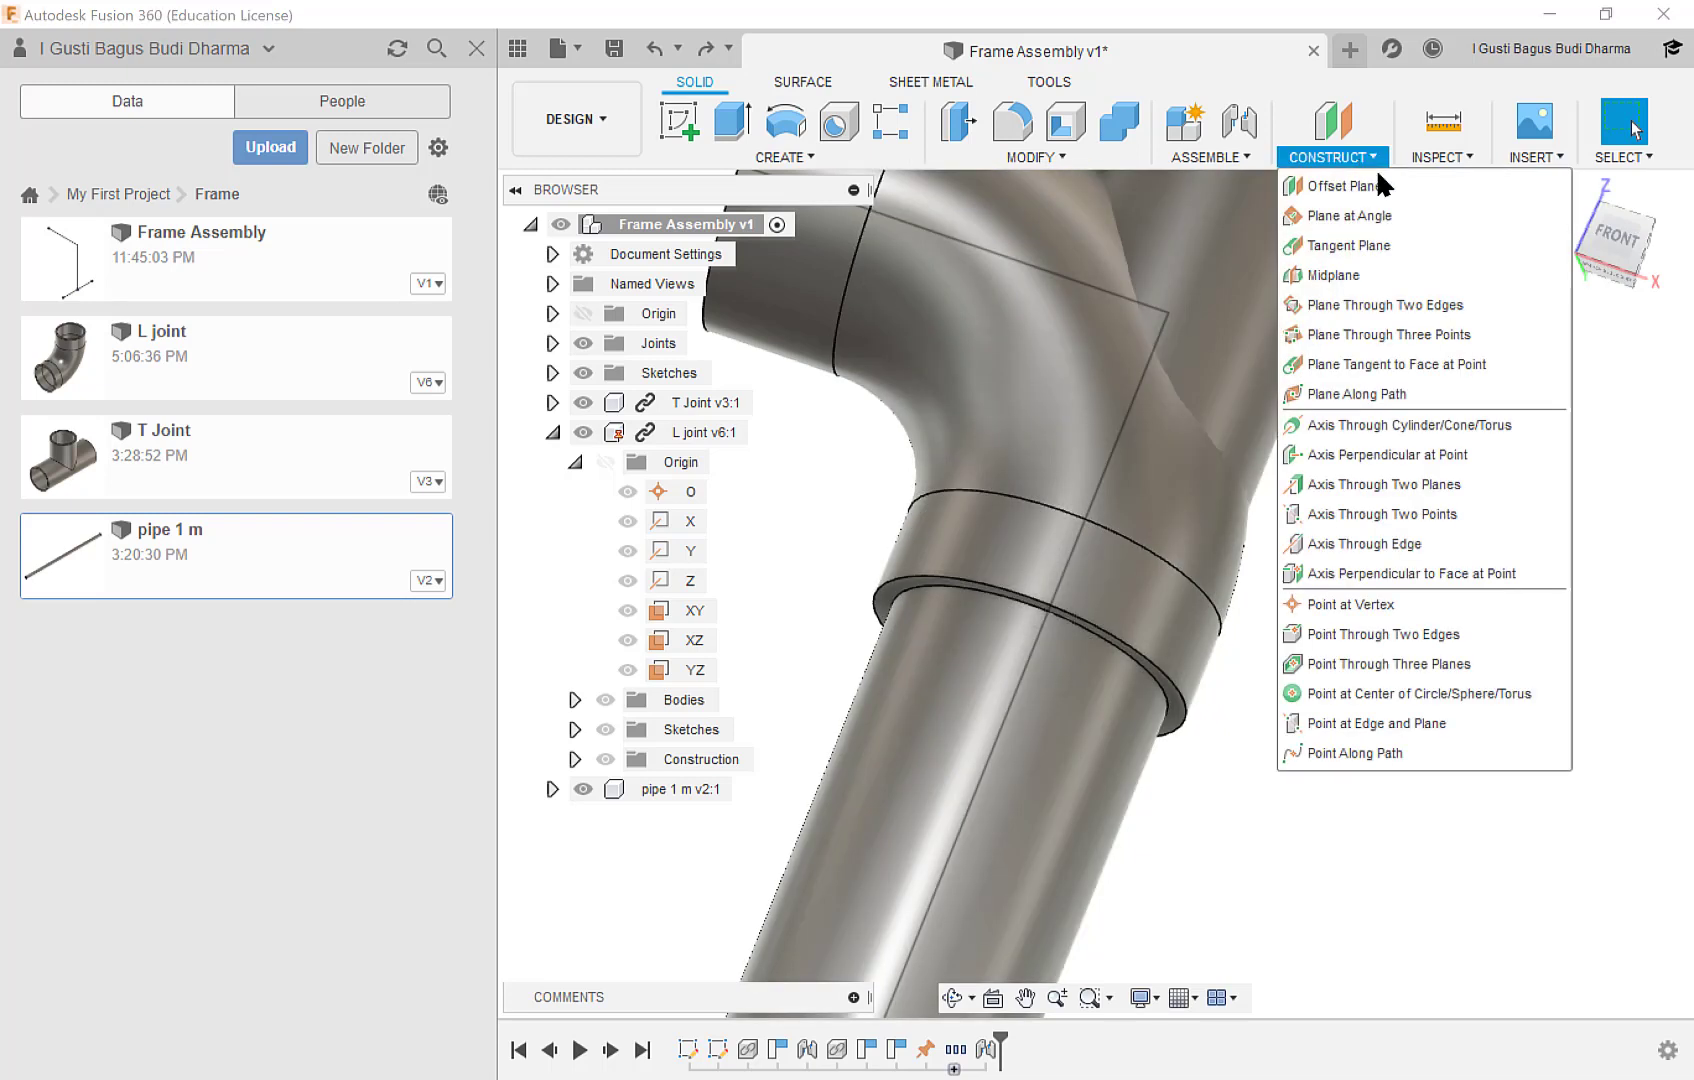
{"action": "left_click", "coordinate": [1357, 192]}
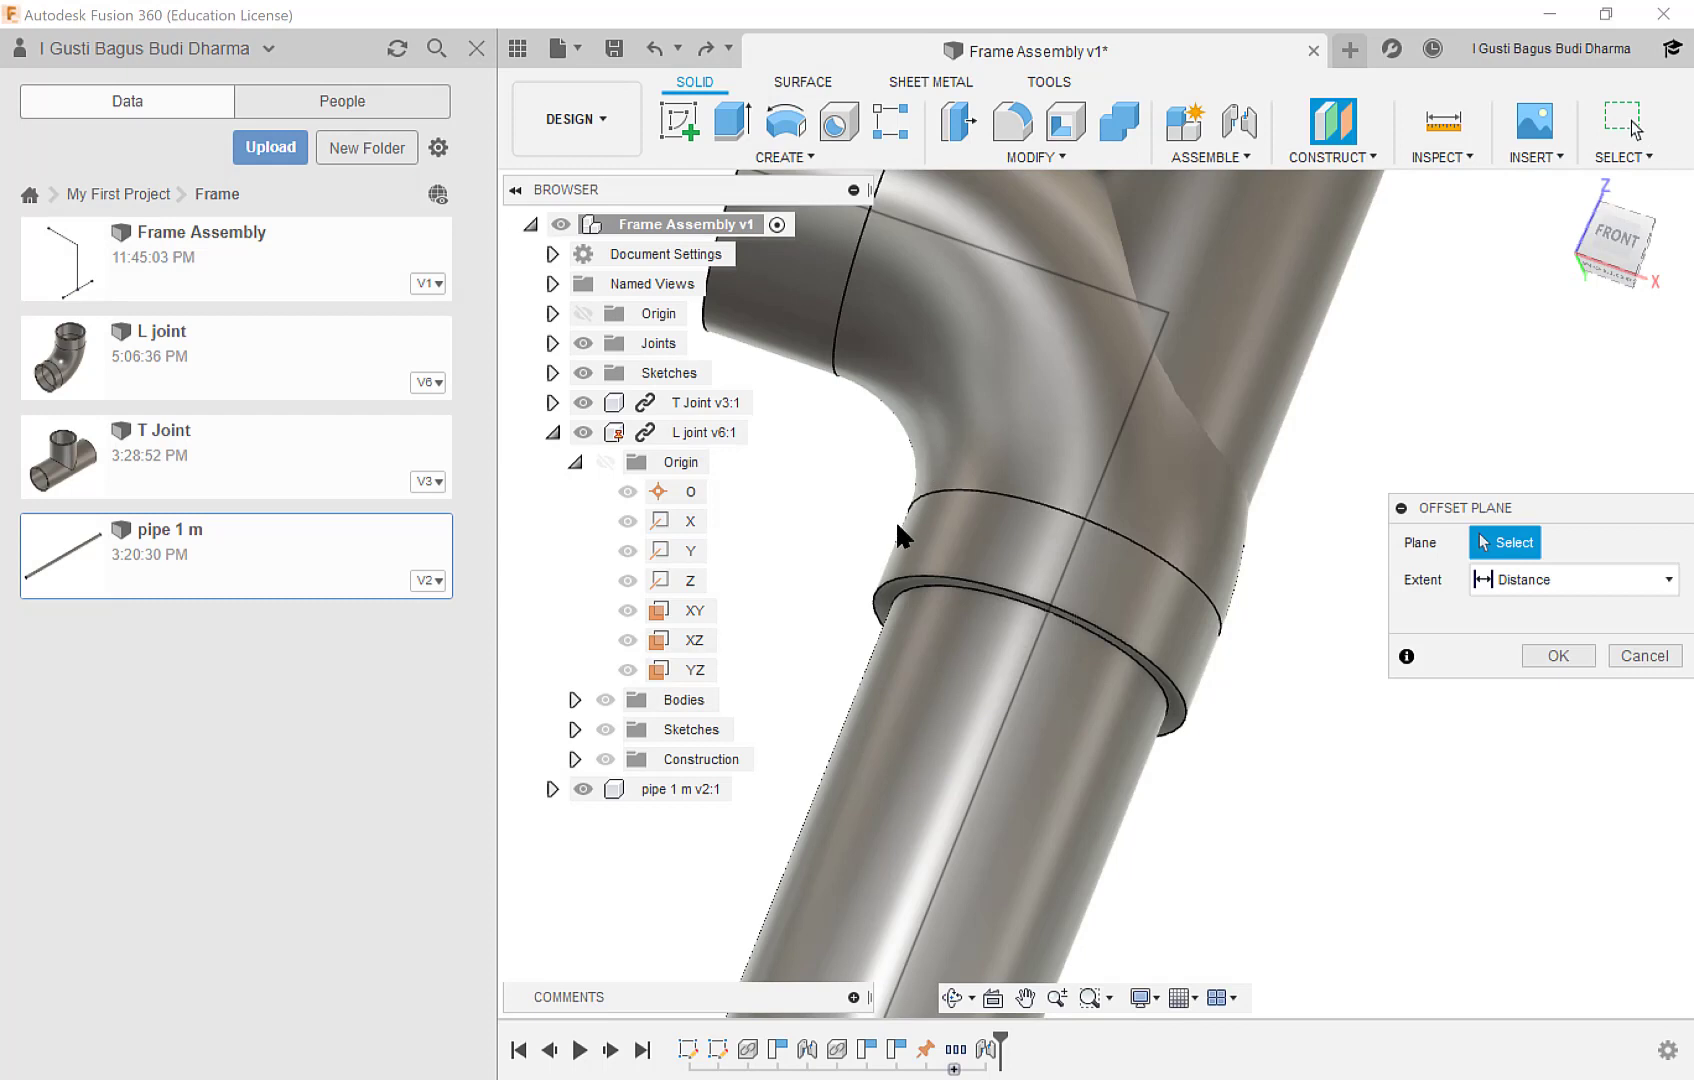
{"action": "scroll", "coordinate": [878, 585], "scroll_direction": "up", "scroll_amount": 2}
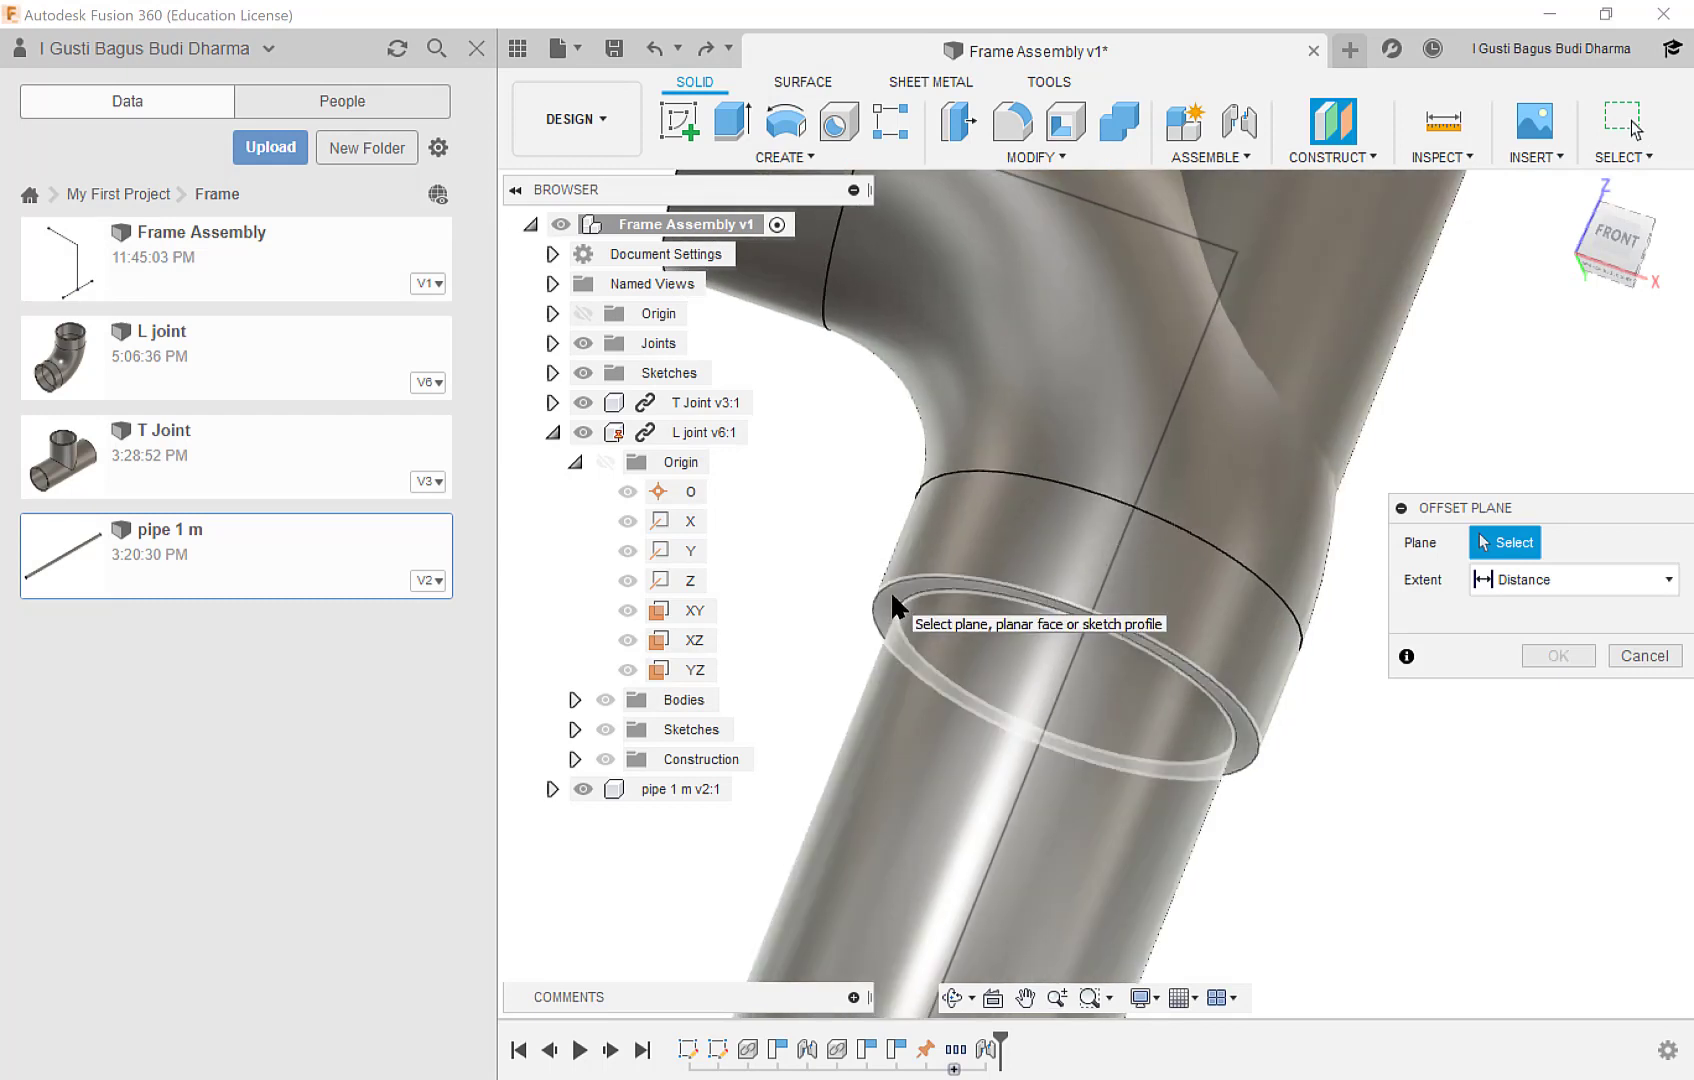
{"action": "left_click", "coordinate": [893, 605]}
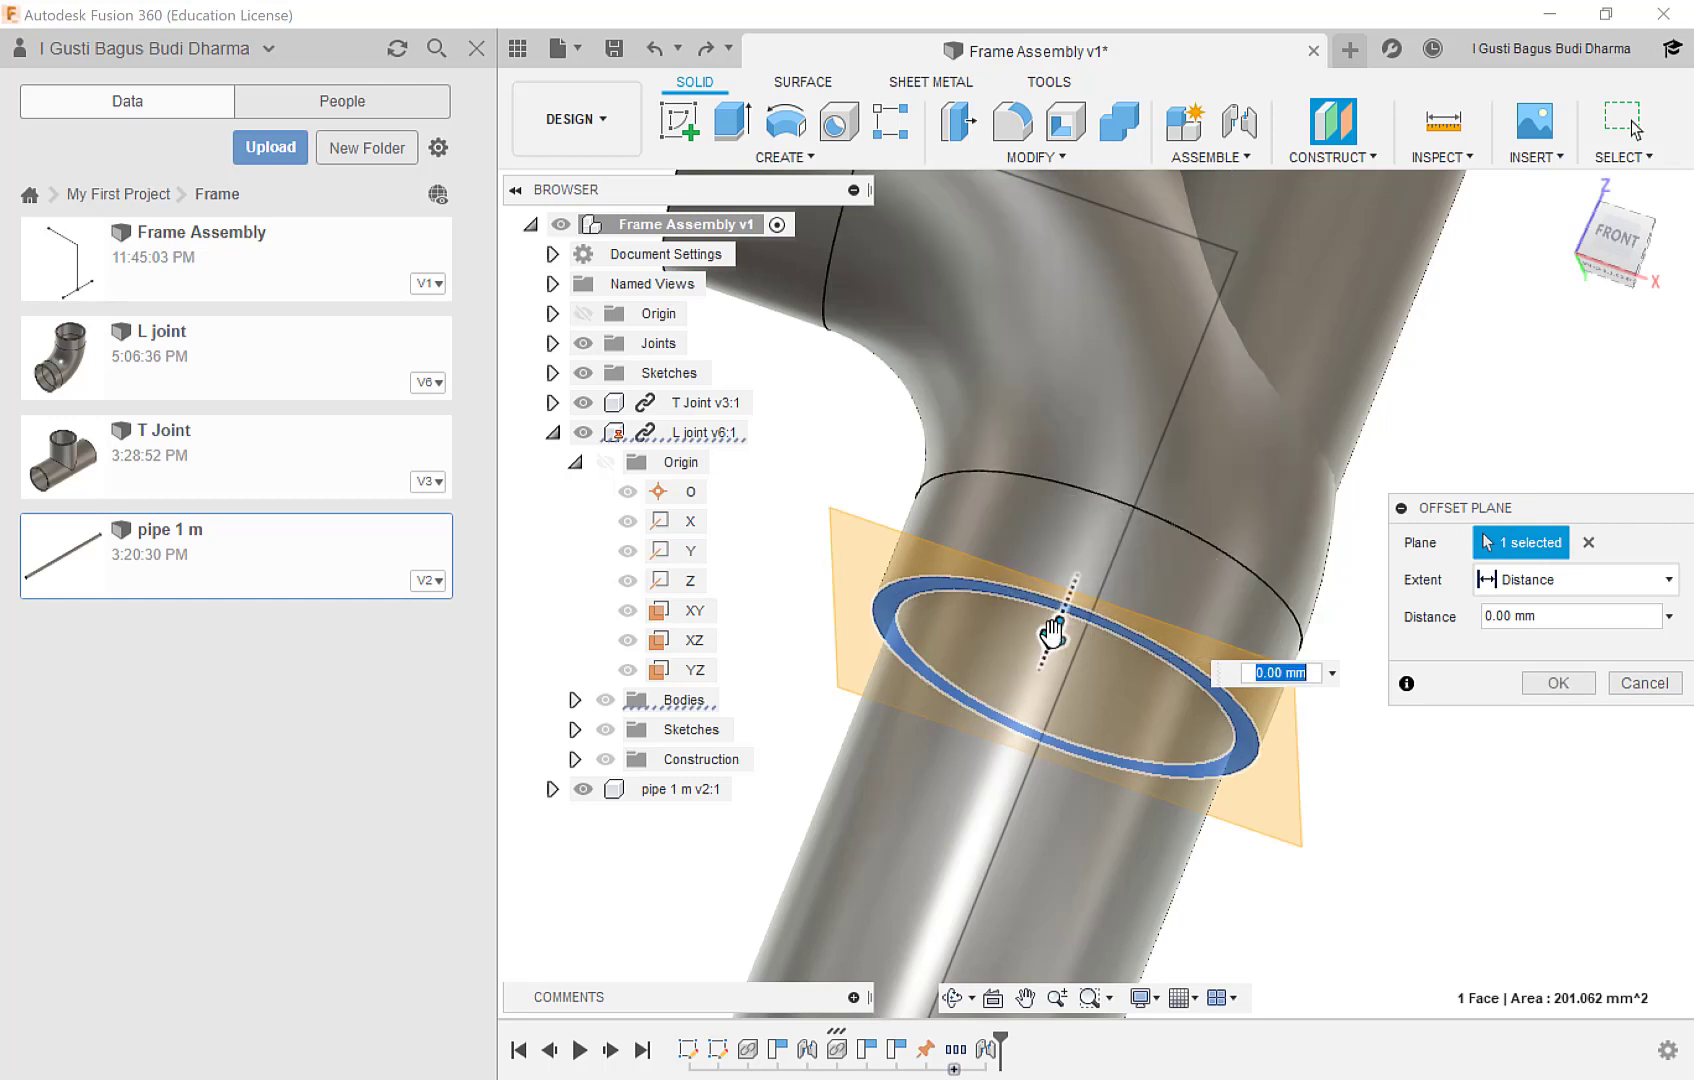
{"action": "left_click_drag", "start_coordinate": [1052, 630], "coordinate": [1090, 549]}
{"action": "left_click_drag", "start_coordinate": [1570, 616], "coordinate": [1459, 623]}
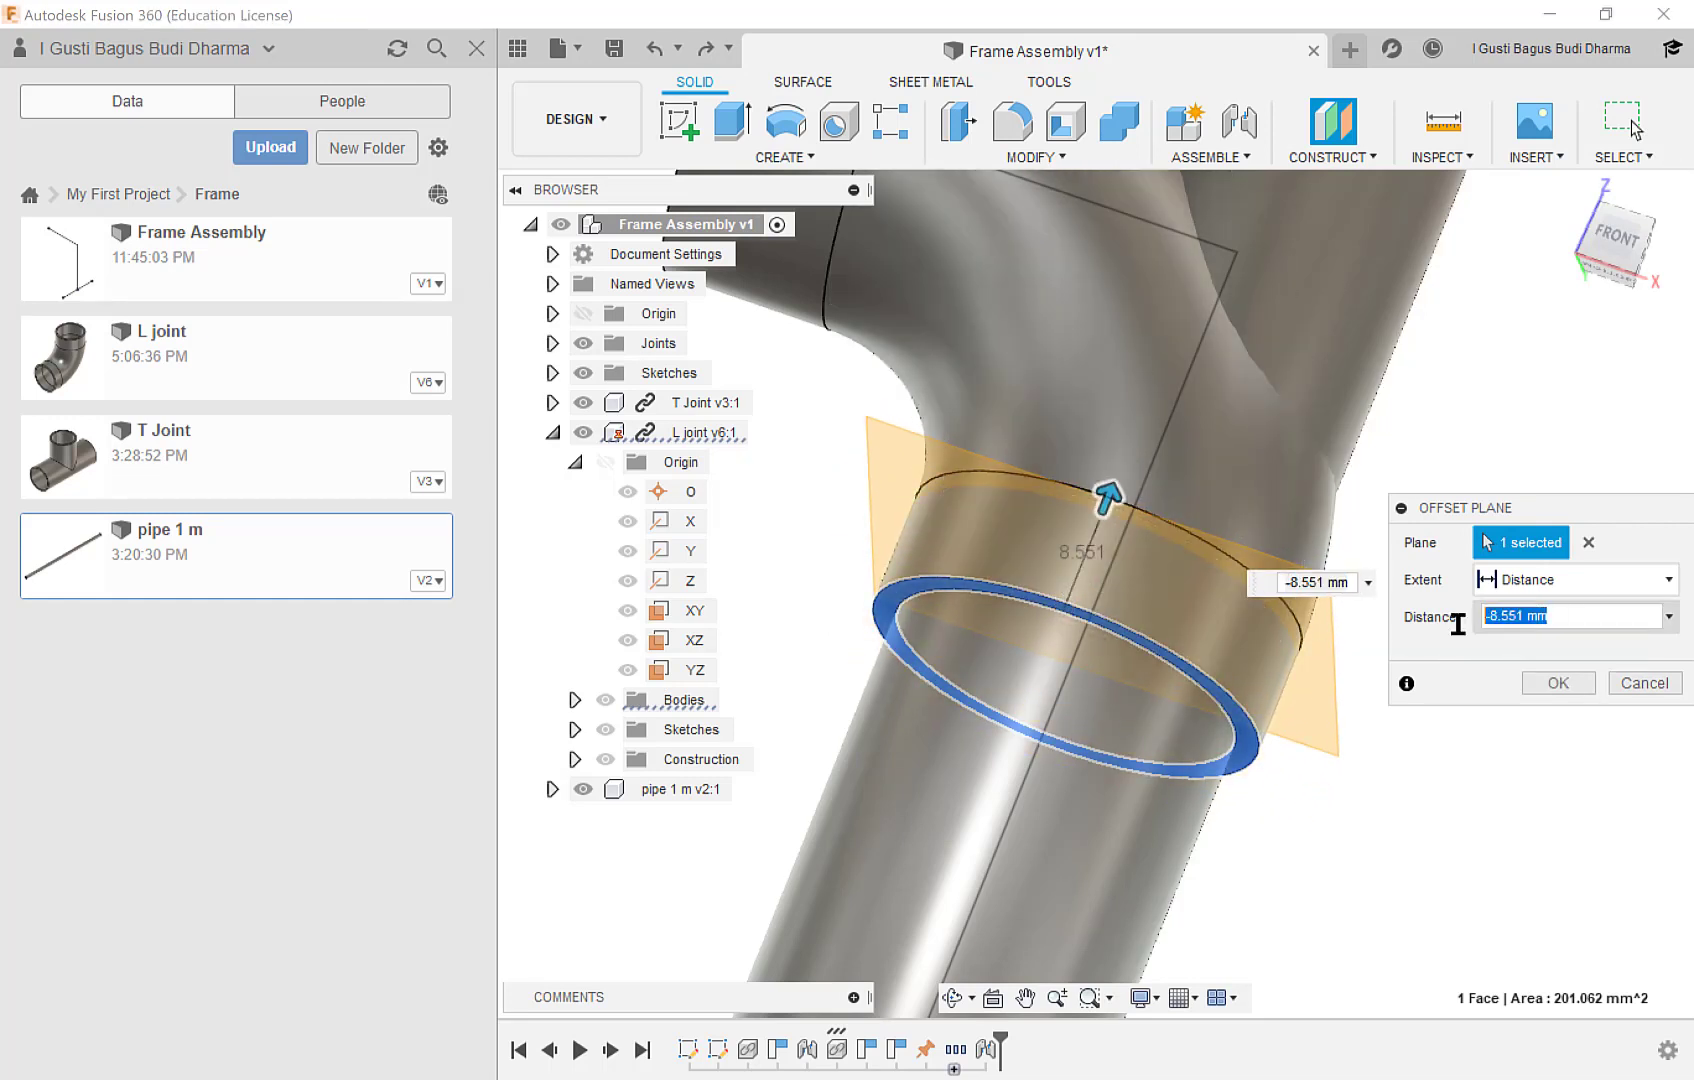
{"action": "type", "text": "-12"}
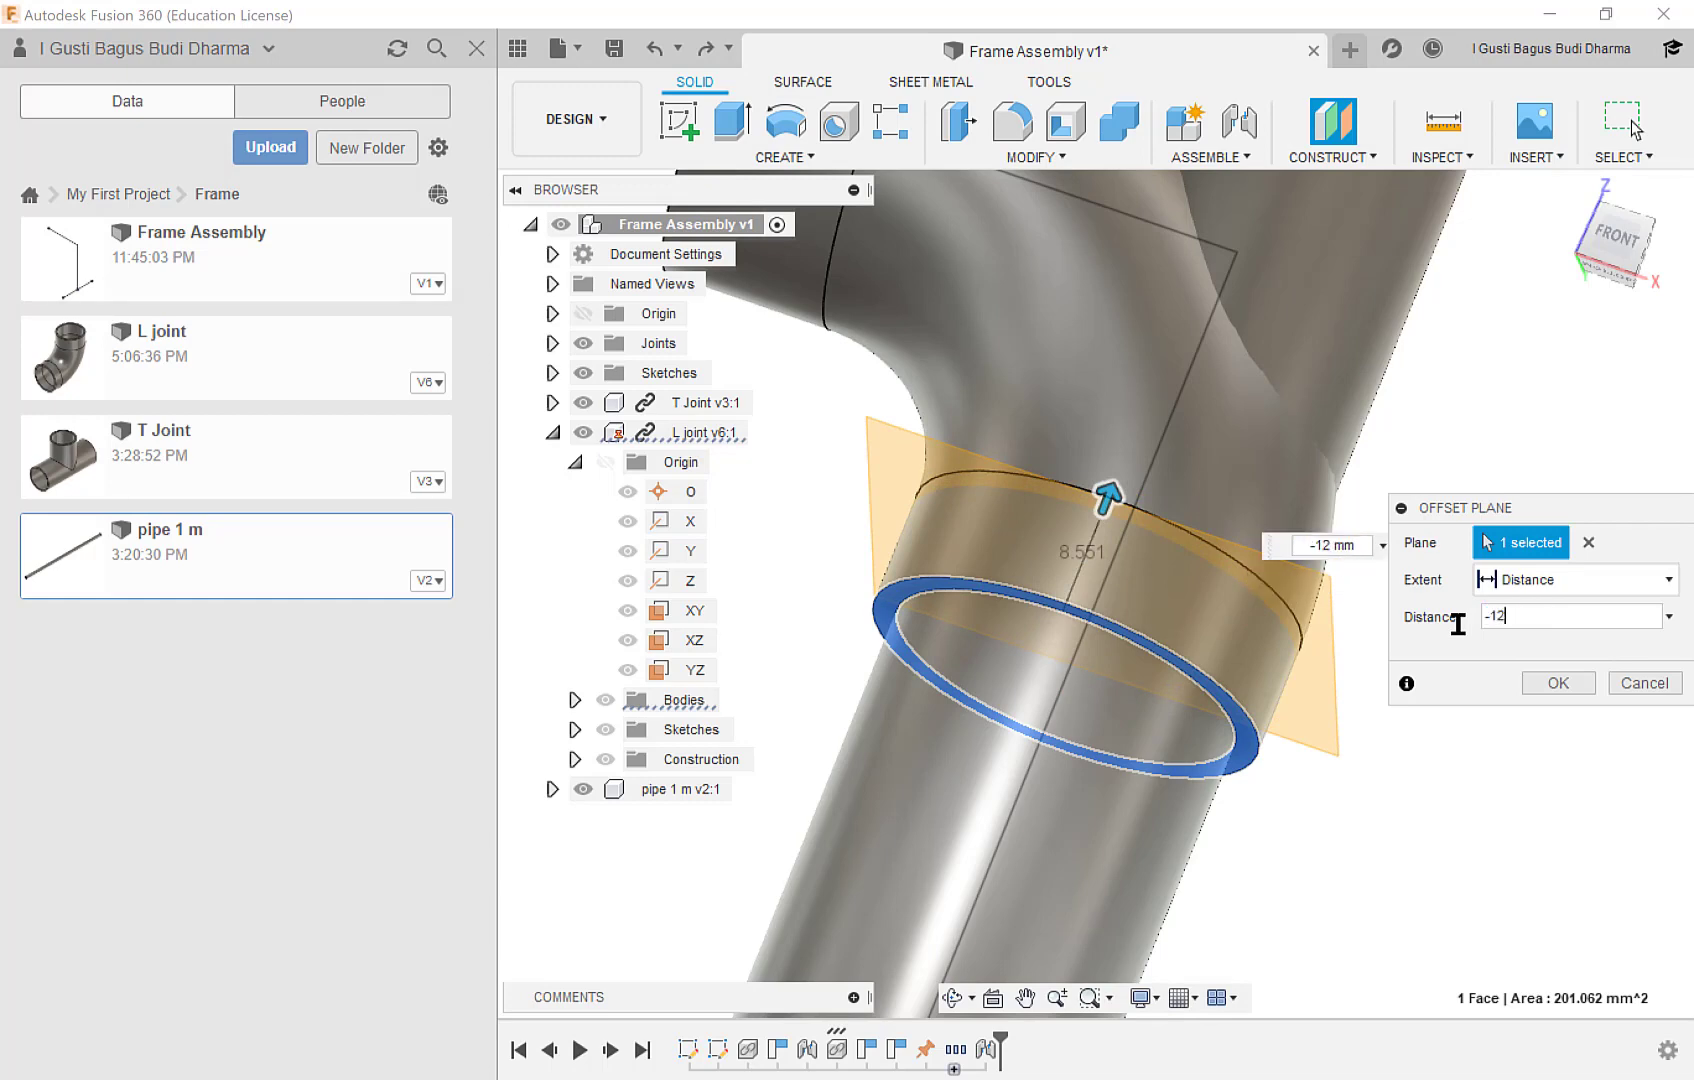
Try a plane offset of -8 mm, set it to -10 mm at the collar's inner shoulder, and accept the plane.
{"action": "middle_click_drag", "start_coordinate": [1098, 605], "coordinate": [1095, 622], "text": "shift"}
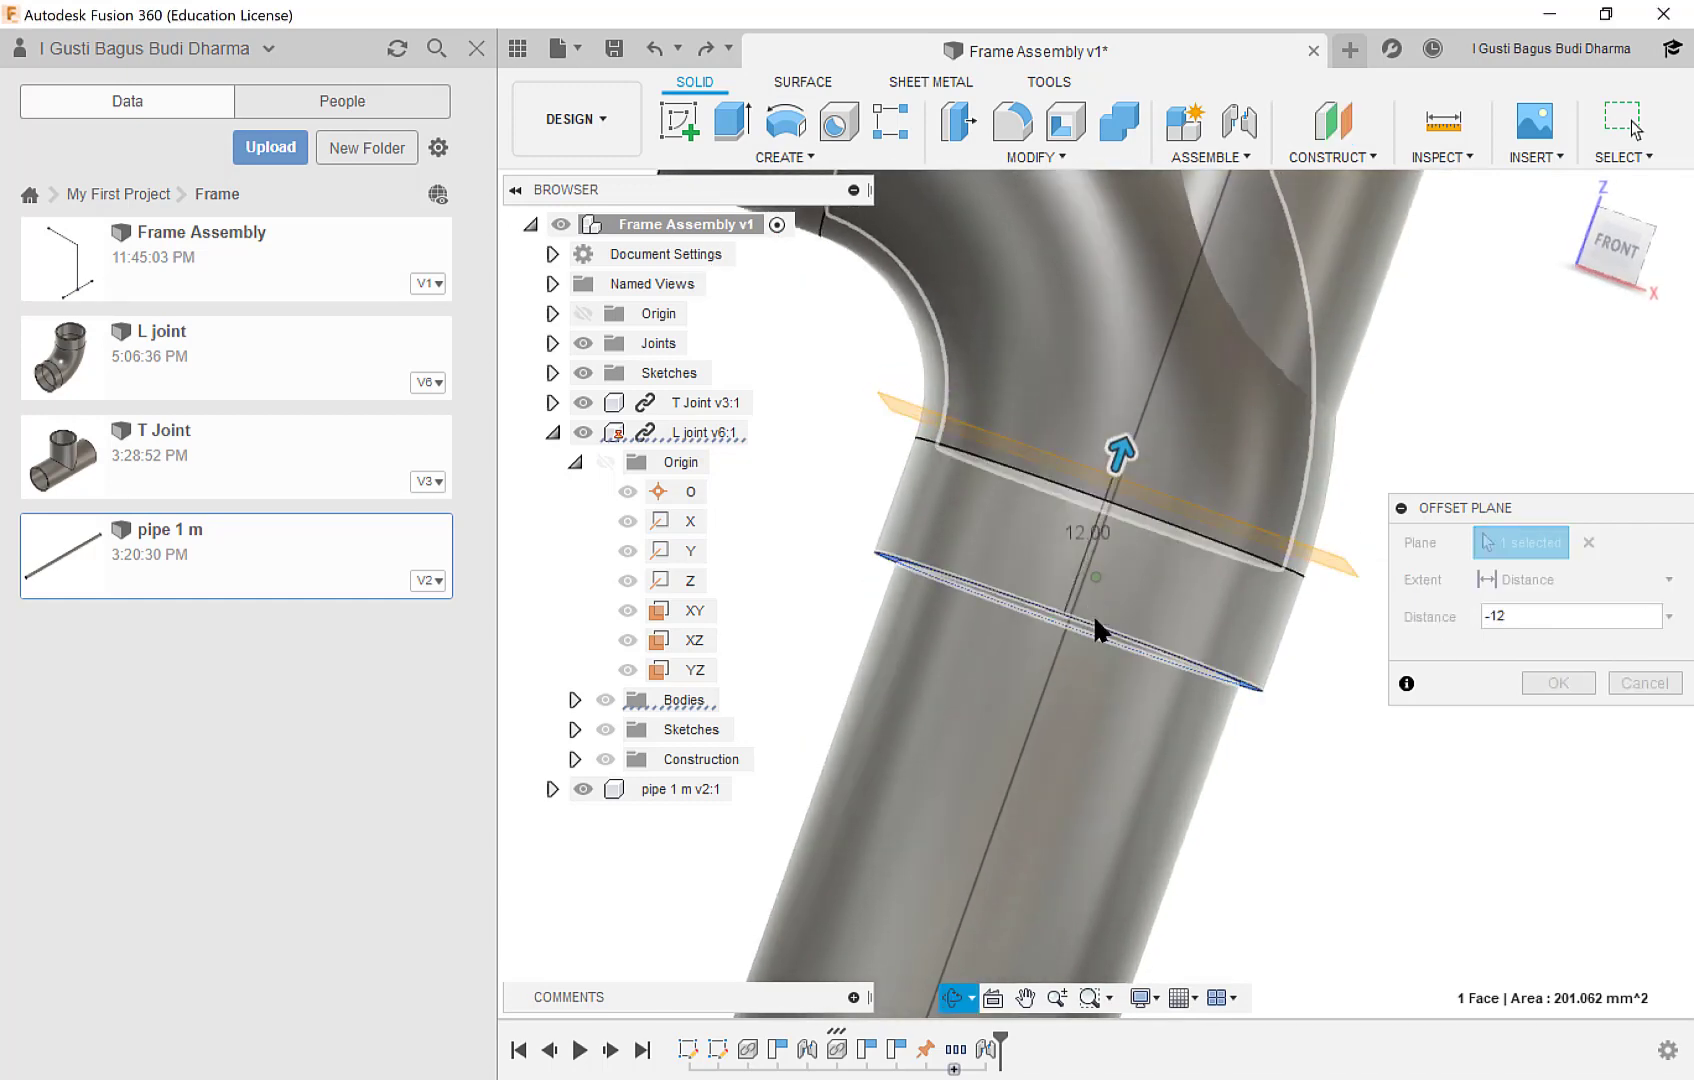
{"action": "double_click", "coordinate": [1495, 616]}
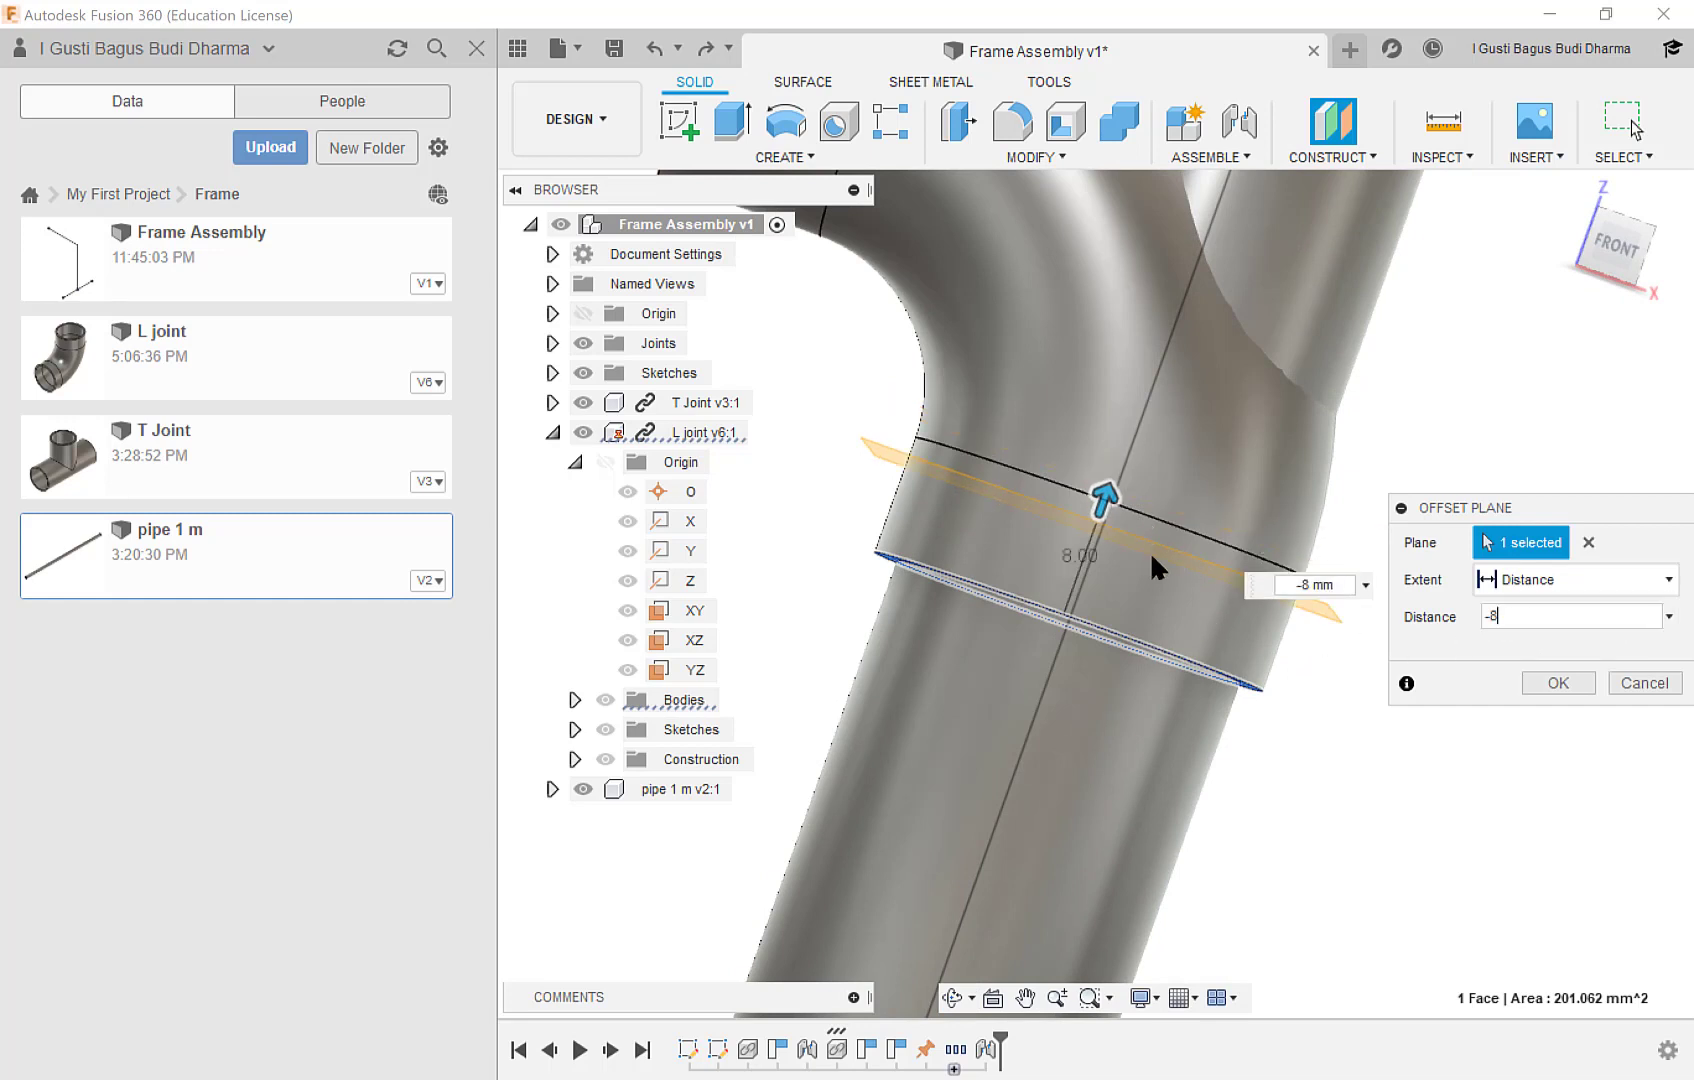
{"action": "type", "text": "-10"}
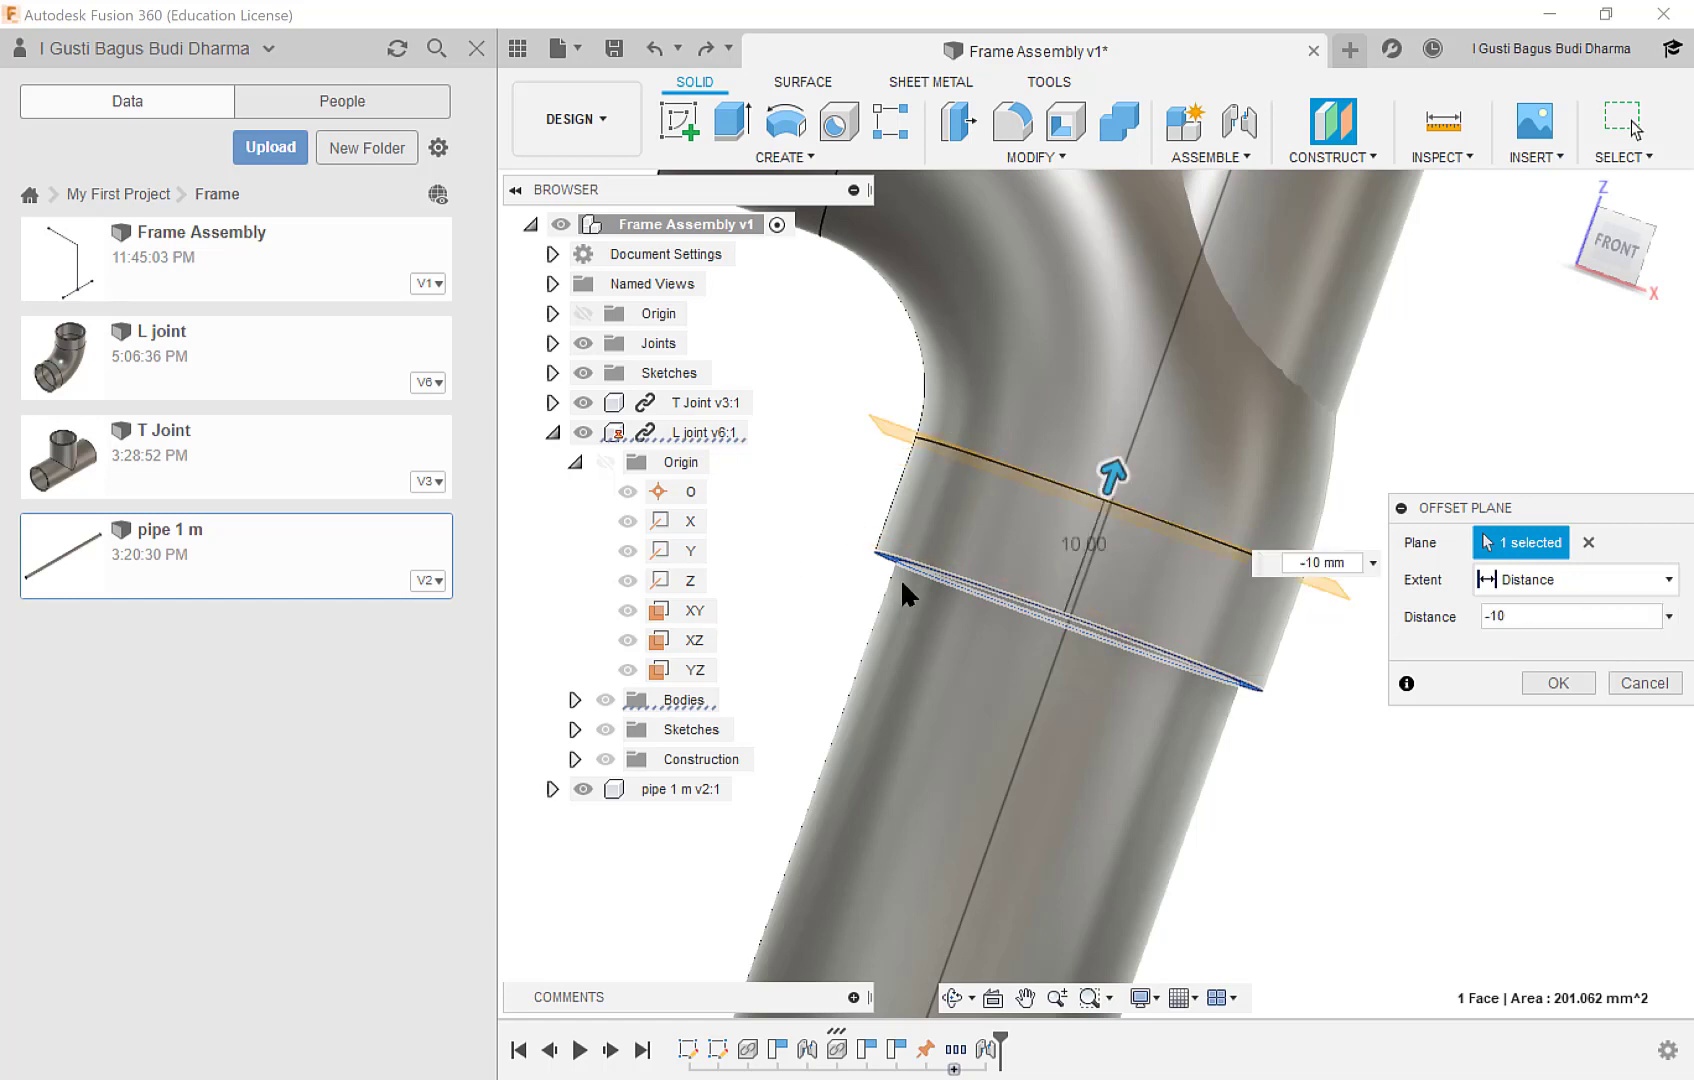
{"action": "middle_click_drag", "start_coordinate": [905, 590], "coordinate": [917, 568], "text": "shift"}
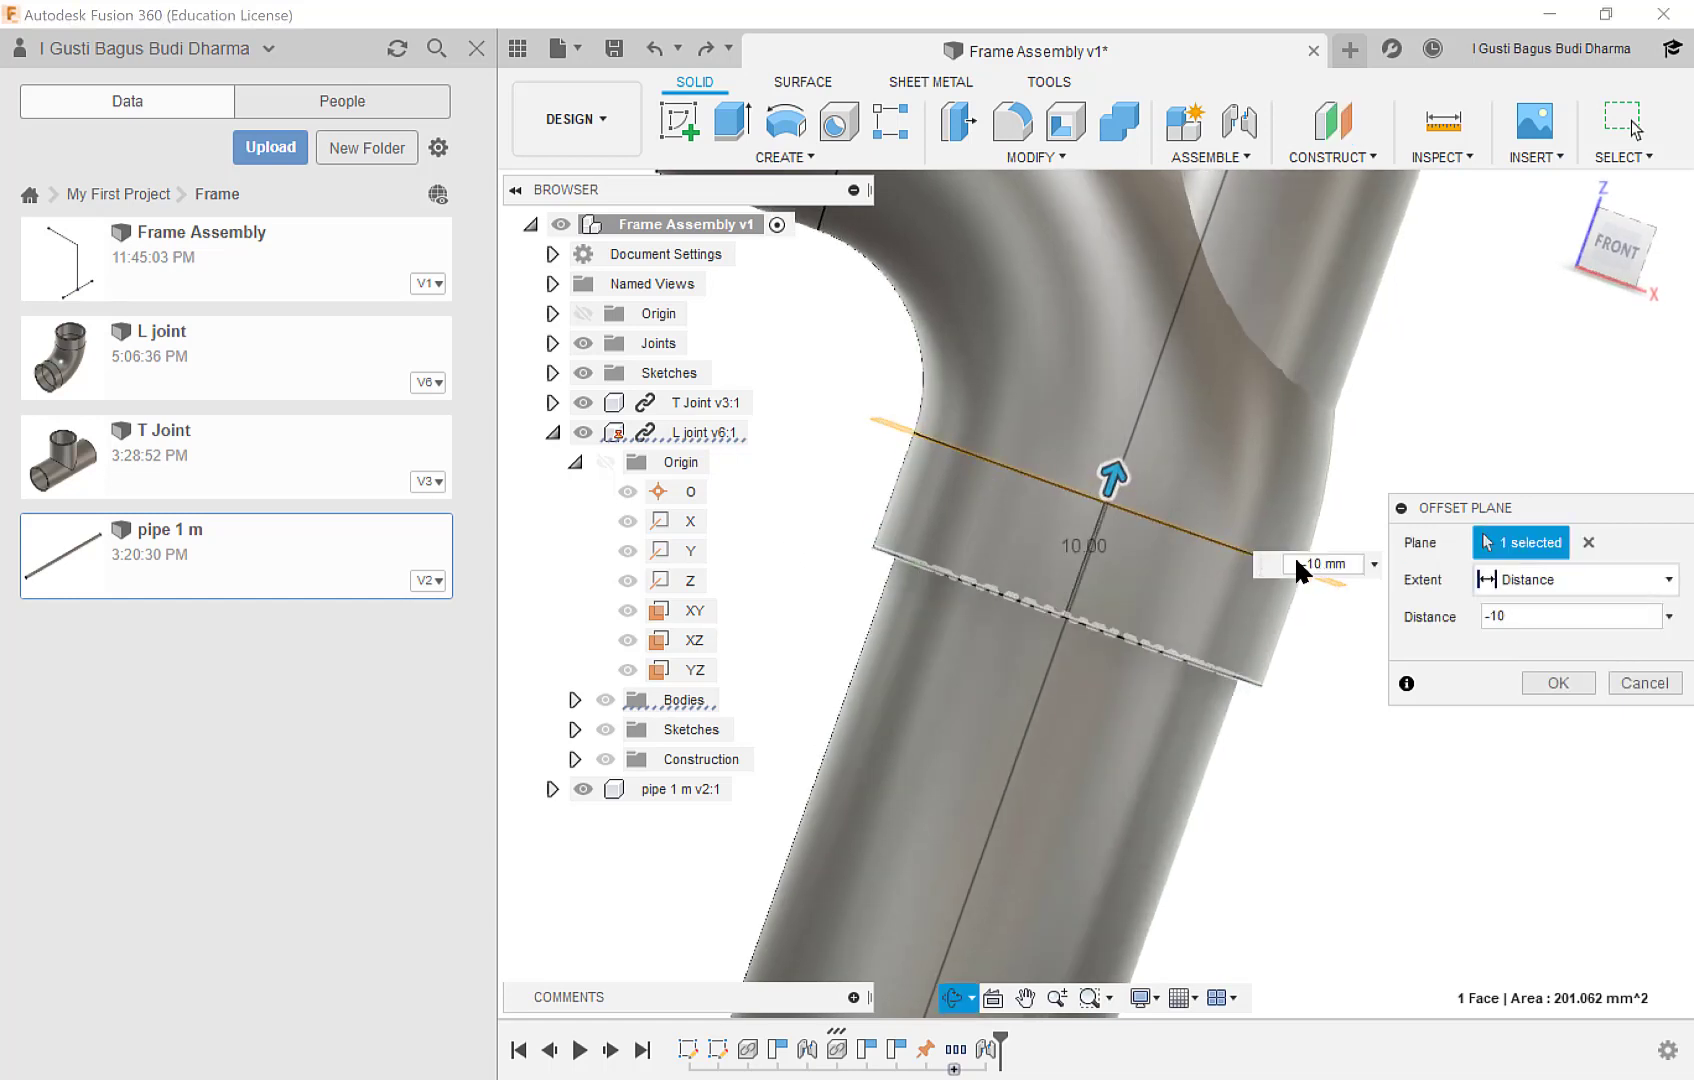
{"action": "left_click", "coordinate": [1558, 683]}
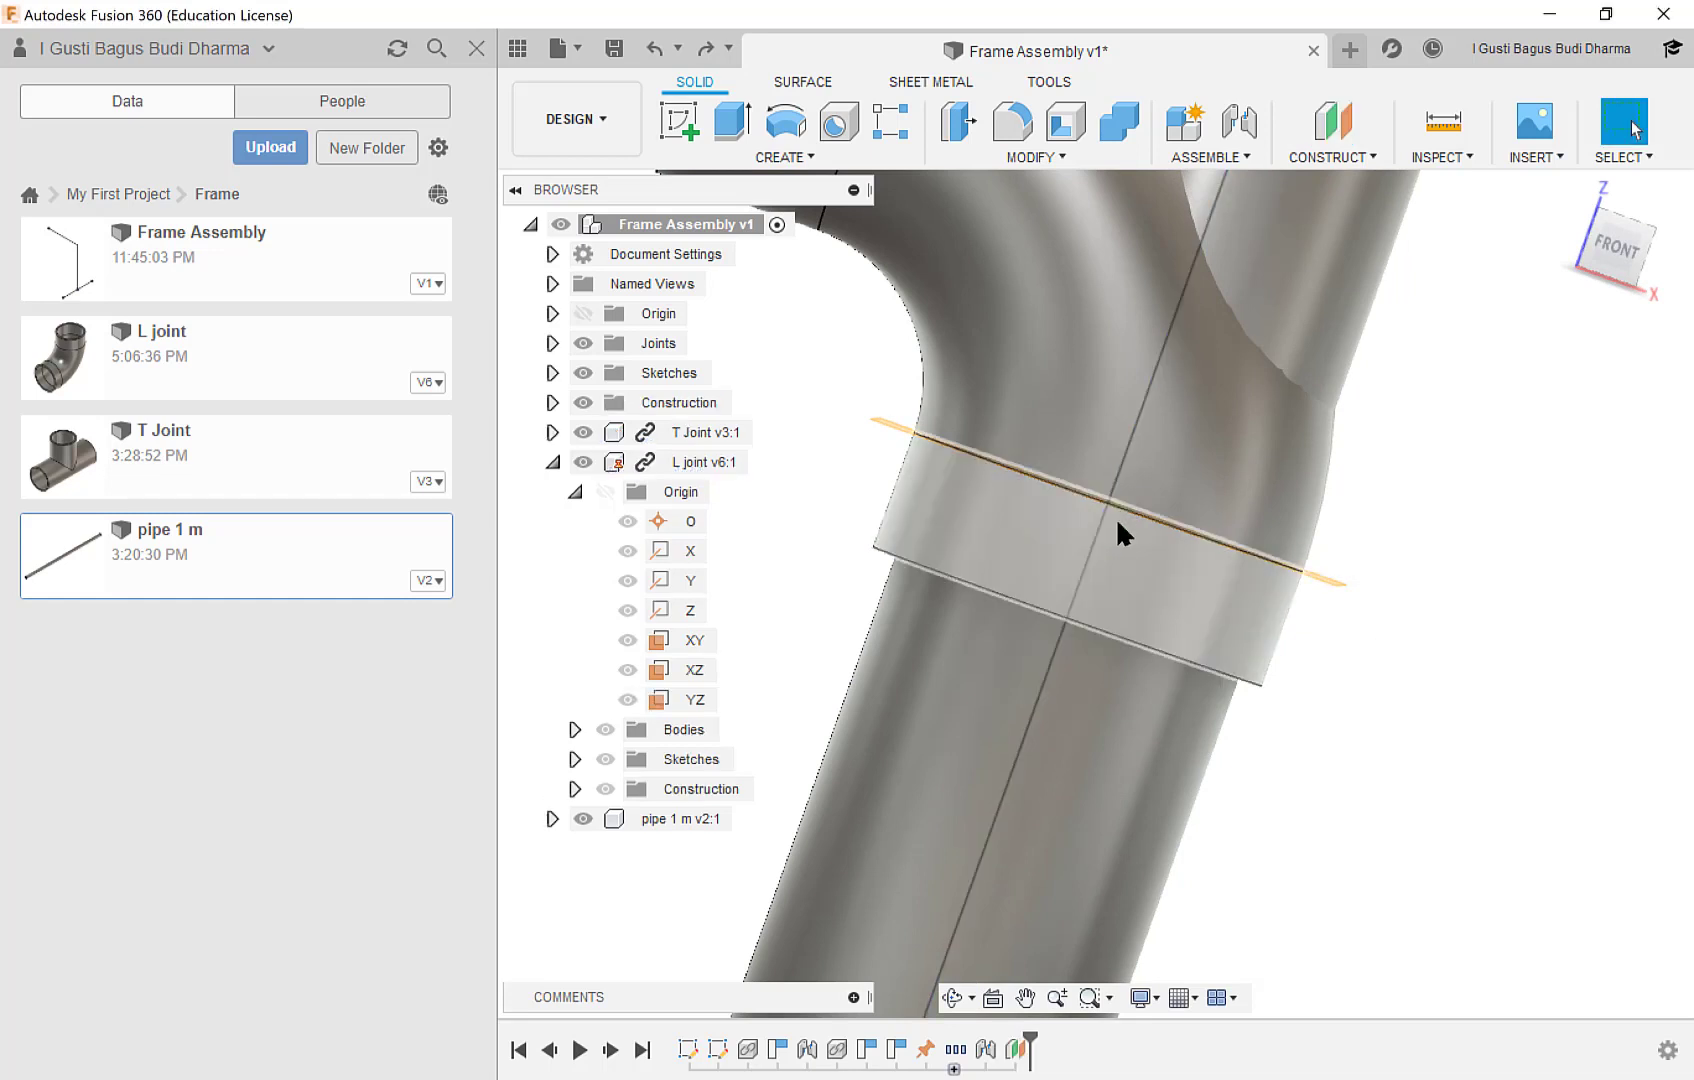
Hide the L joint component to expose the pipe and the new construction plane.
{"action": "mouse_move", "coordinate": [1116, 517]}
{"action": "middle_mouse_down", "text": "shift"}
{"action": "mouse_move", "coordinate": [1102, 543]}
{"action": "mouse_move", "coordinate": [1092, 497]}
{"action": "middle_mouse_up", "text": "shift"}
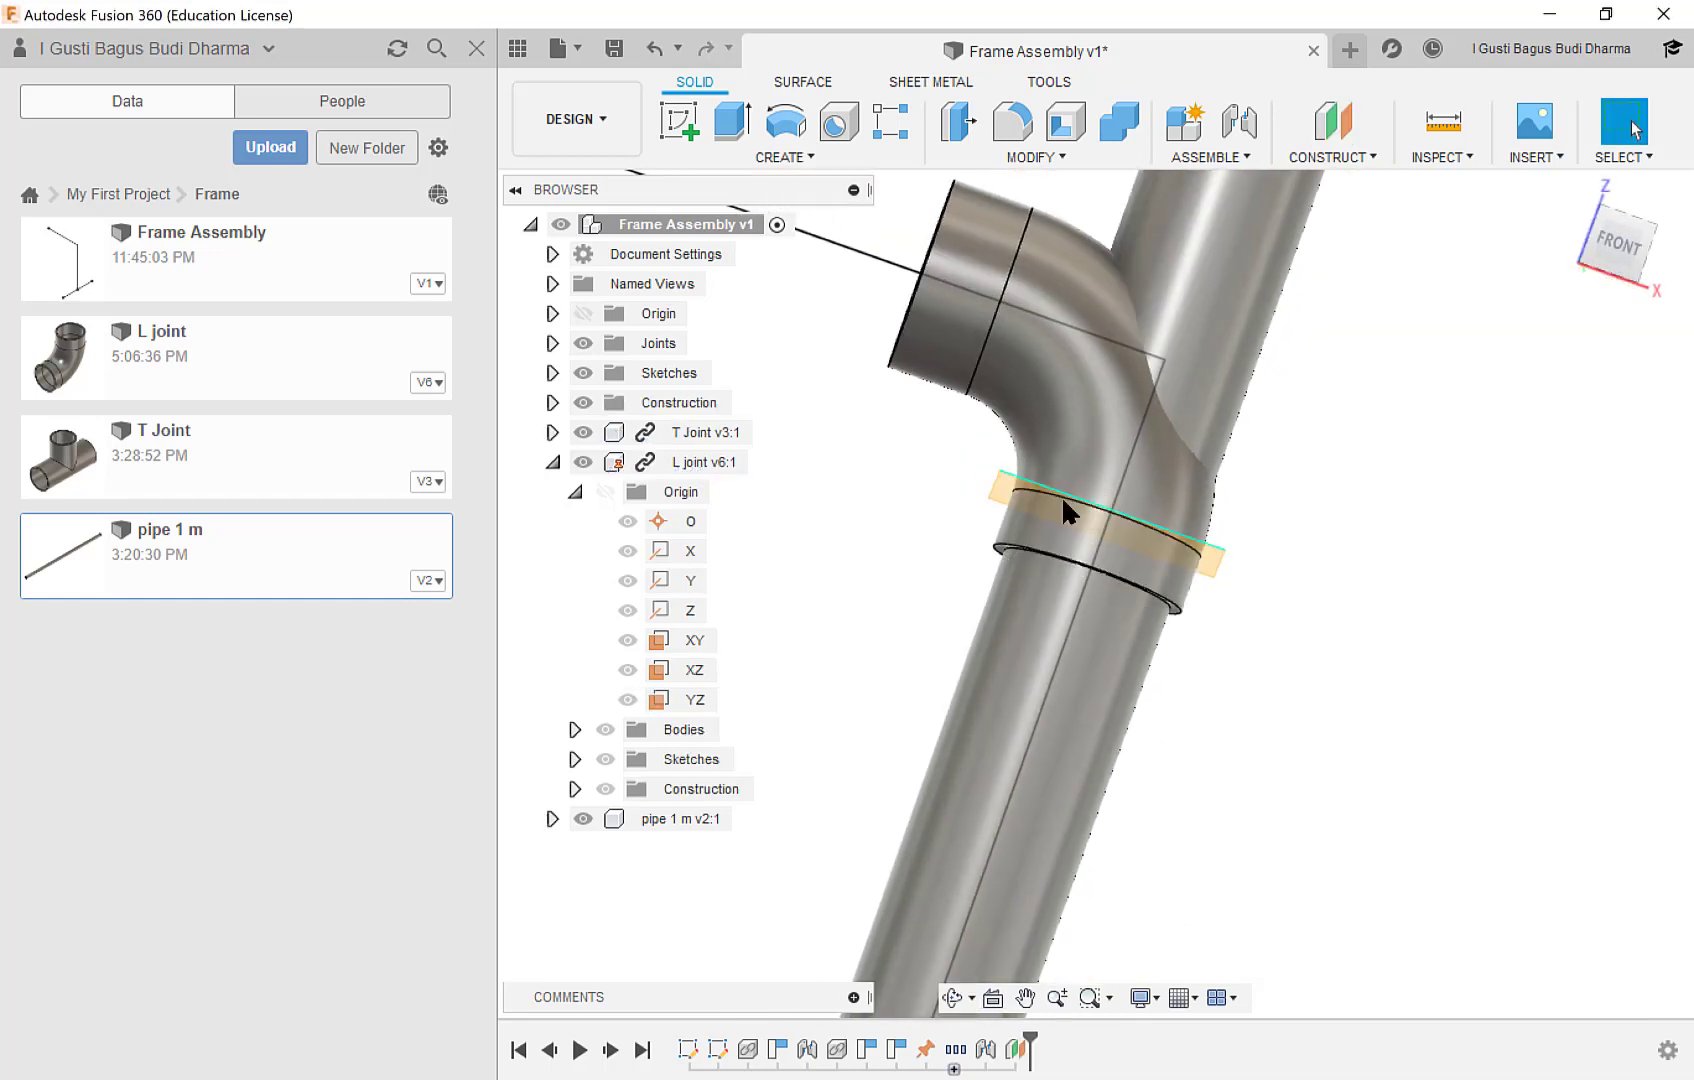
{"action": "scroll", "coordinate": [1061, 495], "scroll_direction": "up", "scroll_amount": 2}
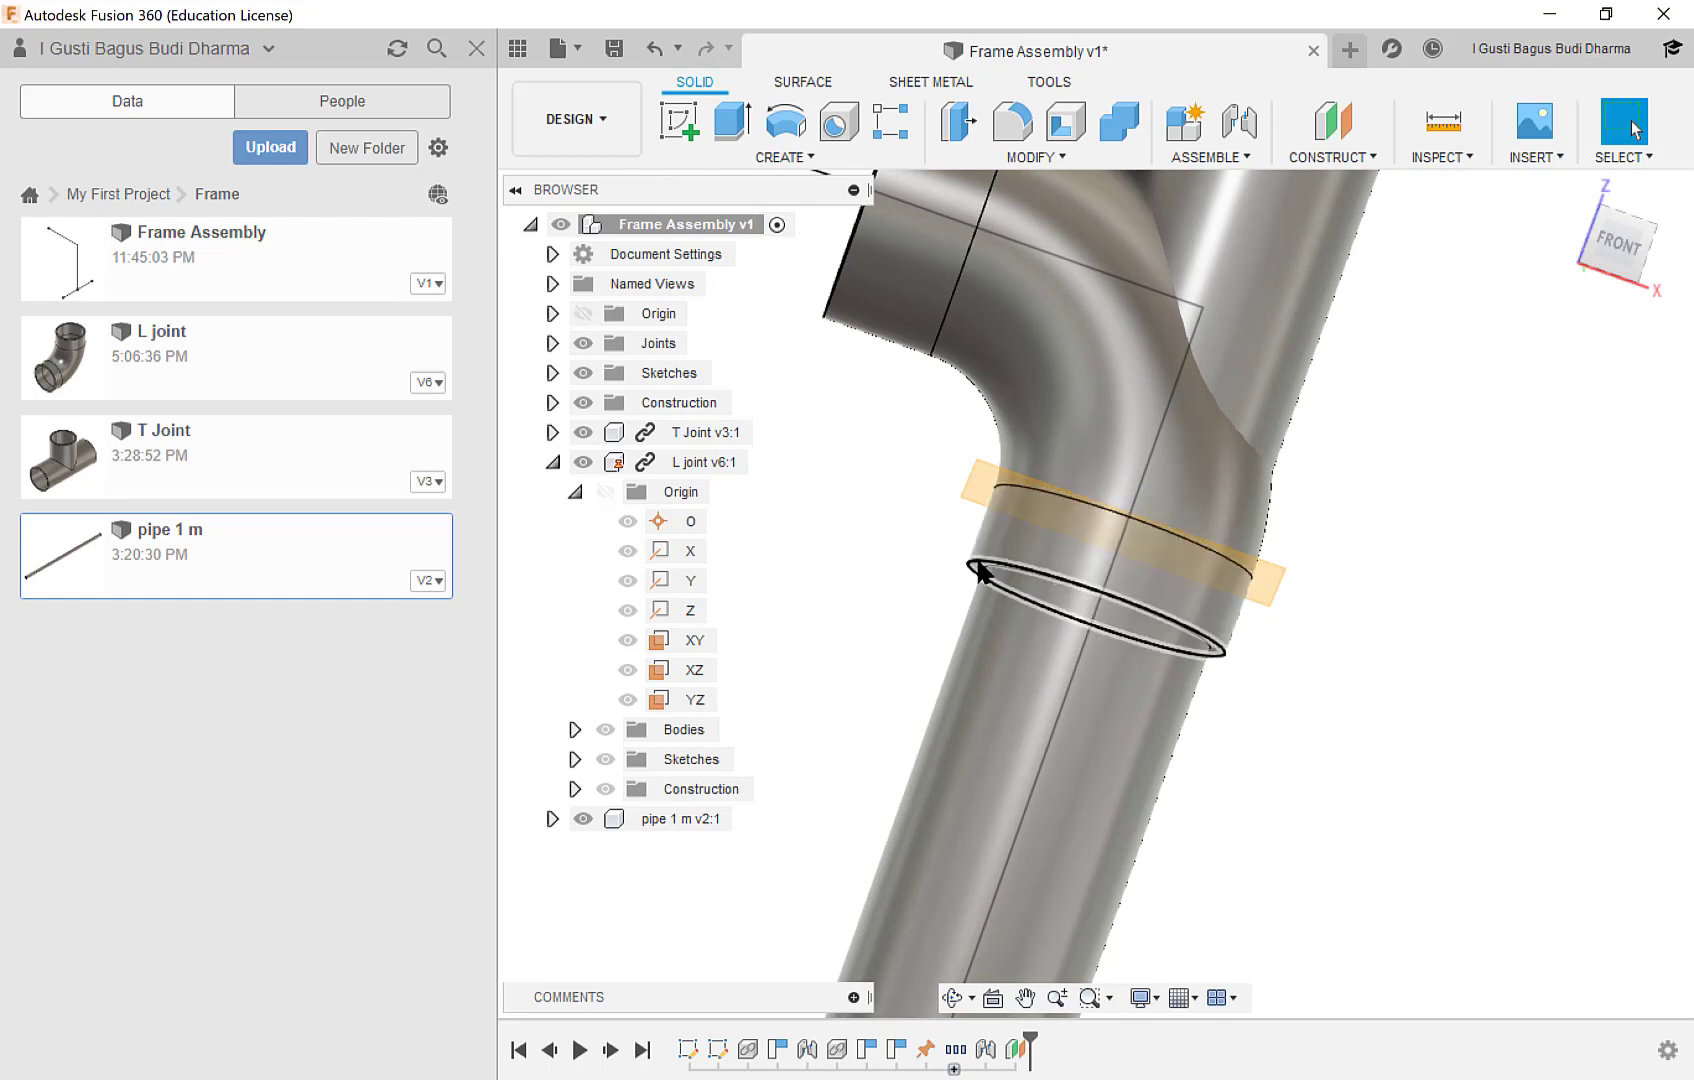
{"action": "middle_click_drag", "start_coordinate": [1162, 438], "coordinate": [1130, 500]}
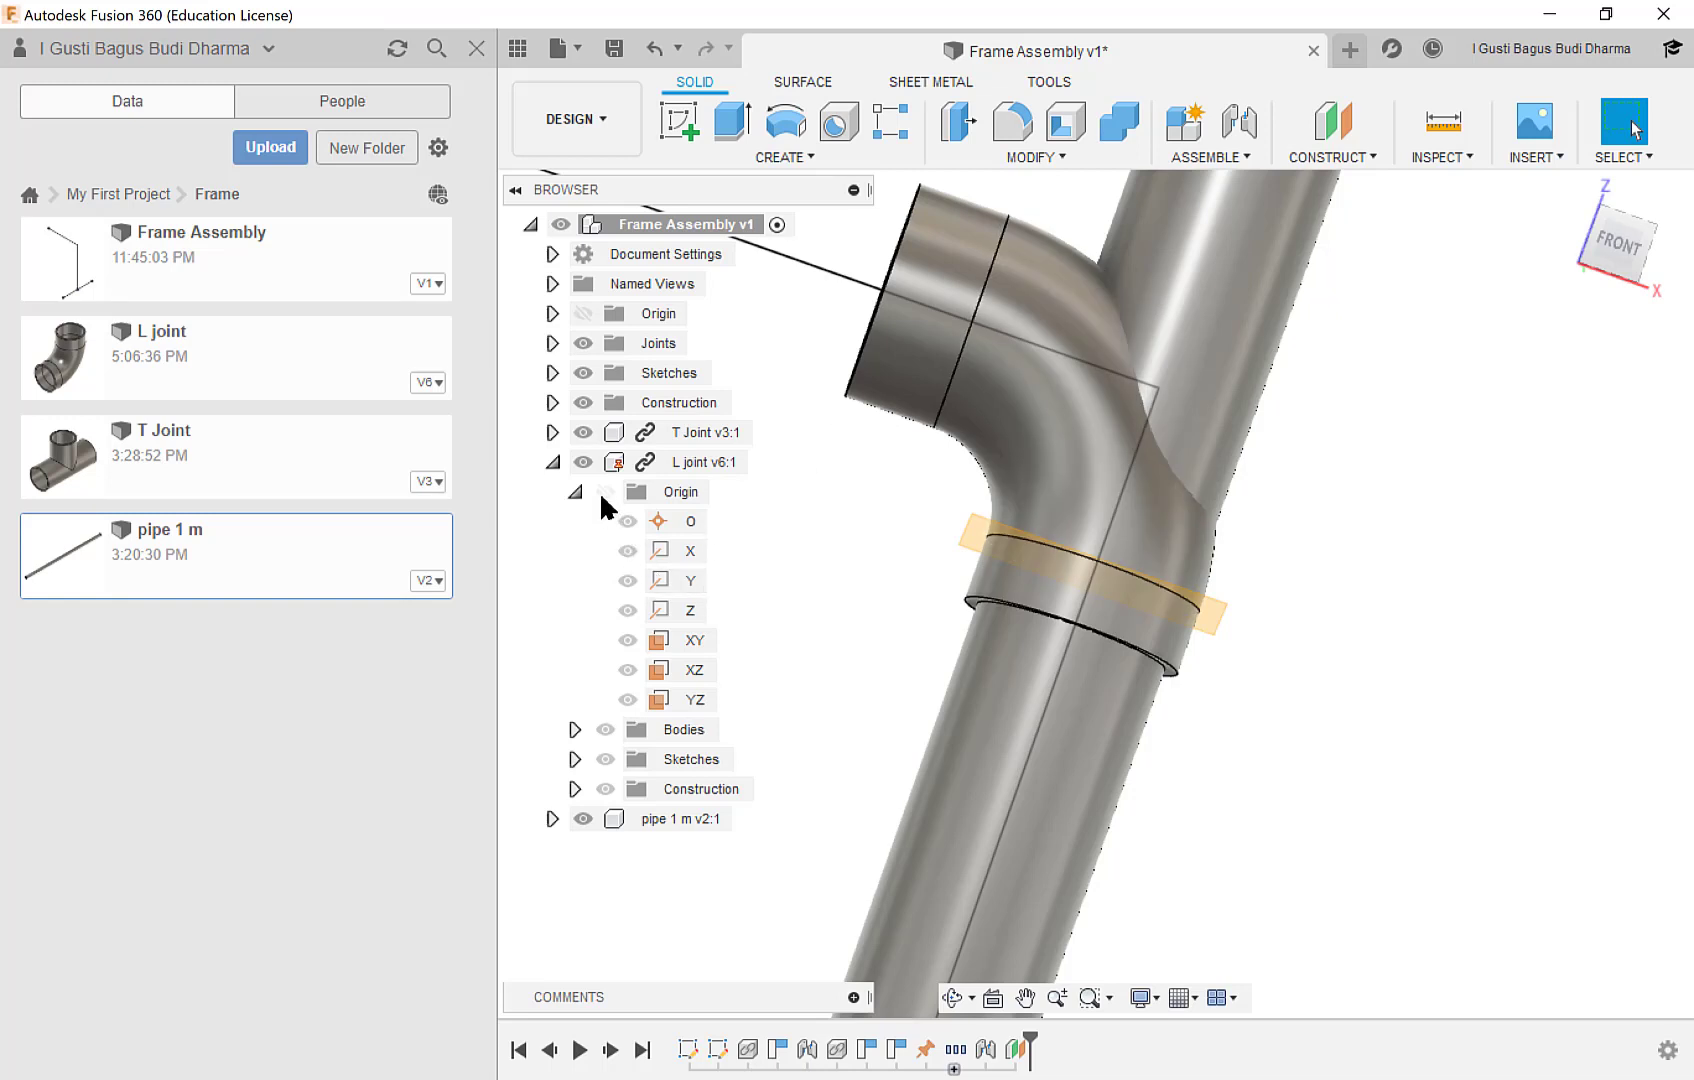
{"action": "left_click", "coordinate": [584, 462]}
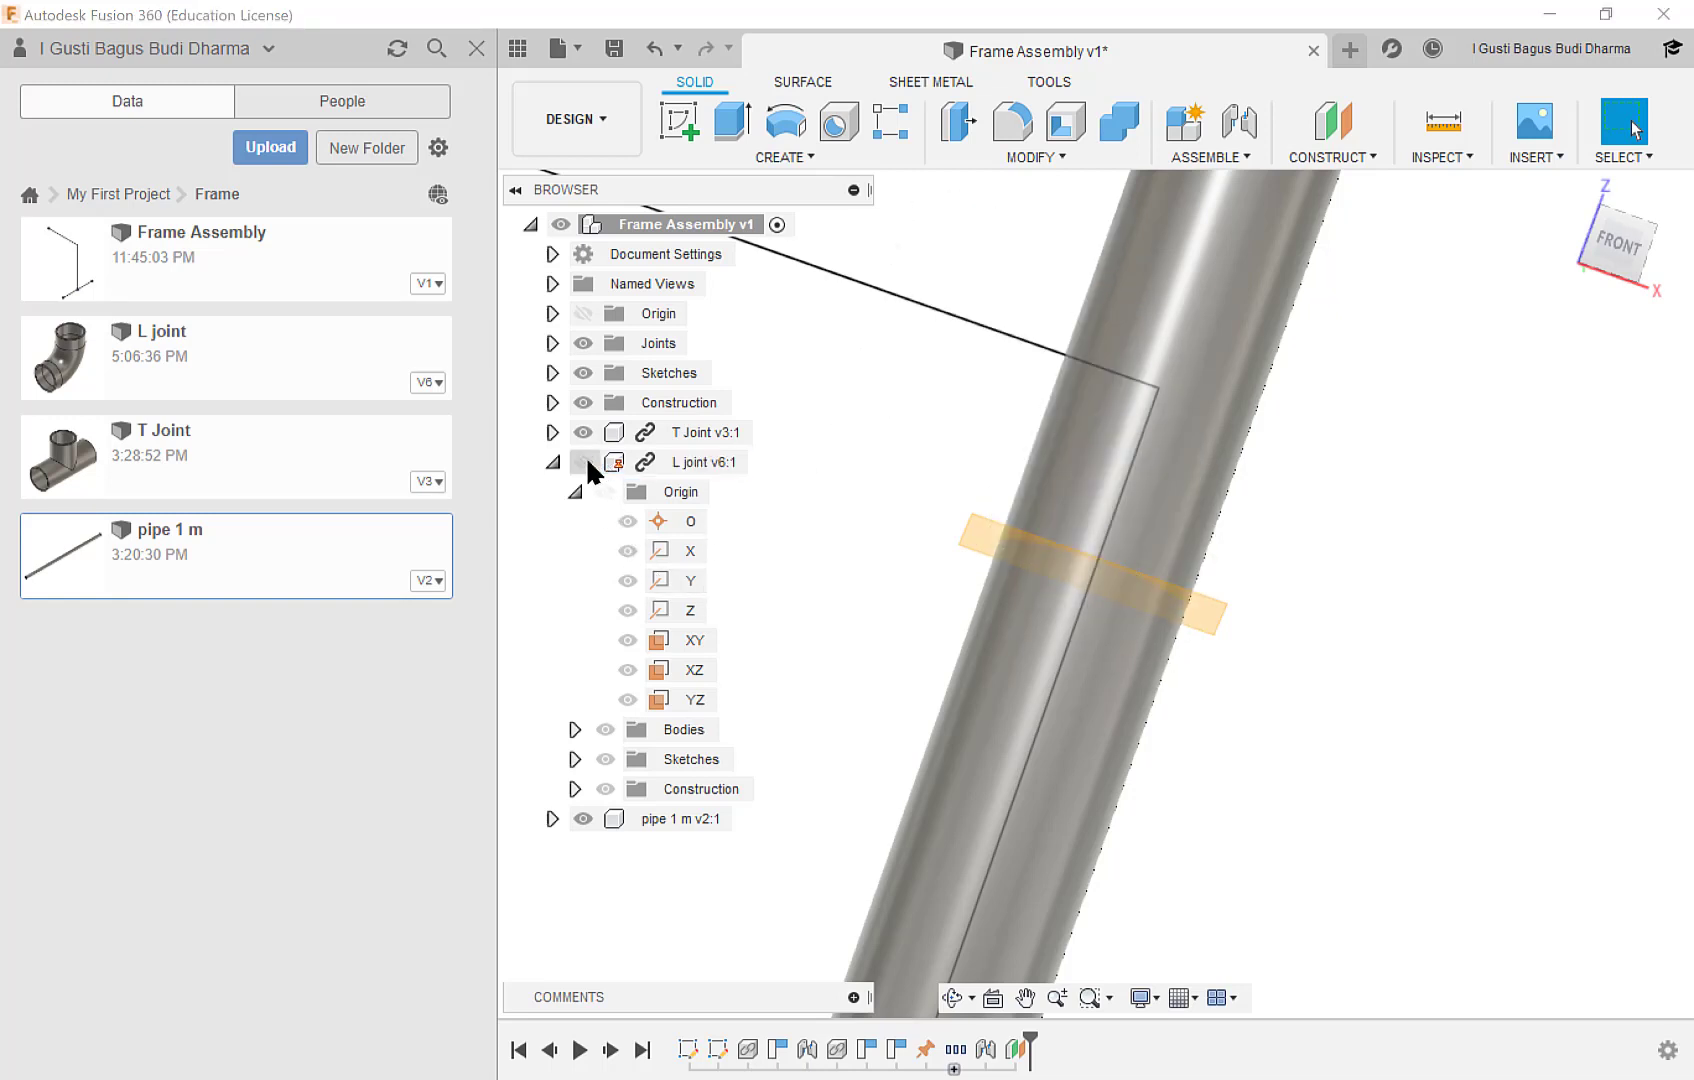
Split the pipe body with Split Body, using the offset construction plane as the splitting tool.
{"action": "scroll", "coordinate": [1255, 480], "scroll_direction": "down", "scroll_amount": 3}
{"action": "middle_click_drag", "start_coordinate": [1282, 457], "coordinate": [1233, 545]}
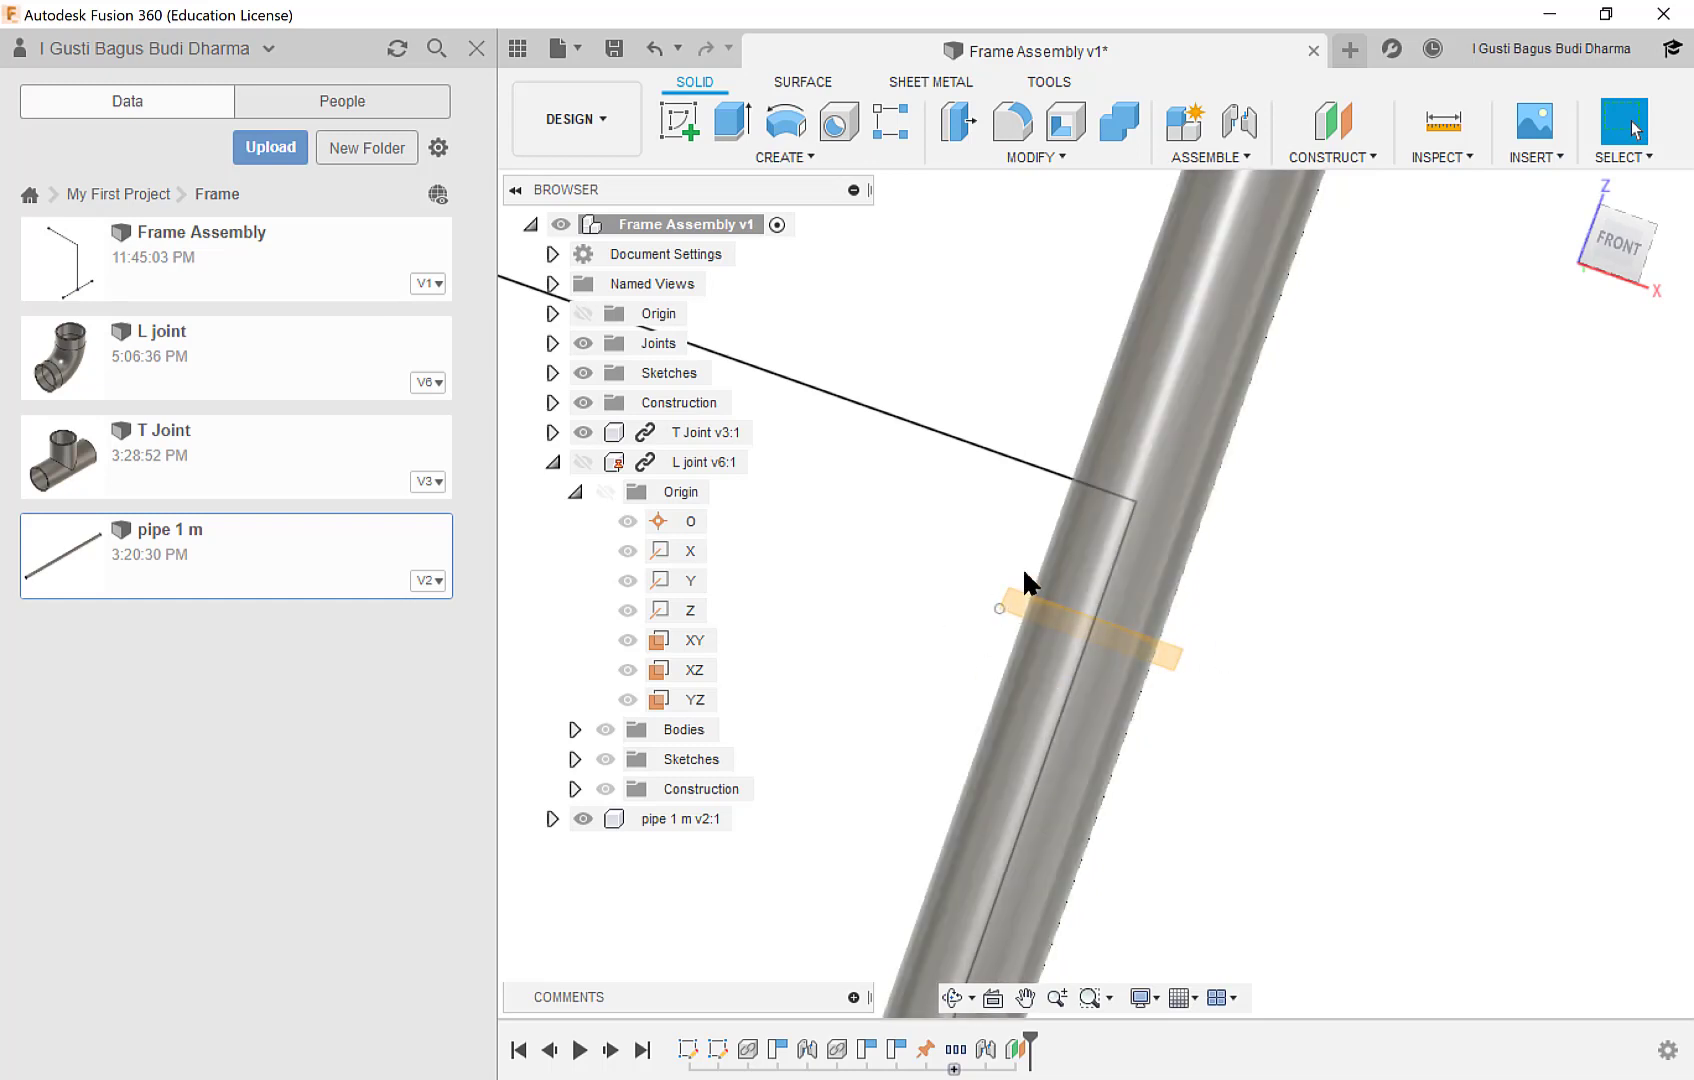
{"action": "middle_click_drag", "start_coordinate": [1254, 580], "coordinate": [1195, 575]}
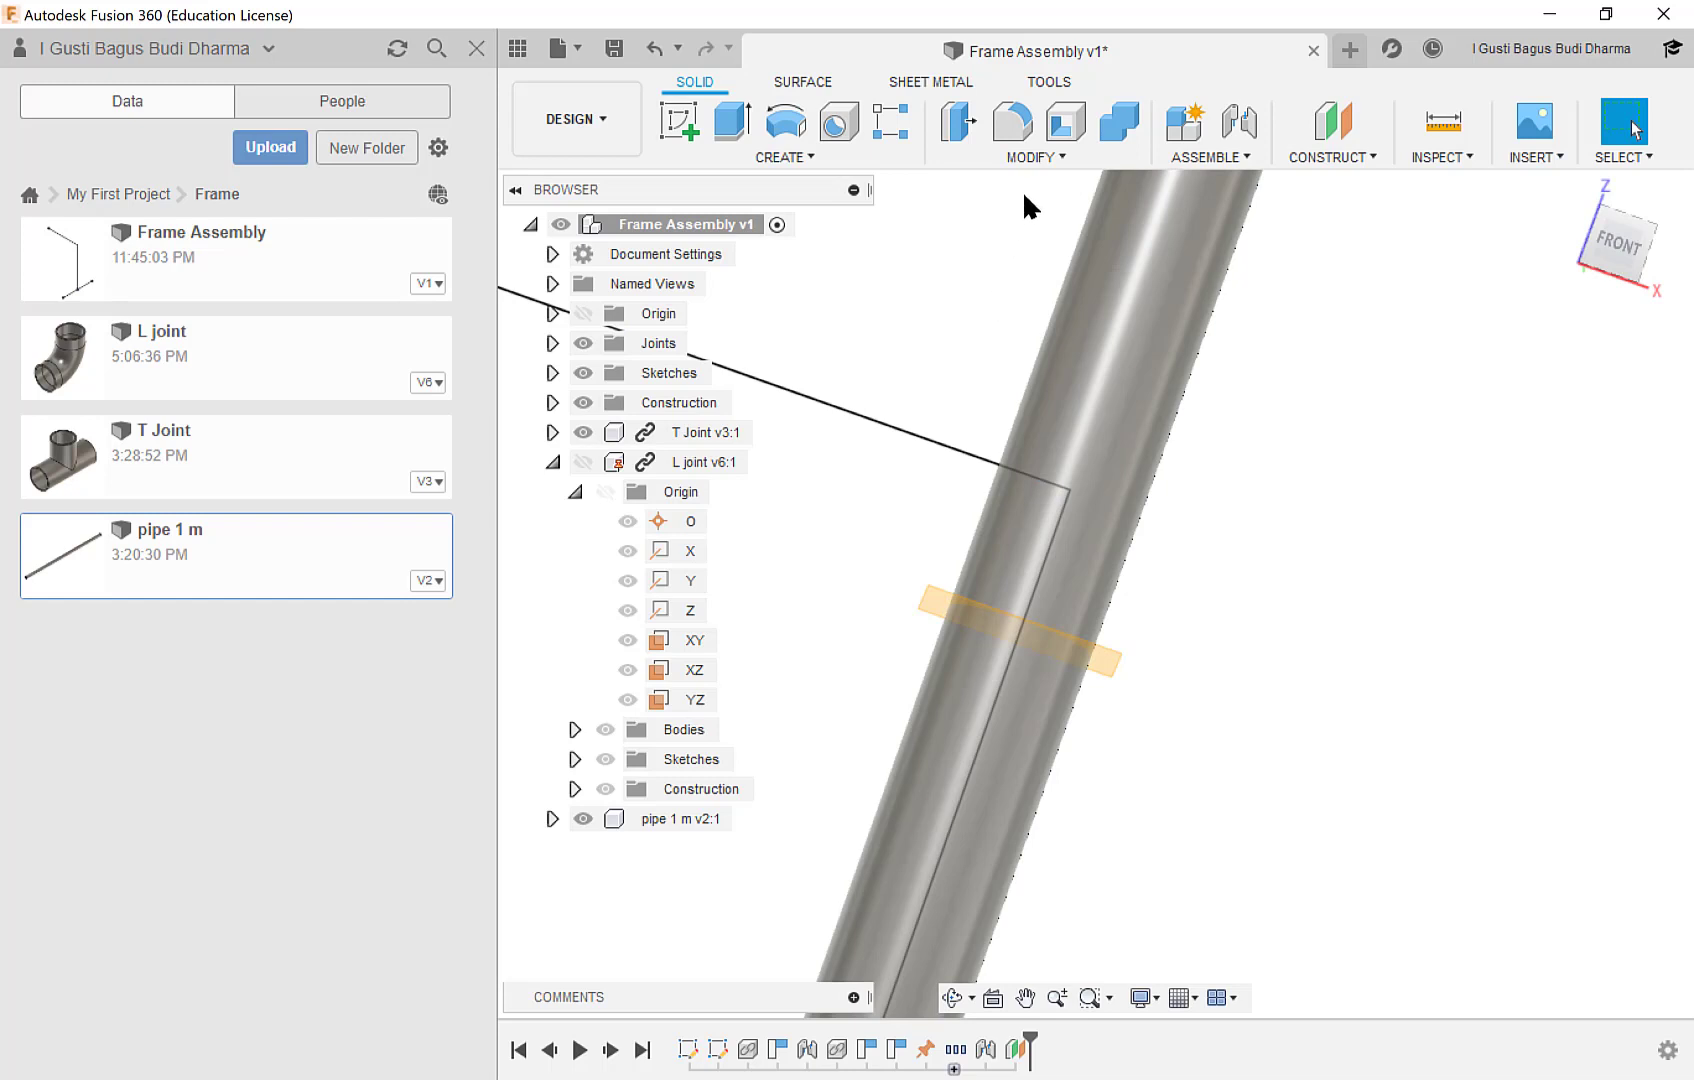
{"action": "left_click", "coordinate": [1046, 160]}
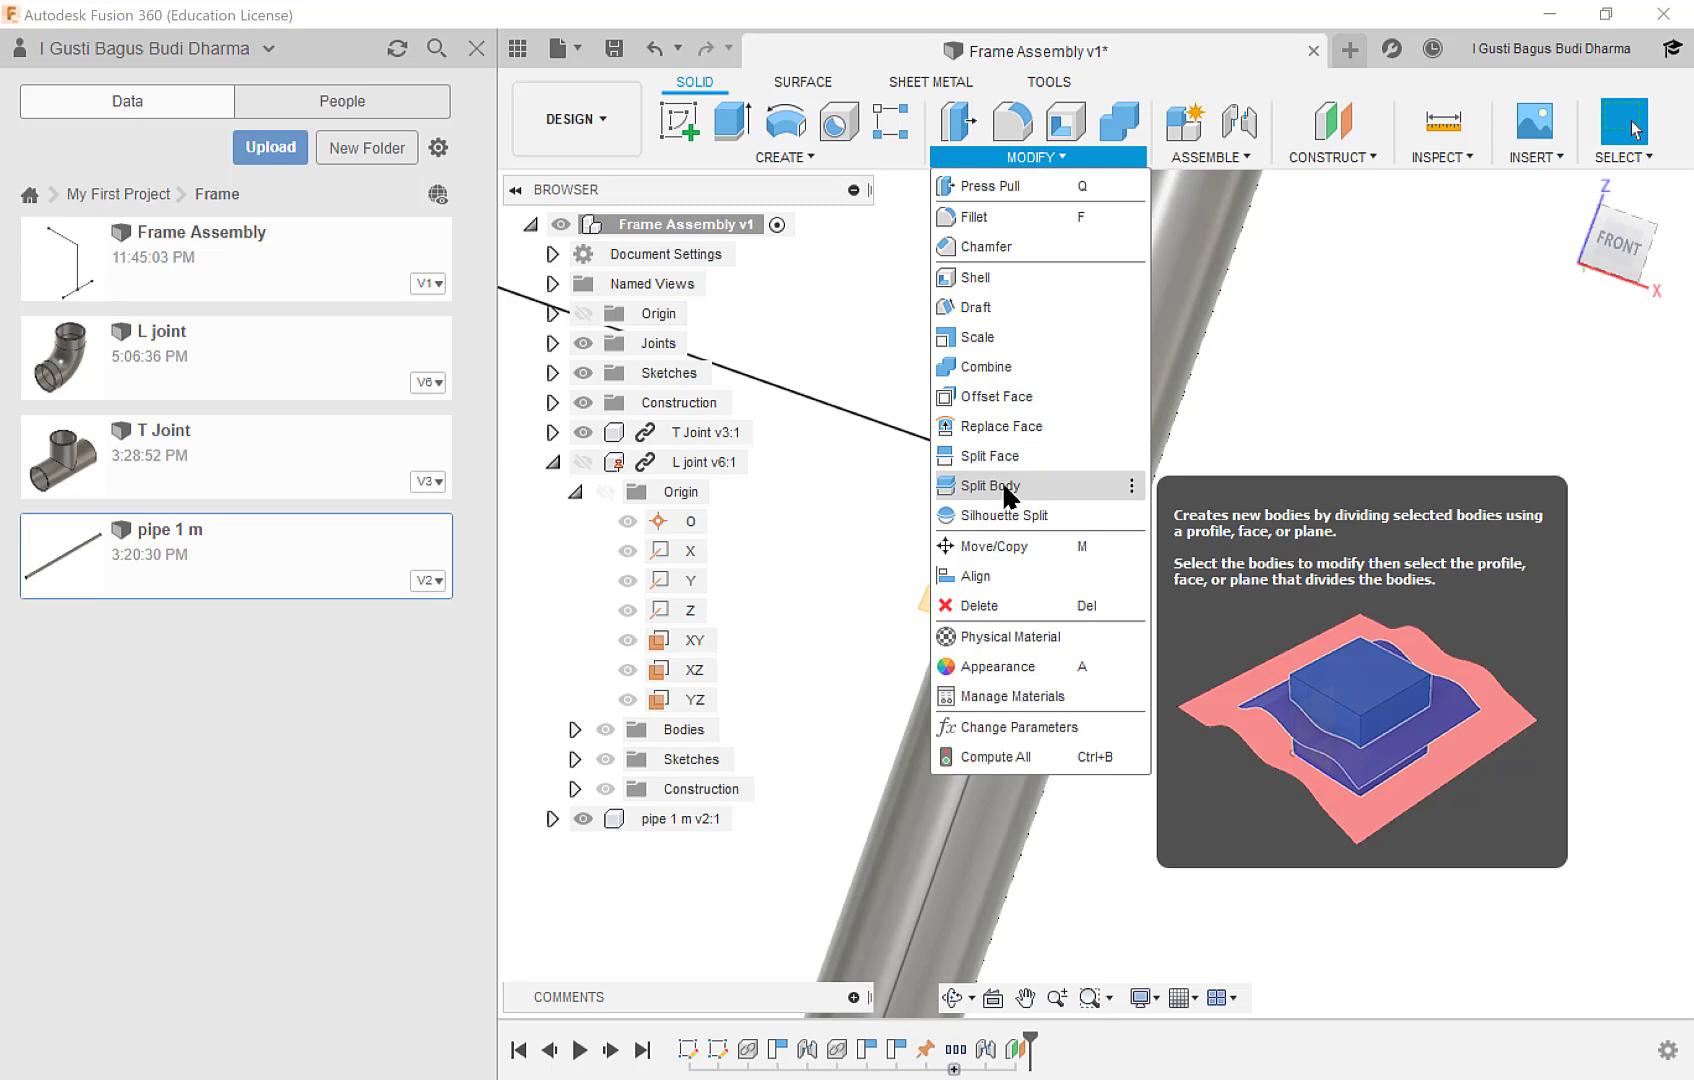
{"action": "left_click", "coordinate": [1002, 484]}
{"action": "left_click_drag", "start_coordinate": [1509, 503], "coordinate": [1410, 424]}
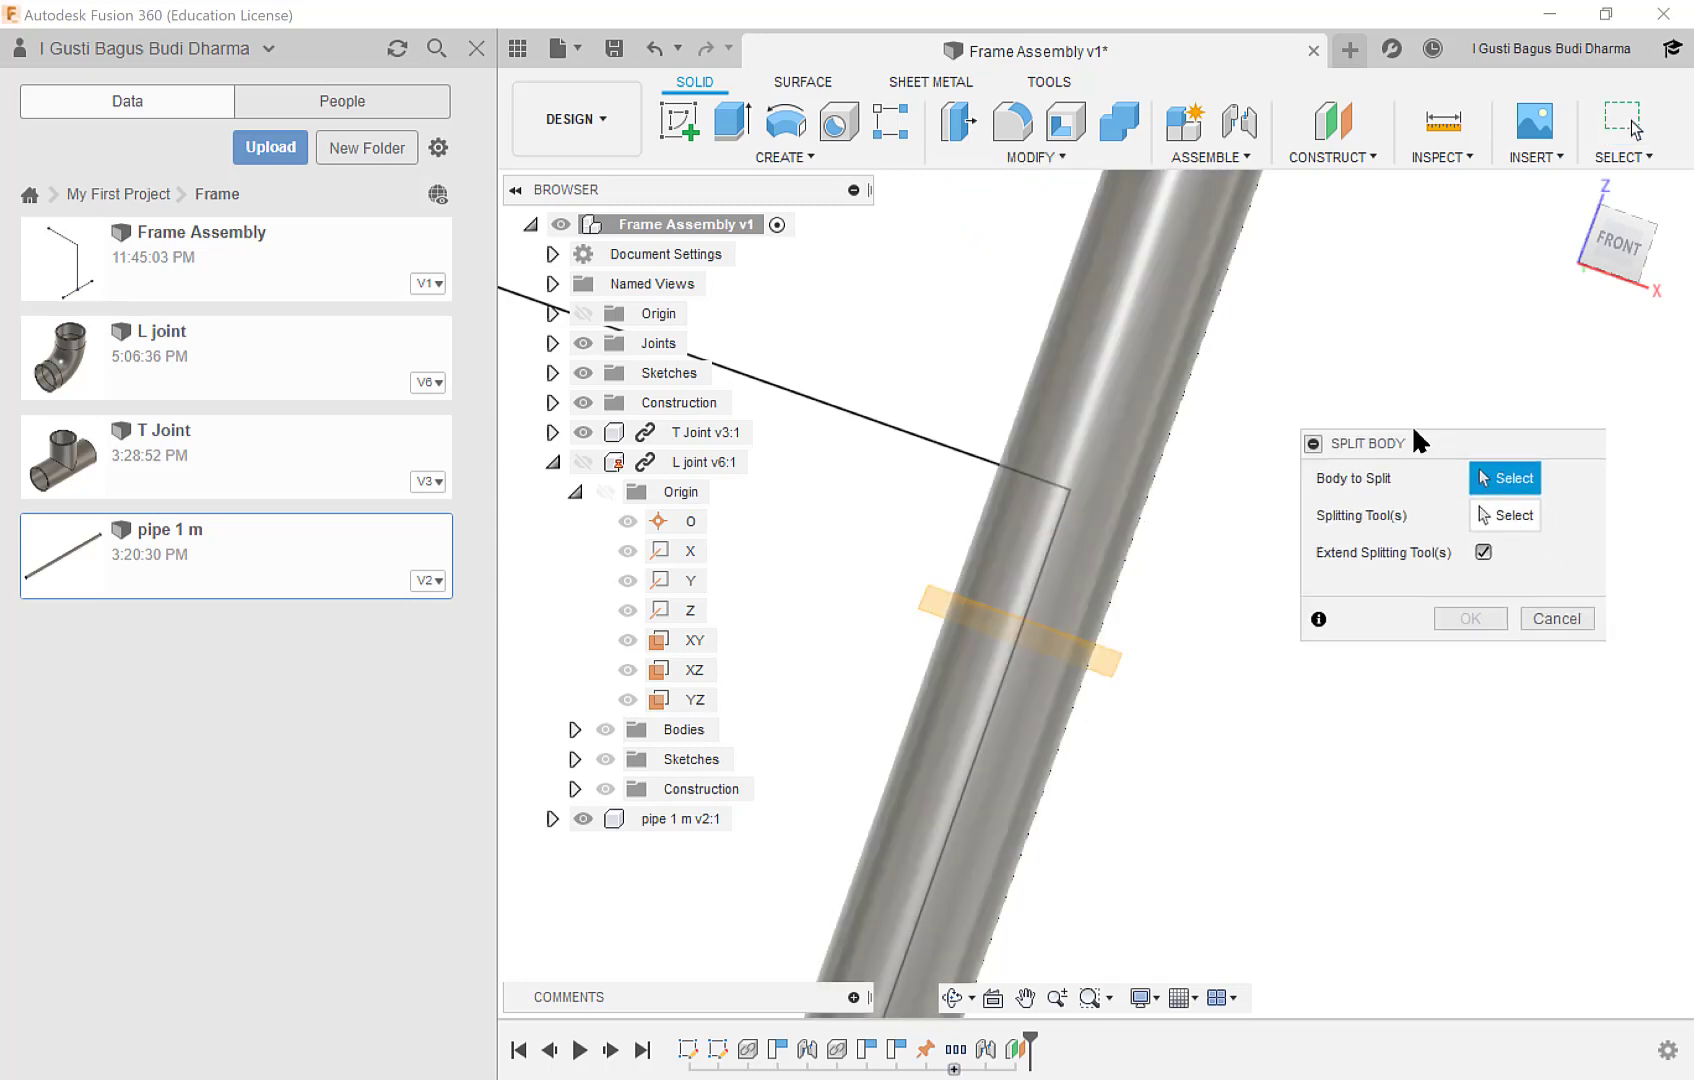
{"action": "left_click", "coordinate": [1147, 400]}
{"action": "left_click", "coordinate": [1496, 497]}
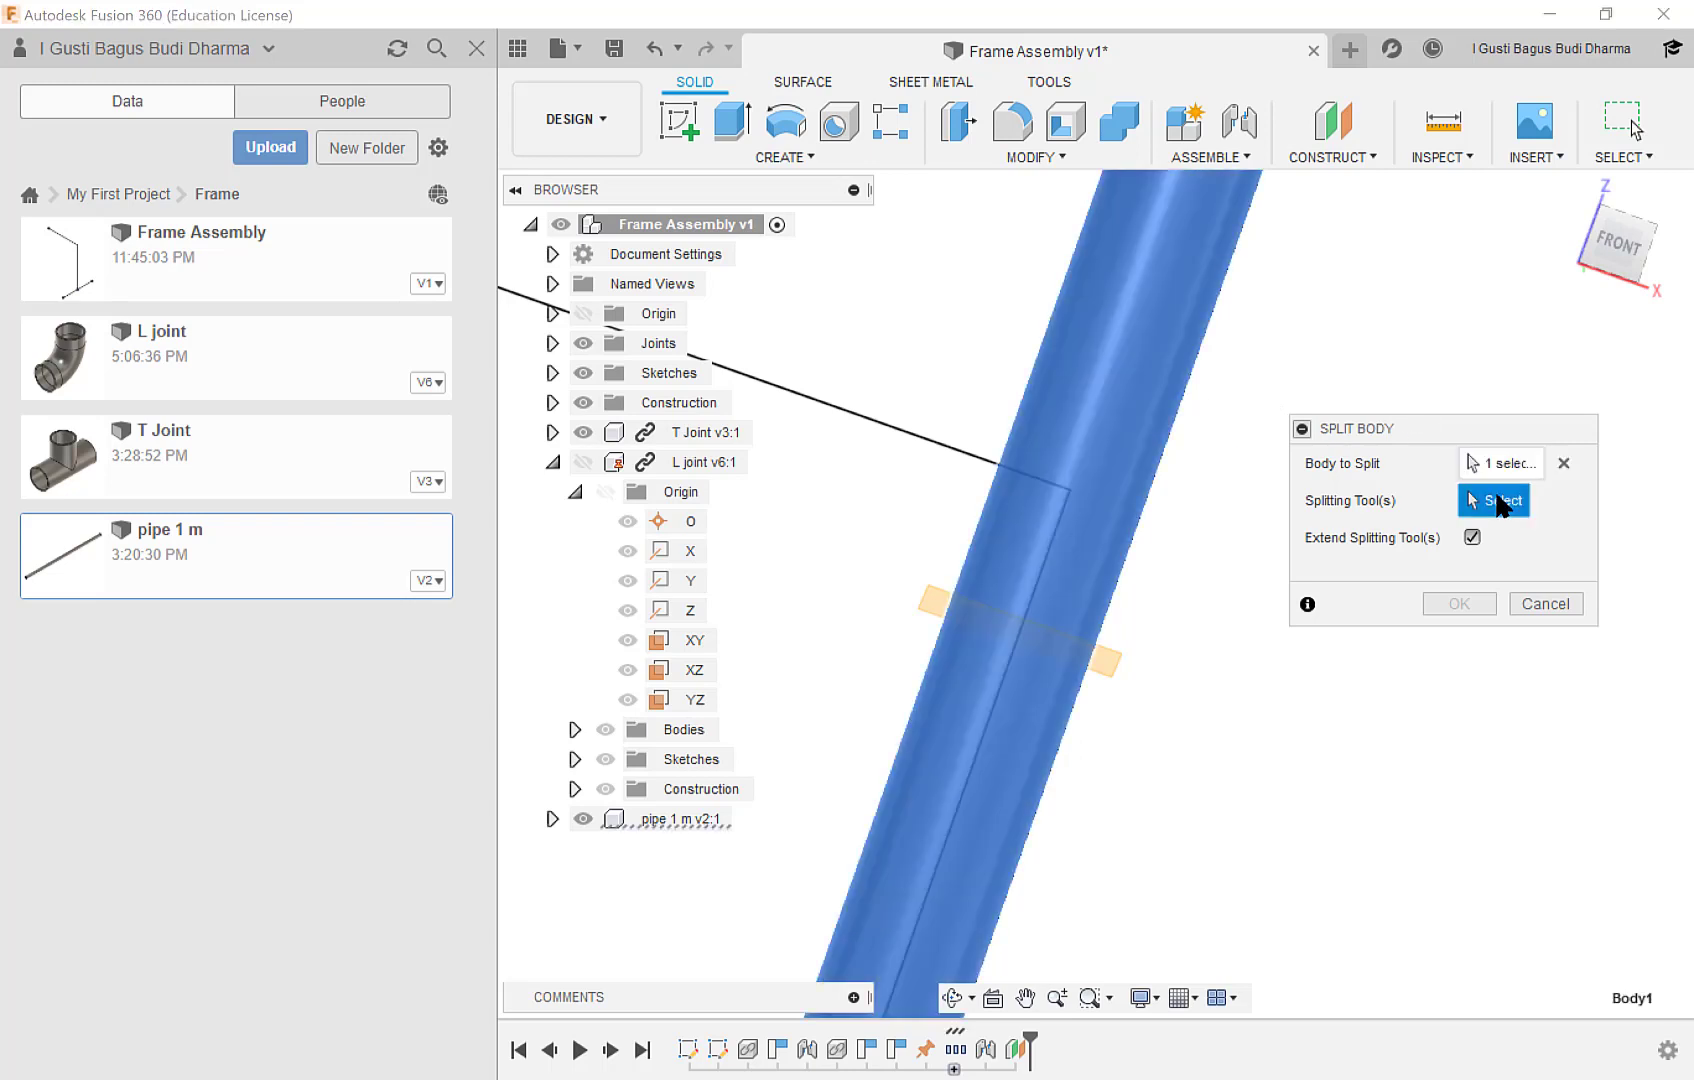
{"action": "left_click", "coordinate": [1112, 659]}
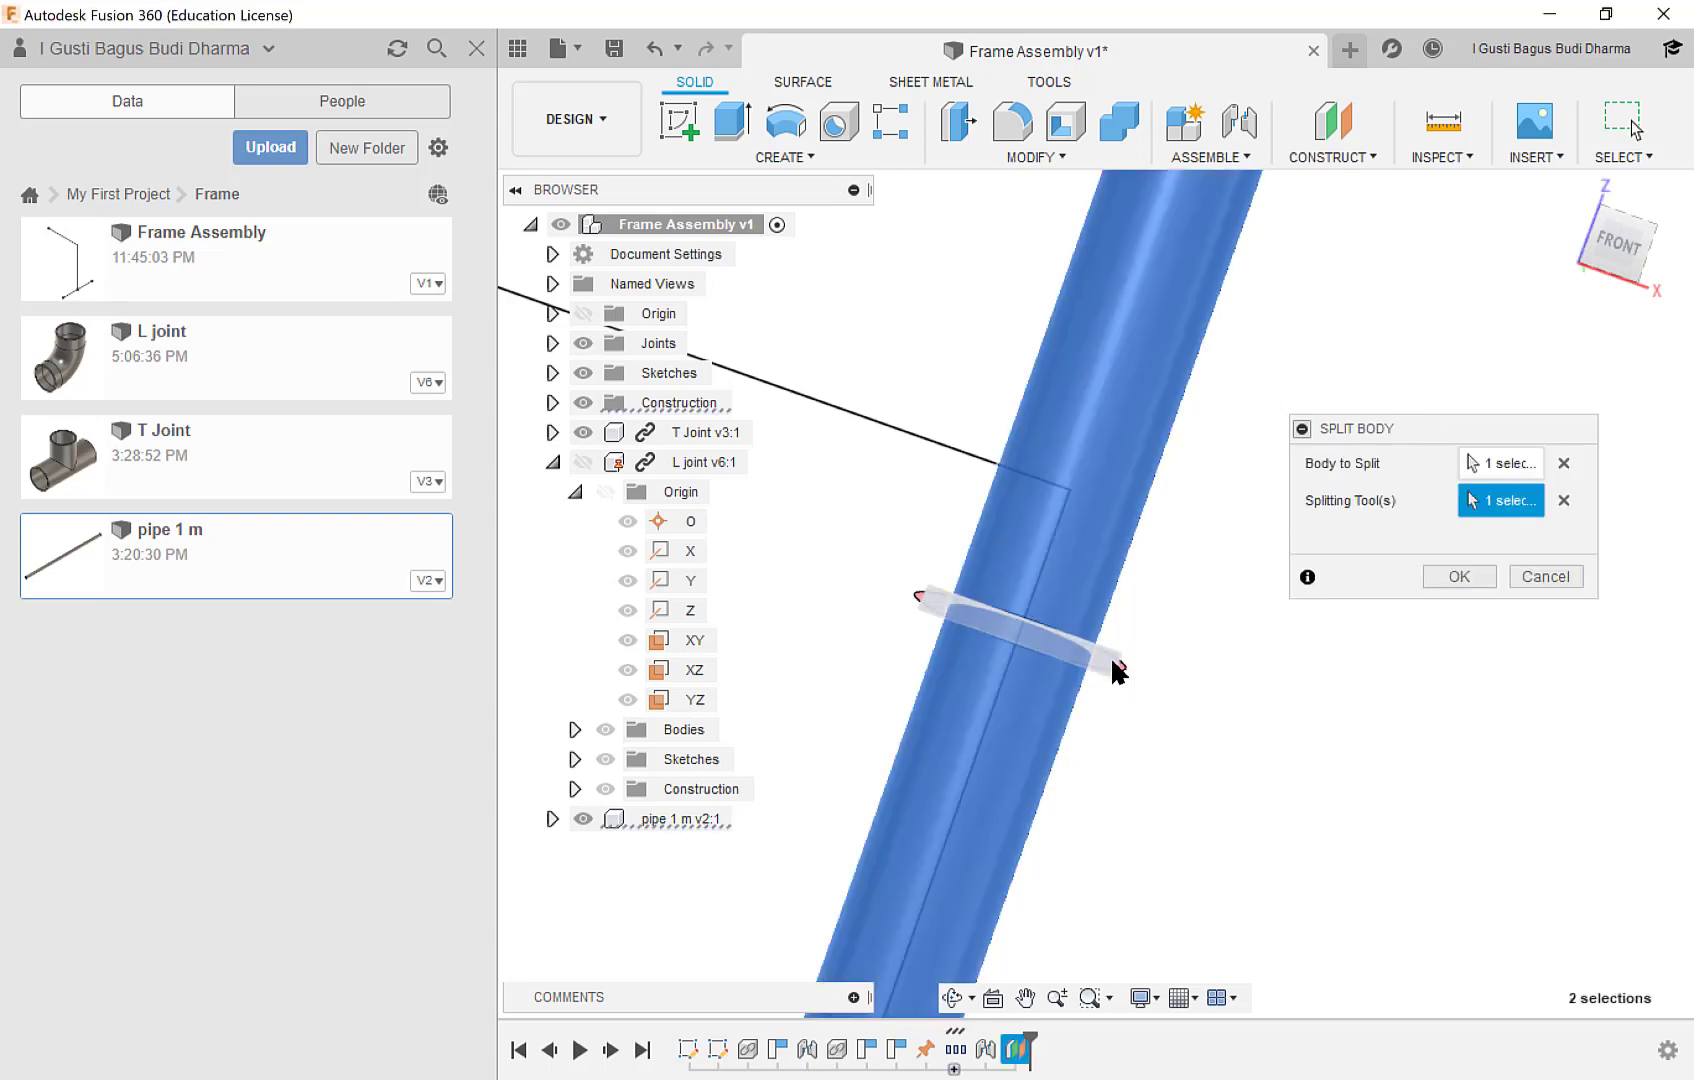
{"action": "left_click", "coordinate": [1456, 577]}
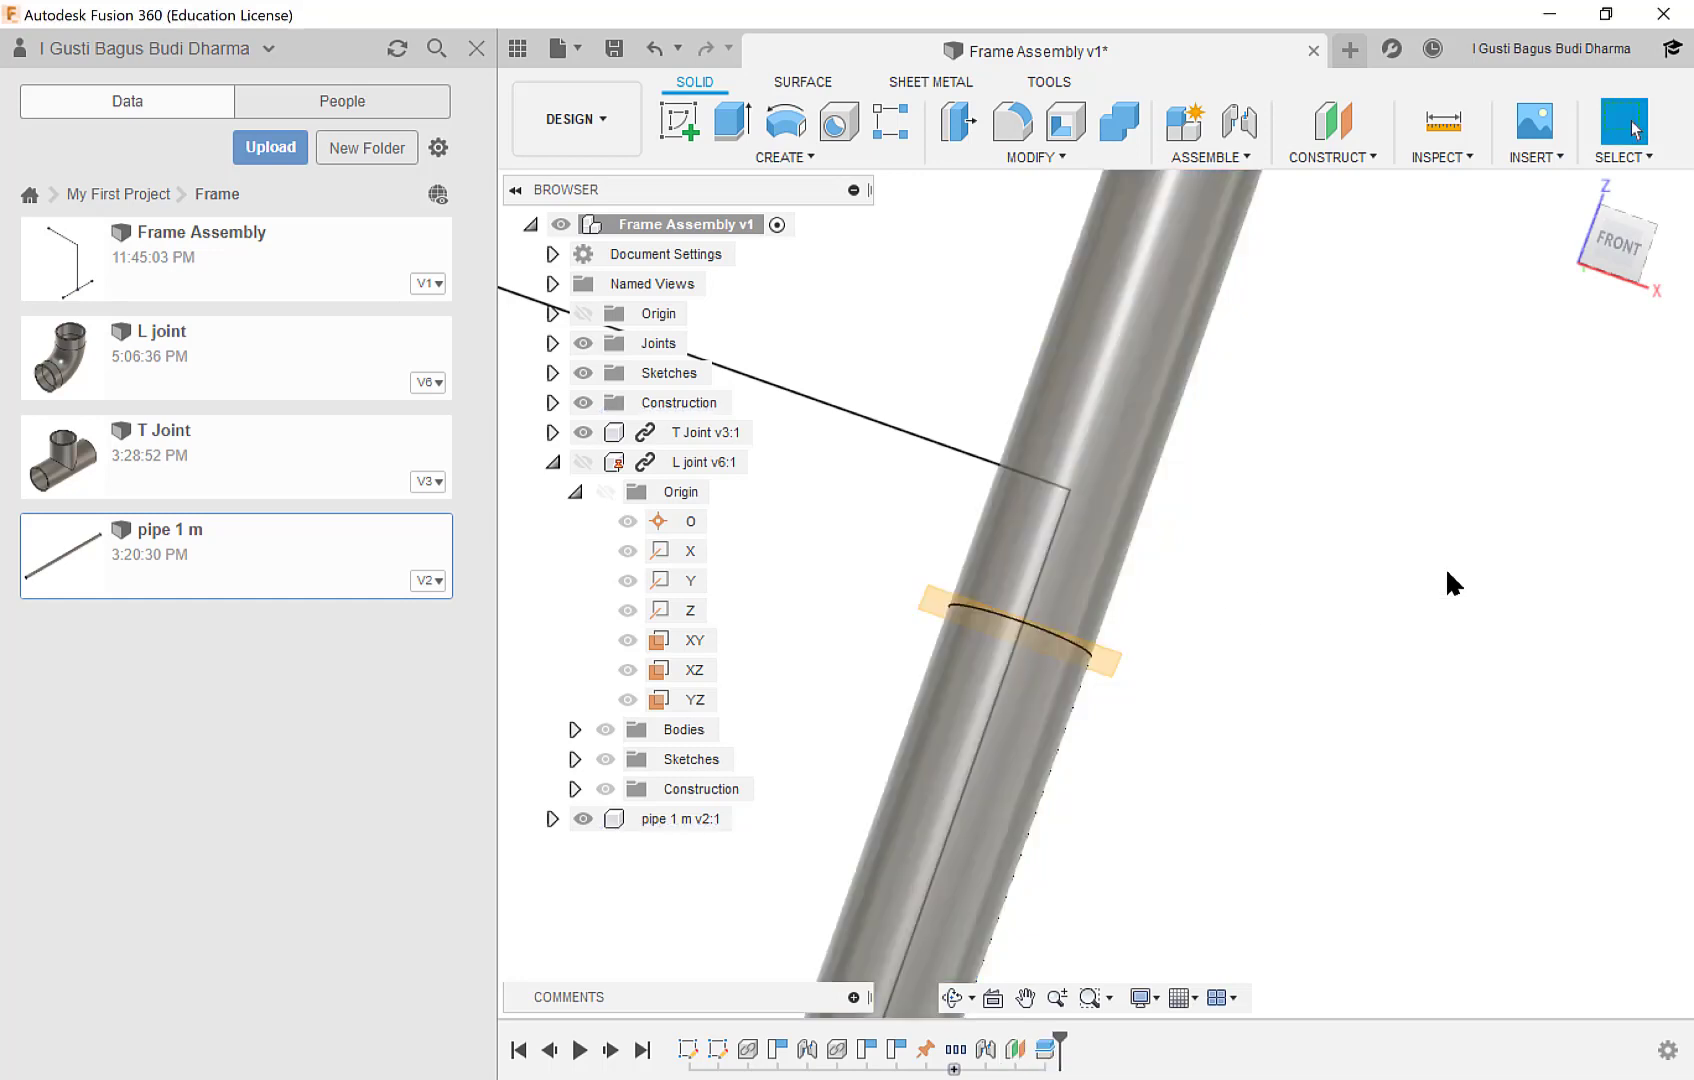
List the bodies of the pipe component and toggle Body1 and Body2 off and on to identify each split piece.
{"action": "middle_click_drag", "start_coordinate": [1156, 619], "coordinate": [1183, 537]}
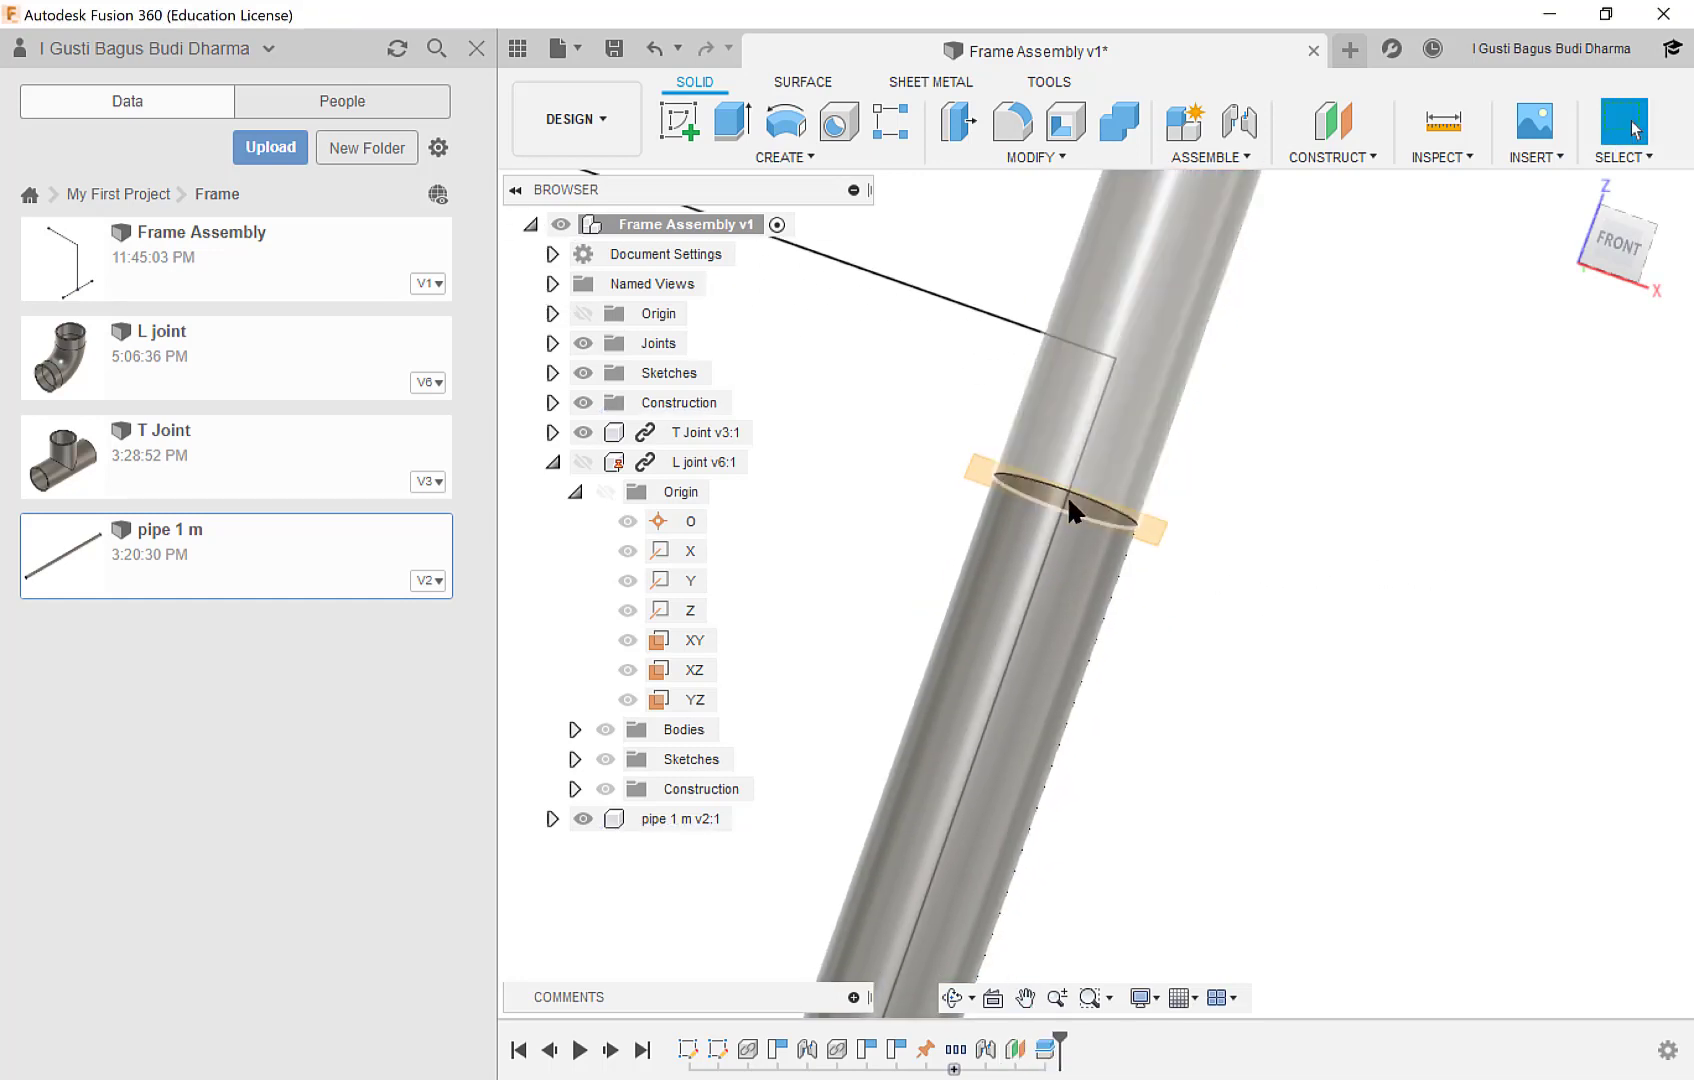
{"action": "left_click", "coordinate": [552, 462]}
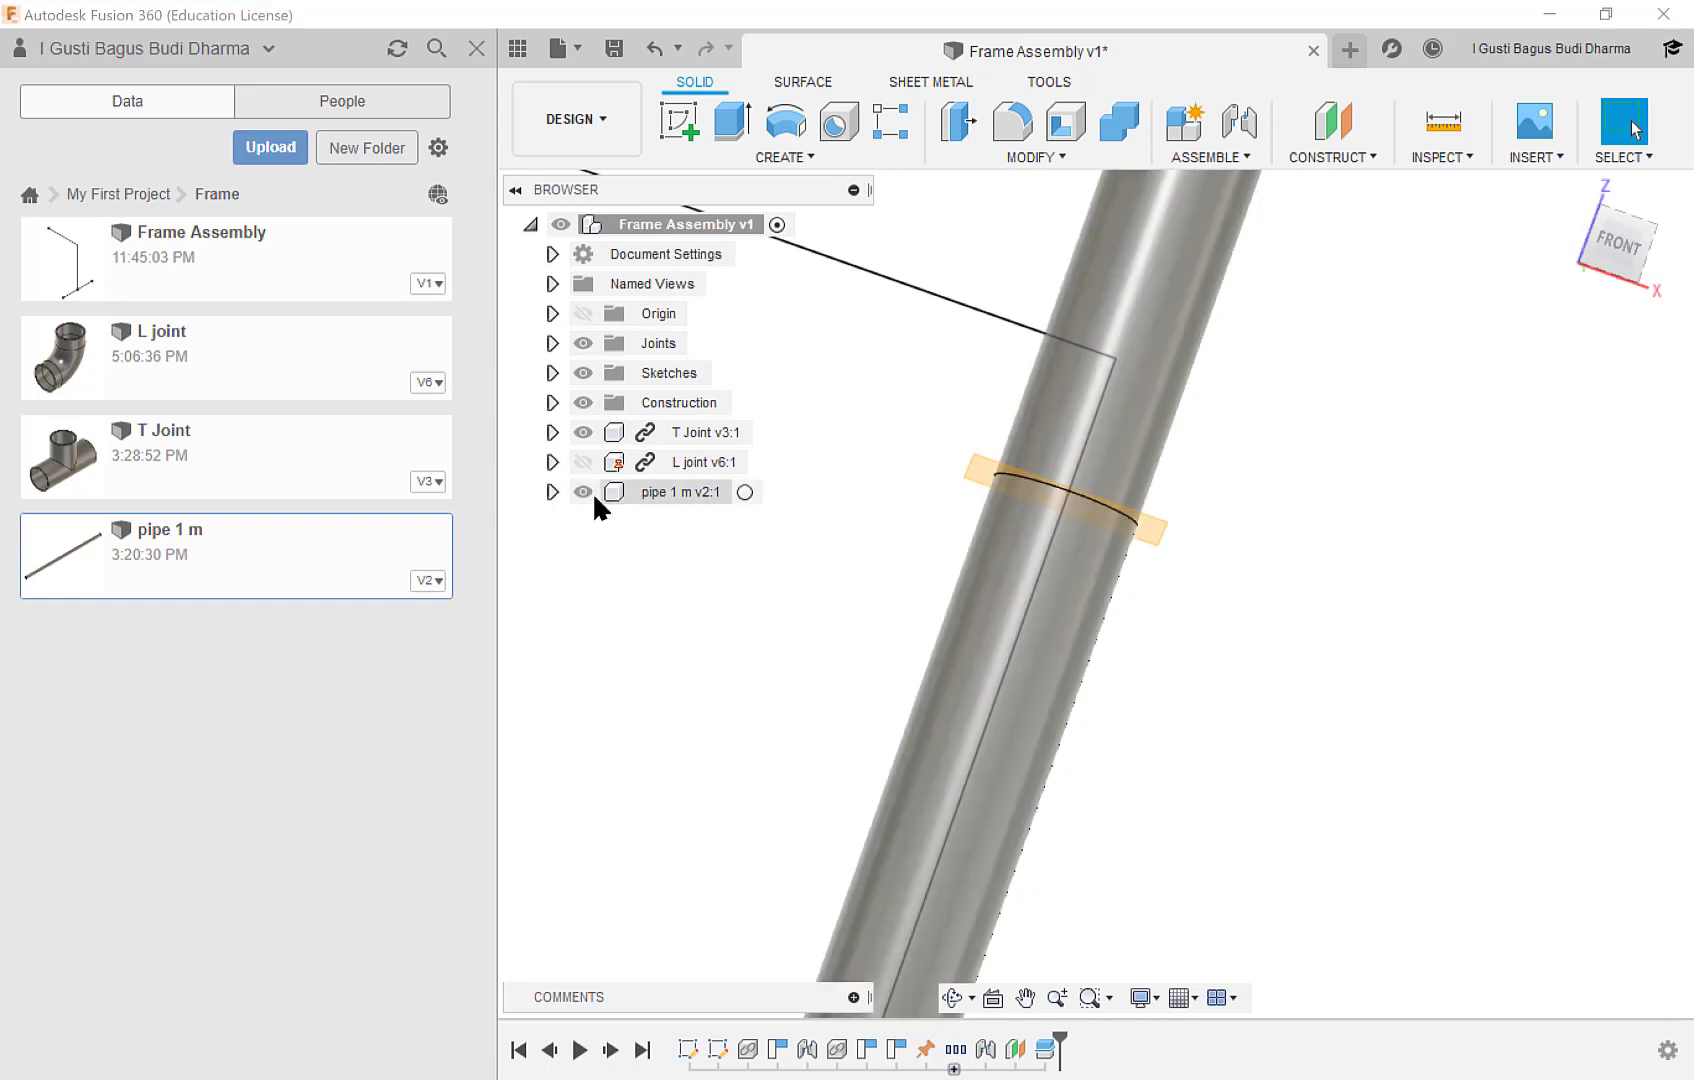
{"action": "left_click", "coordinate": [552, 491]}
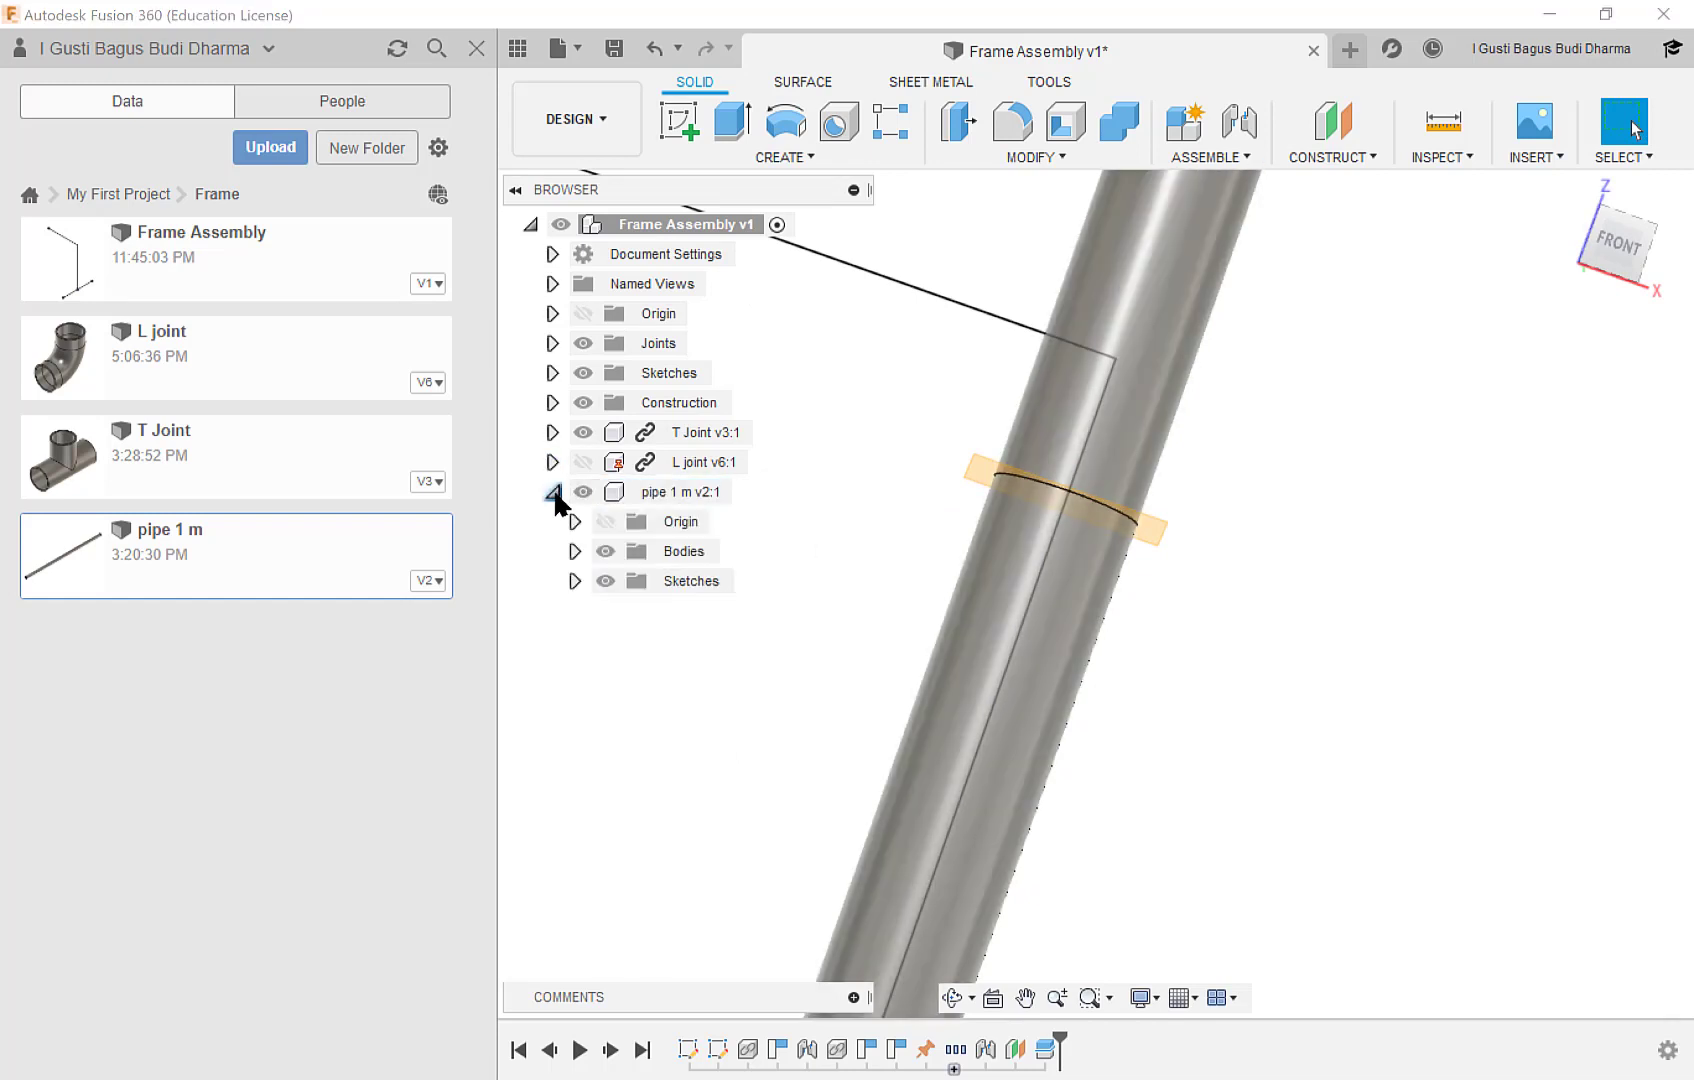
{"action": "left_click", "coordinate": [575, 551]}
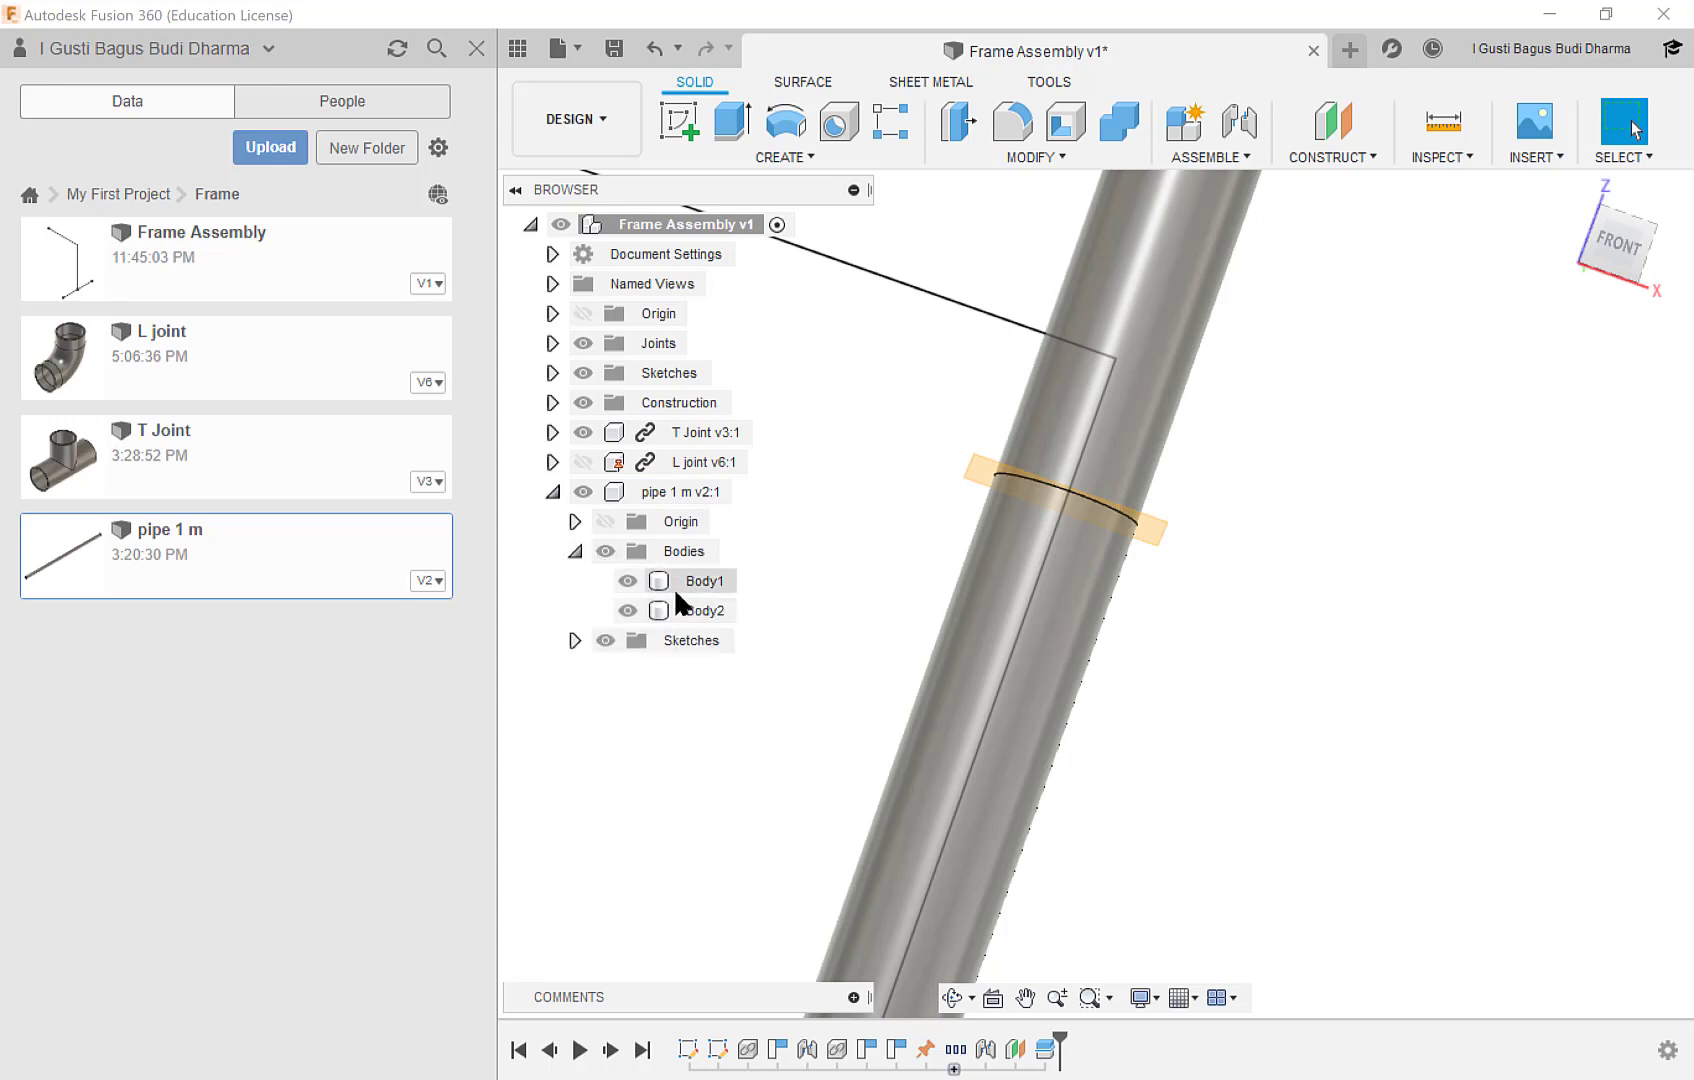
{"action": "left_click", "coordinate": [636, 580]}
{"action": "left_click", "coordinate": [627, 582]}
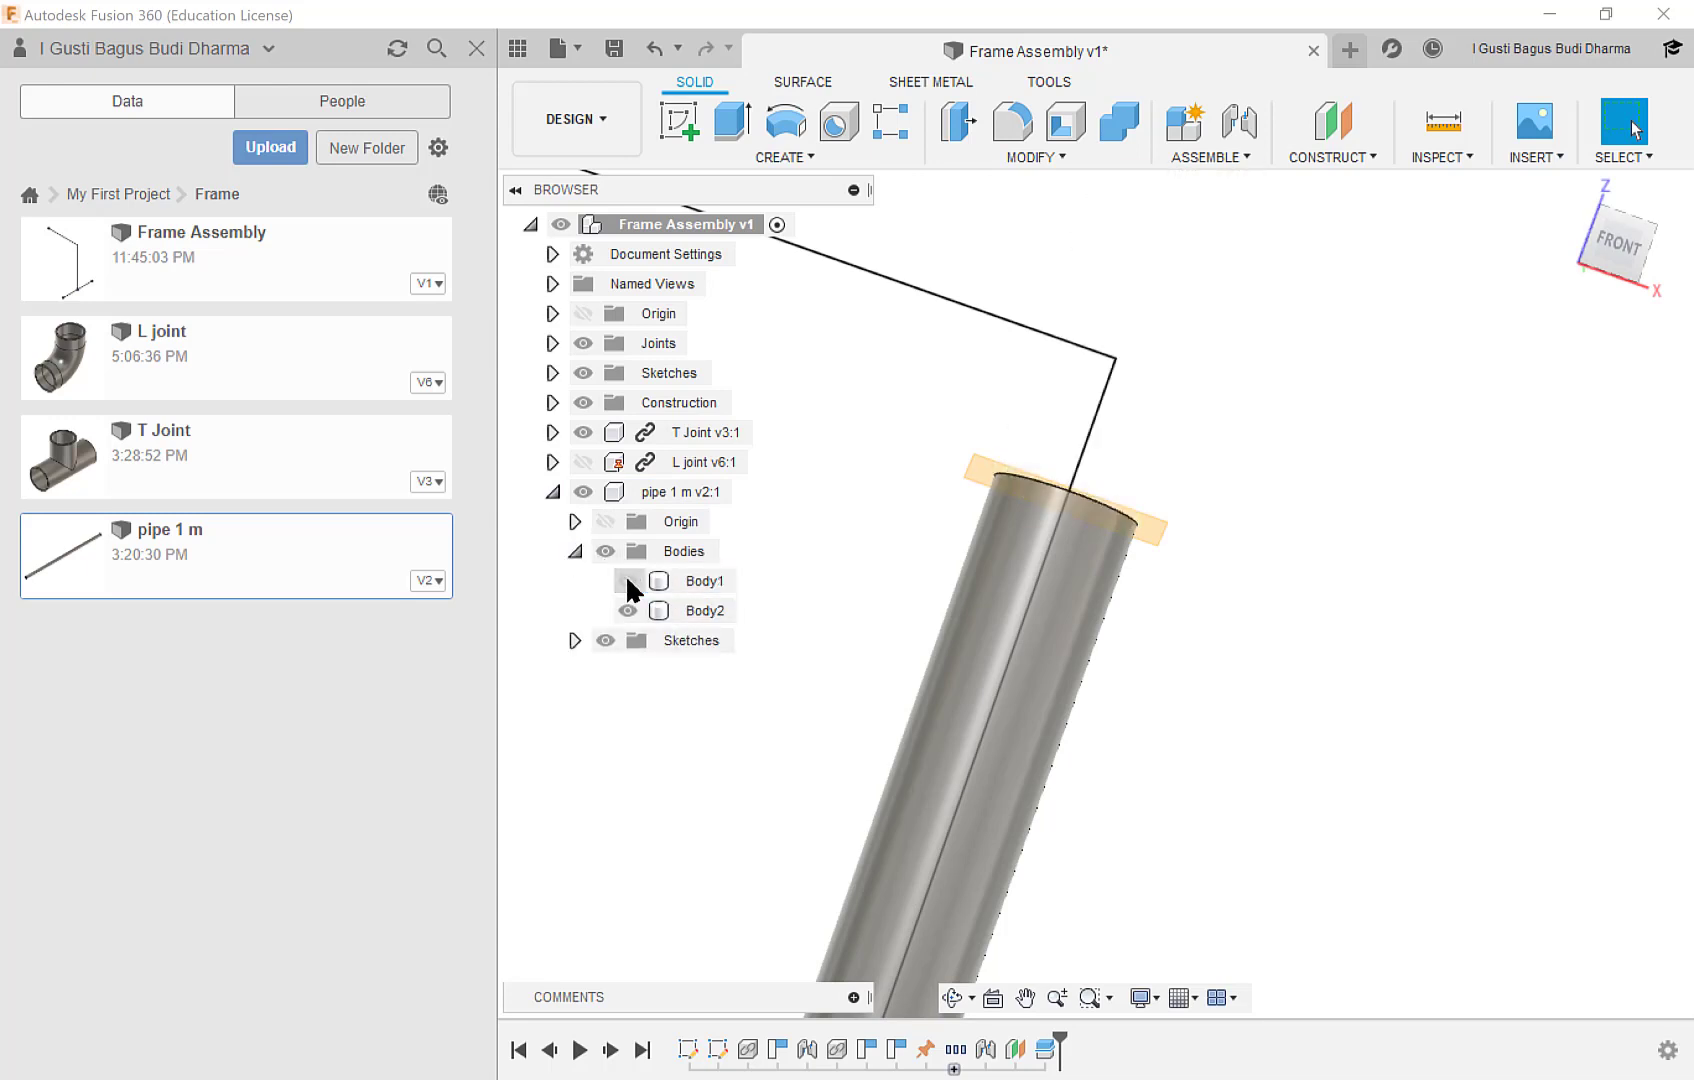
{"action": "left_click", "coordinate": [626, 580]}
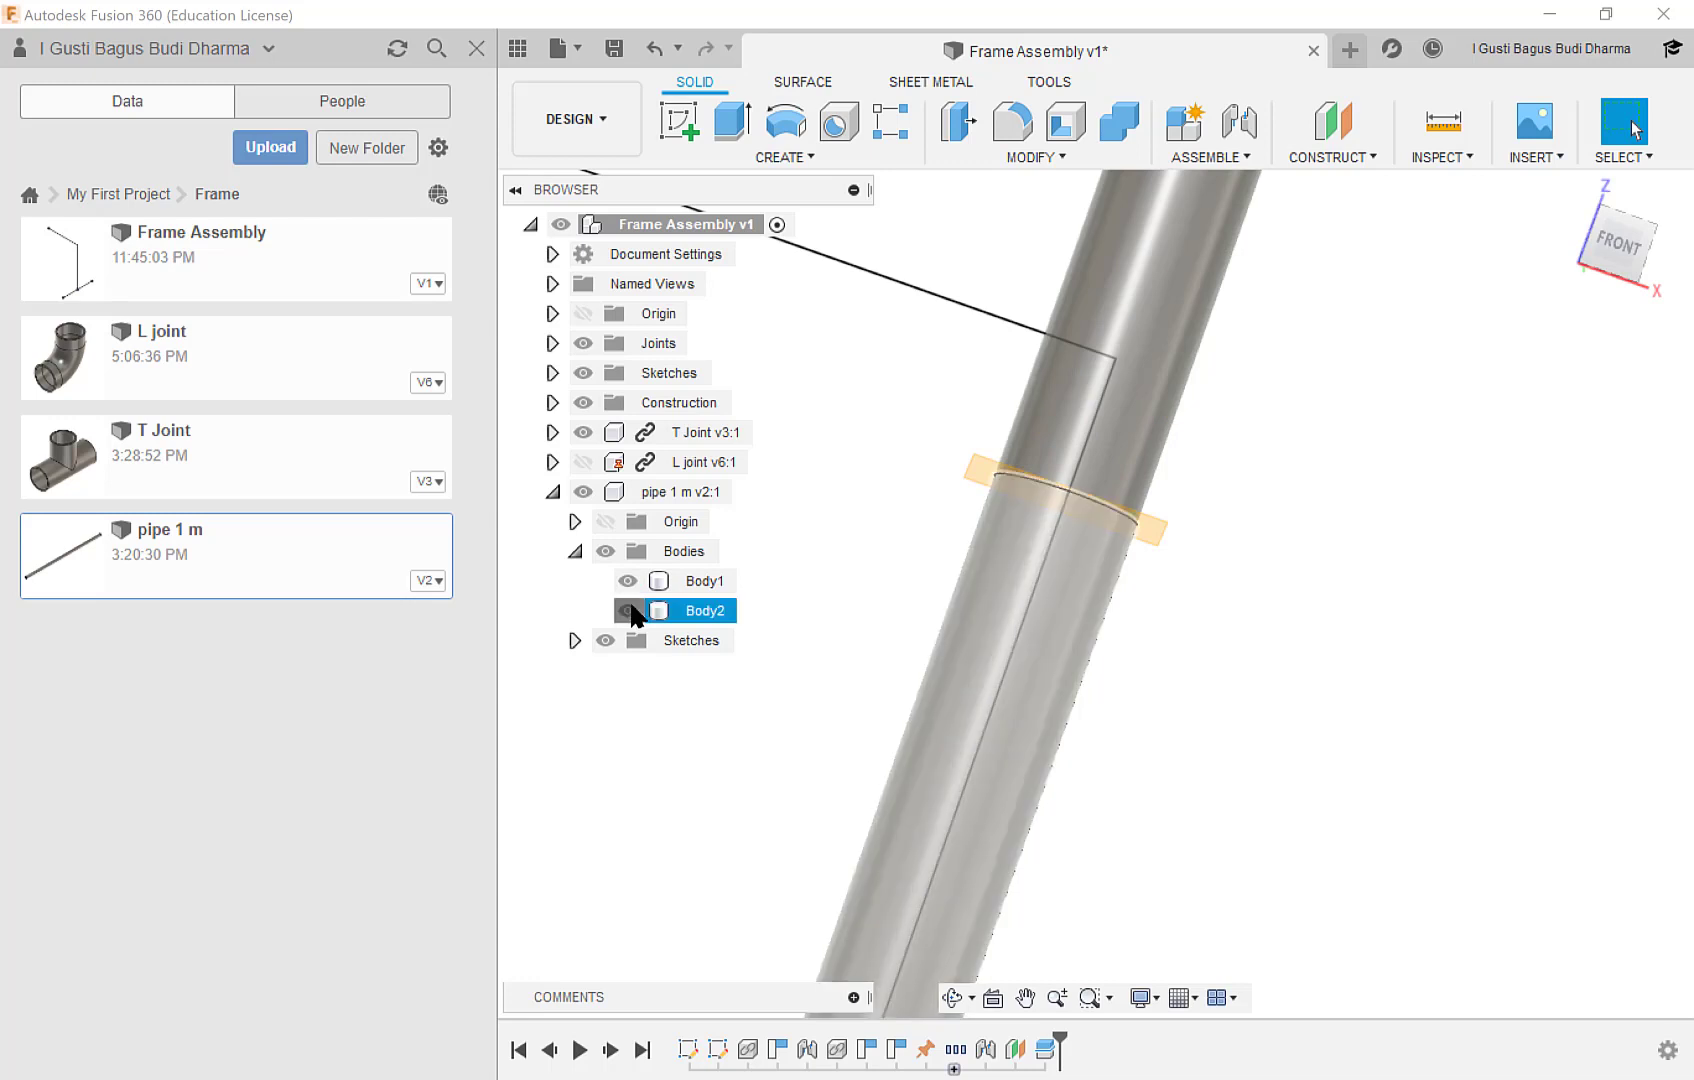
{"action": "left_click", "coordinate": [629, 609]}
{"action": "left_click", "coordinate": [630, 607]}
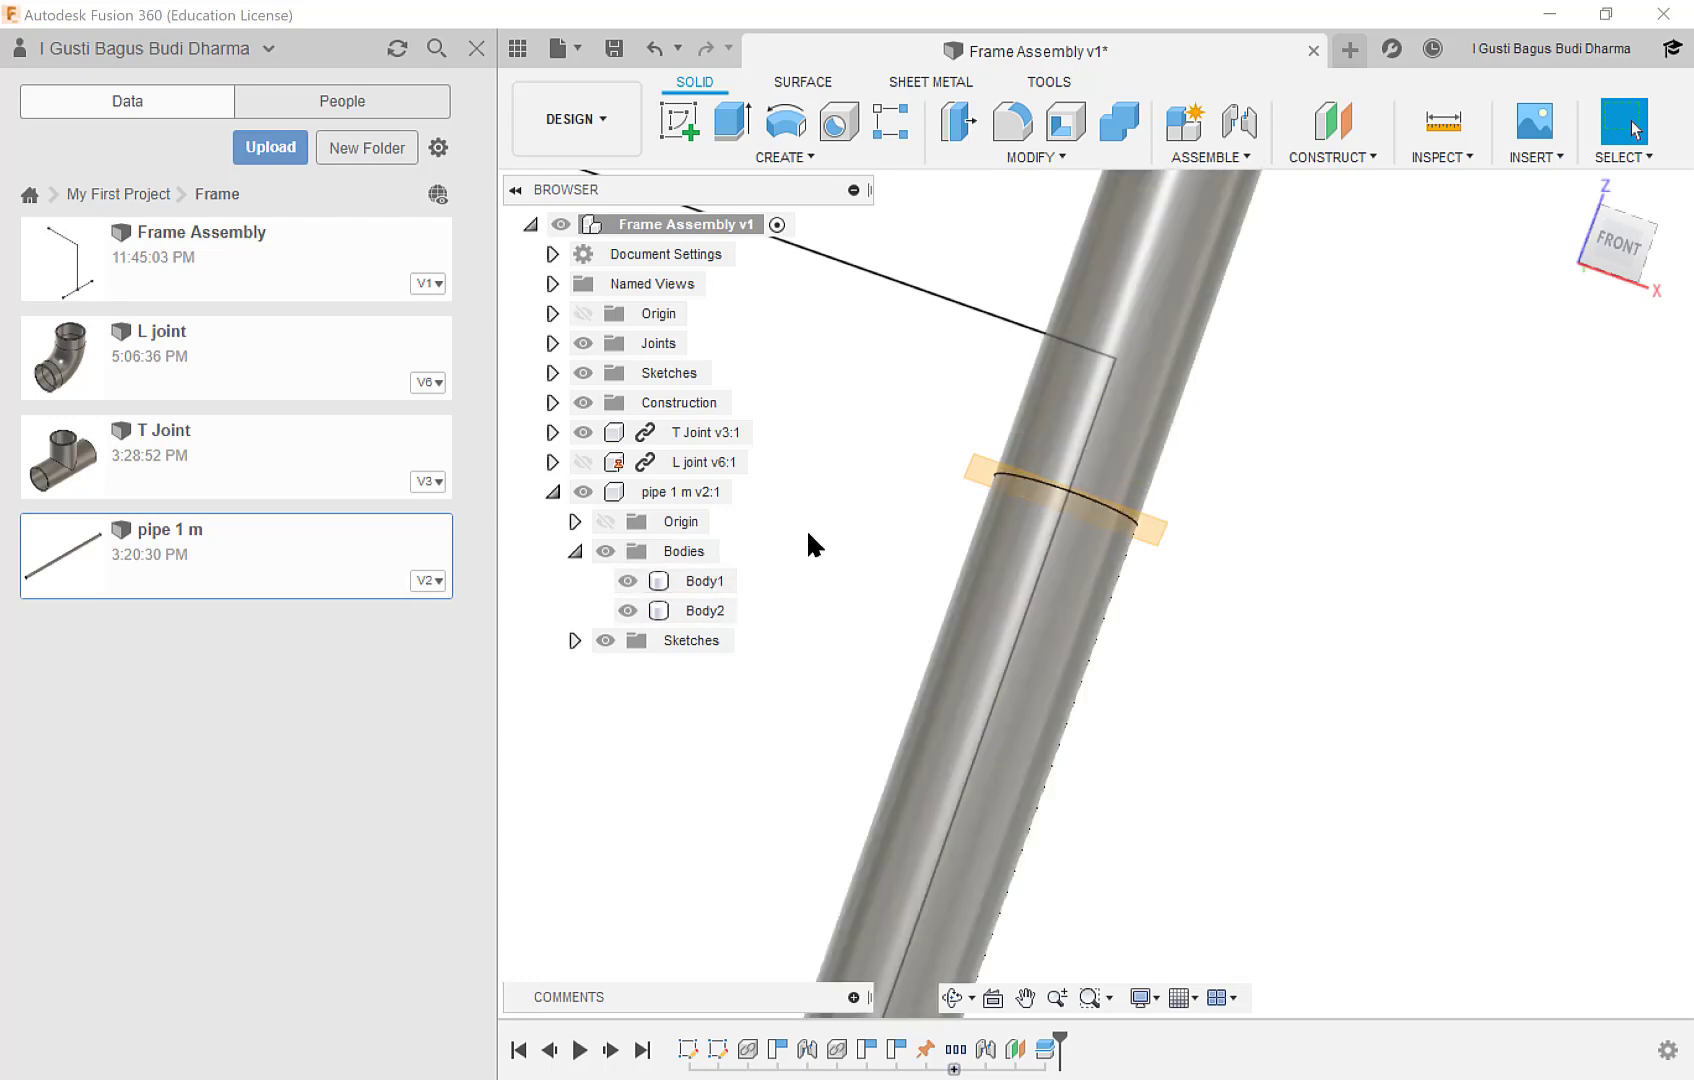
Remove Body1, the surplus pipe piece above the construction plane, and show the L joint component again.
{"action": "left_click", "coordinate": [717, 580]}
{"action": "right_click", "coordinate": [714, 580]}
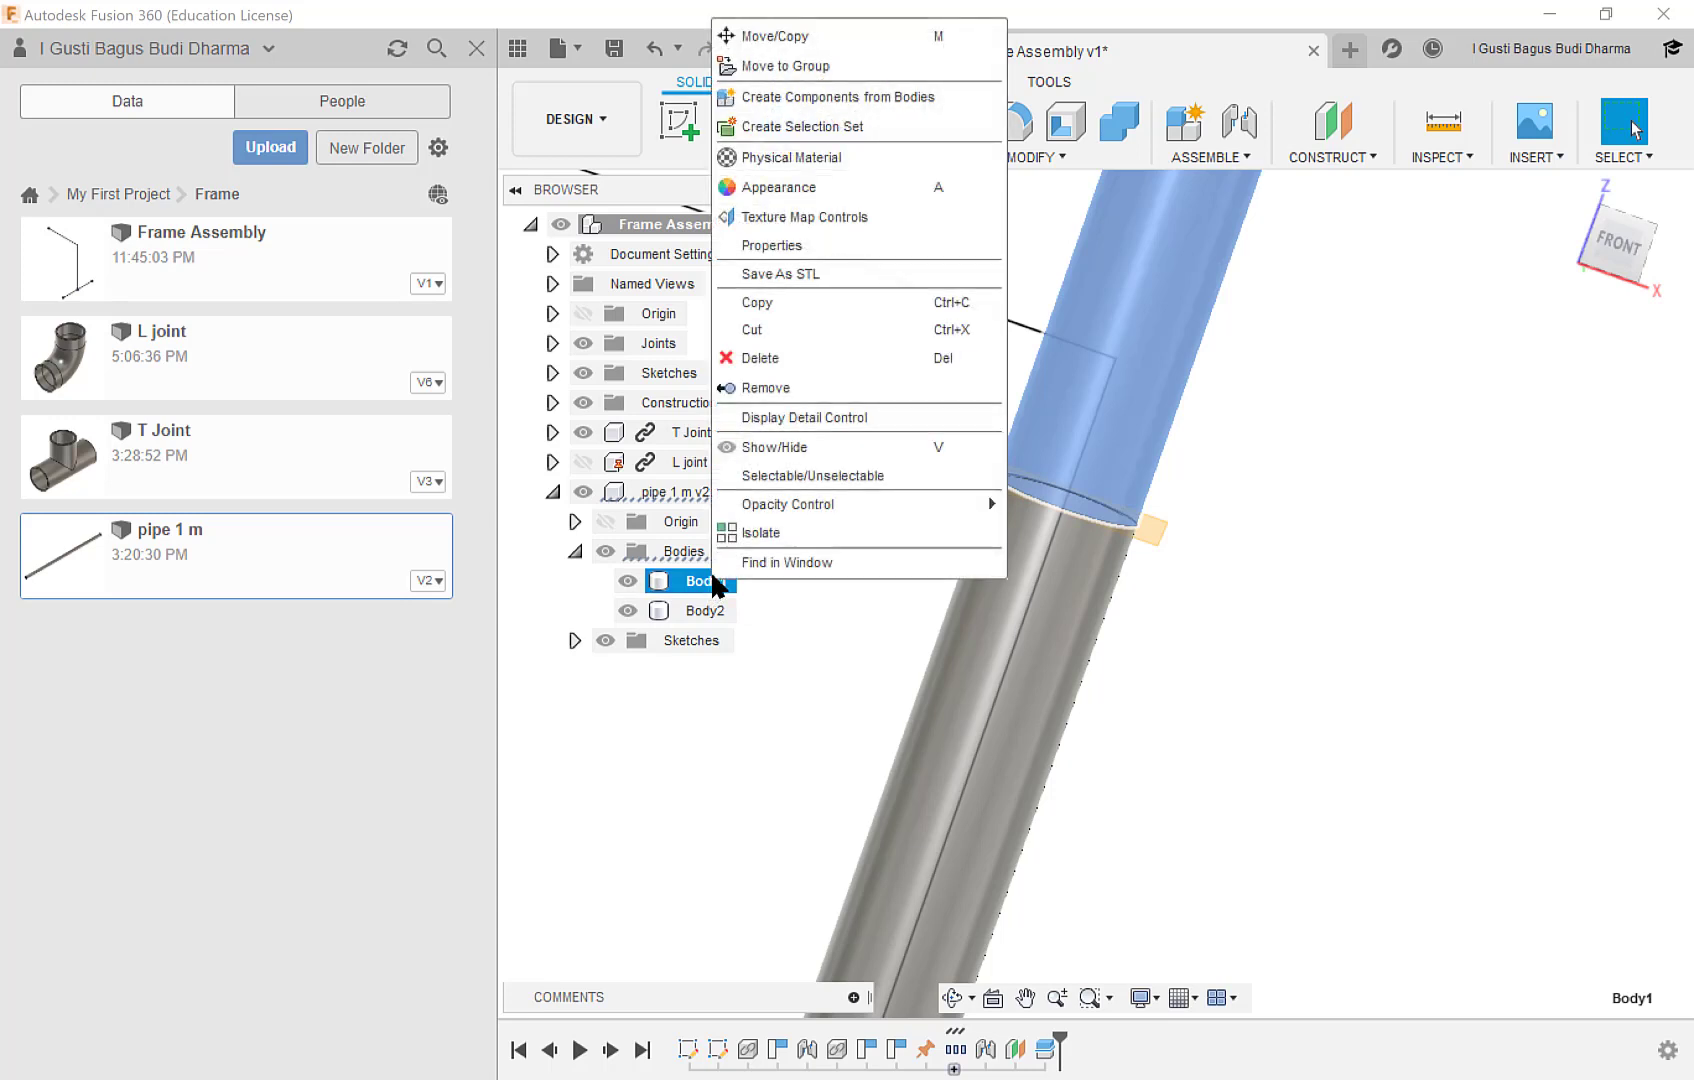
{"action": "left_click", "coordinate": [815, 390]}
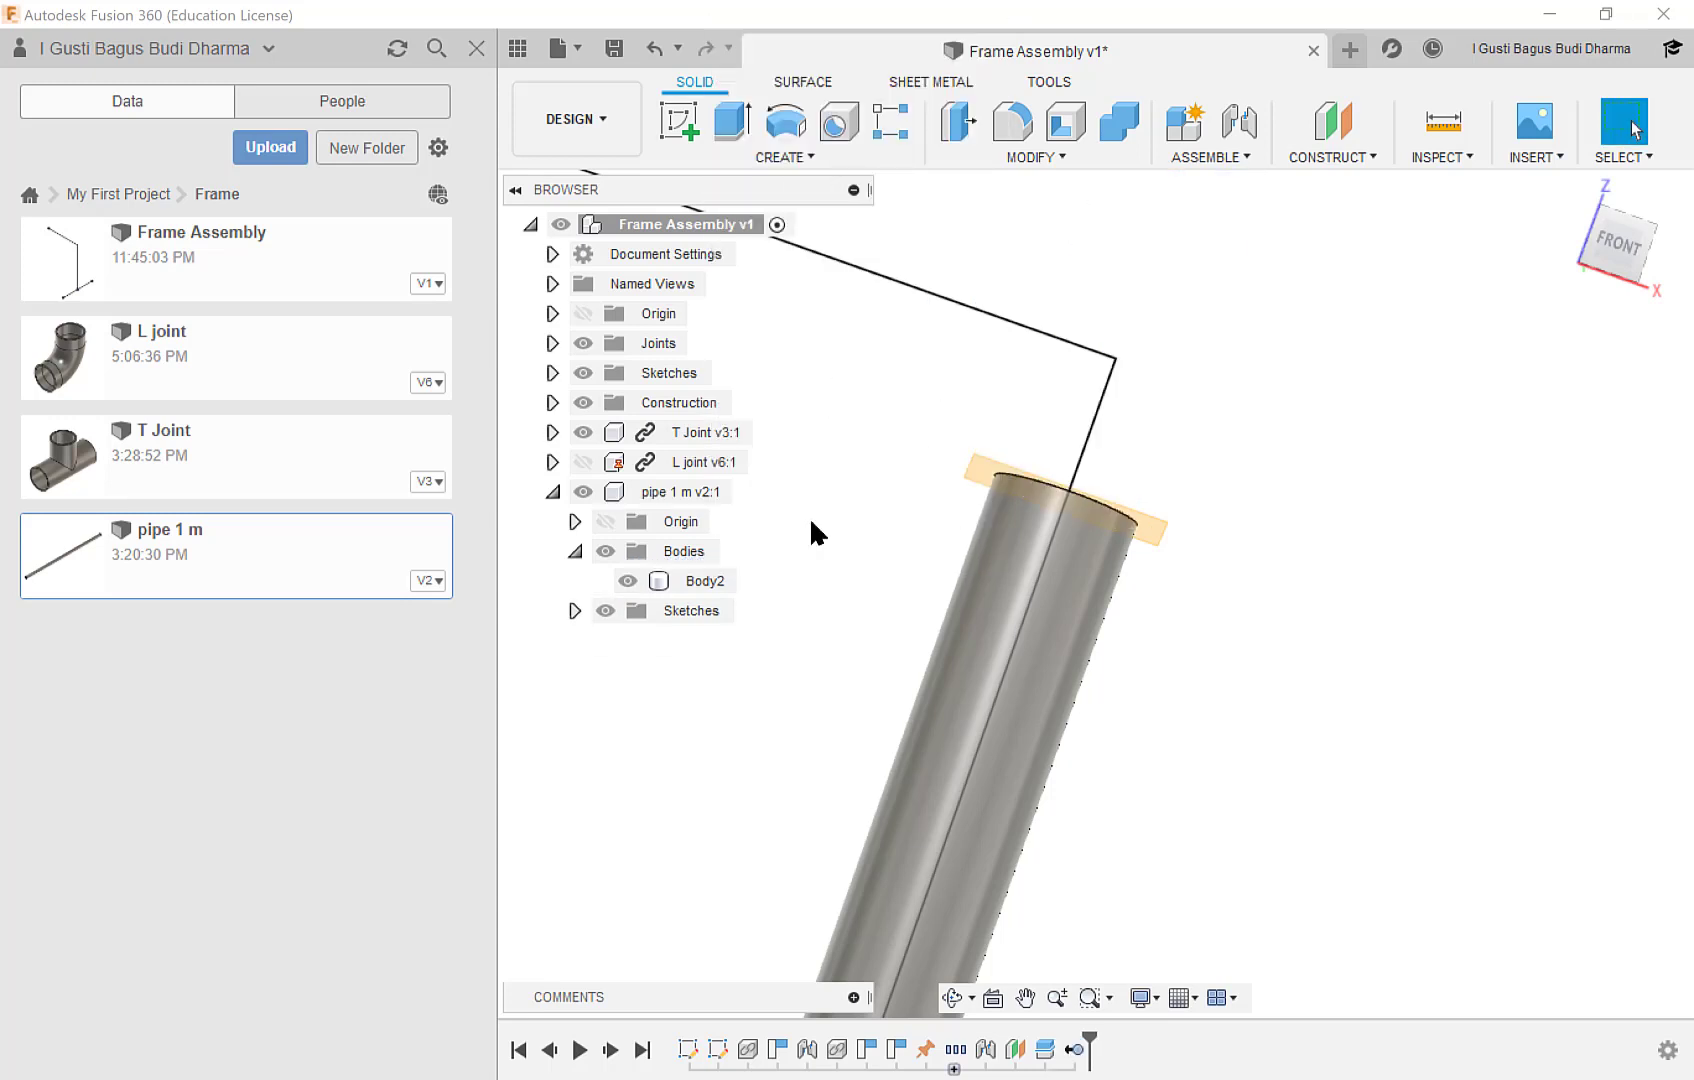
{"action": "middle_click_drag", "start_coordinate": [892, 541], "coordinate": [877, 572], "text": "shift"}
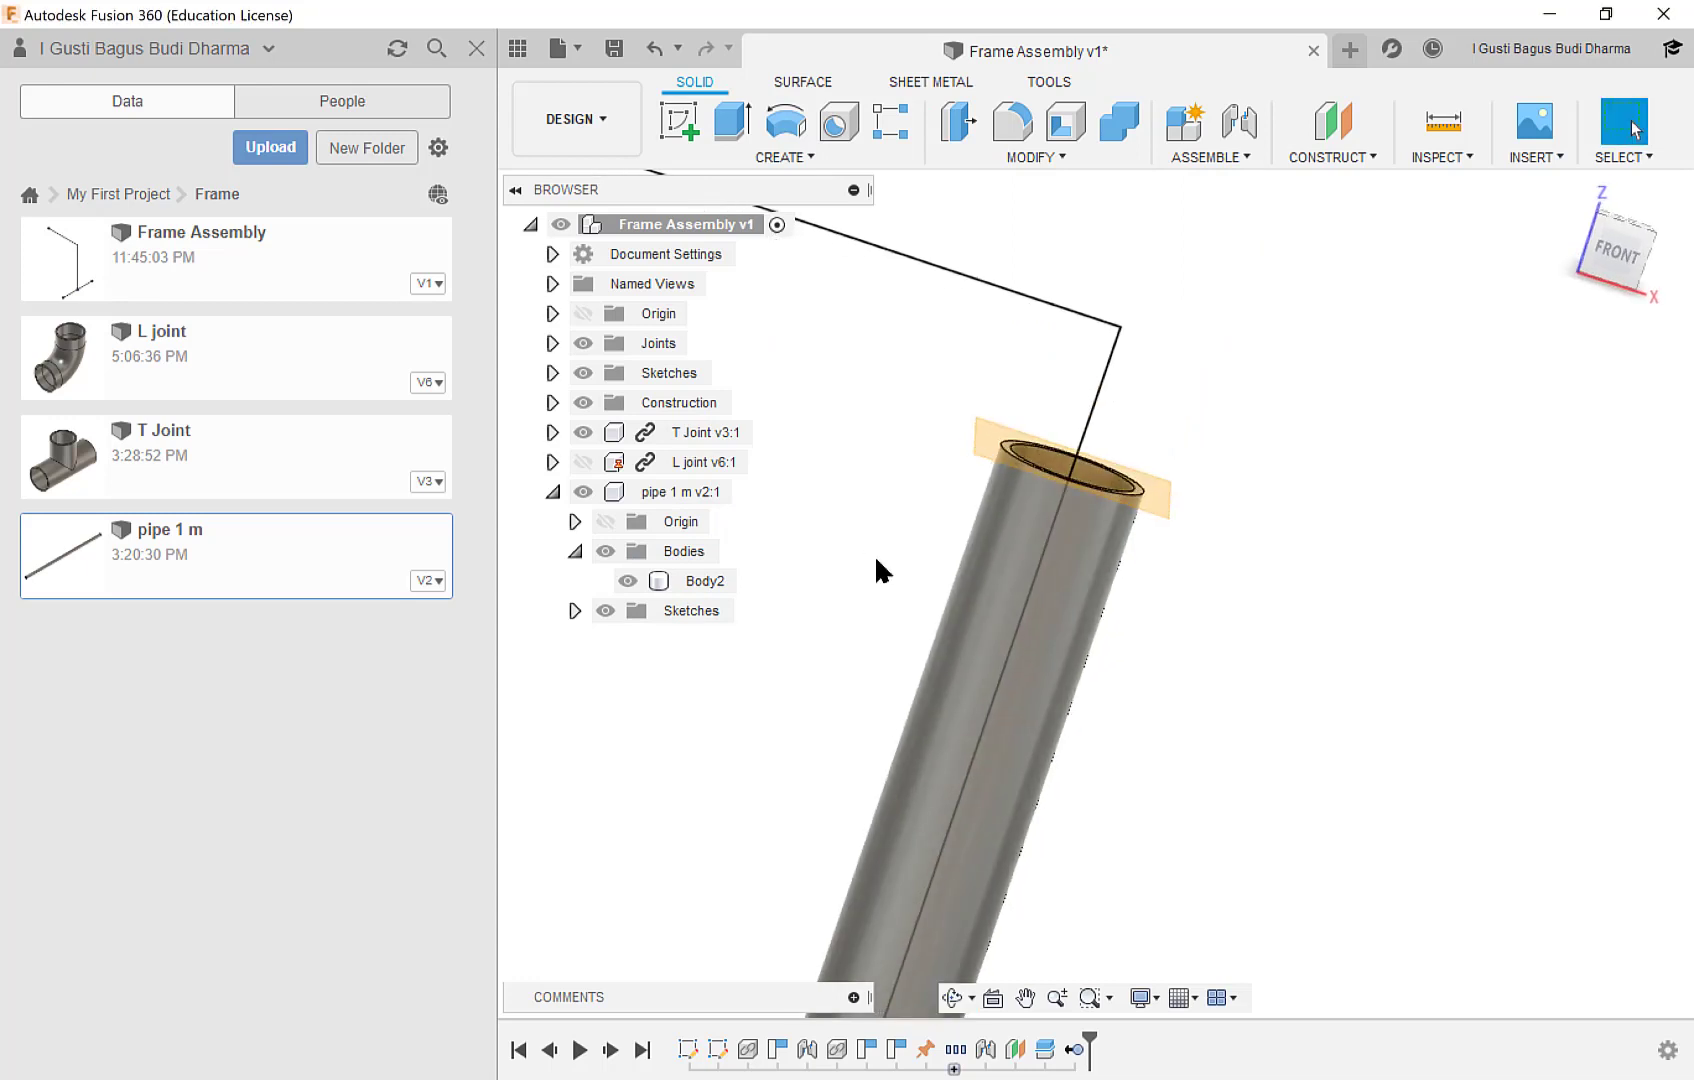
{"action": "left_click", "coordinate": [580, 462]}
{"action": "left_click", "coordinate": [582, 462]}
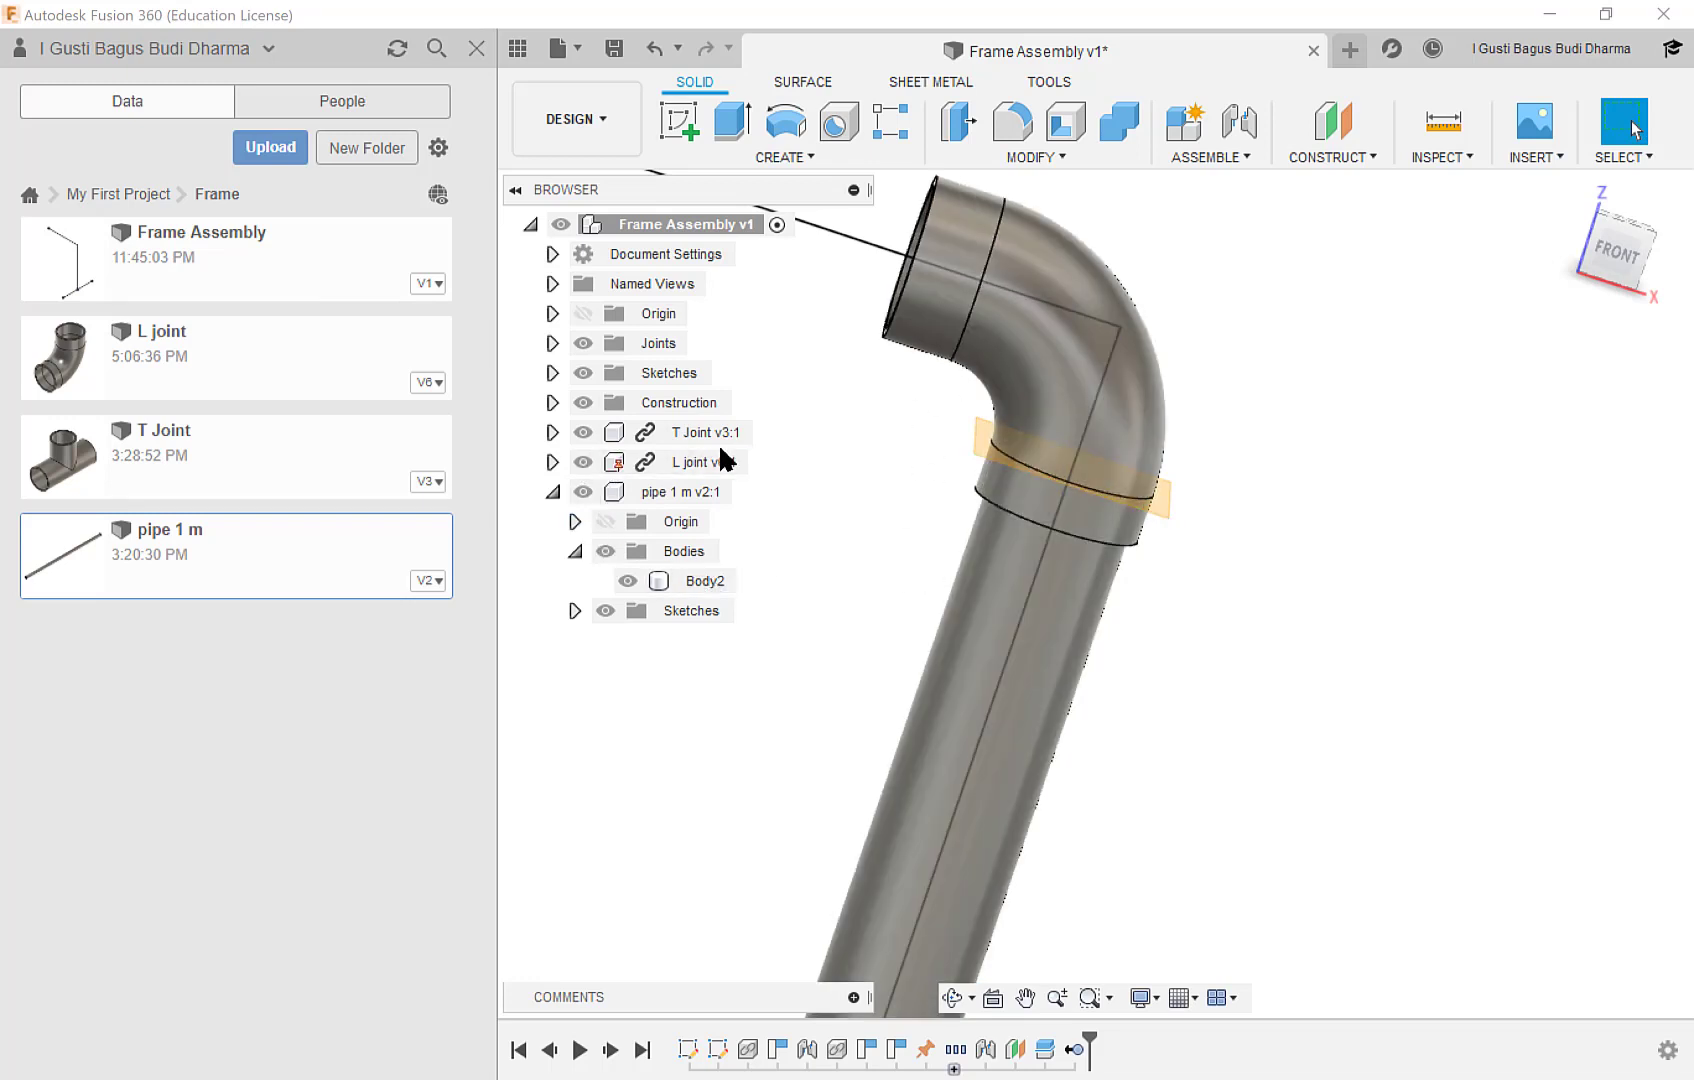
Examine the trimmed pipe along its length, from the L joint at its upper end to the T joint at its base.
{"action": "scroll", "coordinate": [848, 463], "scroll_direction": "down", "scroll_amount": 5}
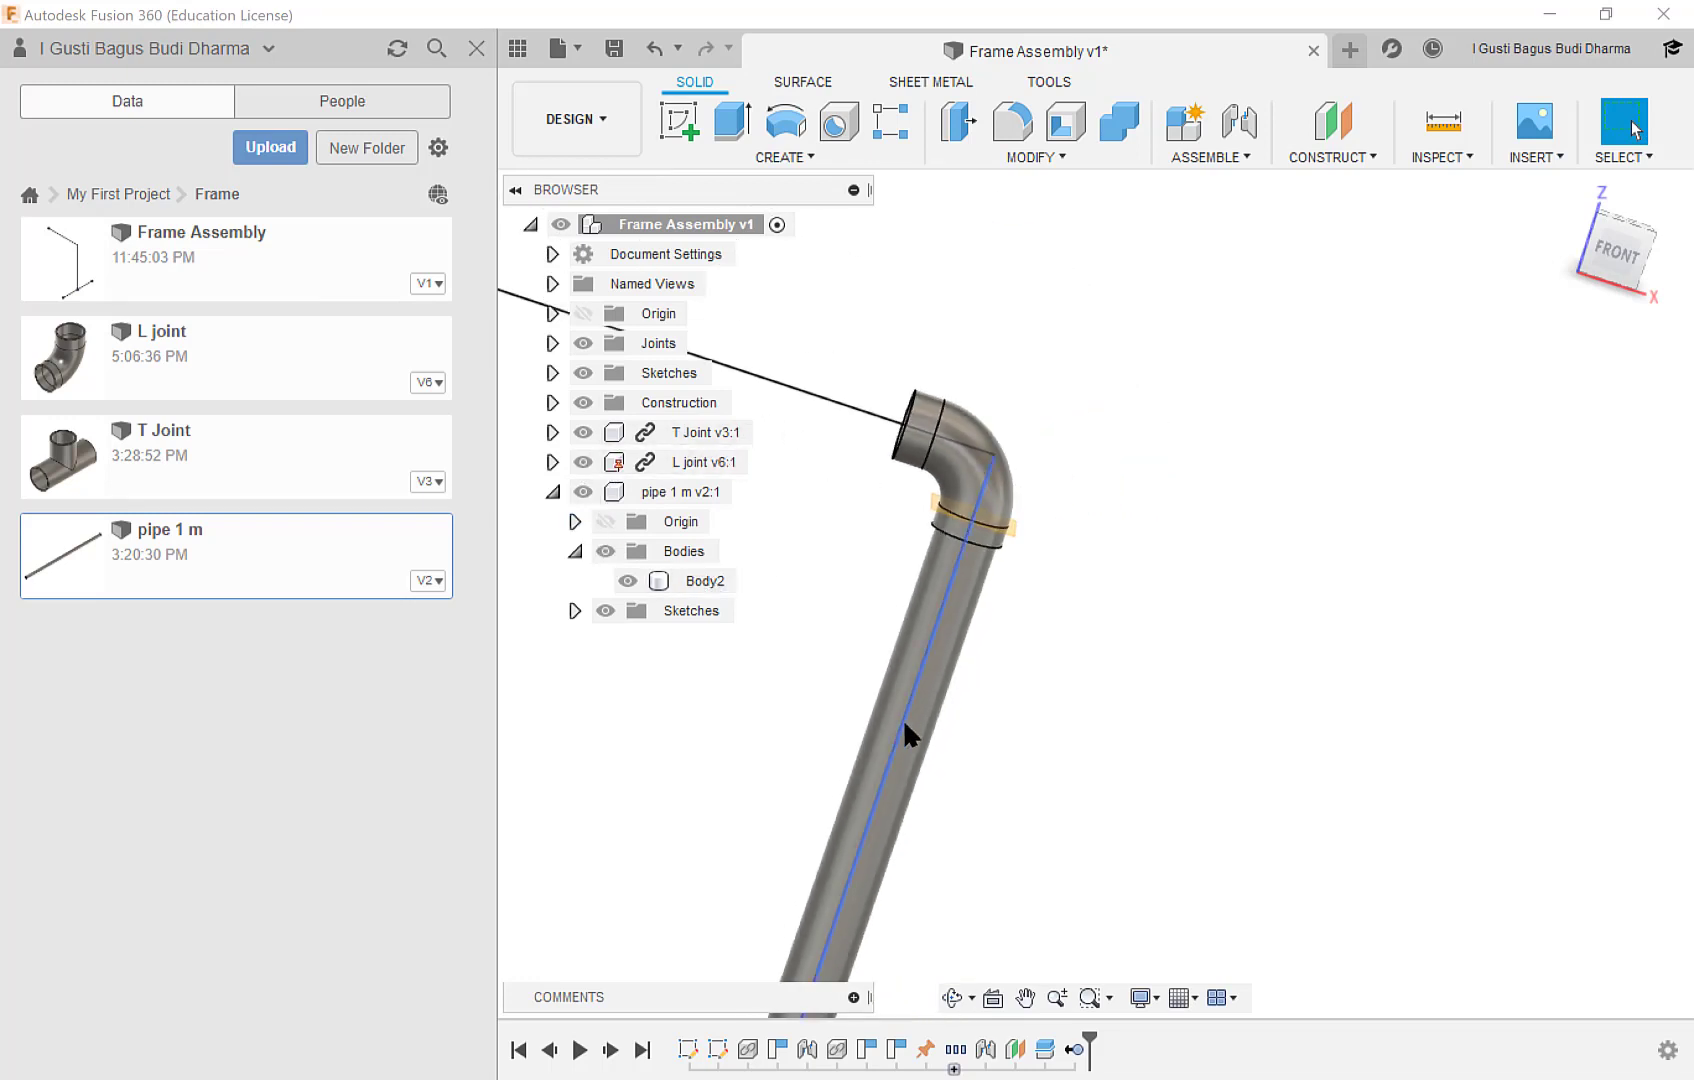
{"action": "middle_click_drag", "start_coordinate": [887, 802], "coordinate": [1112, 543]}
{"action": "scroll", "coordinate": [1112, 543], "scroll_direction": "down", "scroll_amount": 5}
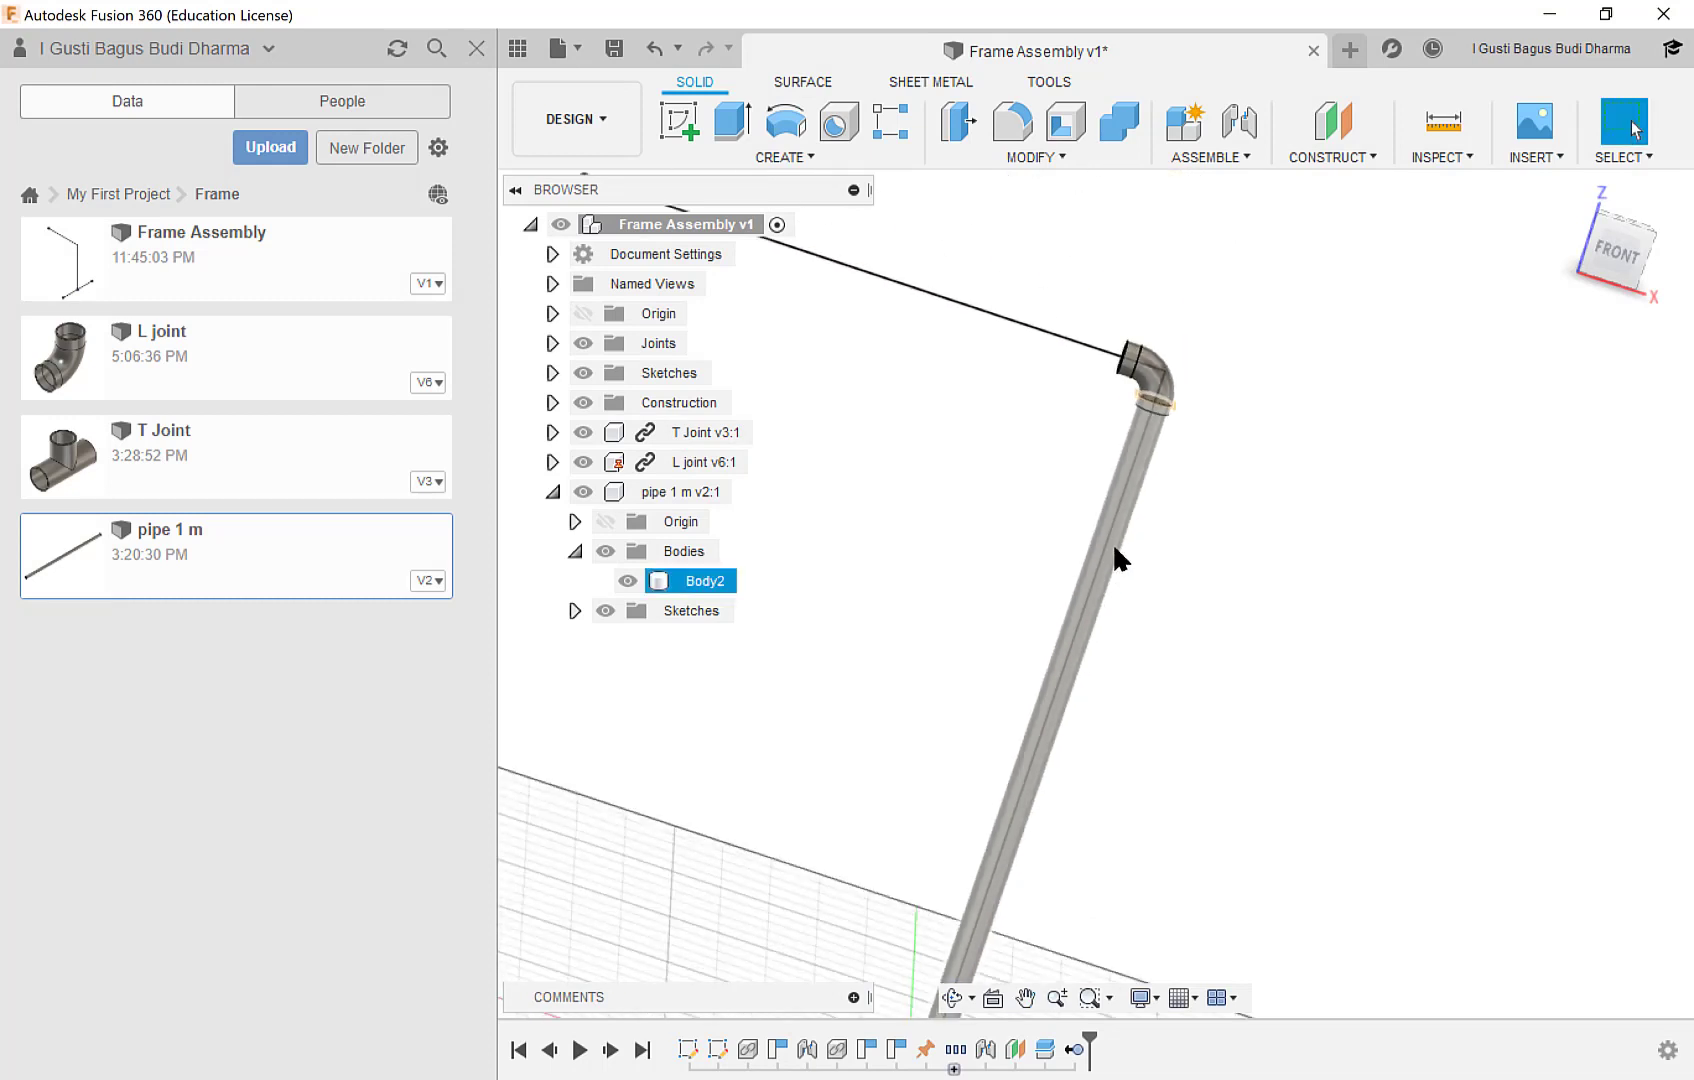
{"action": "middle_click_drag", "start_coordinate": [1127, 707], "coordinate": [1190, 450]}
{"action": "scroll", "coordinate": [1067, 598], "scroll_direction": "down", "scroll_amount": 5}
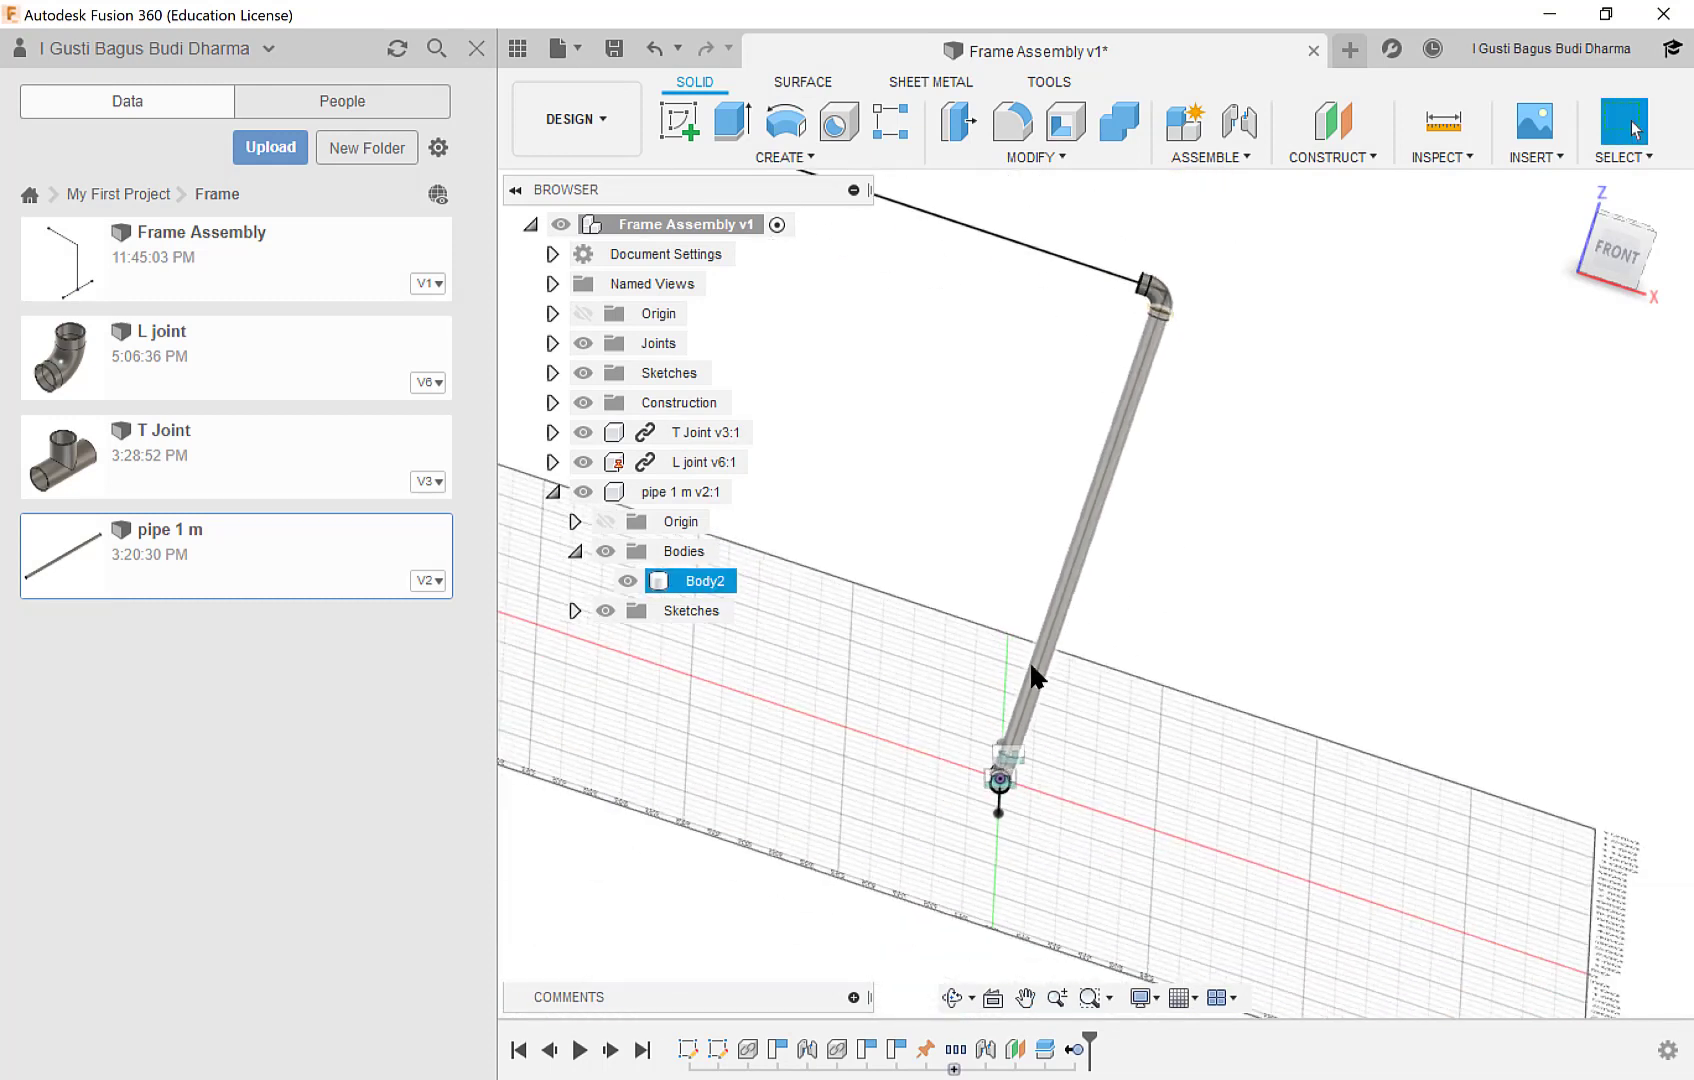
{"action": "middle_click_drag", "start_coordinate": [1034, 713], "coordinate": [1009, 764], "text": "shift"}
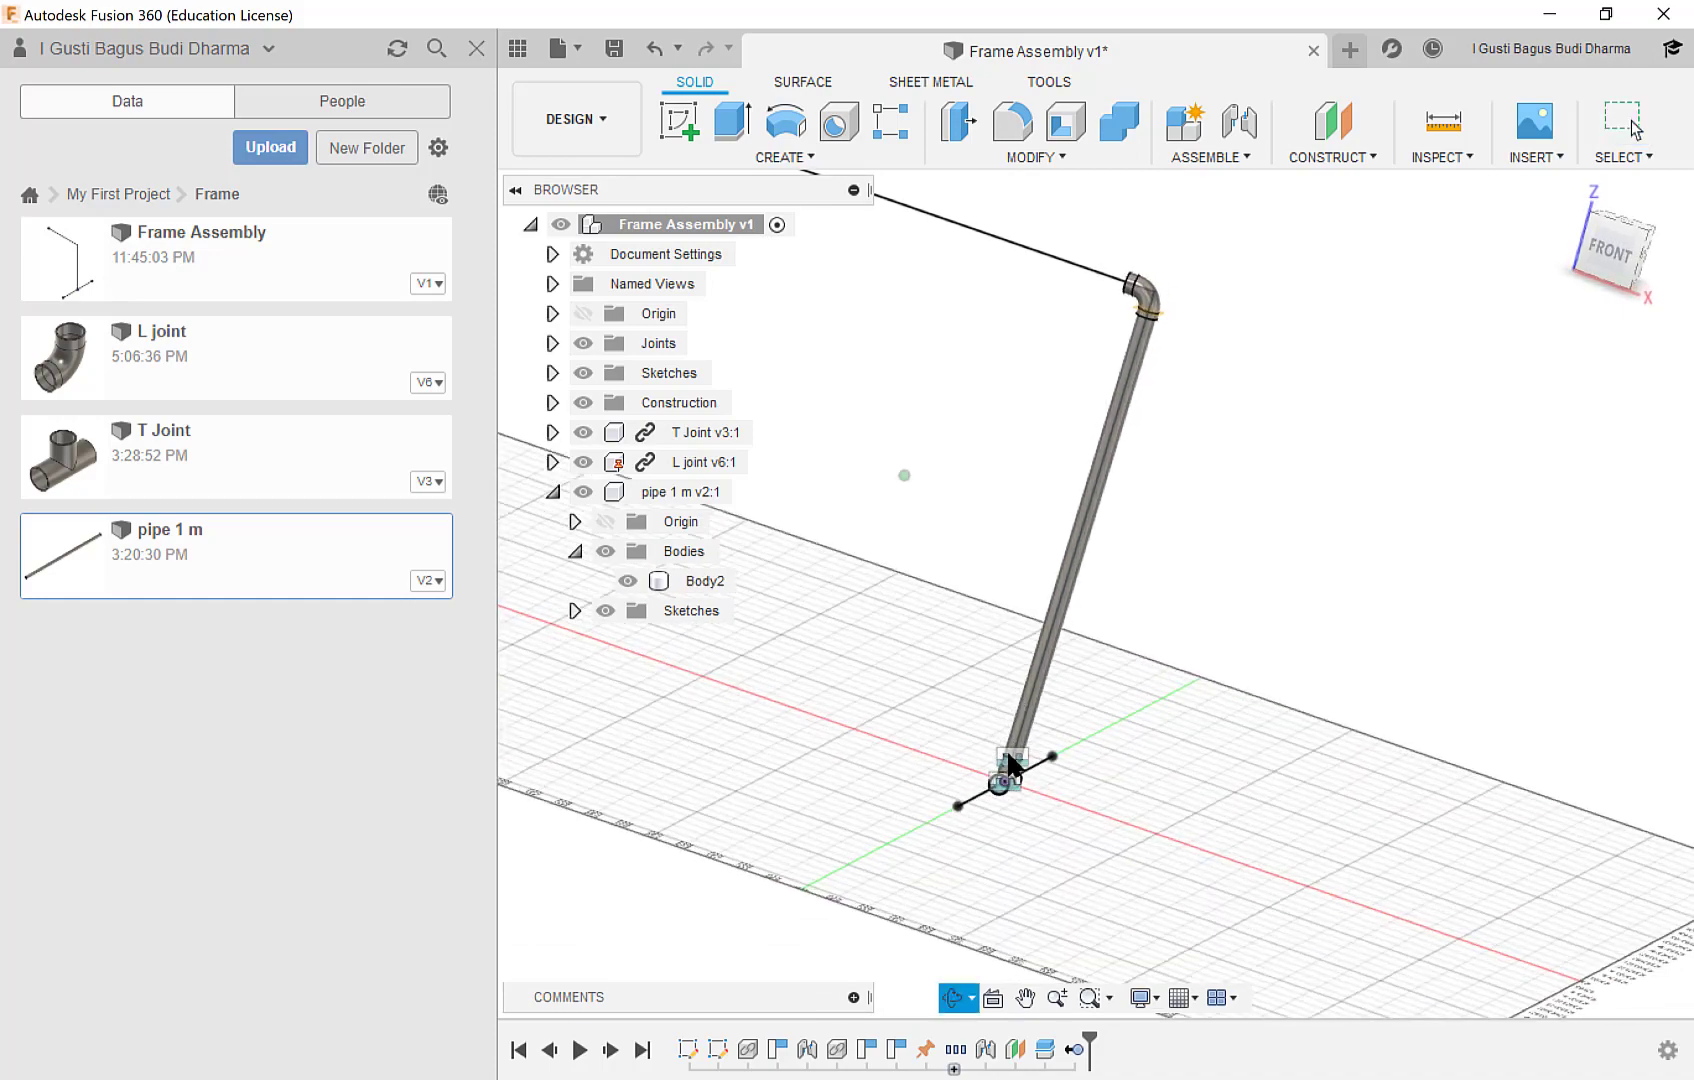
{"action": "scroll", "coordinate": [1004, 780], "scroll_direction": "up", "scroll_amount": 3}
{"action": "scroll", "coordinate": [1004, 785], "scroll_direction": "up", "scroll_amount": 2}
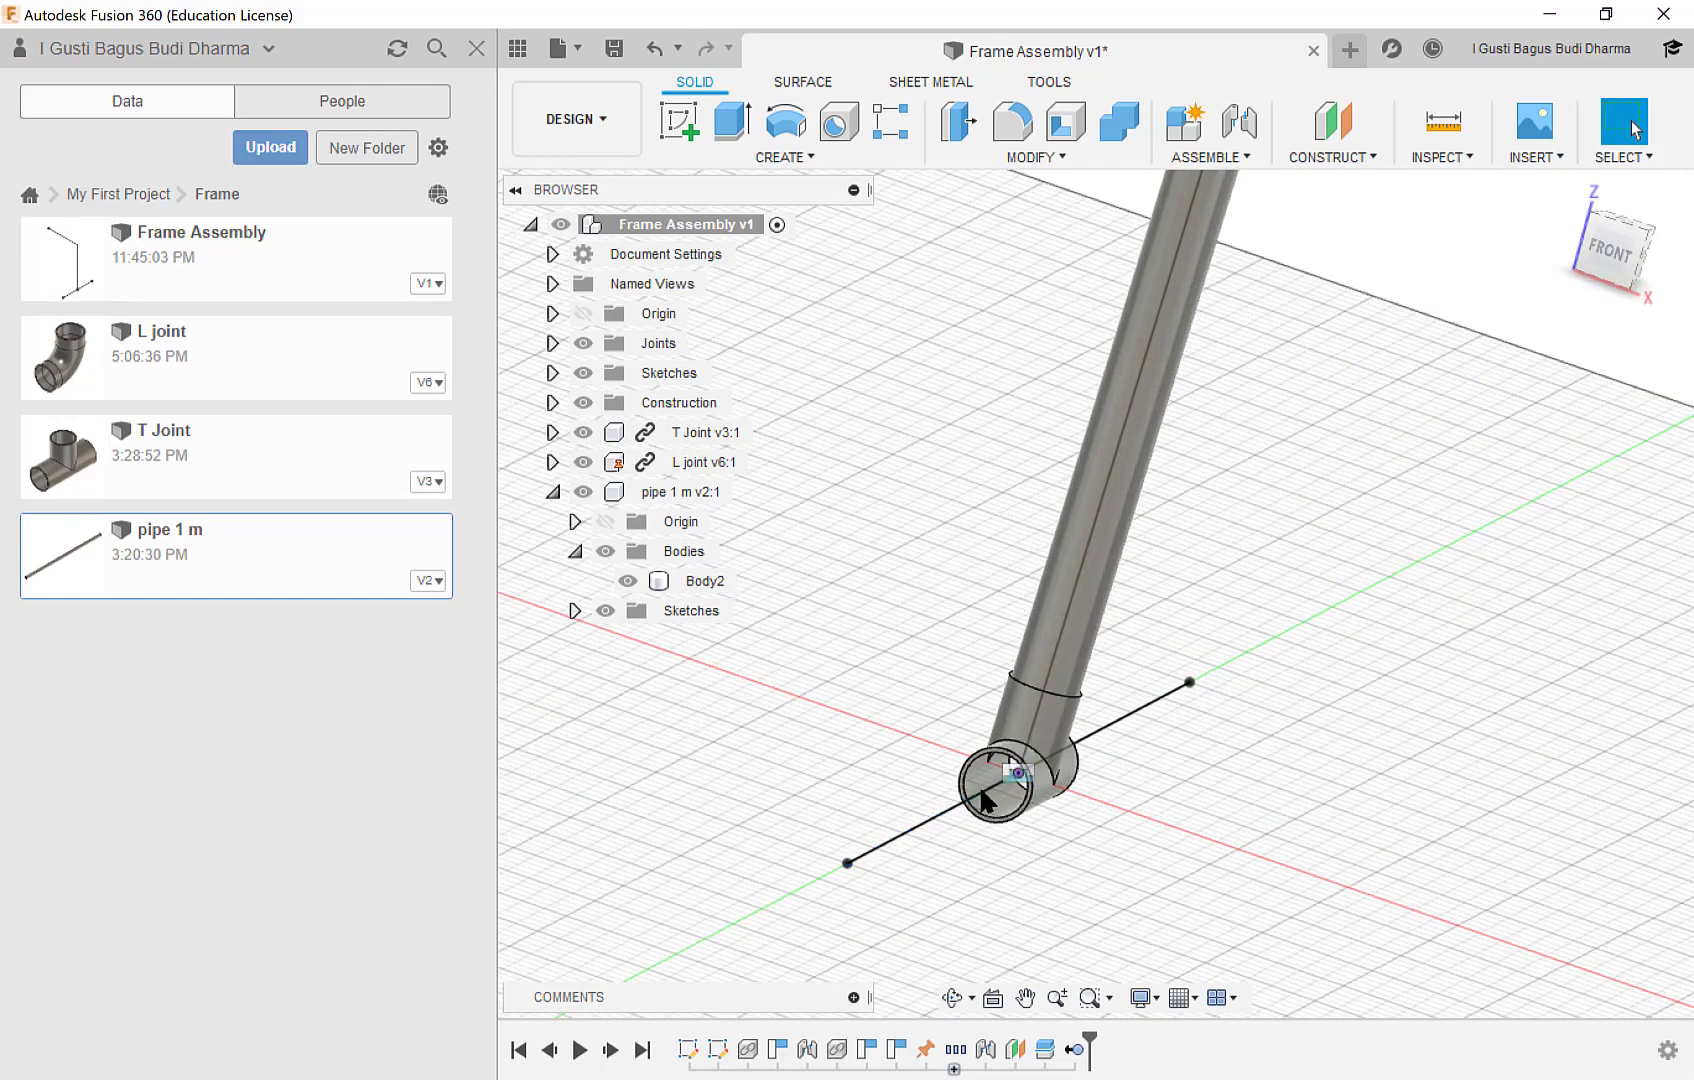
{"action": "scroll", "coordinate": [998, 785], "scroll_direction": "up", "scroll_amount": 2}
{"action": "scroll", "coordinate": [986, 766], "scroll_direction": "down", "scroll_amount": 2}
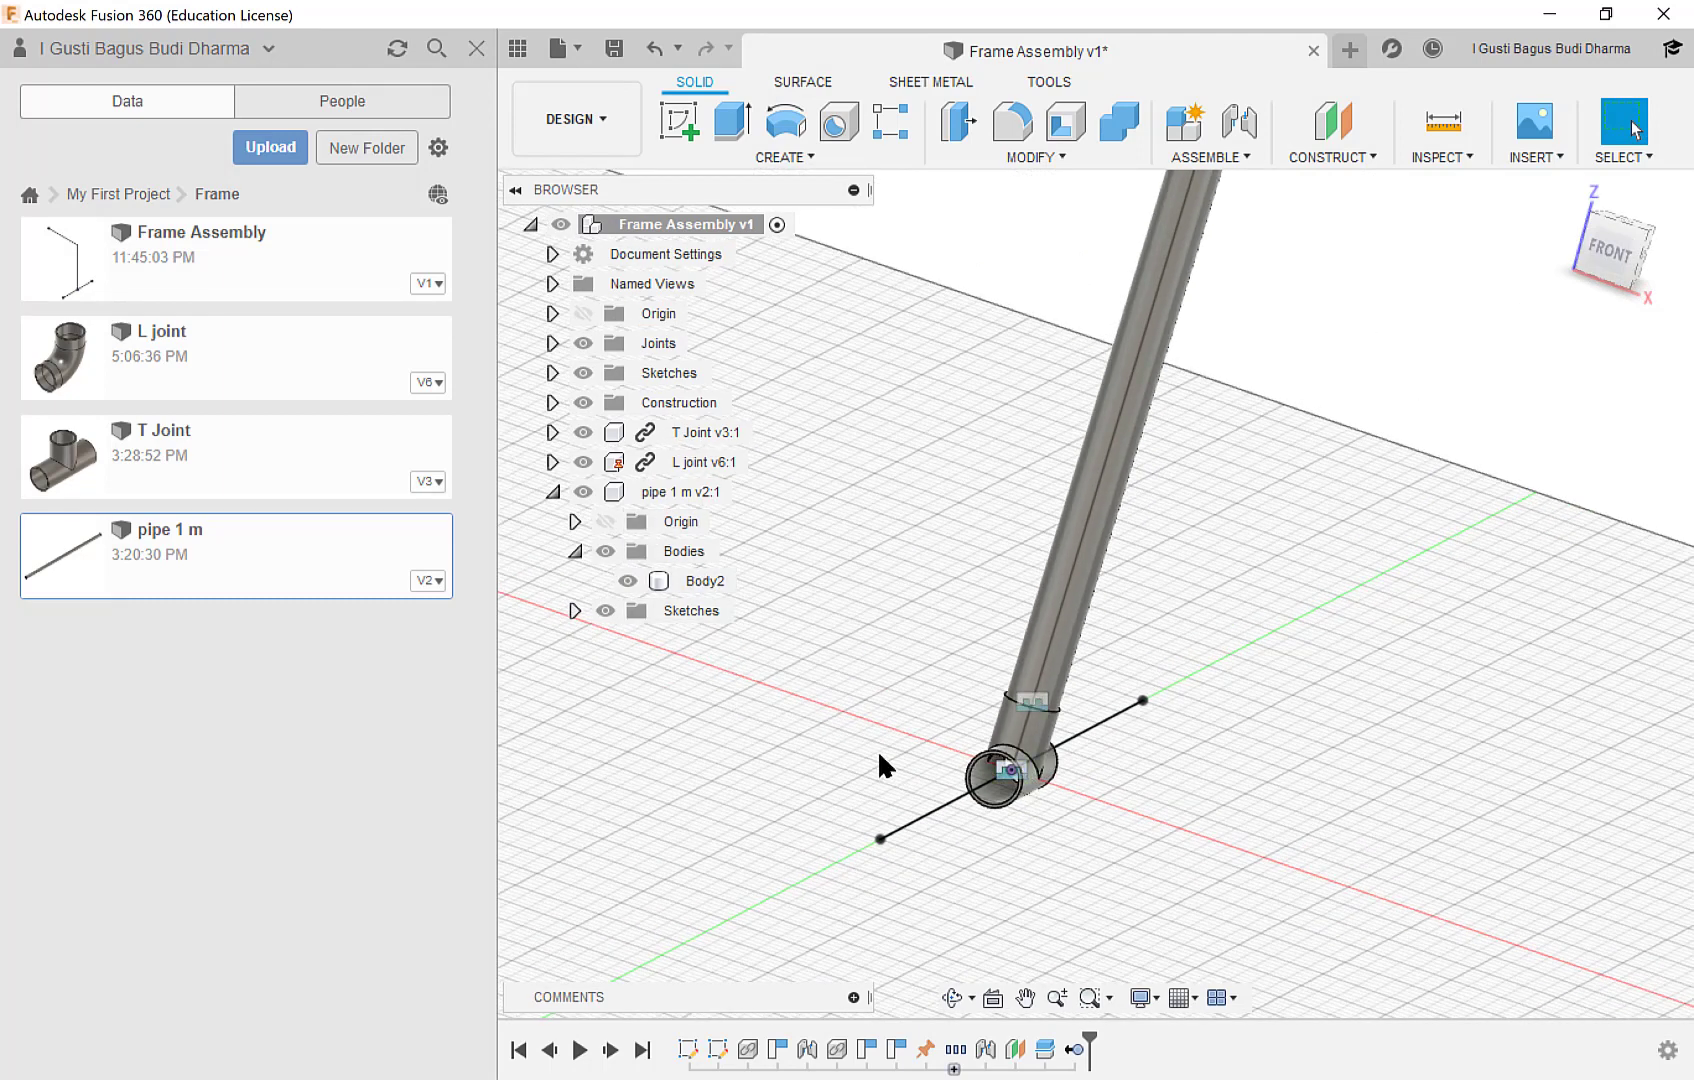
{"action": "middle_click_drag", "start_coordinate": [877, 749], "coordinate": [875, 703]}
Rename the trimmed pipe component to "pipe vertical v2", replacing only the "1 m" part of its name.
{"action": "left_click", "coordinate": [668, 492]}
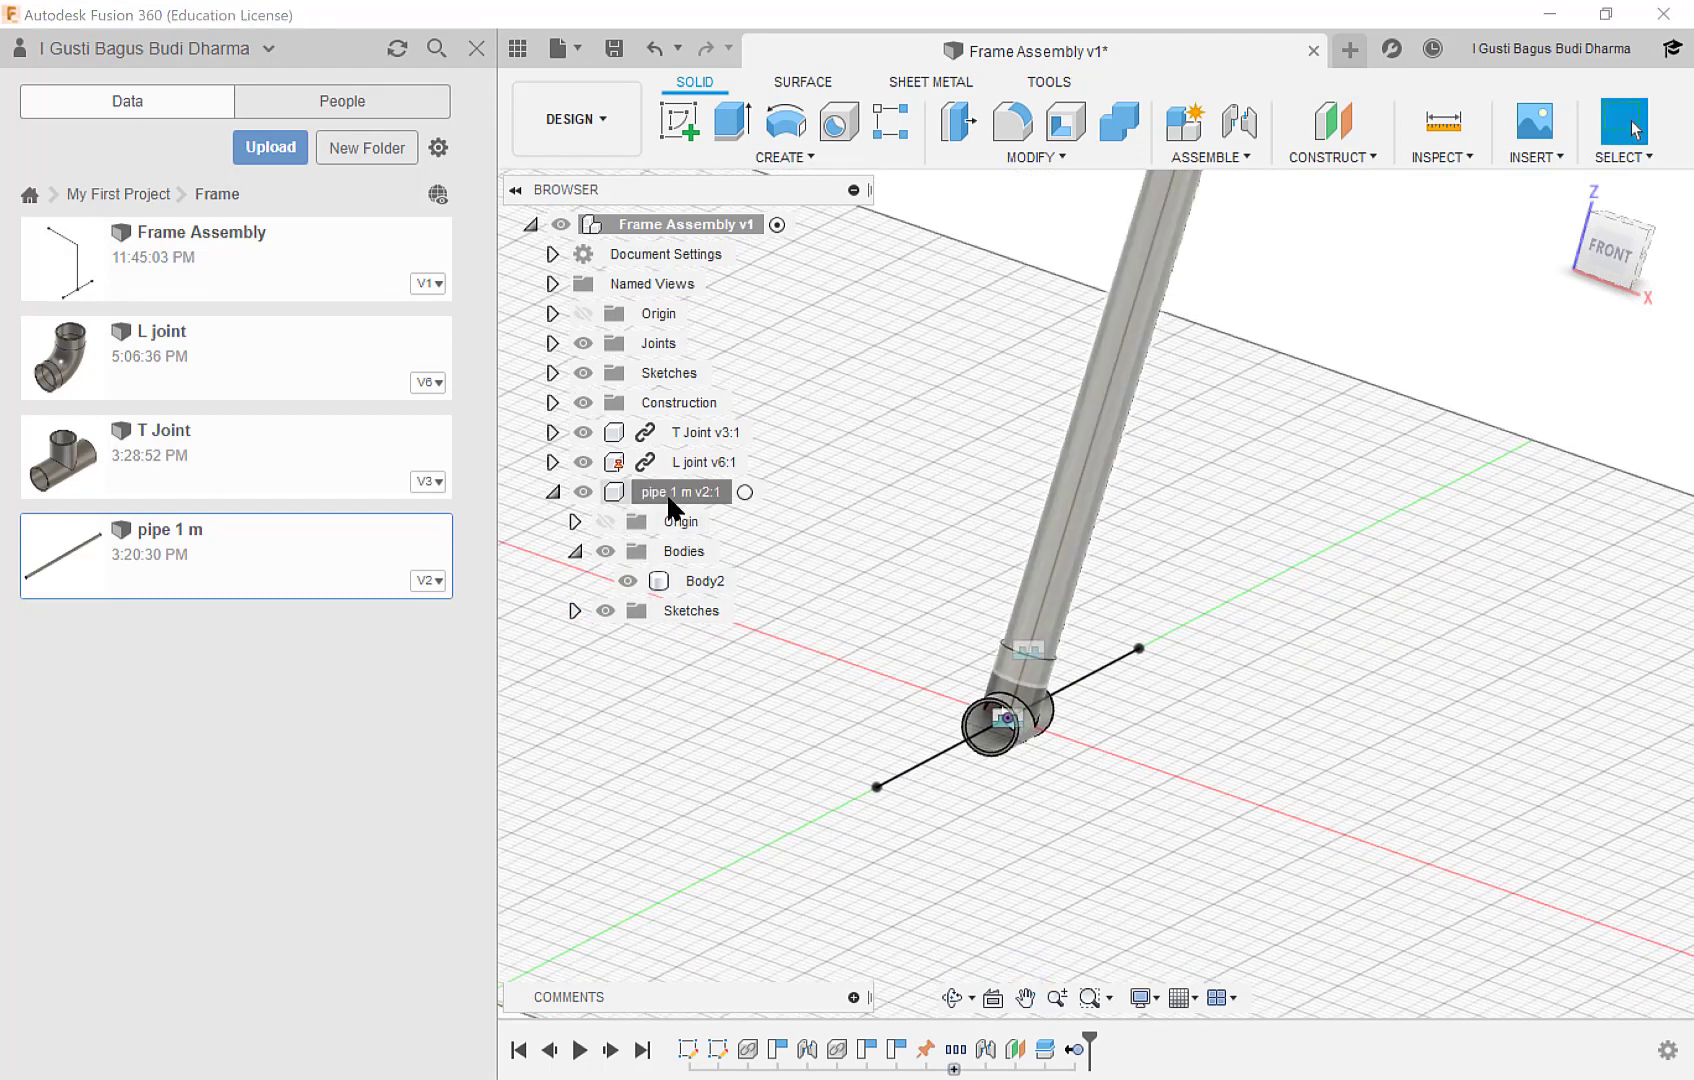
{"action": "left_click", "coordinate": [680, 491]}
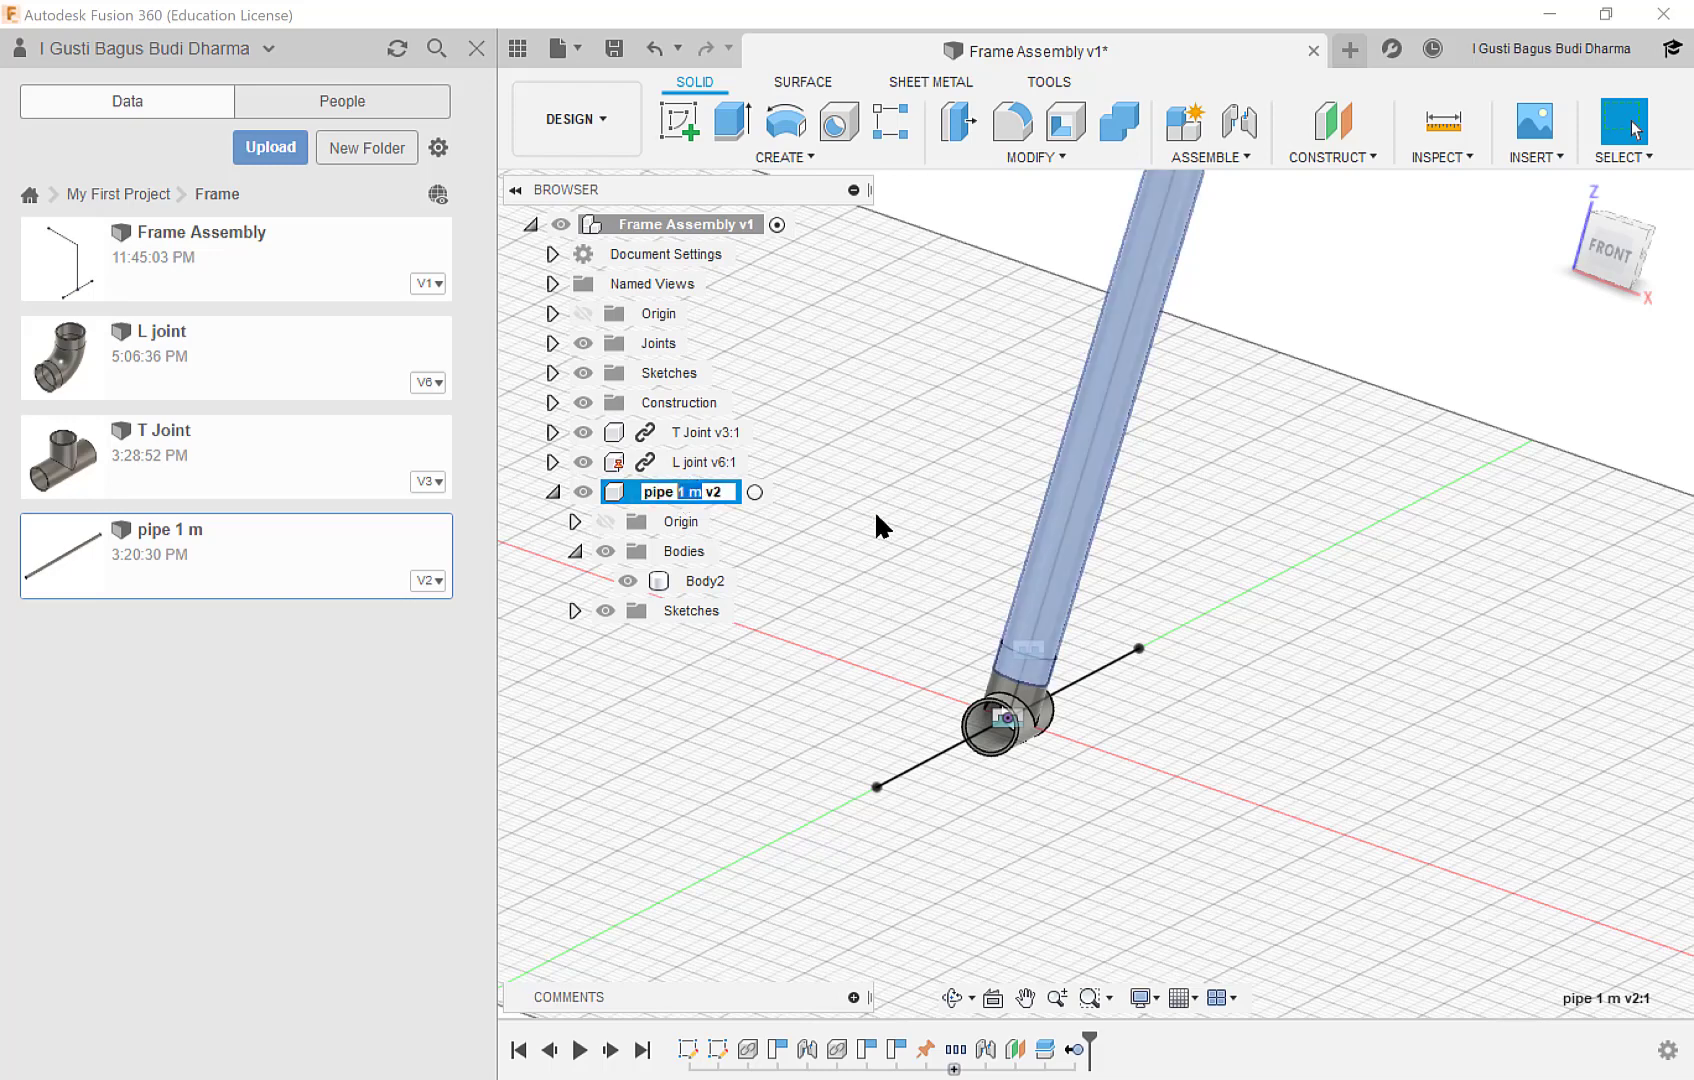
{"action": "type", "text": "vertical"}
{"action": "key", "text": "Return"}
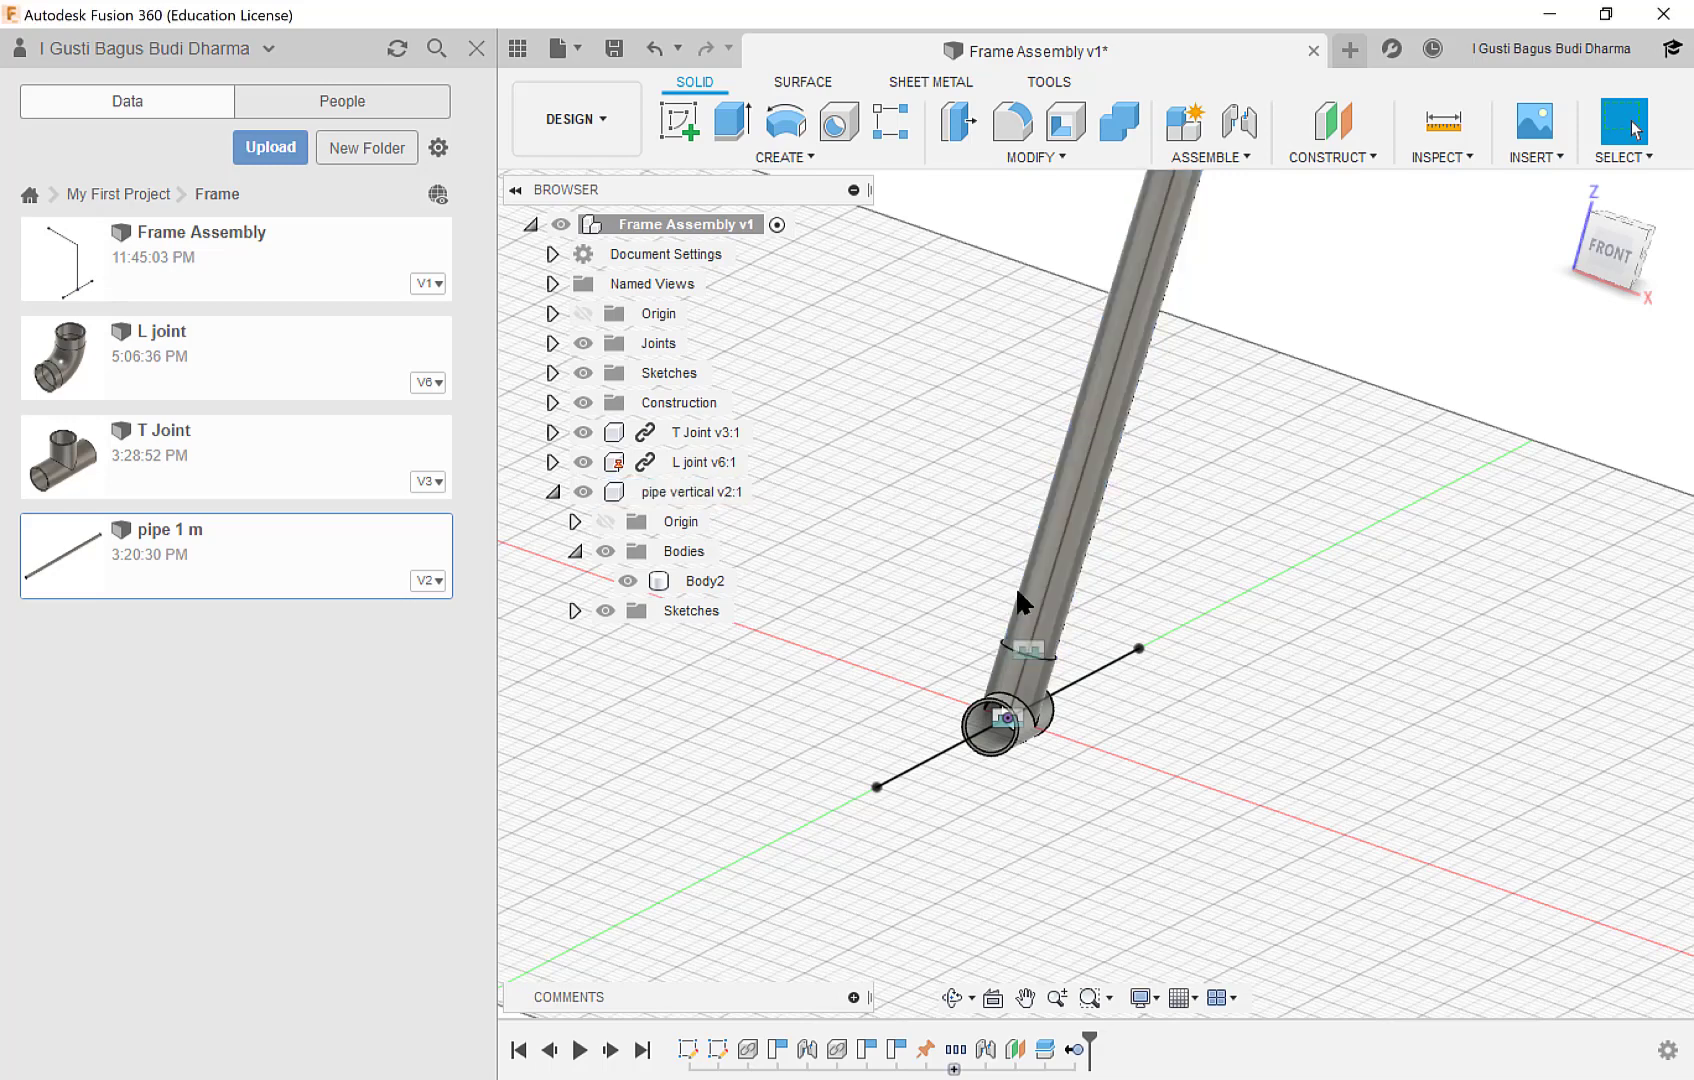
Insert another pipe 1 m part and move it clear of the frame by about -461 mm X, -135 mm Y and -215 mm Z.
{"action": "scroll", "coordinate": [1111, 622], "scroll_direction": "up", "scroll_amount": 1}
{"action": "middle_click_drag", "start_coordinate": [1104, 687], "coordinate": [1092, 572]}
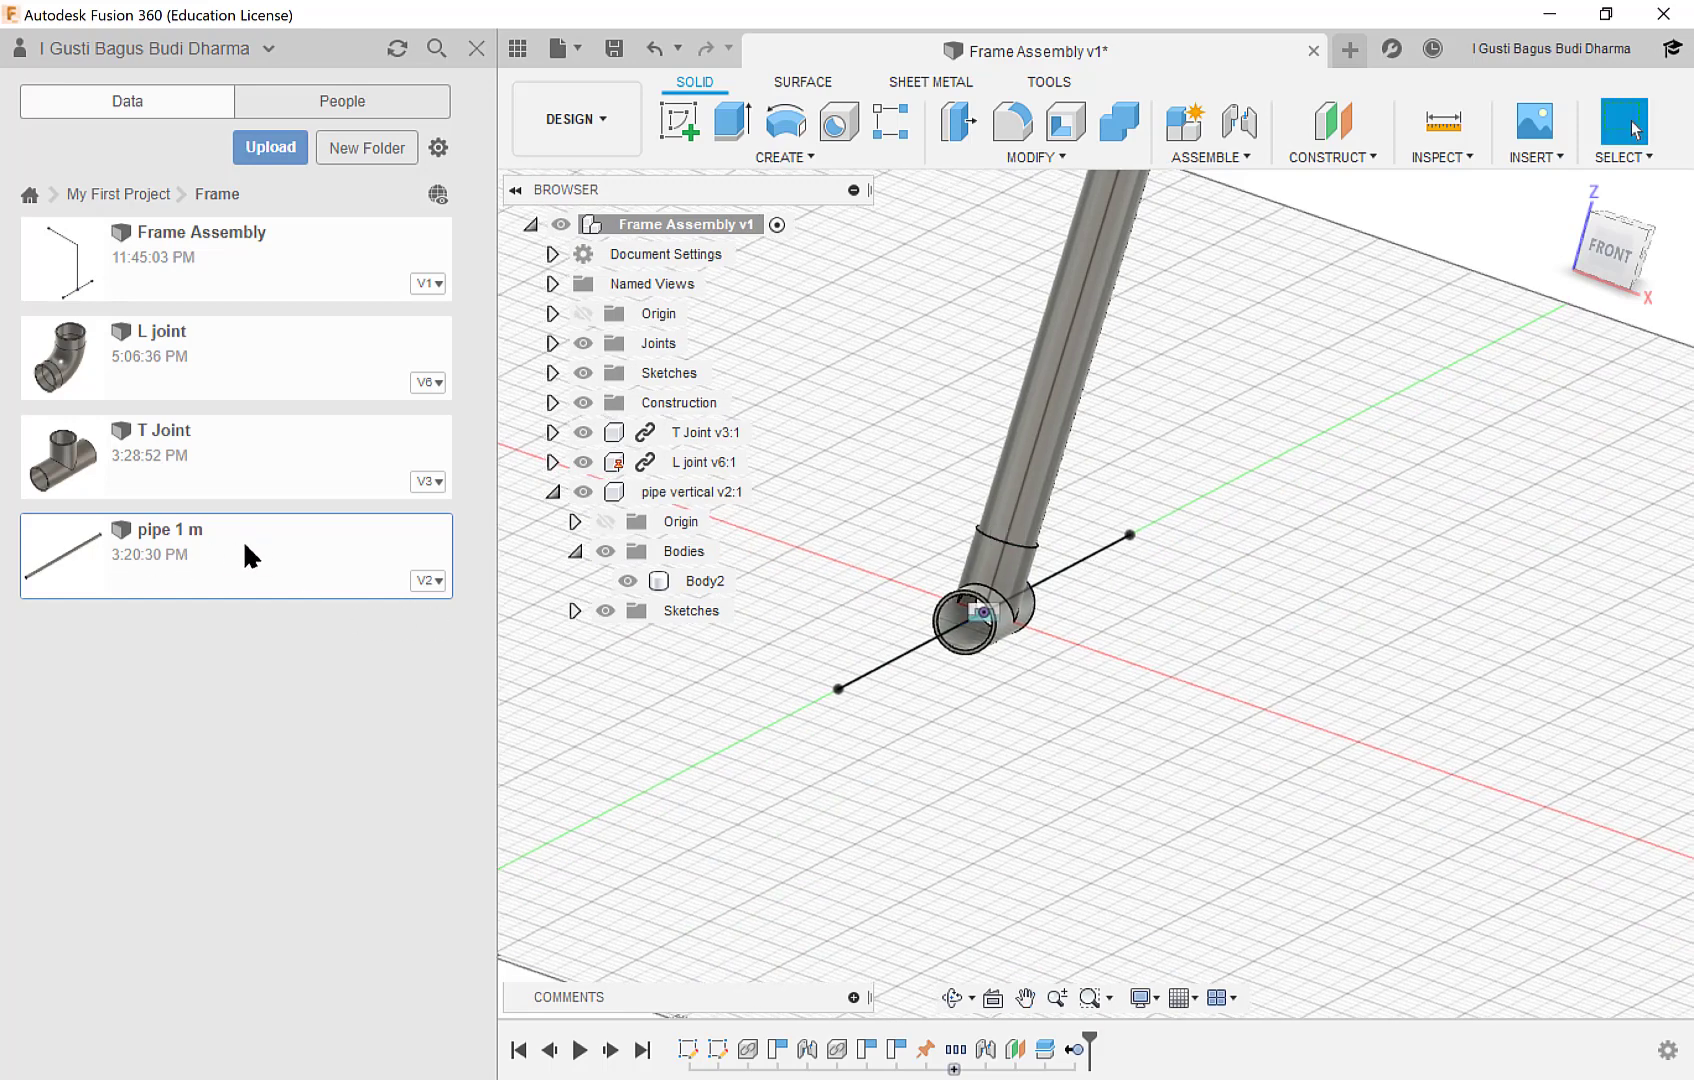
{"action": "left_click_drag", "start_coordinate": [245, 545], "coordinate": [1219, 677]}
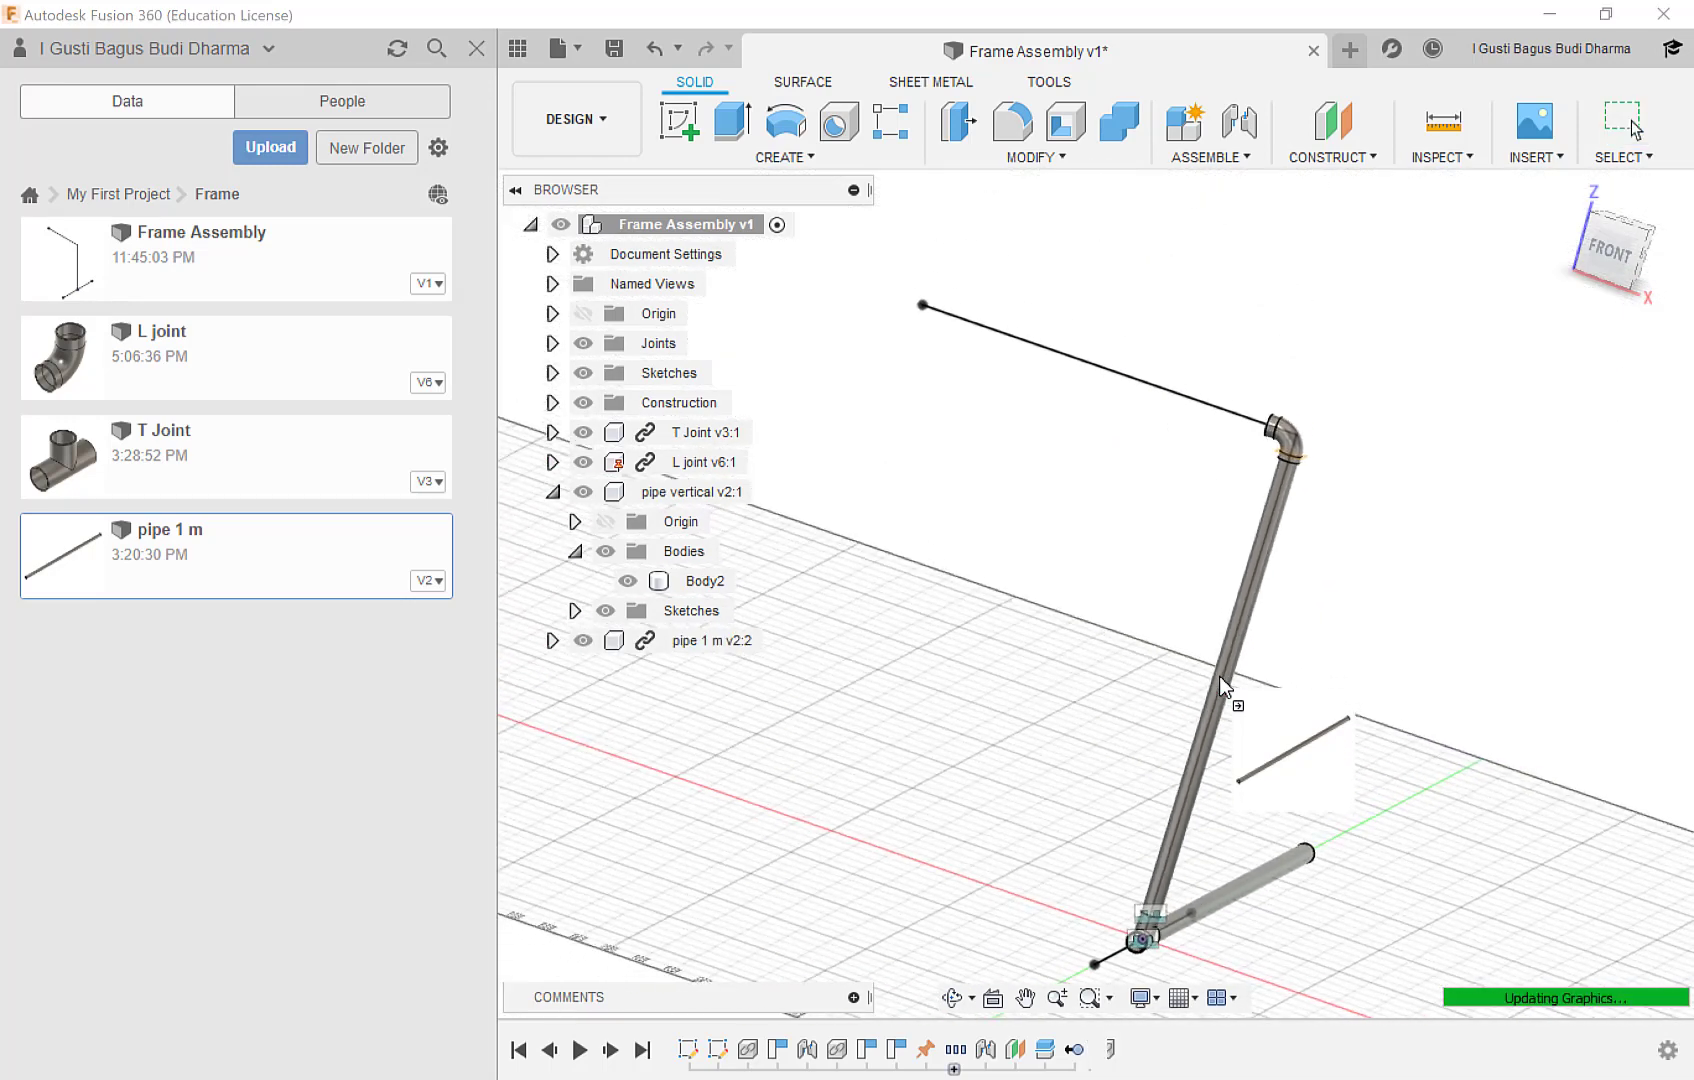
{"action": "middle_click_drag", "start_coordinate": [1260, 713], "coordinate": [1201, 577]}
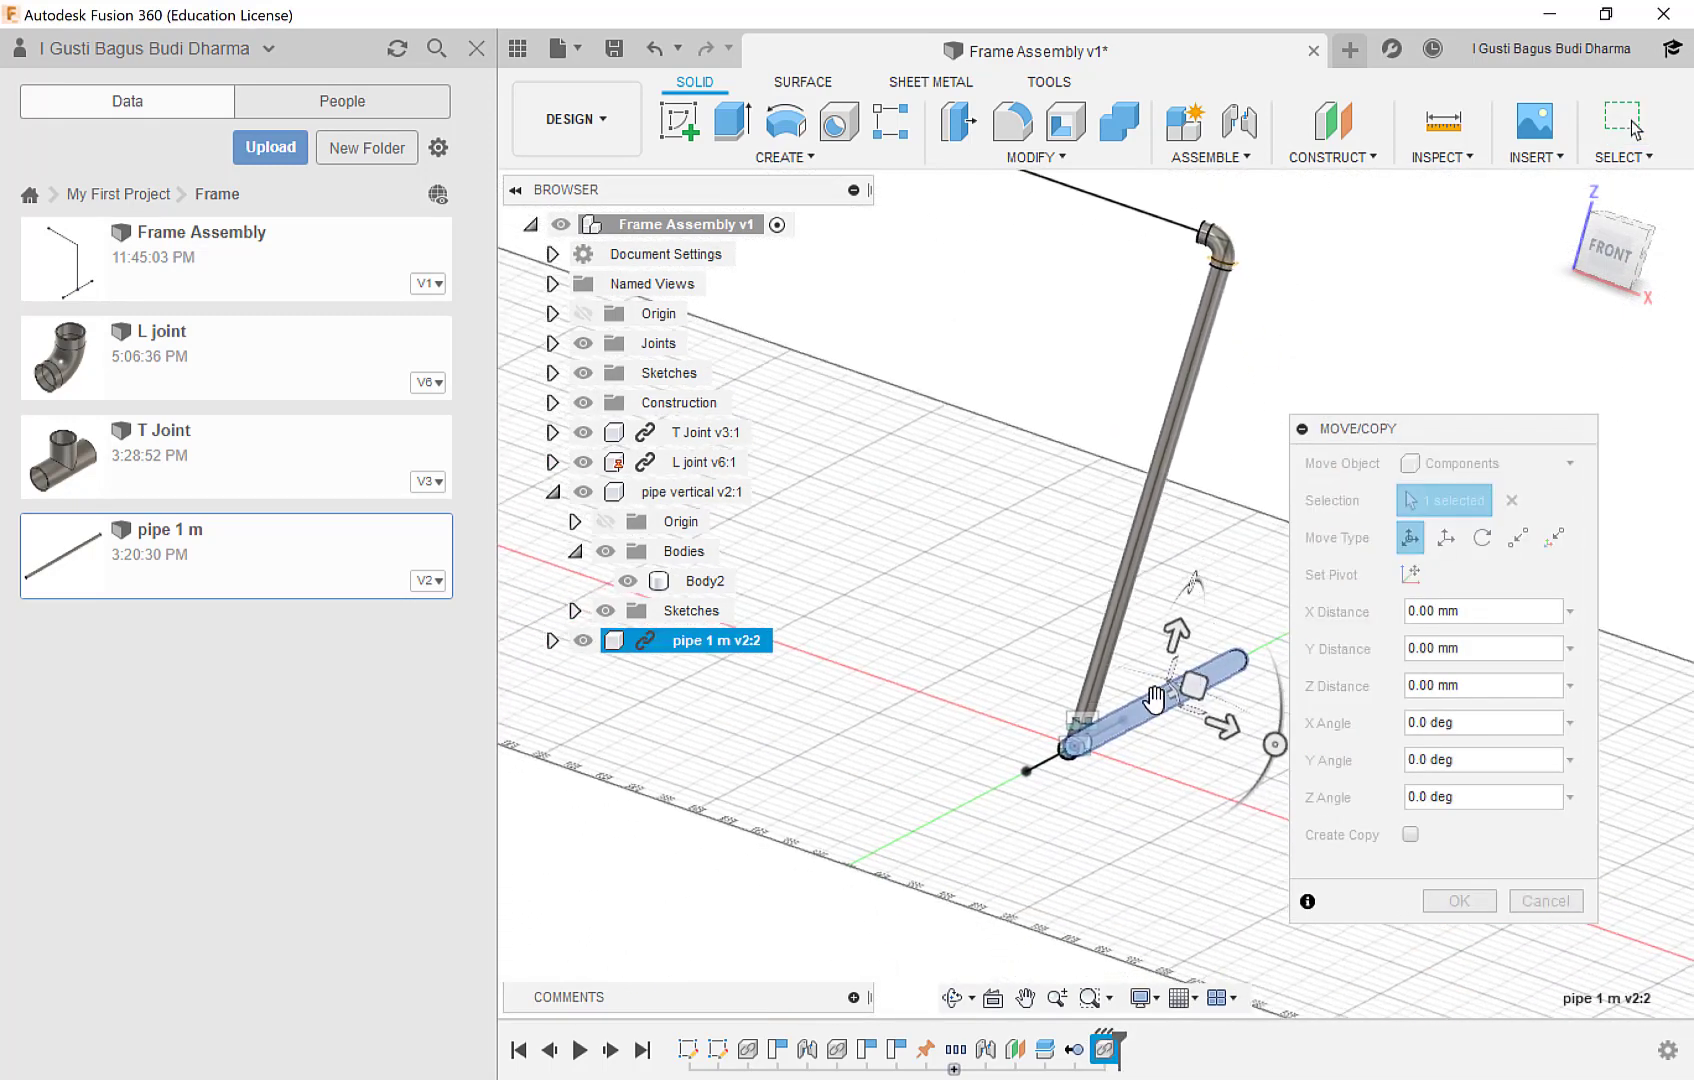
{"action": "left_click_drag", "start_coordinate": [1156, 703], "coordinate": [805, 750]}
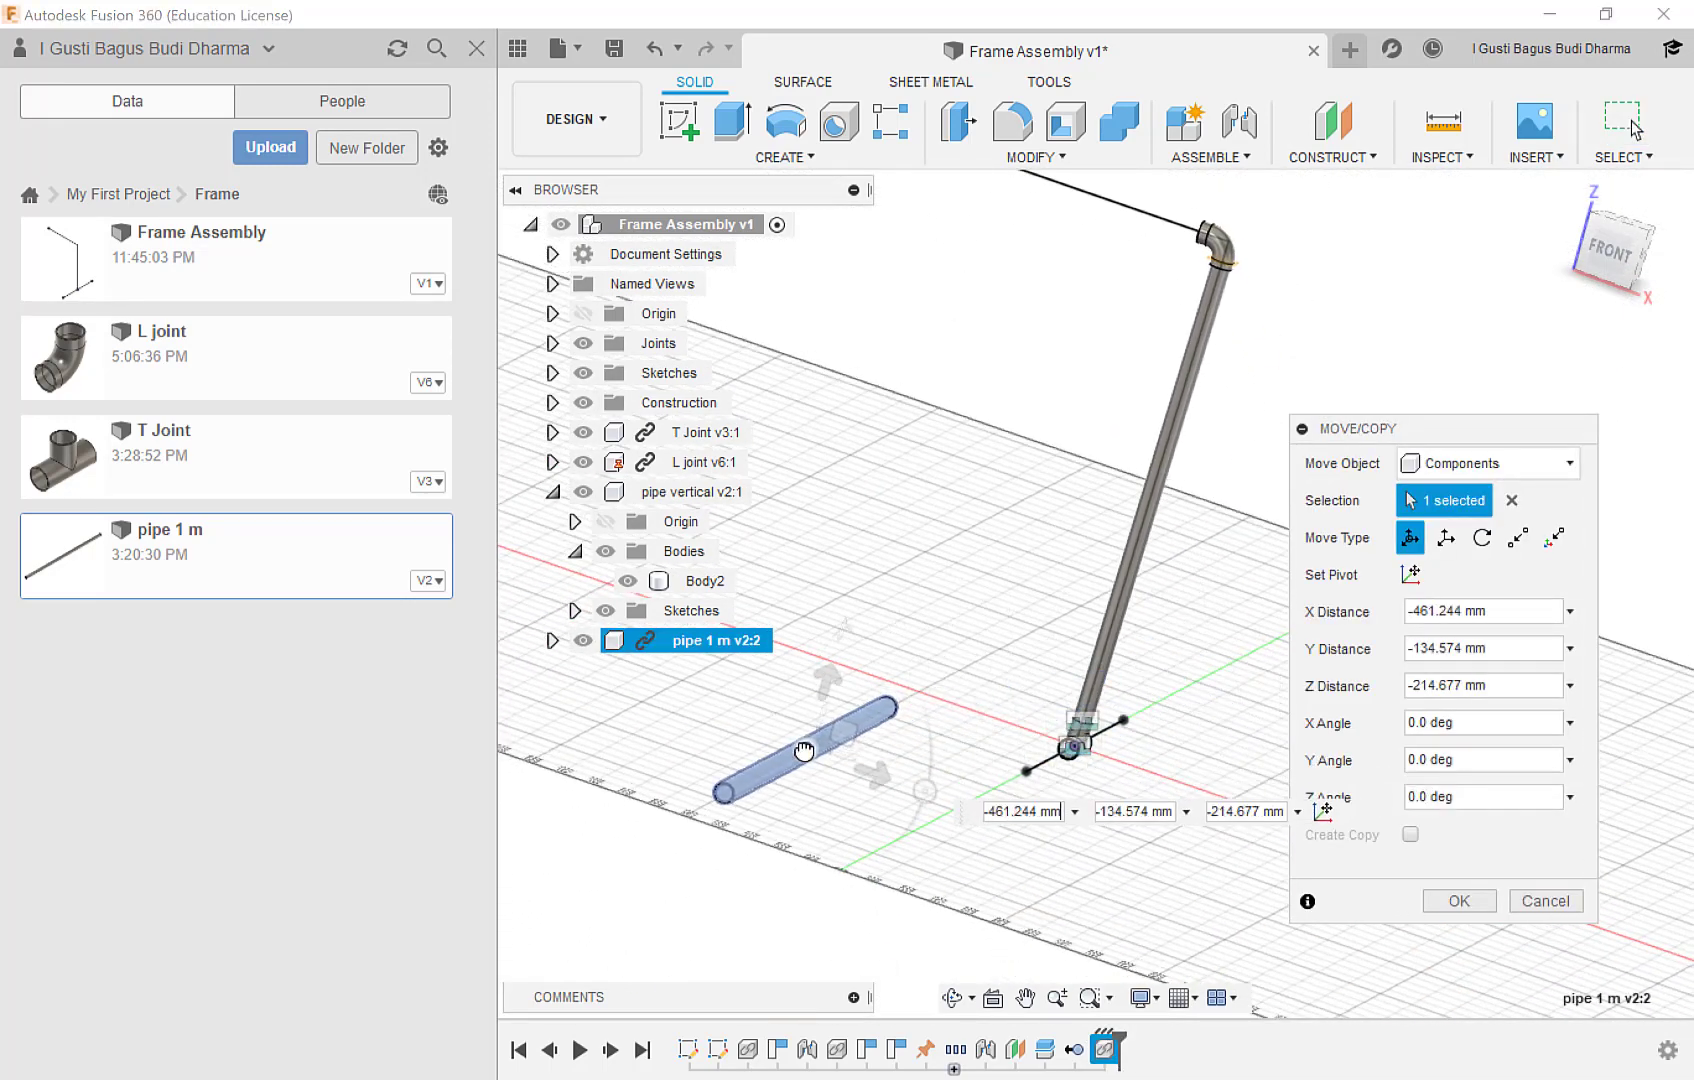
{"action": "left_click", "coordinate": [1455, 900]}
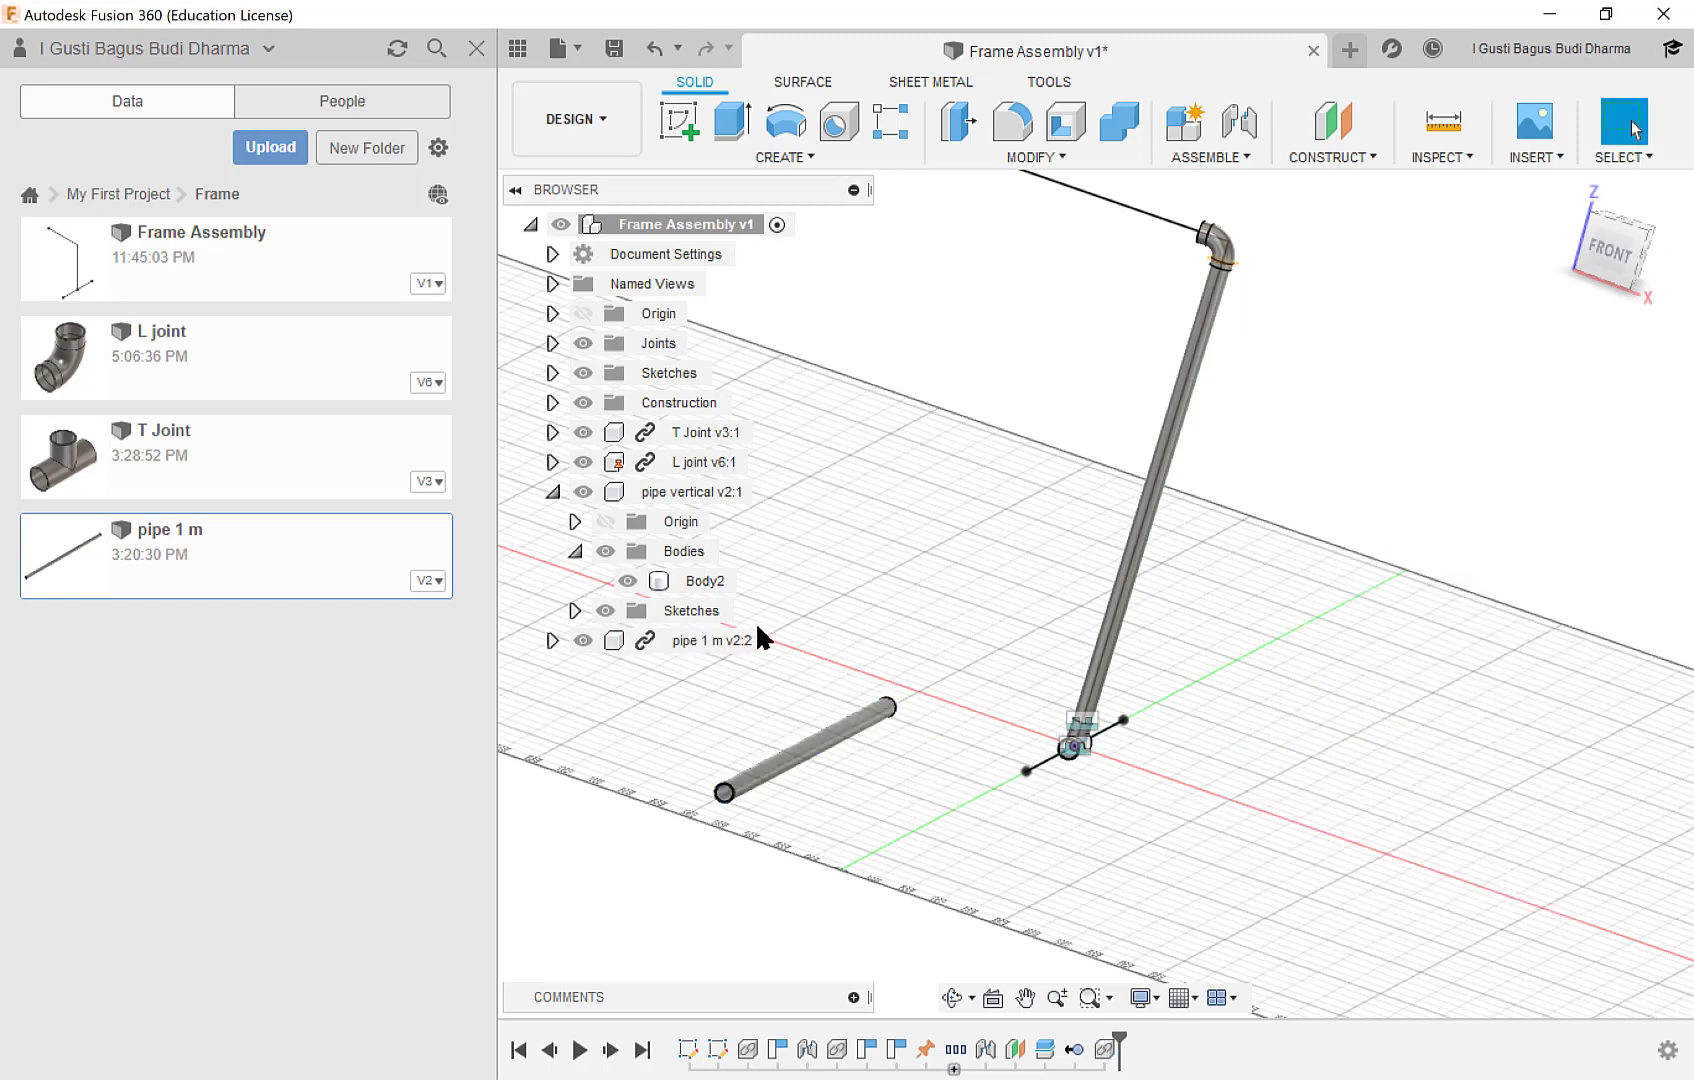
Break the link between the newly inserted pipe 1 m component and its source design.
{"action": "scroll", "coordinate": [772, 670], "scroll_direction": "up", "scroll_amount": 3}
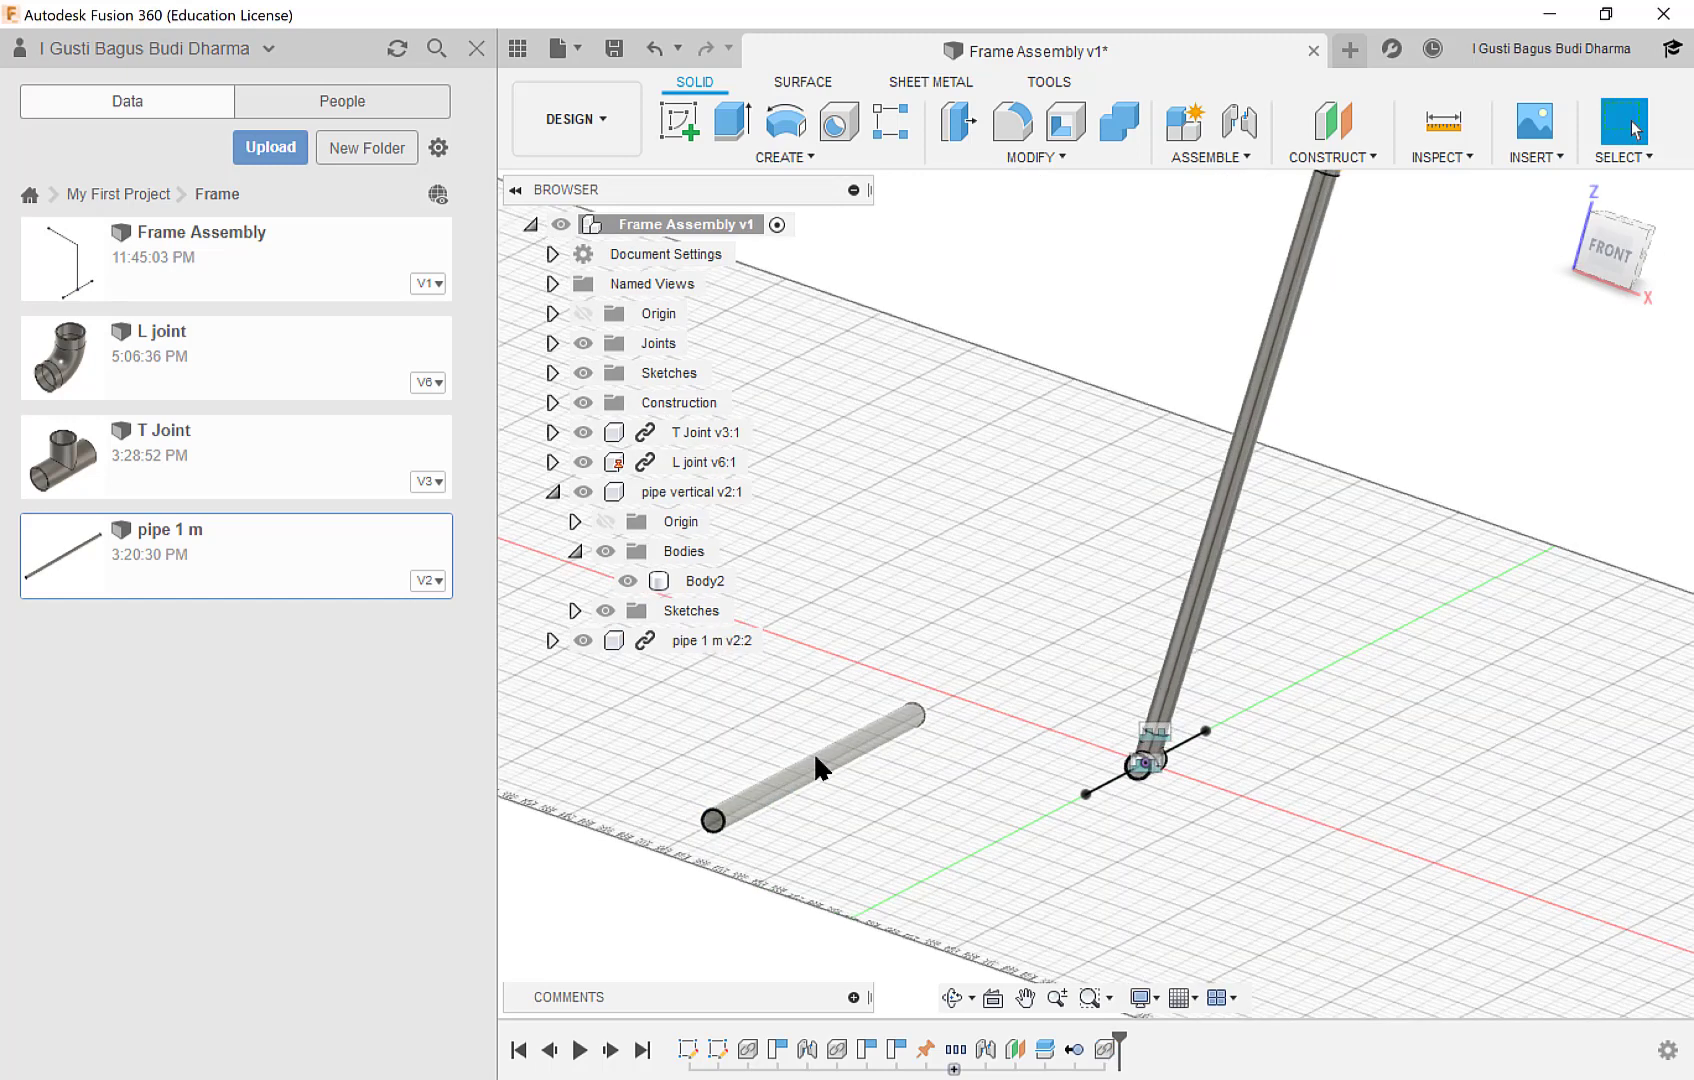
{"action": "scroll", "coordinate": [813, 720], "scroll_direction": "up", "scroll_amount": 1}
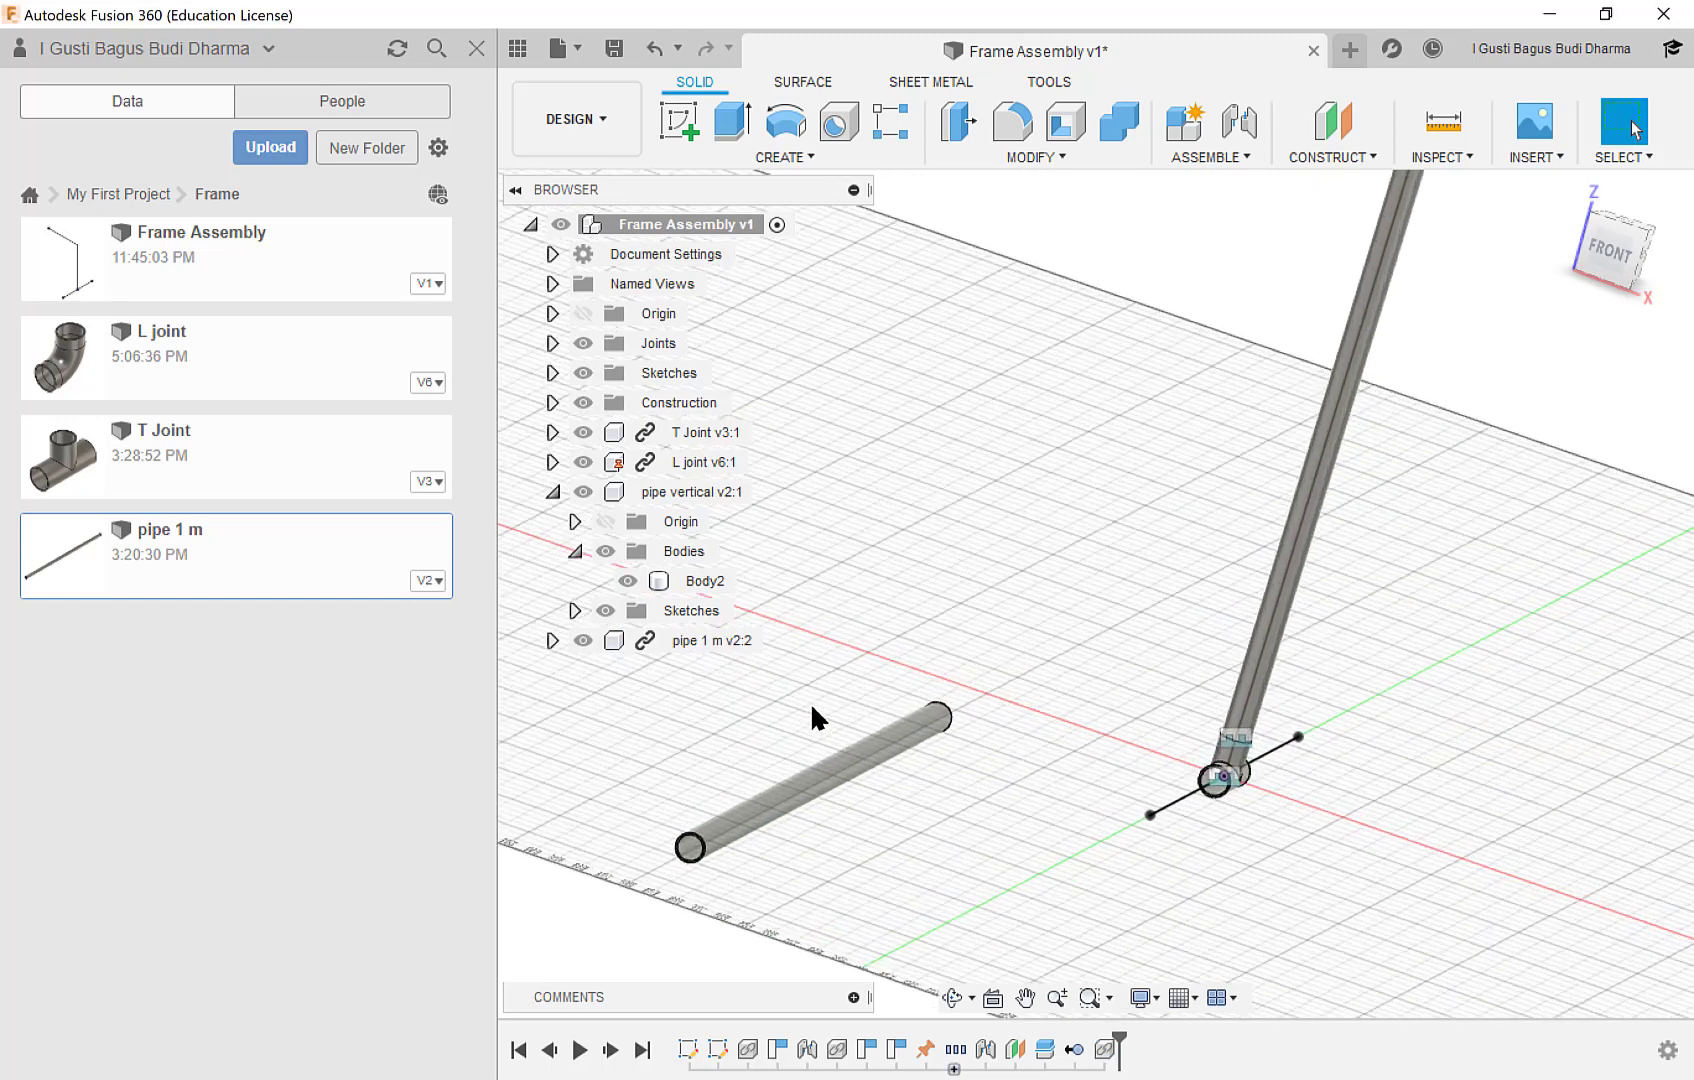
{"action": "right_click", "coordinate": [641, 643]}
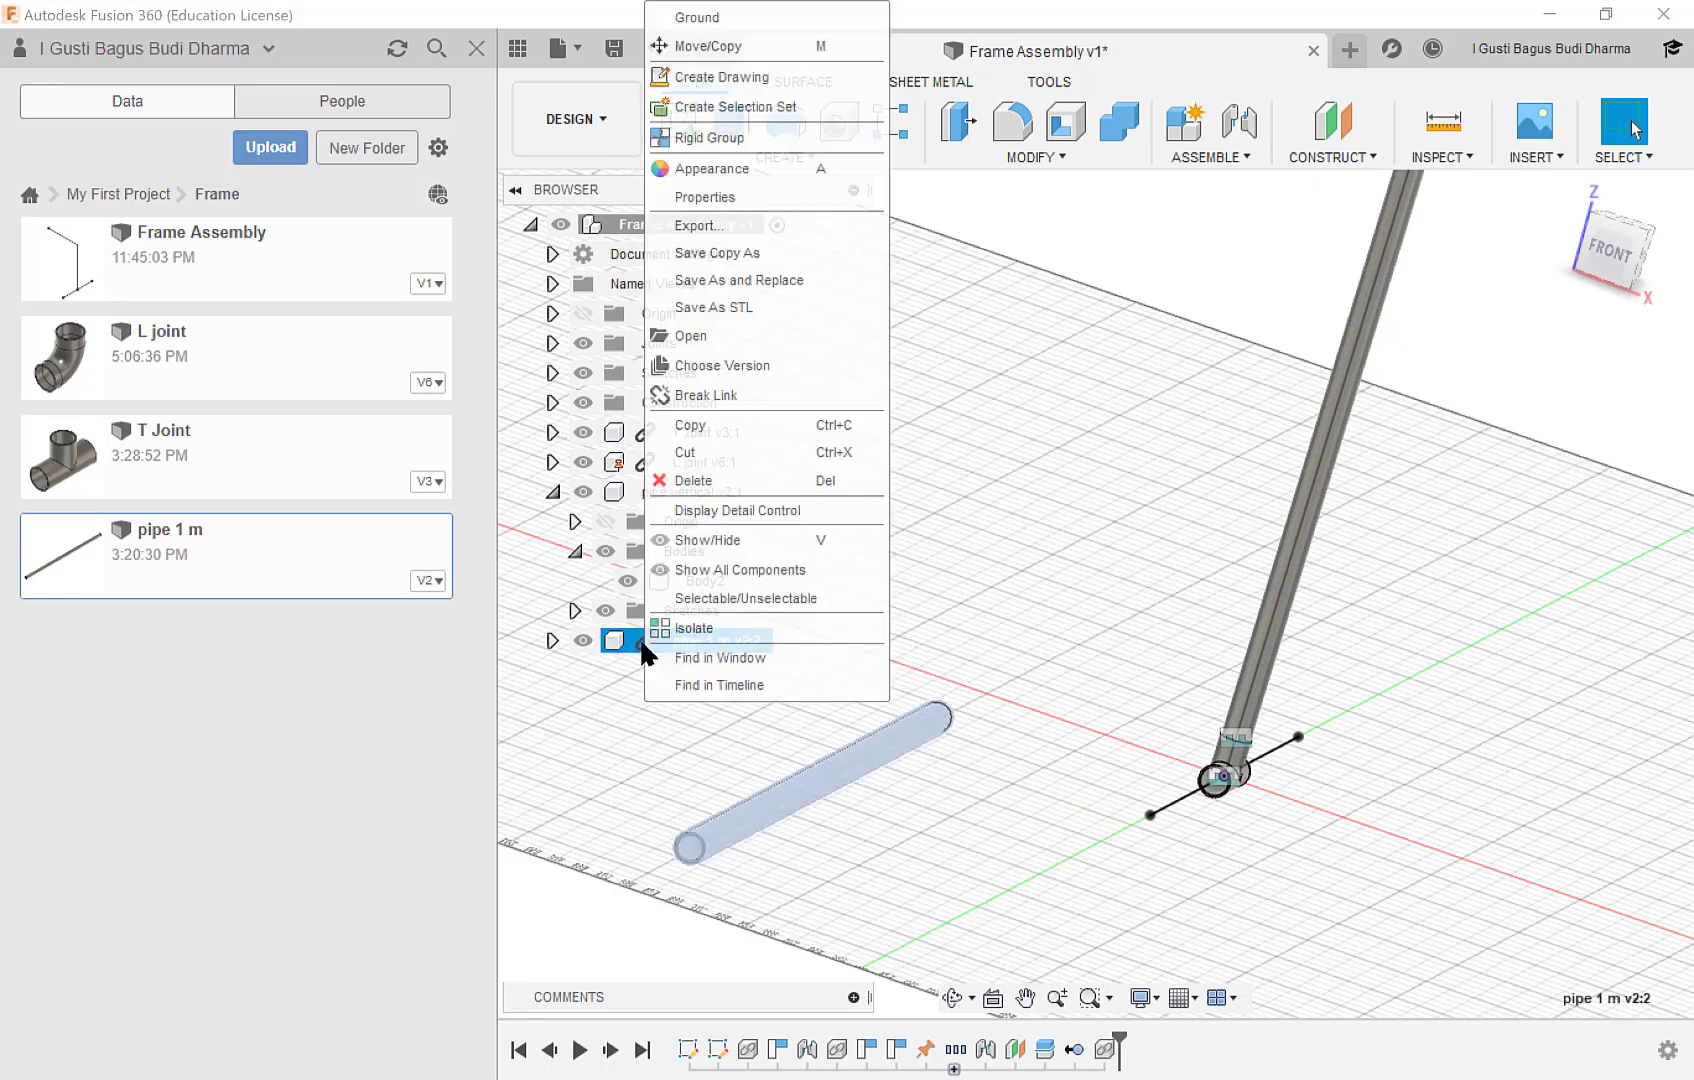
{"action": "left_click", "coordinate": [686, 398]}
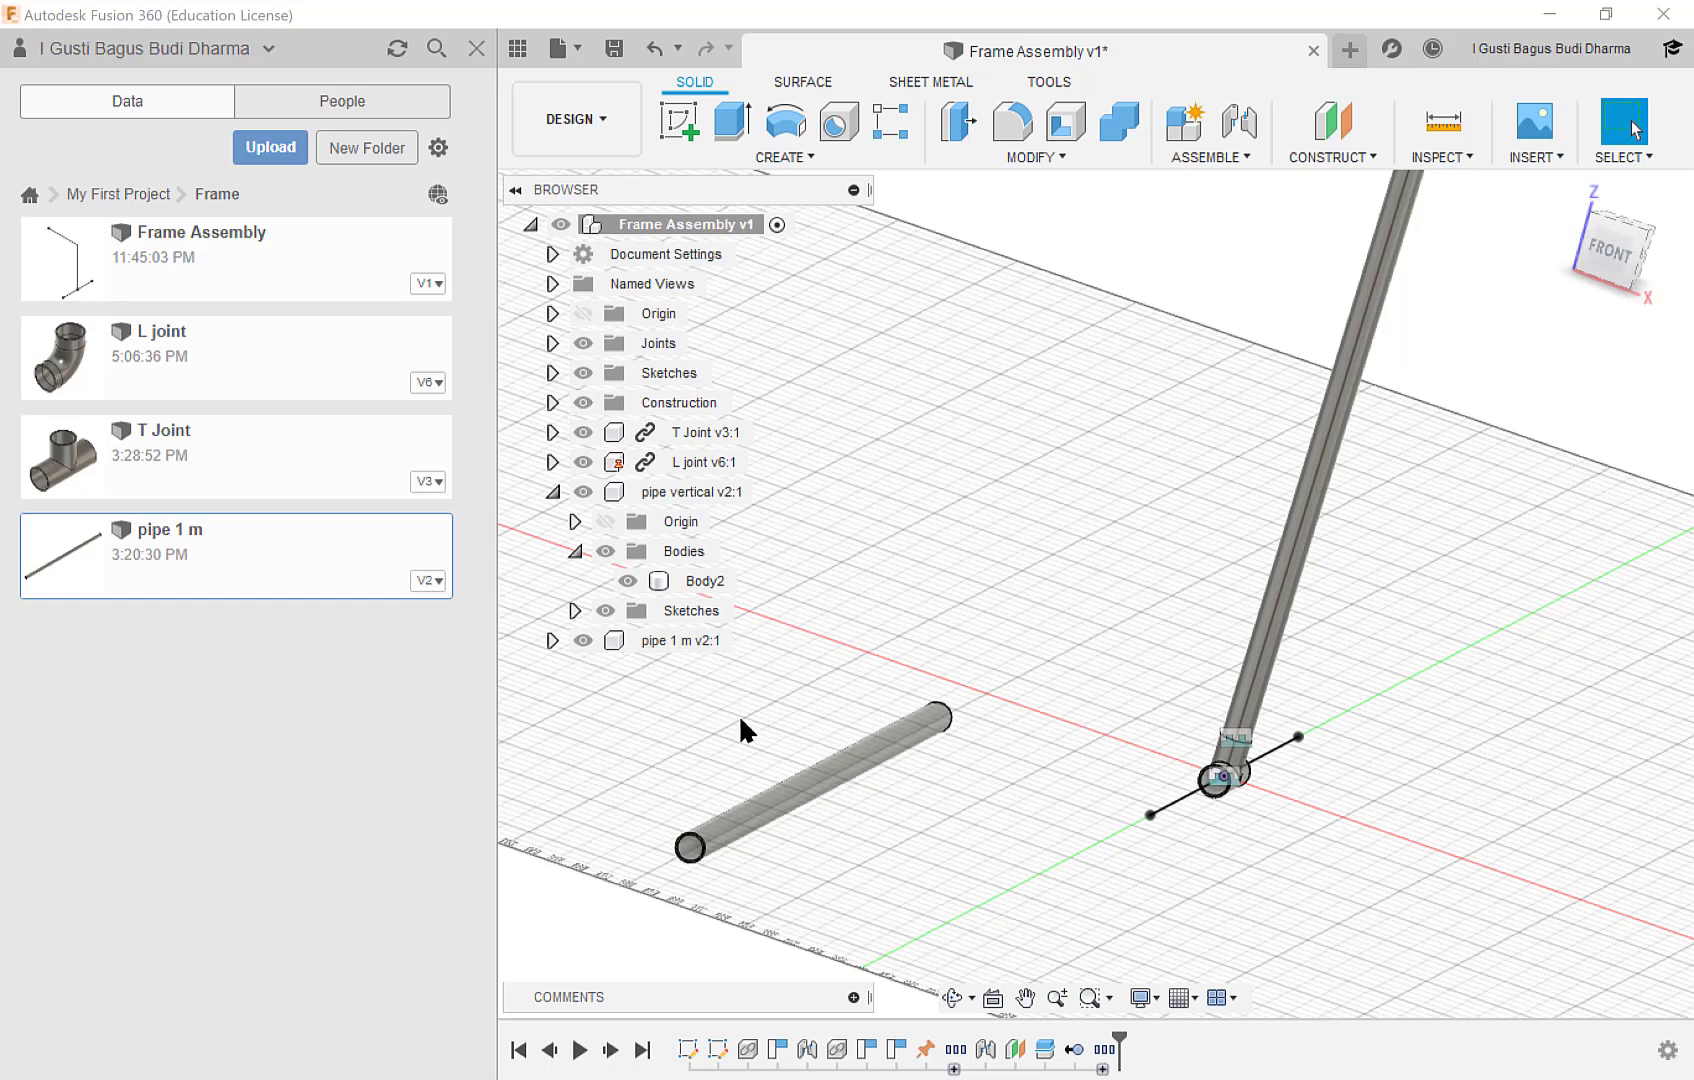
{"action": "scroll", "coordinate": [805, 785], "scroll_direction": "up", "scroll_amount": 1}
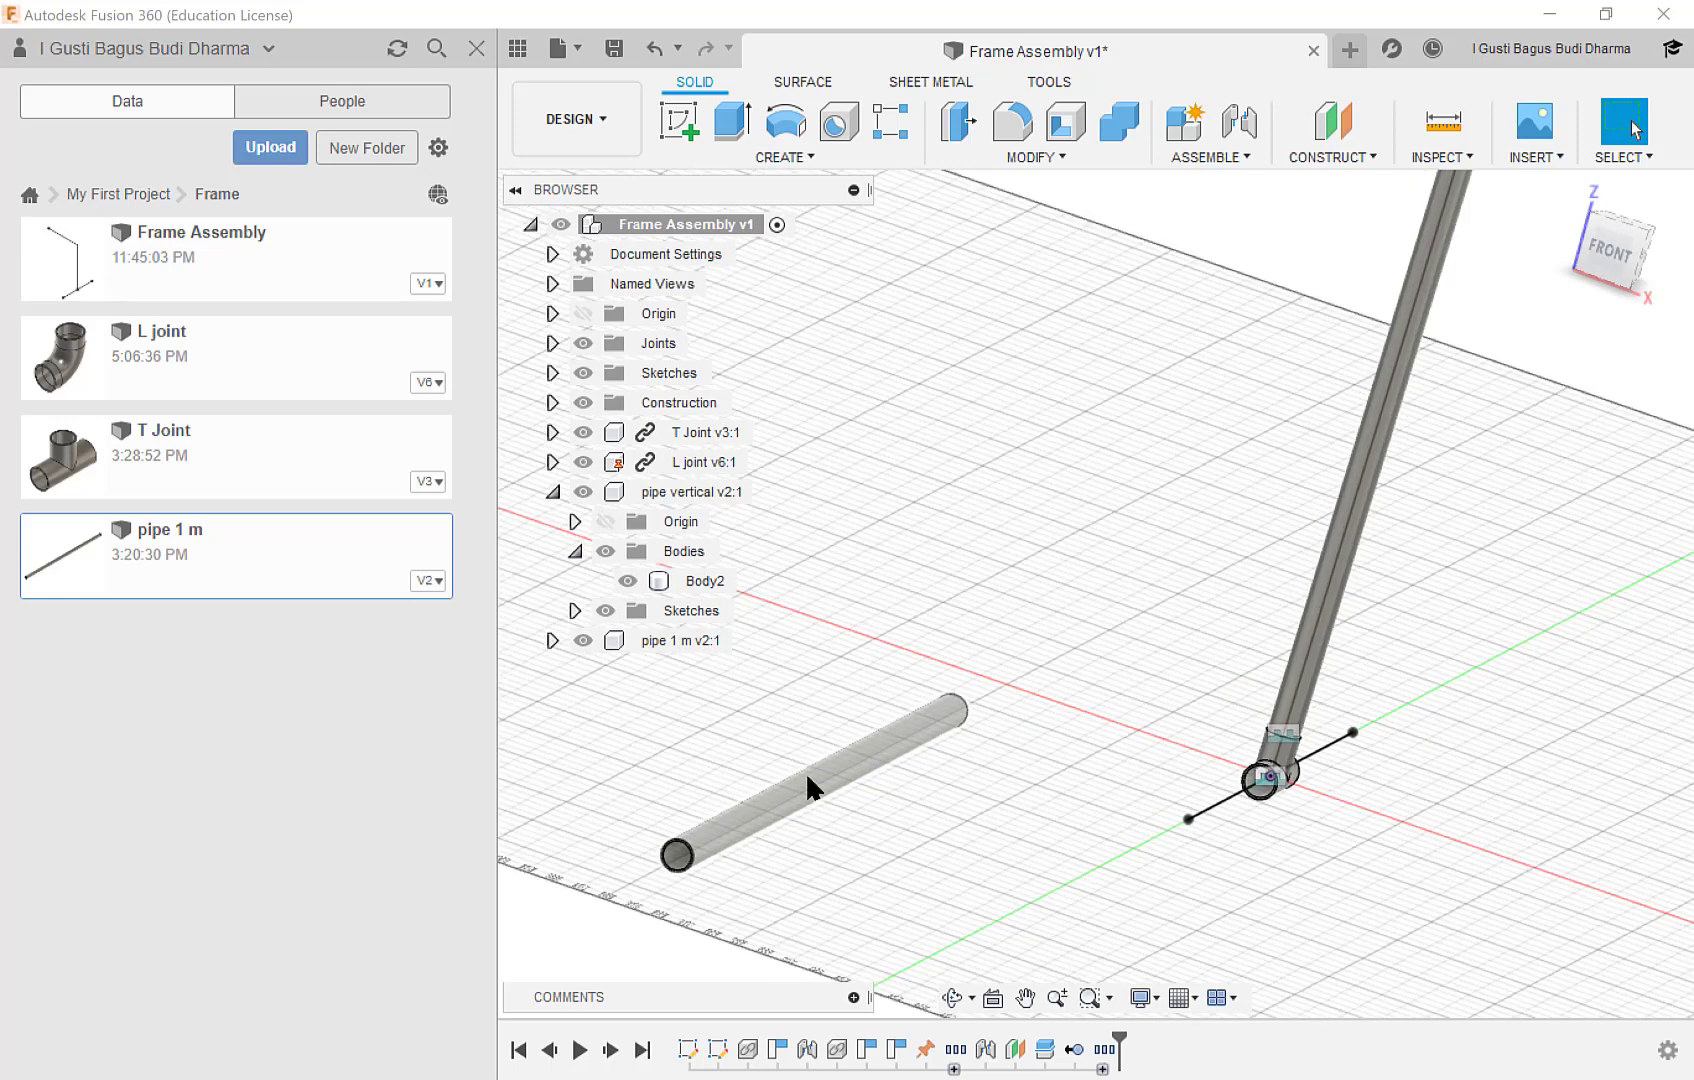
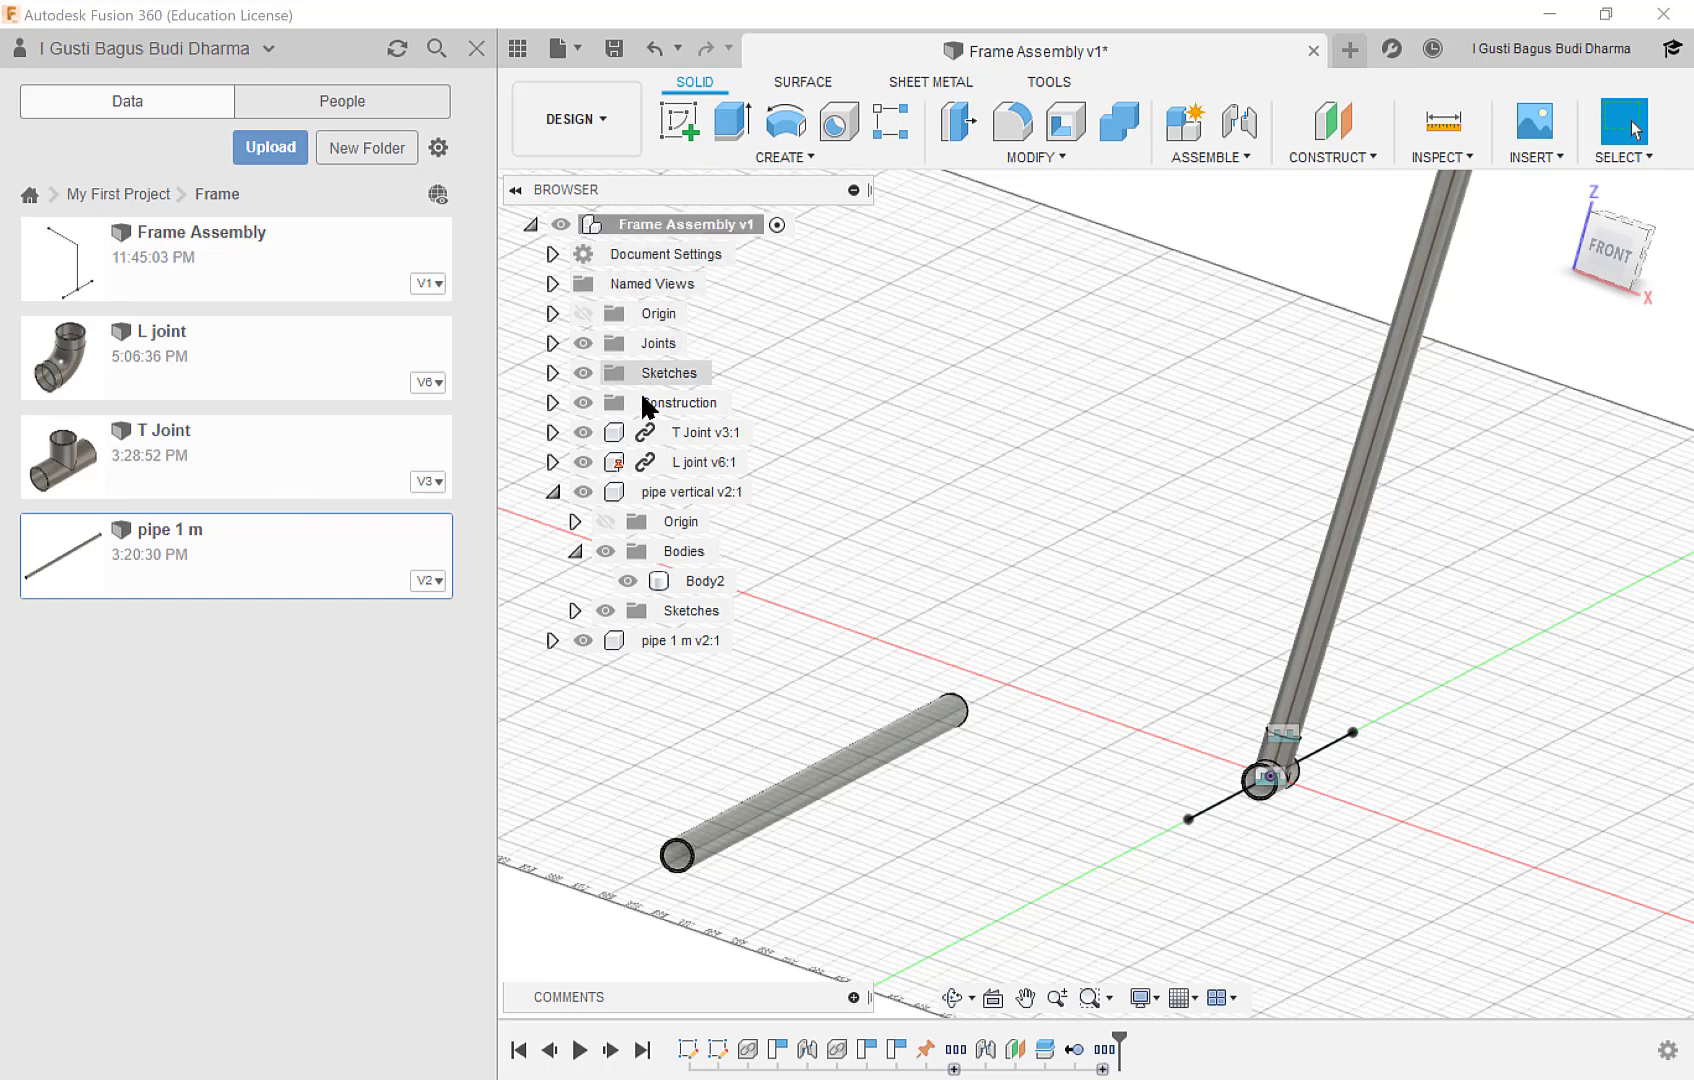
Activate the new pipe 1 m component and change its extrusion distance to 300 mm.
{"action": "left_click", "coordinate": [656, 641]}
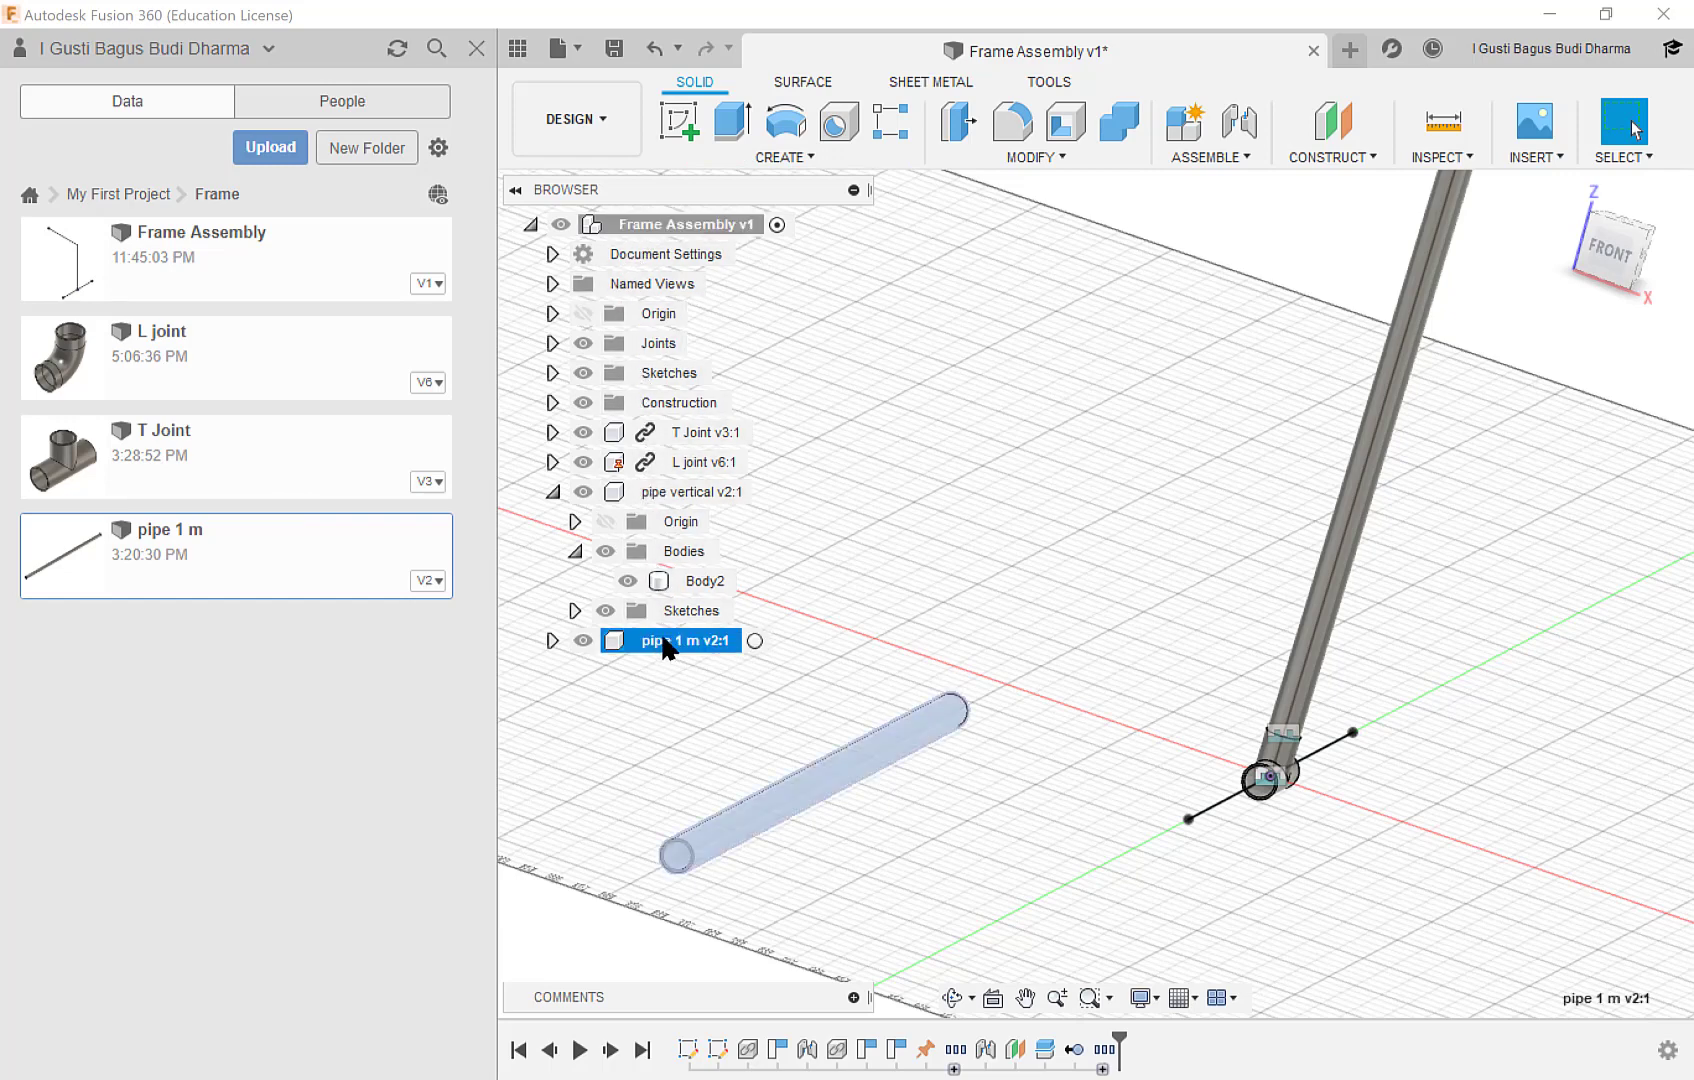
{"action": "left_click", "coordinate": [755, 641]}
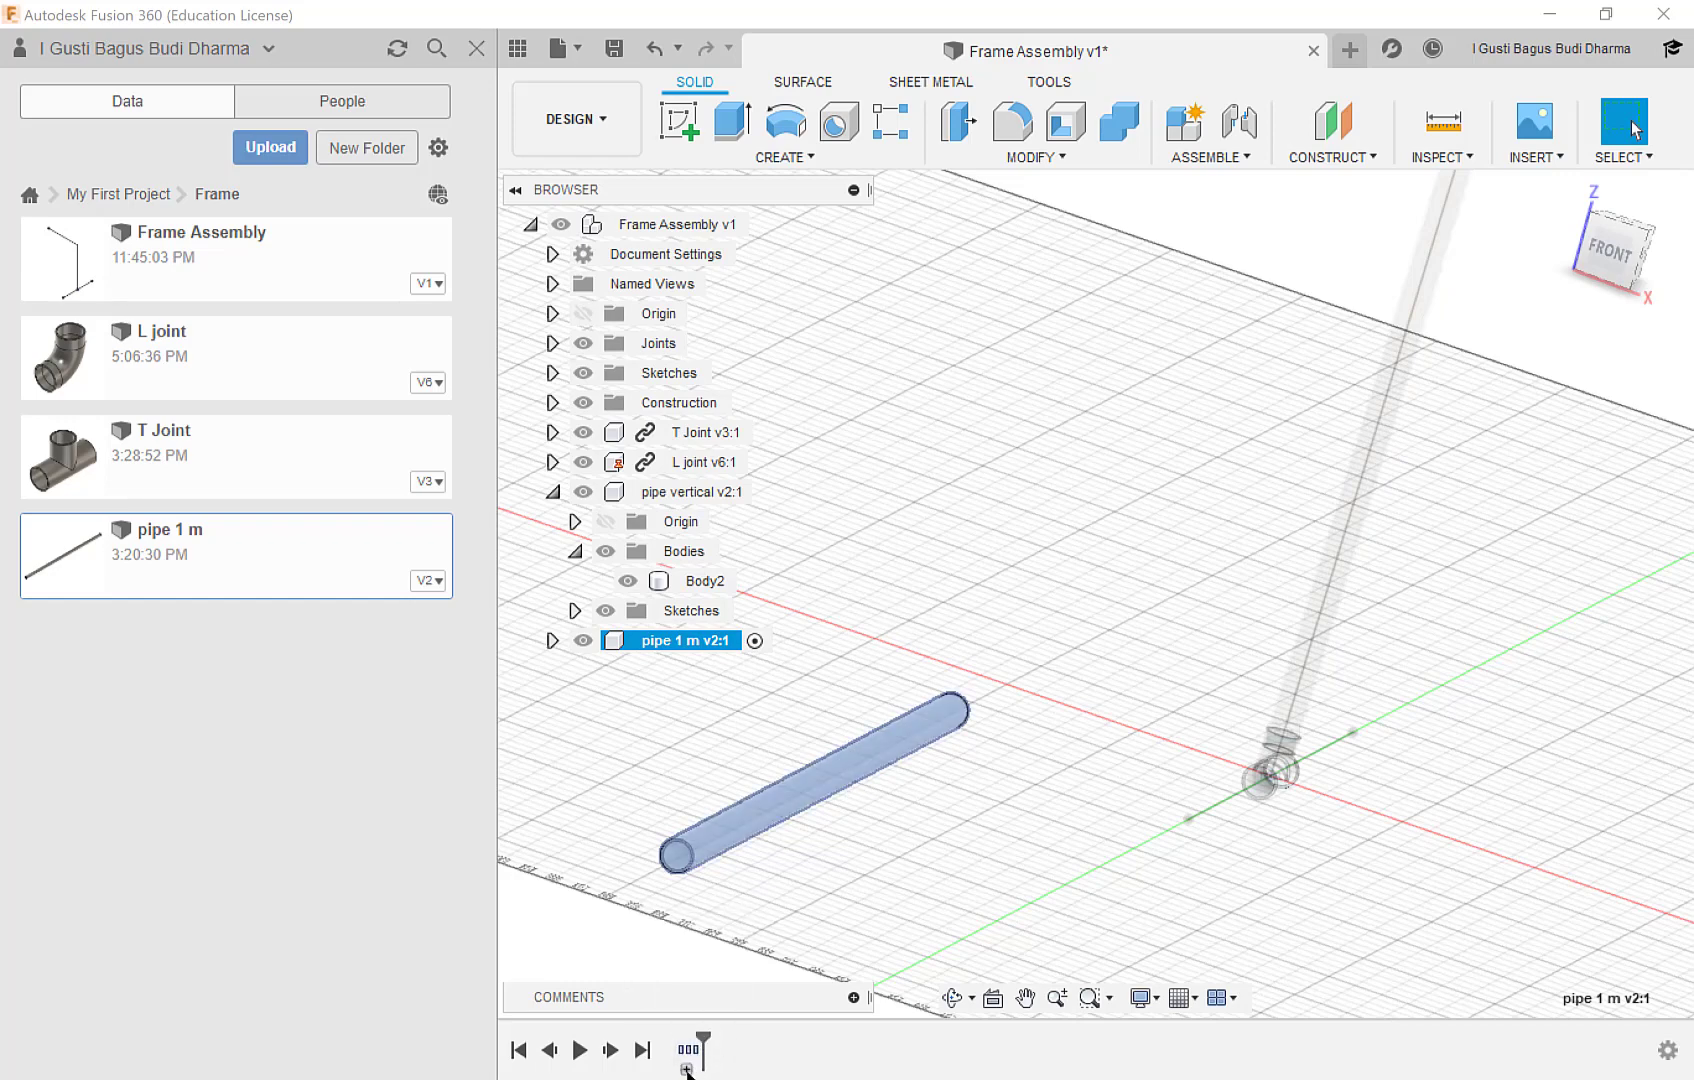
{"action": "left_click", "coordinate": [686, 1069]}
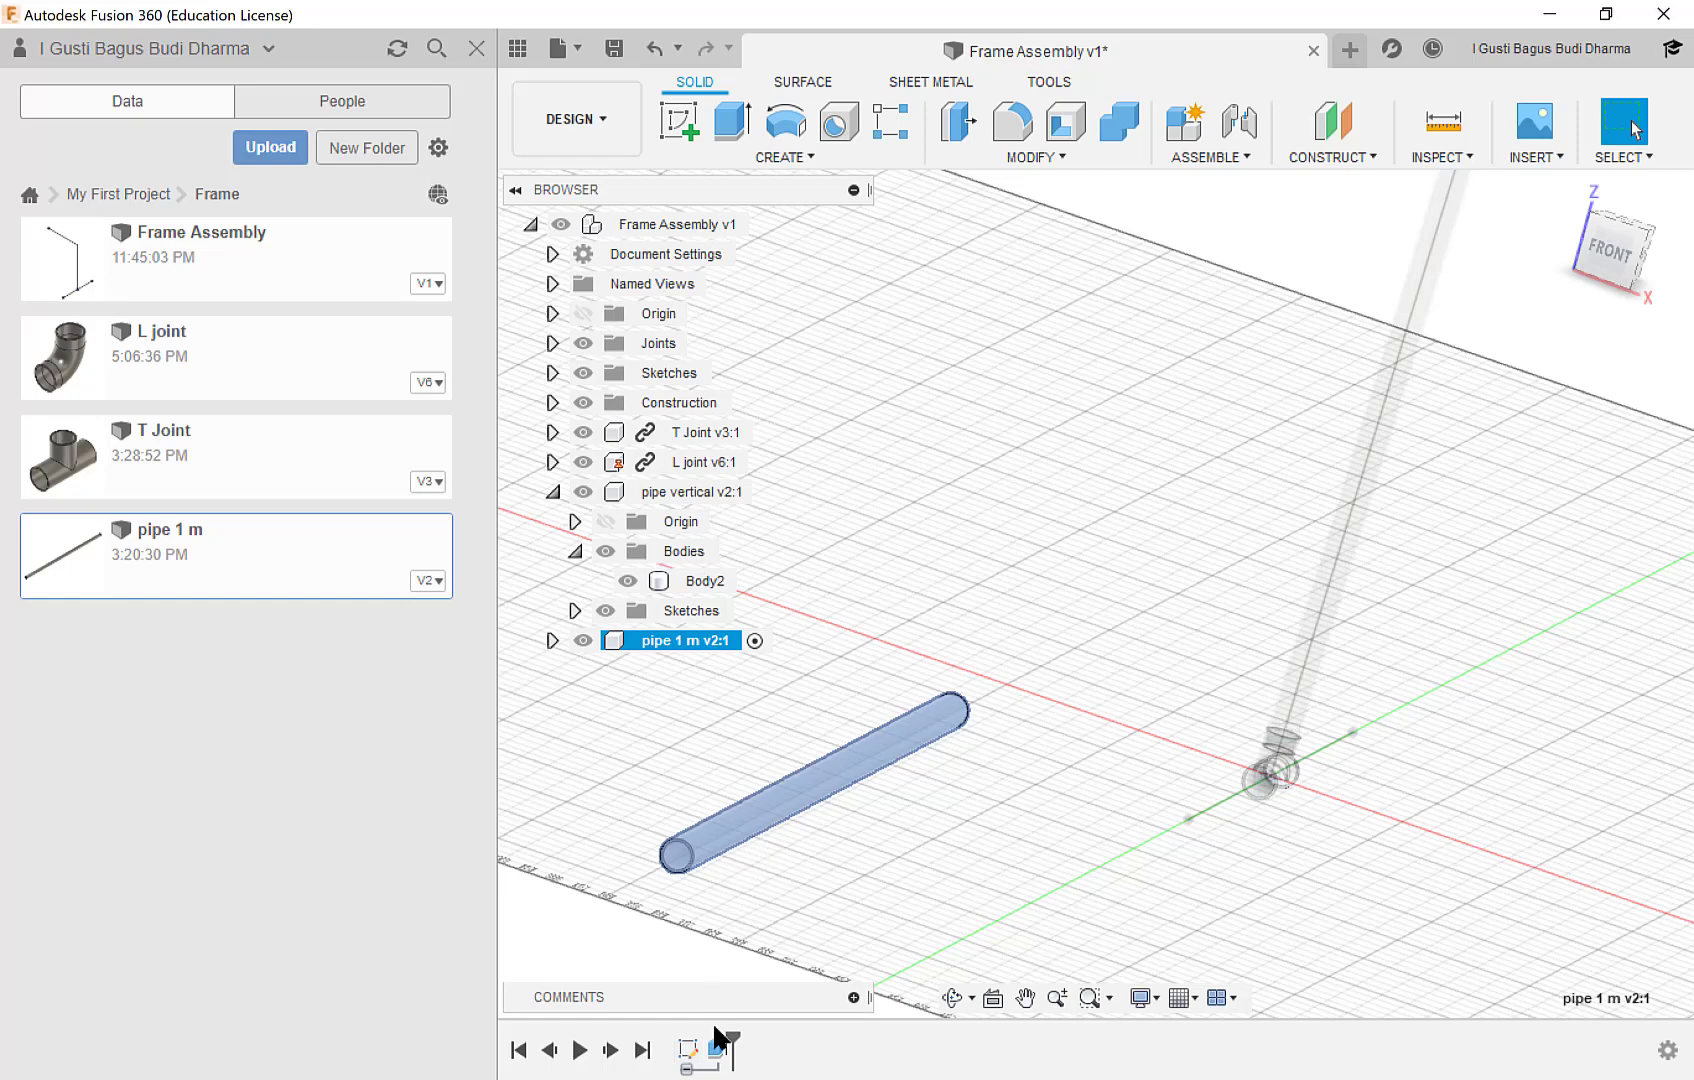
{"action": "right_click", "coordinate": [720, 1047]}
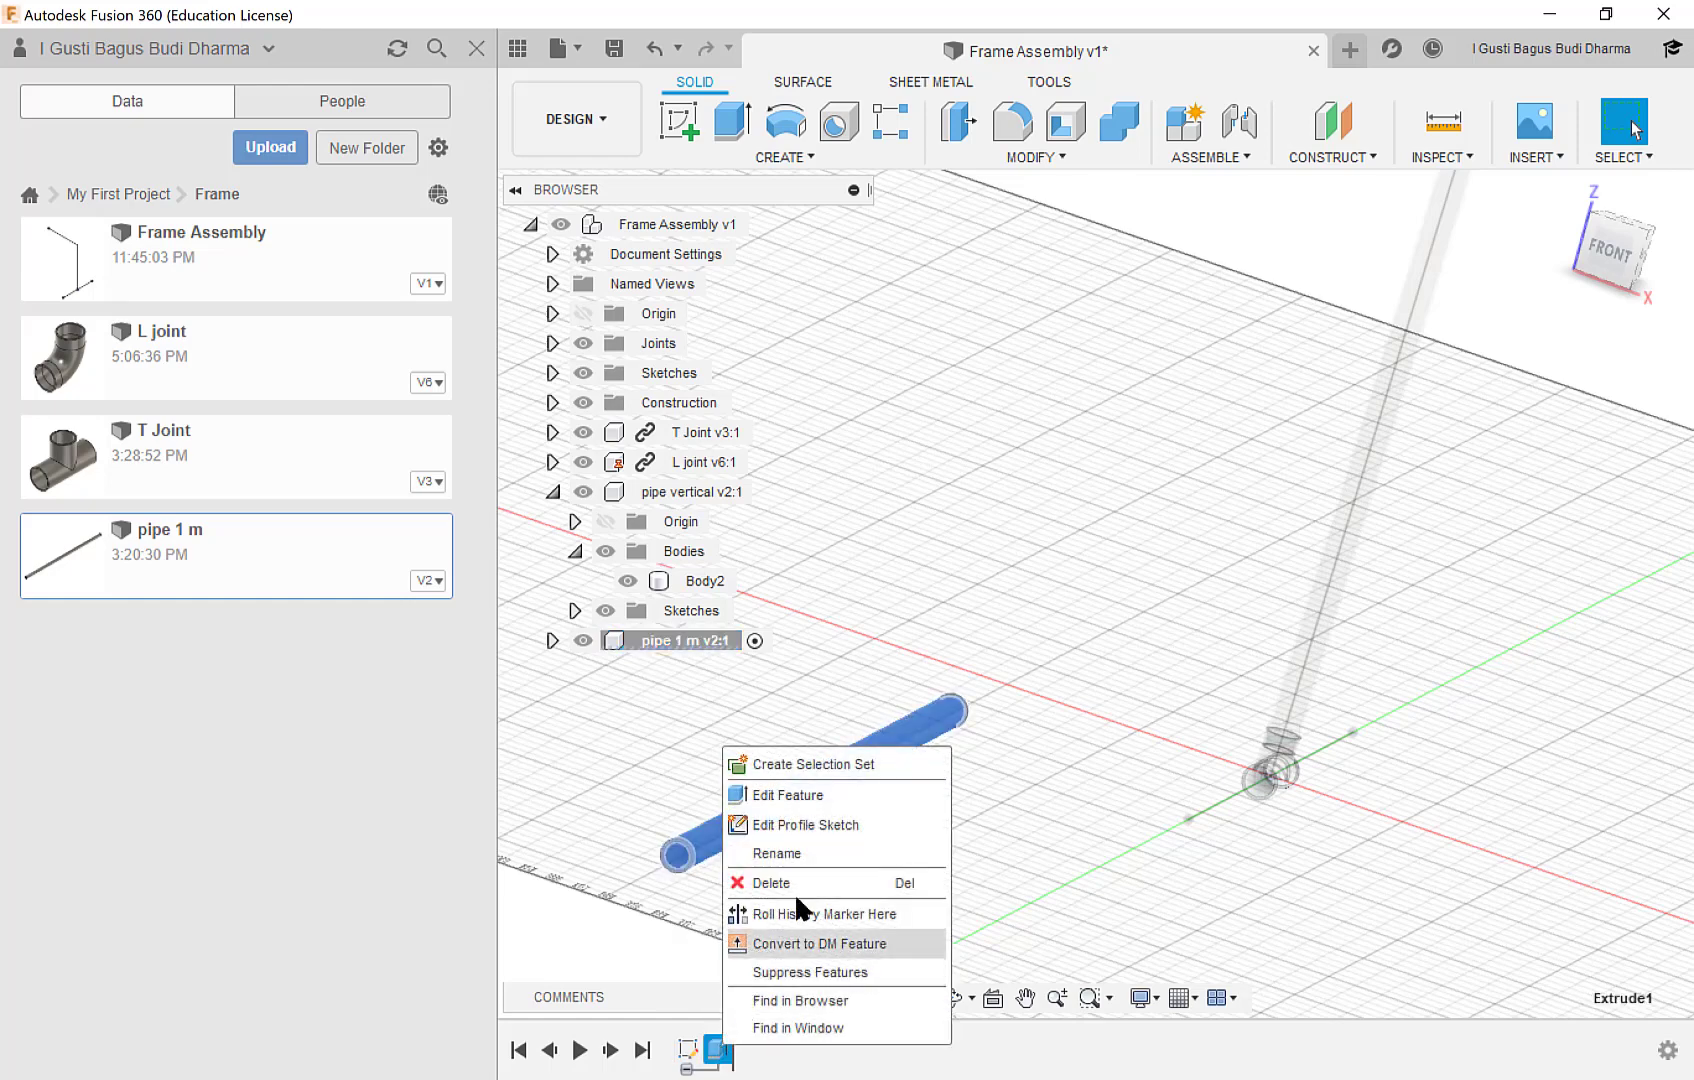
{"action": "left_click", "coordinate": [807, 795]}
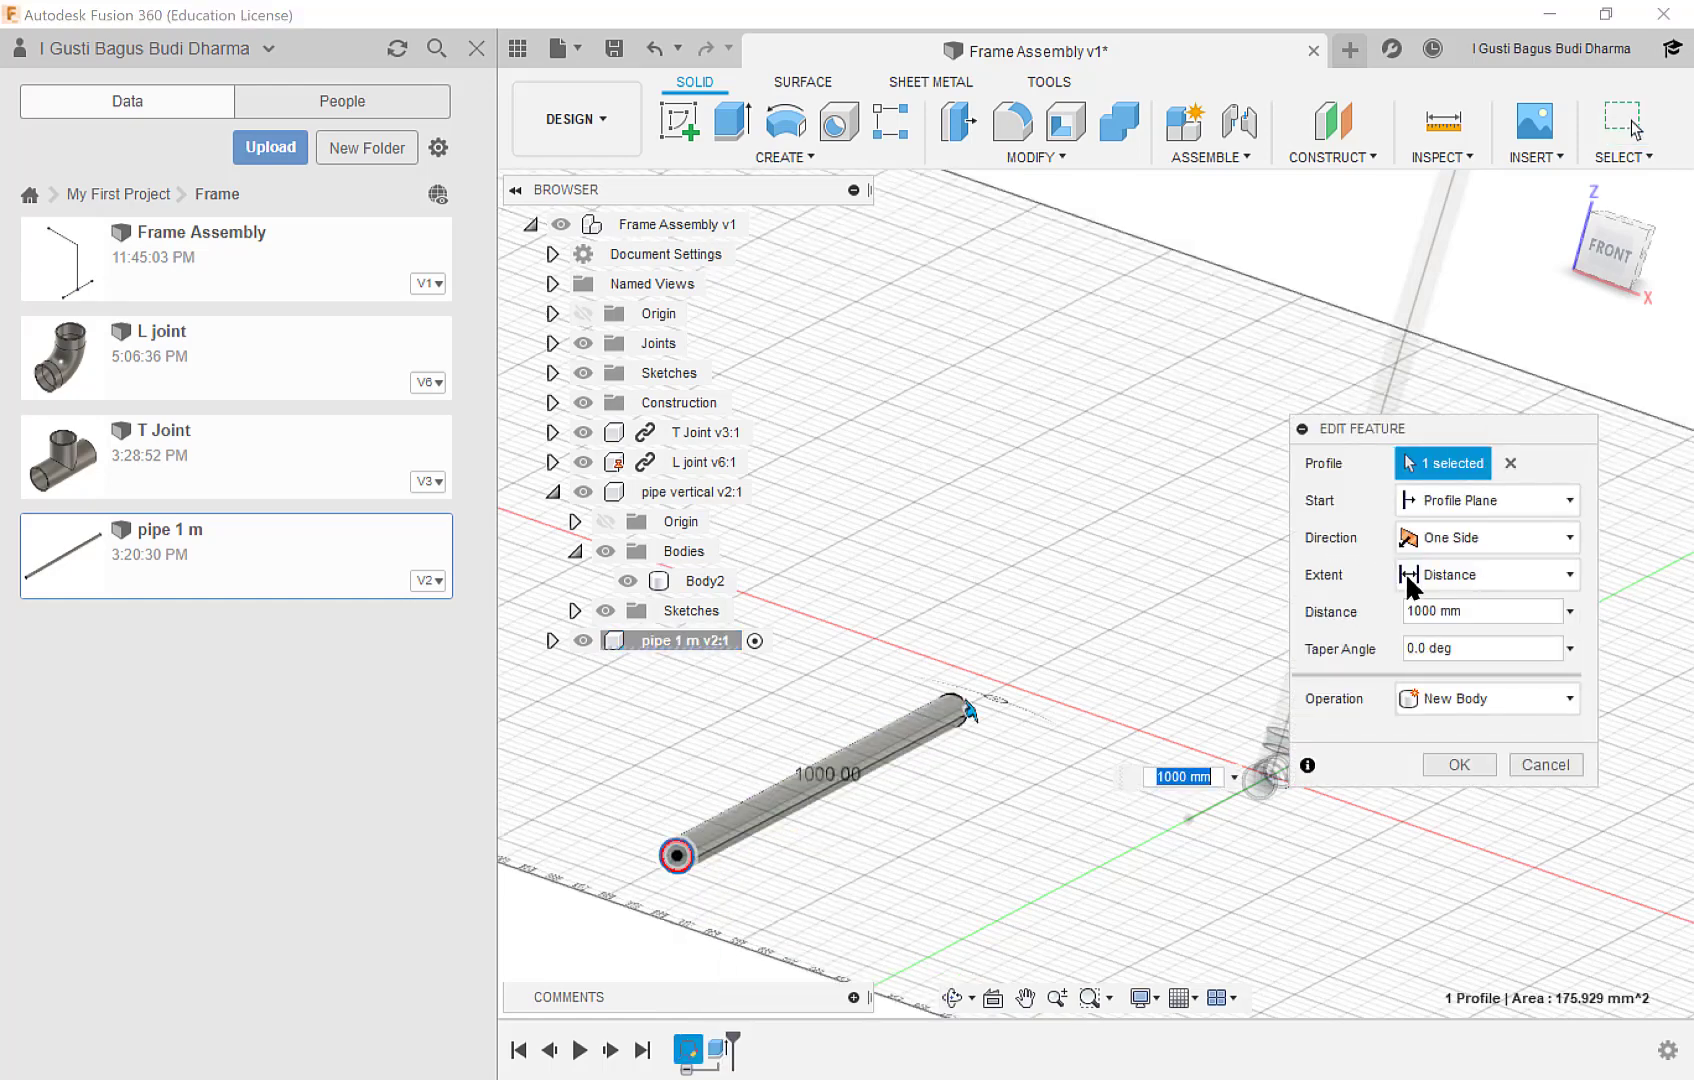
{"action": "left_click", "coordinate": [1474, 608]}
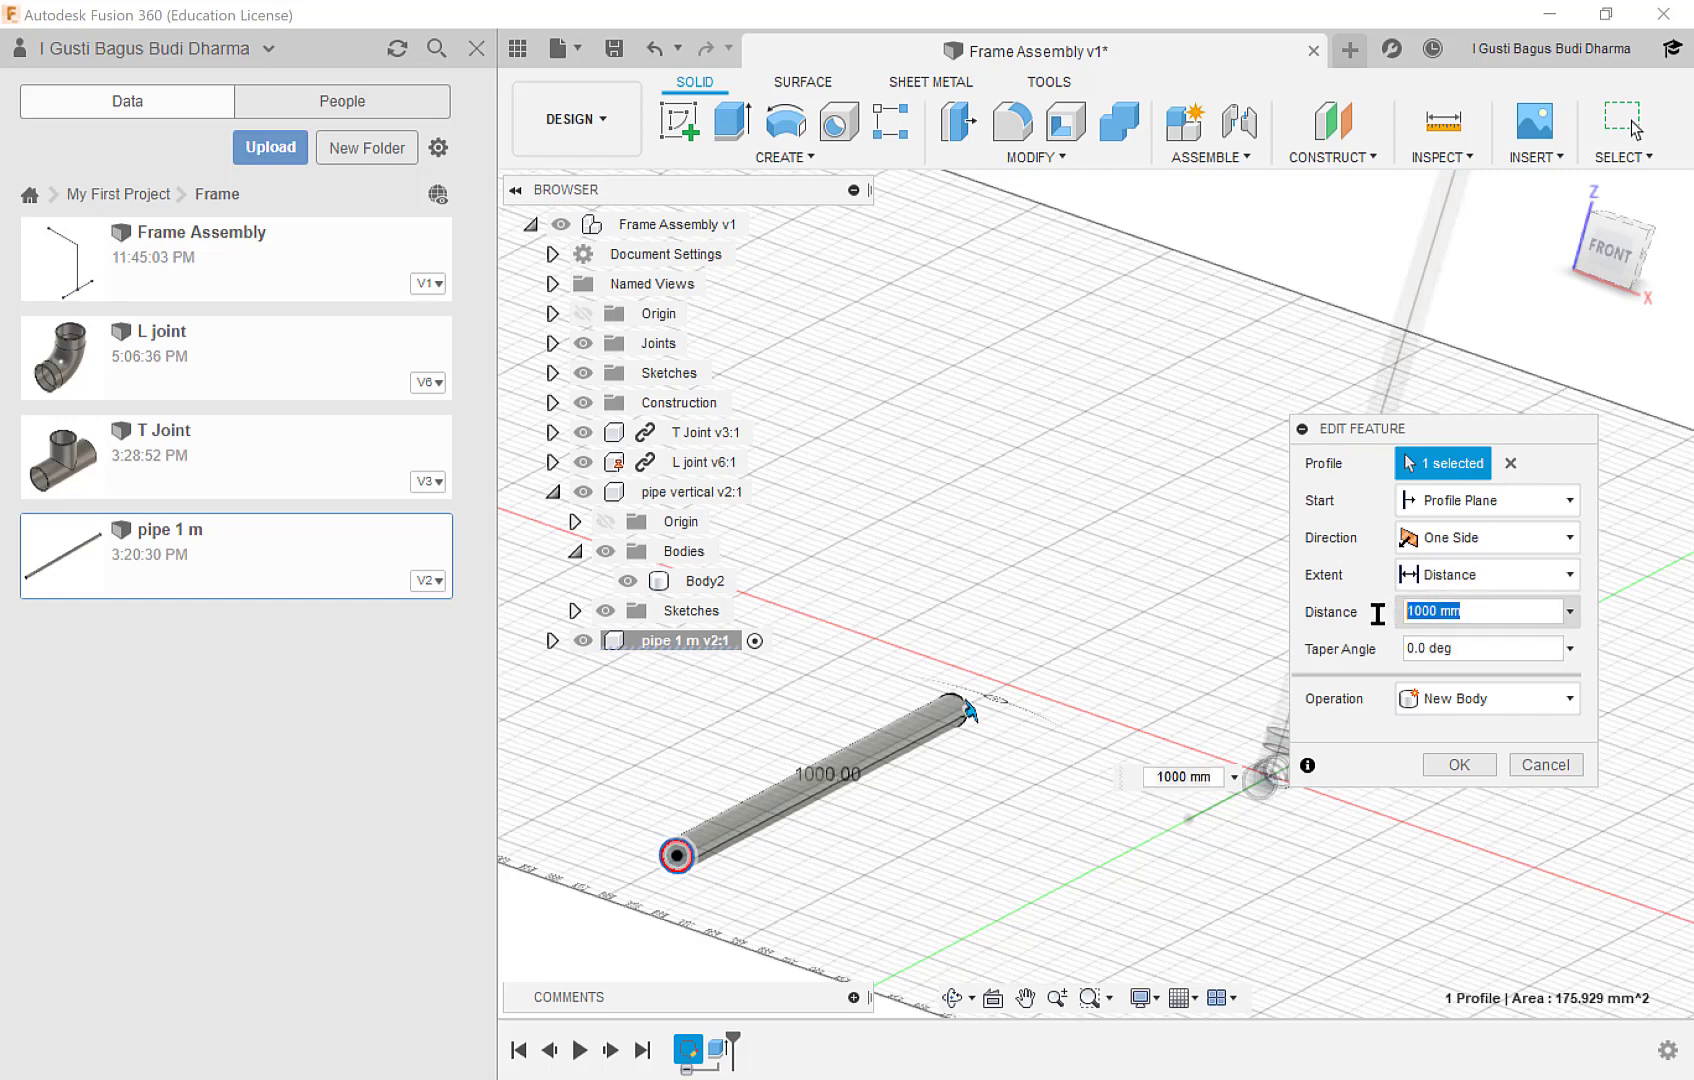
{"action": "type", "text": "300"}
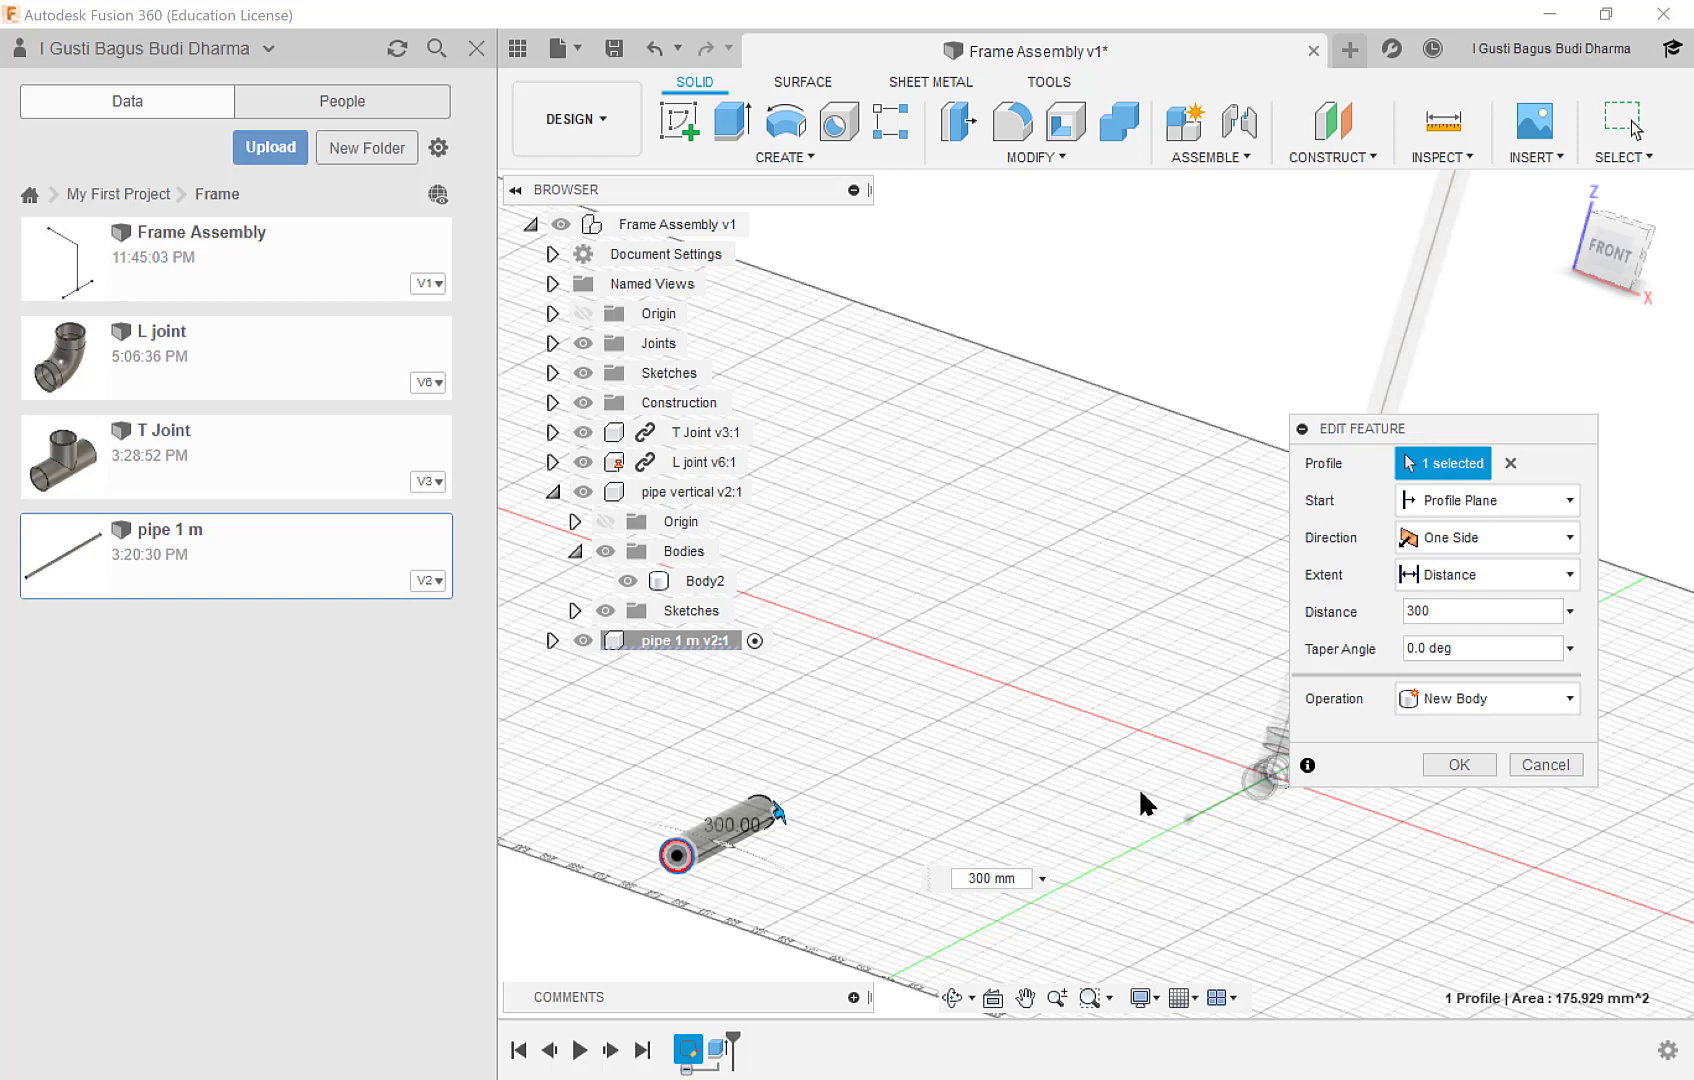
{"action": "left_click", "coordinate": [1456, 765]}
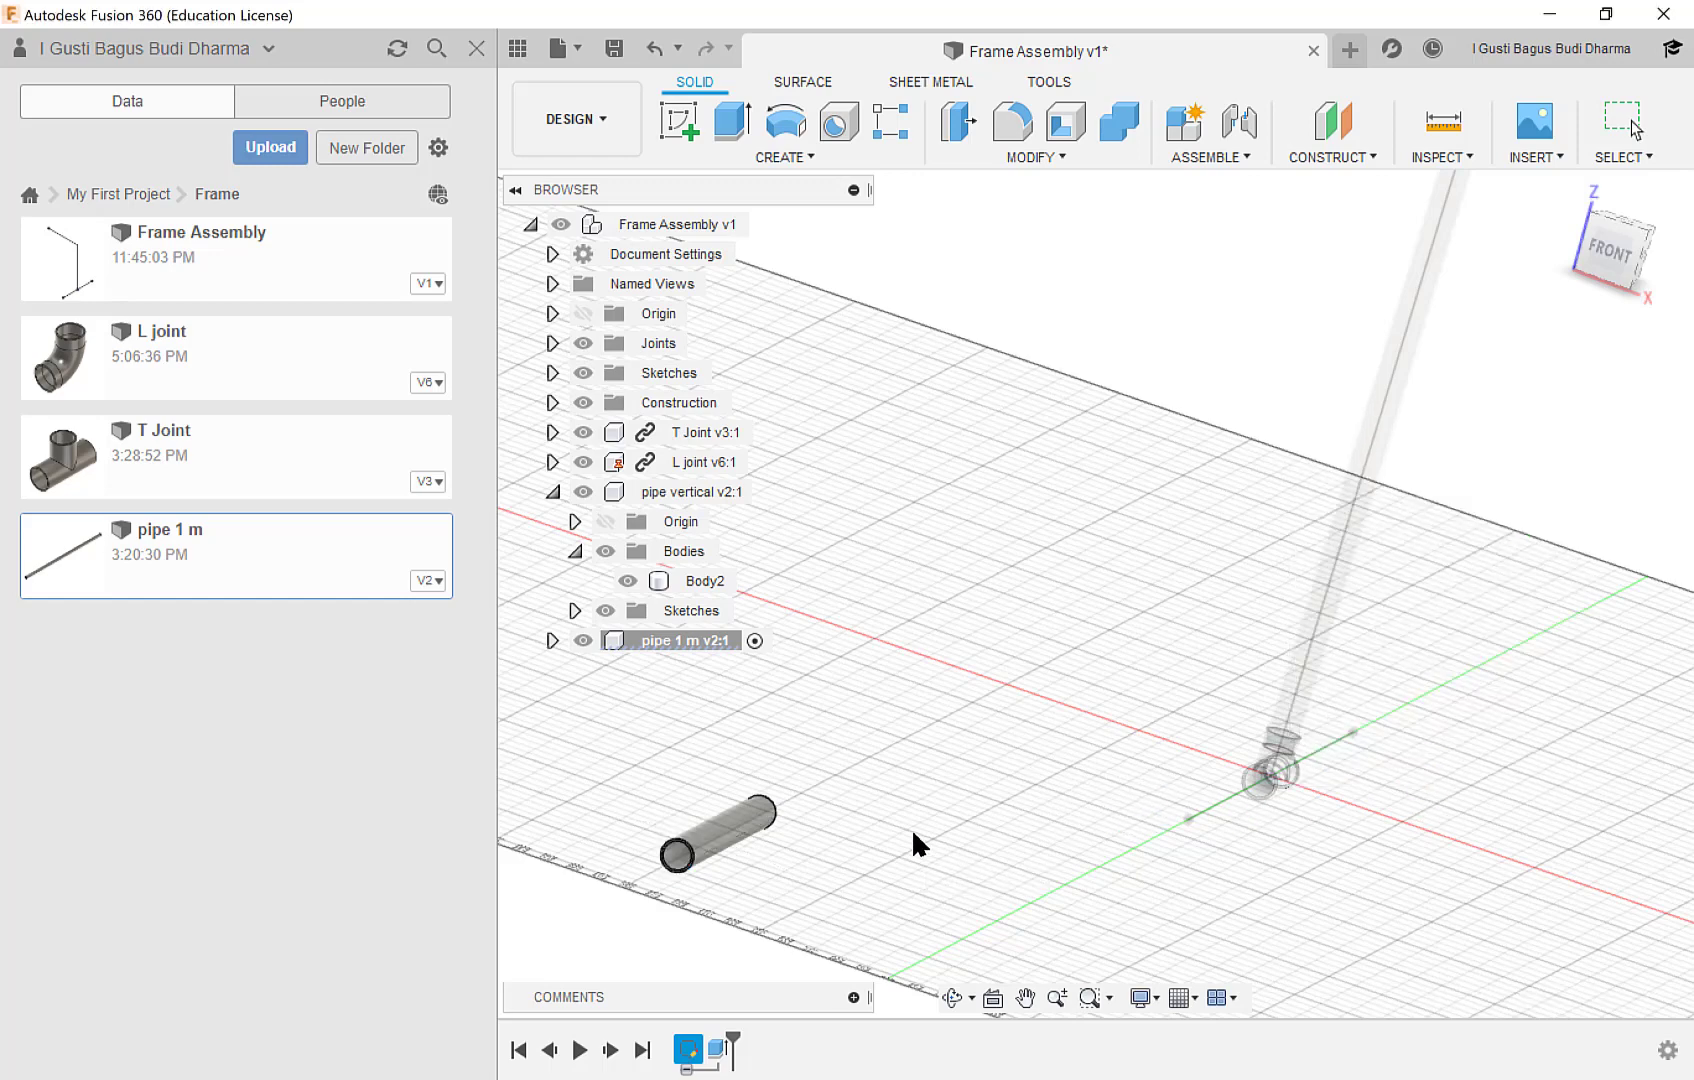
Rename the shortened pipe component to "pipe 30cm v2".
{"action": "left_click", "coordinate": [683, 634]}
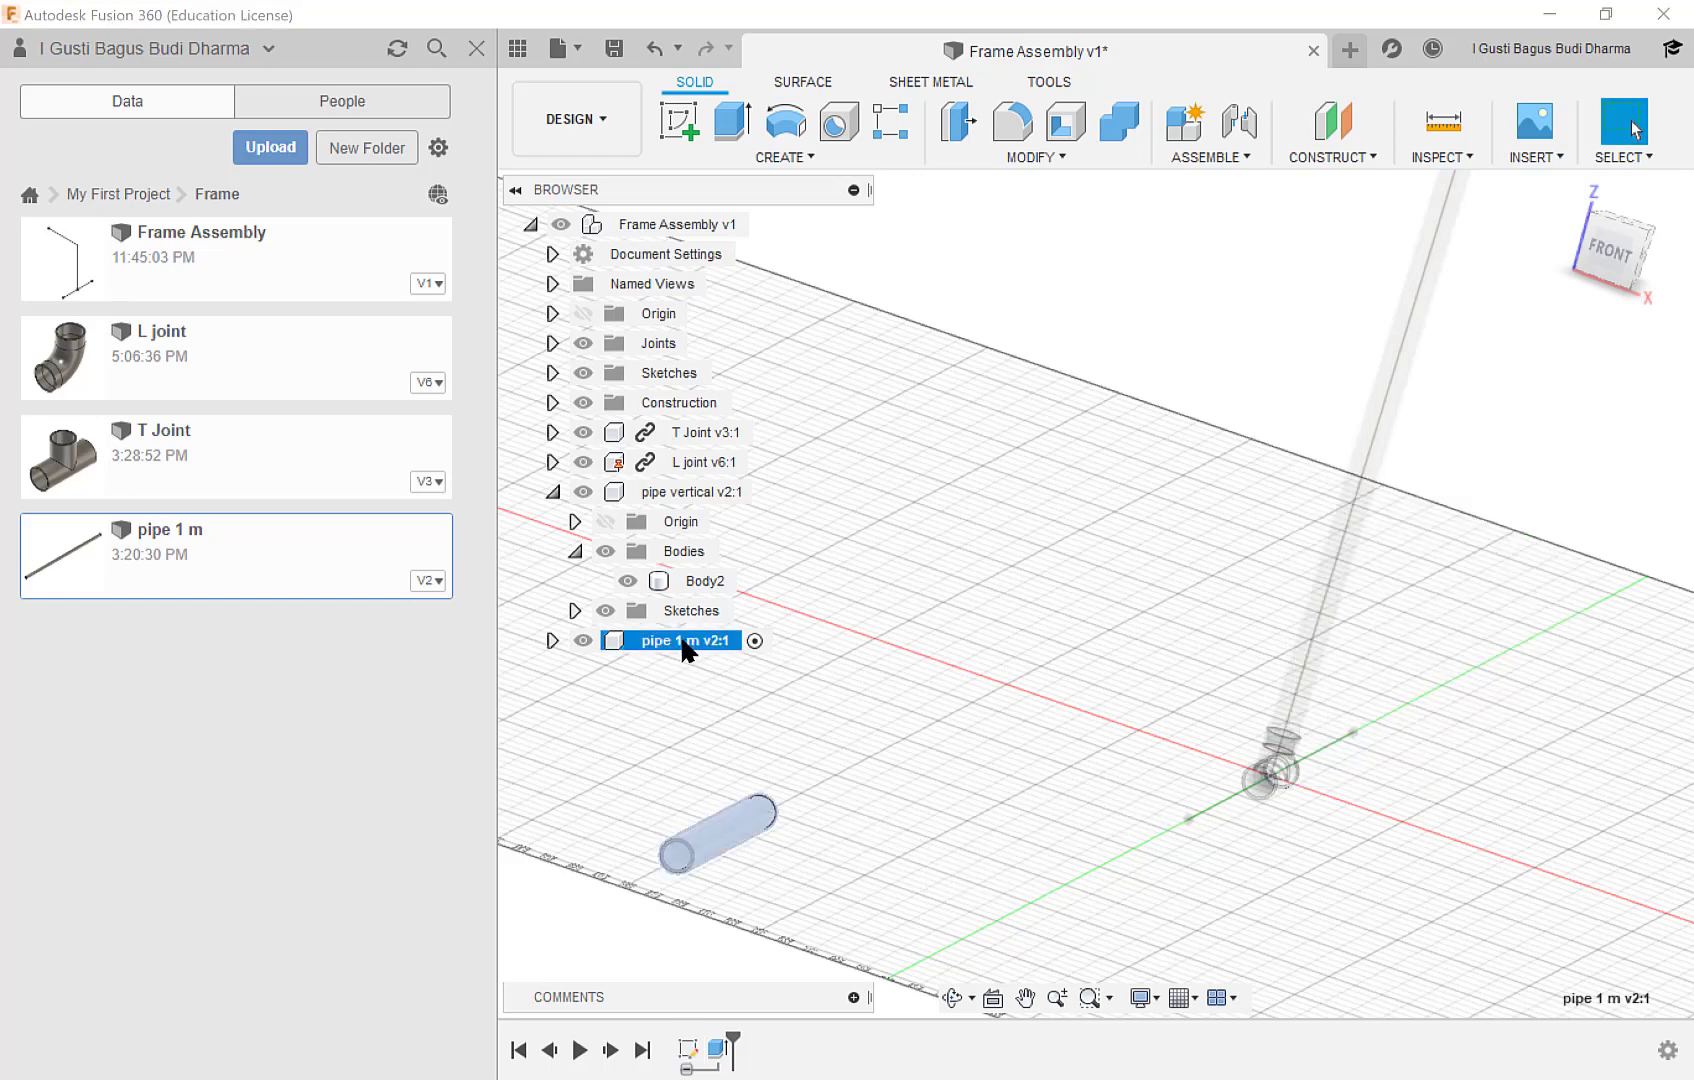
{"action": "left_click", "coordinate": [680, 637]}
{"action": "left_click", "coordinate": [678, 640]}
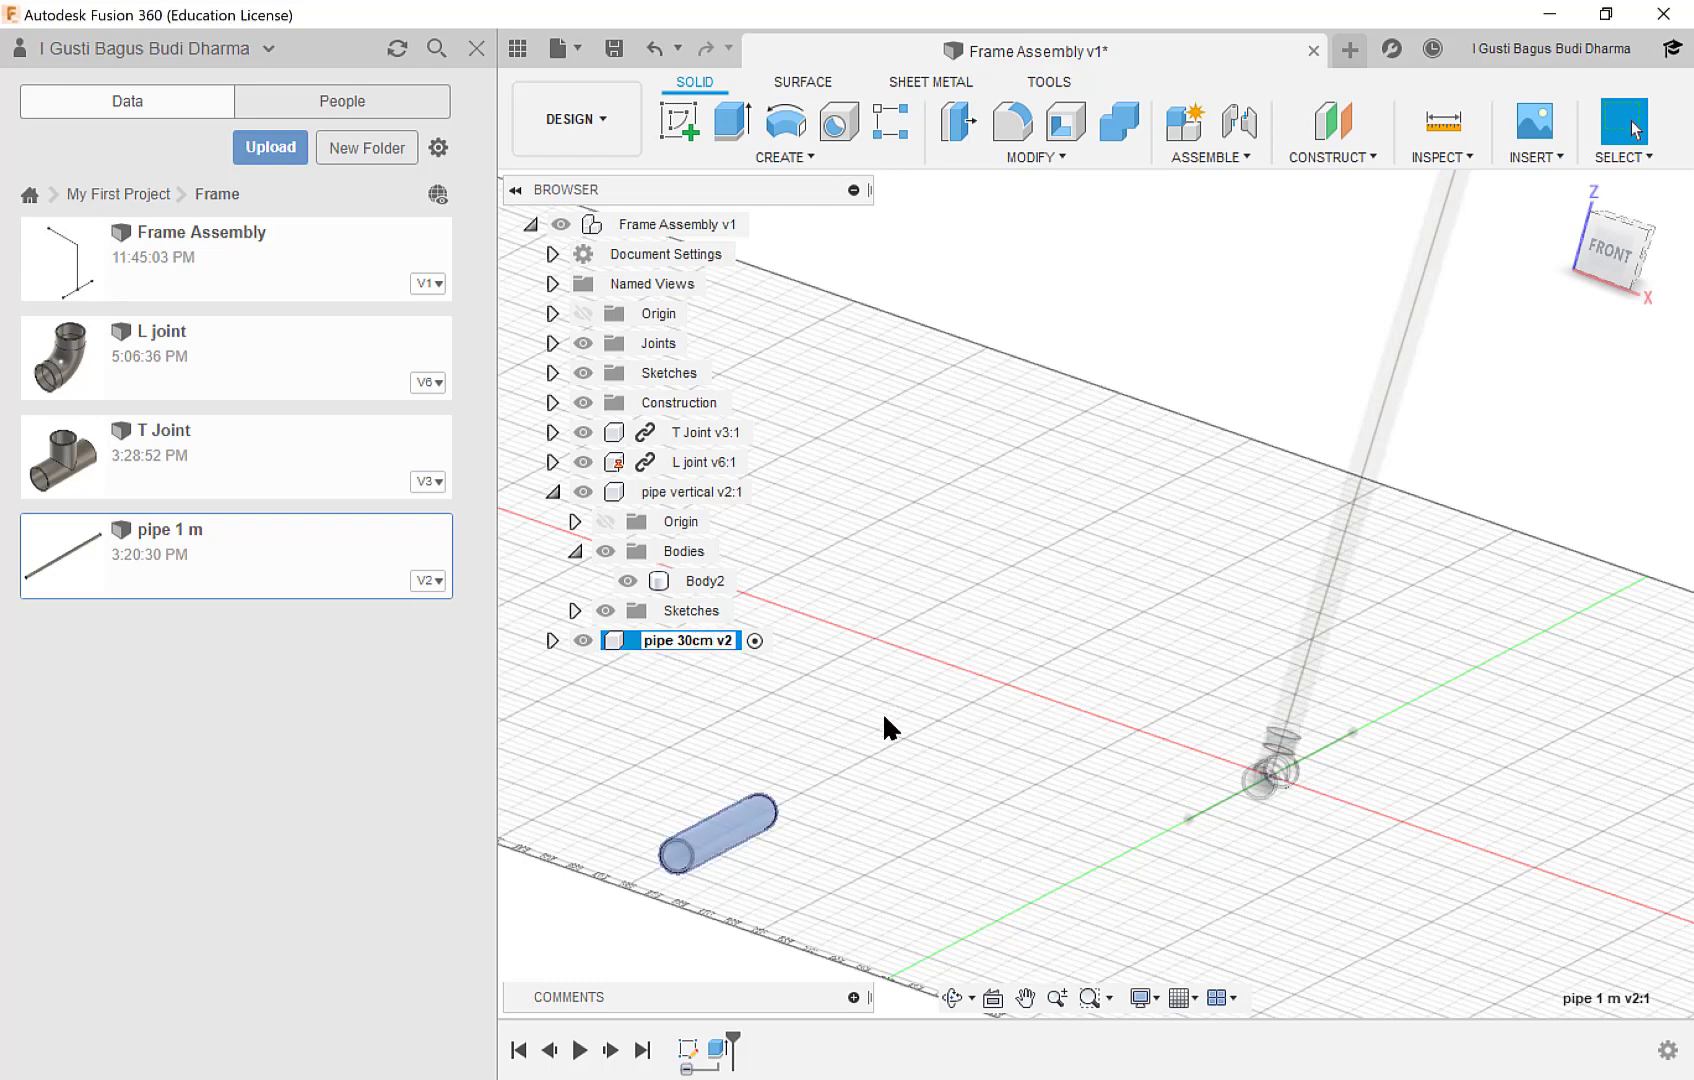
{"action": "left_click", "coordinate": [957, 811]}
{"action": "scroll", "coordinate": [967, 781], "scroll_direction": "up", "scroll_amount": 2}
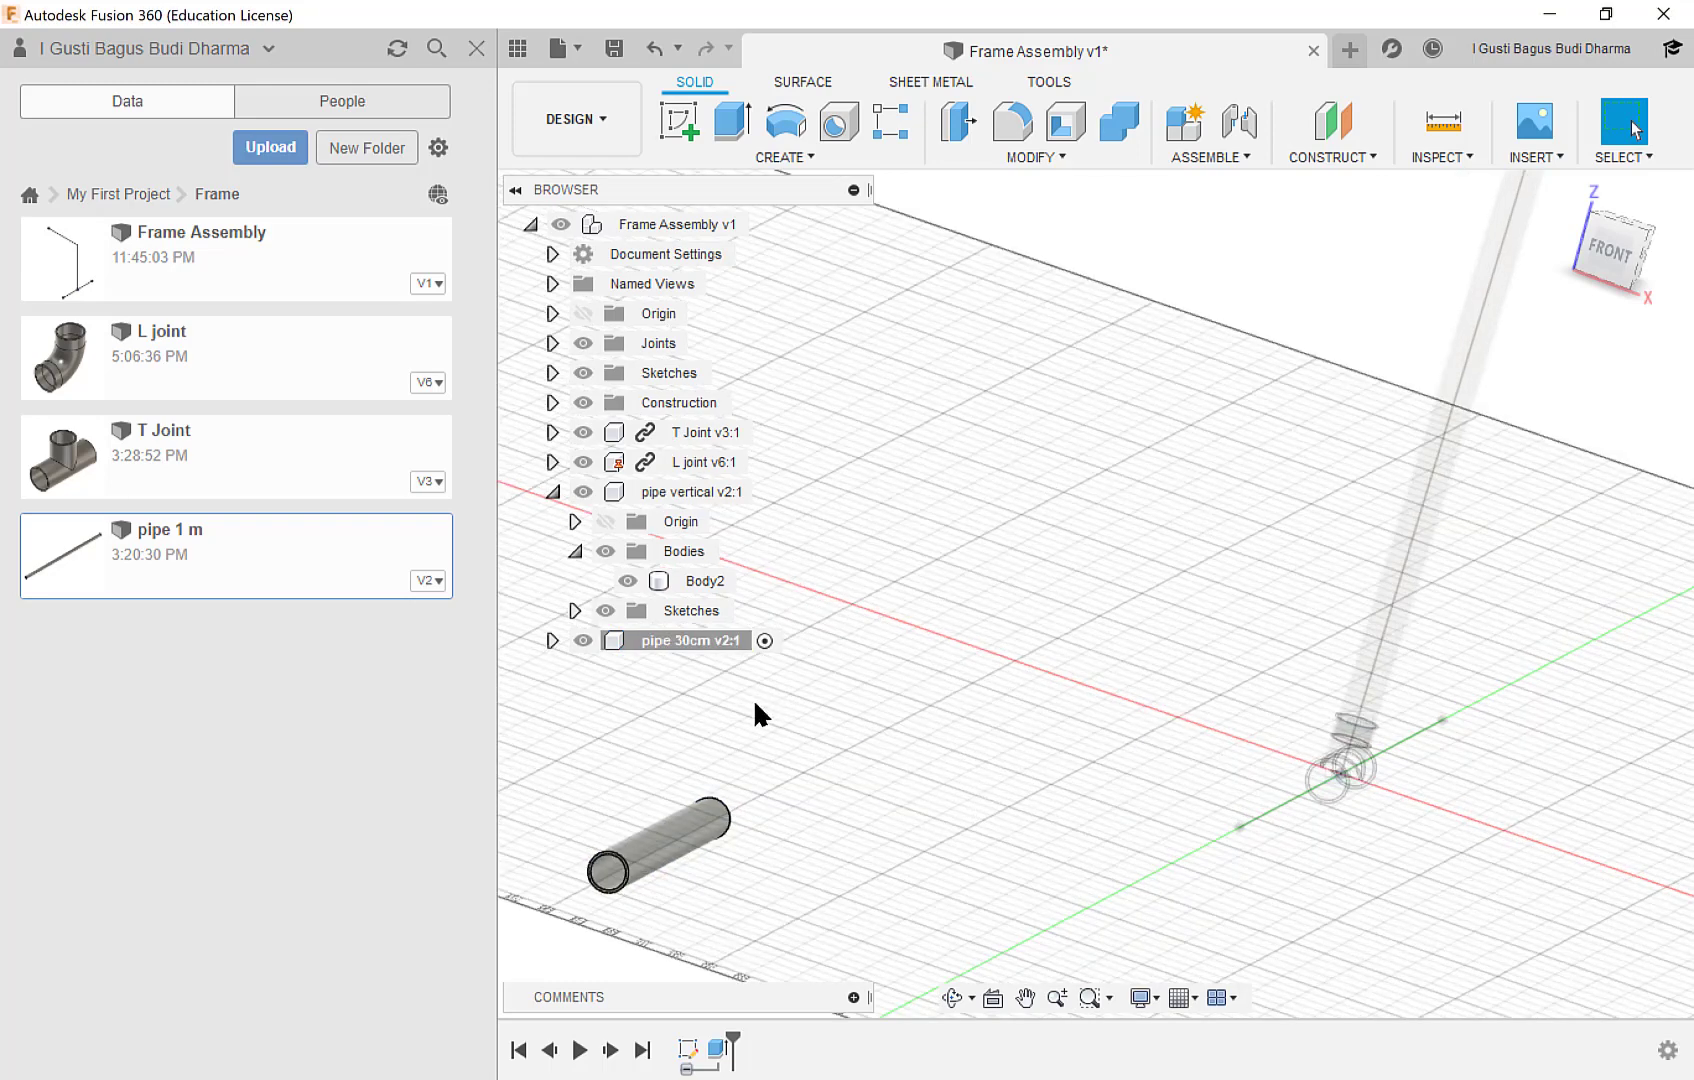
Make the top-level Frame Assembly the active component again.
{"action": "left_click", "coordinate": [756, 640]}
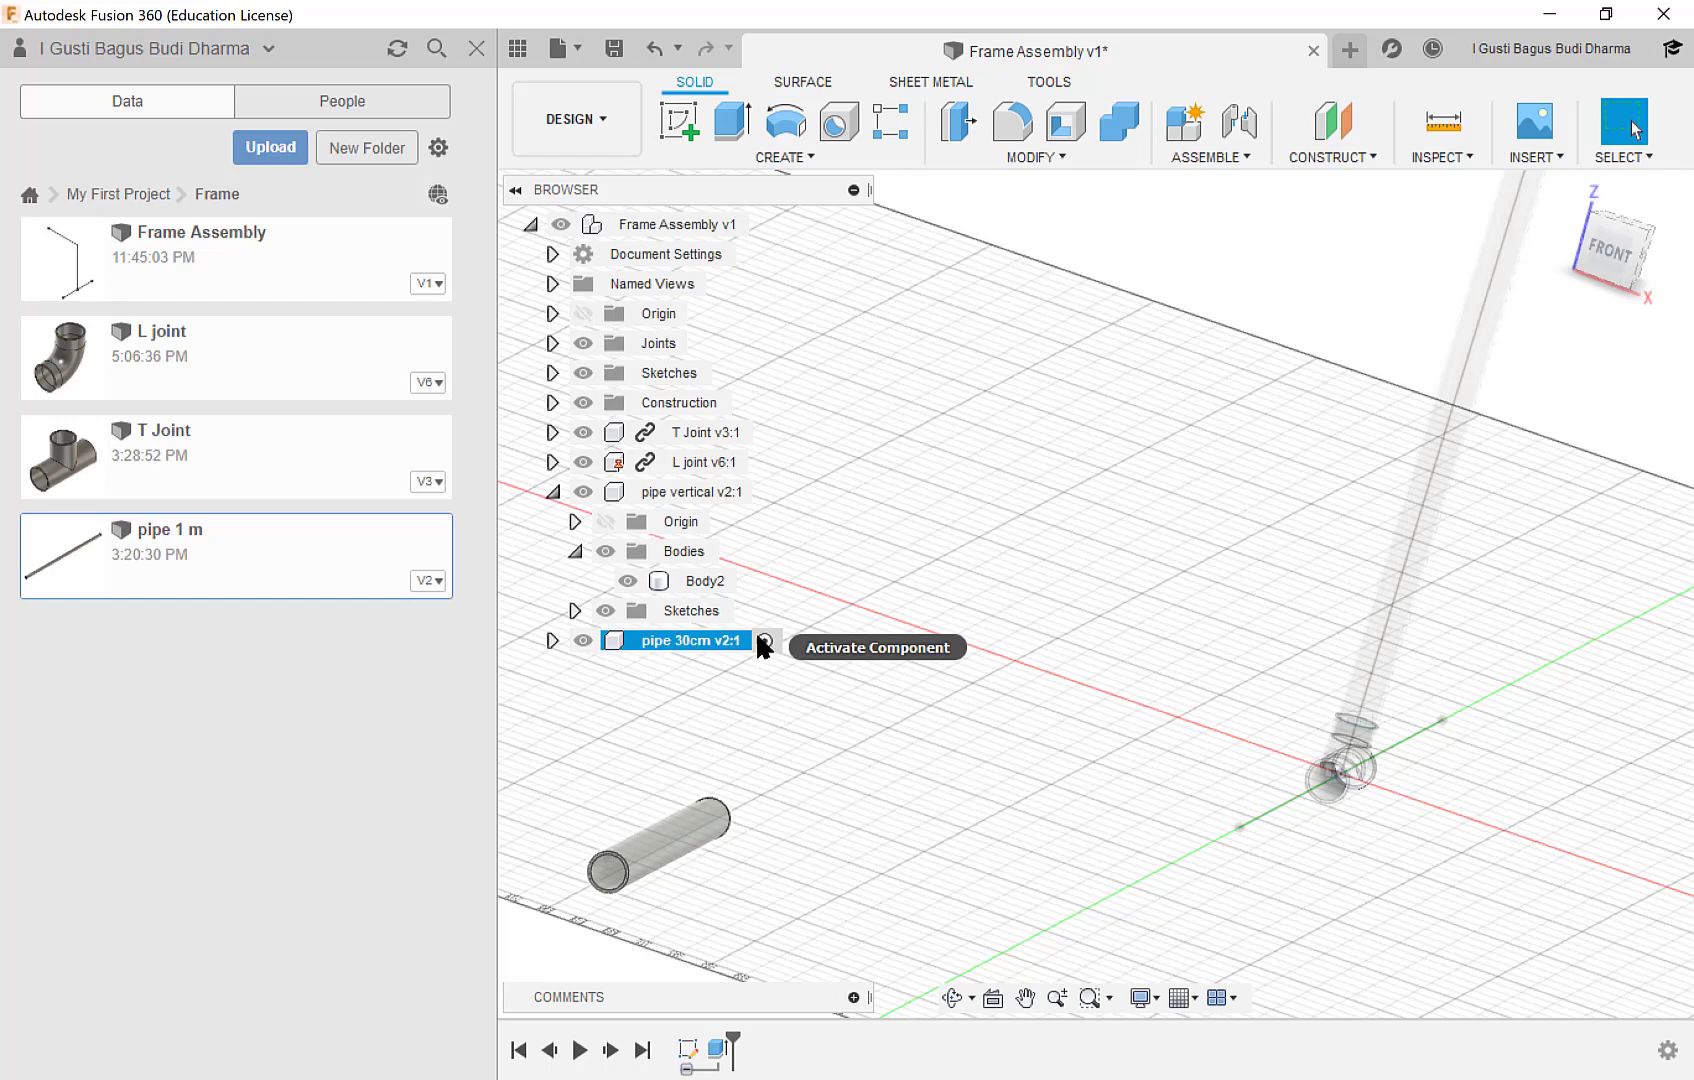
{"action": "left_click", "coordinate": [763, 641]}
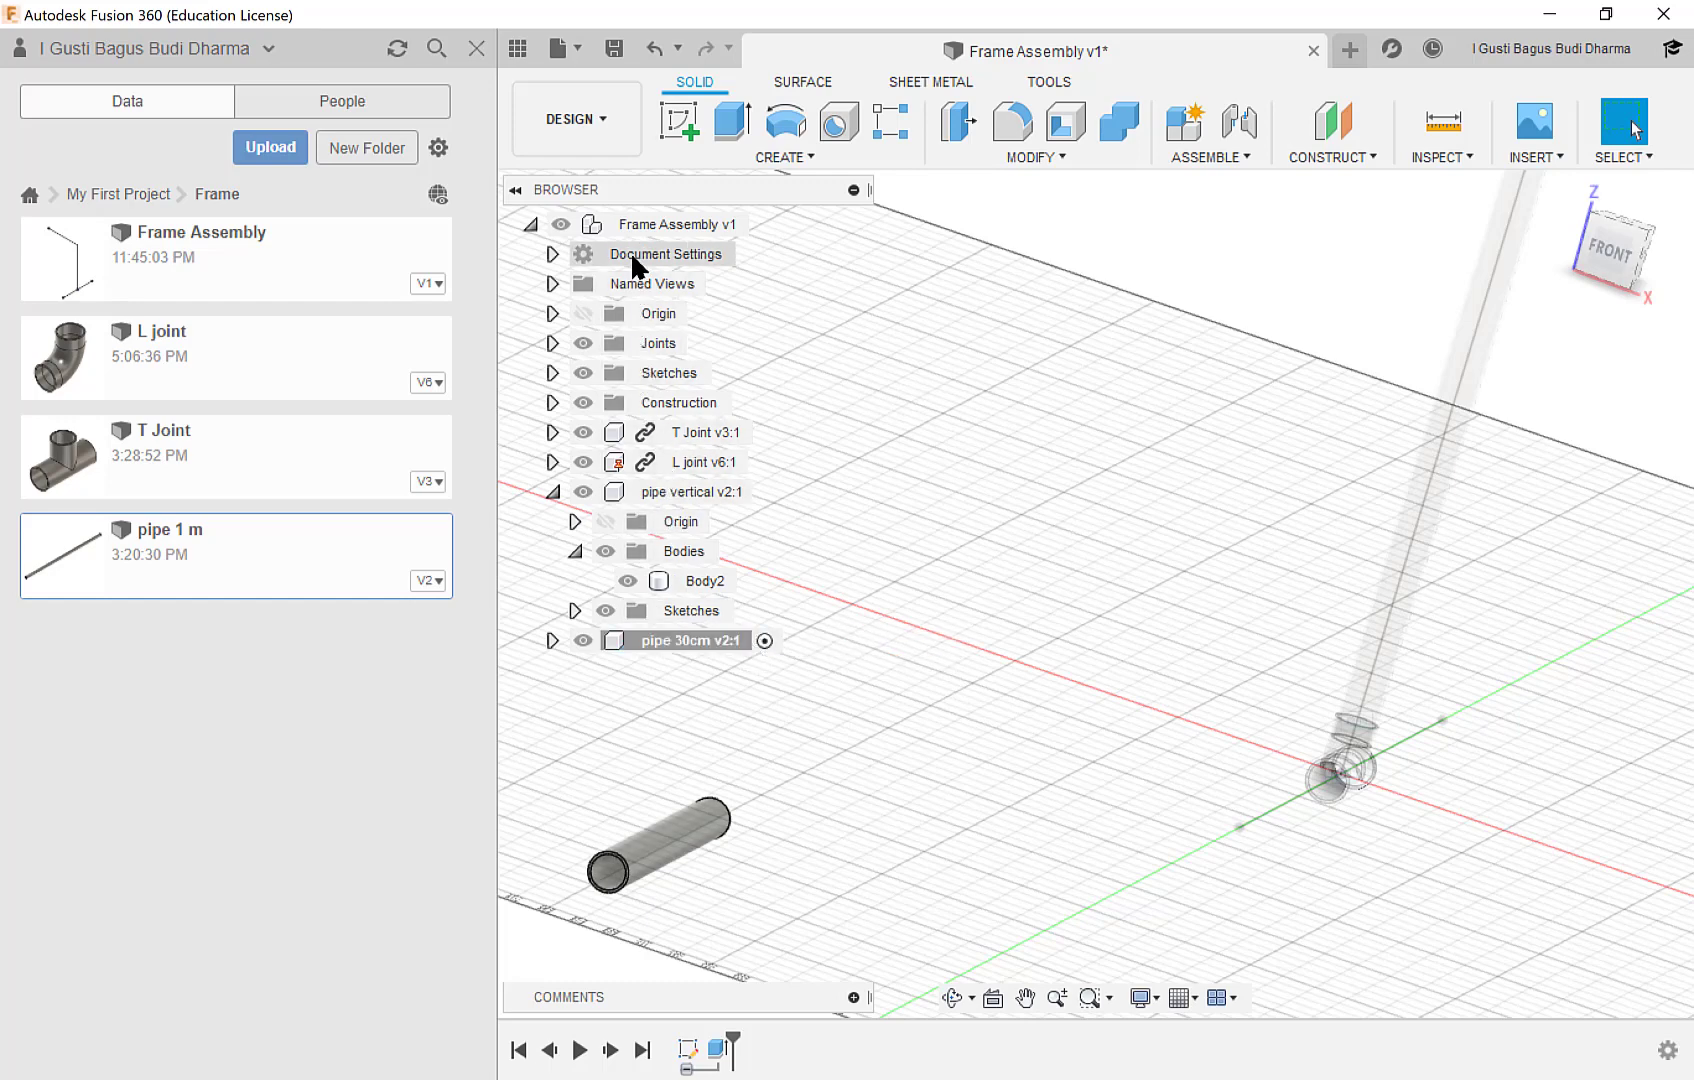
{"action": "left_click", "coordinate": [762, 224]}
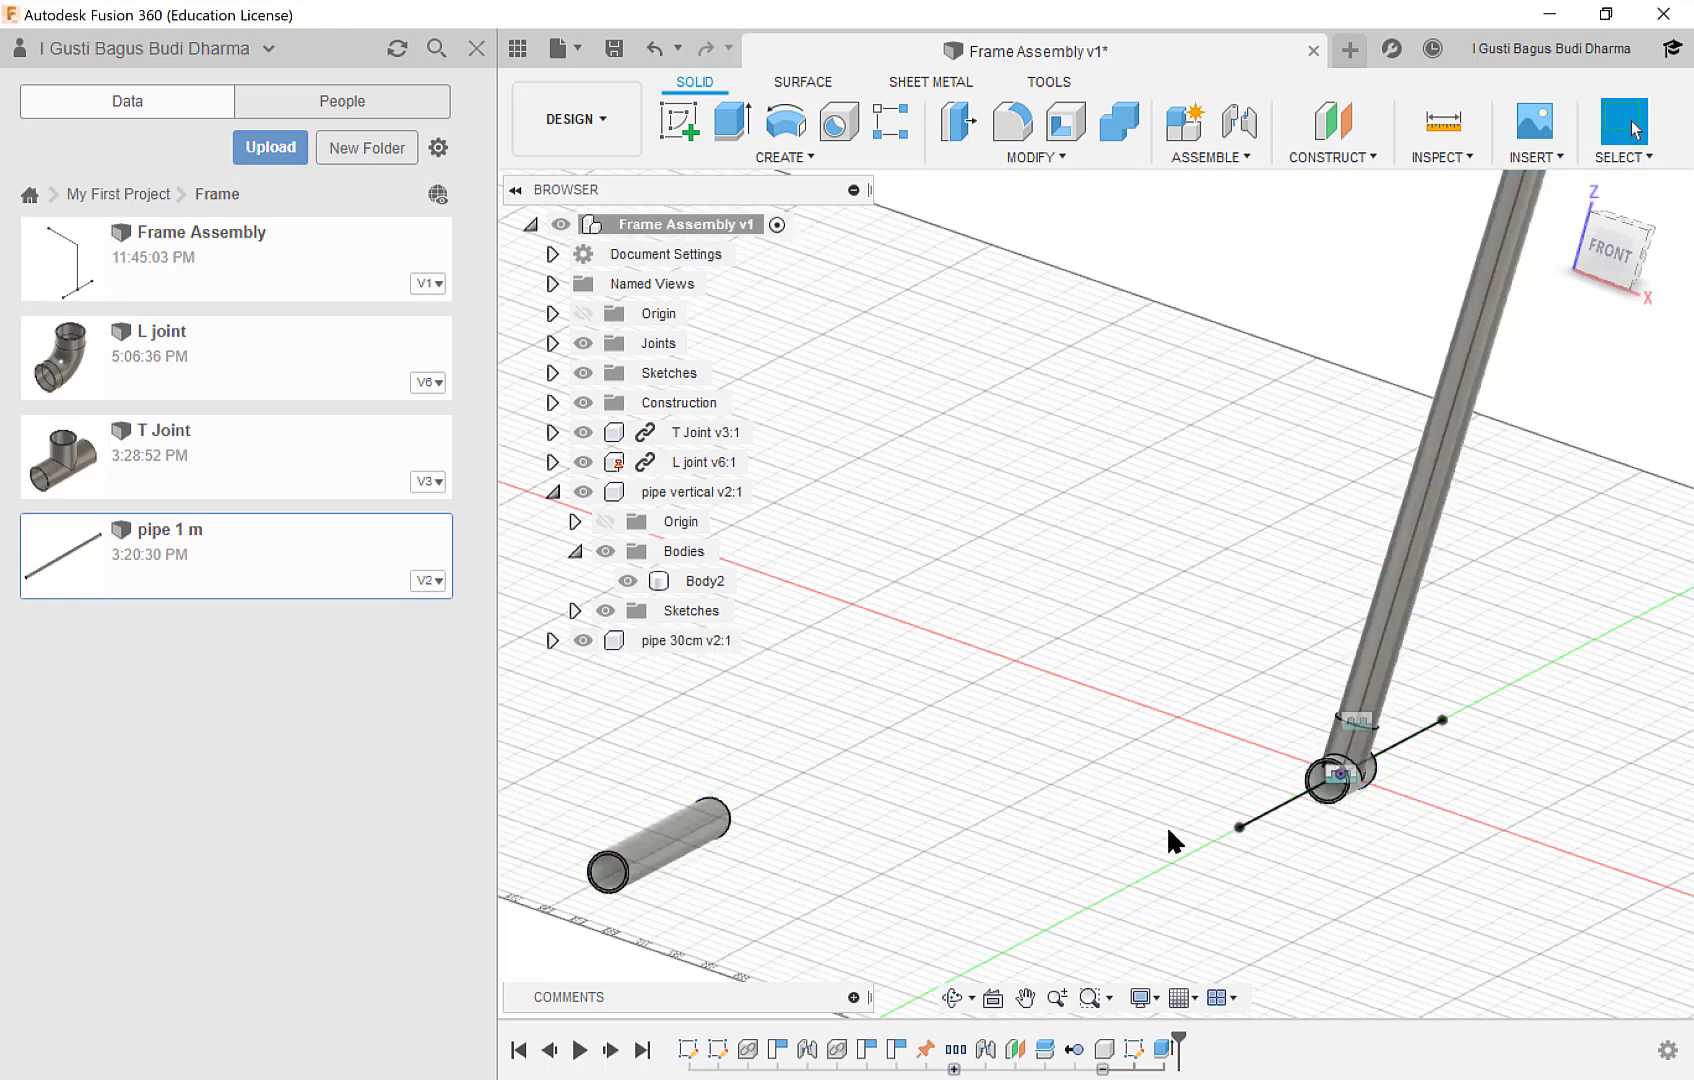
Create a joint from the near end of the 30 cm pipe to the near horizontal opening of the T joint.
{"action": "mouse_move", "coordinate": [813, 794]}
{"action": "middle_mouse_down", "text": "shift"}
{"action": "mouse_move", "coordinate": [881, 736]}
{"action": "mouse_move", "coordinate": [786, 806]}
{"action": "mouse_move", "coordinate": [700, 835]}
{"action": "mouse_move", "coordinate": [805, 824]}
{"action": "mouse_move", "coordinate": [830, 770]}
{"action": "middle_mouse_up", "text": "shift"}
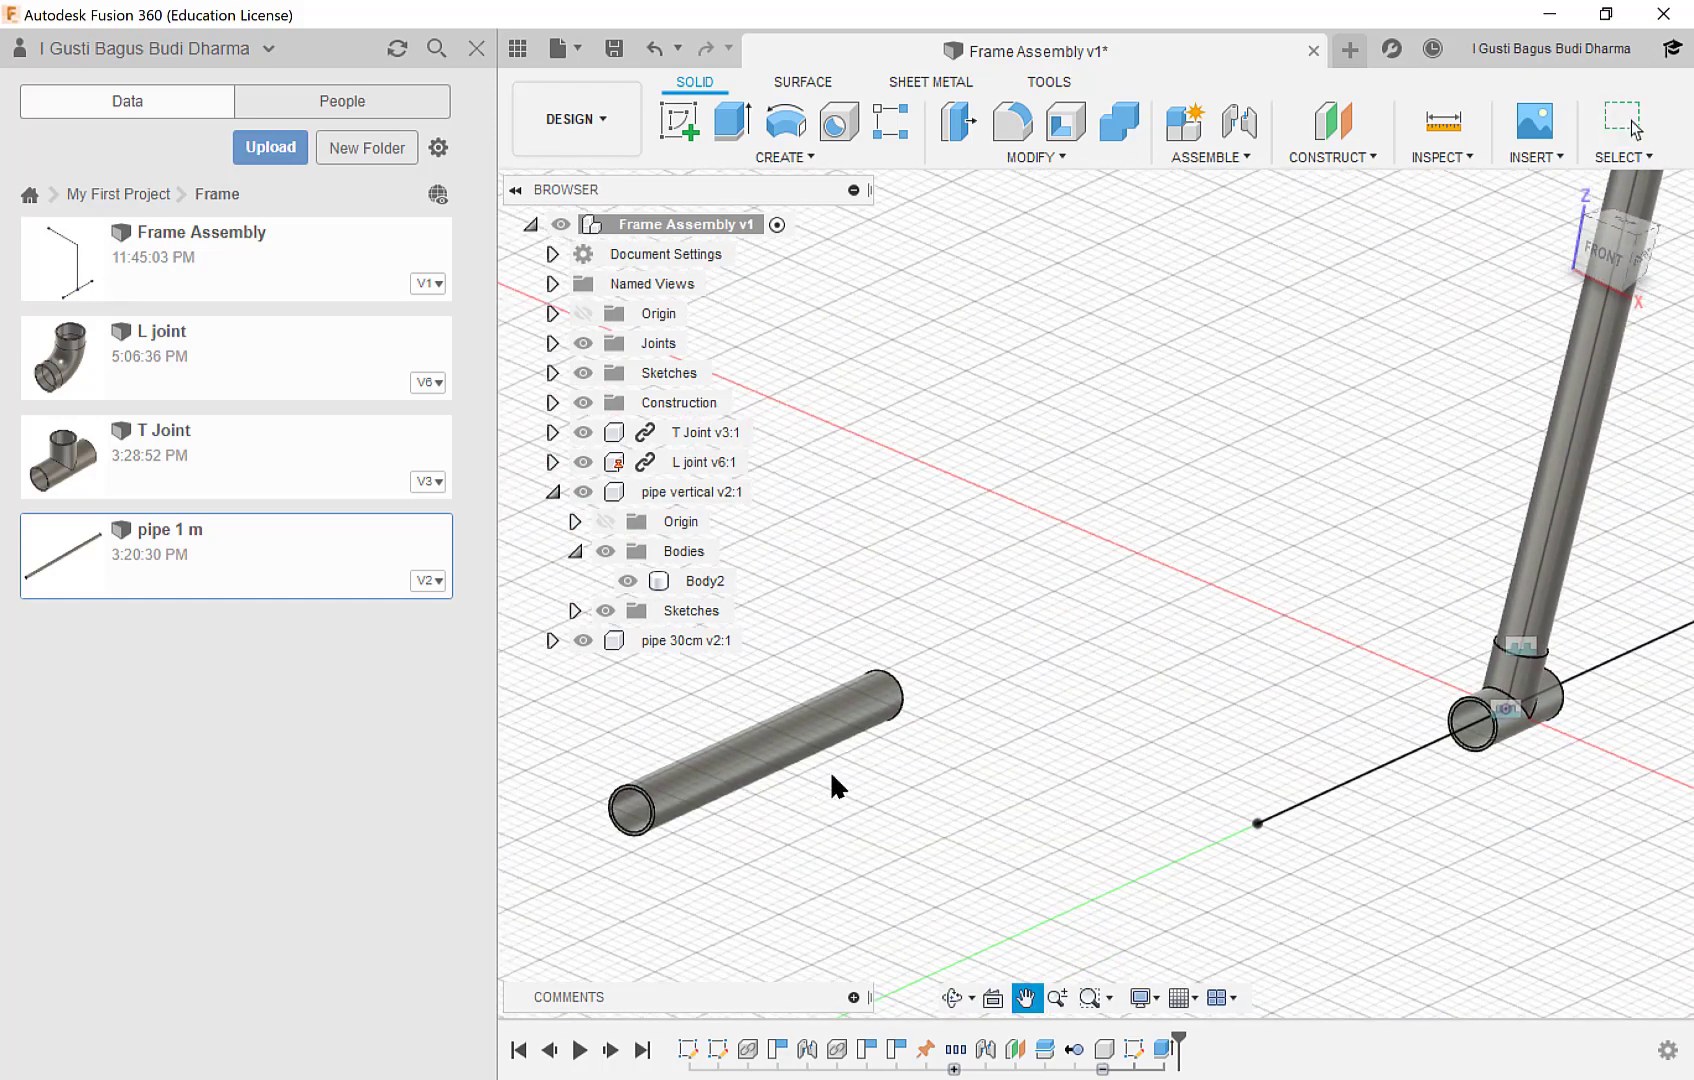
{"action": "left_click", "coordinate": [1212, 153]}
{"action": "left_click", "coordinate": [1210, 208]}
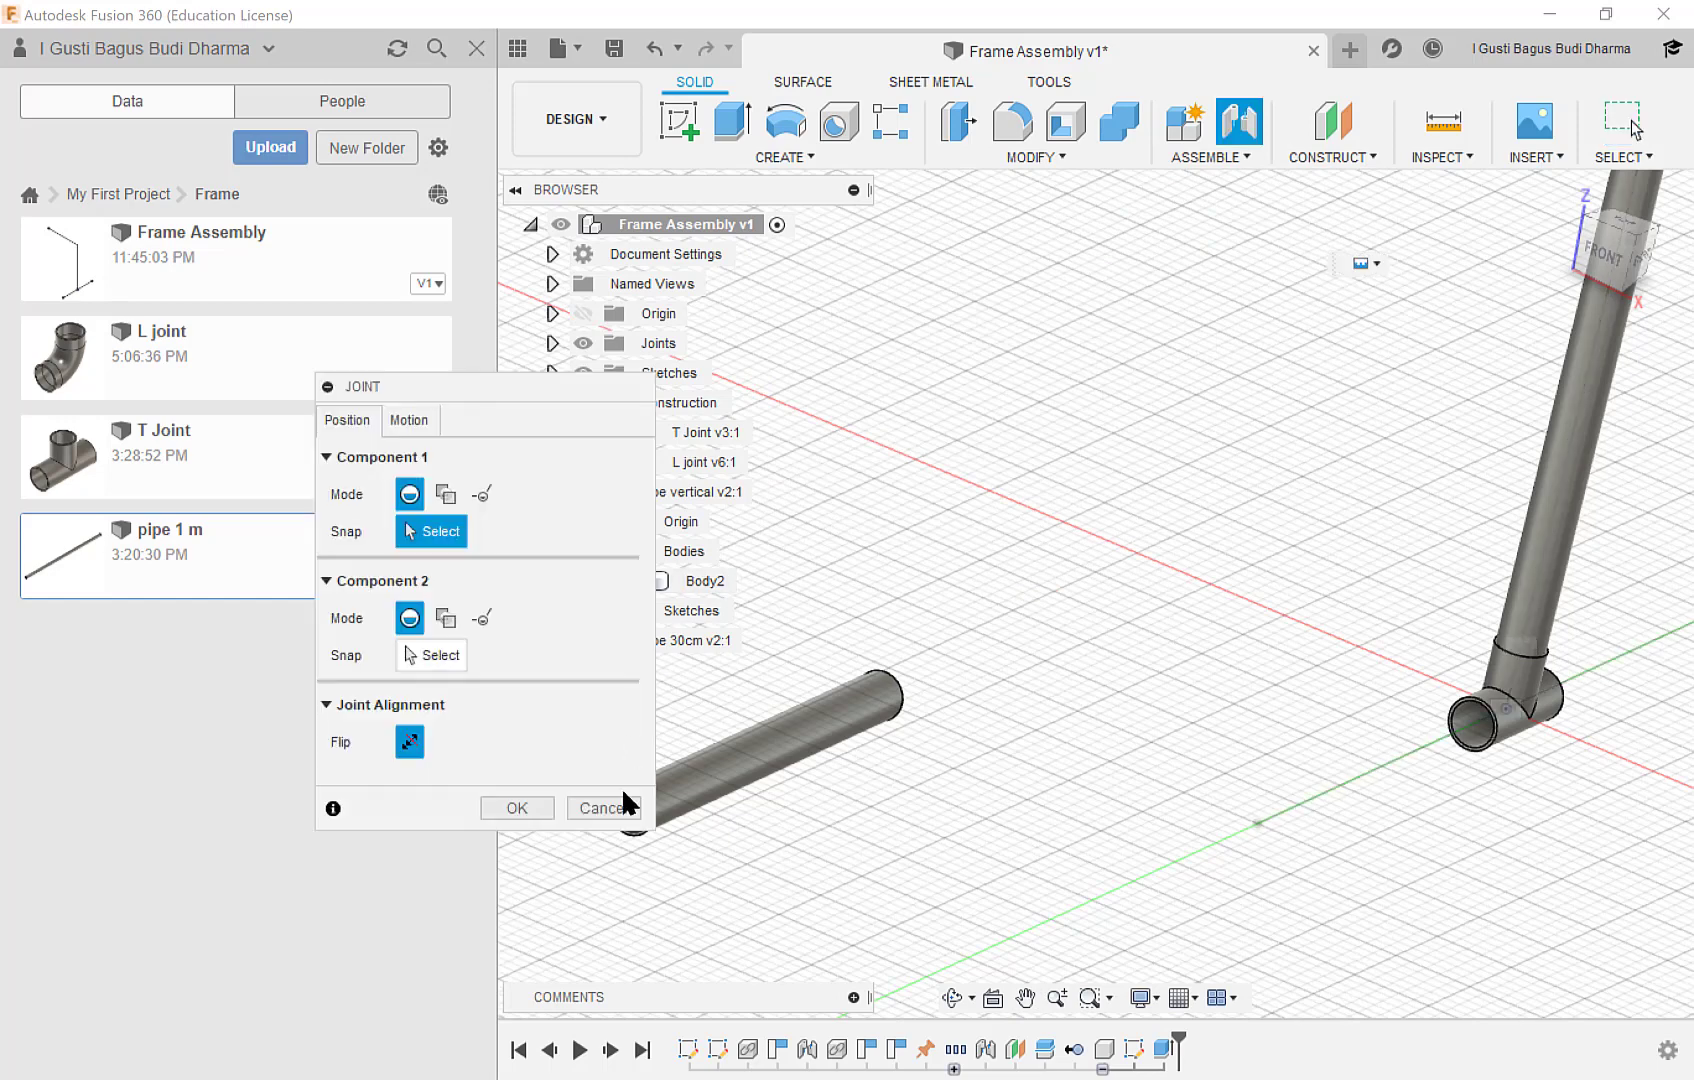
{"action": "left_click_drag", "start_coordinate": [572, 398], "coordinate": [360, 408]}
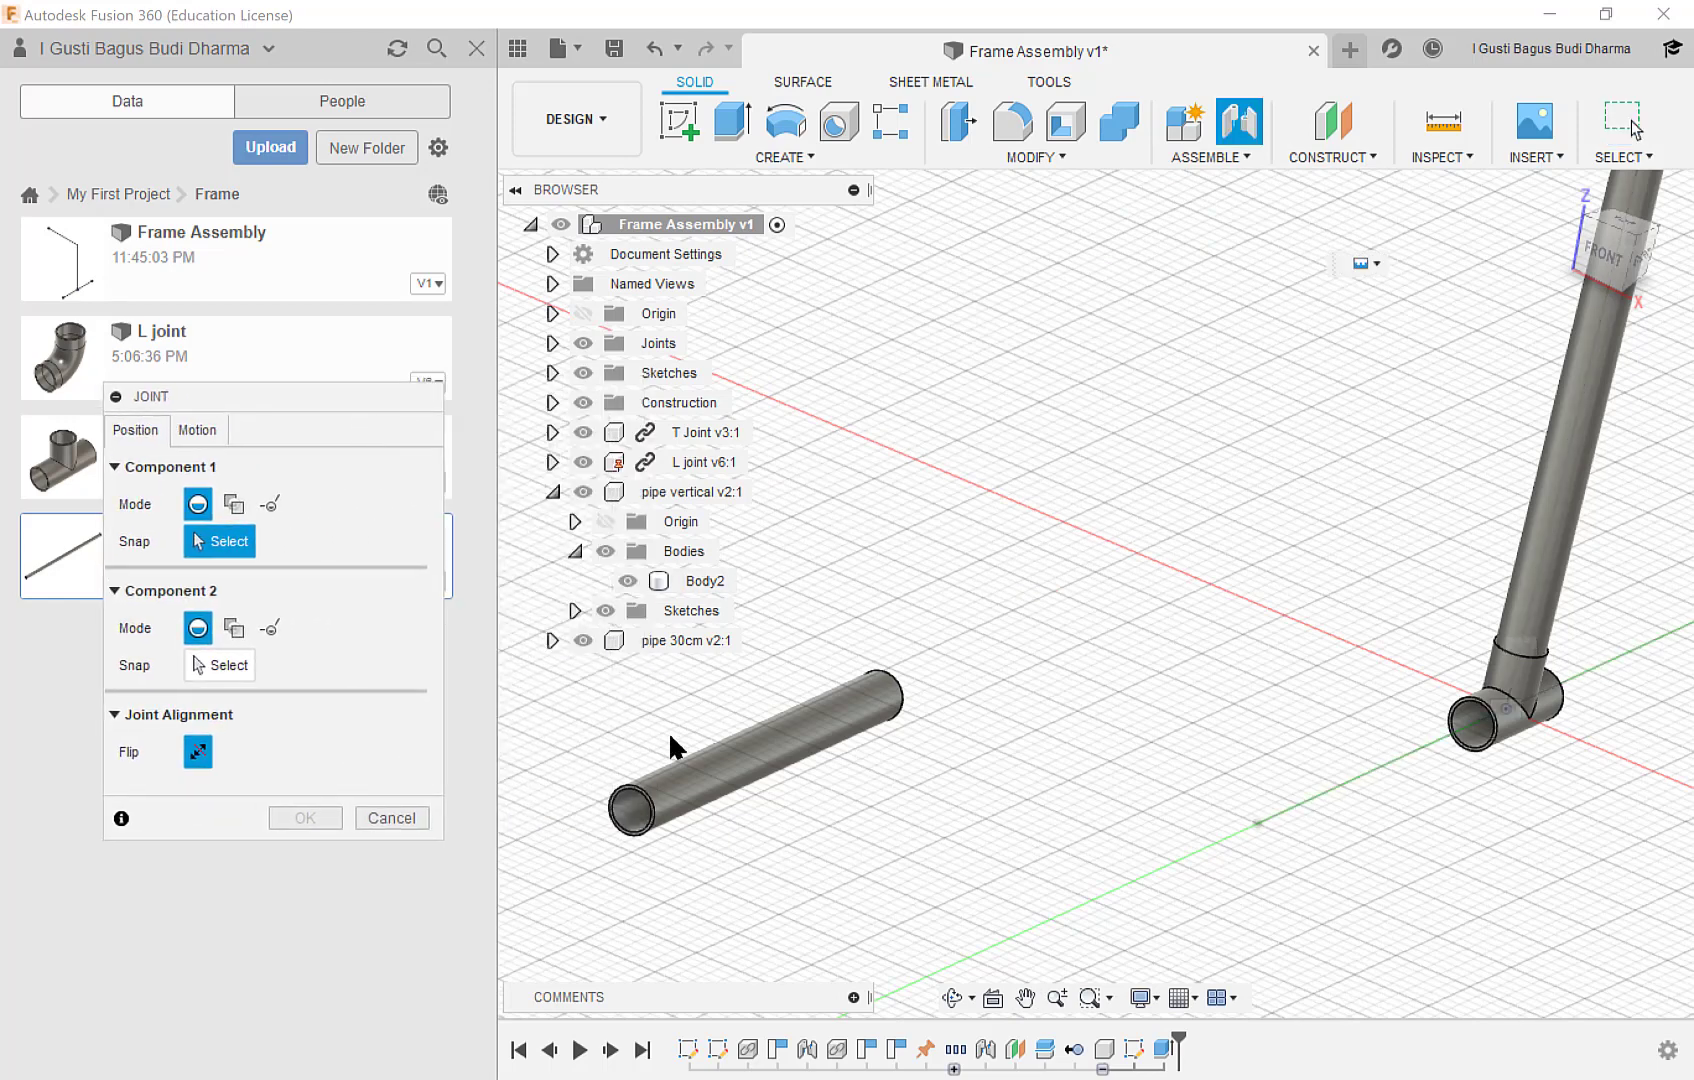
{"action": "scroll", "coordinate": [640, 775], "scroll_direction": "up", "scroll_amount": 4}
{"action": "left_click", "coordinate": [640, 824]}
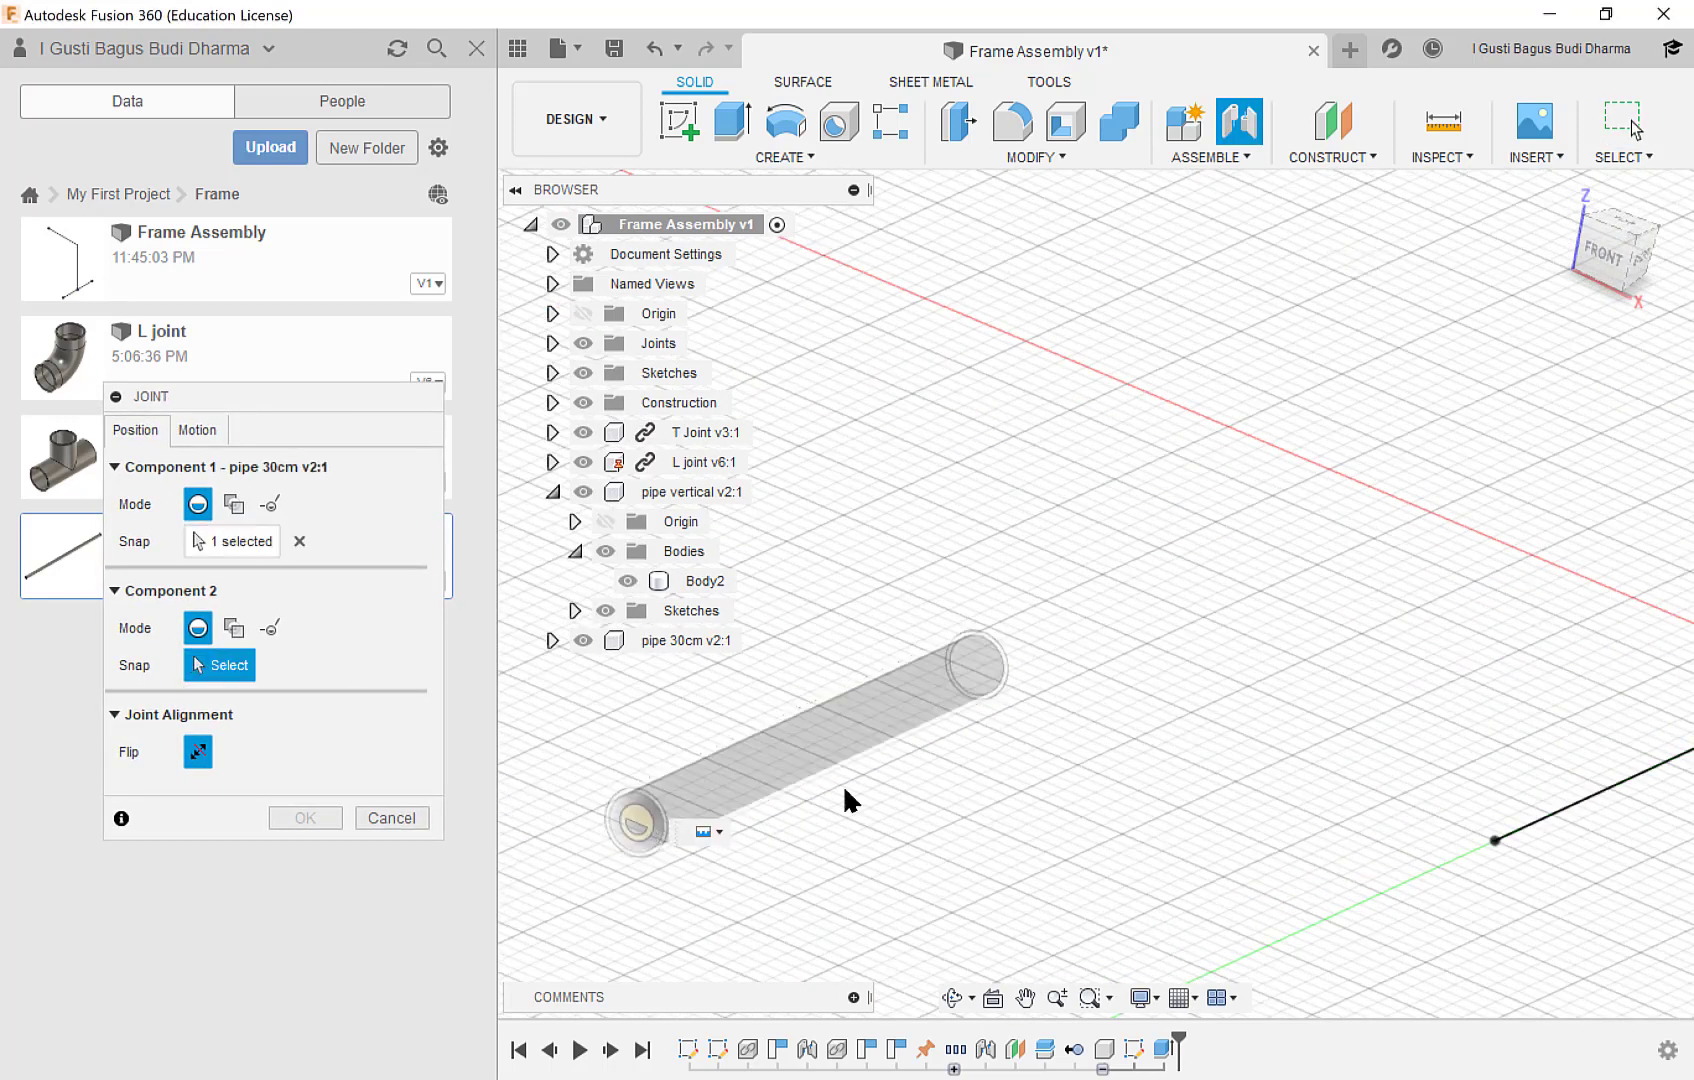
{"action": "middle_click_drag", "start_coordinate": [1538, 788], "coordinate": [990, 838]}
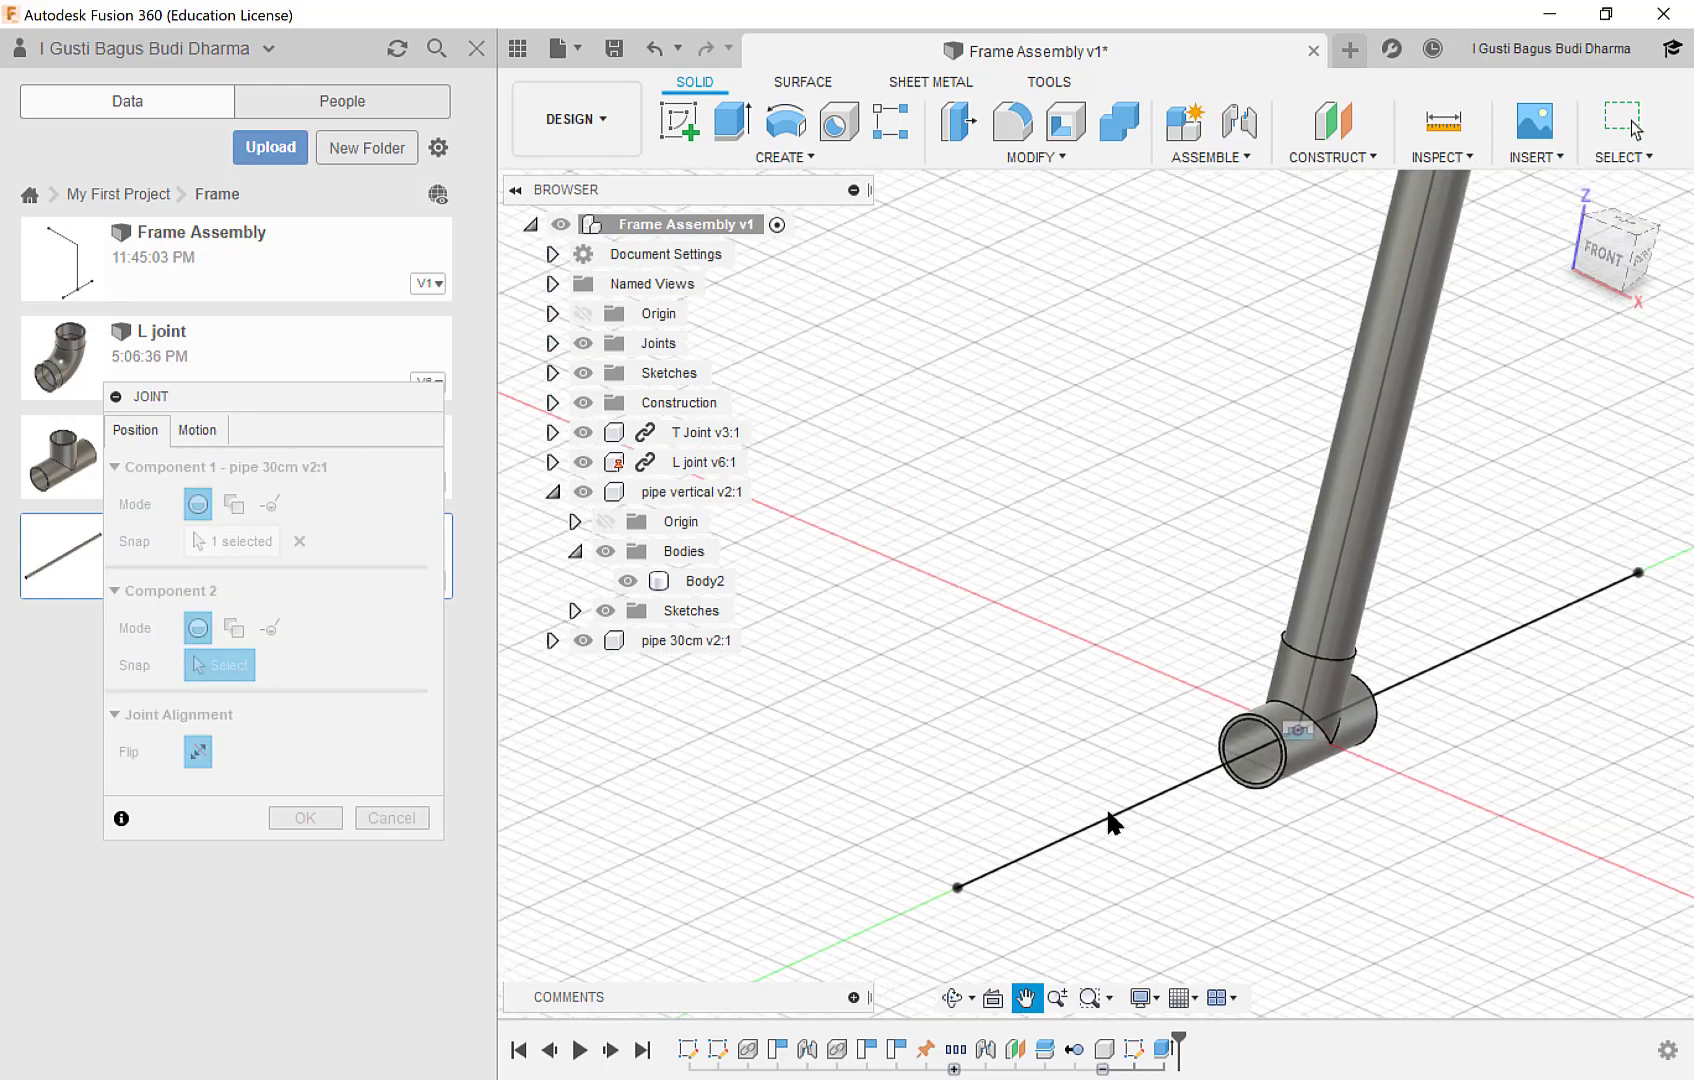
{"action": "scroll", "coordinate": [1207, 792], "scroll_direction": "up", "scroll_amount": 4}
{"action": "scroll", "coordinate": [1240, 758], "scroll_direction": "up", "scroll_amount": 2}
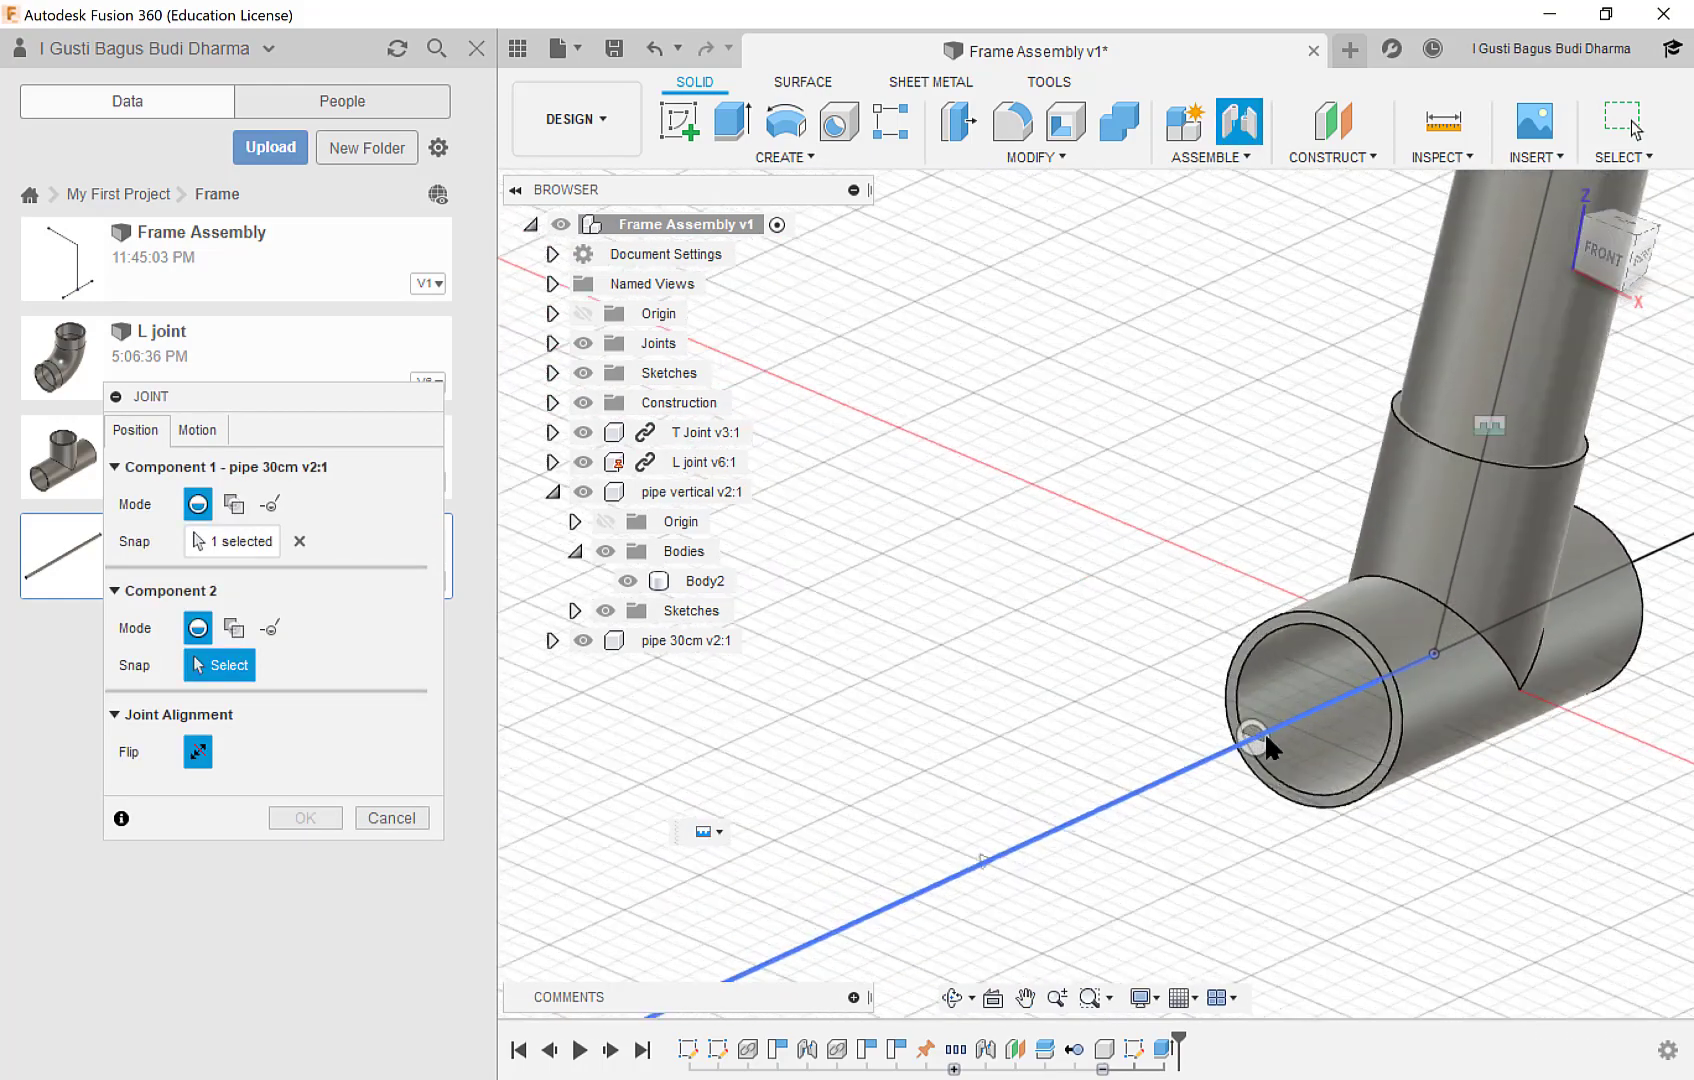
{"action": "left_click", "coordinate": [1341, 636]}
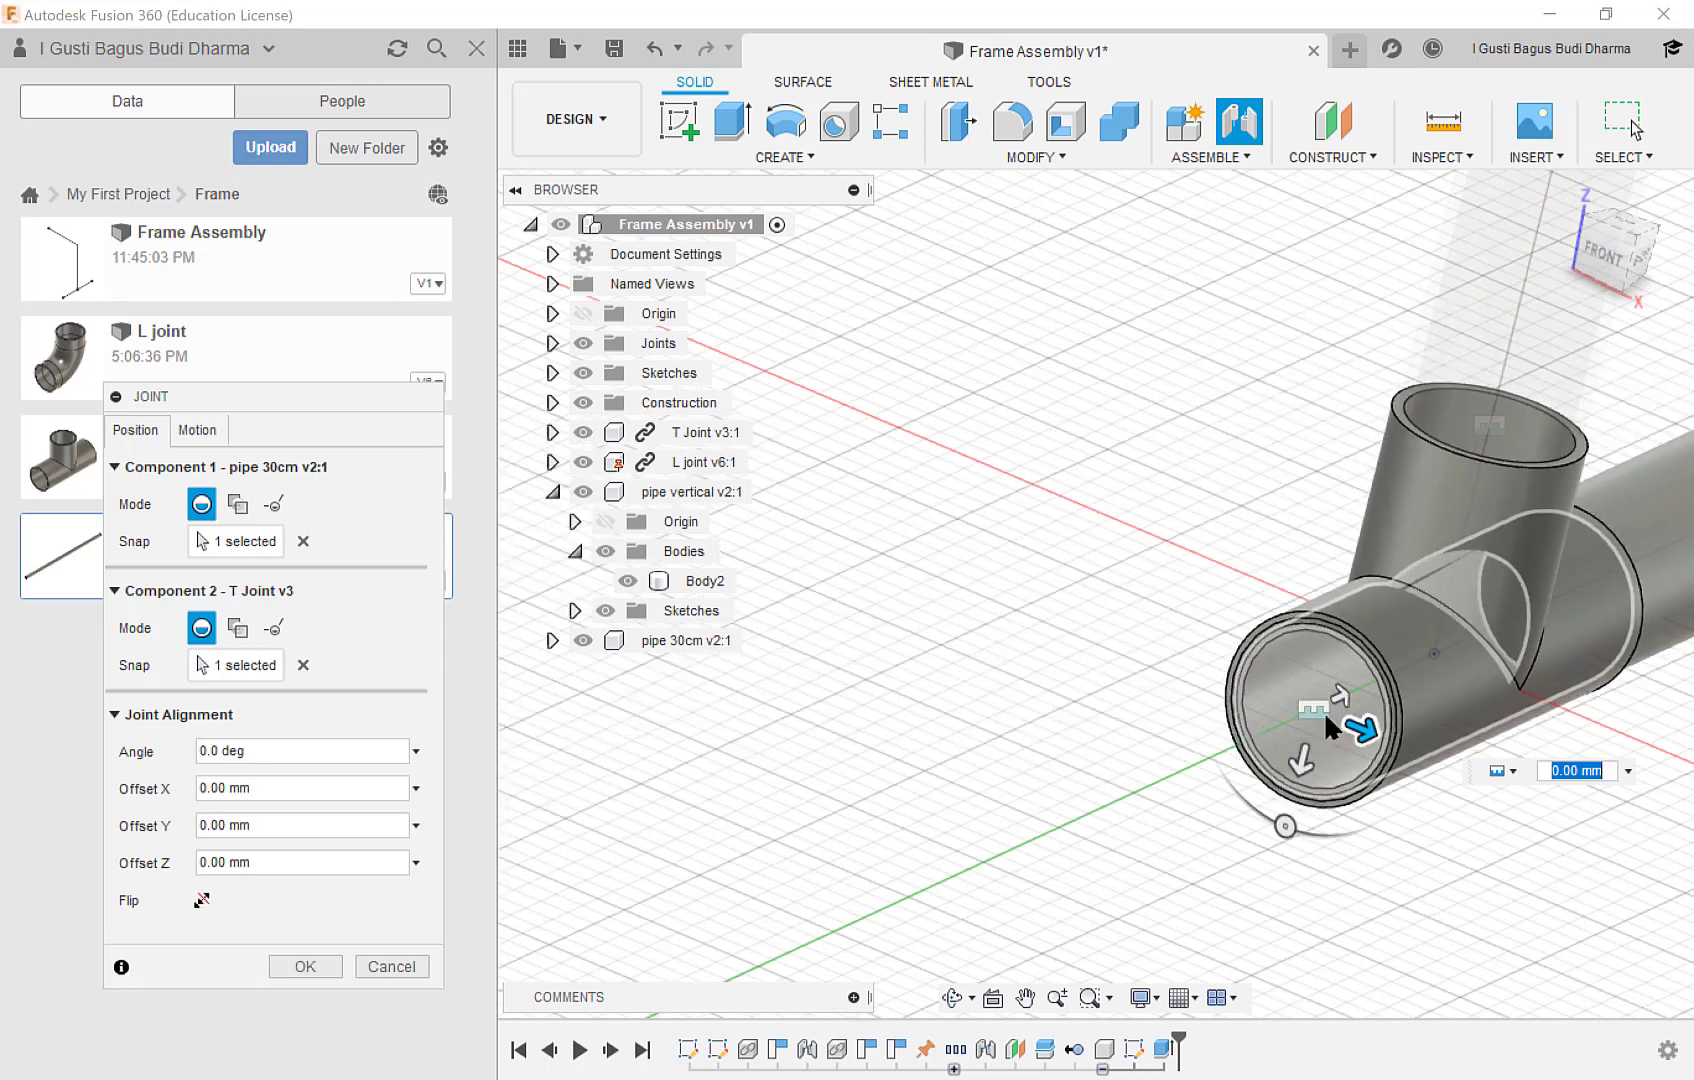
Flip the pipe's joint direction so it points out of the T joint, and set Offset Z to 15 mm.
{"action": "middle_click_drag", "start_coordinate": [1244, 692], "coordinate": [1090, 695]}
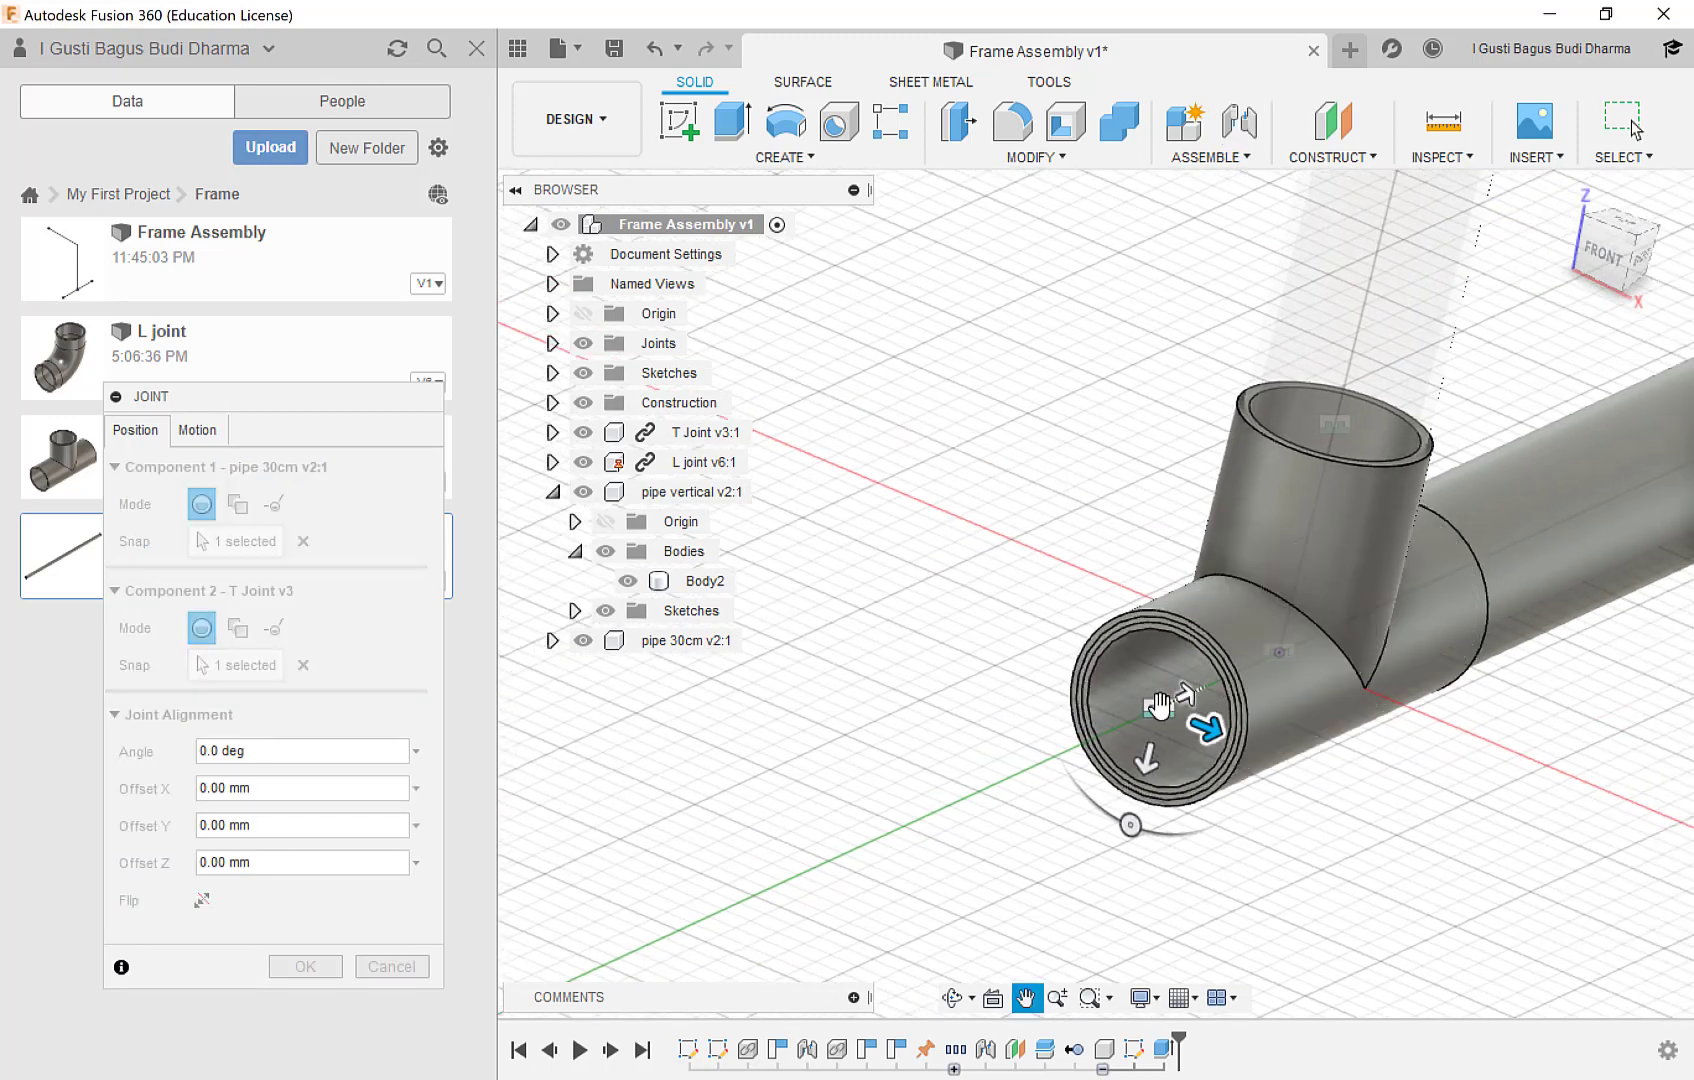
{"action": "left_click_drag", "start_coordinate": [320, 393], "coordinate": [775, 297]}
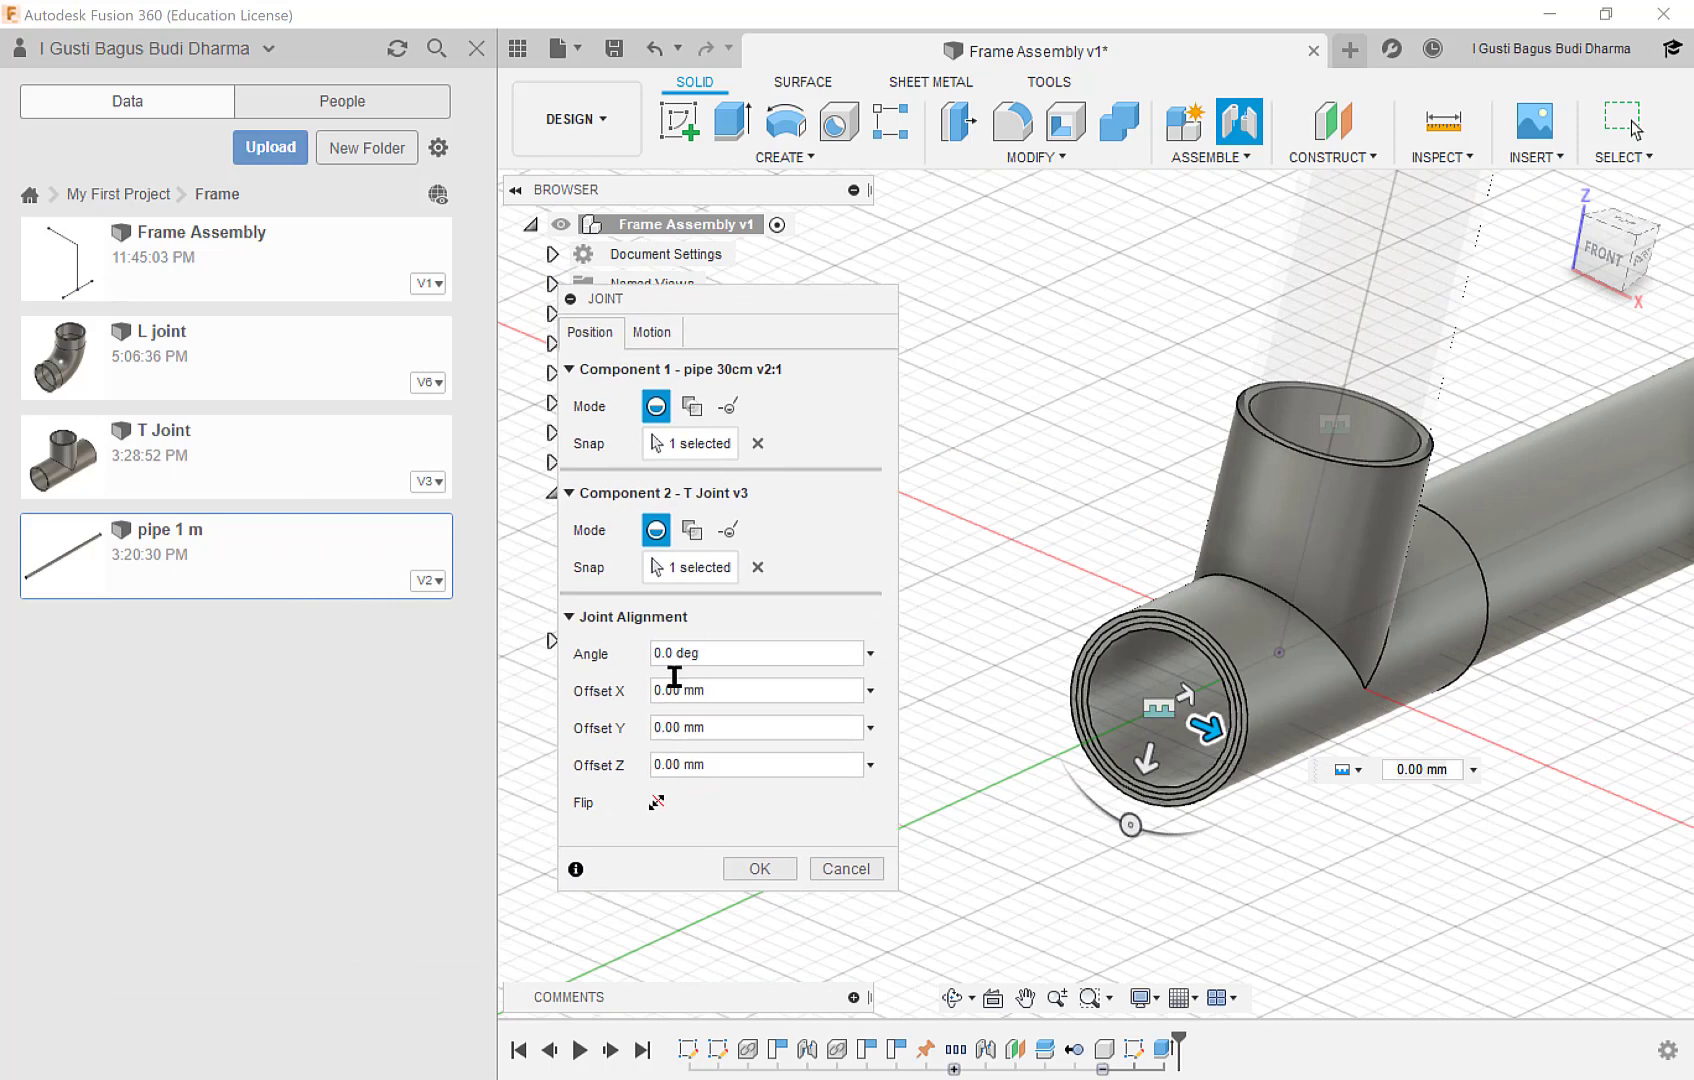
{"action": "left_click", "coordinate": [656, 804]}
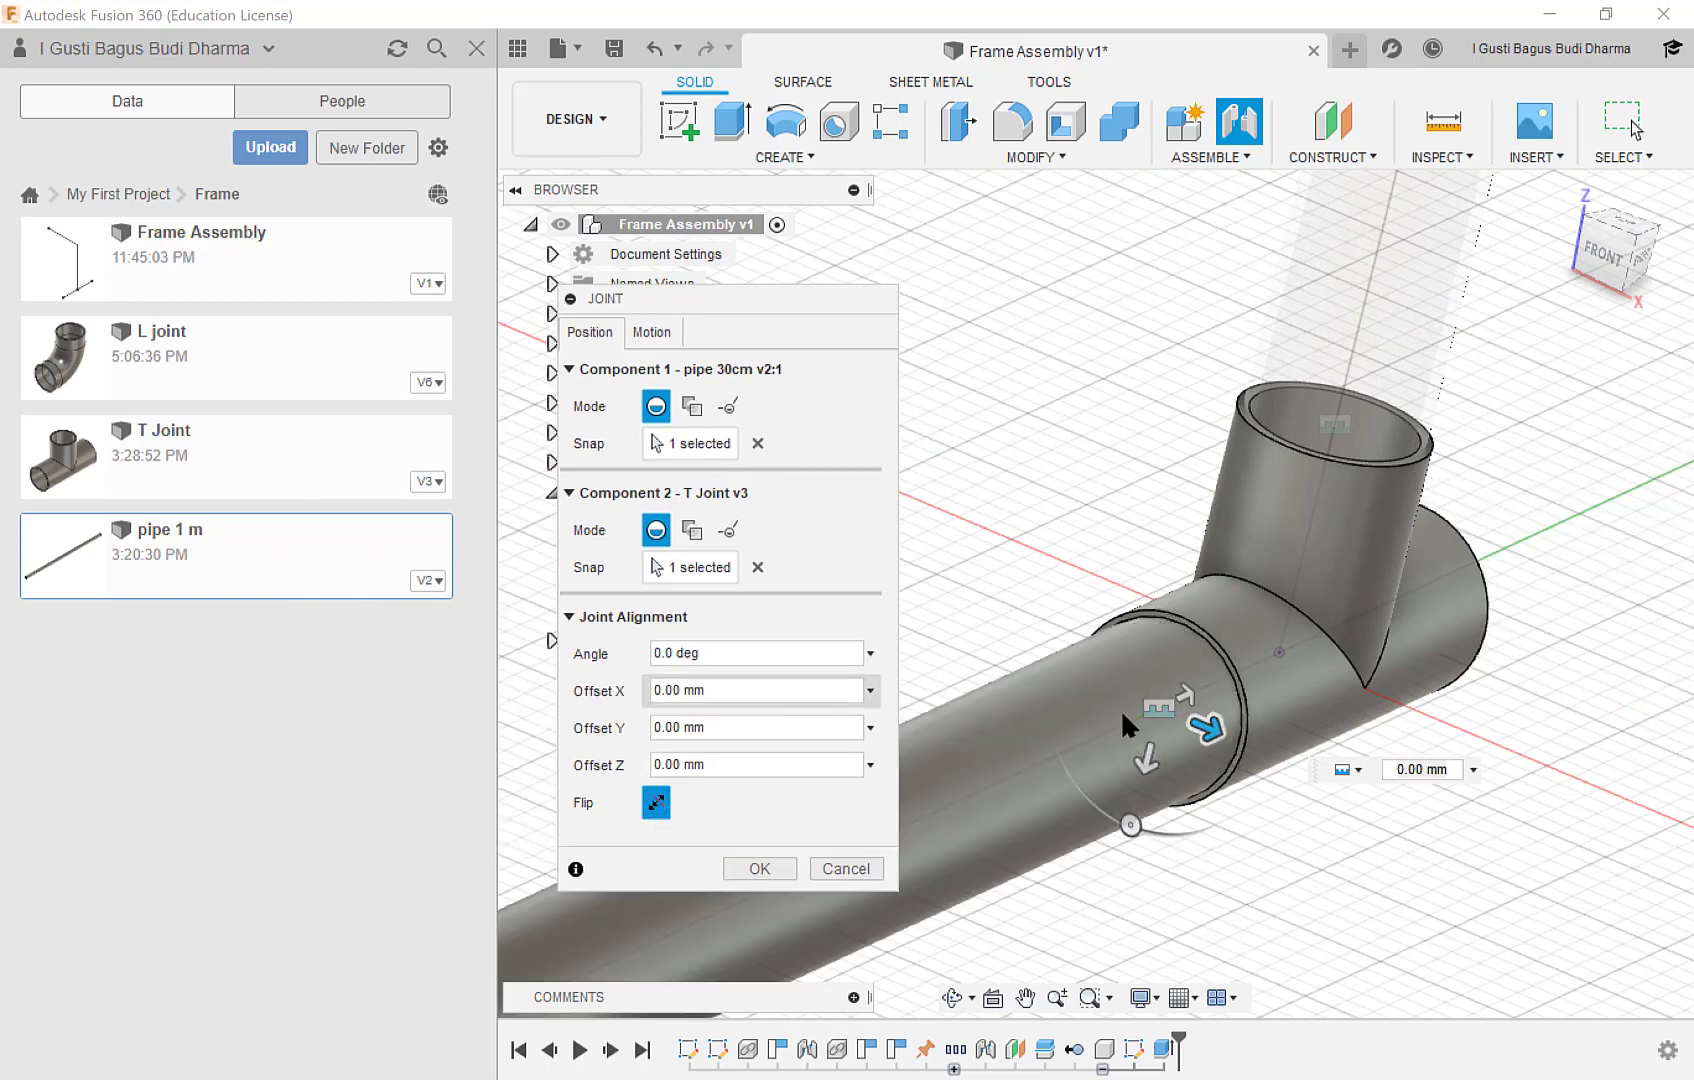
{"action": "left_click_drag", "start_coordinate": [1190, 695], "coordinate": [1220, 684]}
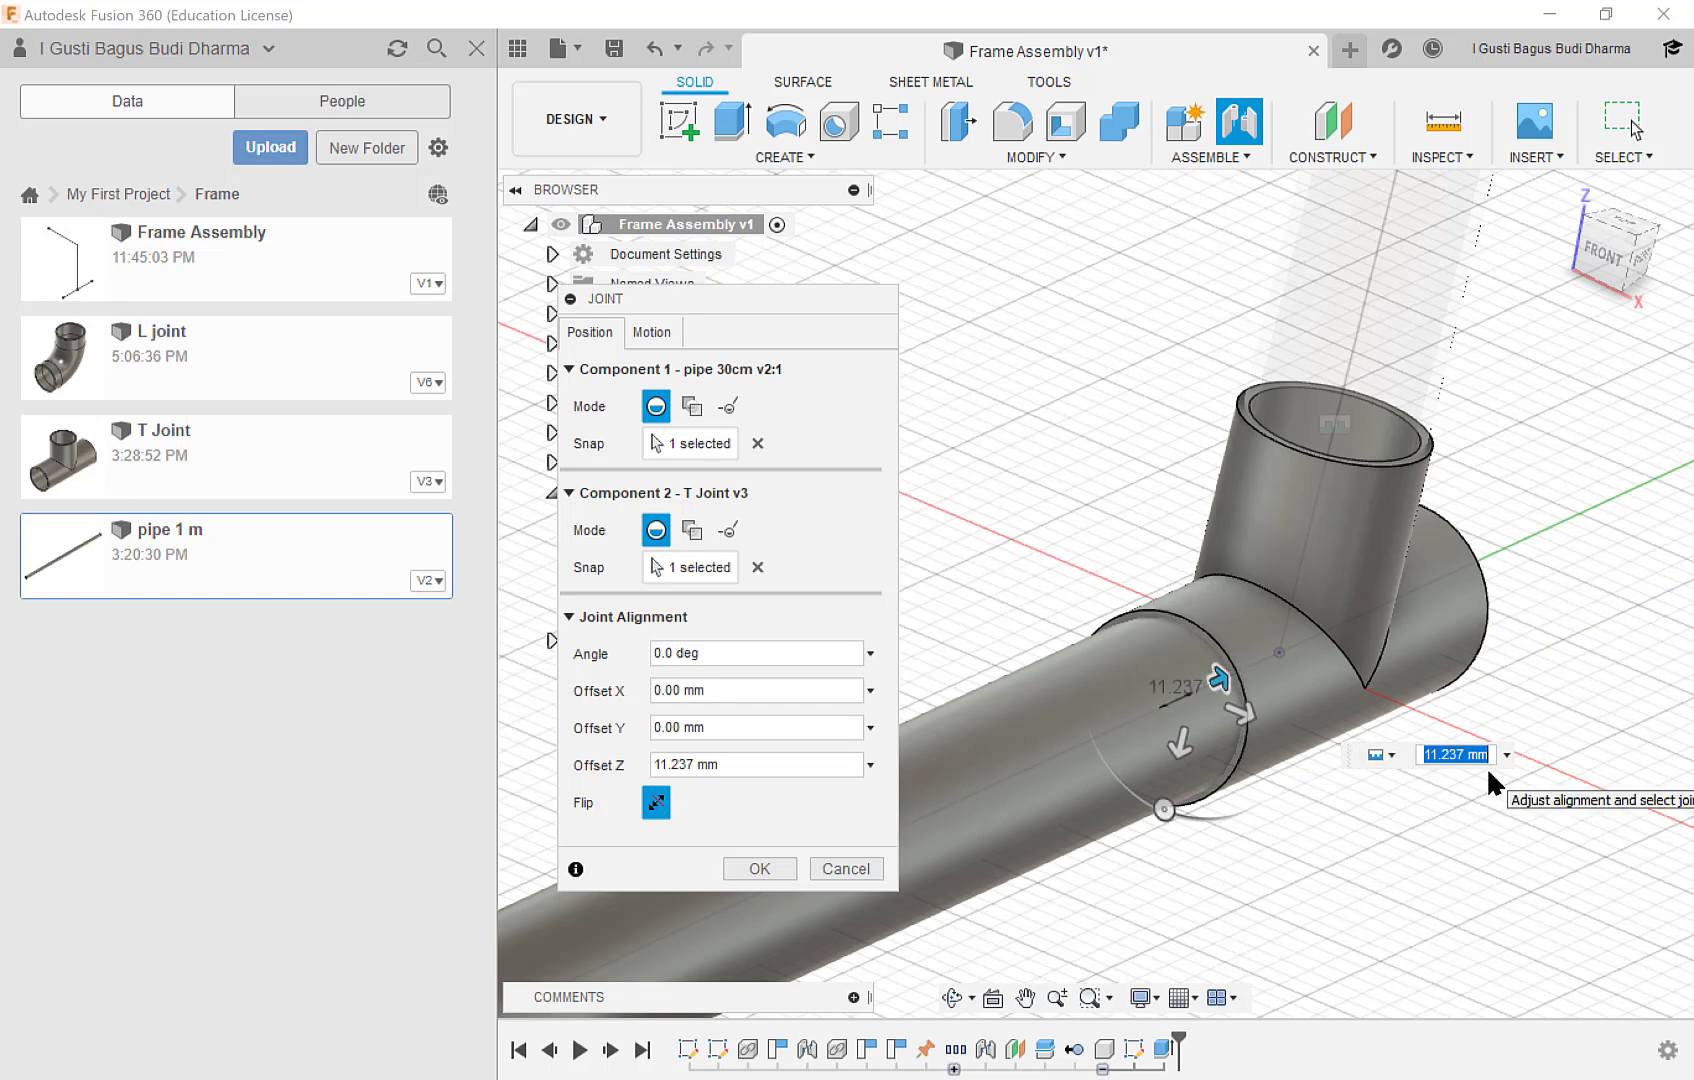
{"action": "type", "text": "15"}
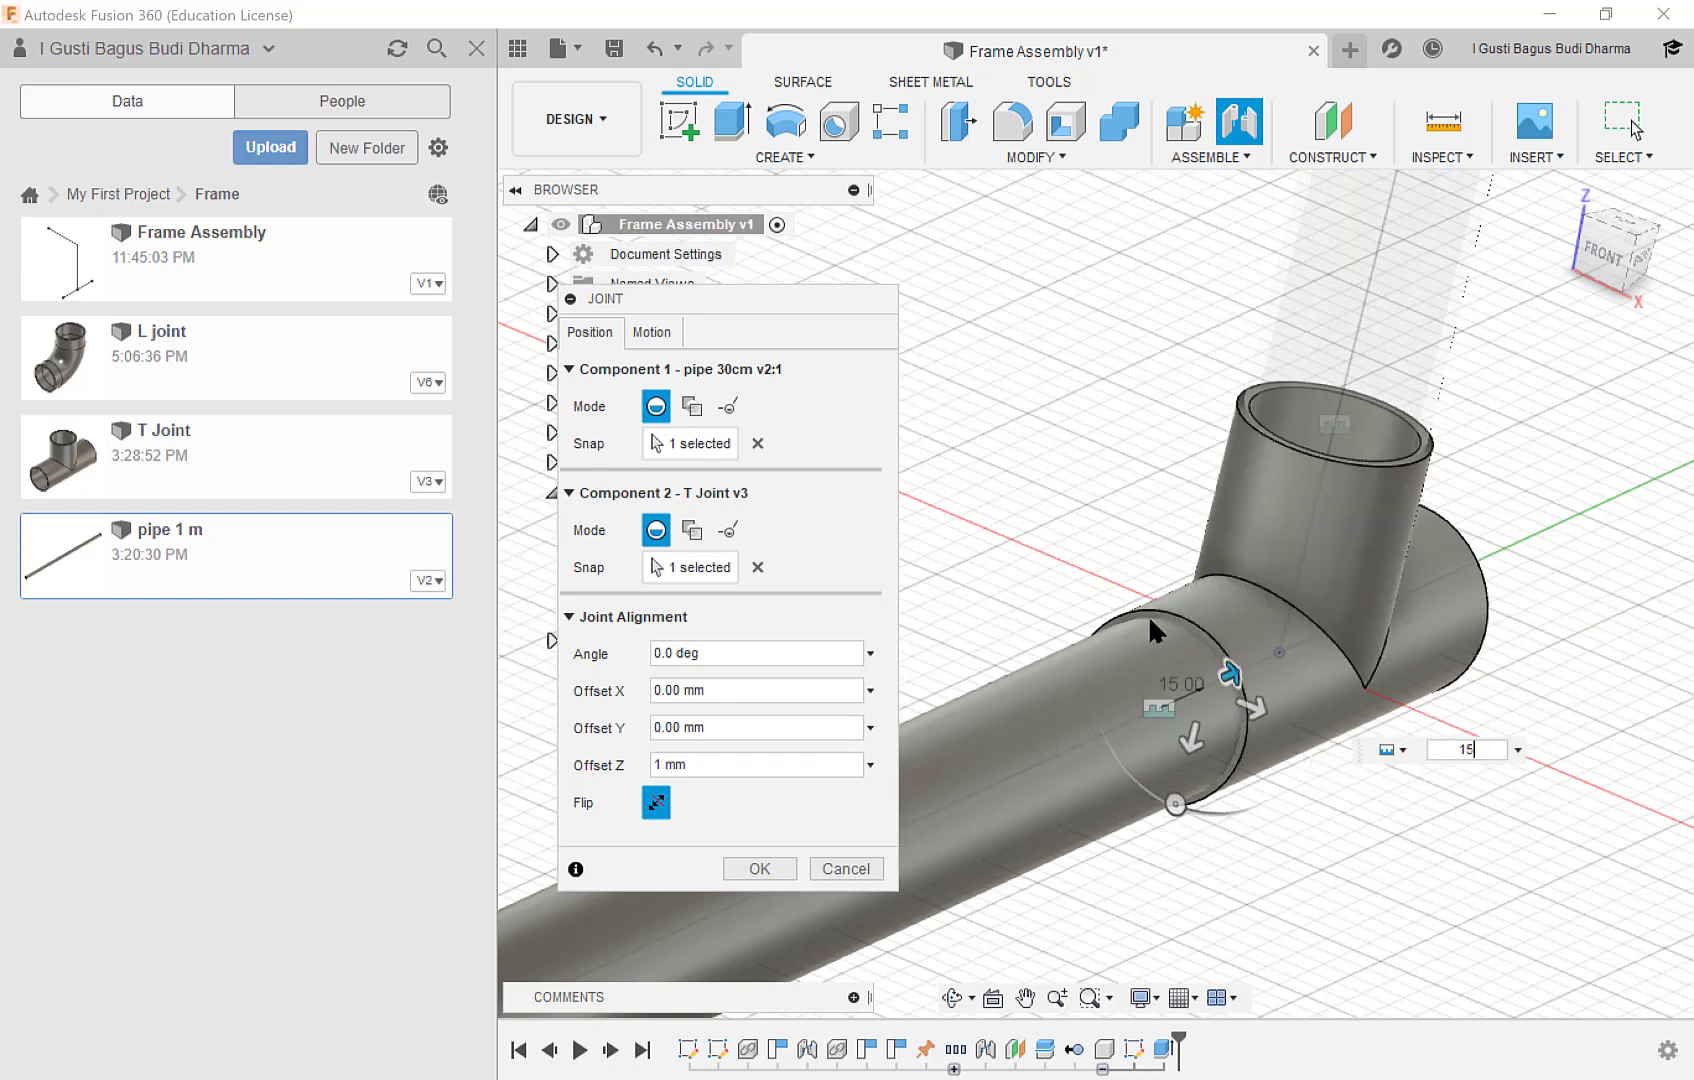
{"action": "left_click", "coordinate": [760, 868]}
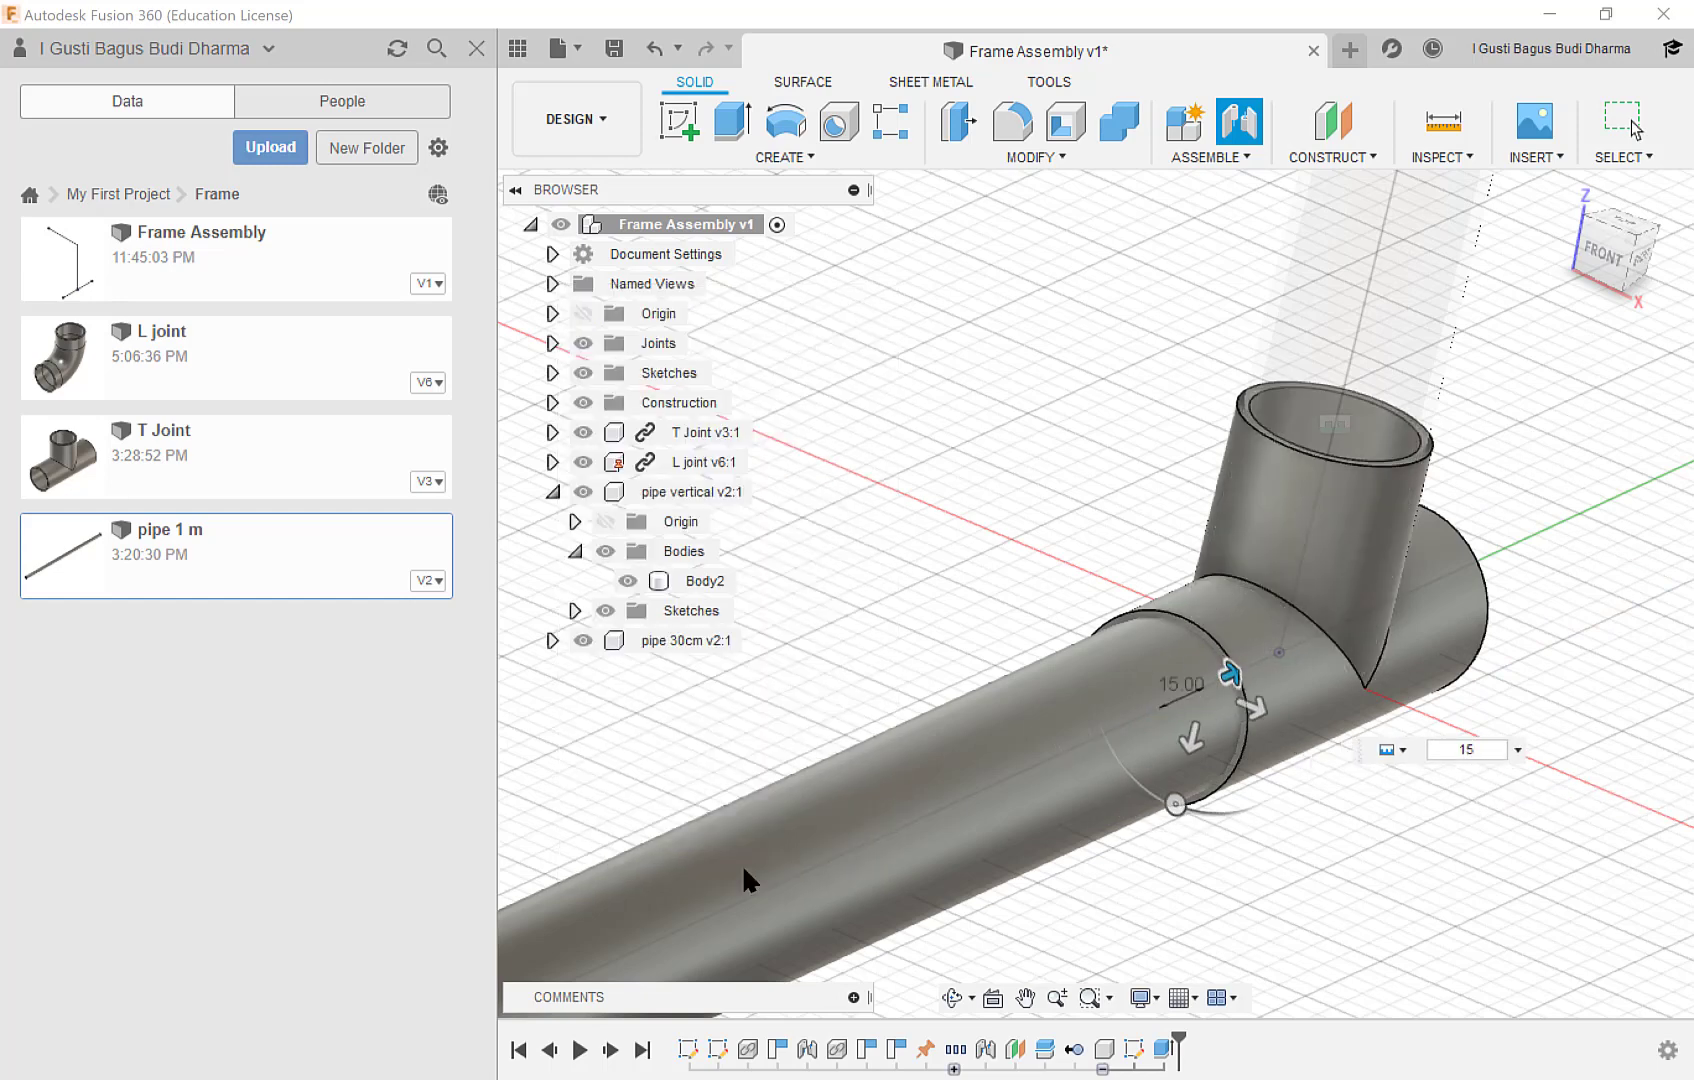
Mirror the 30 cm pipe component across the XZ origin plane to the opposite side of the T joint.
{"action": "scroll", "coordinate": [1203, 748], "scroll_direction": "down", "scroll_amount": 5}
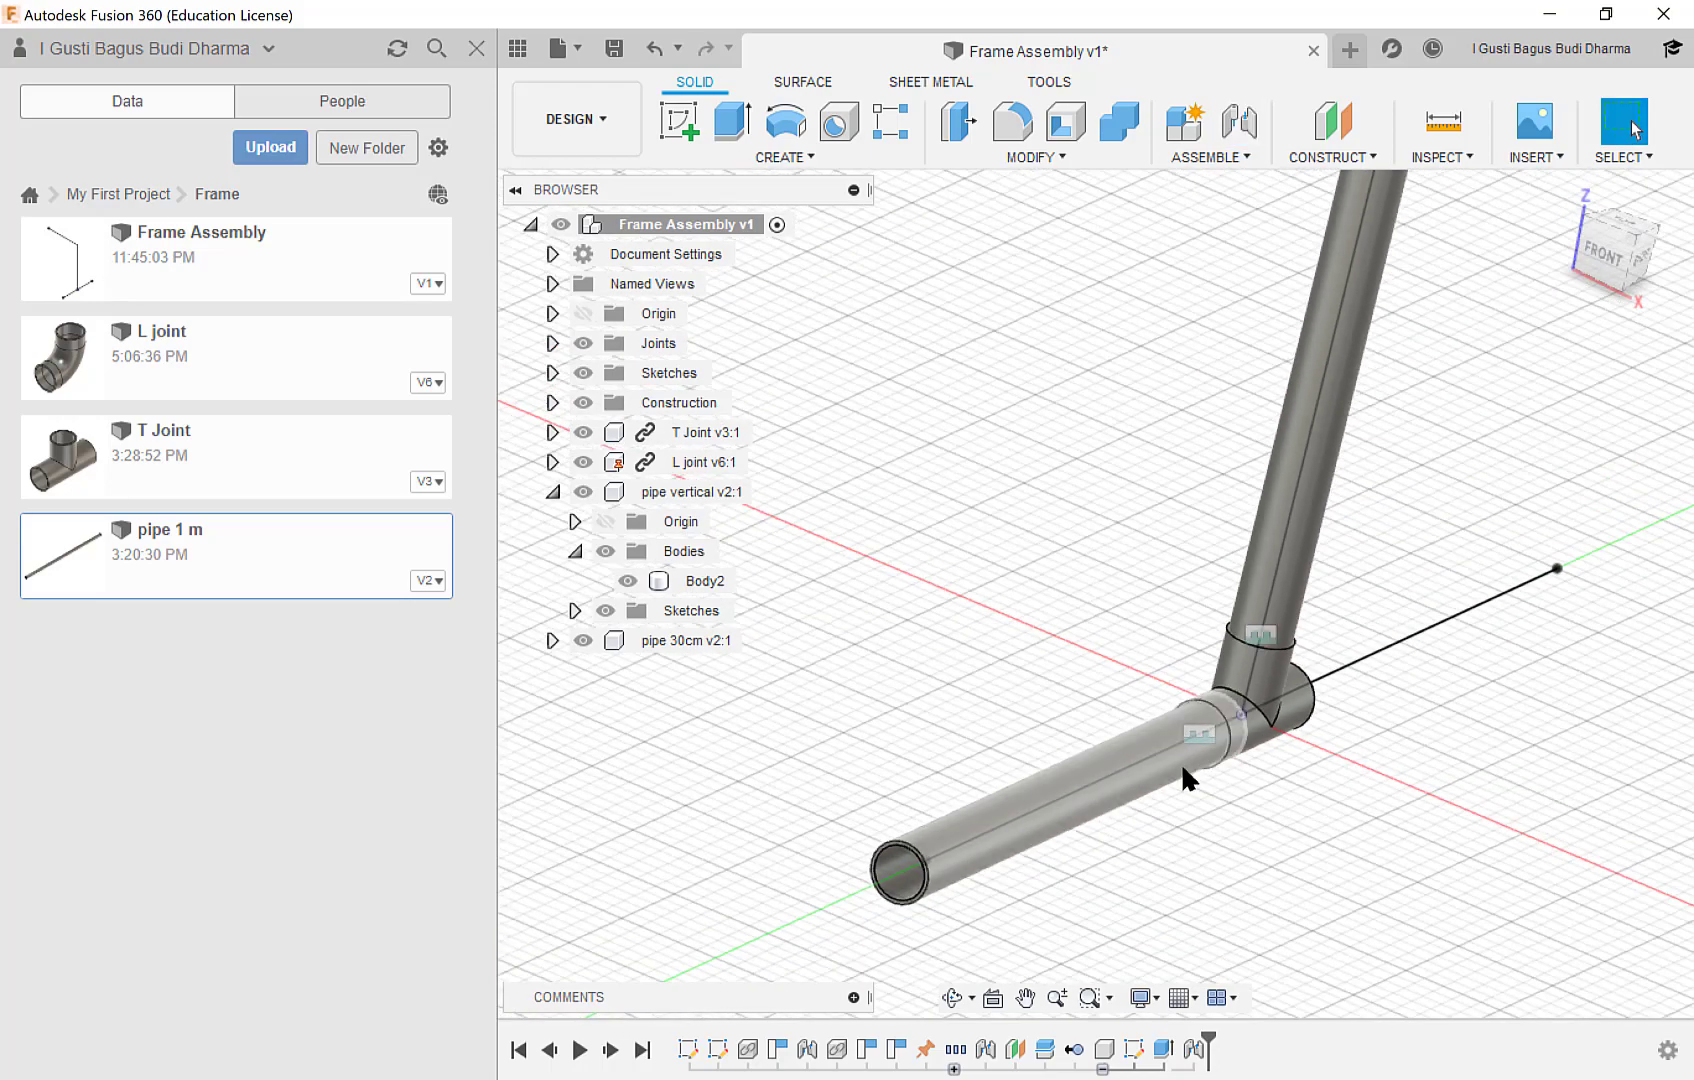
{"action": "mouse_move", "coordinate": [1161, 749]}
{"action": "middle_mouse_down", "text": "shift"}
{"action": "mouse_move", "coordinate": [1153, 730]}
{"action": "mouse_move", "coordinate": [1190, 750]}
{"action": "middle_mouse_up", "text": "shift"}
{"action": "scroll", "coordinate": [1300, 770], "scroll_direction": "down", "scroll_amount": 3}
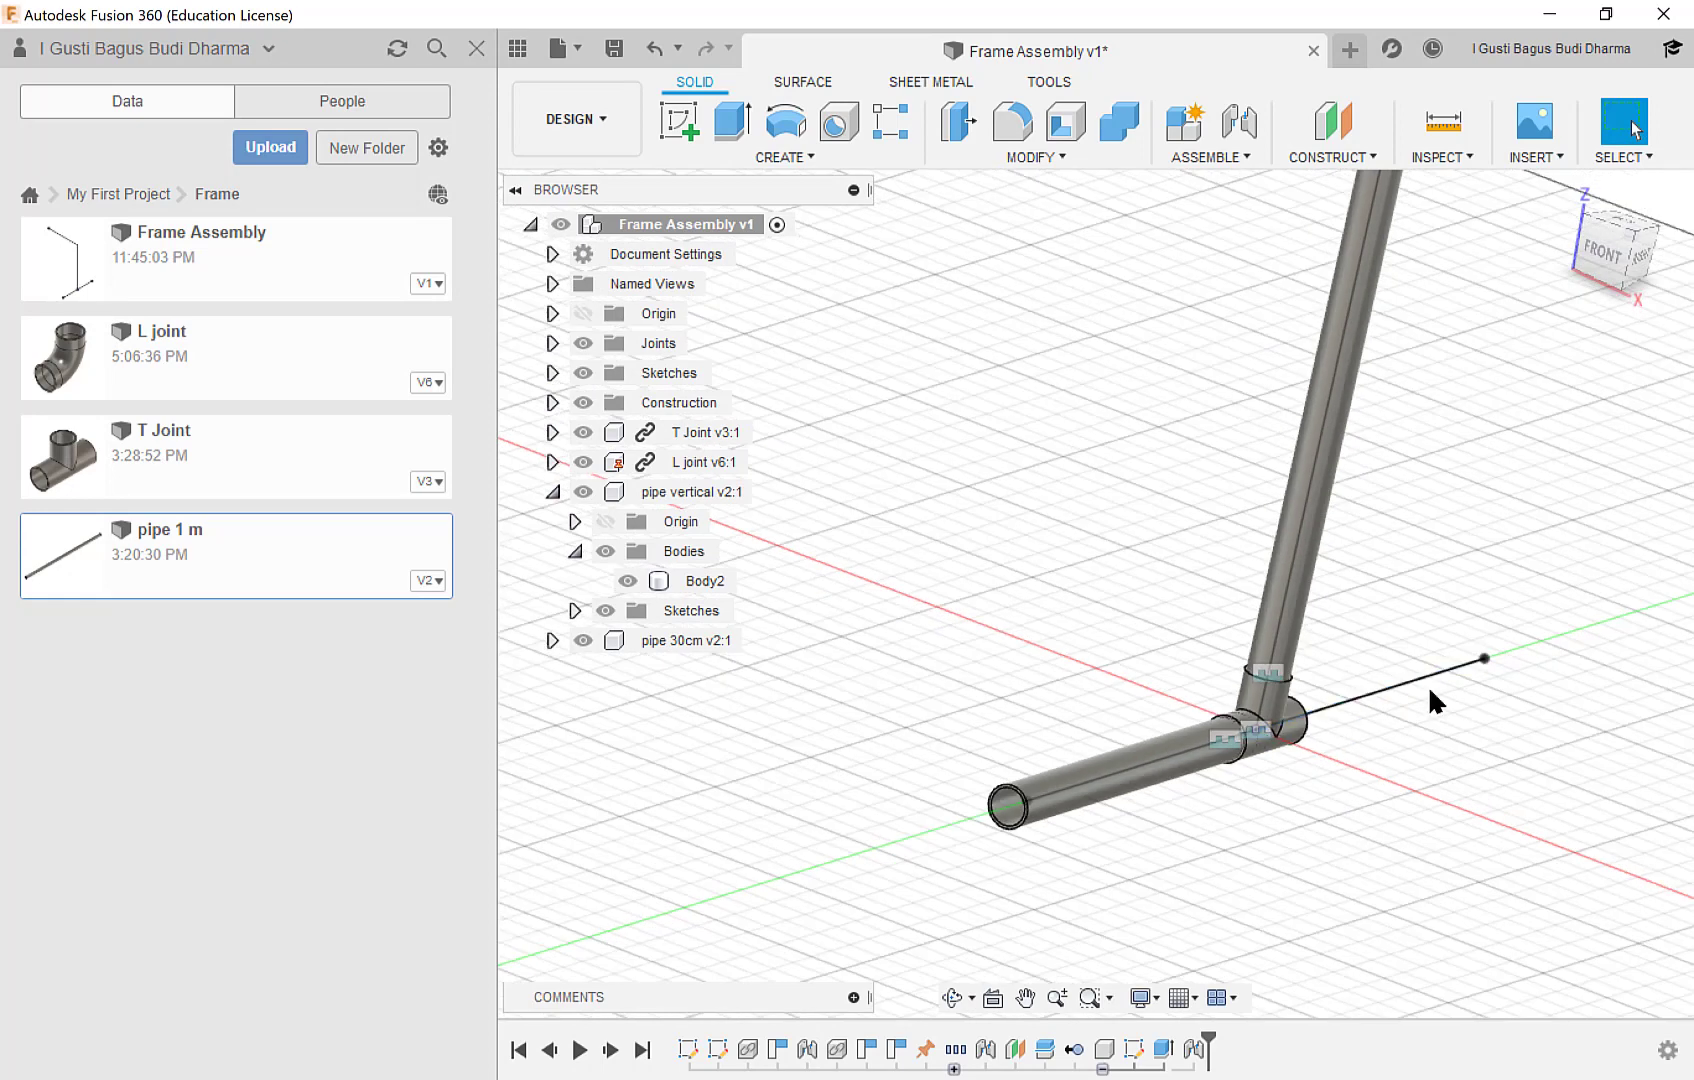
{"action": "middle_click_drag", "start_coordinate": [1324, 567], "coordinate": [1145, 608]}
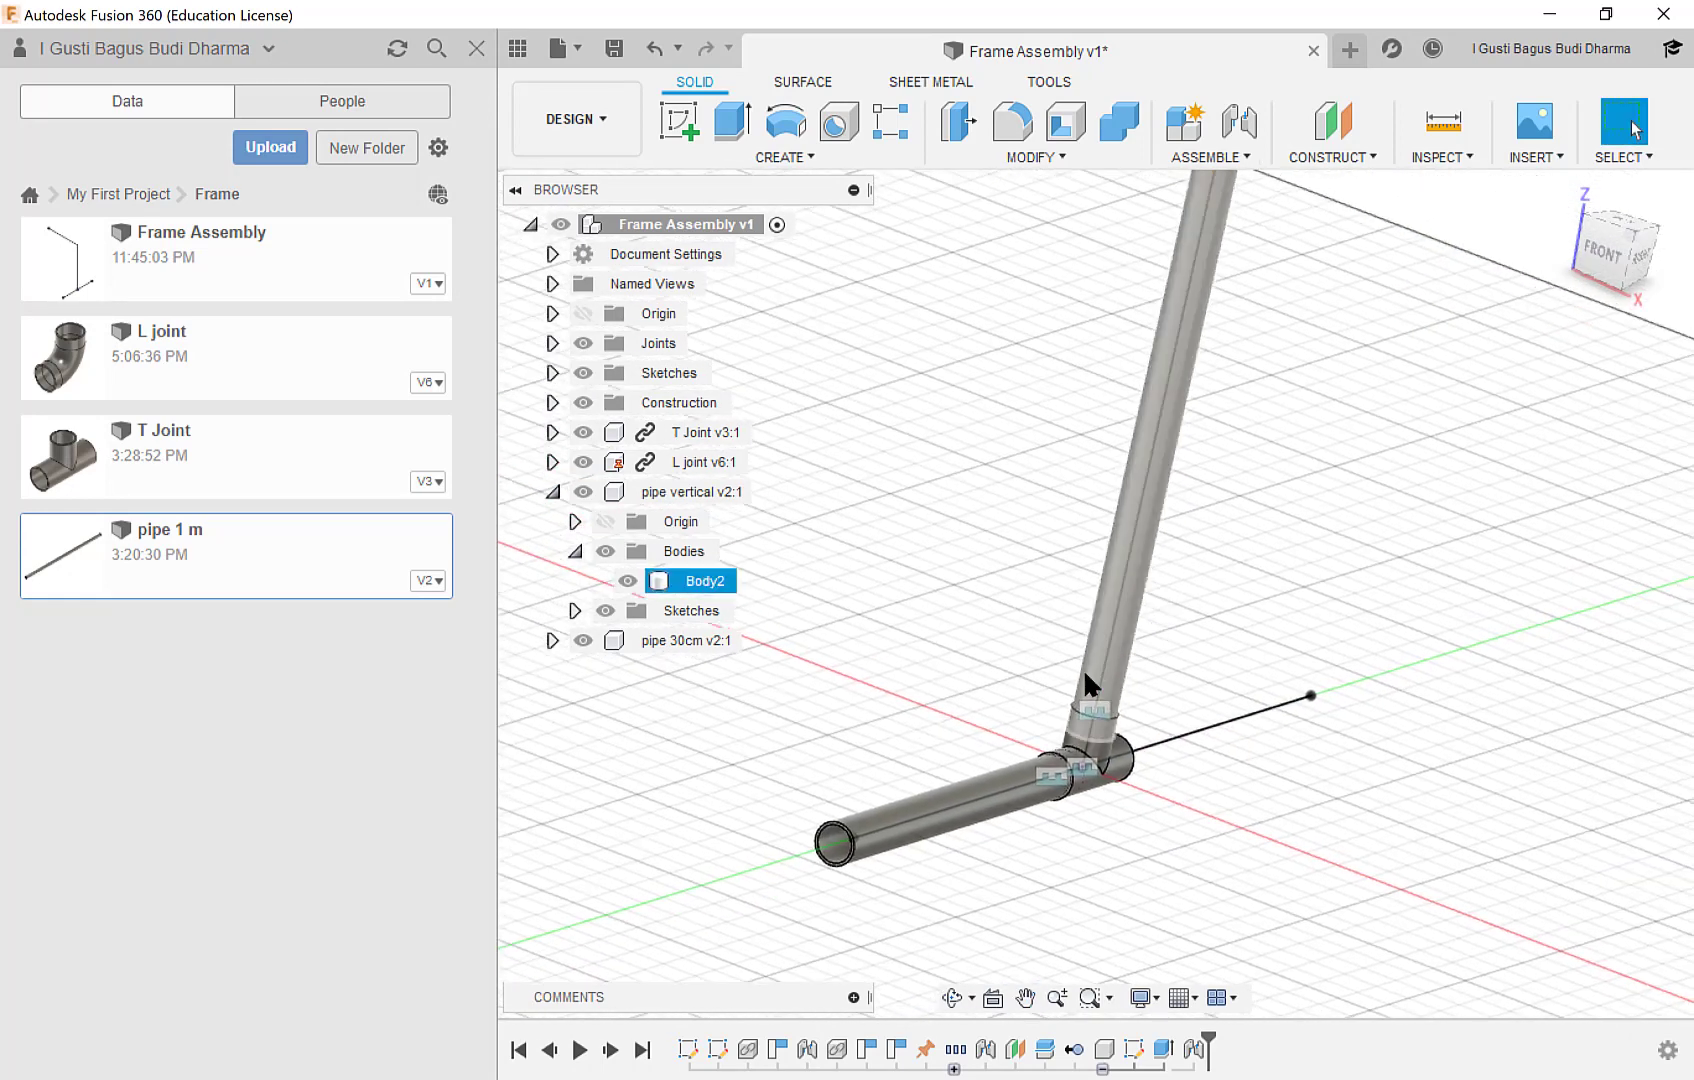
{"action": "scroll", "coordinate": [1083, 668], "scroll_direction": "up", "scroll_amount": 1}
{"action": "scroll", "coordinate": [1083, 668], "scroll_direction": "down", "scroll_amount": 1}
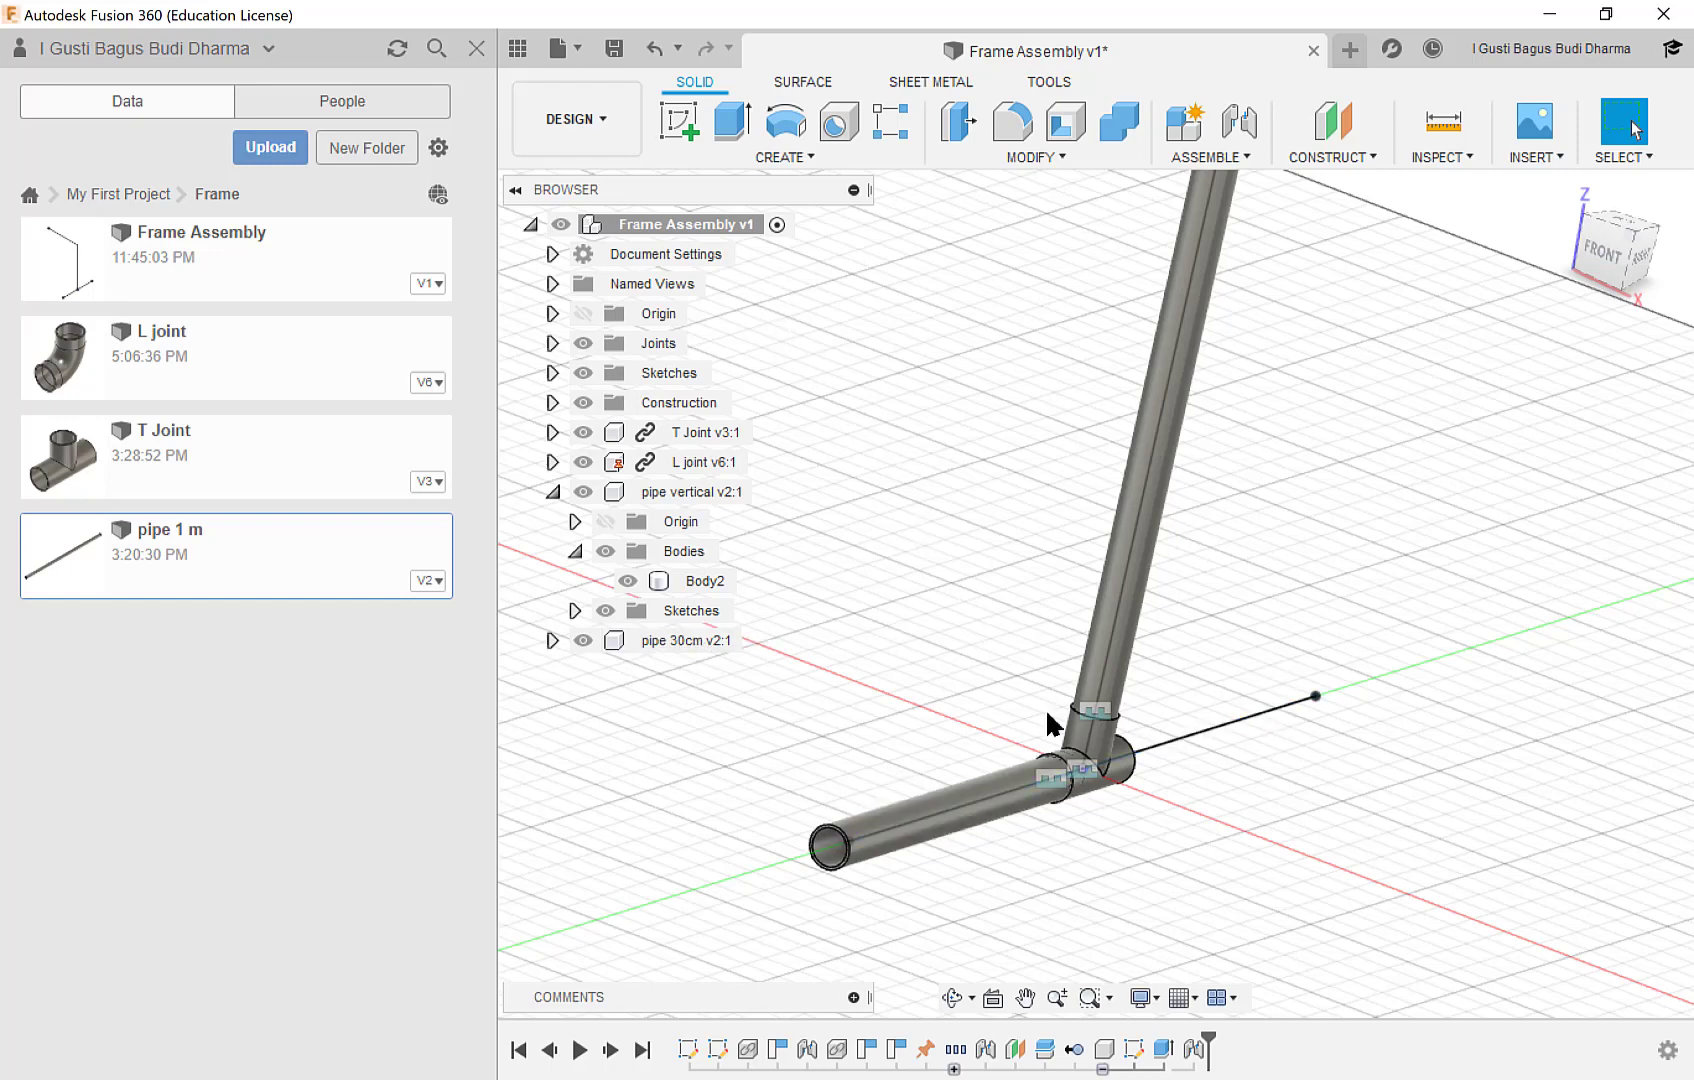
{"action": "left_click", "coordinate": [795, 157]}
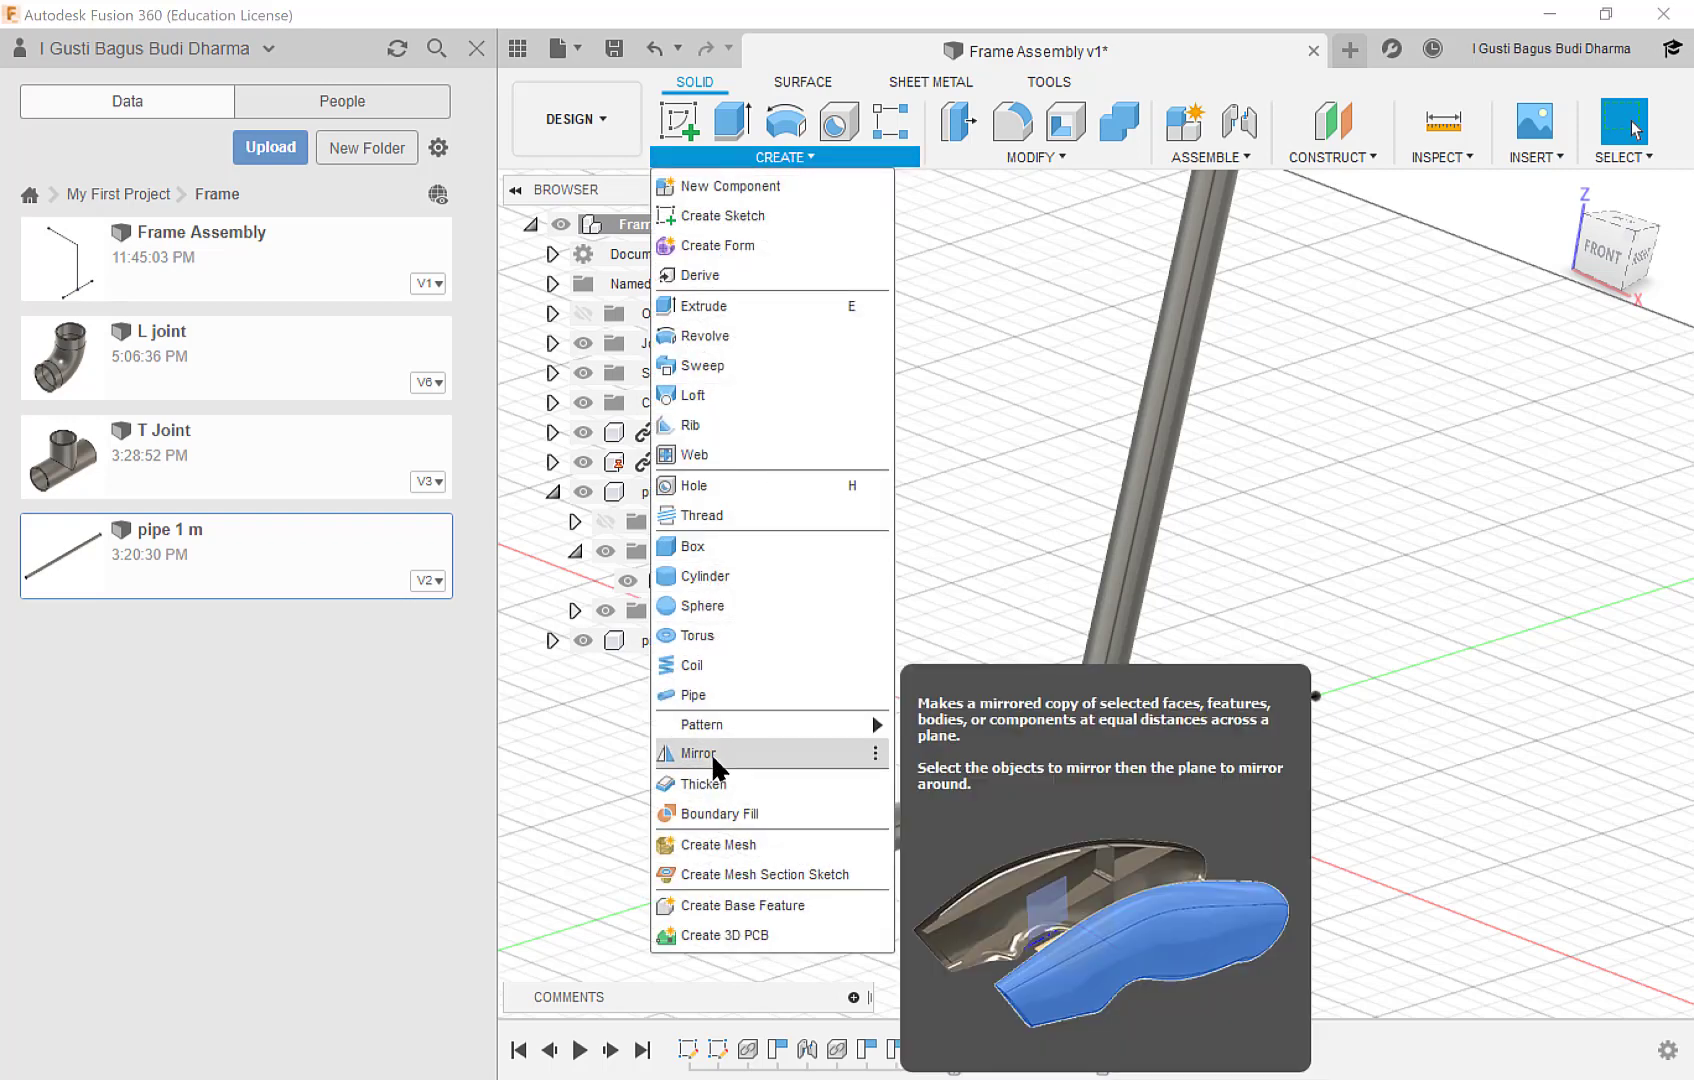
{"action": "left_click", "coordinate": [712, 755]}
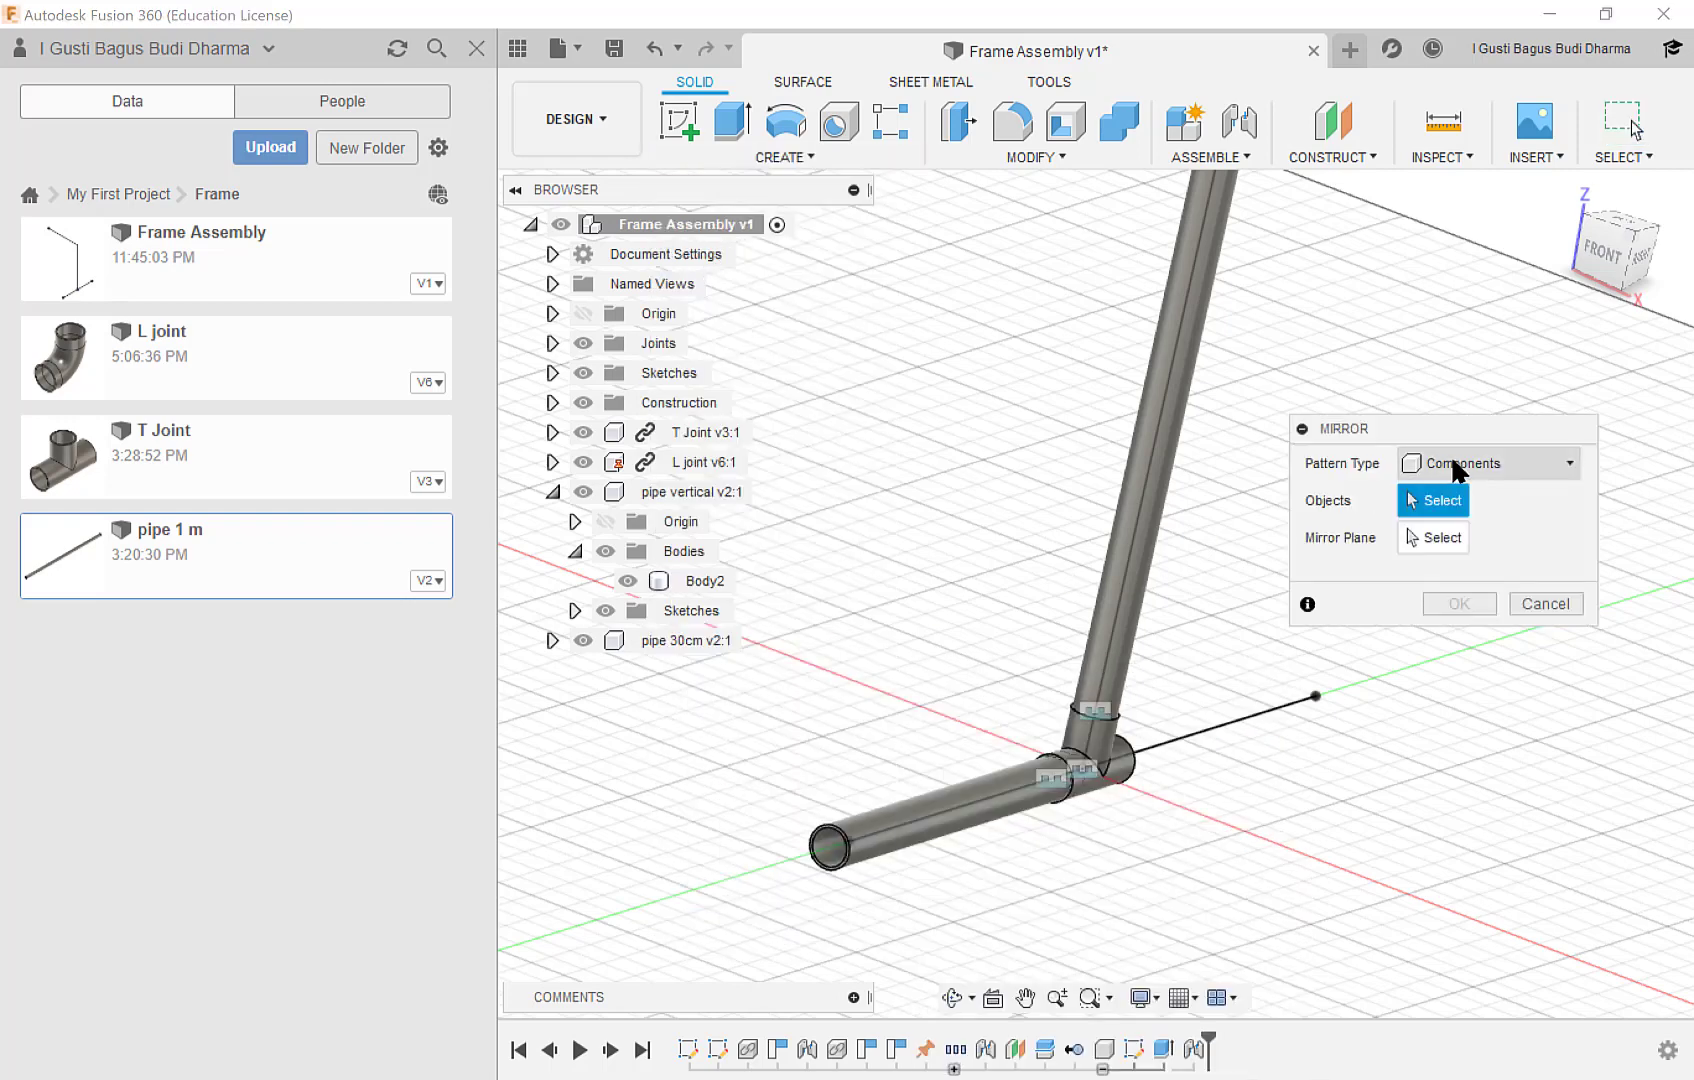
{"action": "left_click", "coordinate": [1437, 462]}
{"action": "left_click", "coordinate": [1423, 465]}
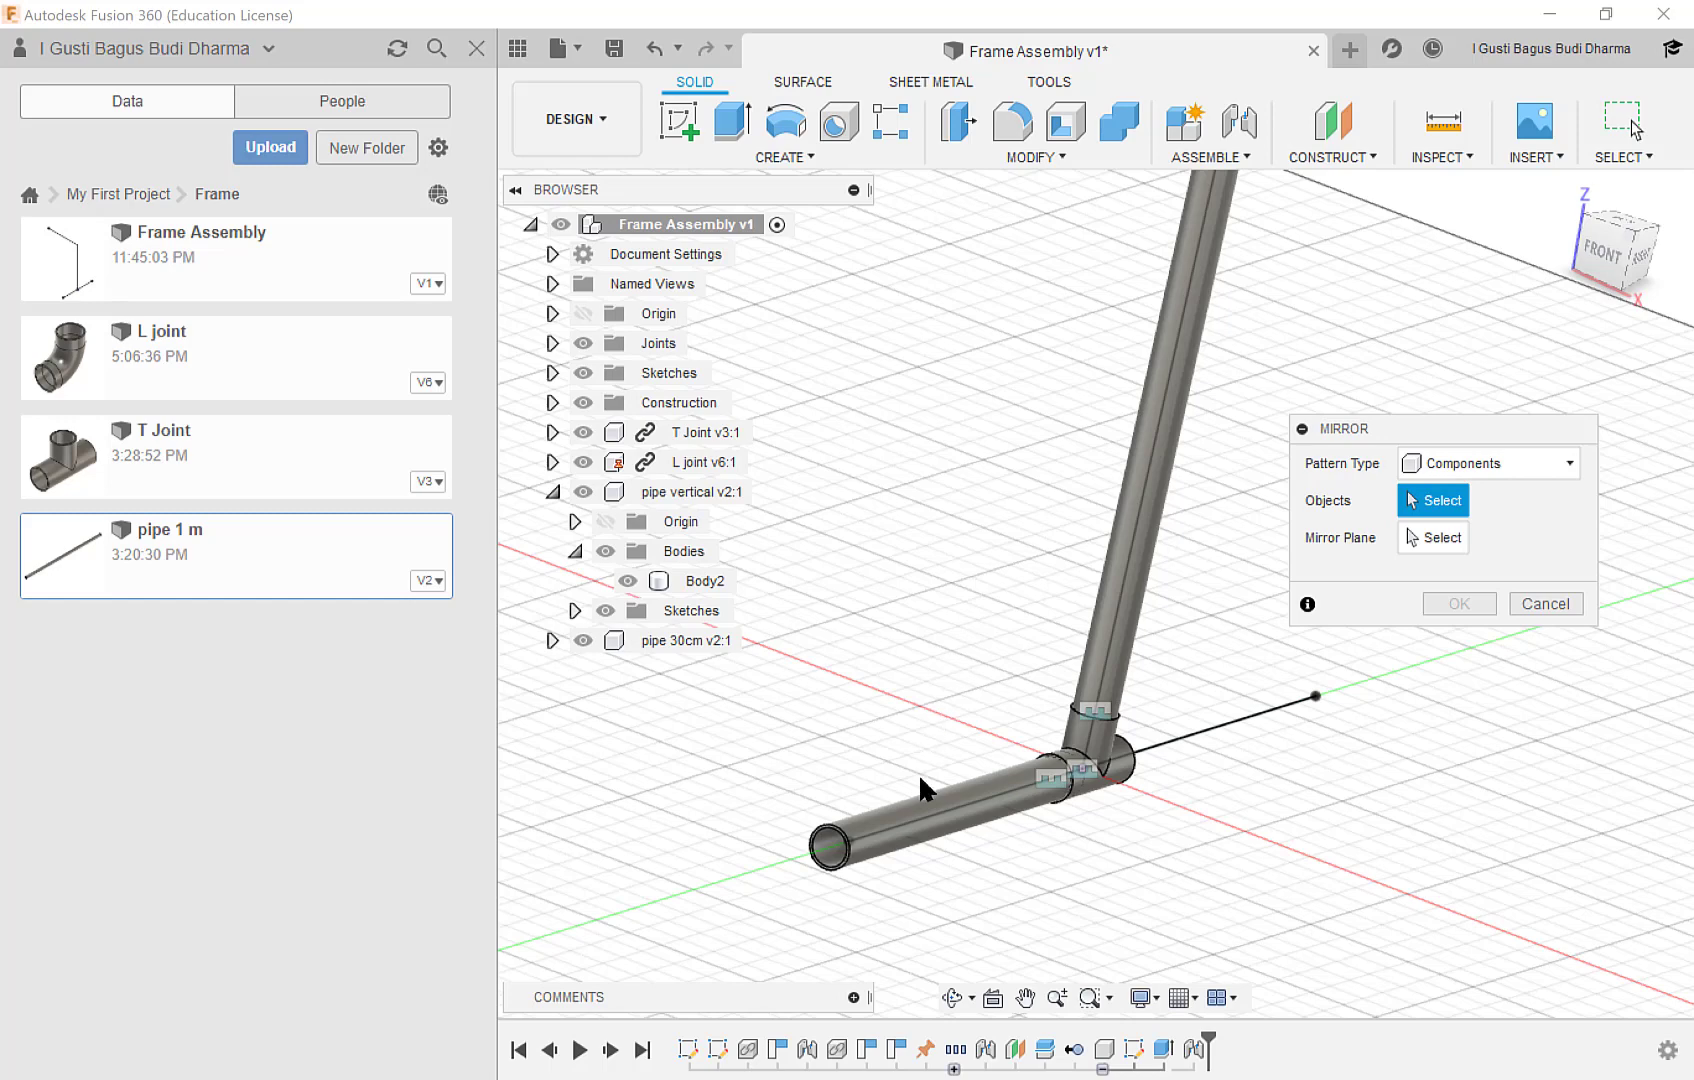
{"action": "left_click", "coordinate": [912, 818]}
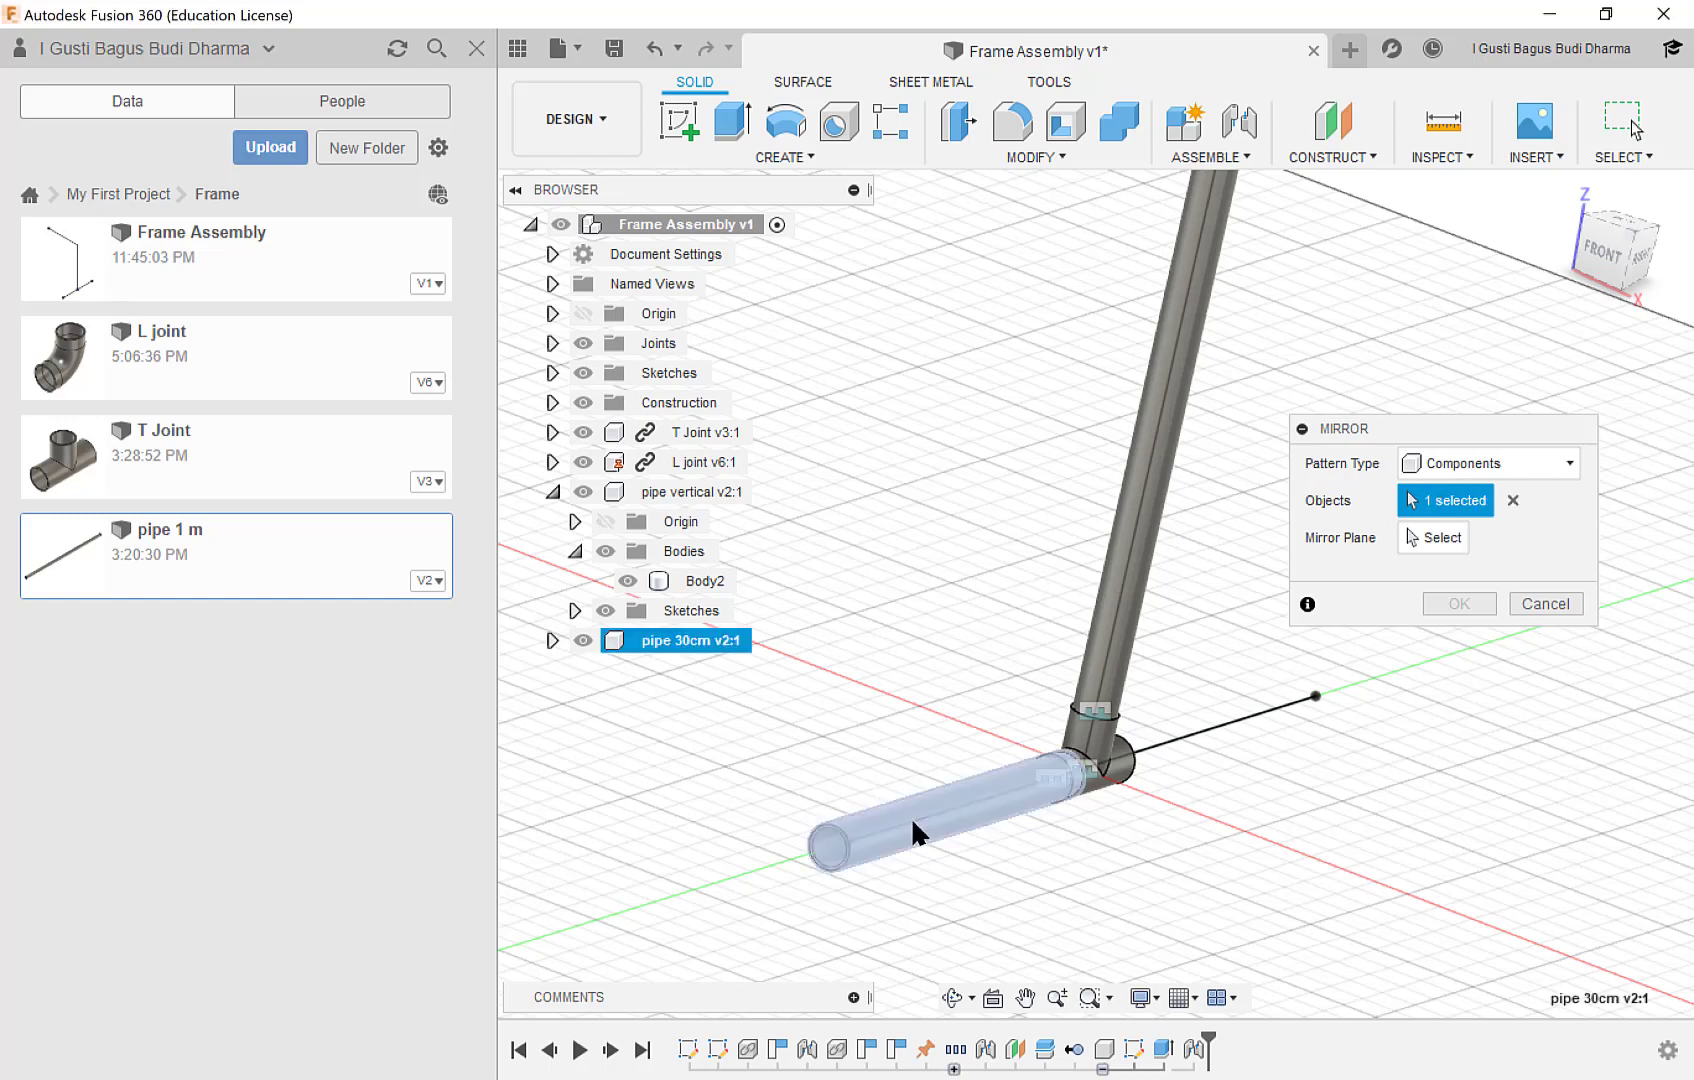
{"action": "left_click", "coordinate": [1438, 540]}
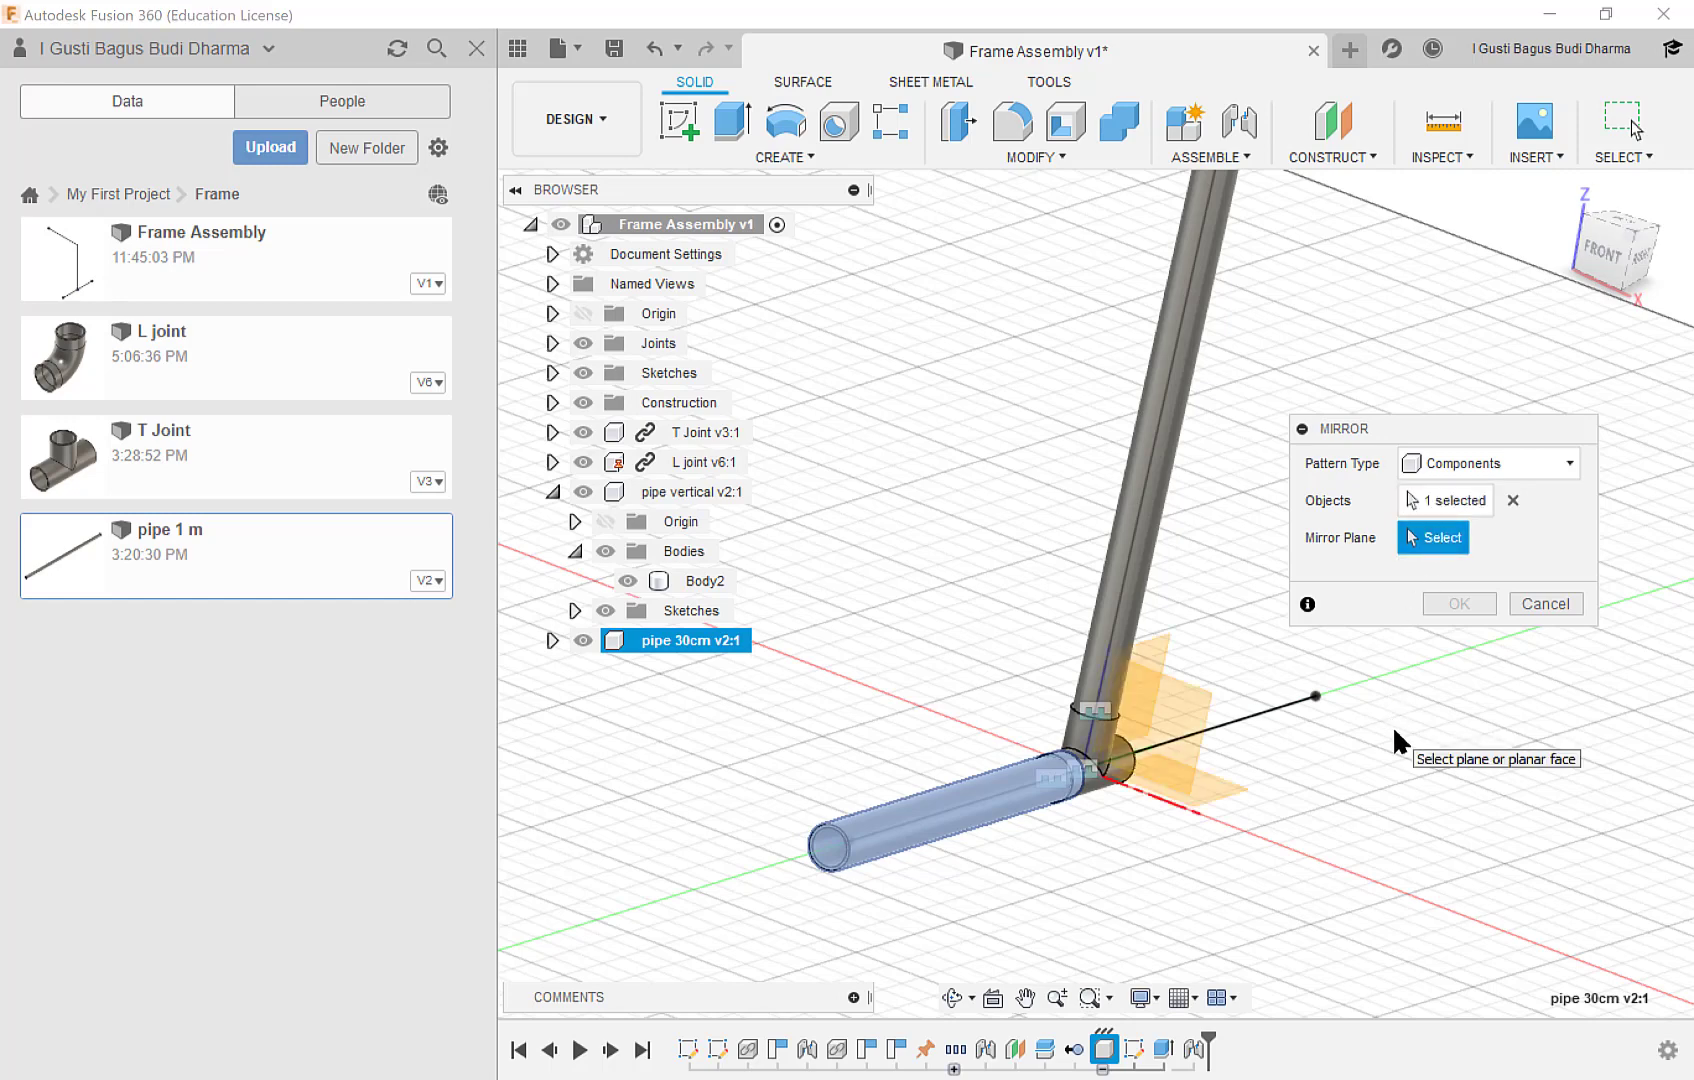
{"action": "middle_click_drag", "start_coordinate": [1392, 725], "coordinate": [1259, 683]}
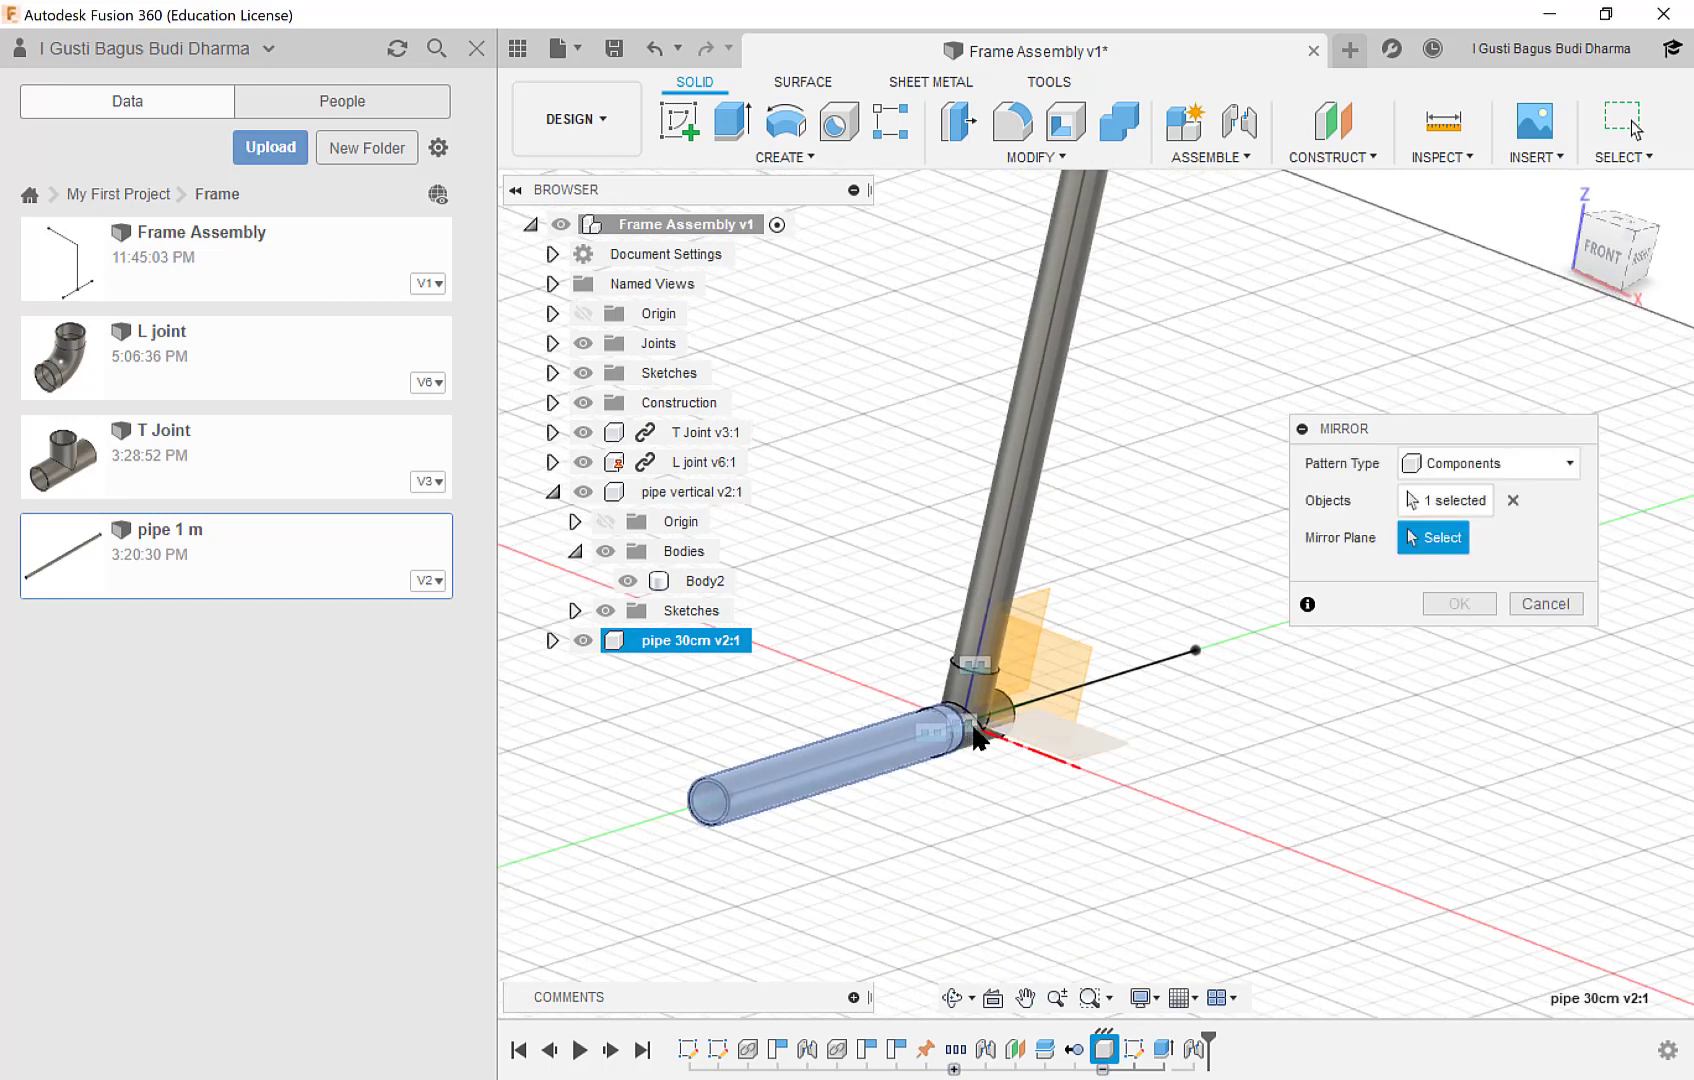
{"action": "left_click", "coordinate": [1066, 660]}
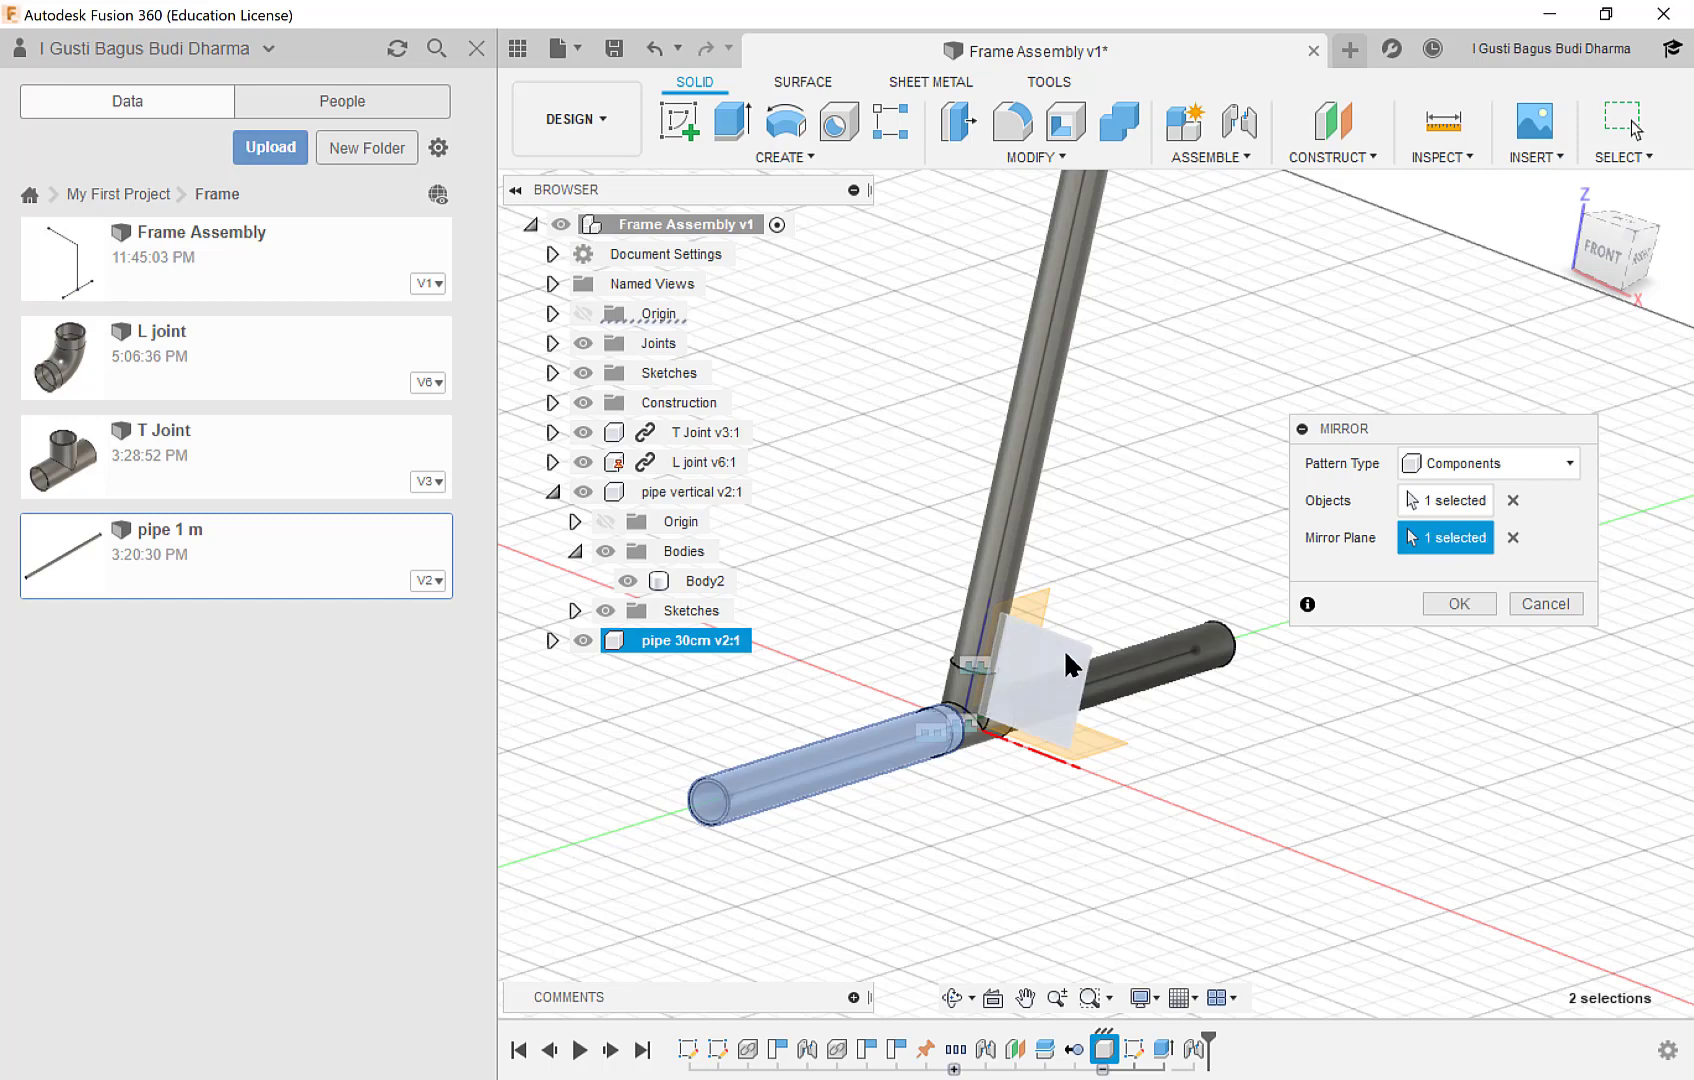
{"action": "left_click", "coordinate": [1452, 604]}
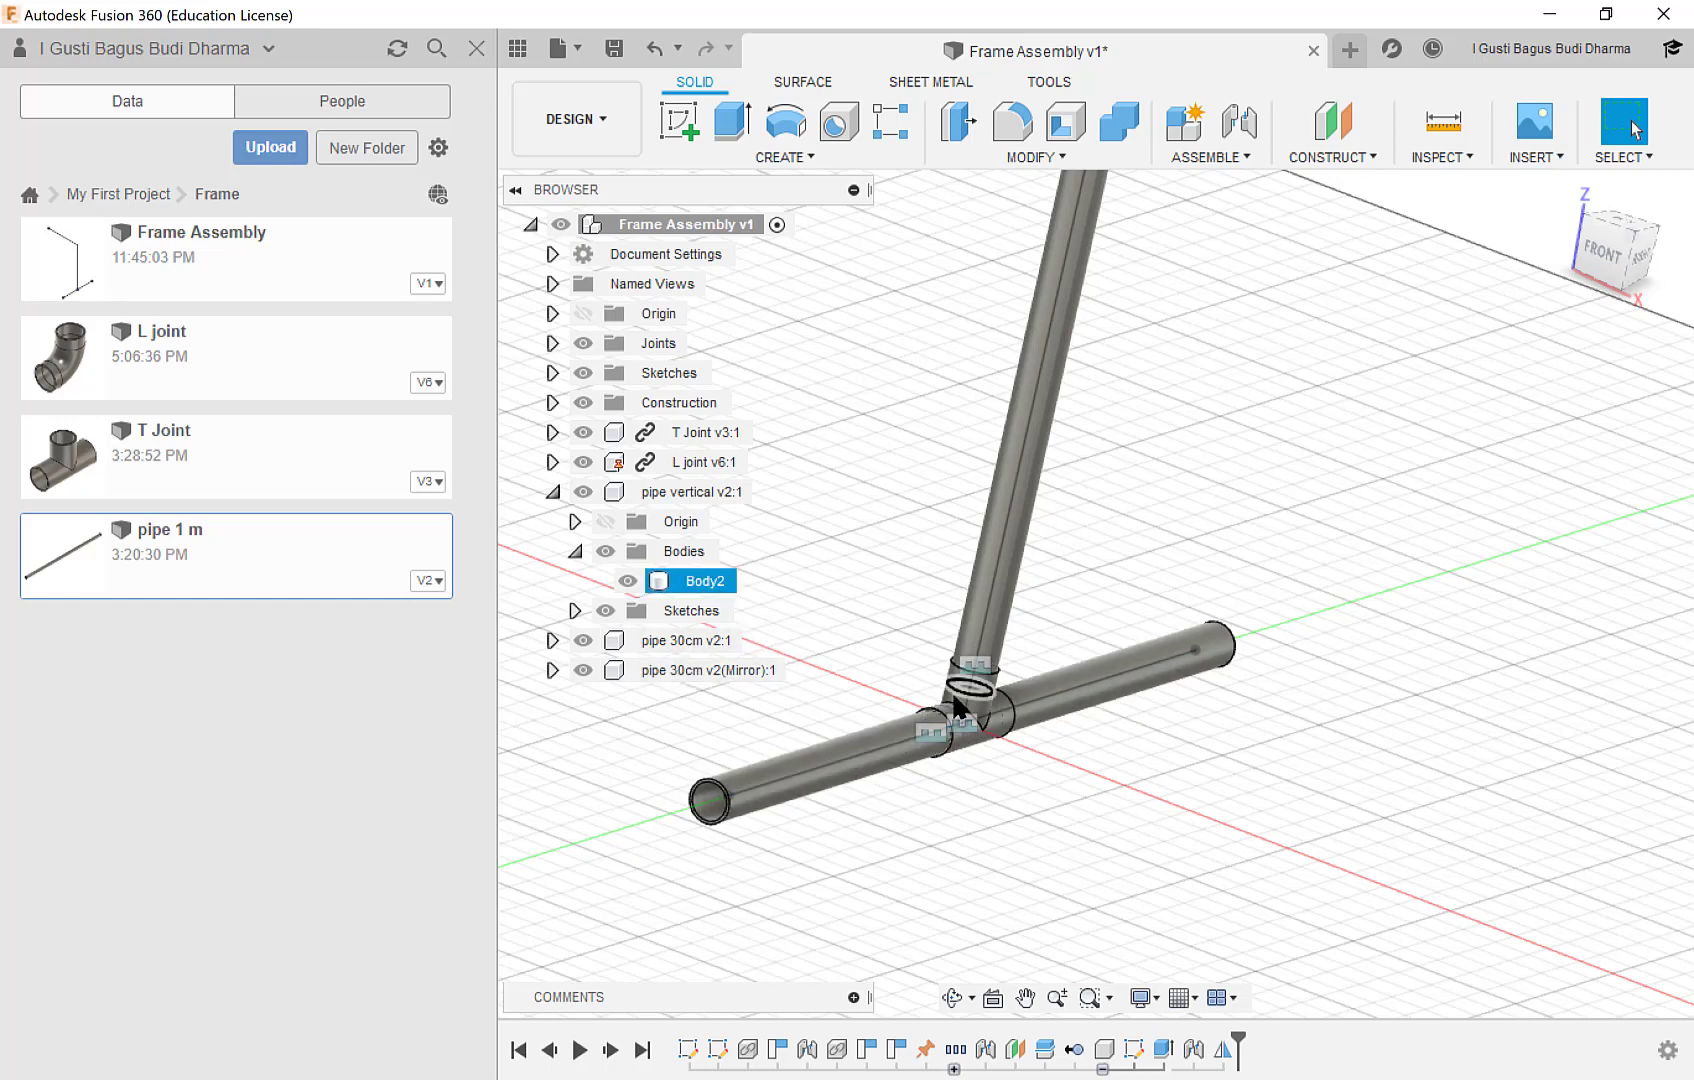
Inspect the frame from the base pipes up to the L joint and the horizontal sketch line at the top.
{"action": "scroll", "coordinate": [957, 670], "scroll_direction": "up", "scroll_amount": 2}
{"action": "scroll", "coordinate": [957, 668], "scroll_direction": "down", "scroll_amount": 3}
{"action": "scroll", "coordinate": [938, 550], "scroll_direction": "down", "scroll_amount": 5}
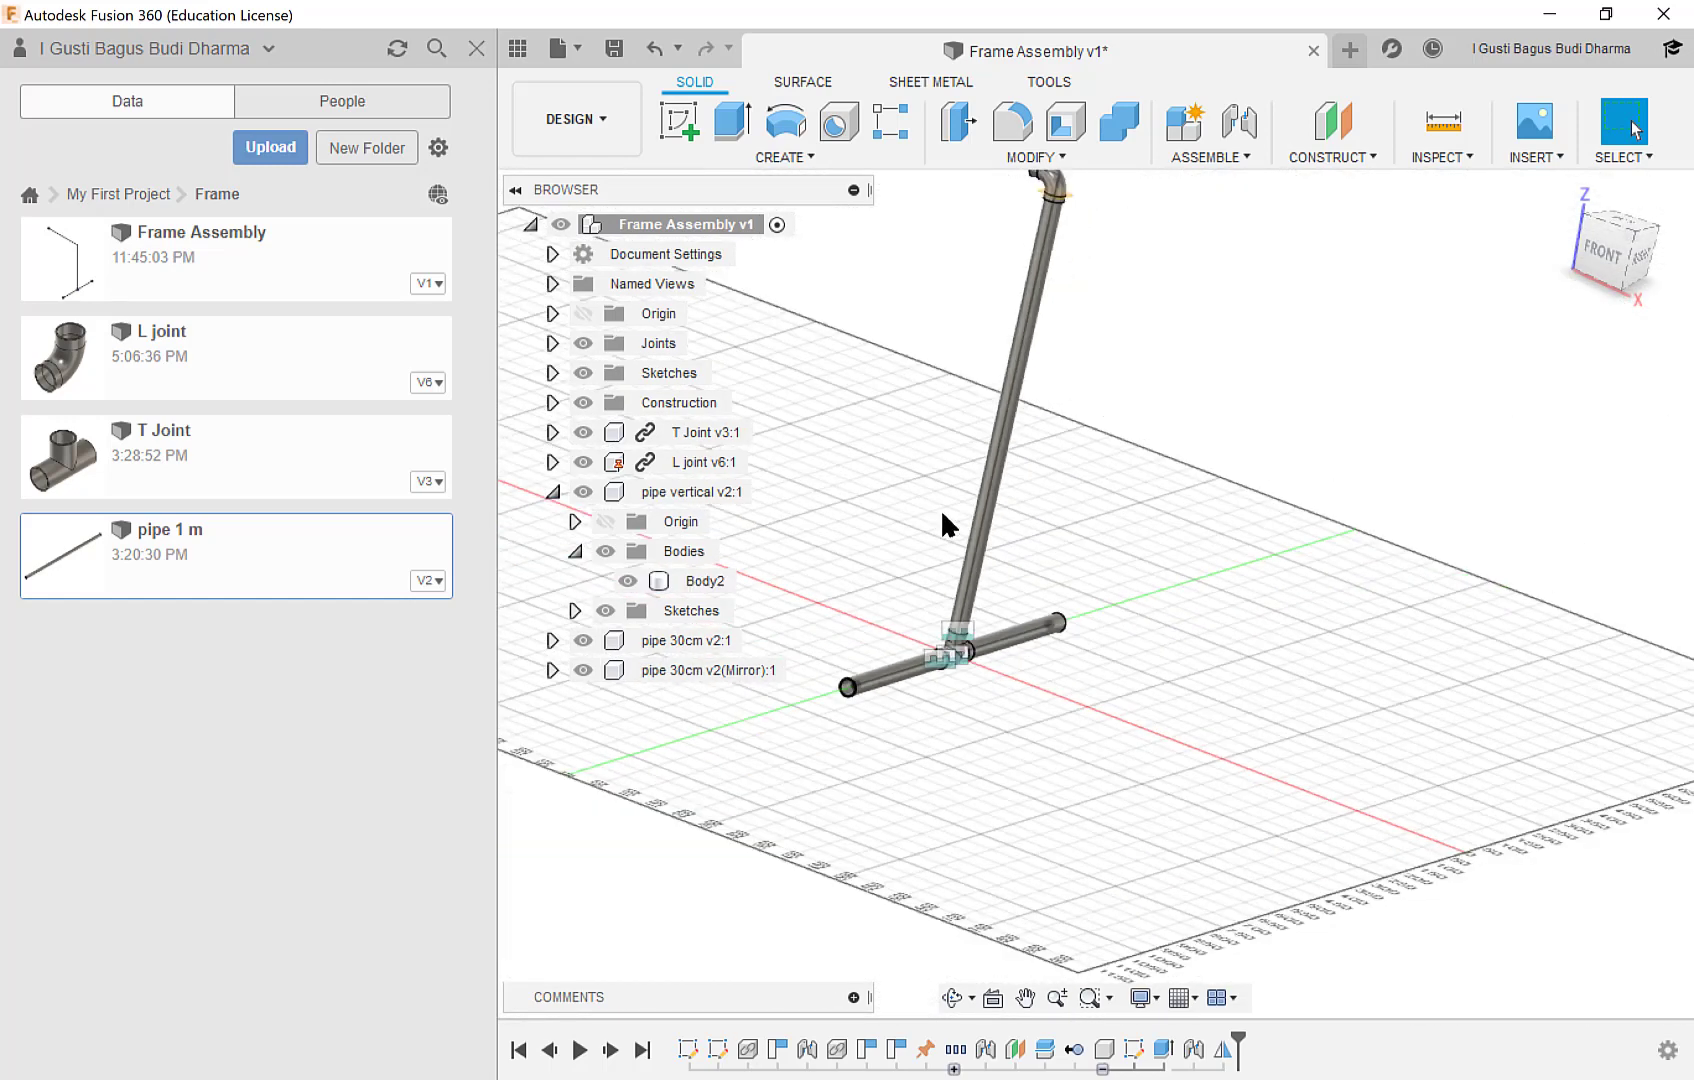
{"action": "middle_click_drag", "start_coordinate": [909, 449], "coordinate": [1027, 582]}
{"action": "scroll", "coordinate": [1057, 521], "scroll_direction": "up", "scroll_amount": 4}
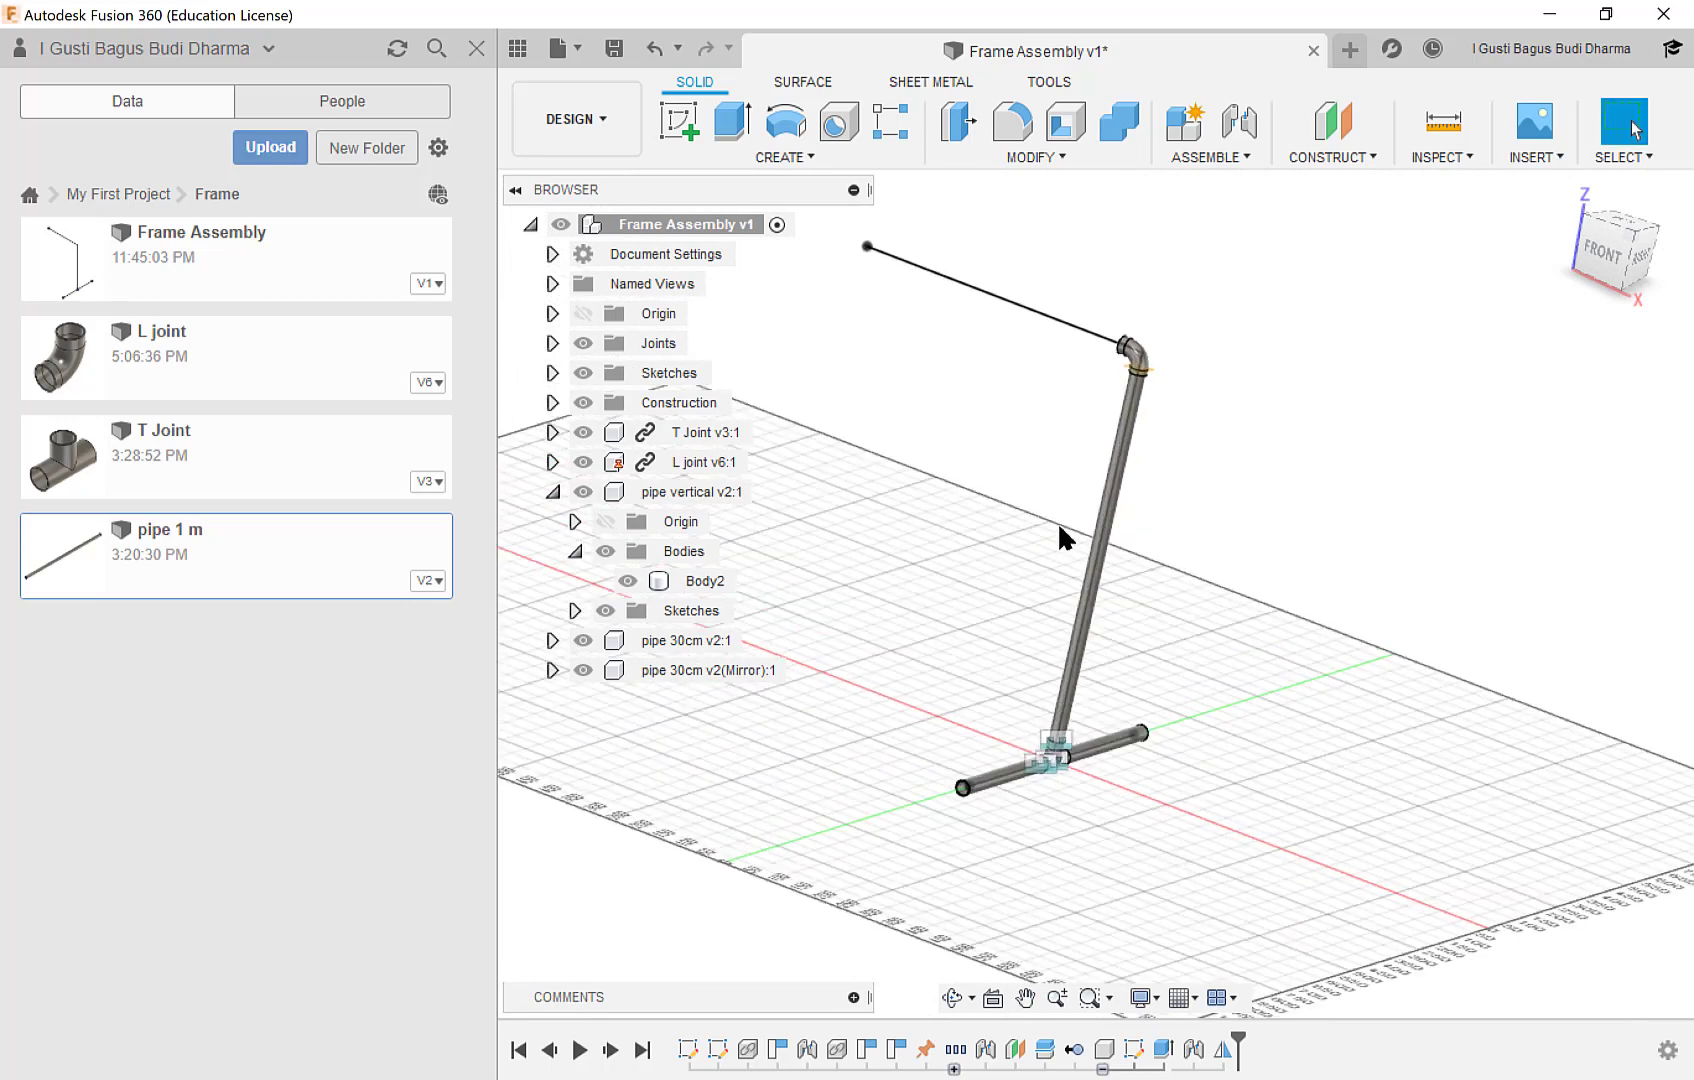
{"action": "scroll", "coordinate": [965, 492], "scroll_direction": "down", "scroll_amount": 2}
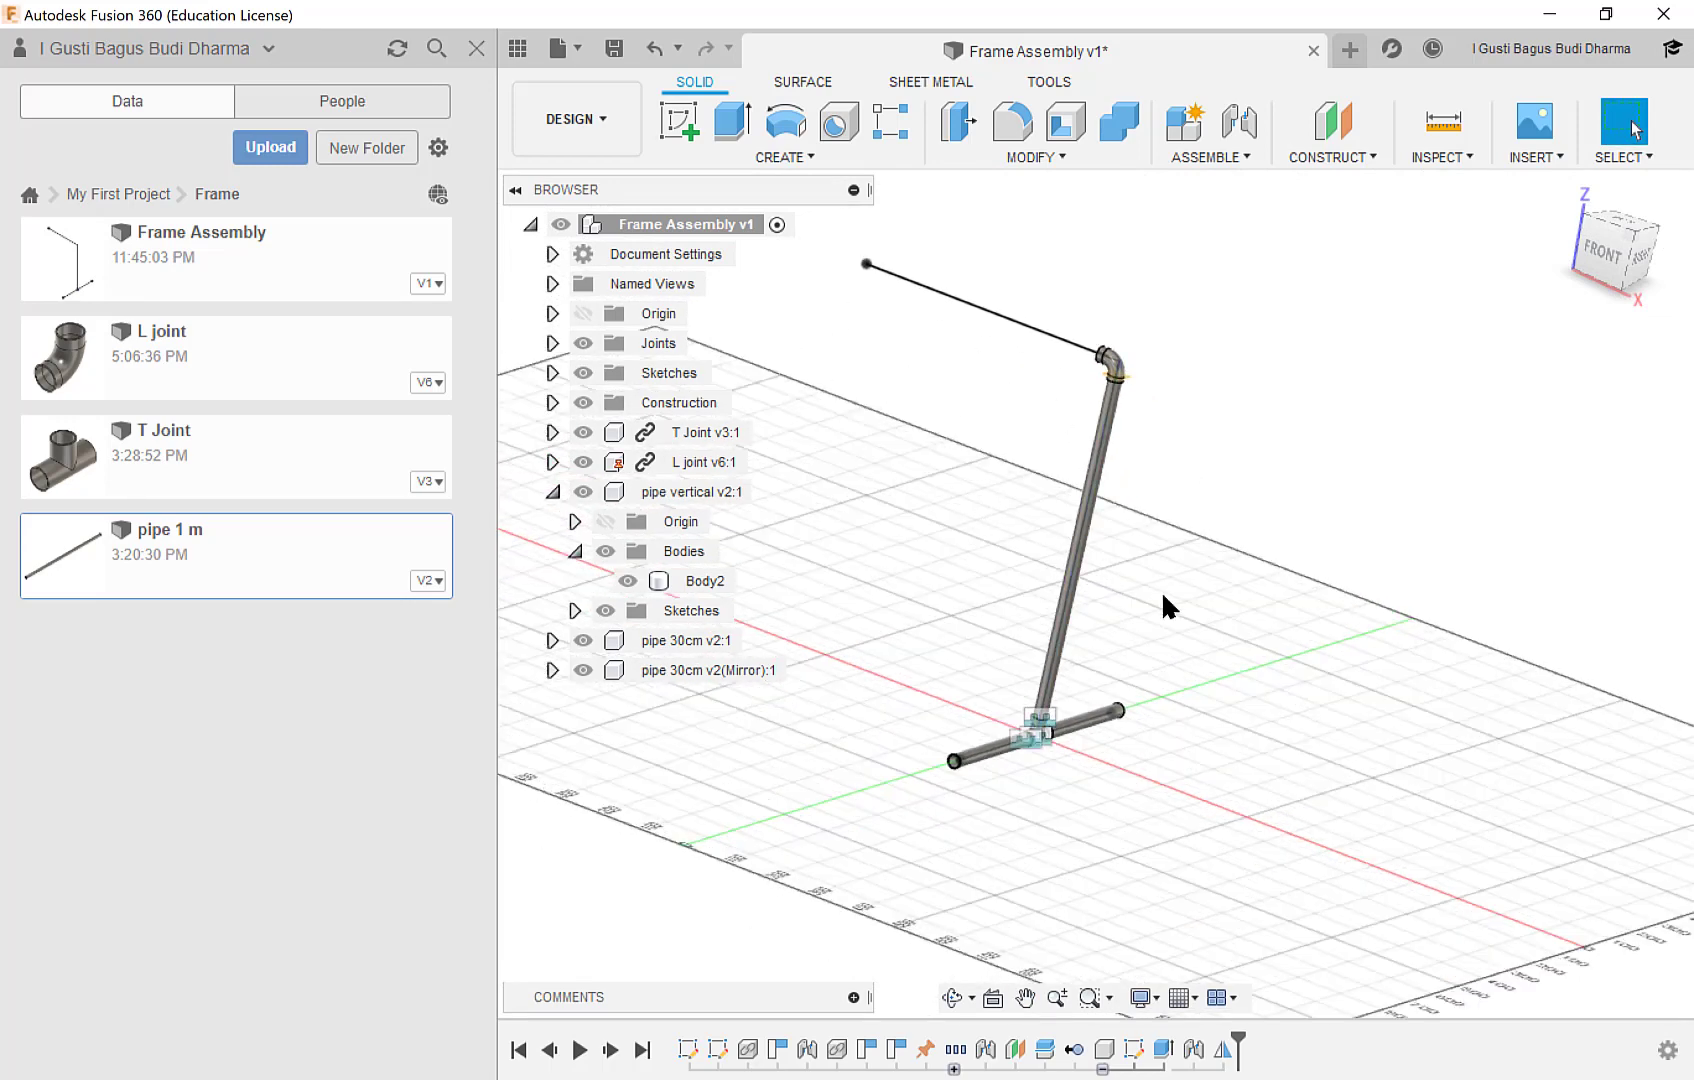
{"action": "mouse_move", "coordinate": [1148, 668]}
{"action": "middle_mouse_down", "text": "shift"}
{"action": "mouse_move", "coordinate": [1191, 677]}
{"action": "mouse_move", "coordinate": [1143, 678]}
{"action": "middle_mouse_up", "text": "shift"}
{"action": "scroll", "coordinate": [1136, 660], "scroll_direction": "down", "scroll_amount": 1}
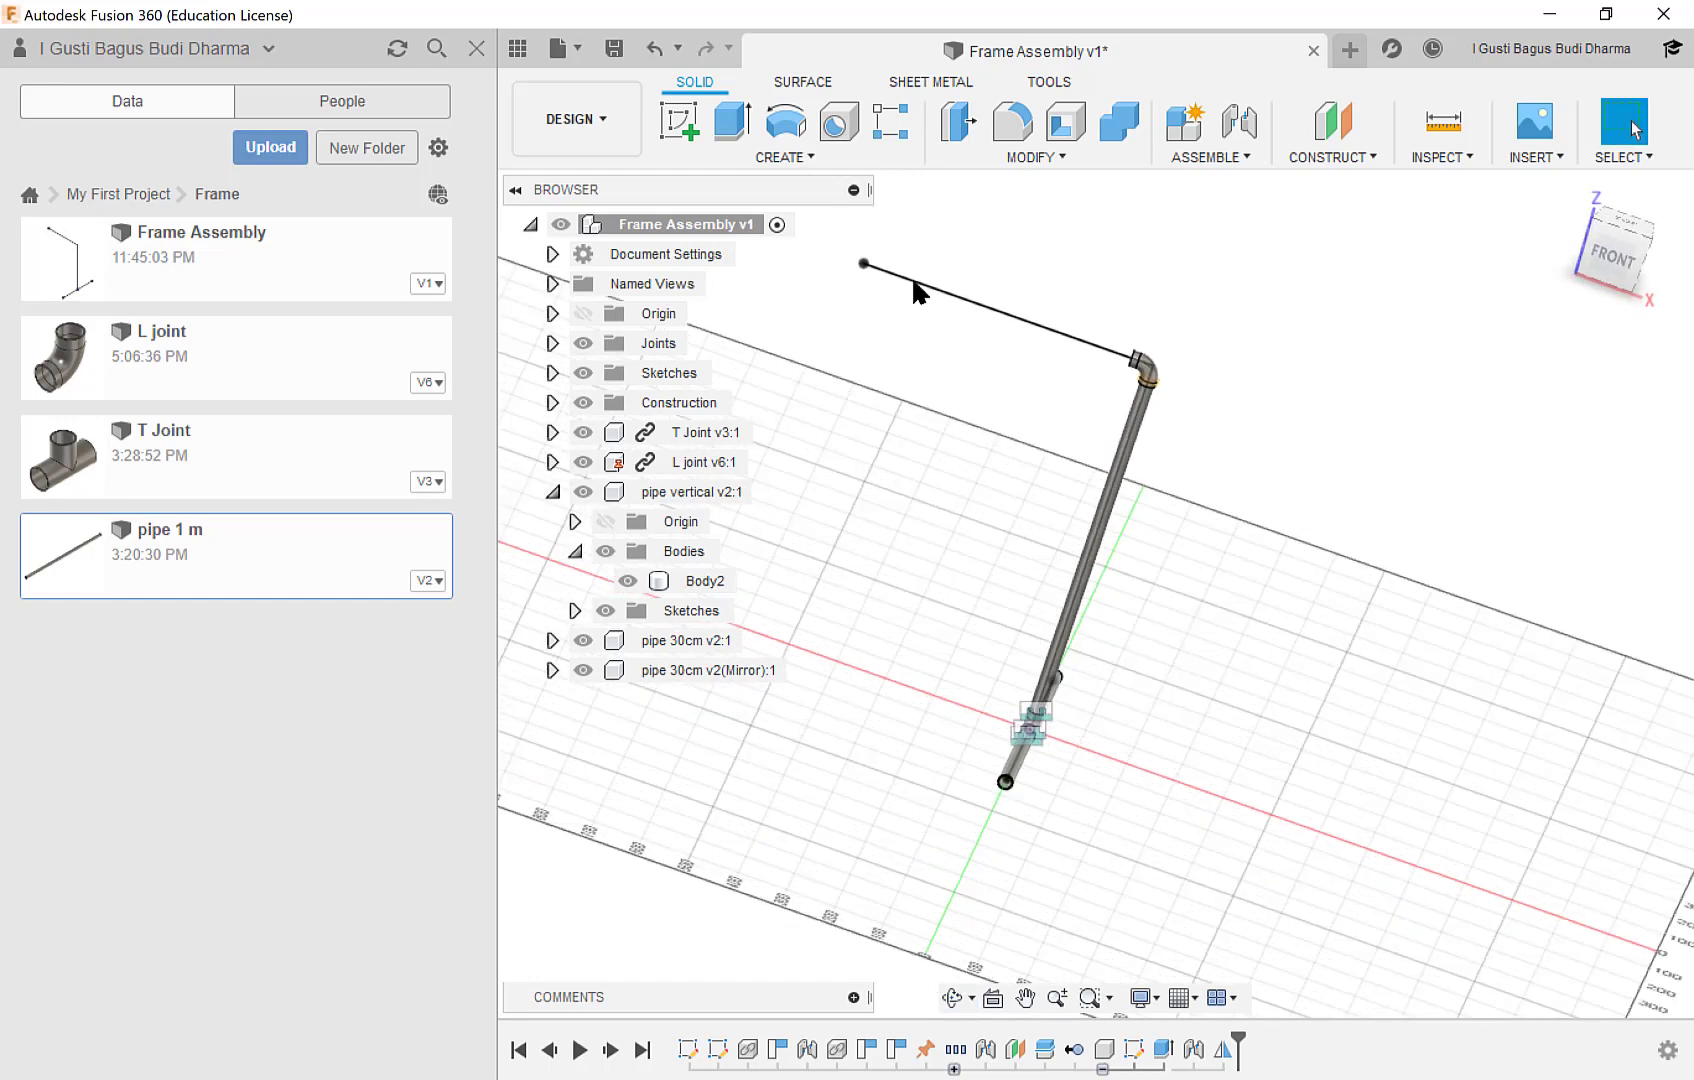
{"action": "left_click", "coordinate": [808, 160]}
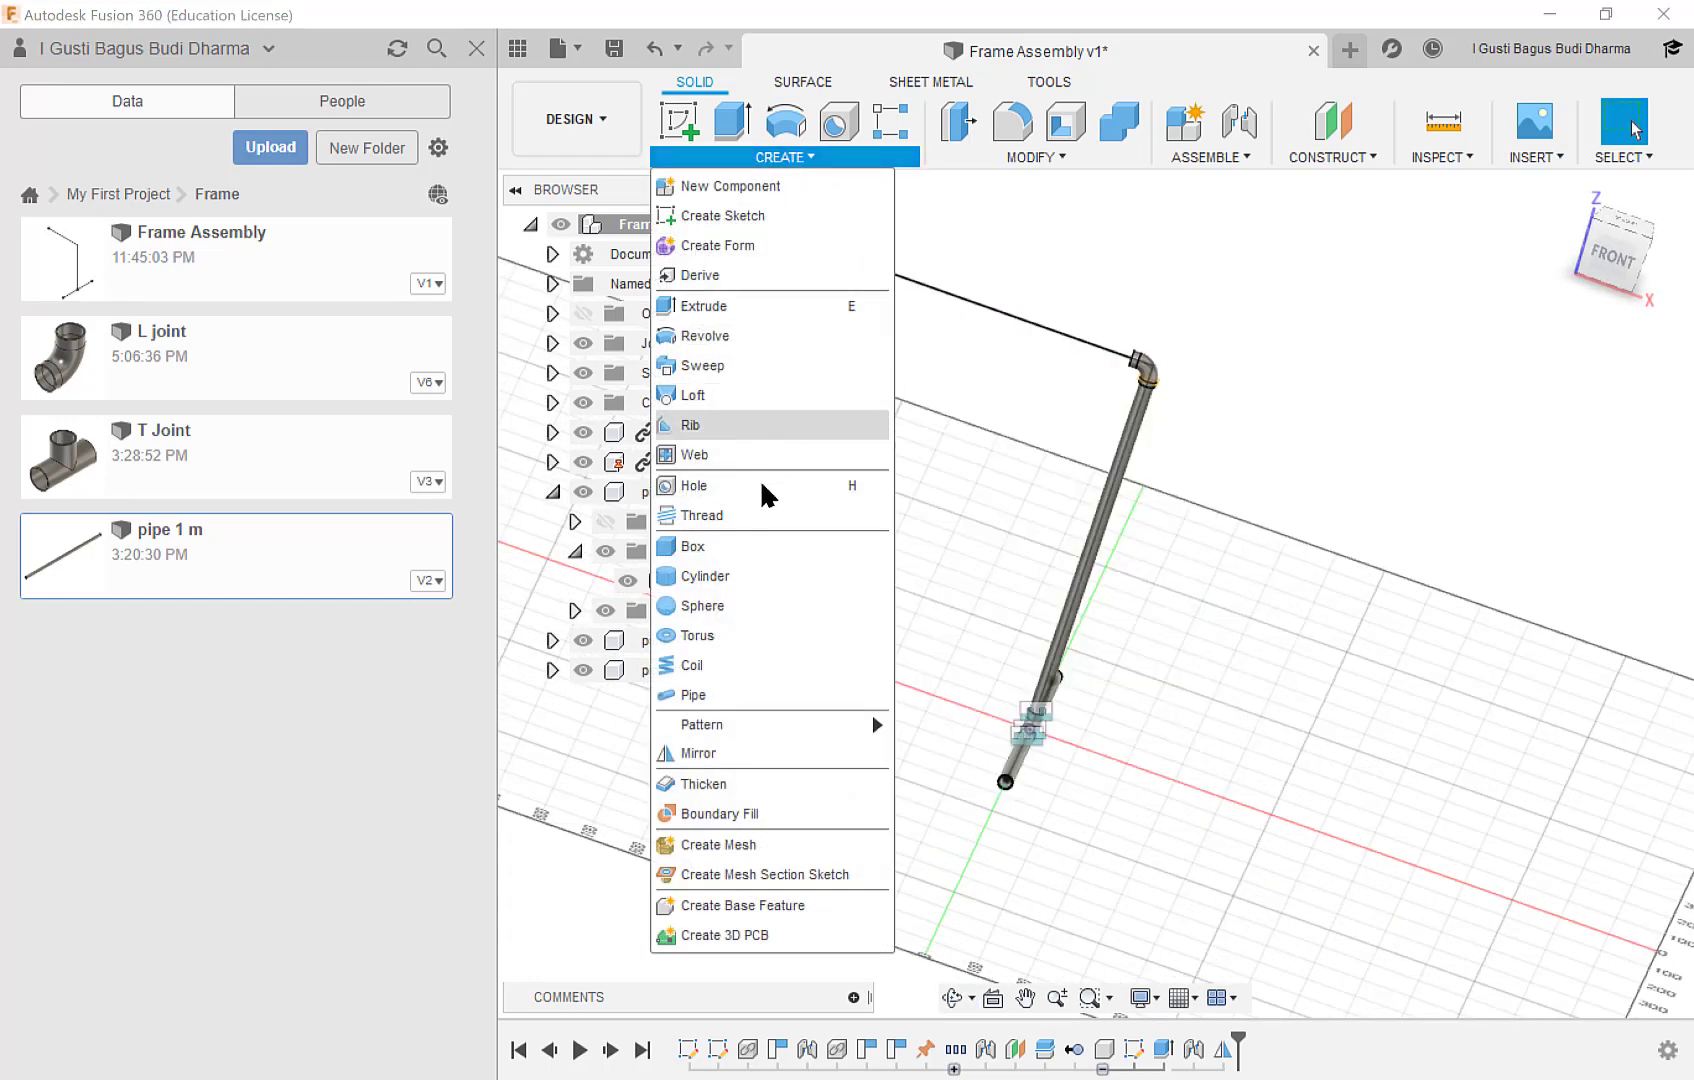
{"action": "left_click", "coordinate": [760, 752]}
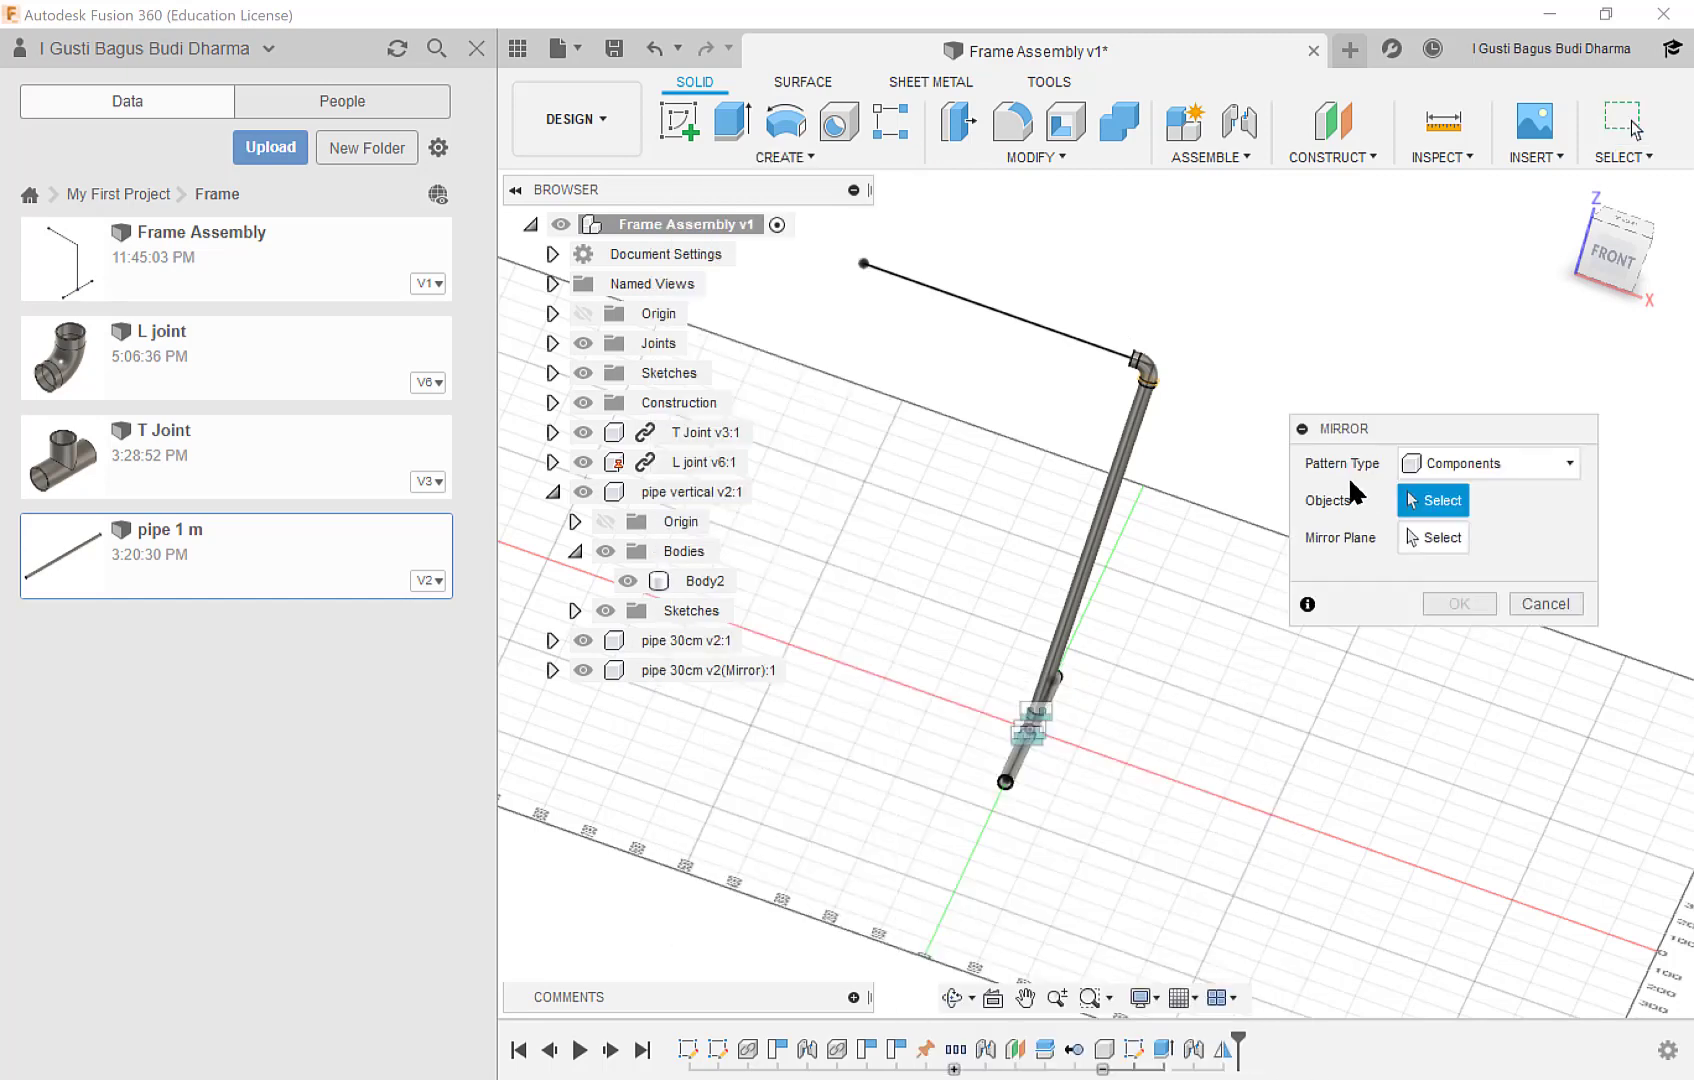
{"action": "left_click_drag", "start_coordinate": [911, 249], "coordinate": [1174, 836]}
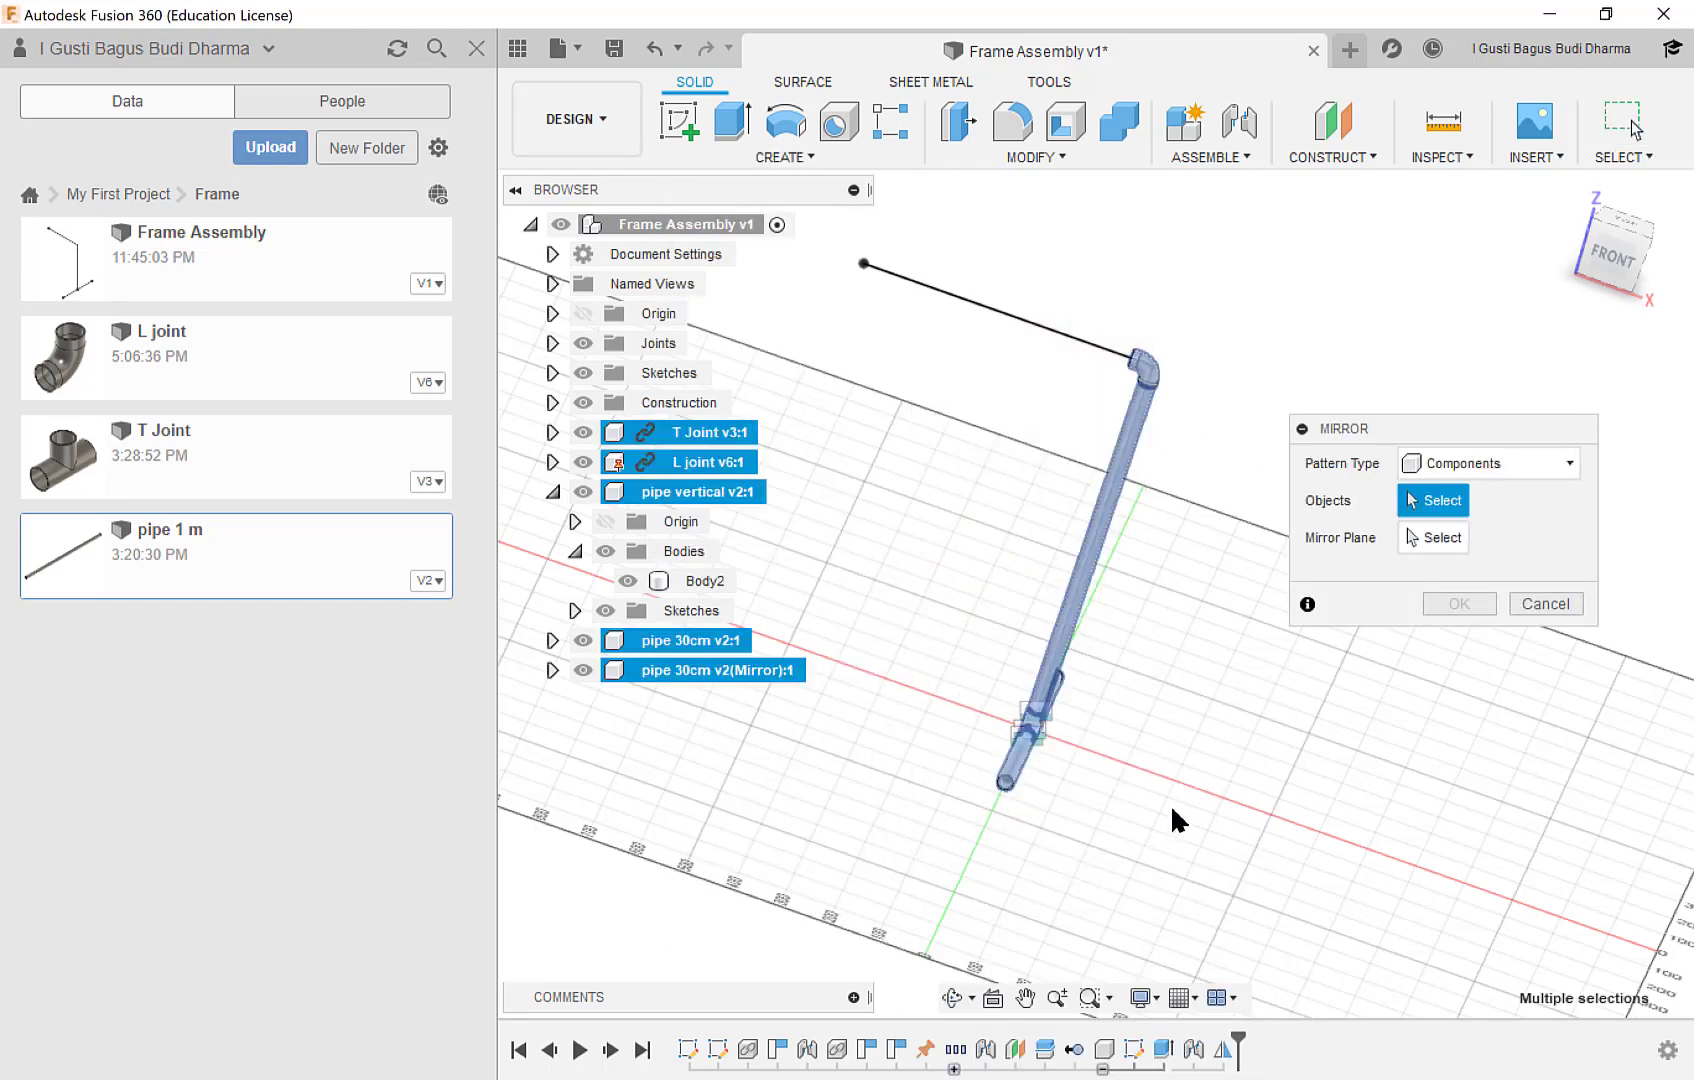
{"action": "left_click", "coordinate": [1433, 537]}
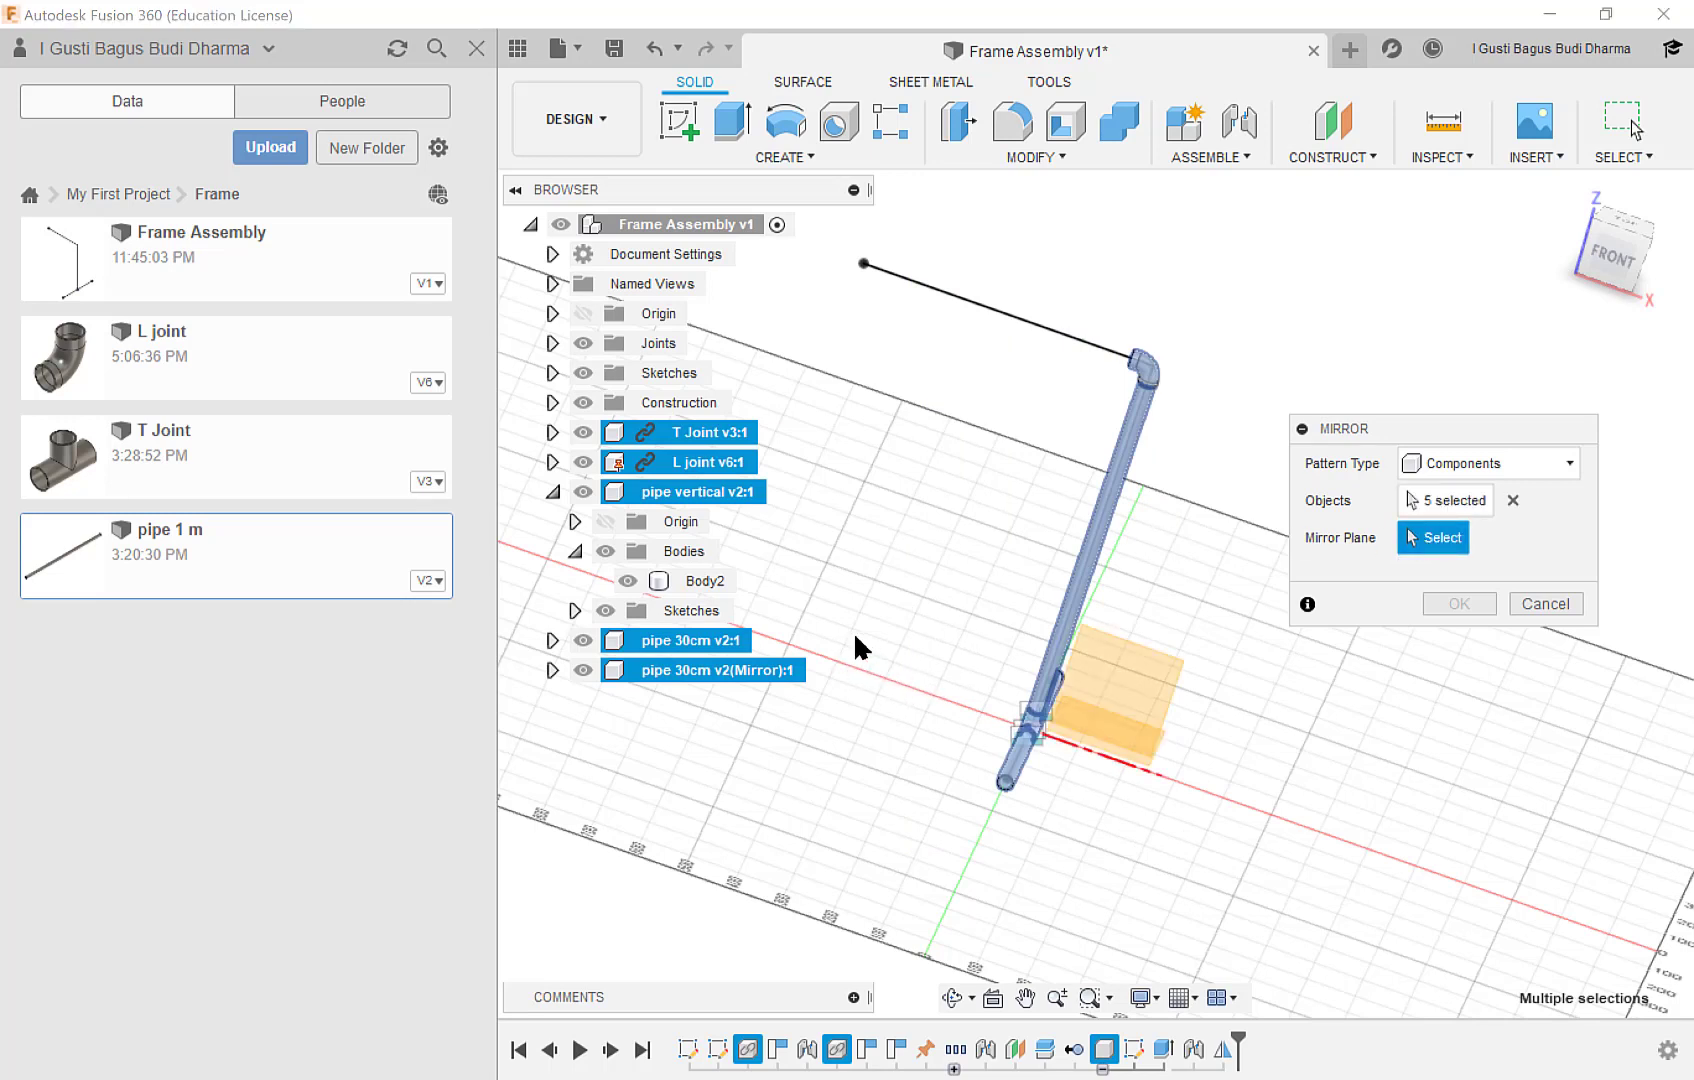
{"action": "left_click", "coordinate": [1548, 603]}
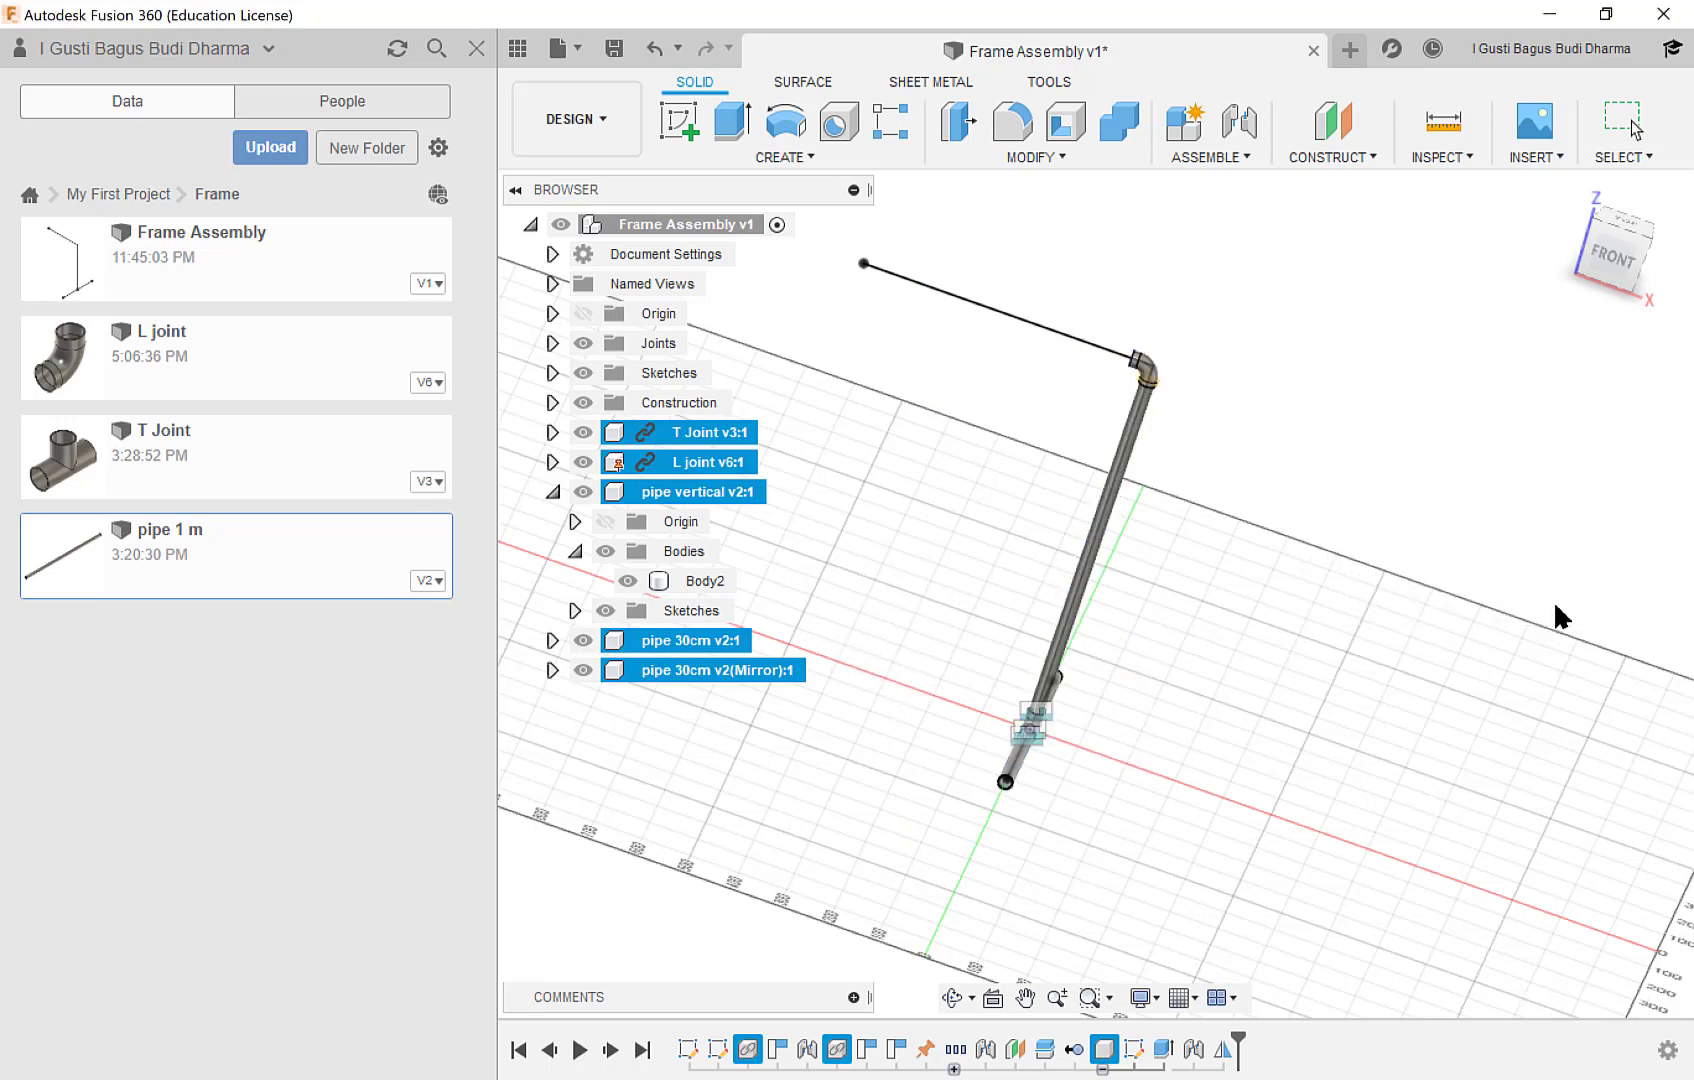
Create a construction plane offset -300 mm from the YZ origin plane, toward the middle of the frame.
{"action": "left_click", "coordinate": [1351, 154]}
{"action": "left_click", "coordinate": [1344, 186]}
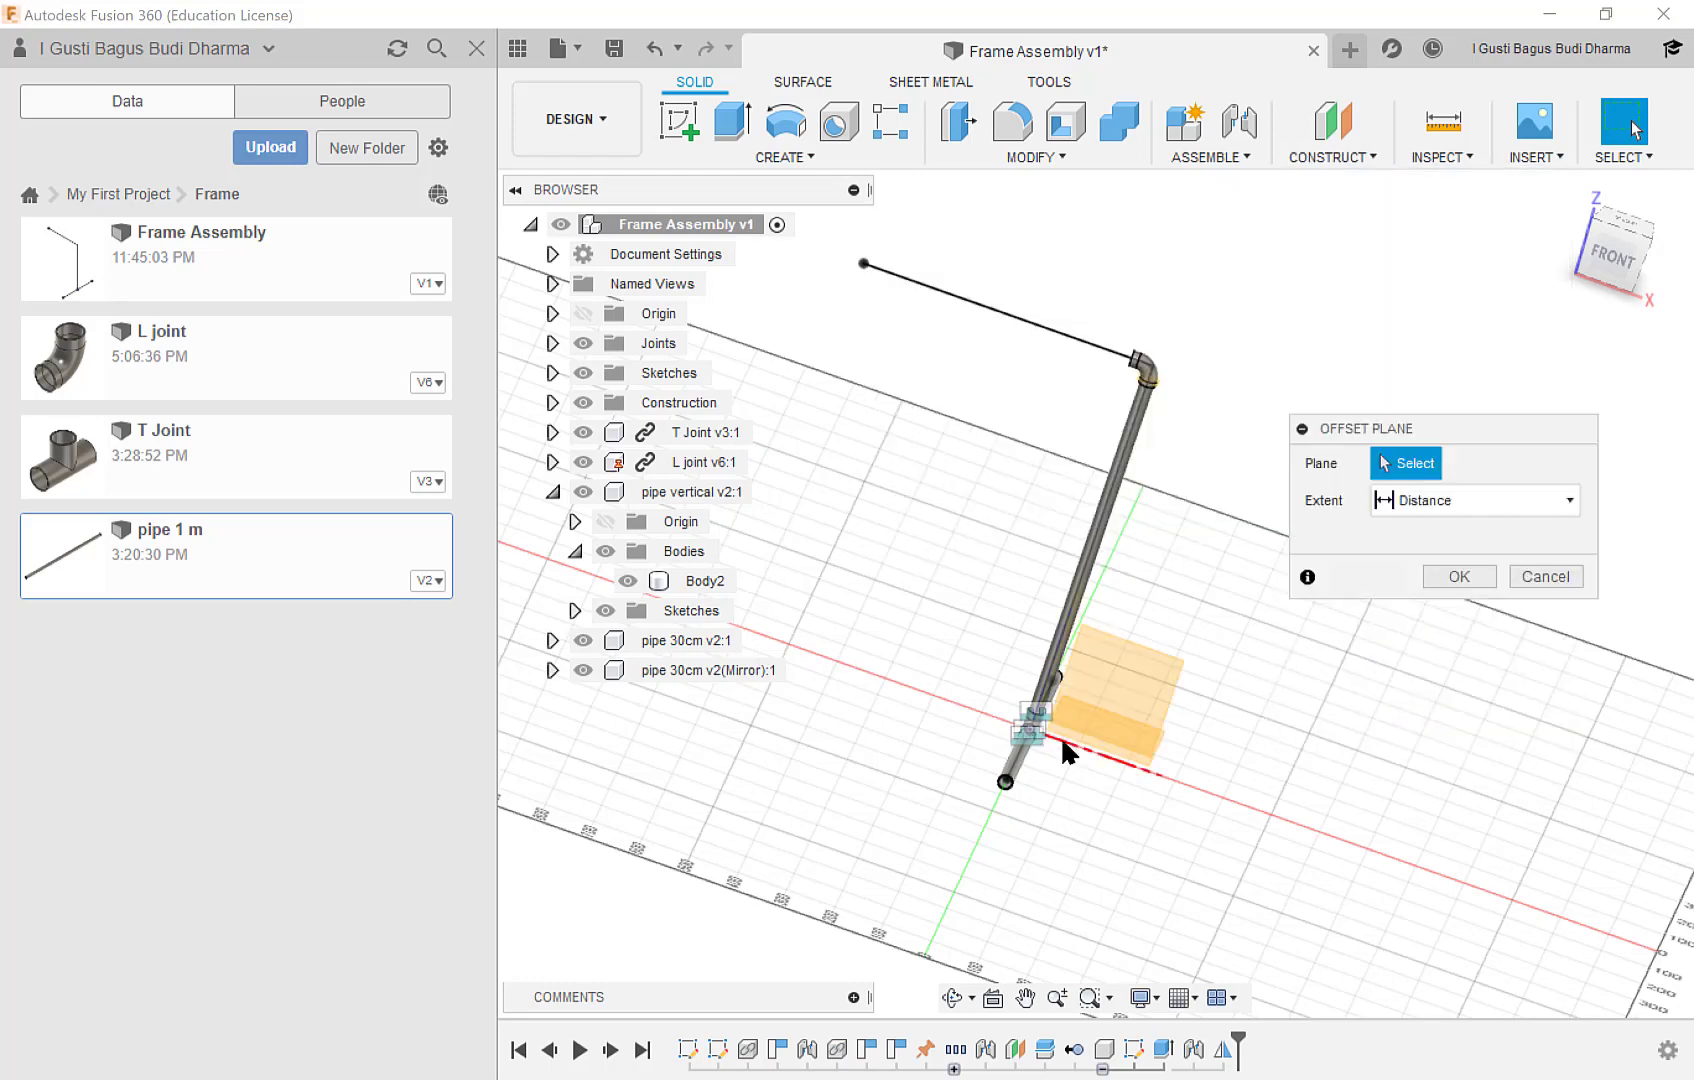
{"action": "scroll", "coordinate": [1083, 715], "scroll_direction": "up", "scroll_amount": 5}
{"action": "scroll", "coordinate": [1131, 686], "scroll_direction": "down", "scroll_amount": 5}
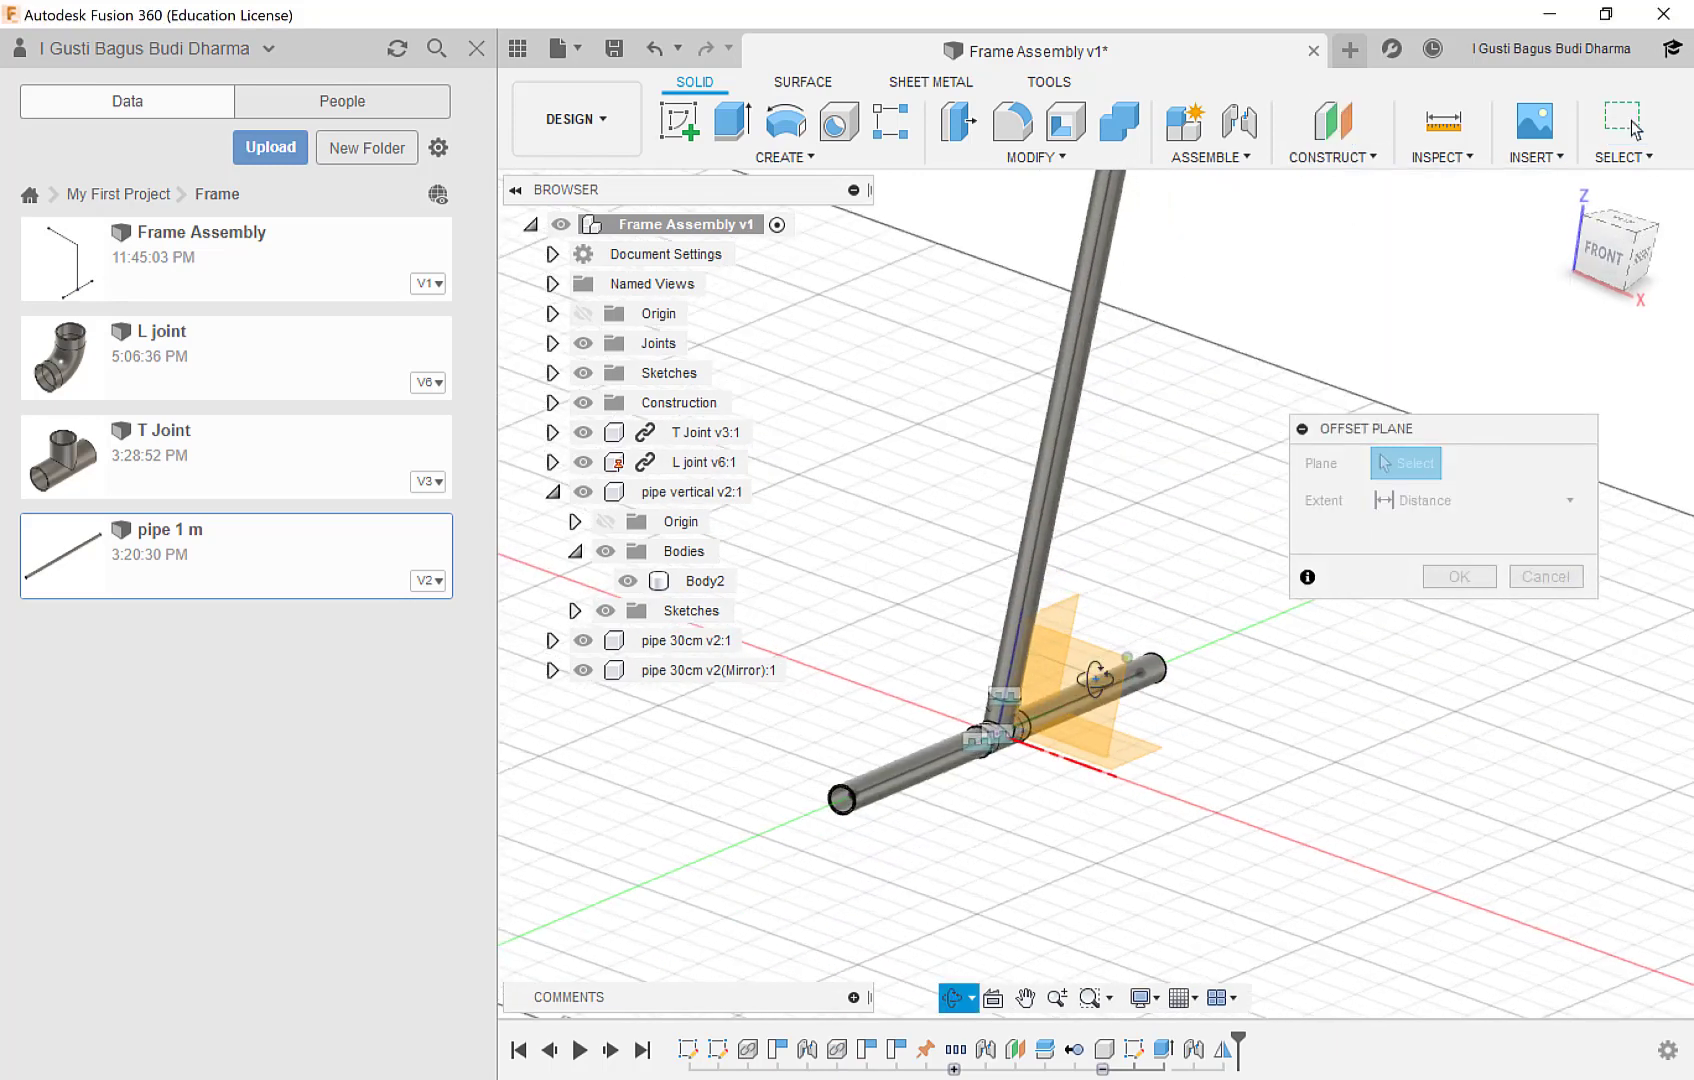
{"action": "left_click", "coordinate": [1140, 672]}
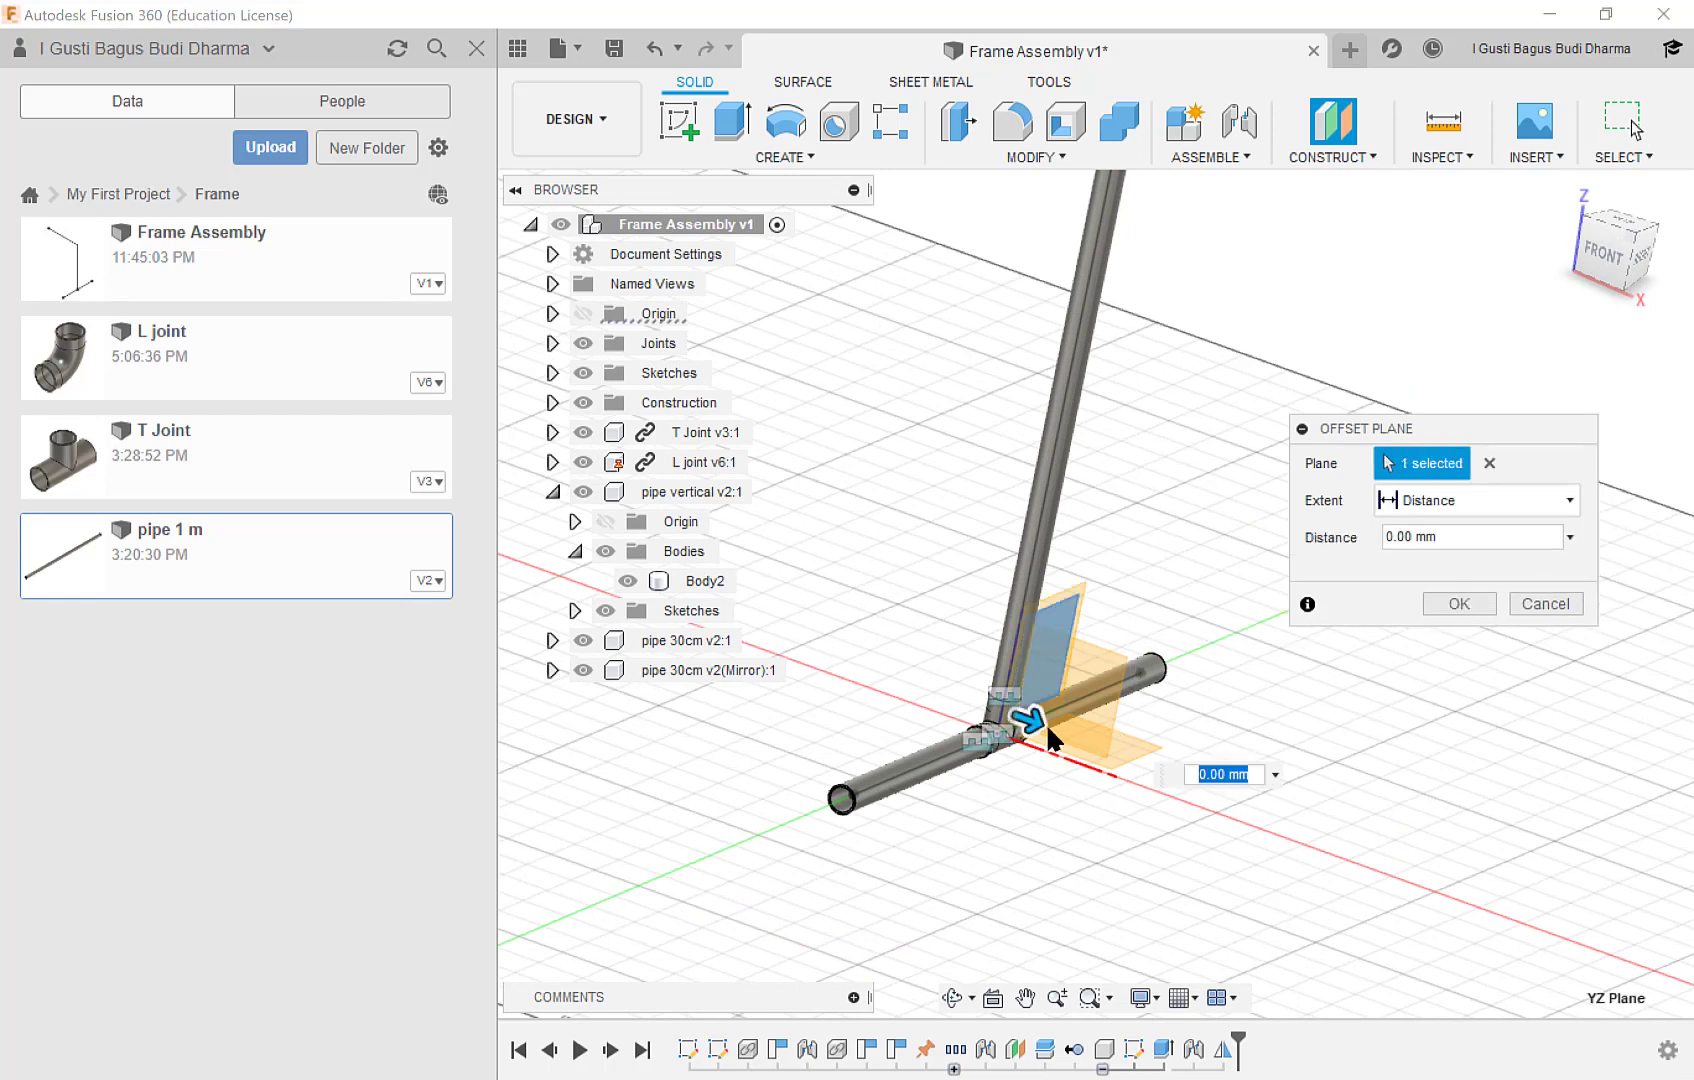
{"action": "left_click_drag", "start_coordinate": [1028, 718], "coordinate": [944, 701]}
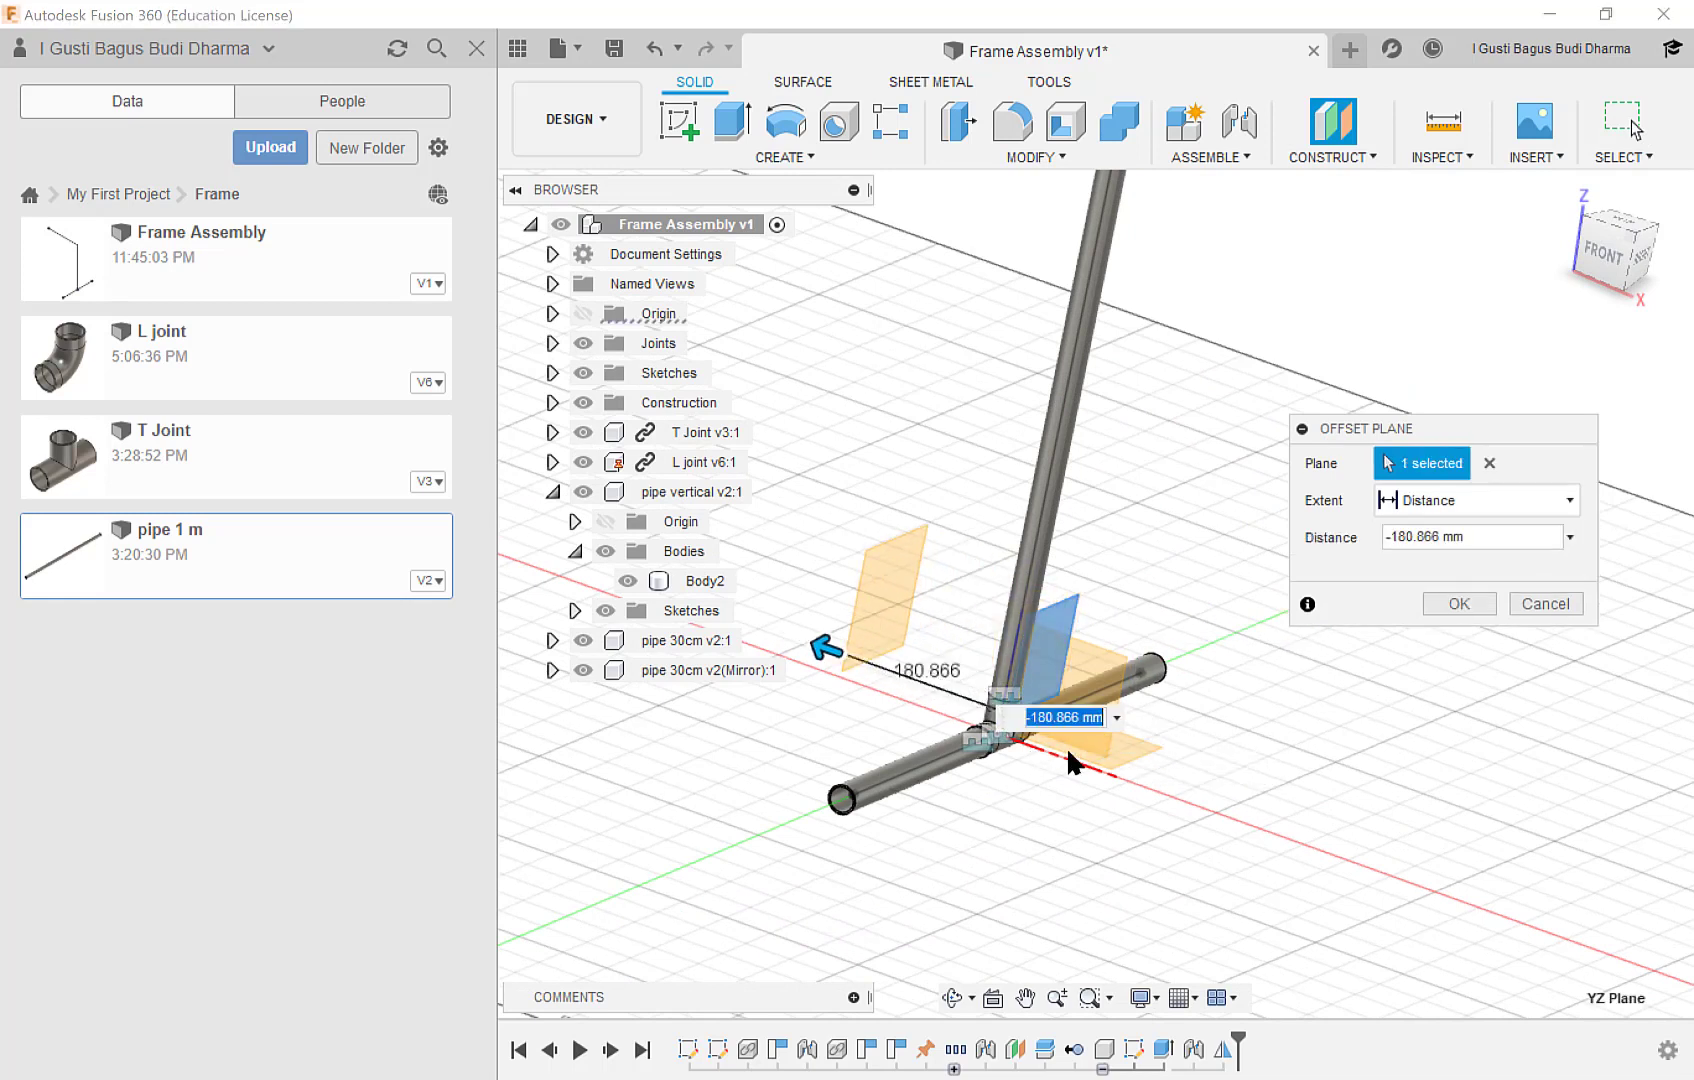
{"action": "type", "text": "-300"}
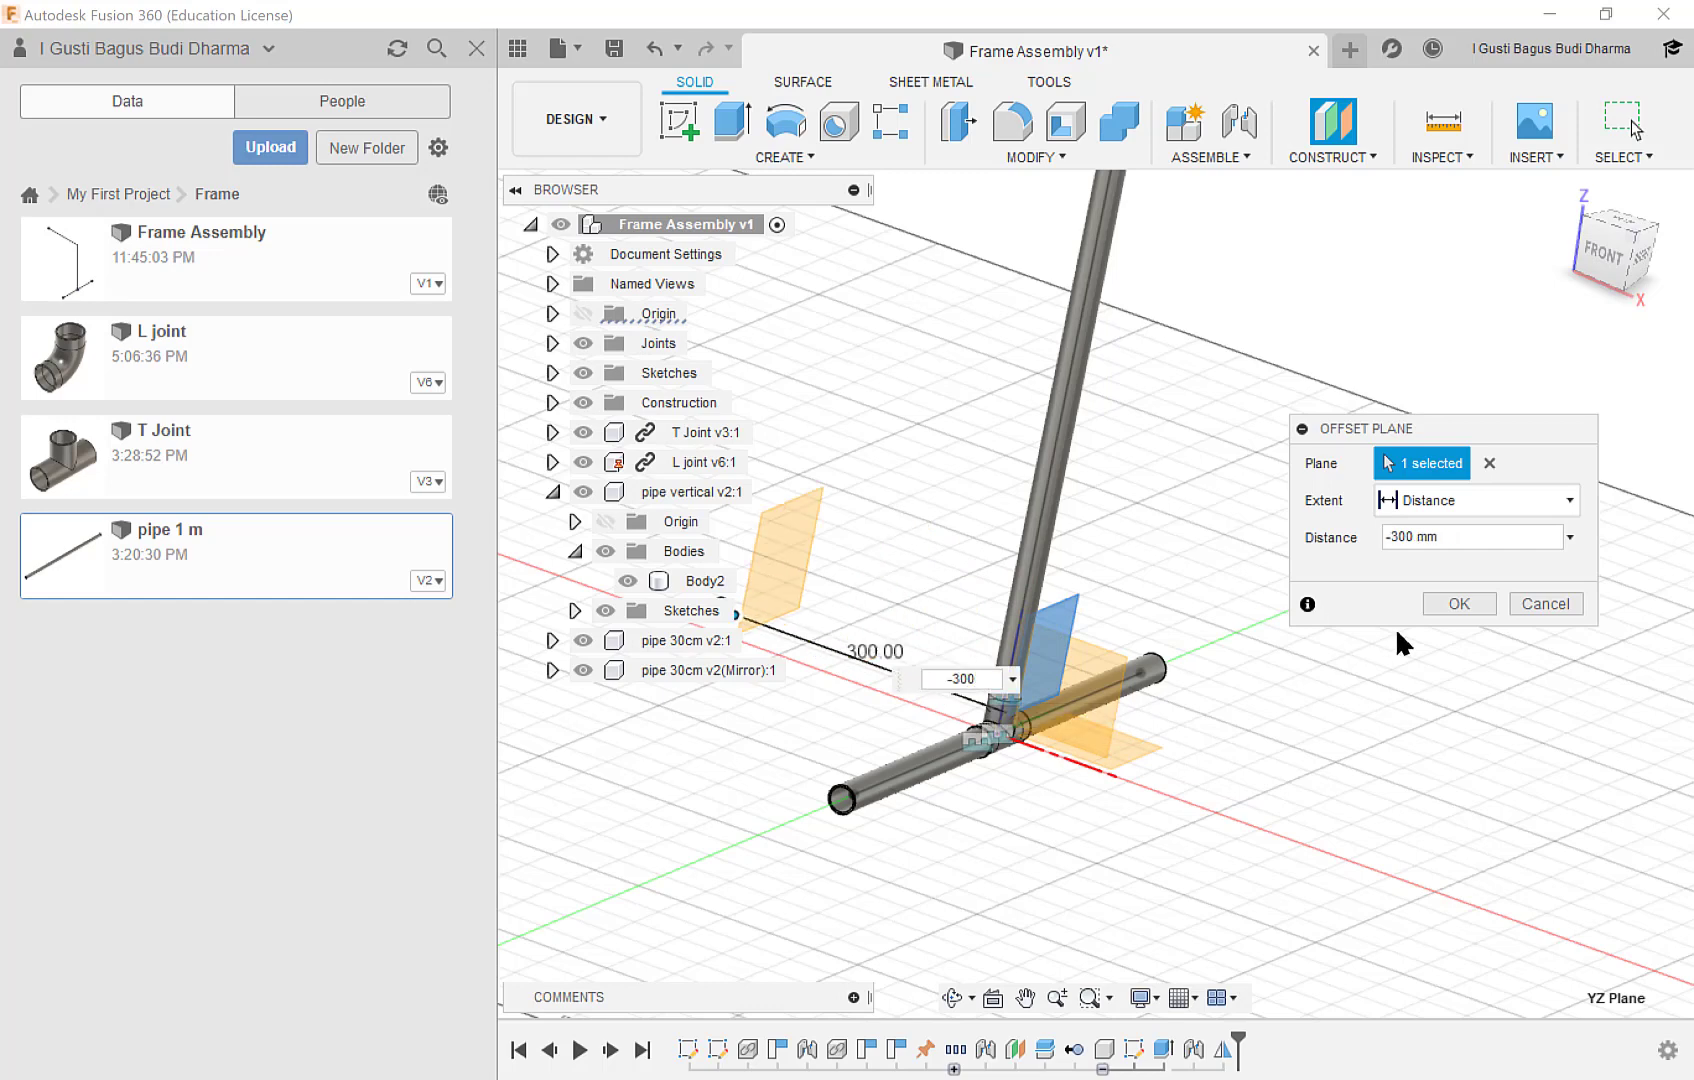
{"action": "left_click", "coordinate": [1457, 603]}
Mirror the T joint, L joint, vertical pipe and both 30 cm base pipes as components across the offset construction plane.
{"action": "middle_click_drag", "start_coordinate": [928, 588], "coordinate": [1272, 655]}
{"action": "scroll", "coordinate": [1110, 595], "scroll_direction": "down", "scroll_amount": 3}
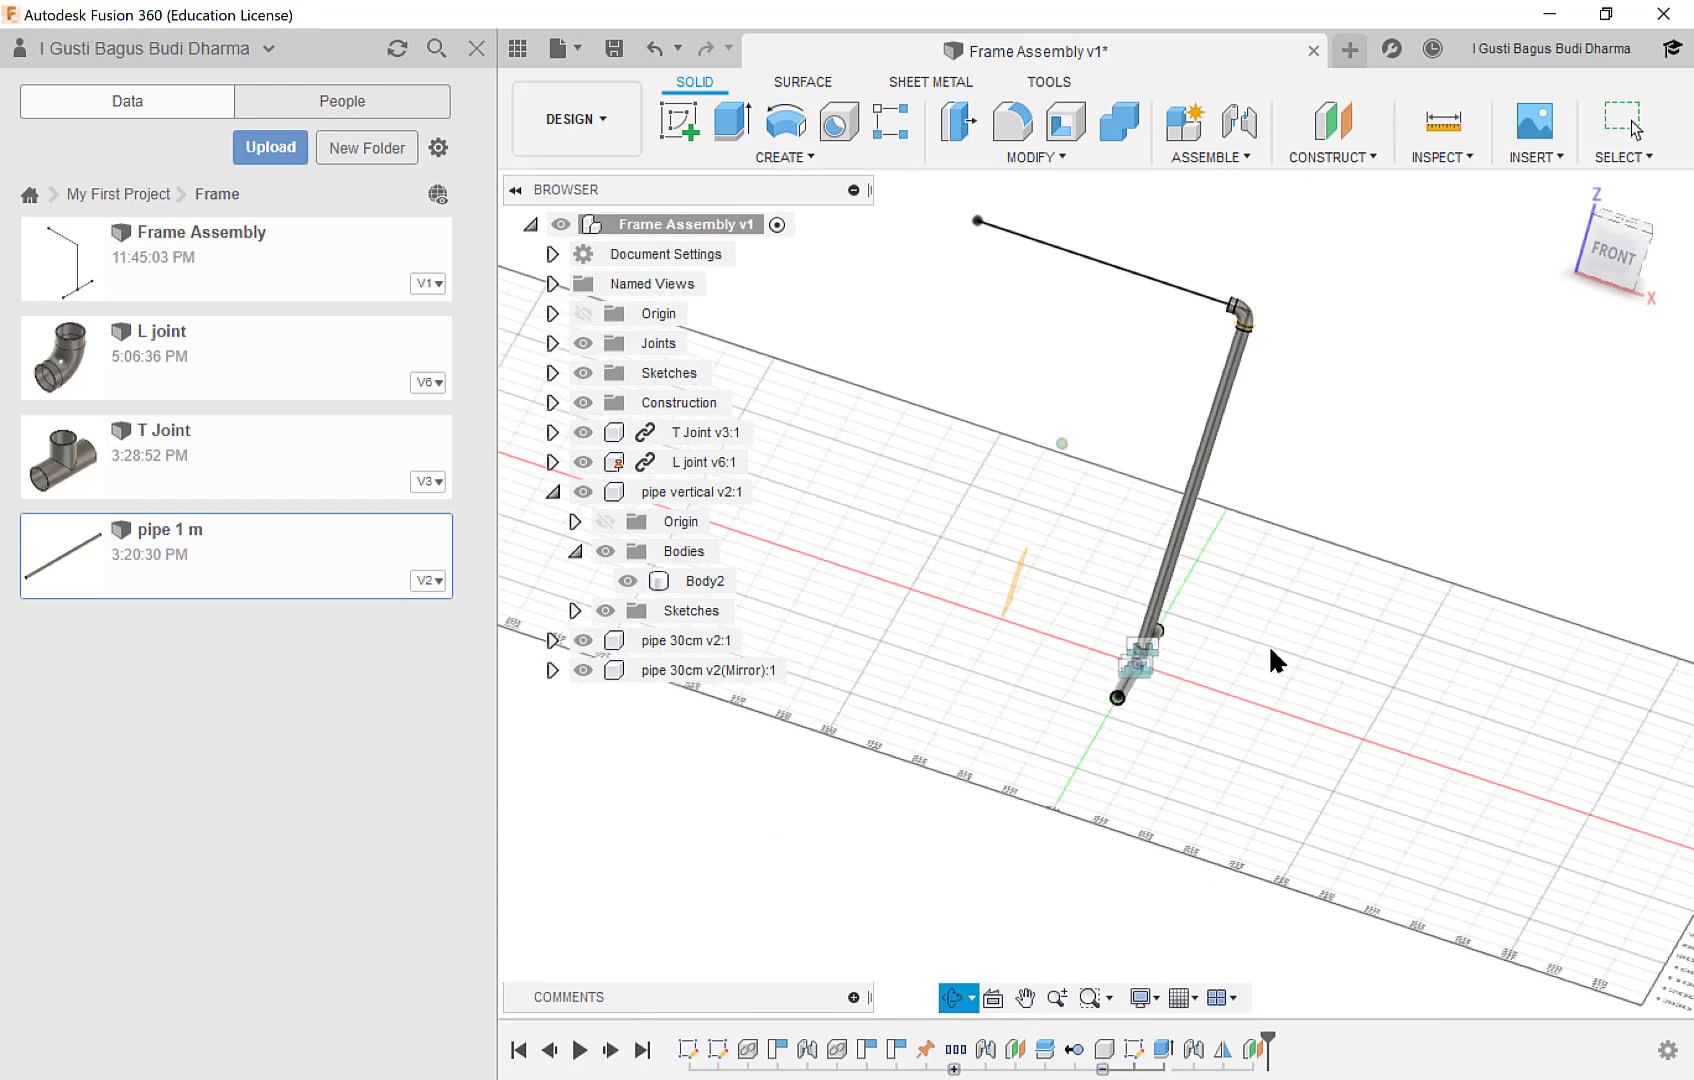
{"action": "left_click", "coordinate": [809, 156]}
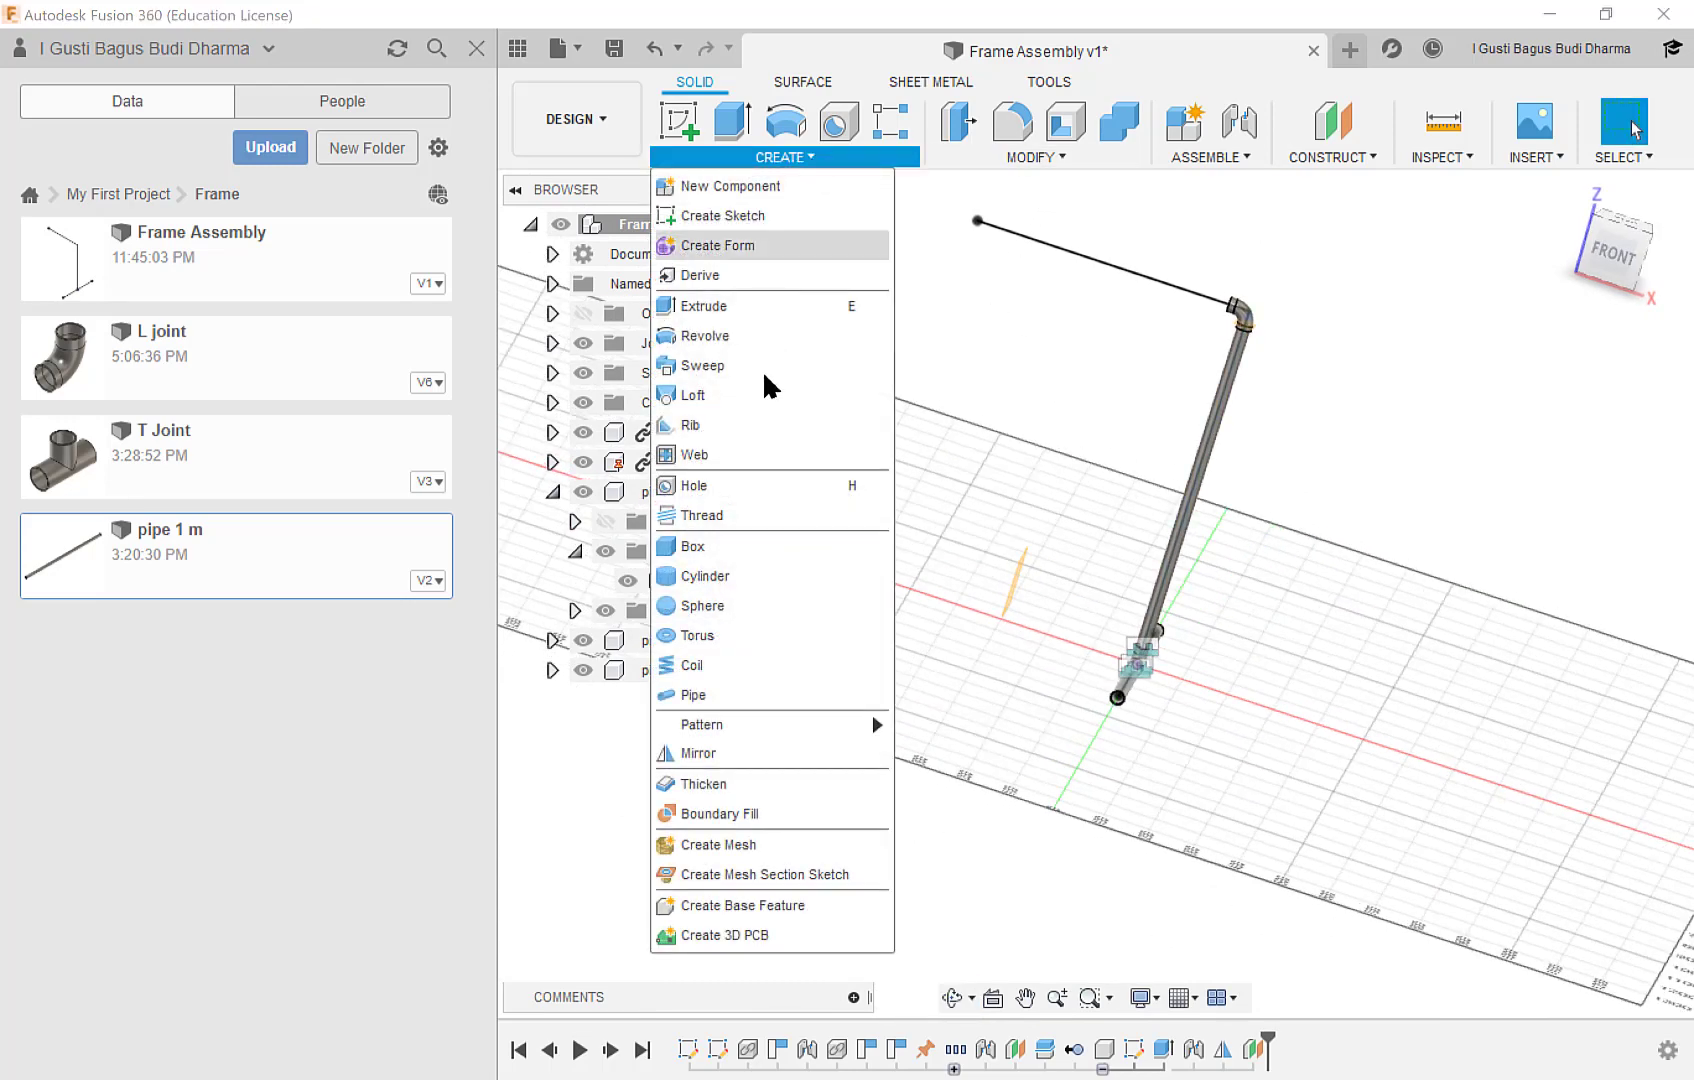
{"action": "left_click", "coordinate": [740, 755]}
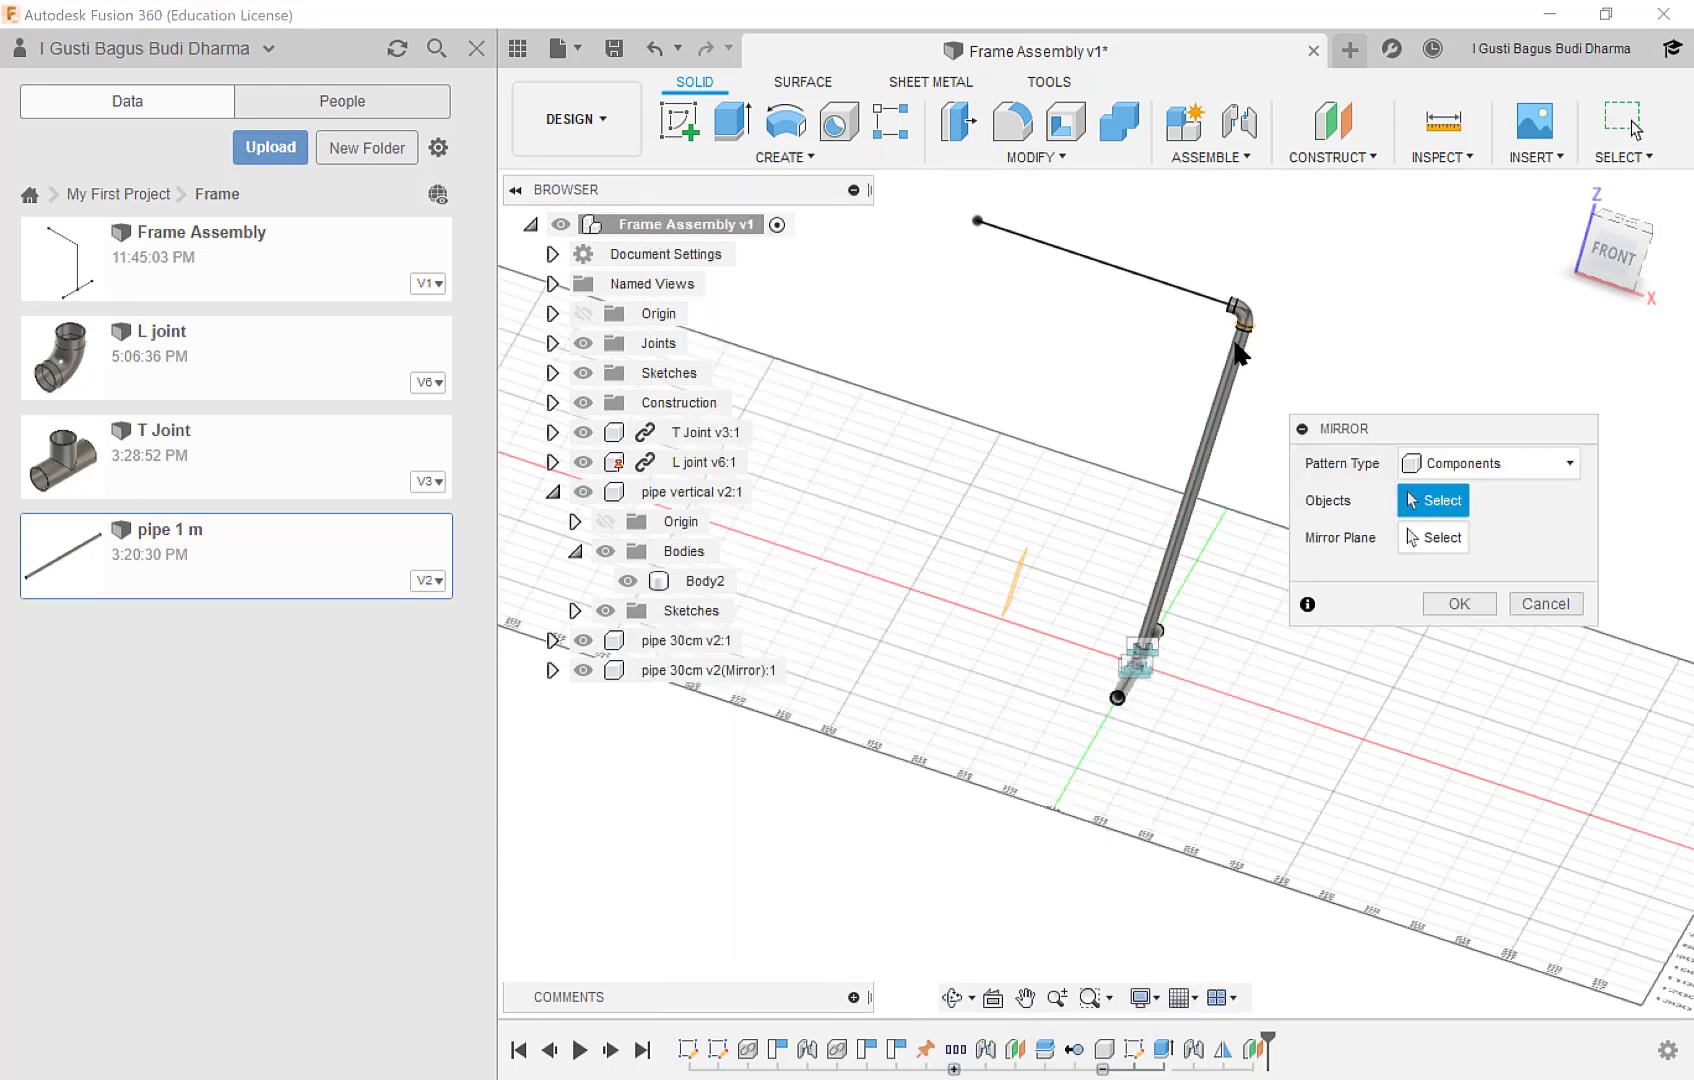
{"action": "left_click_drag", "start_coordinate": [1136, 226], "coordinate": [1257, 745]}
{"action": "scroll", "coordinate": [1223, 704], "scroll_direction": "up", "scroll_amount": 3}
{"action": "scroll", "coordinate": [1172, 657], "scroll_direction": "down", "scroll_amount": 6}
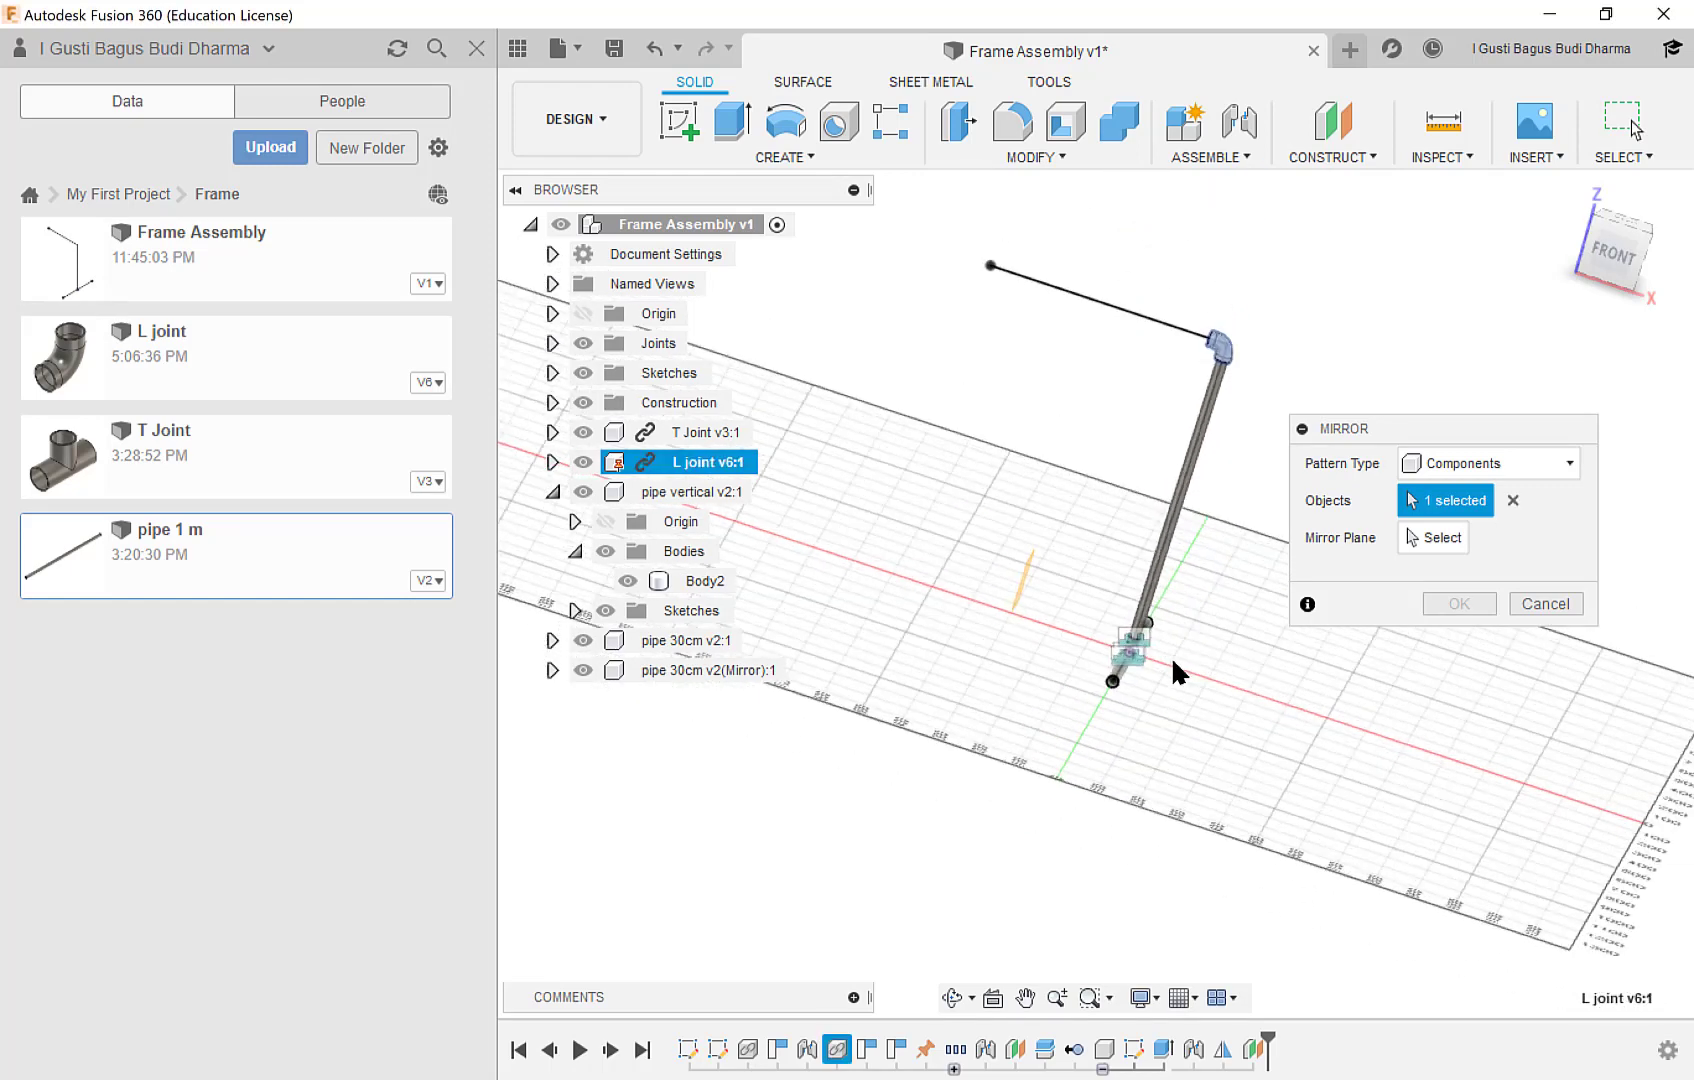
{"action": "left_click_drag", "start_coordinate": [1084, 350], "coordinate": [1249, 731]}
{"action": "scroll", "coordinate": [1187, 552], "scroll_direction": "up", "scroll_amount": 3}
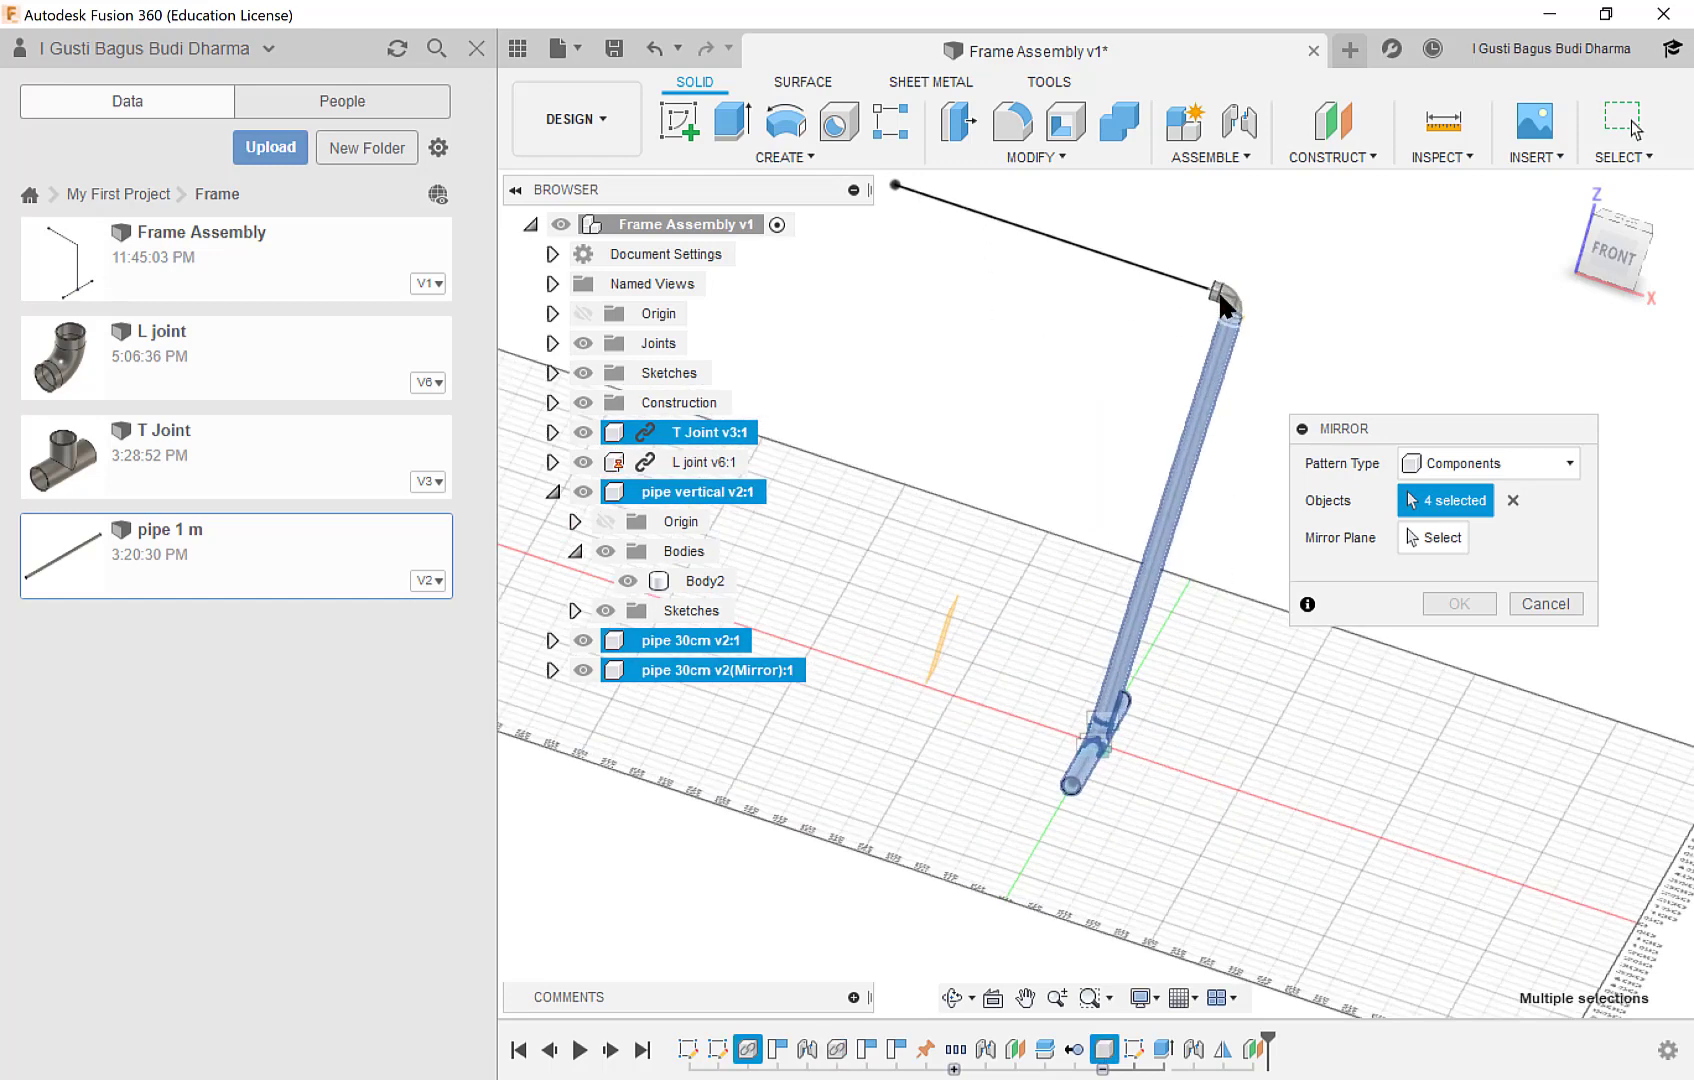
{"action": "left_click", "coordinate": [1222, 294]}
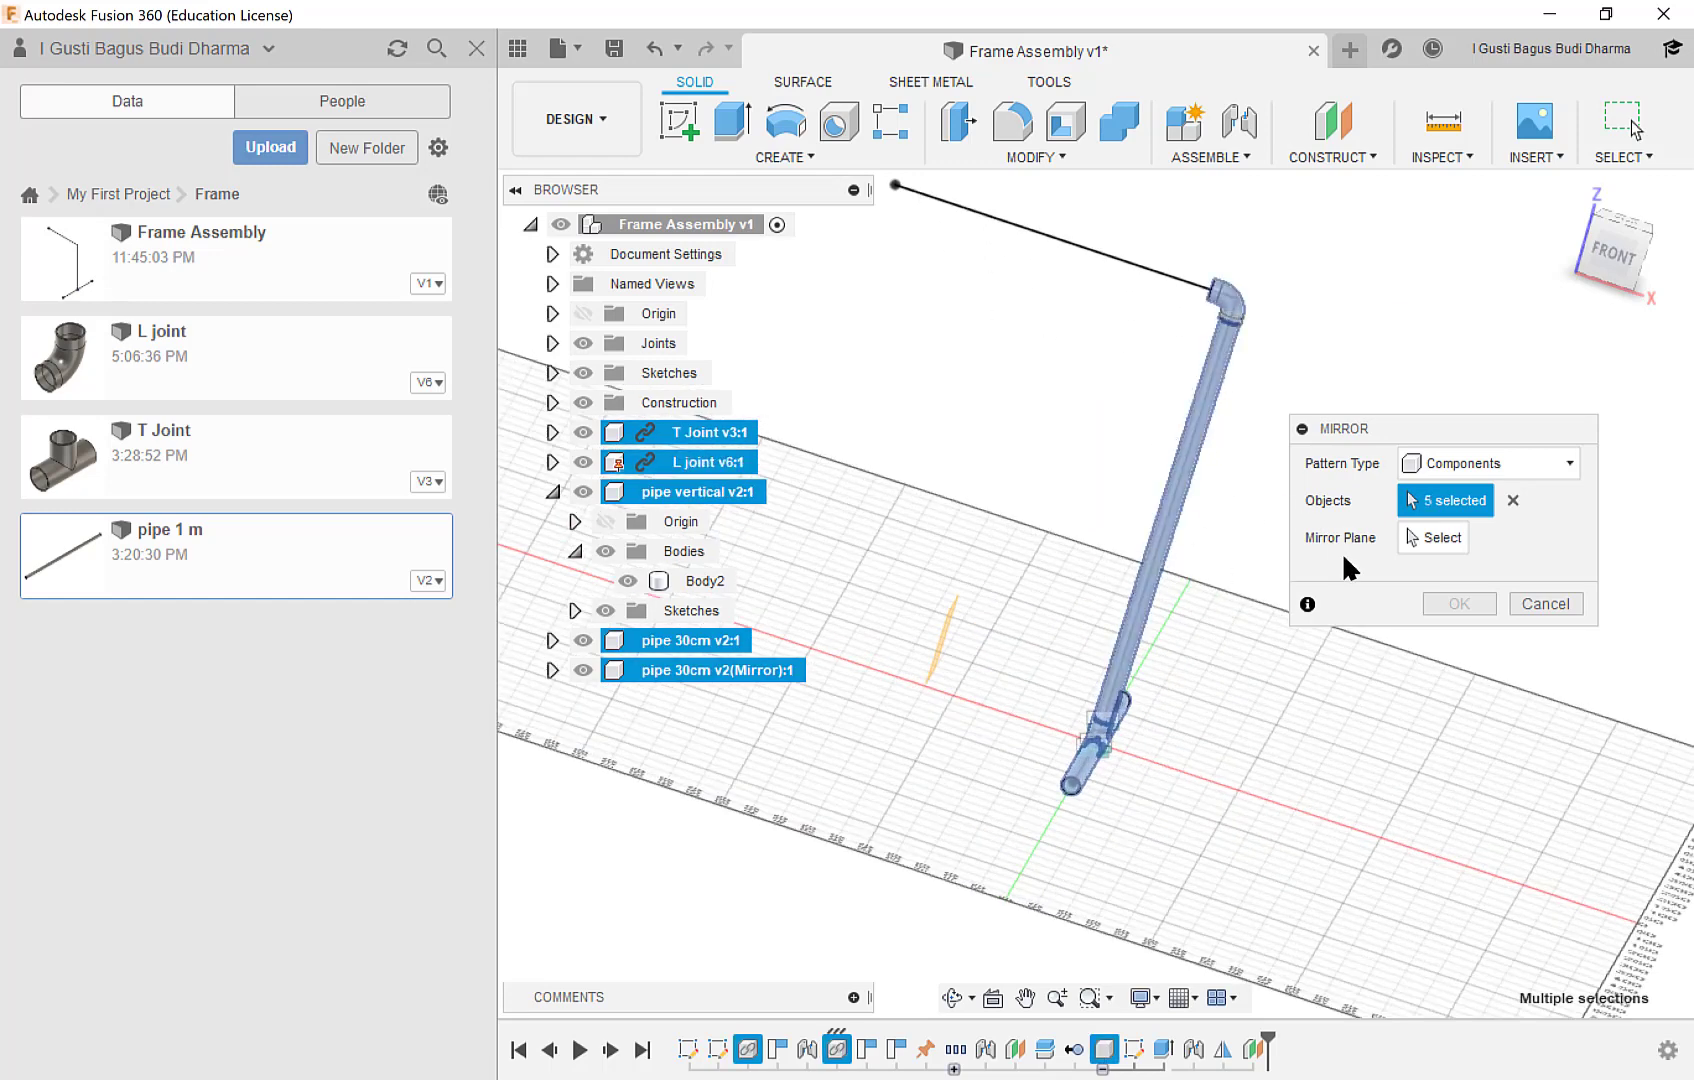
{"action": "left_click", "coordinate": [1420, 545]}
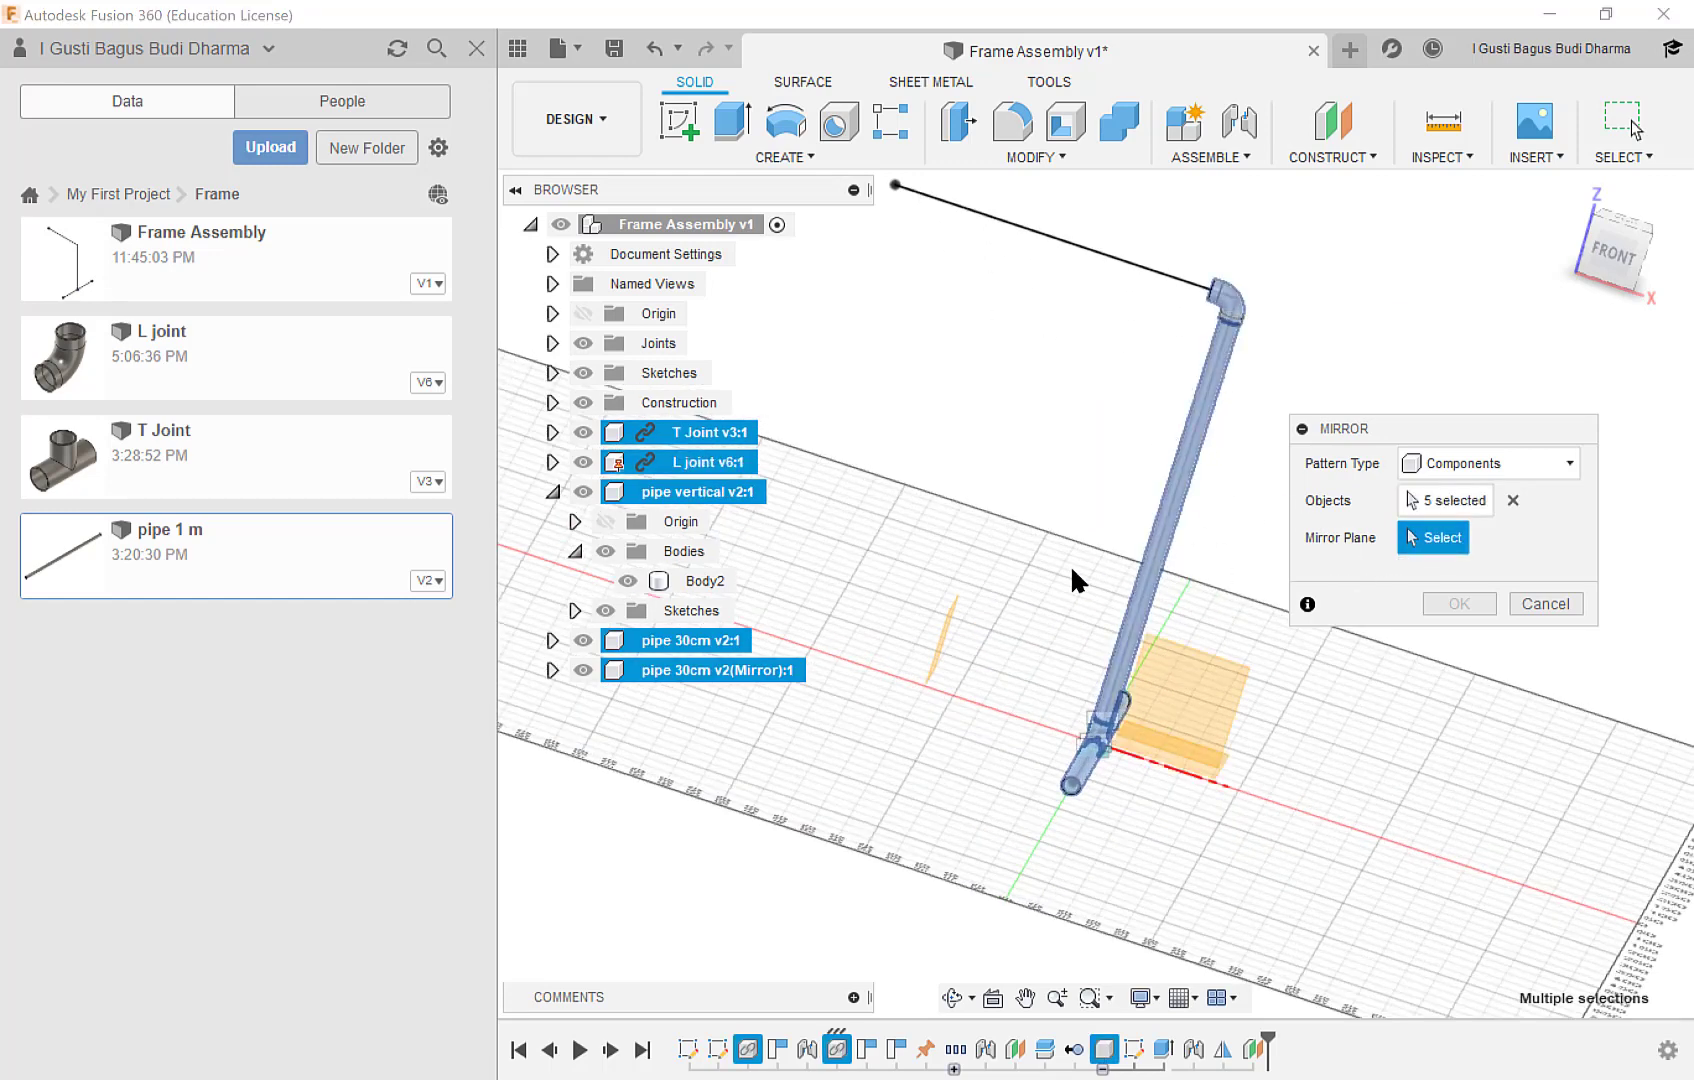
{"action": "left_click", "coordinate": [940, 637]}
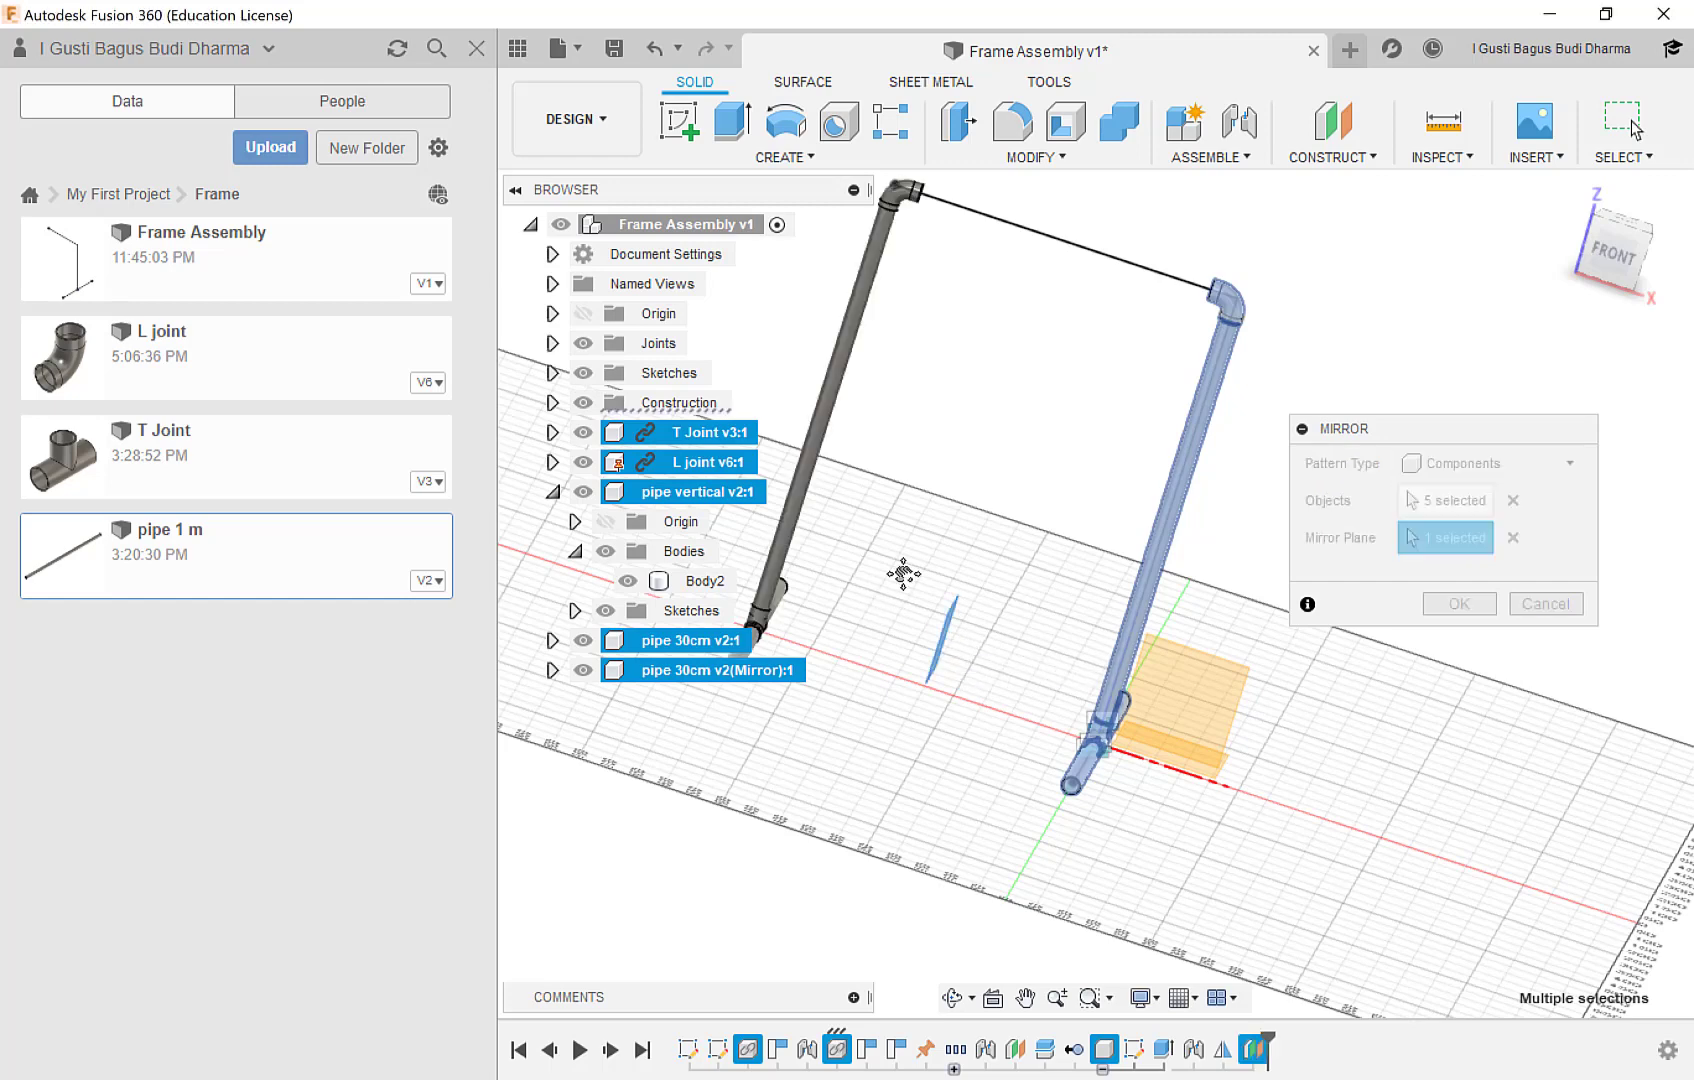
{"action": "middle_click_drag", "start_coordinate": [900, 575], "coordinate": [934, 541]}
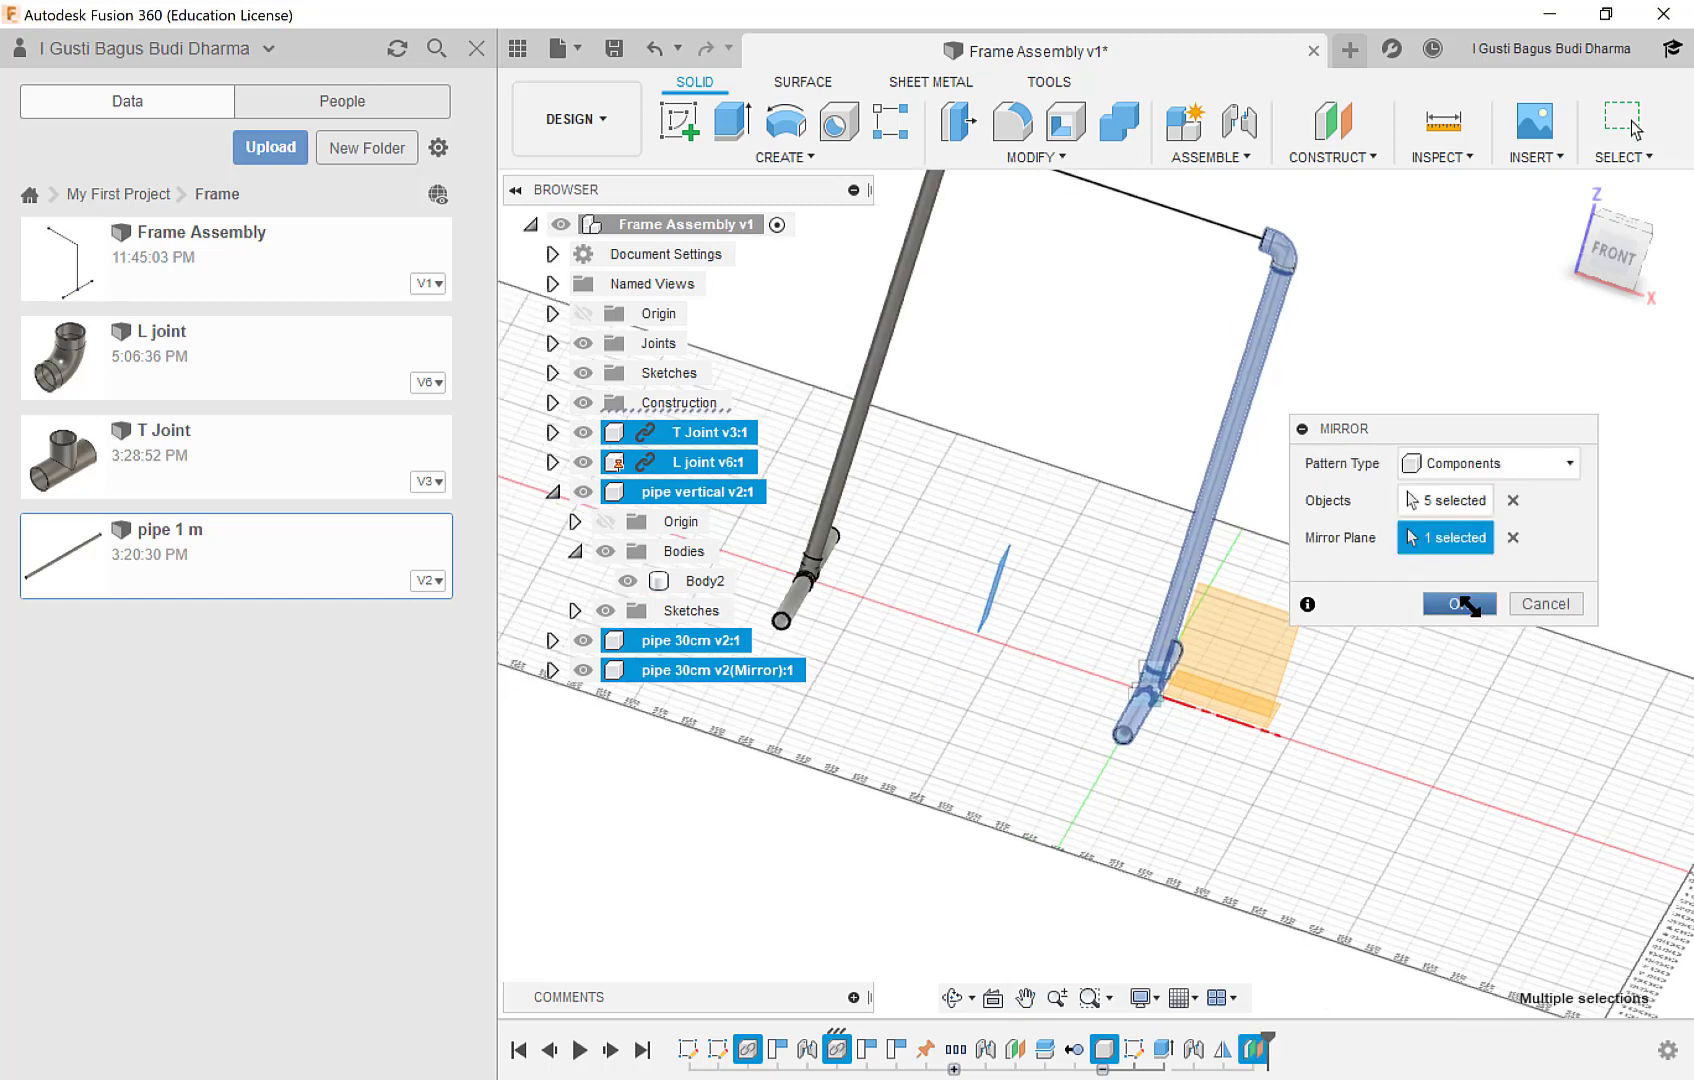
{"action": "left_click", "coordinate": [1463, 603]}
Insert the pipe 1 m part, move it about -296, 183 and 782 mm in X, Y and Z, and break its link.
{"action": "middle_click_drag", "start_coordinate": [1119, 386], "coordinate": [1021, 648]}
{"action": "scroll", "coordinate": [966, 486], "scroll_direction": "up", "scroll_amount": 3}
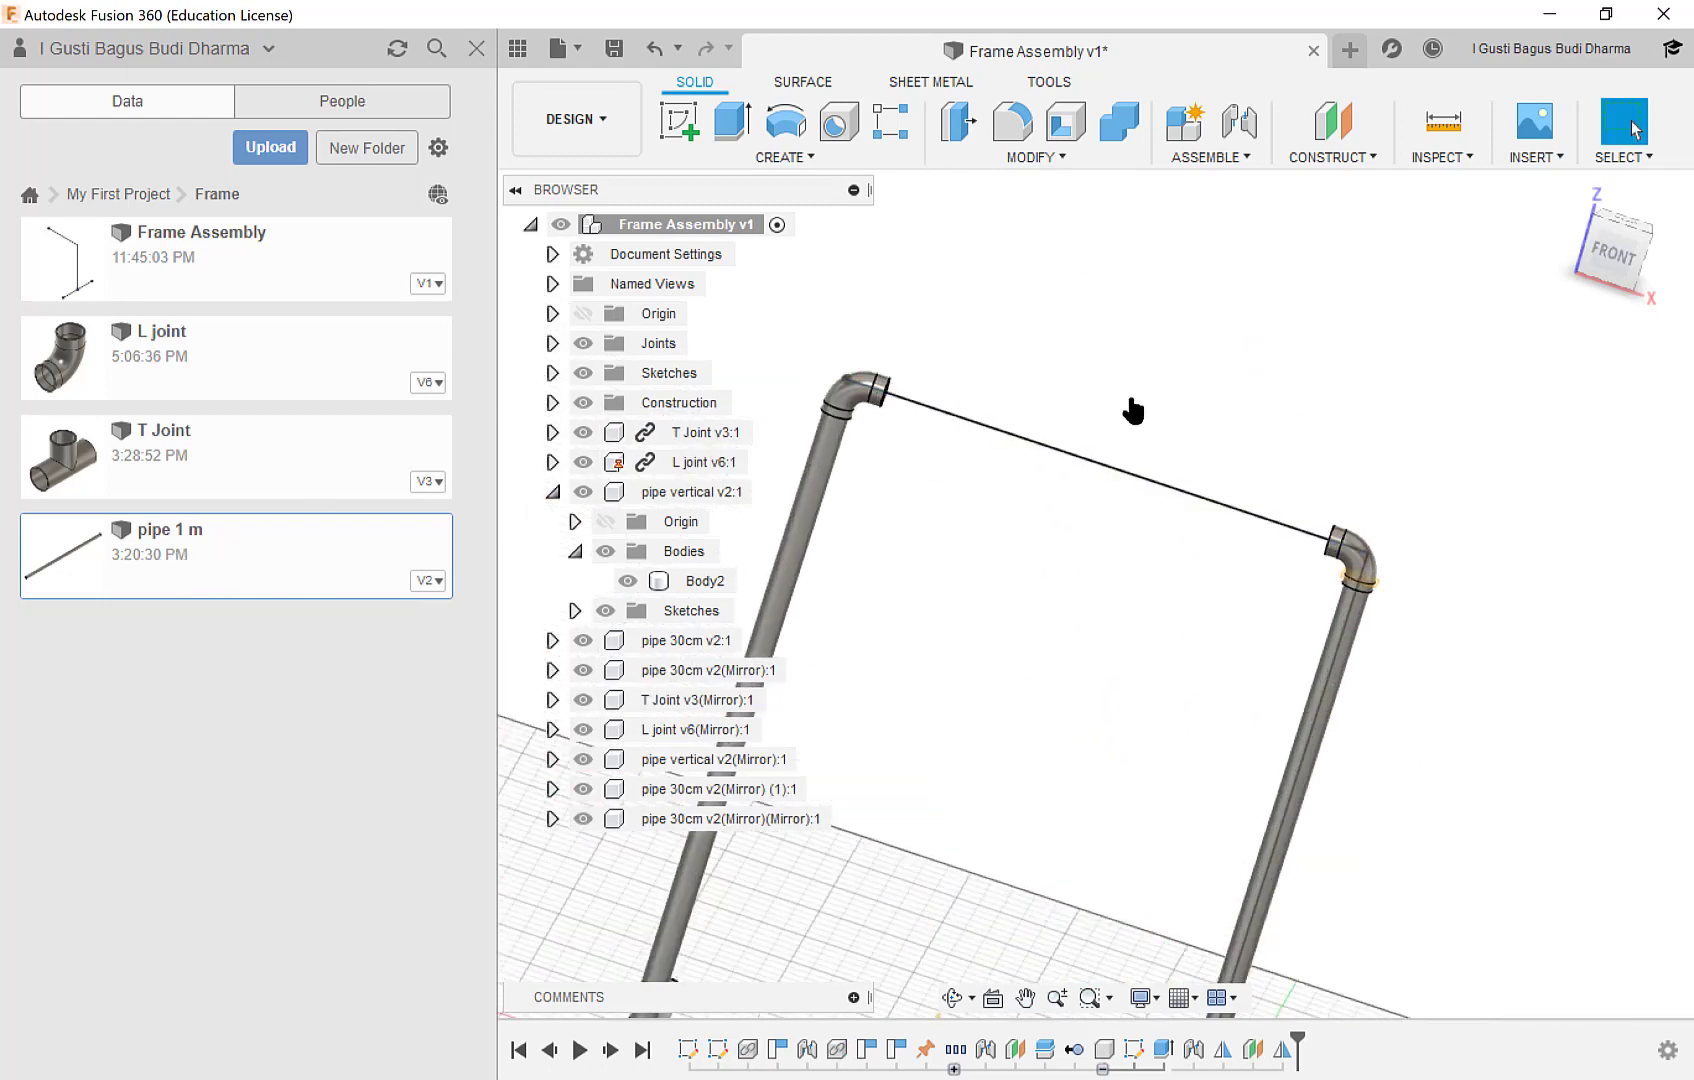
{"action": "left_click_drag", "start_coordinate": [1133, 410], "coordinate": [1233, 377]}
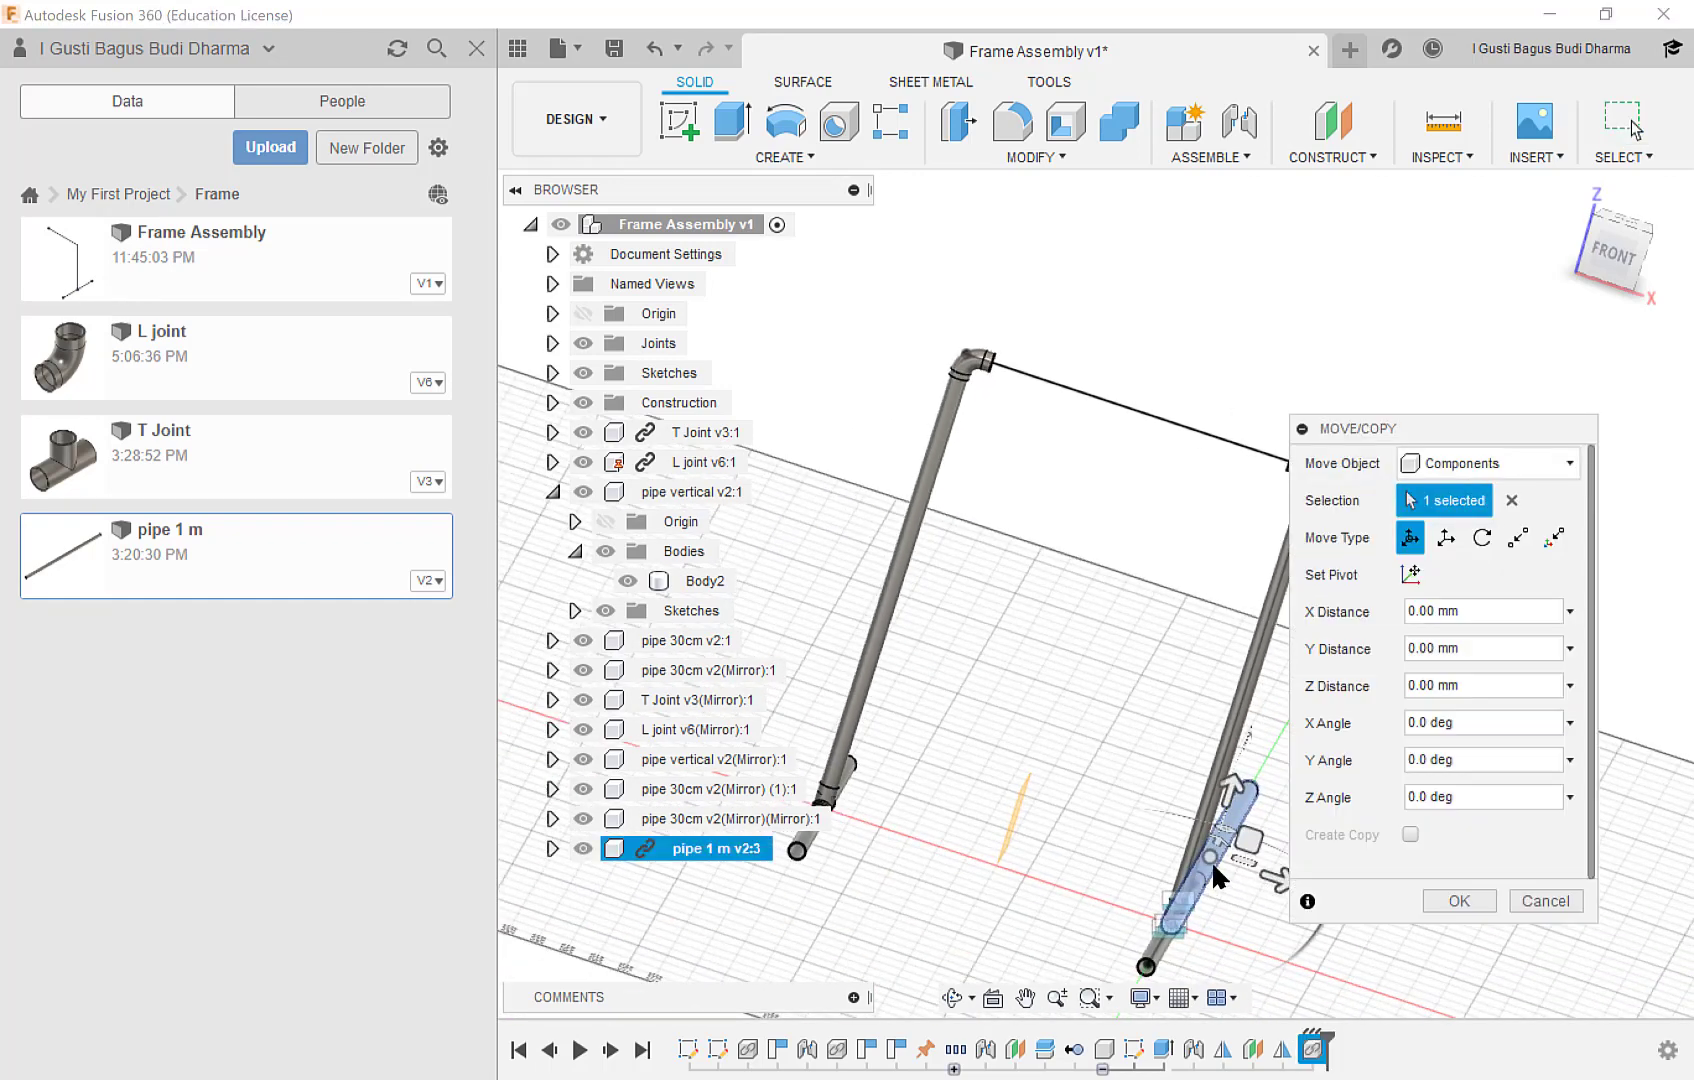
{"action": "left_click_drag", "start_coordinate": [1212, 858], "coordinate": [1198, 240]}
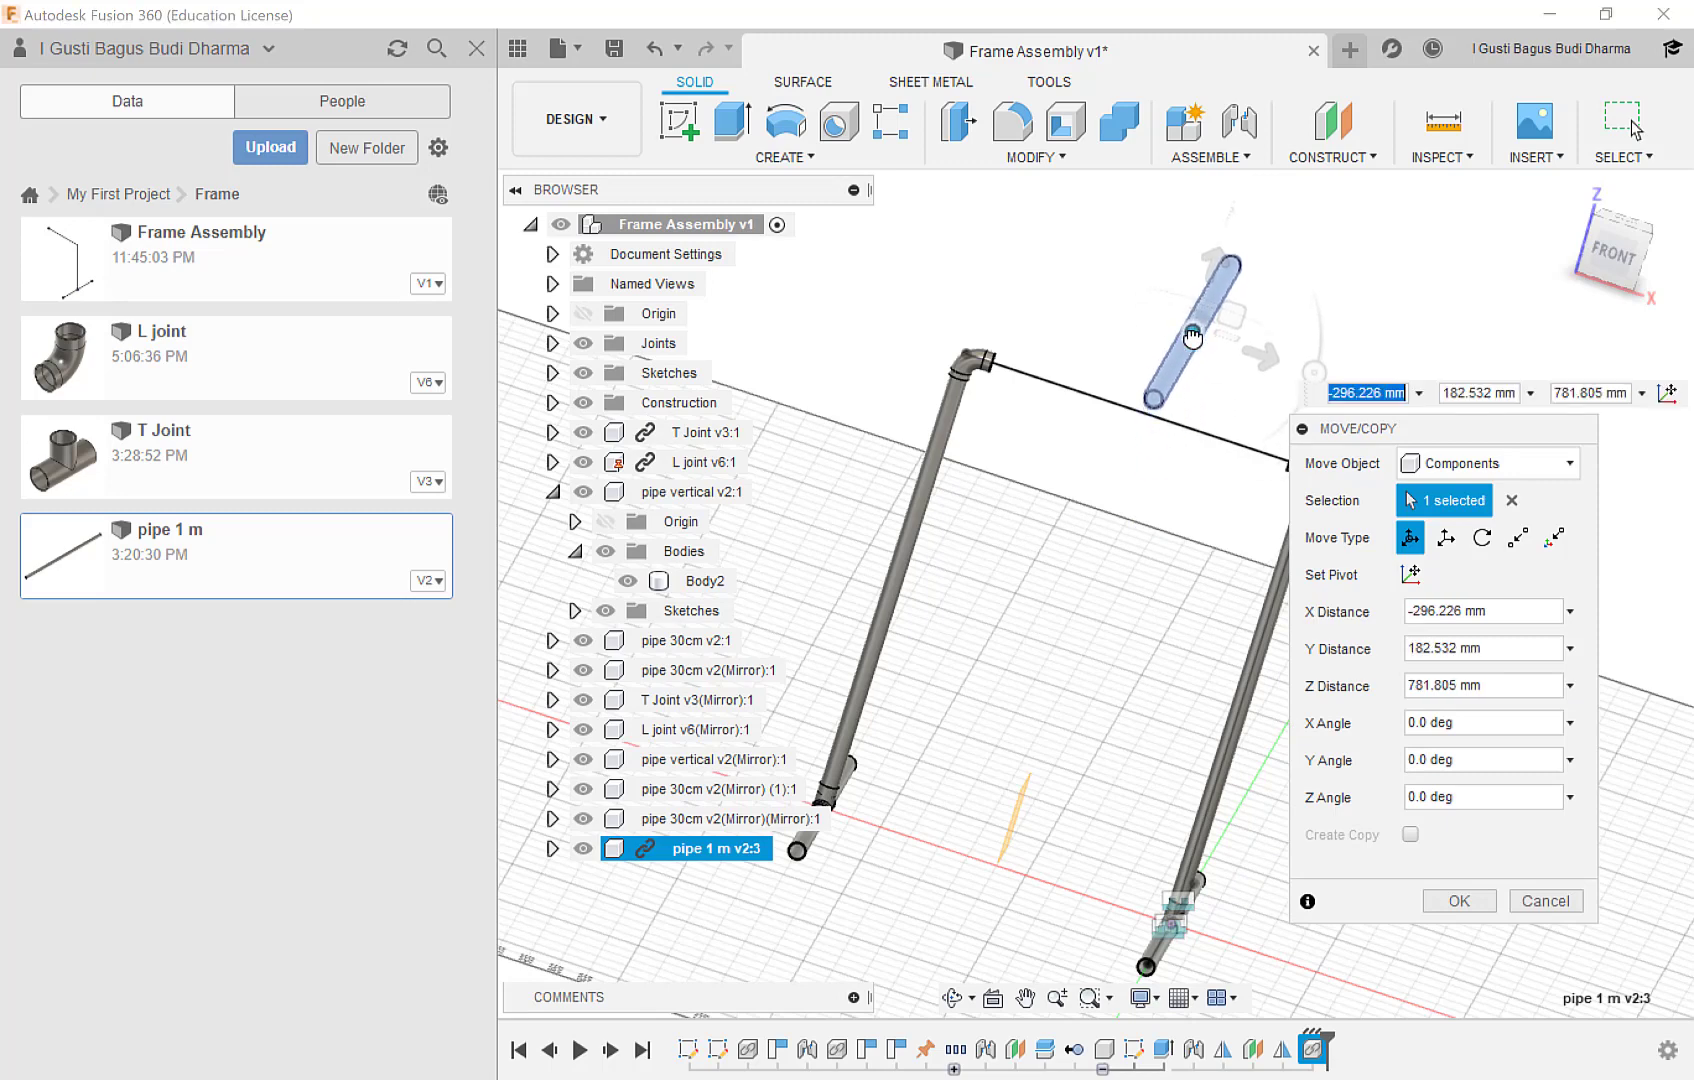
{"action": "left_click", "coordinate": [1458, 901]}
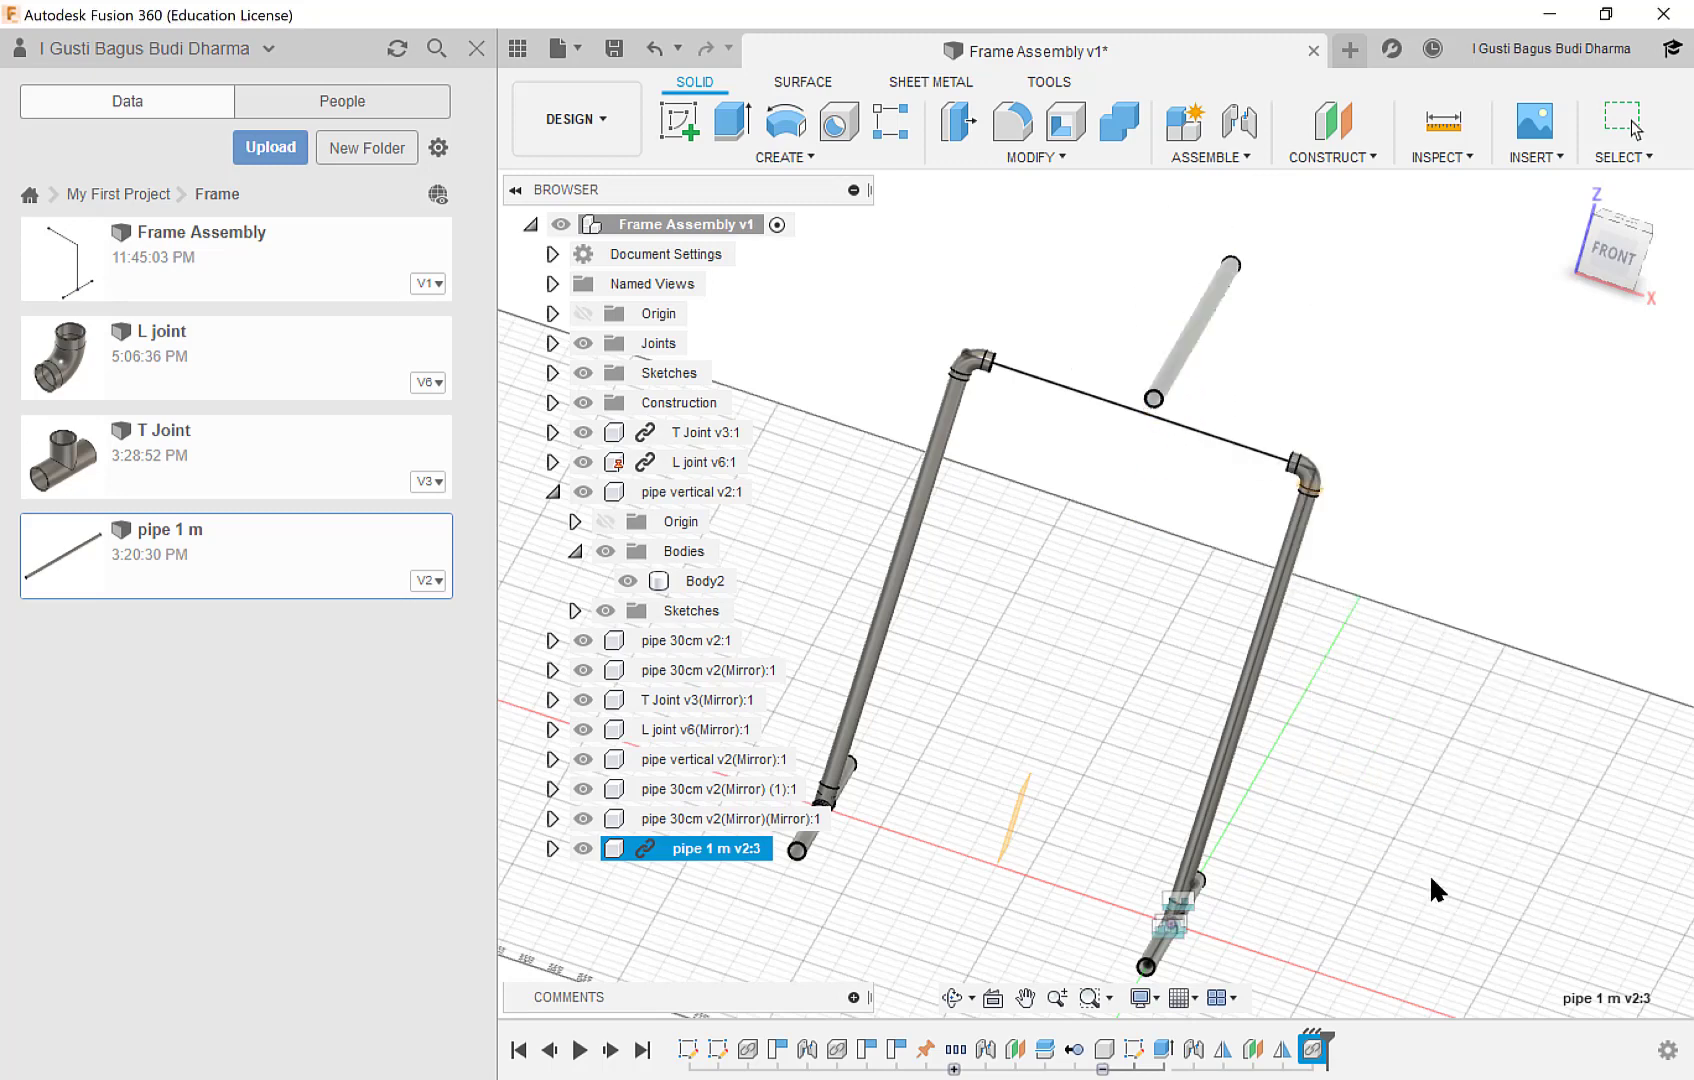
{"action": "right_click", "coordinate": [648, 852]}
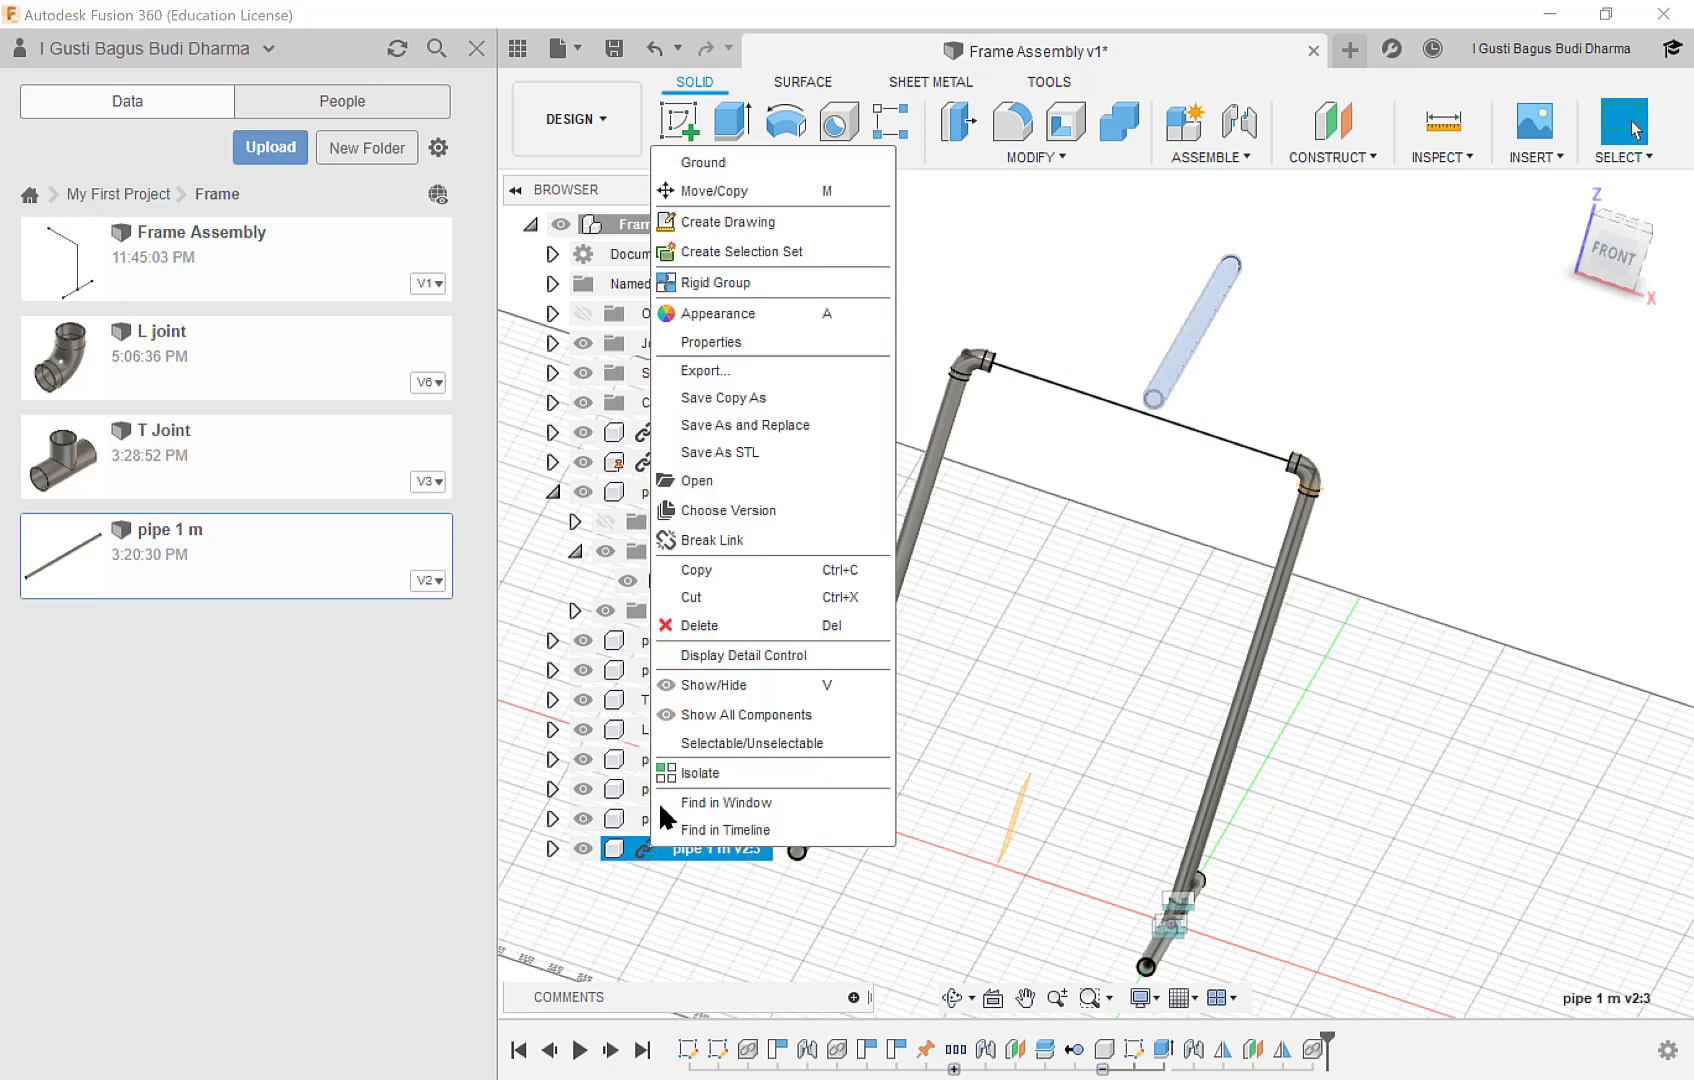
{"action": "left_click", "coordinate": [690, 541]}
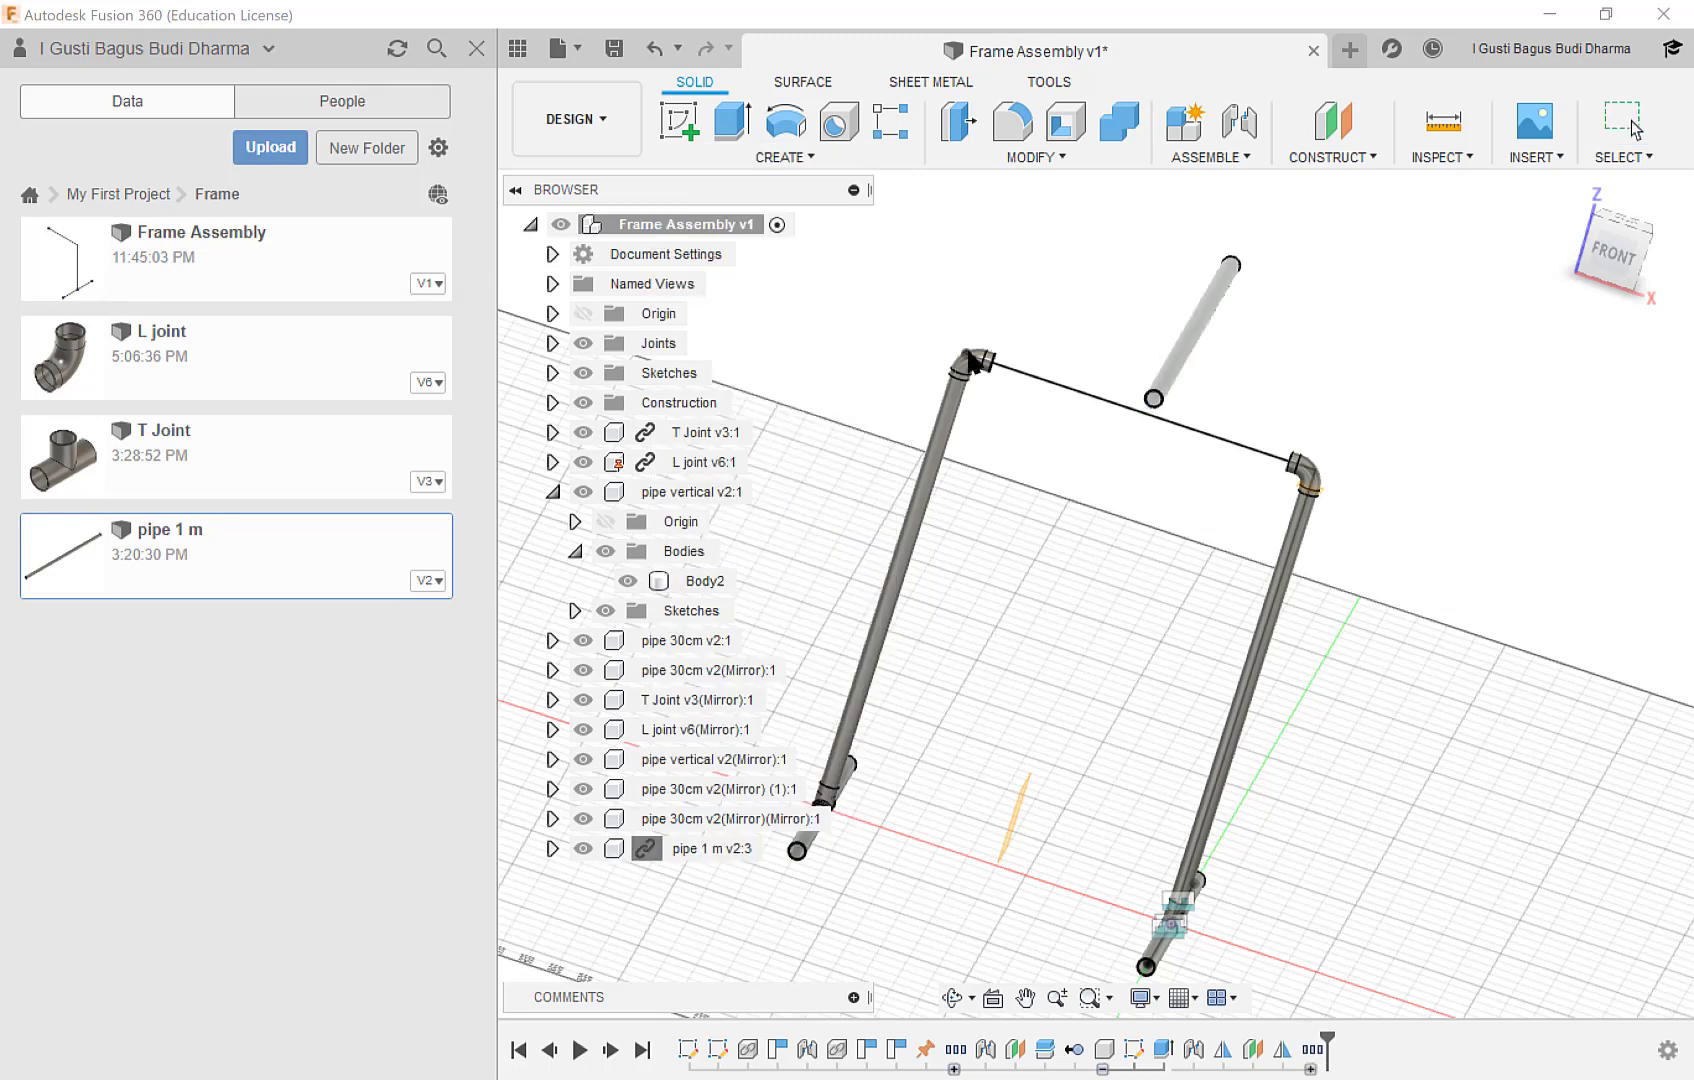
Joint the near end of the 1 m pipe to the horizontal opening of the mirrored L joint.
{"action": "scroll", "coordinate": [1190, 366], "scroll_direction": "up", "scroll_amount": 8}
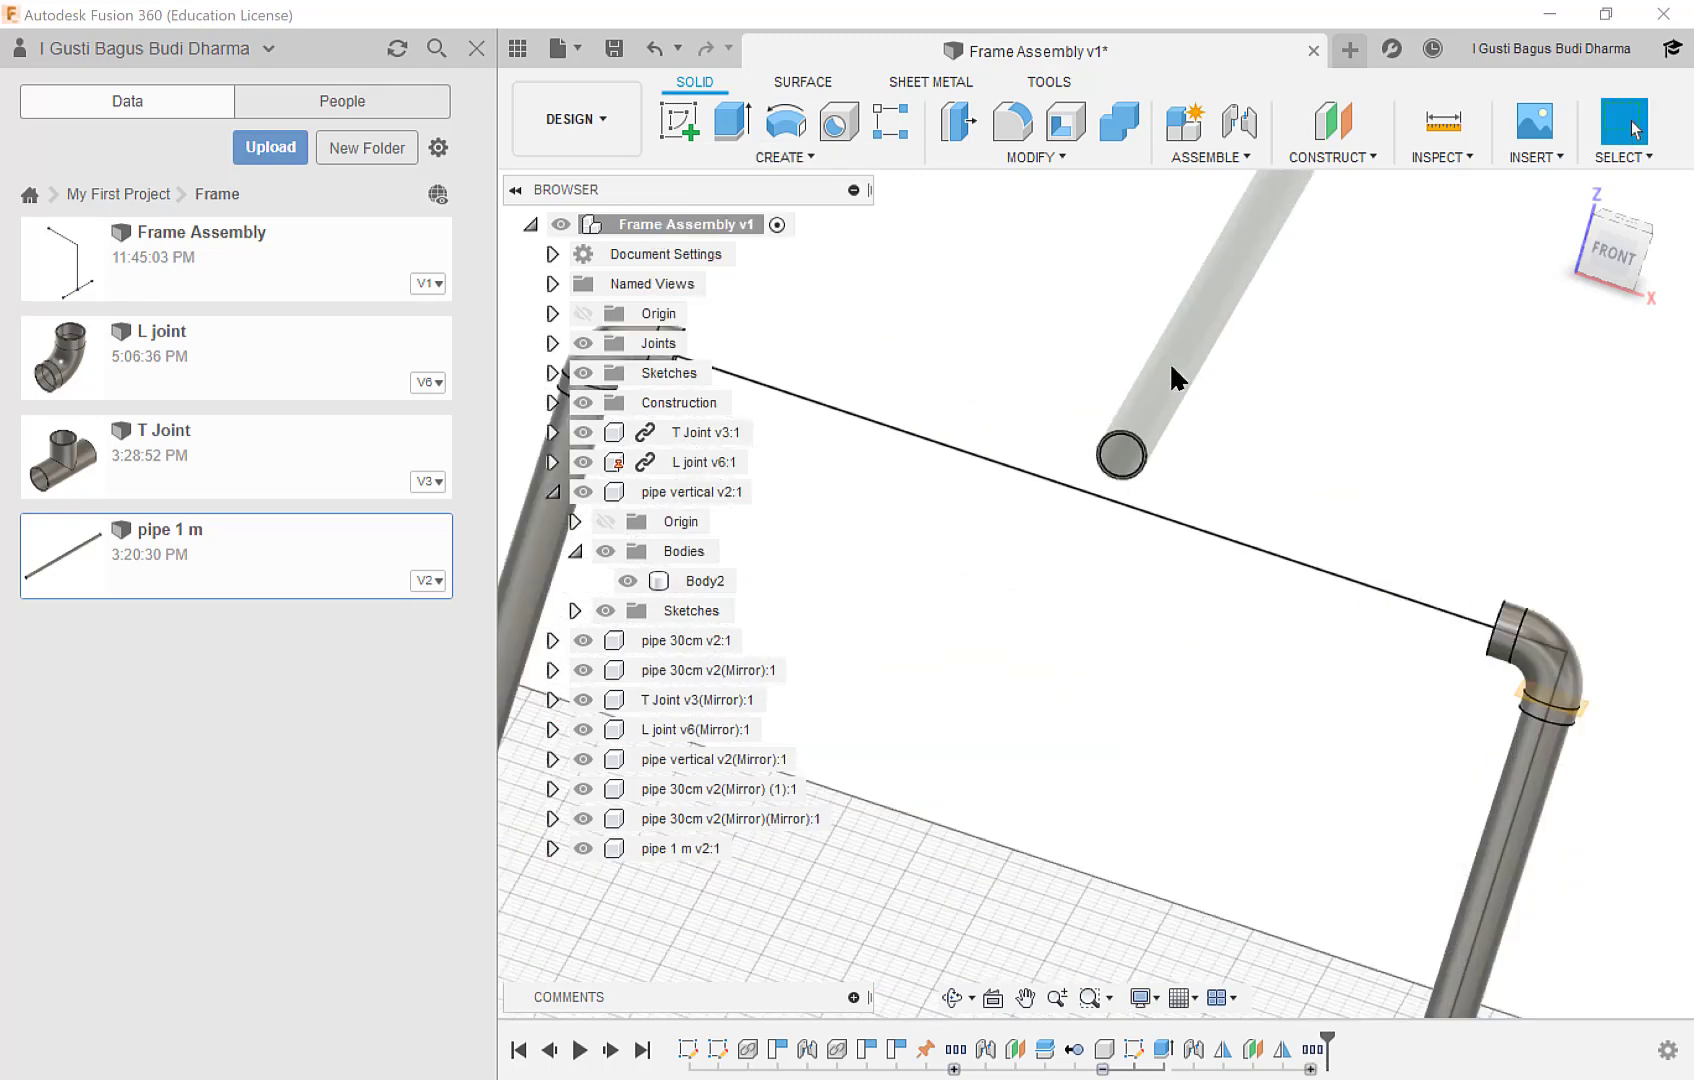
{"action": "middle_click_drag", "start_coordinate": [1107, 530], "coordinate": [1335, 643]}
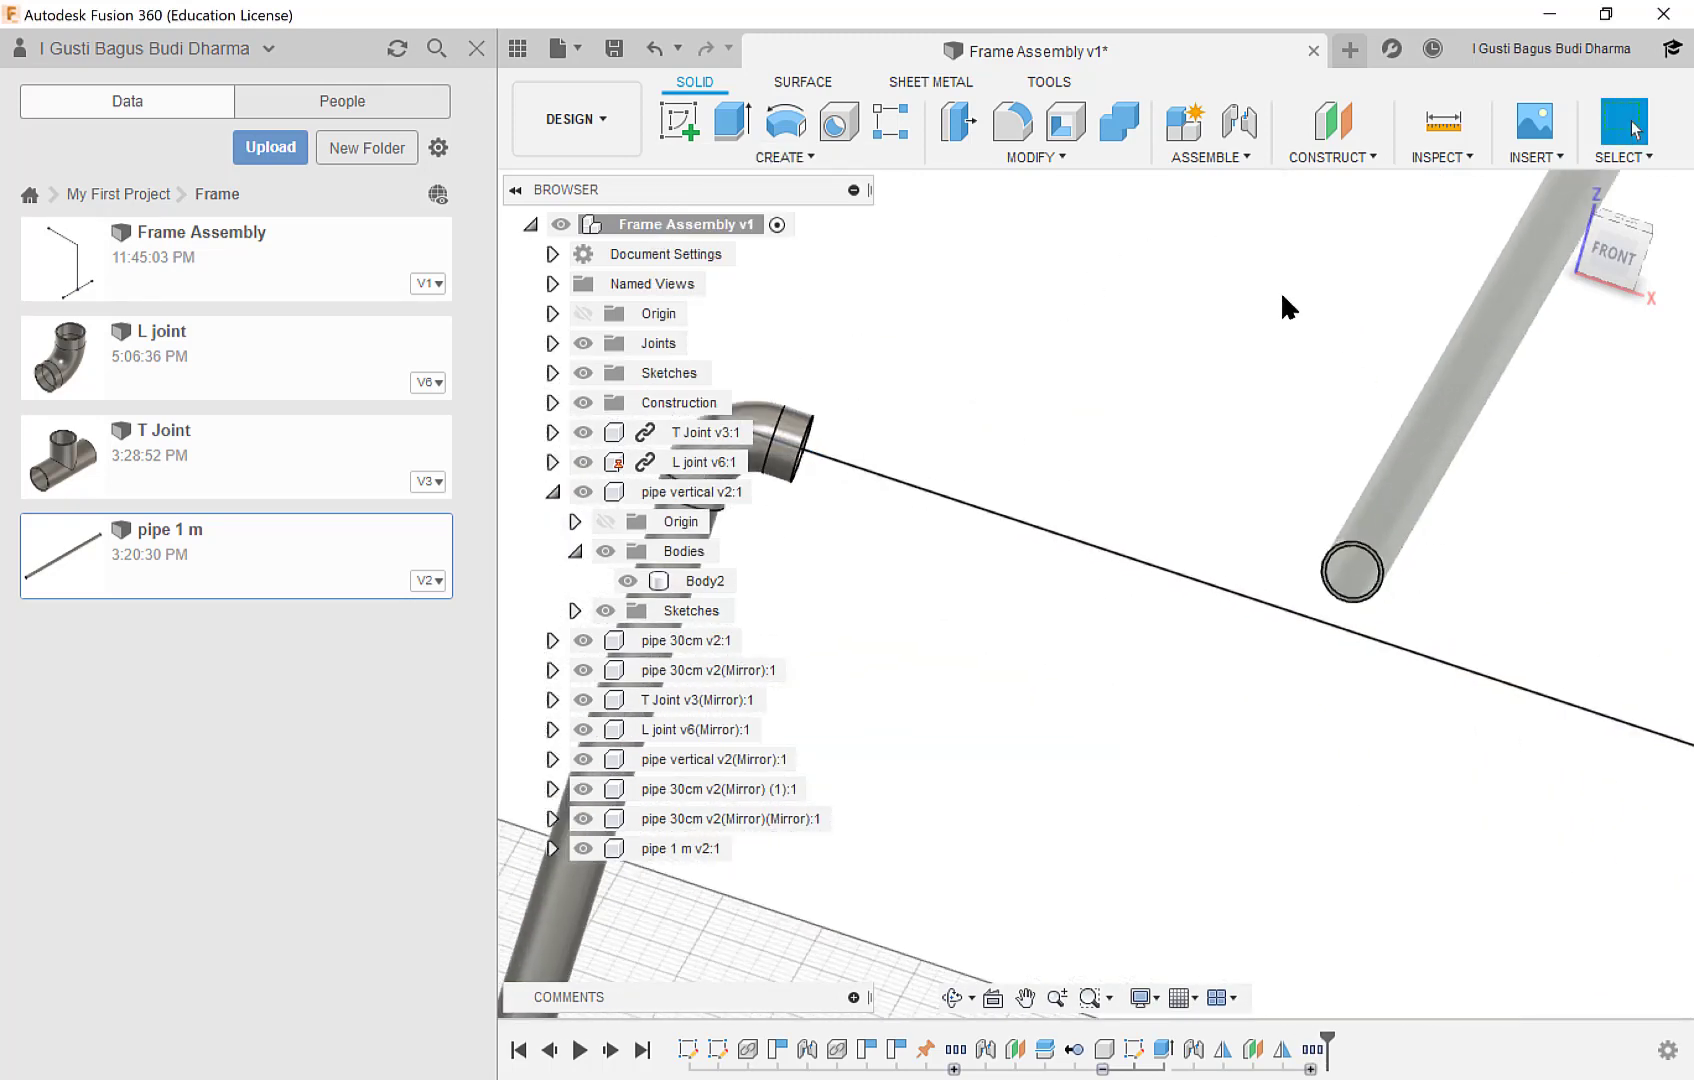
{"action": "left_click", "coordinate": [1205, 156]}
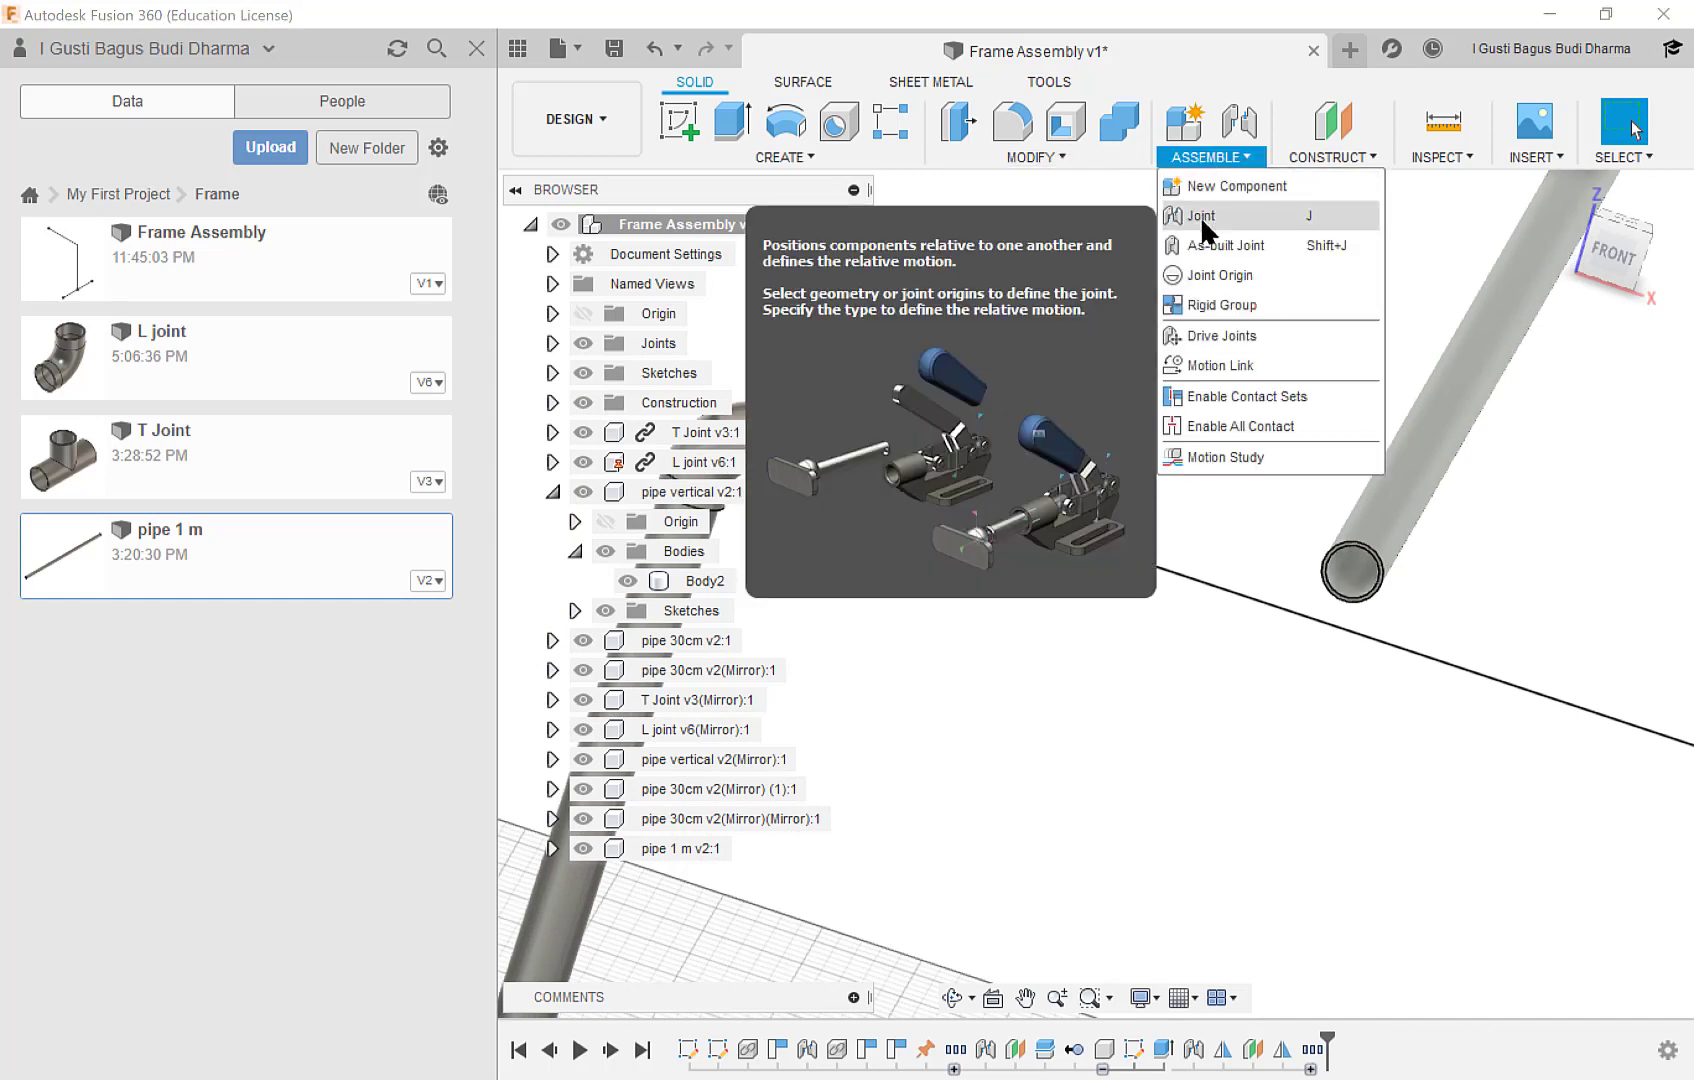
{"action": "left_click", "coordinate": [1202, 216]}
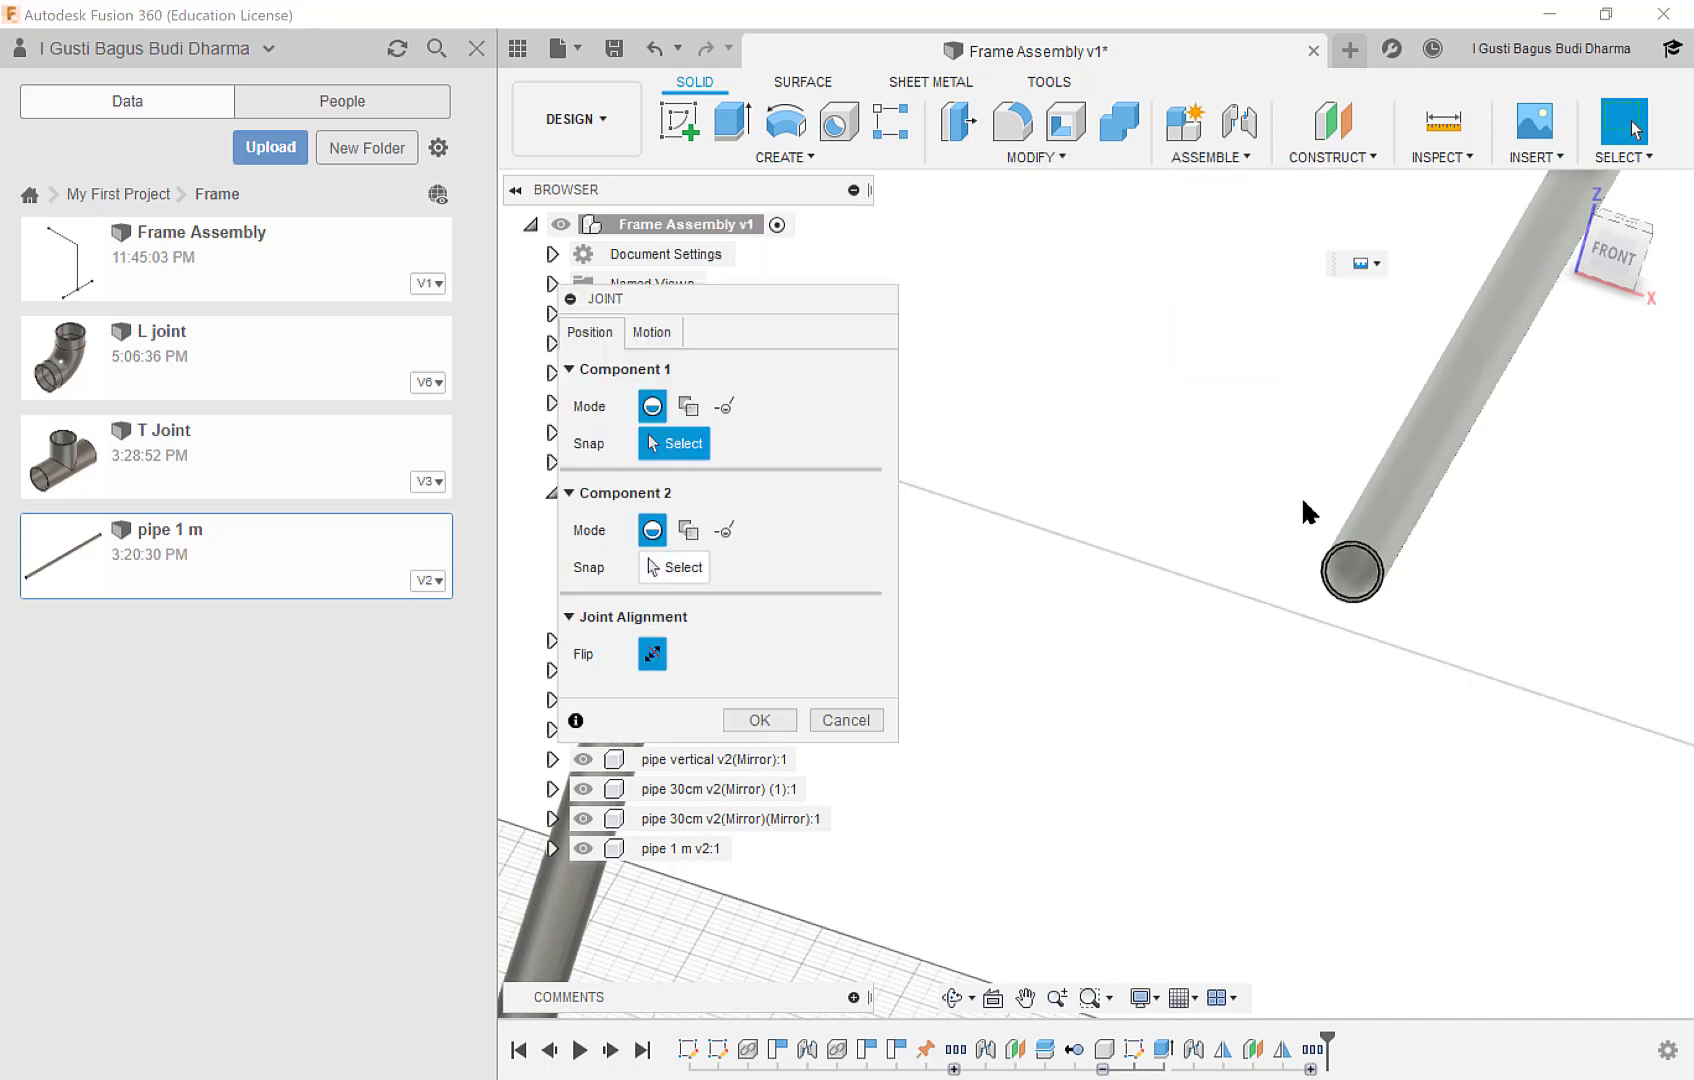
{"action": "left_click", "coordinate": [1350, 570]}
{"action": "middle_click_drag", "start_coordinate": [1076, 518], "coordinate": [1351, 519]}
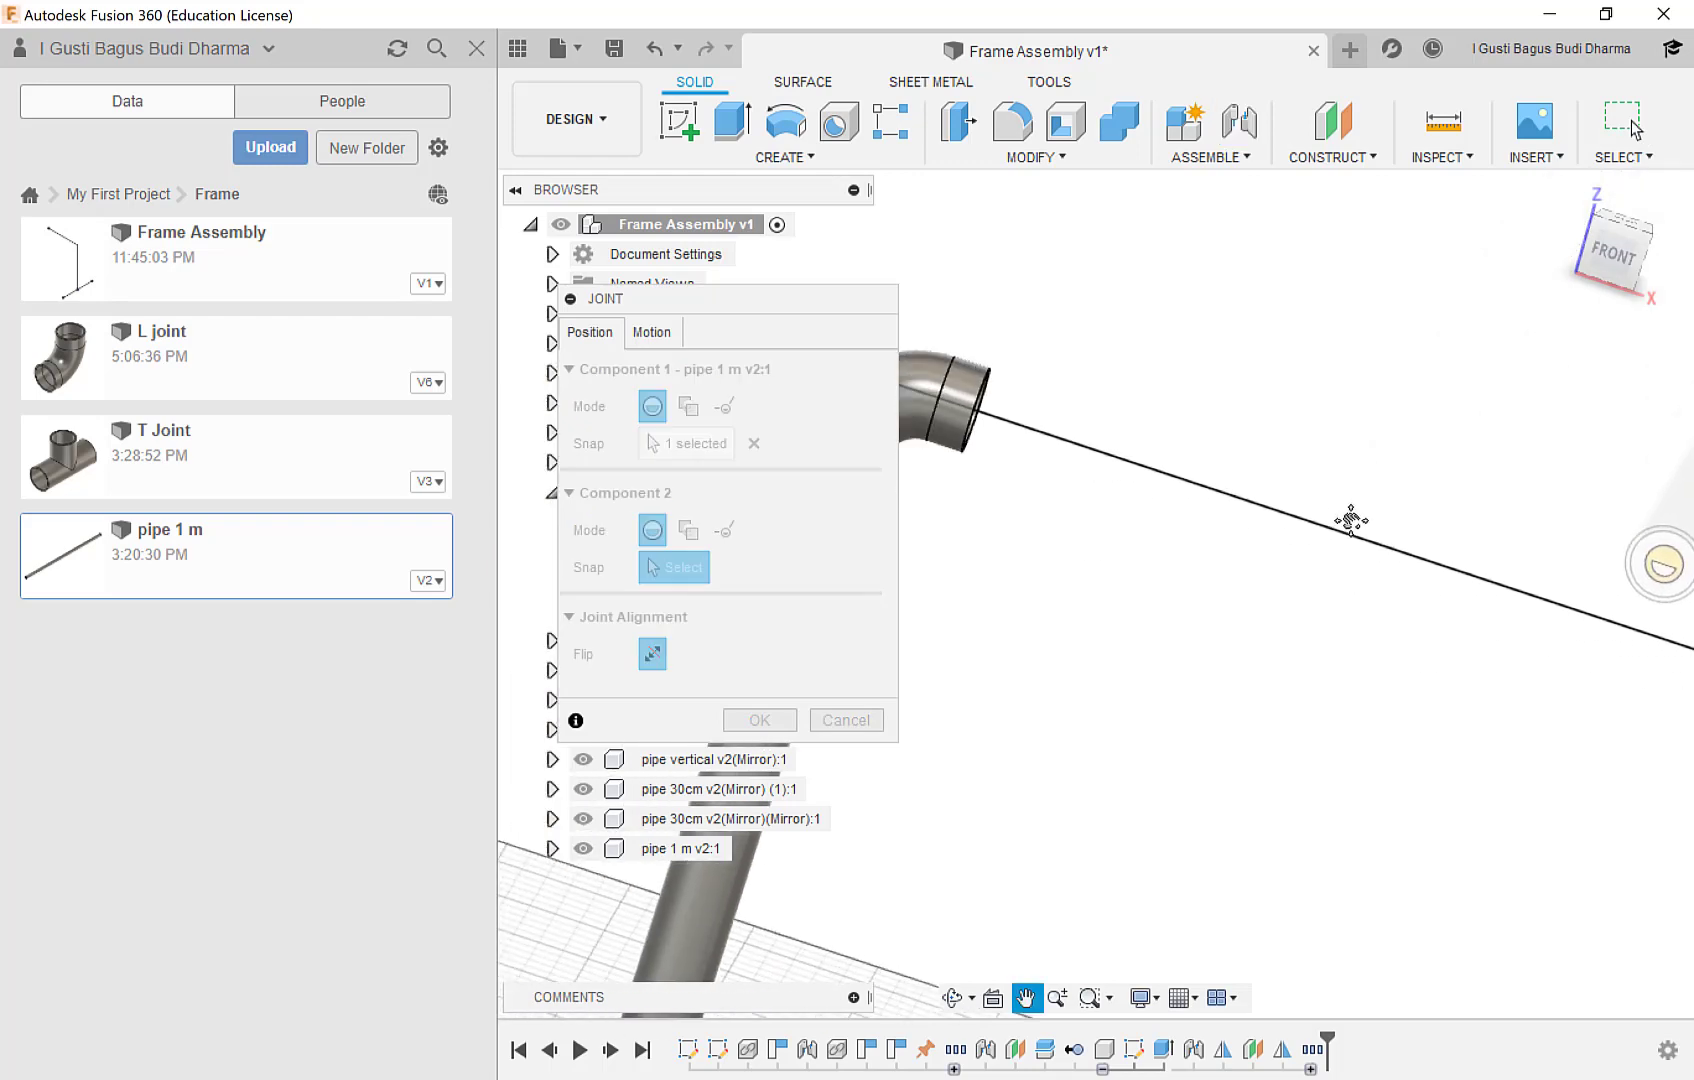
{"action": "middle_click_drag", "start_coordinate": [1075, 479], "coordinate": [987, 450], "text": "shift"}
{"action": "scroll", "coordinate": [990, 448], "scroll_direction": "up", "scroll_amount": 2}
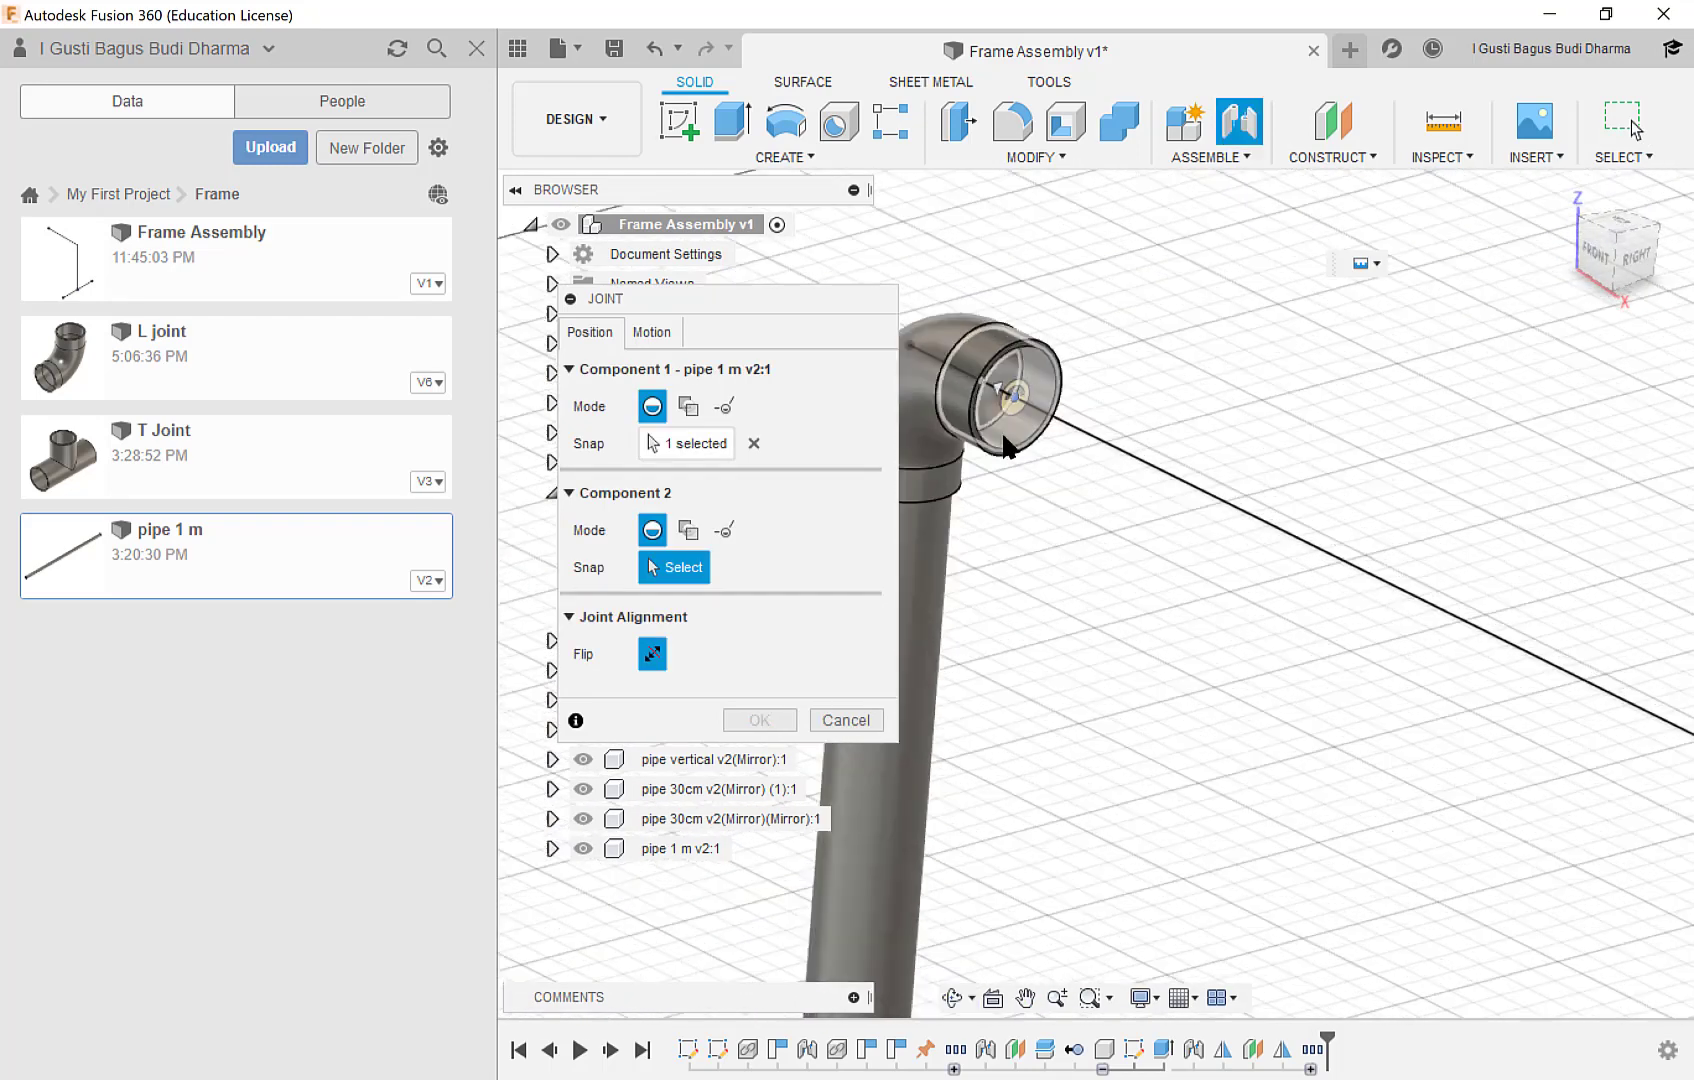
{"action": "left_click", "coordinate": [1017, 447]}
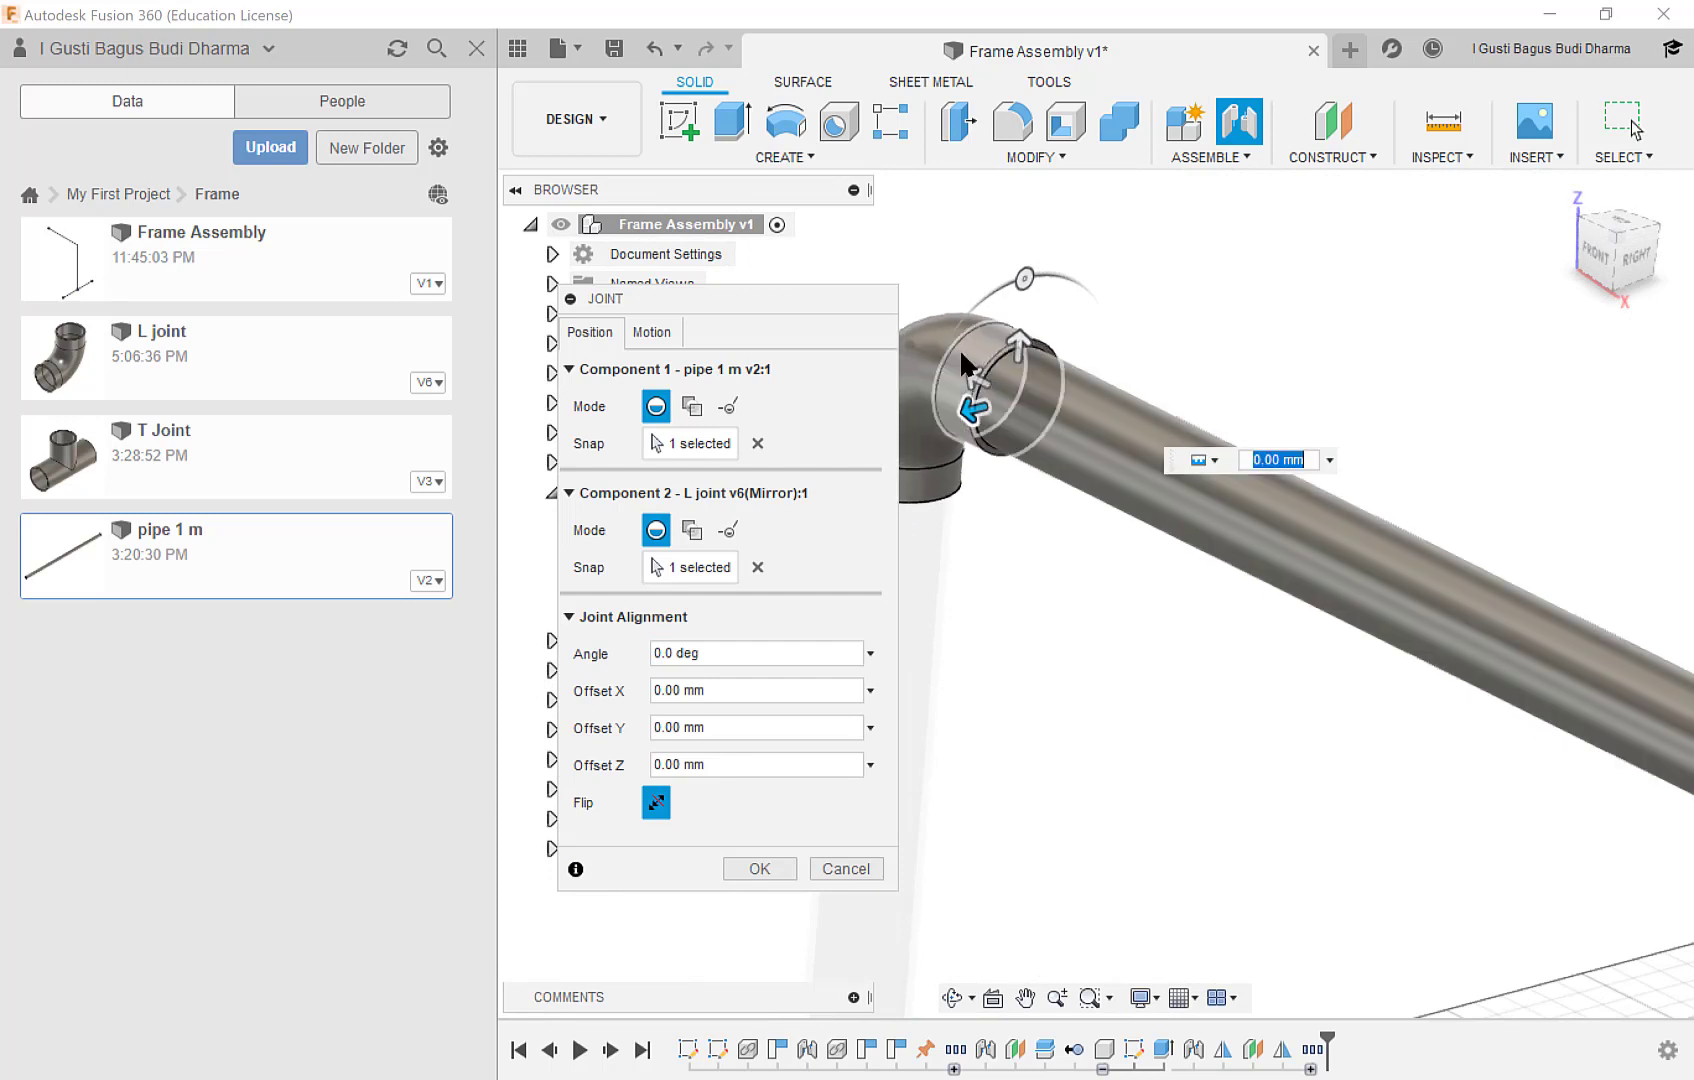
Set the joint's Offset Z to 10 mm so the horizontal pipe sits inside the mirrored L joint.
{"action": "left_click_drag", "start_coordinate": [970, 378], "coordinate": [995, 378]}
{"action": "type", "text": "10"}
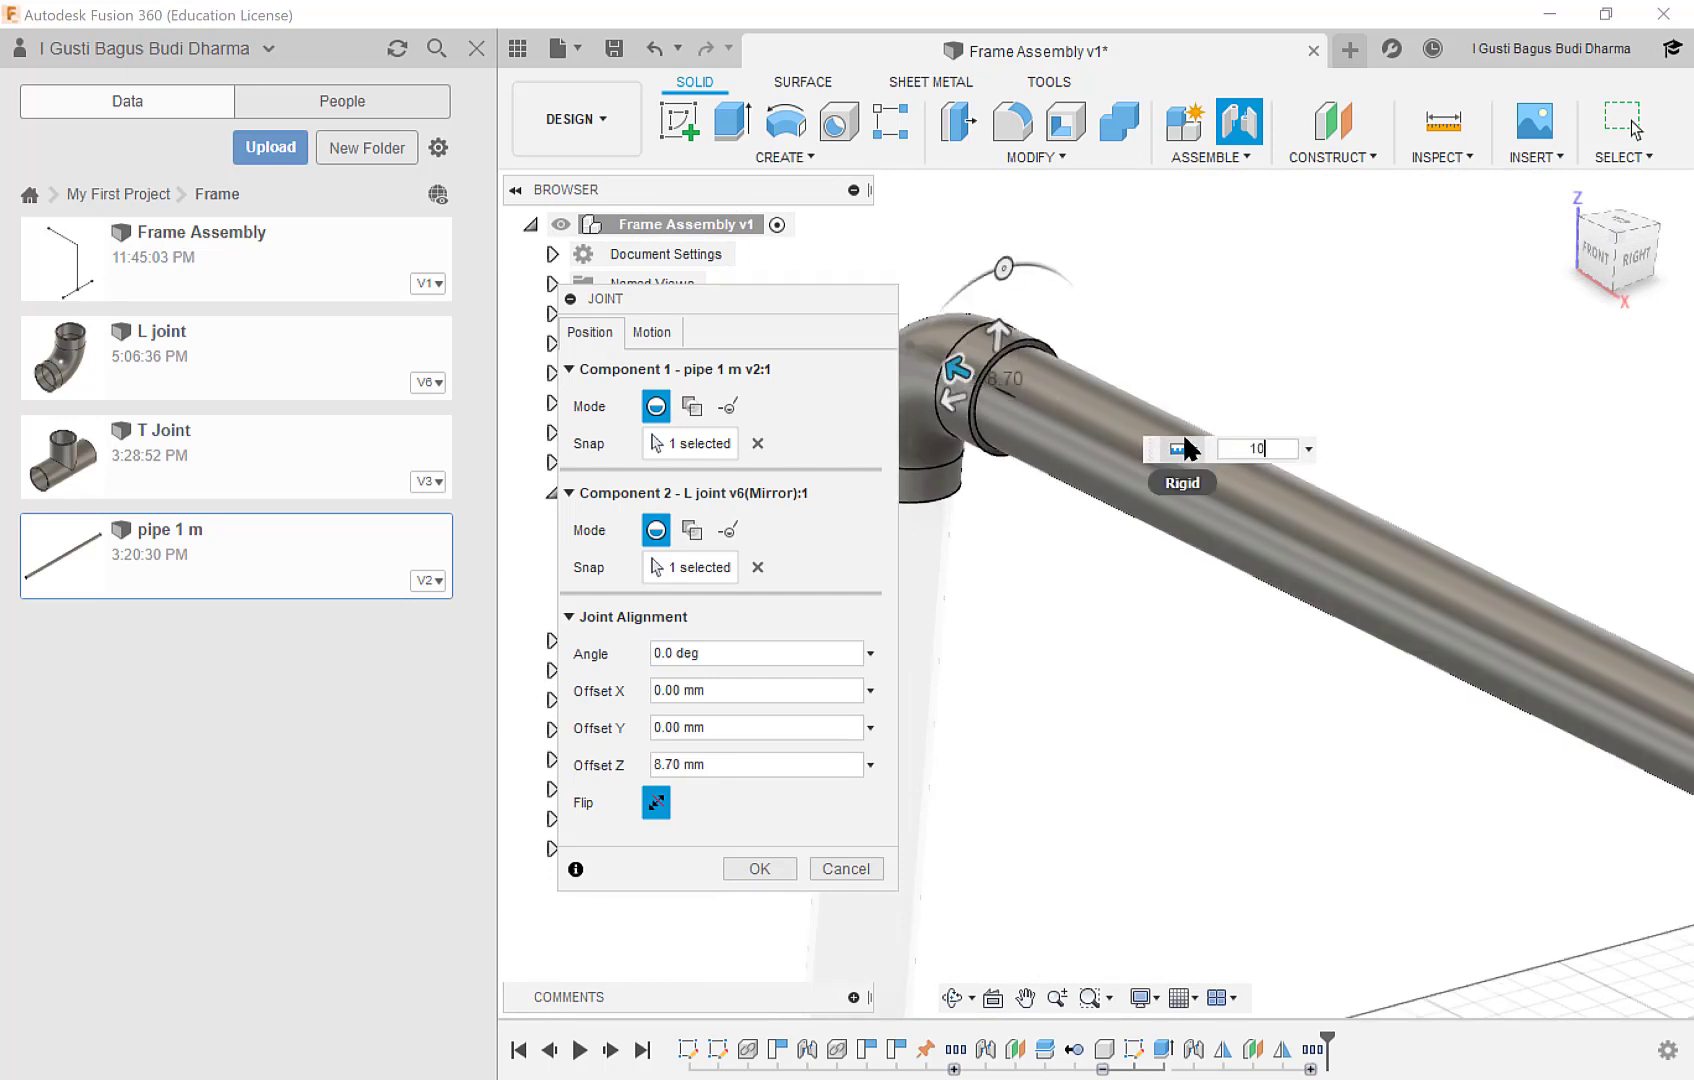
{"action": "left_click", "coordinate": [760, 868]}
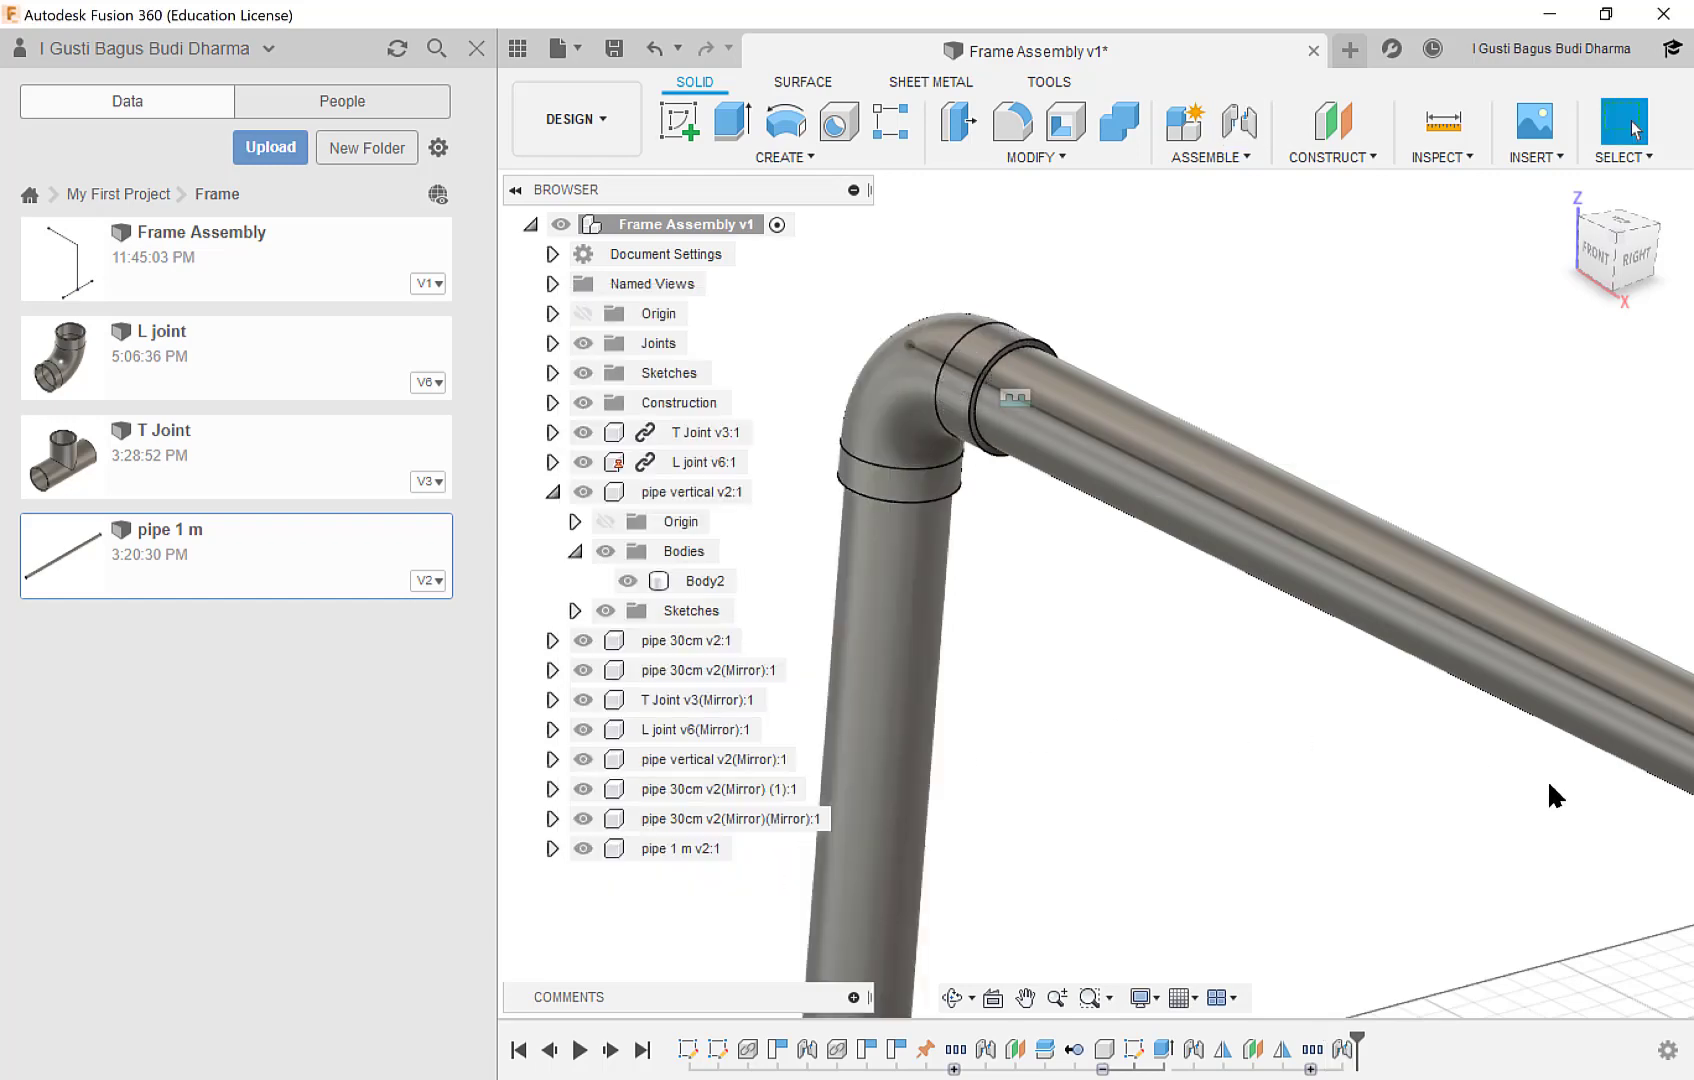
Use Offset Face on the overhanging end of the horizontal pipe, pulling it back to a distance of about 842 mm.
{"action": "middle_click_drag", "start_coordinate": [1547, 783], "coordinate": [765, 452]}
{"action": "scroll", "coordinate": [1222, 647], "scroll_direction": "down", "scroll_amount": 8}
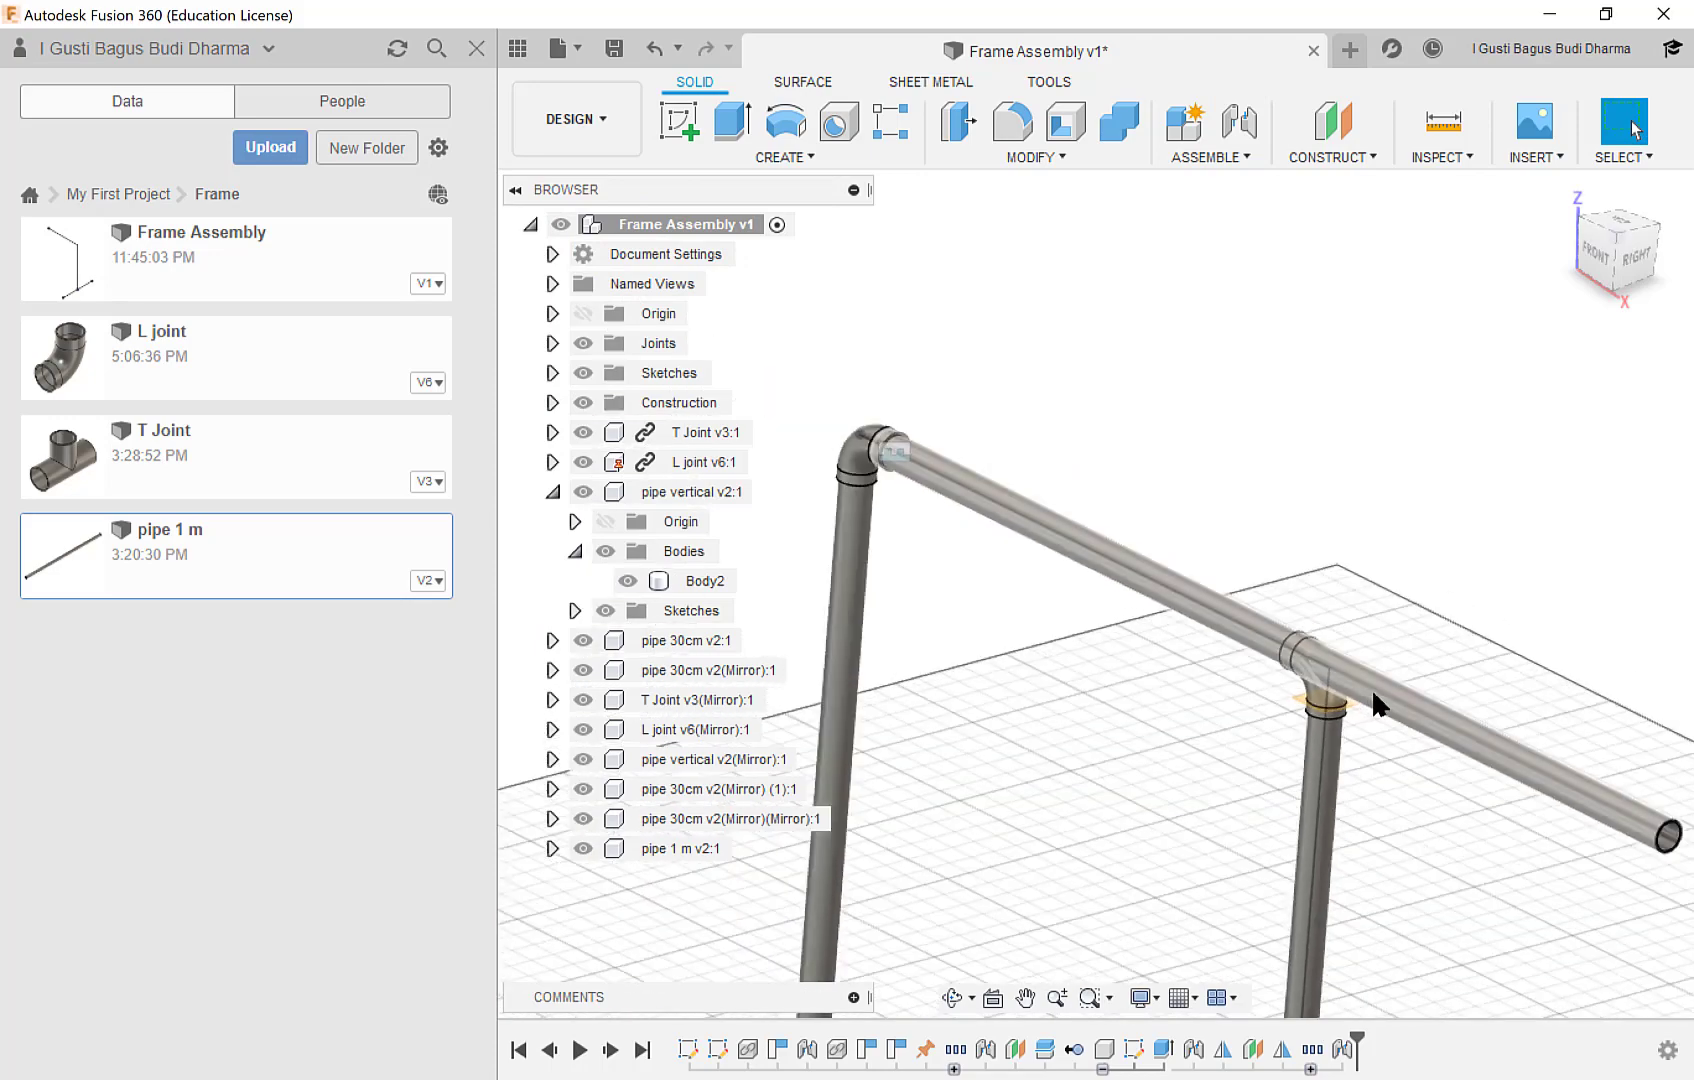
{"action": "middle_click_drag", "start_coordinate": [1429, 771], "coordinate": [1283, 683]}
{"action": "scroll", "coordinate": [1429, 628], "scroll_direction": "up", "scroll_amount": 5}
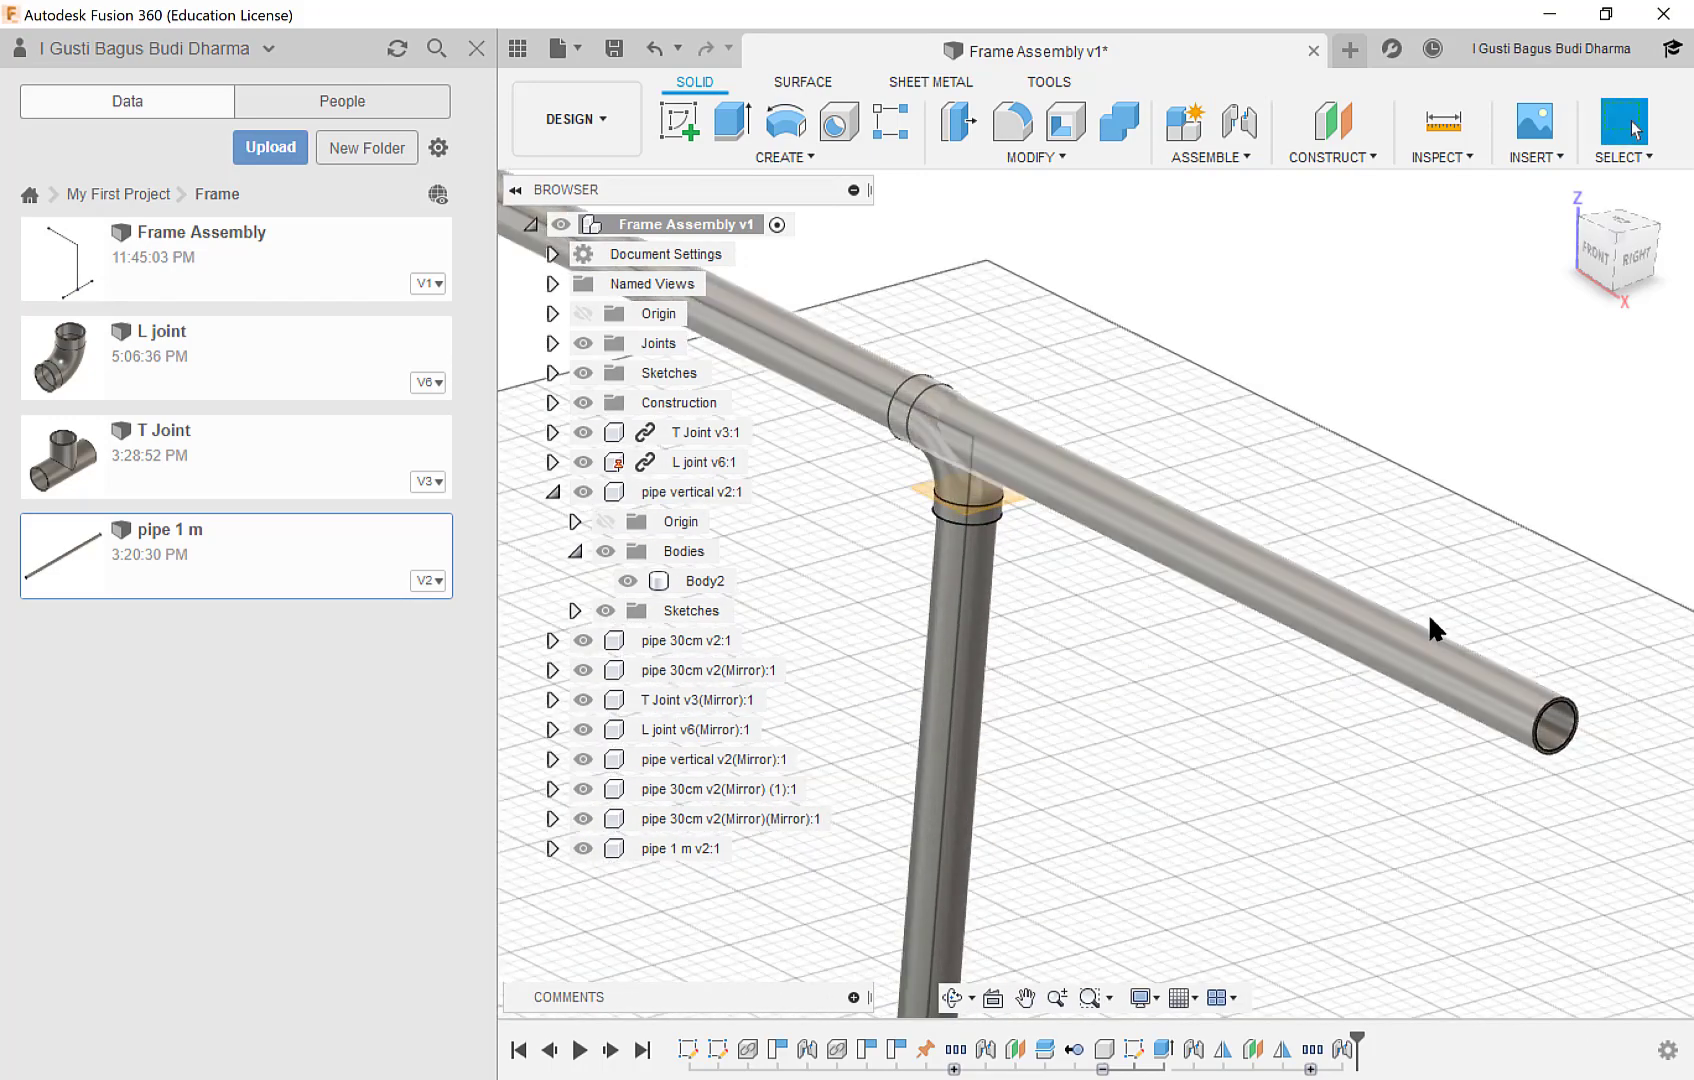
{"action": "scroll", "coordinate": [1575, 690], "scroll_direction": "up", "scroll_amount": 2}
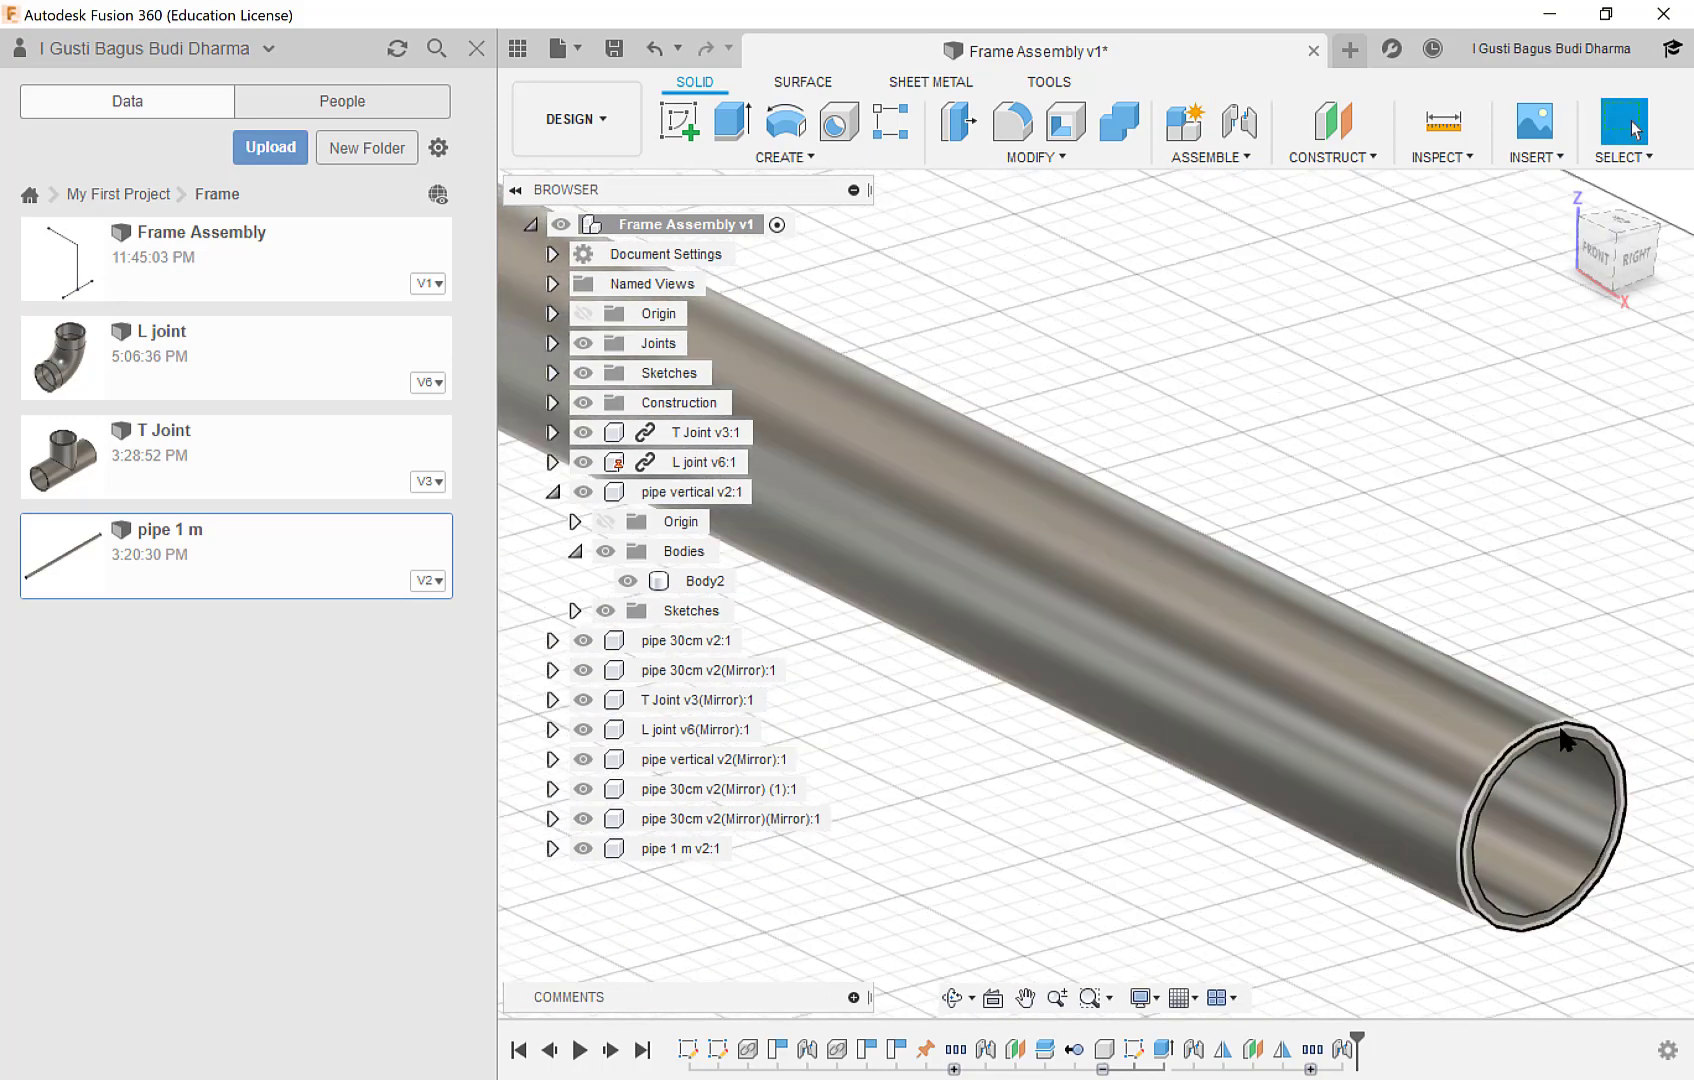
{"action": "scroll", "coordinate": [1603, 678], "scroll_direction": "up", "scroll_amount": 2}
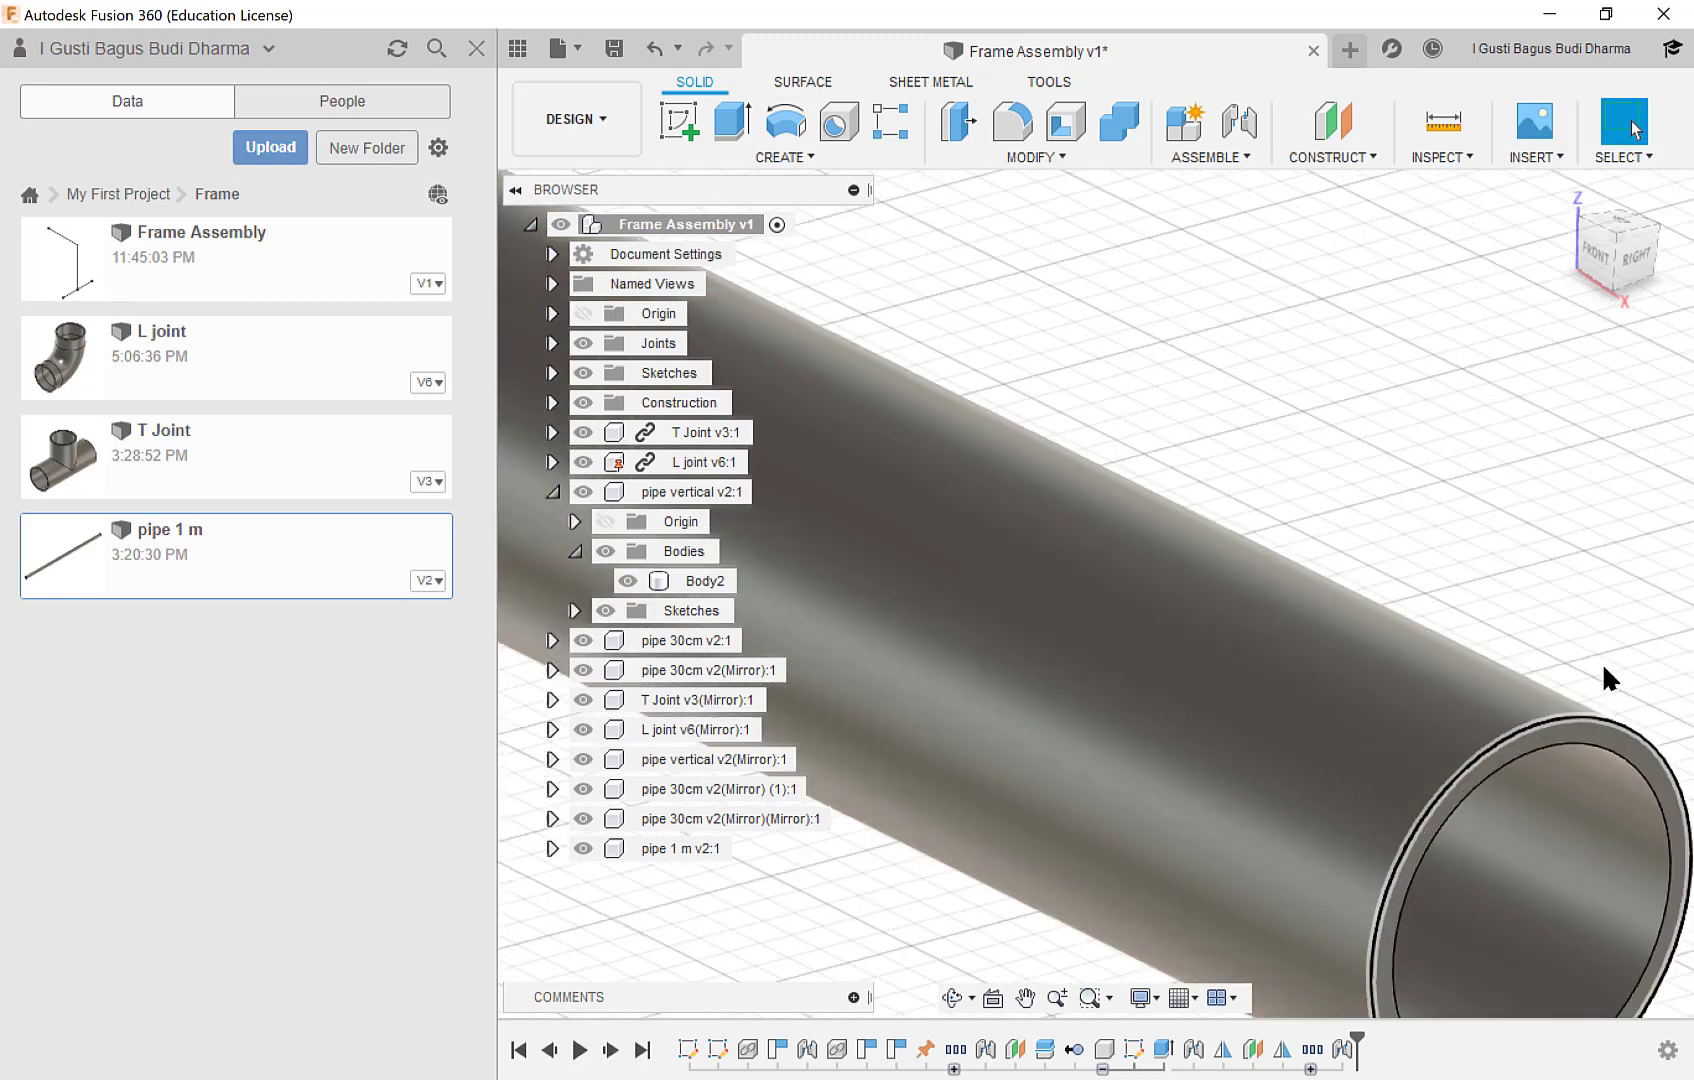
{"action": "left_click", "coordinate": [1543, 728]}
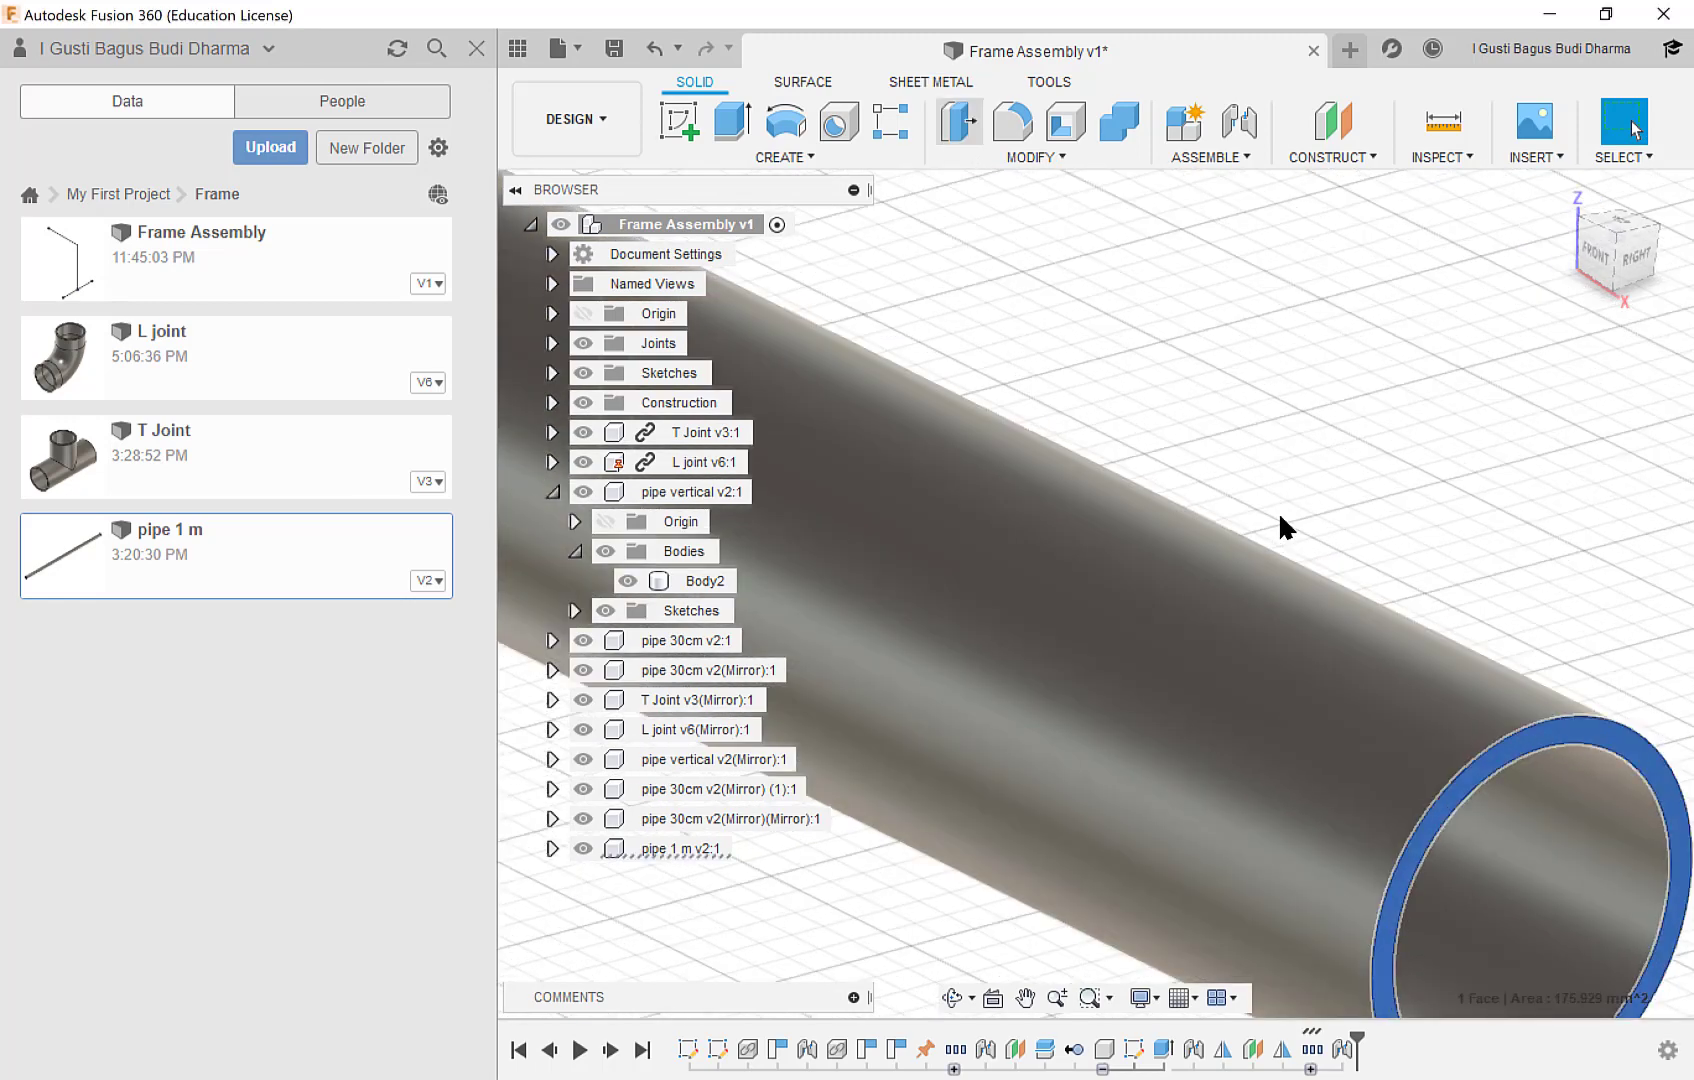
{"action": "key", "text": "q"}
{"action": "scroll", "coordinate": [1278, 511], "scroll_direction": "down", "scroll_amount": 4}
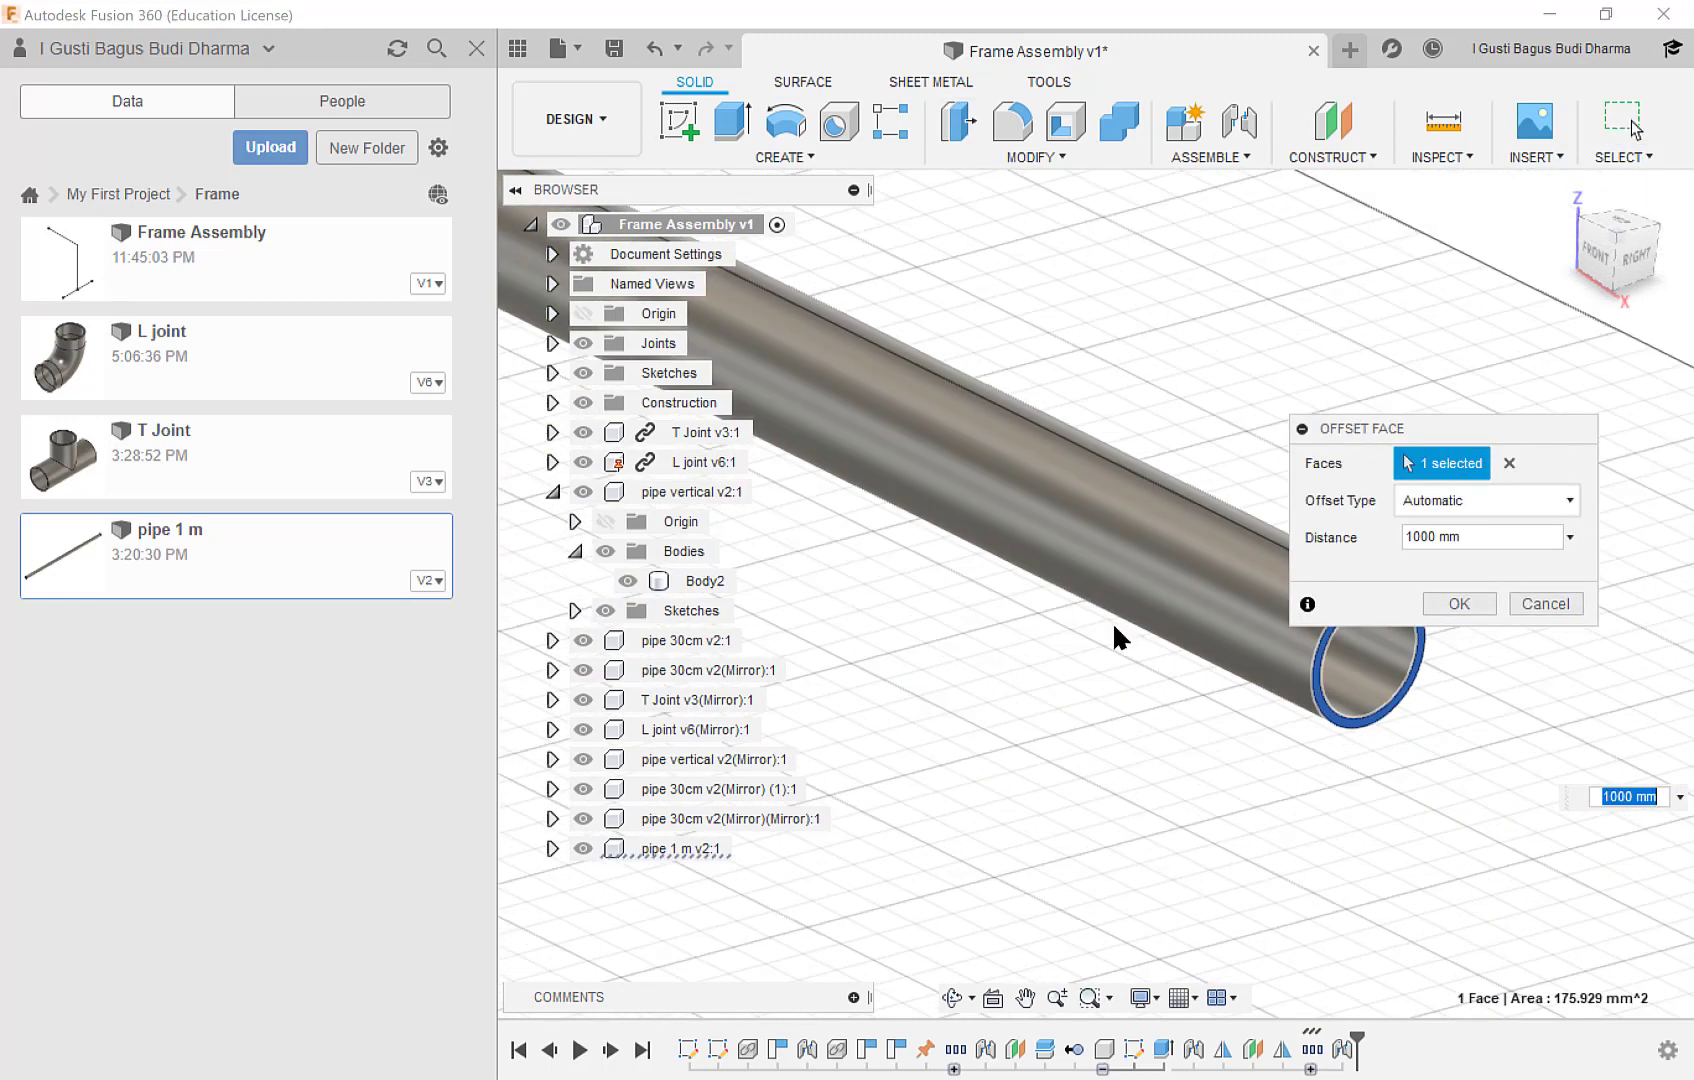
{"action": "middle_click_drag", "start_coordinate": [1112, 621], "coordinate": [964, 730]}
{"action": "left_click_drag", "start_coordinate": [1194, 699], "coordinate": [726, 456]}
{"action": "middle_click_drag", "start_coordinate": [938, 696], "coordinate": [1512, 916]}
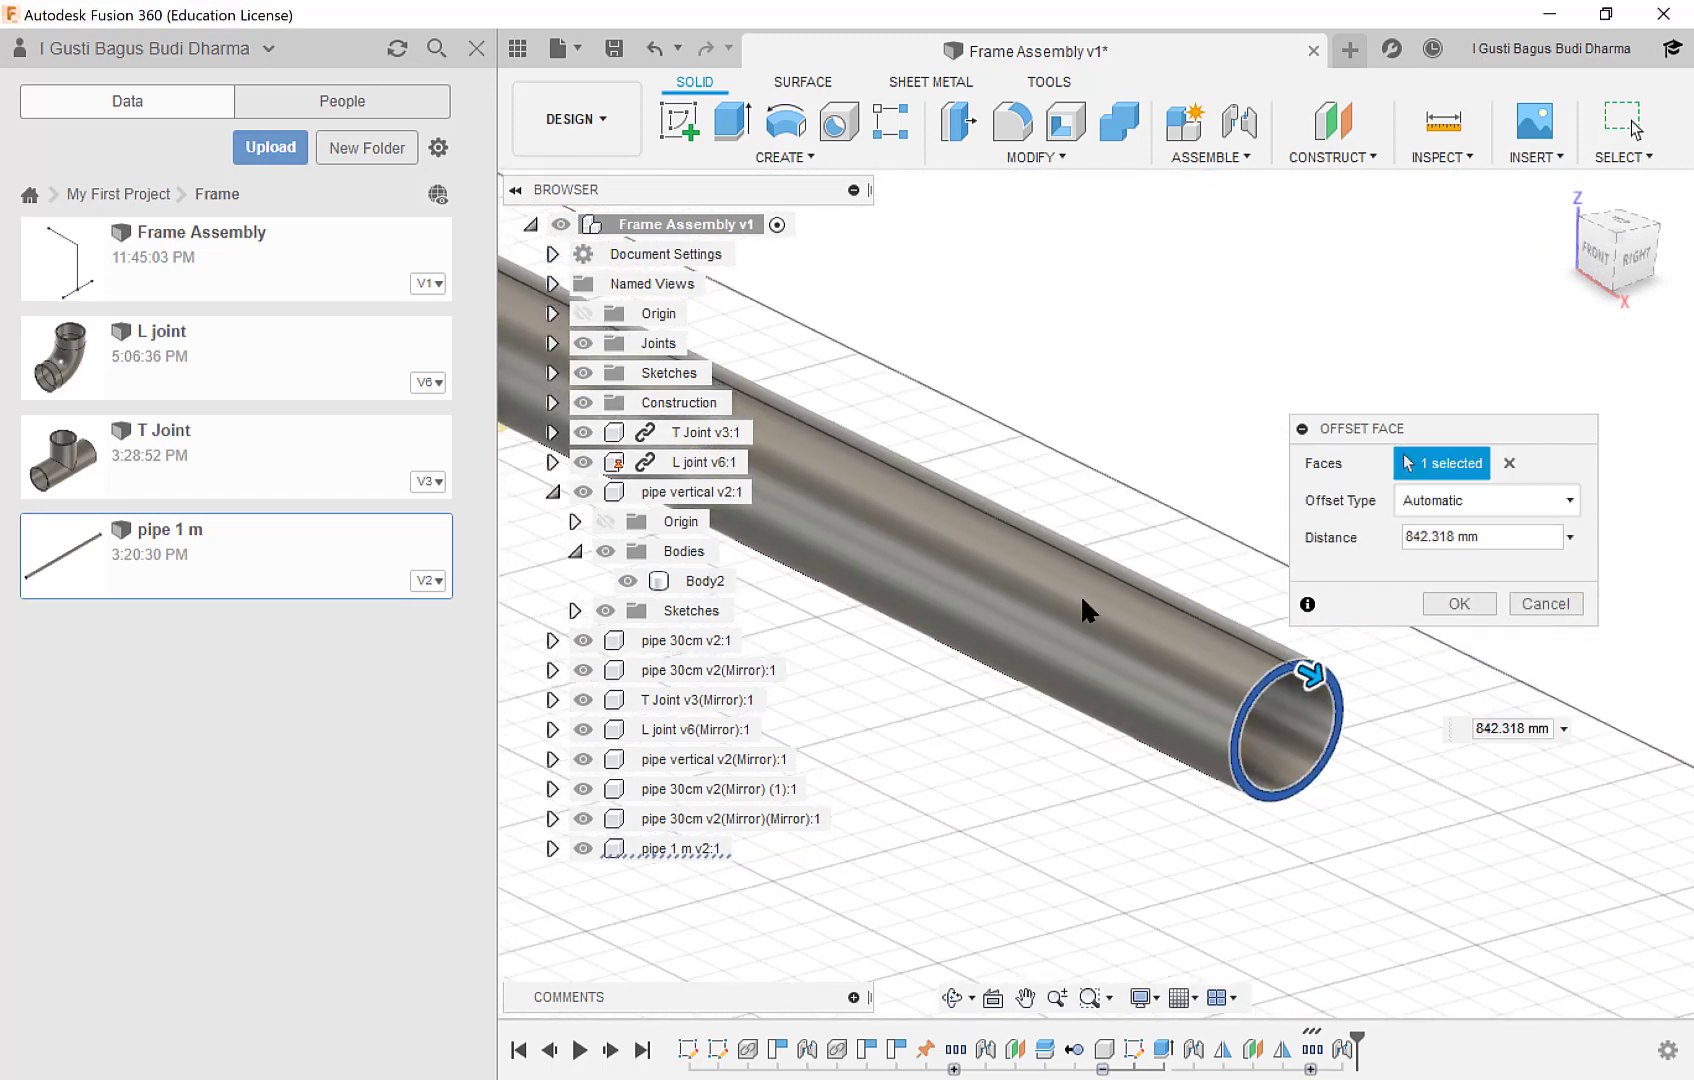
Shorten the horizontal pipe further until its end face lies inside the original L joint's socket, and apply the face offset.
{"action": "scroll", "coordinate": [1070, 606], "scroll_direction": "down", "scroll_amount": 3}
{"action": "left_click_drag", "start_coordinate": [1172, 624], "coordinate": [778, 425]}
{"action": "scroll", "coordinate": [1042, 611], "scroll_direction": "up", "scroll_amount": 5}
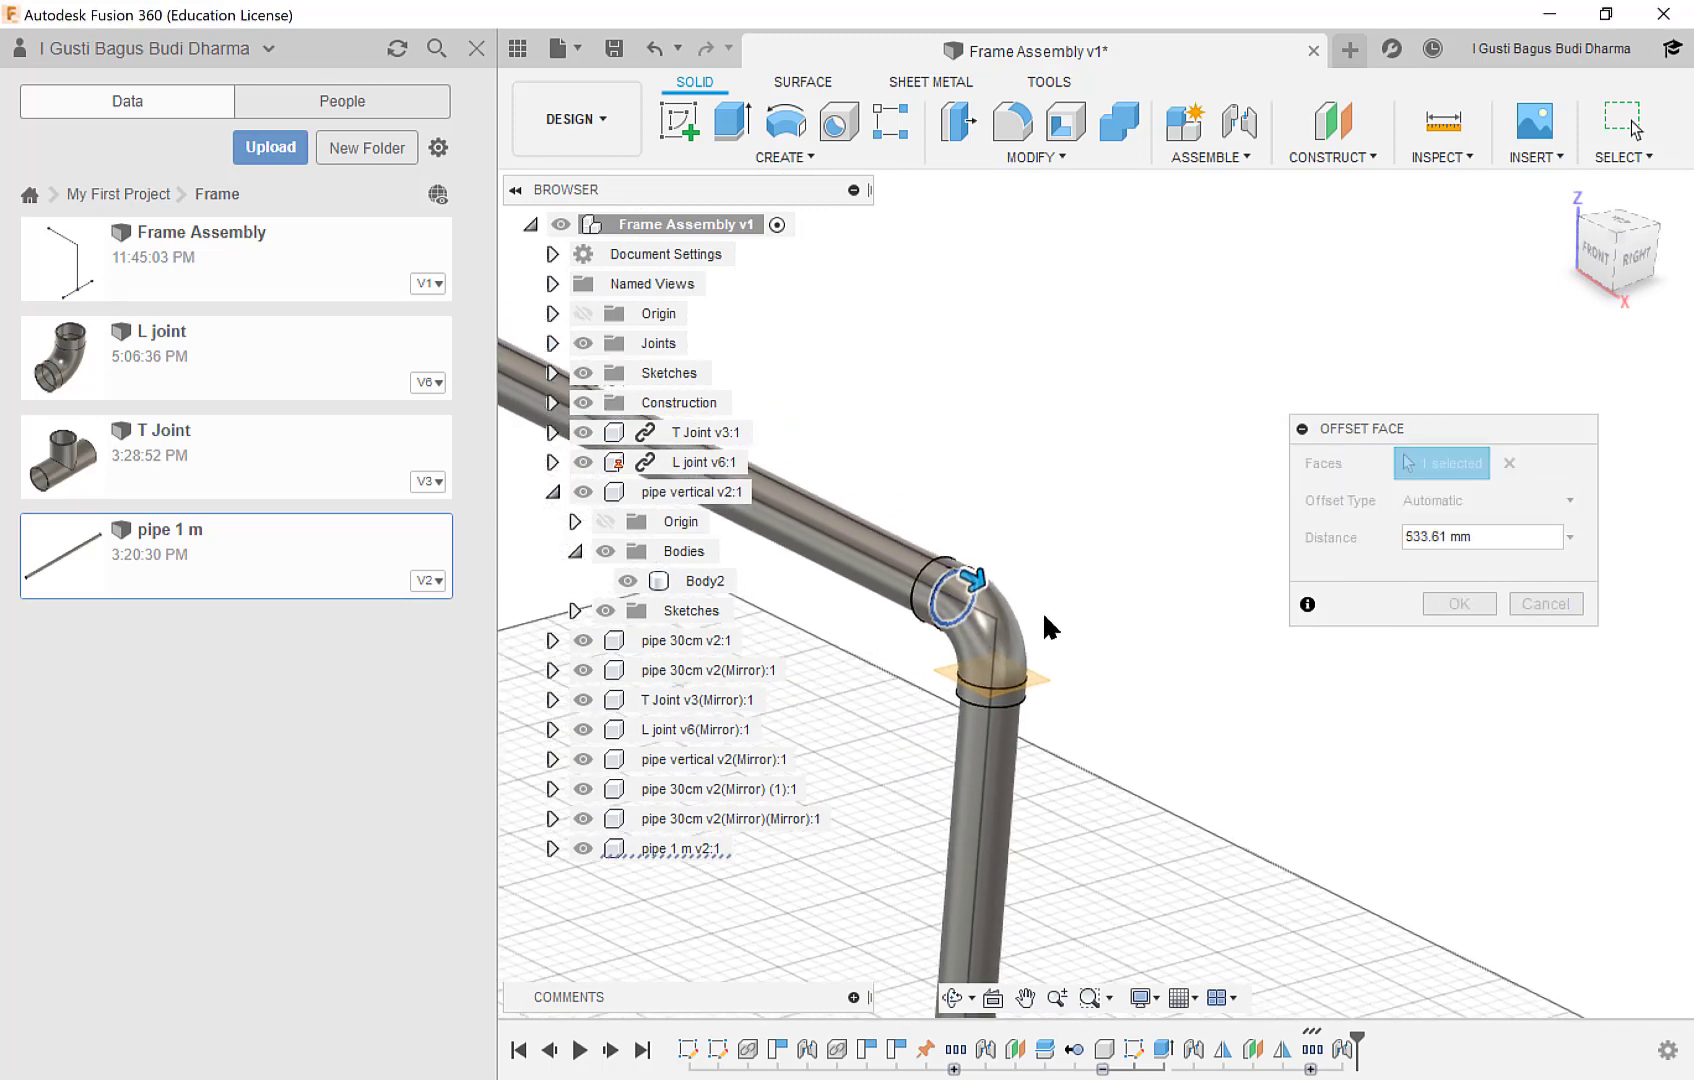
{"action": "left_click_drag", "start_coordinate": [887, 615], "coordinate": [975, 688]}
{"action": "middle_click_drag", "start_coordinate": [946, 672], "coordinate": [866, 610], "text": "shift"}
{"action": "left_click_drag", "start_coordinate": [866, 610], "coordinate": [880, 600]}
{"action": "left_click", "coordinate": [1457, 603]}
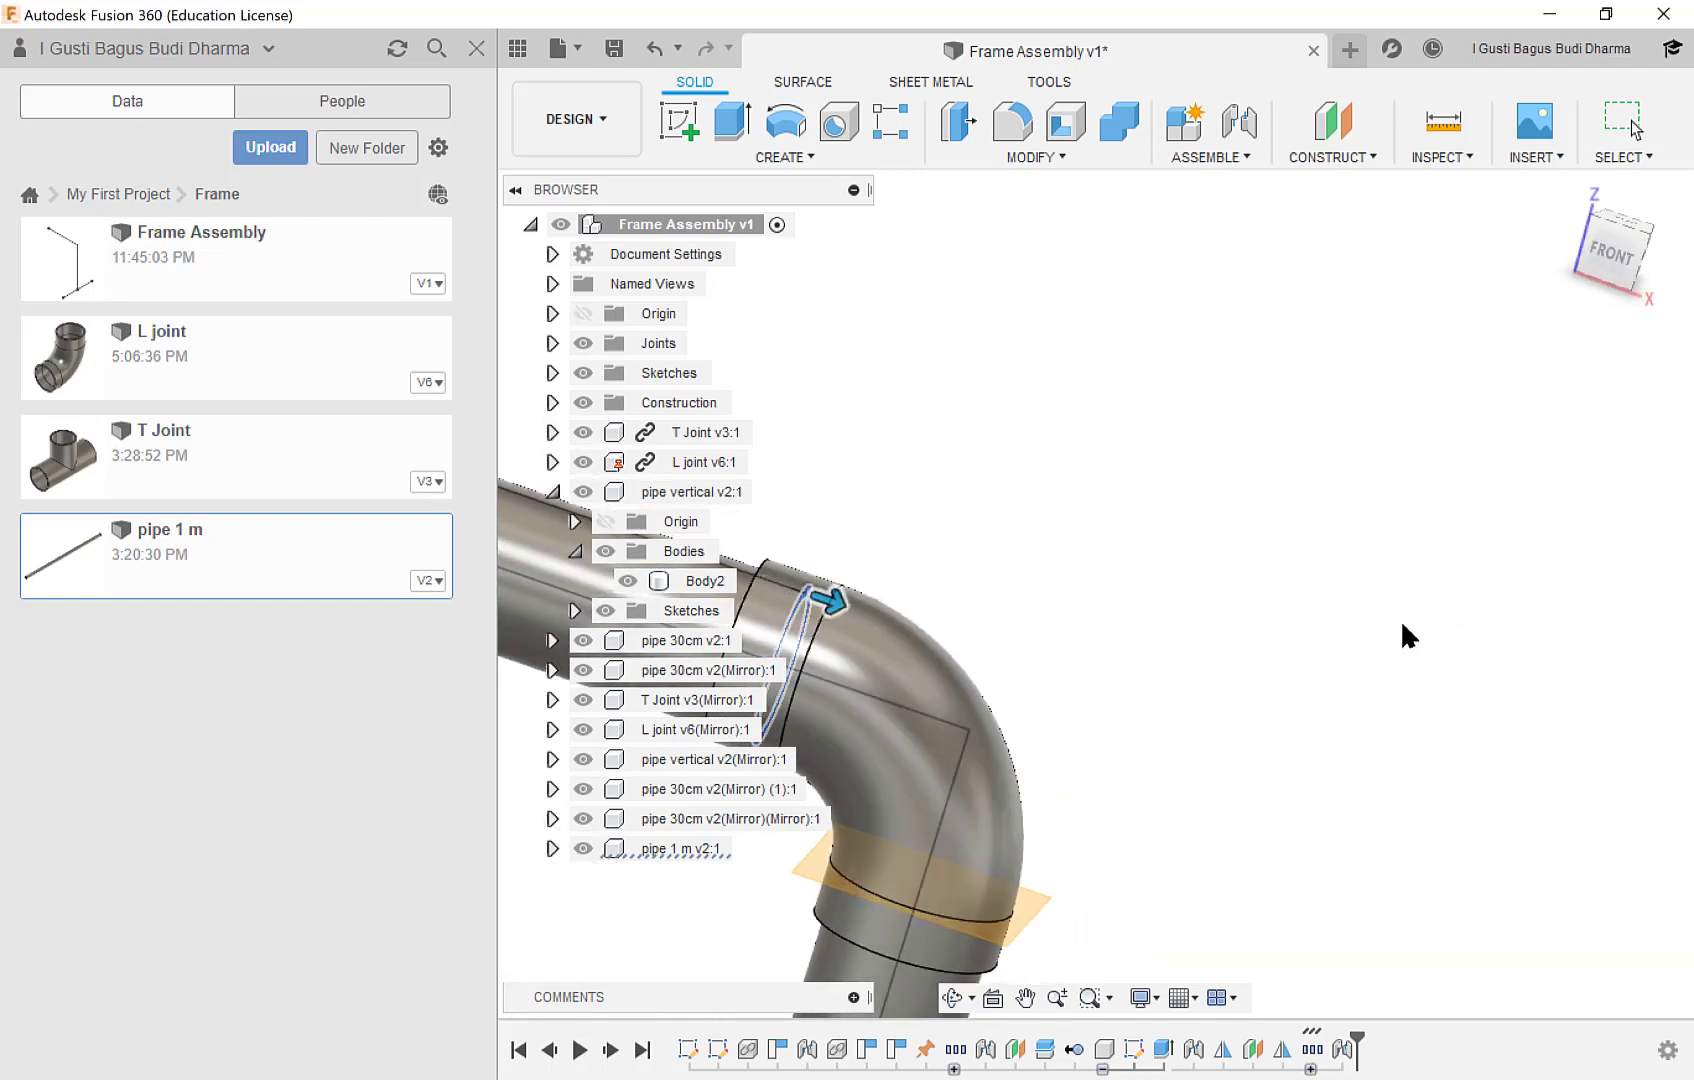
Collapse the vertical pipe component's contents and hide the assembly's construction geometry and joints.
{"action": "scroll", "coordinate": [1081, 688], "scroll_direction": "down", "scroll_amount": 3}
{"action": "scroll", "coordinate": [1090, 684], "scroll_direction": "down", "scroll_amount": 5}
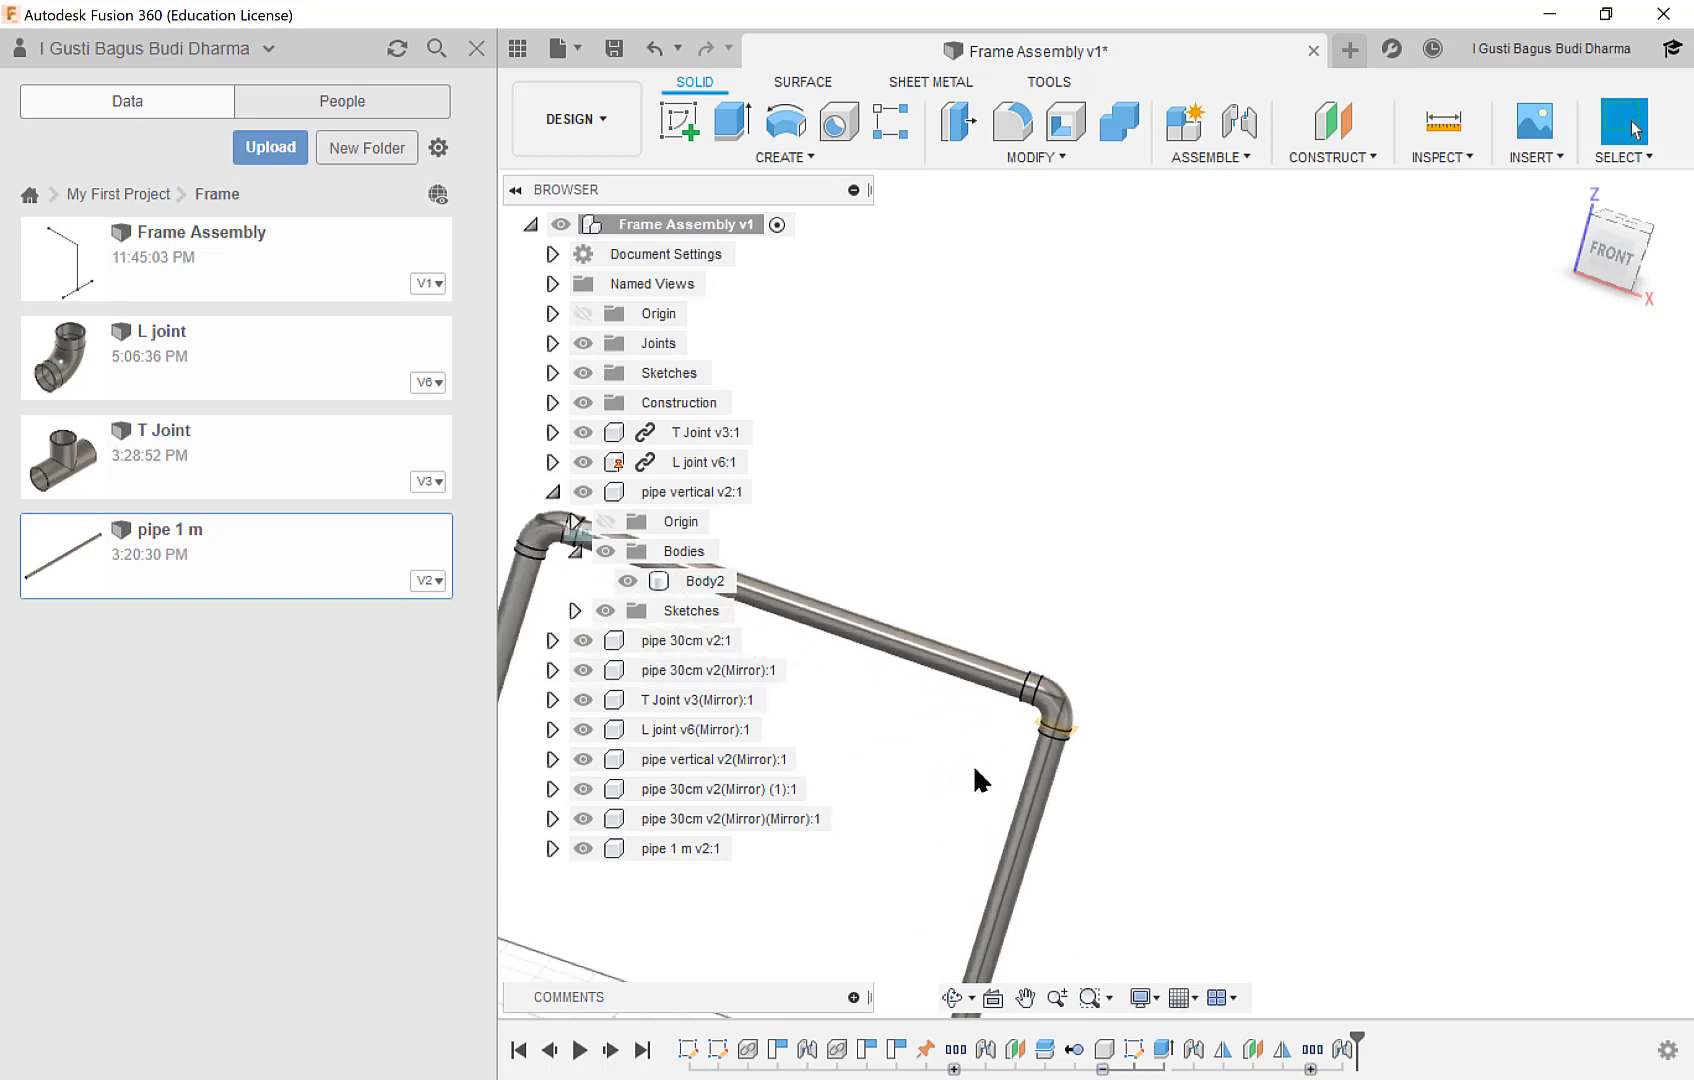
{"action": "scroll", "coordinate": [975, 771], "scroll_direction": "down", "scroll_amount": 1}
{"action": "middle_click_drag", "start_coordinate": [1012, 717], "coordinate": [1365, 300]}
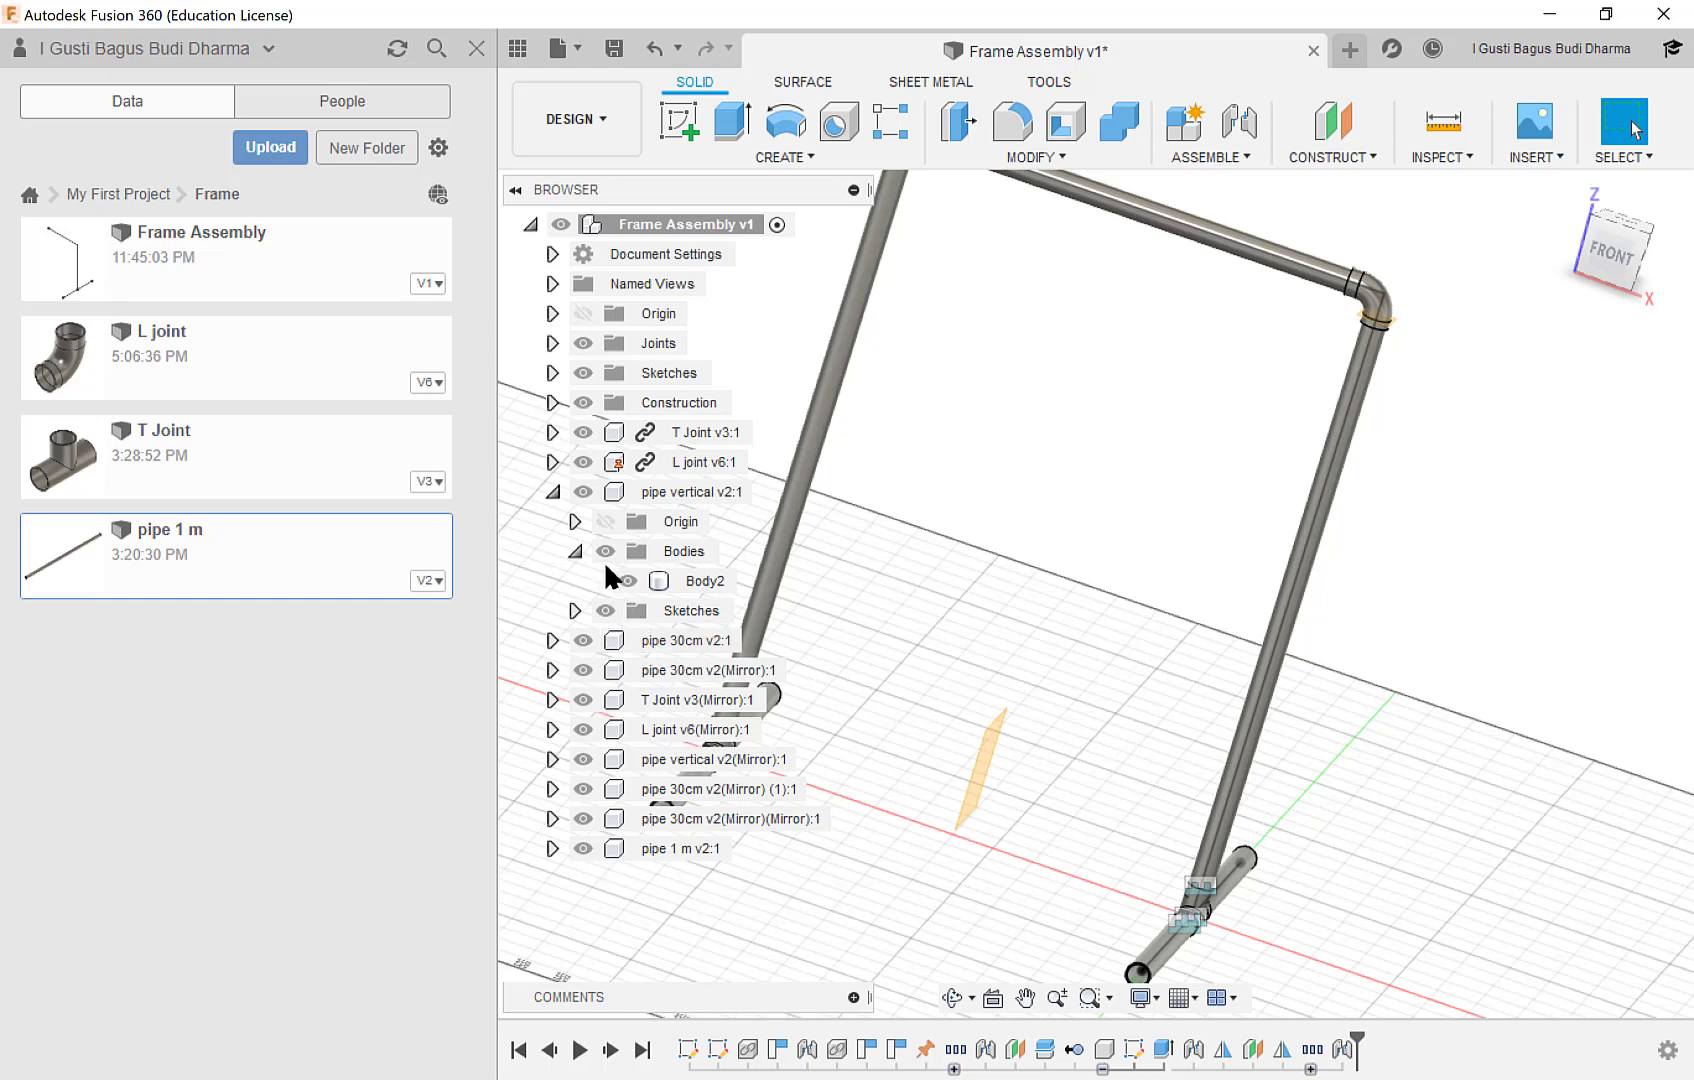
{"action": "left_click", "coordinate": [553, 491]}
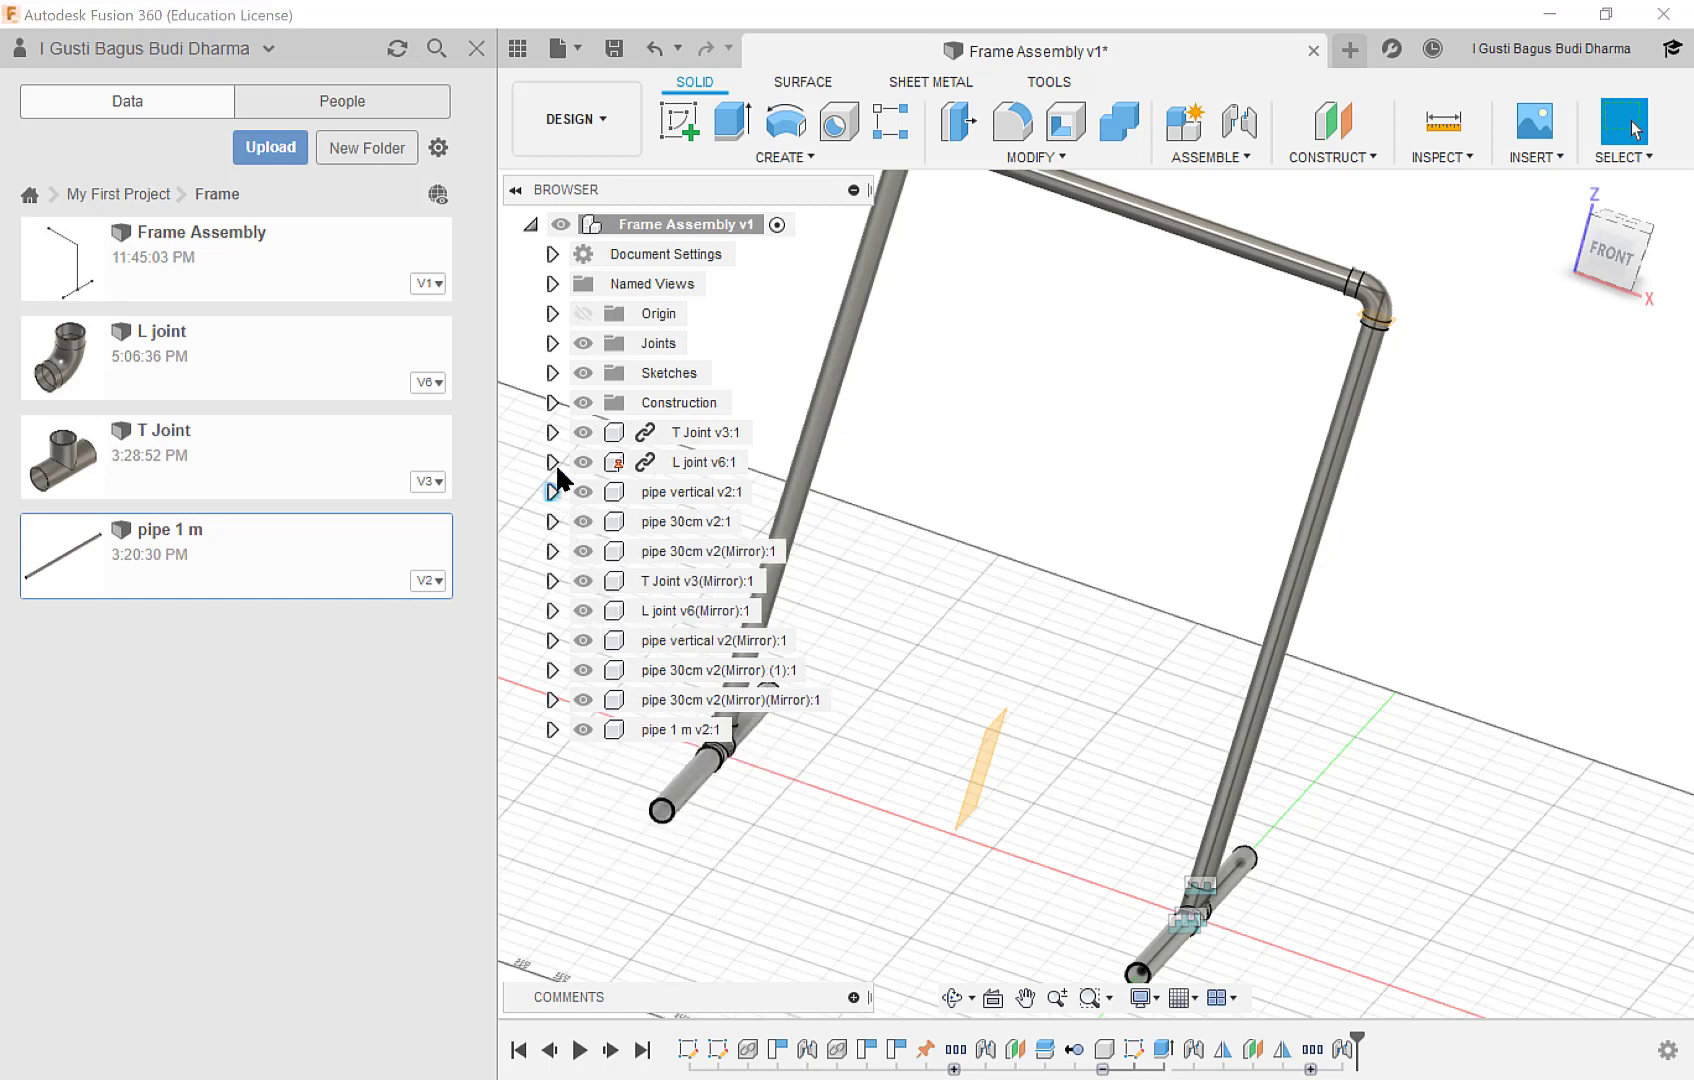
{"action": "left_click", "coordinate": [583, 404]}
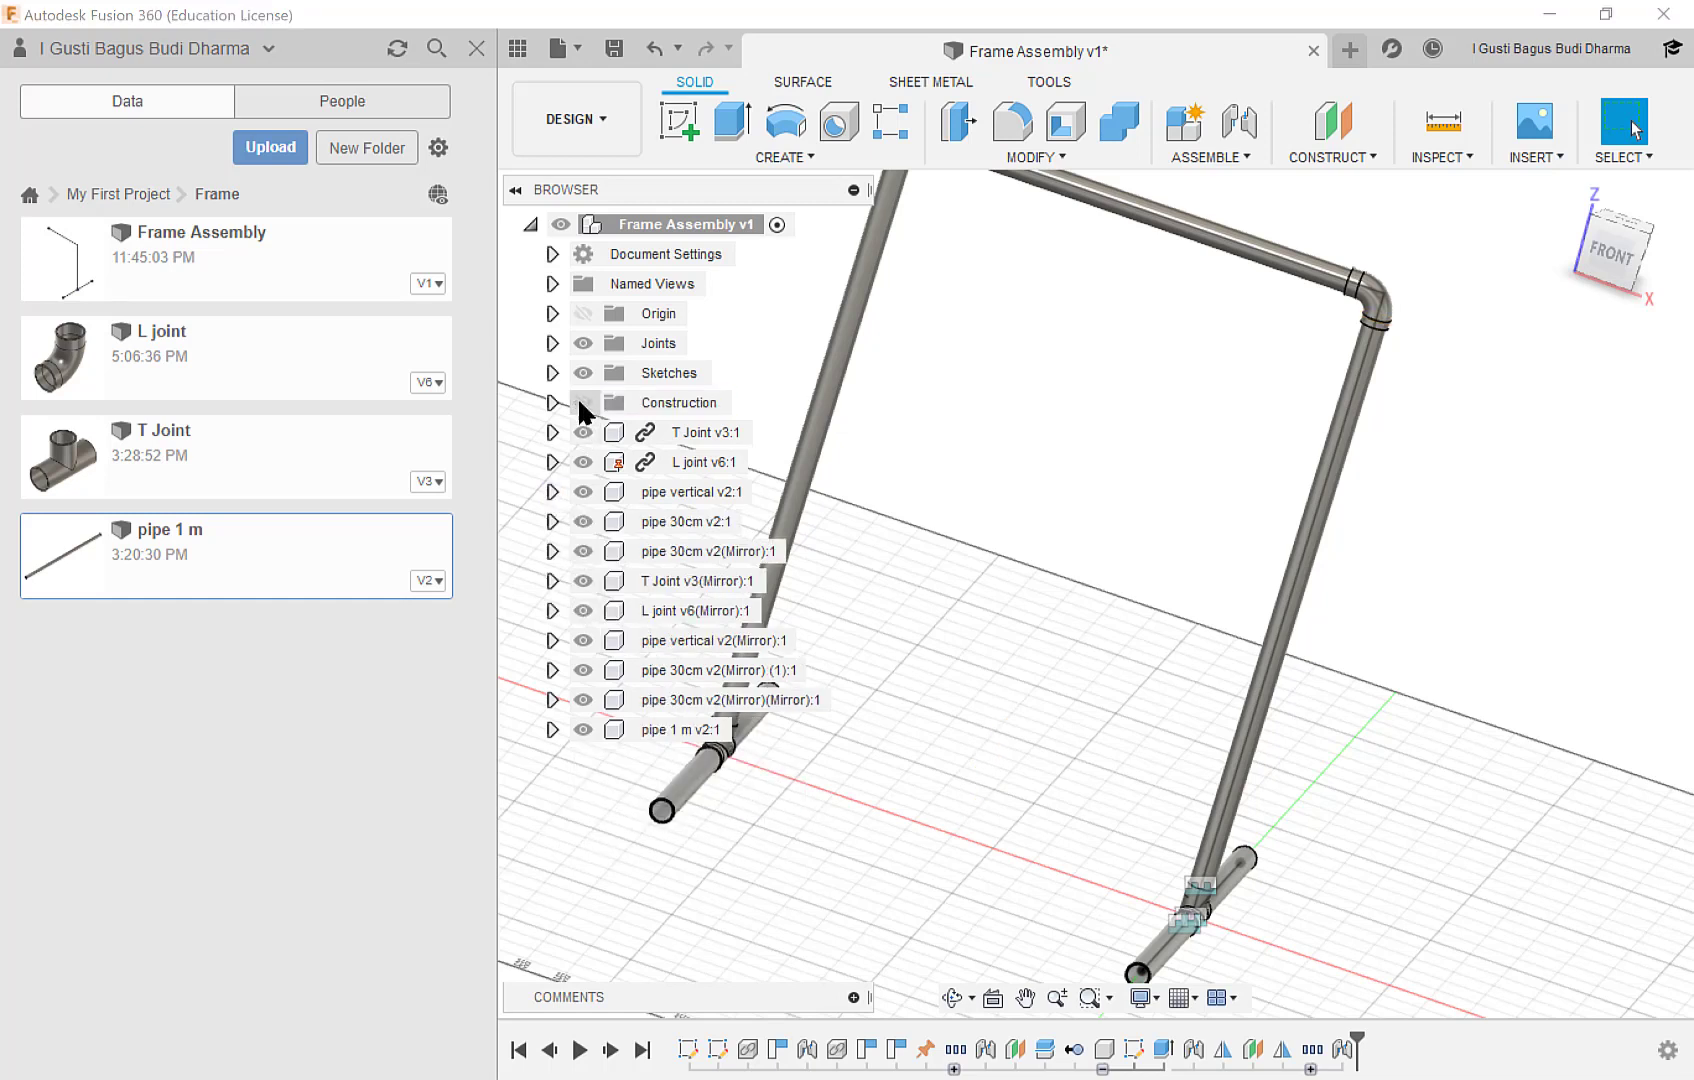
{"action": "left_click", "coordinate": [583, 344]}
{"action": "middle_click_drag", "start_coordinate": [1228, 489], "coordinate": [1350, 525]}
{"action": "scroll", "coordinate": [1316, 562], "scroll_direction": "down", "scroll_amount": 2}
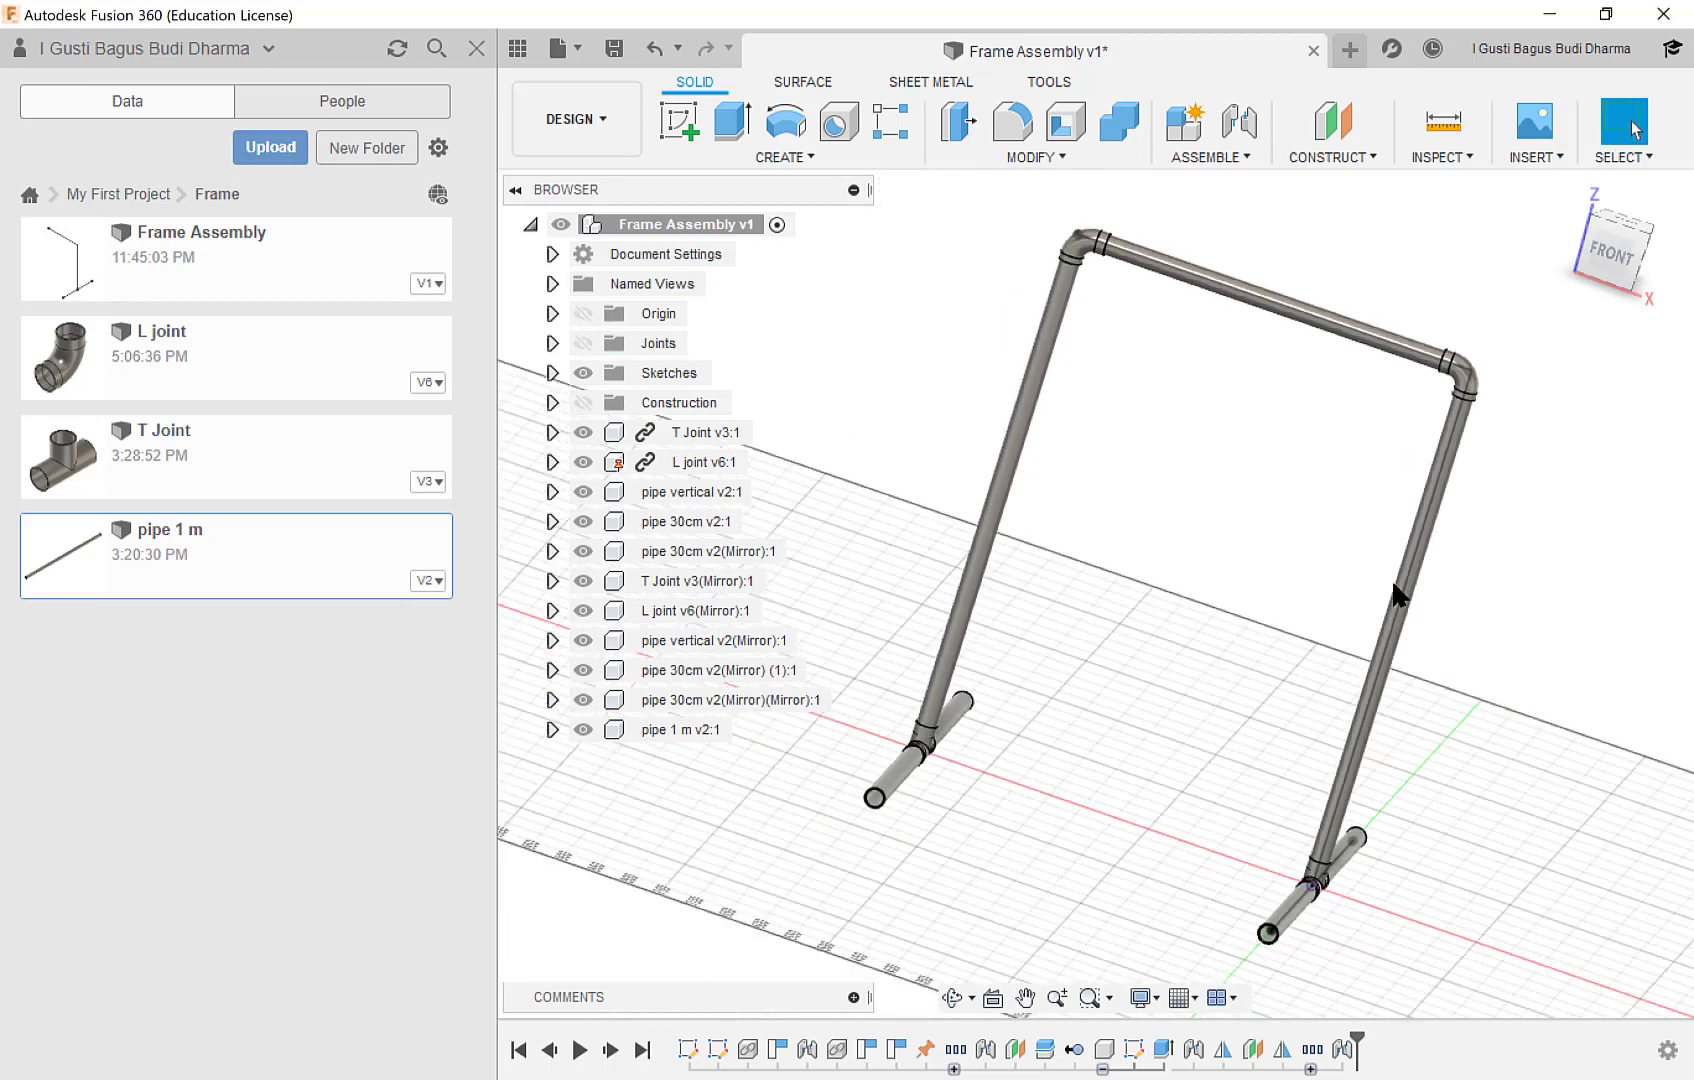
{"action": "mouse_move", "coordinate": [1397, 594]}
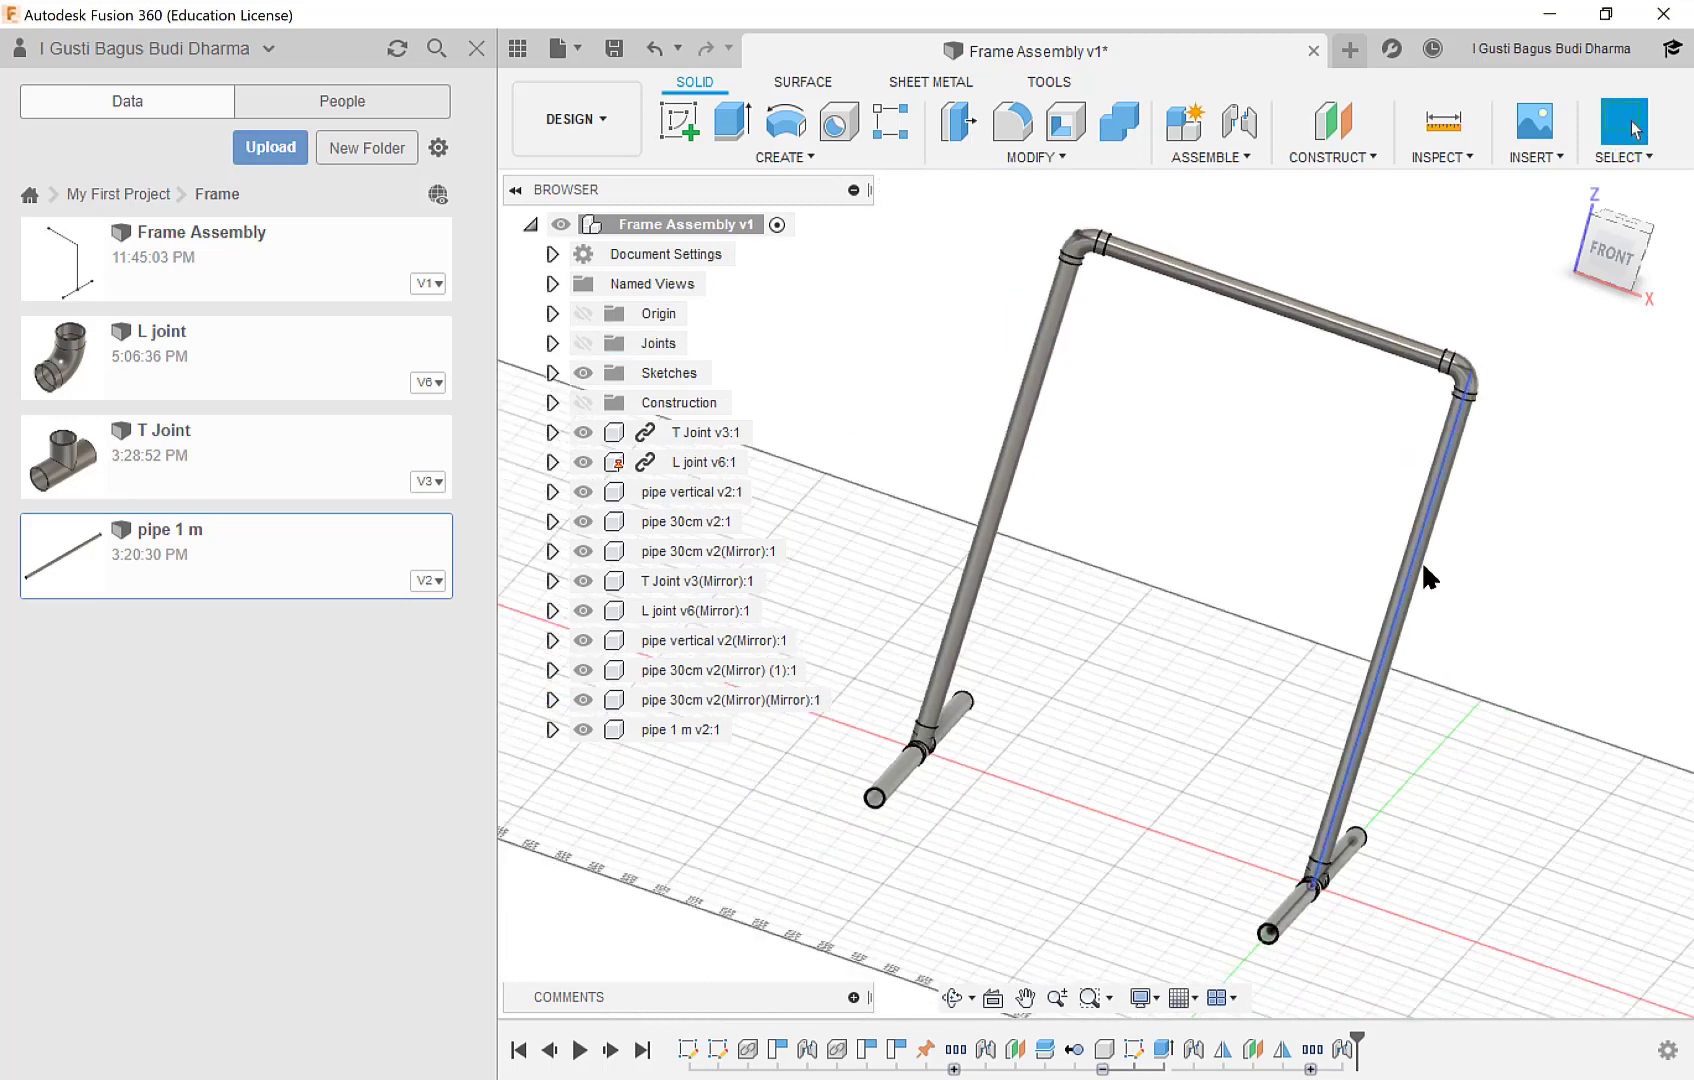